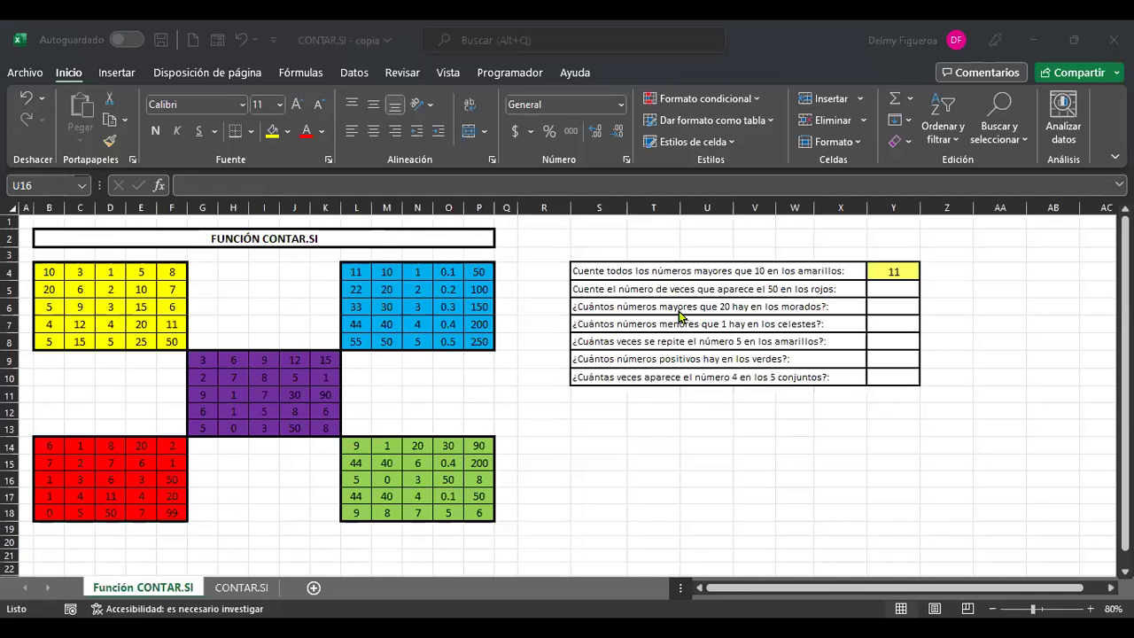
# - Set the sheet zoom to 90% and examine the CONTAR.SI formula in Y4 that counts the yellow numbers
pyautogui.scroll(2, 680, 317)
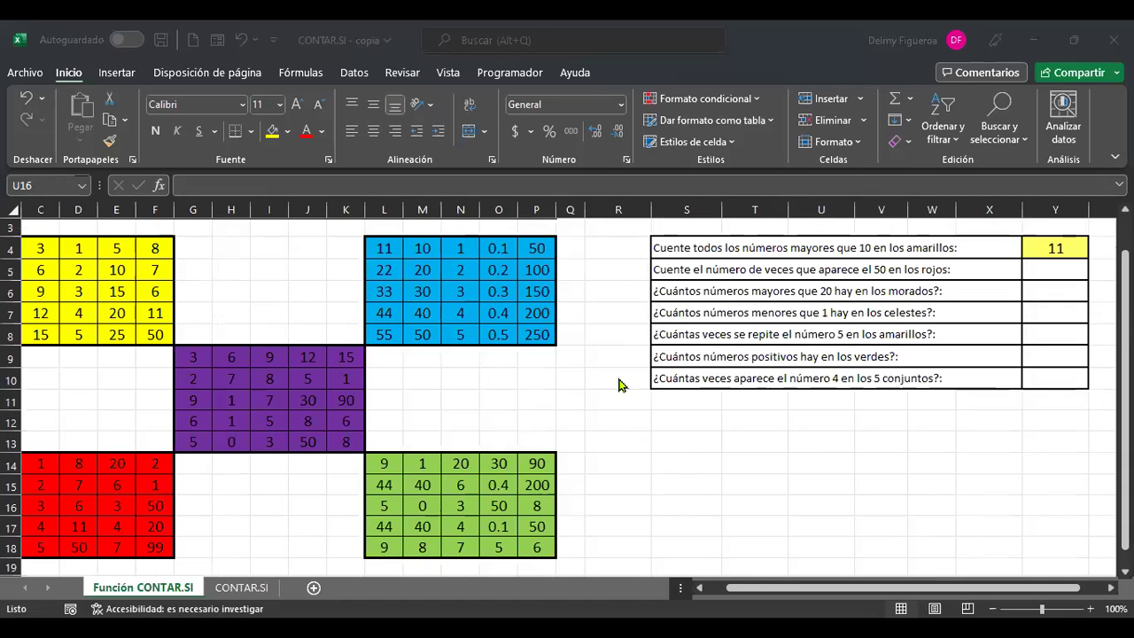
pyautogui.hotkey('ctrl', 'Home')
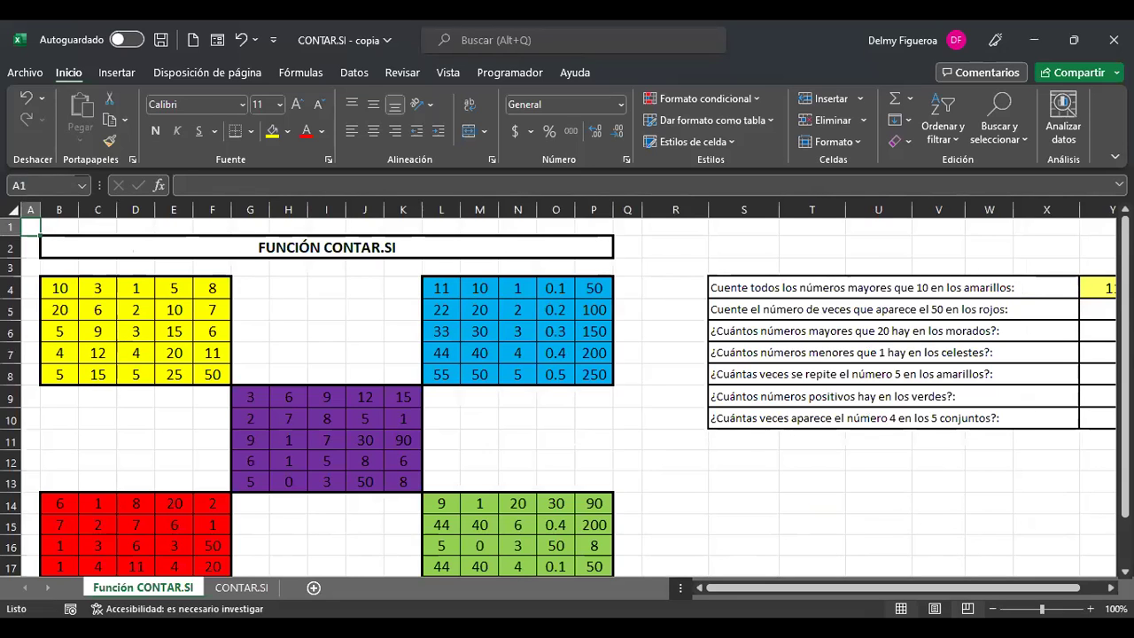
pyautogui.click(993, 608)
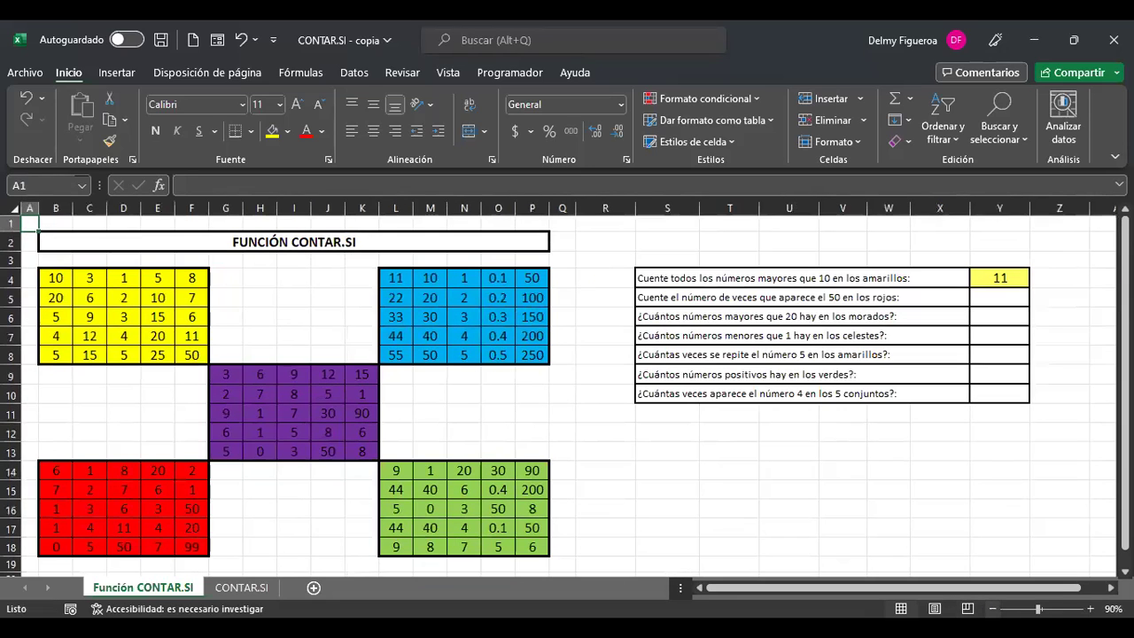
pyautogui.click(1012, 301)
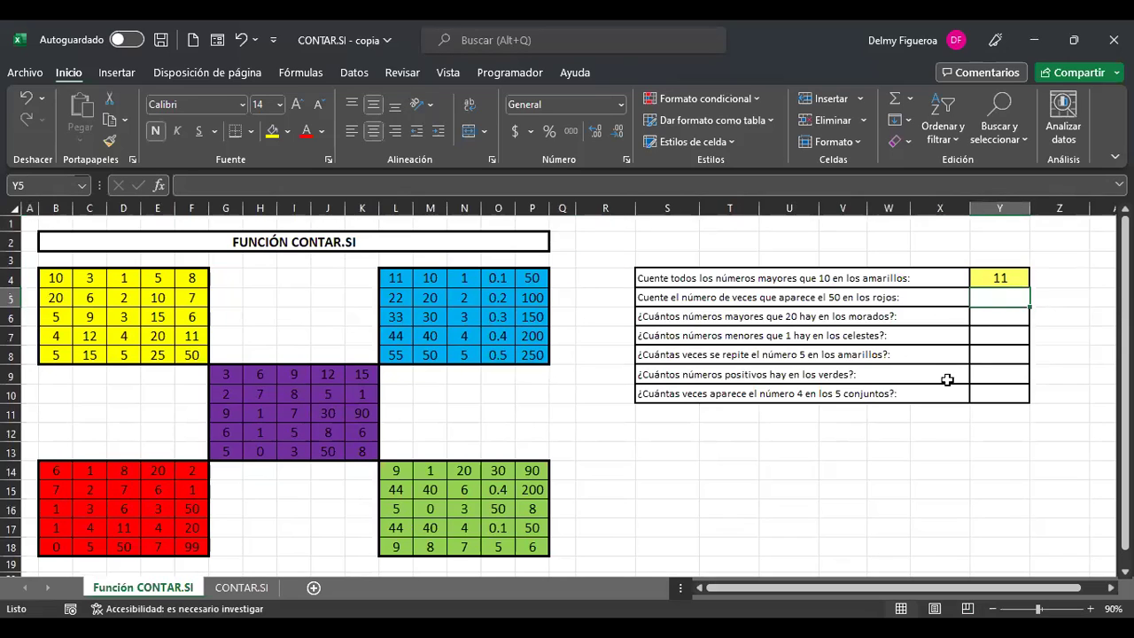
pyautogui.click(1018, 279)
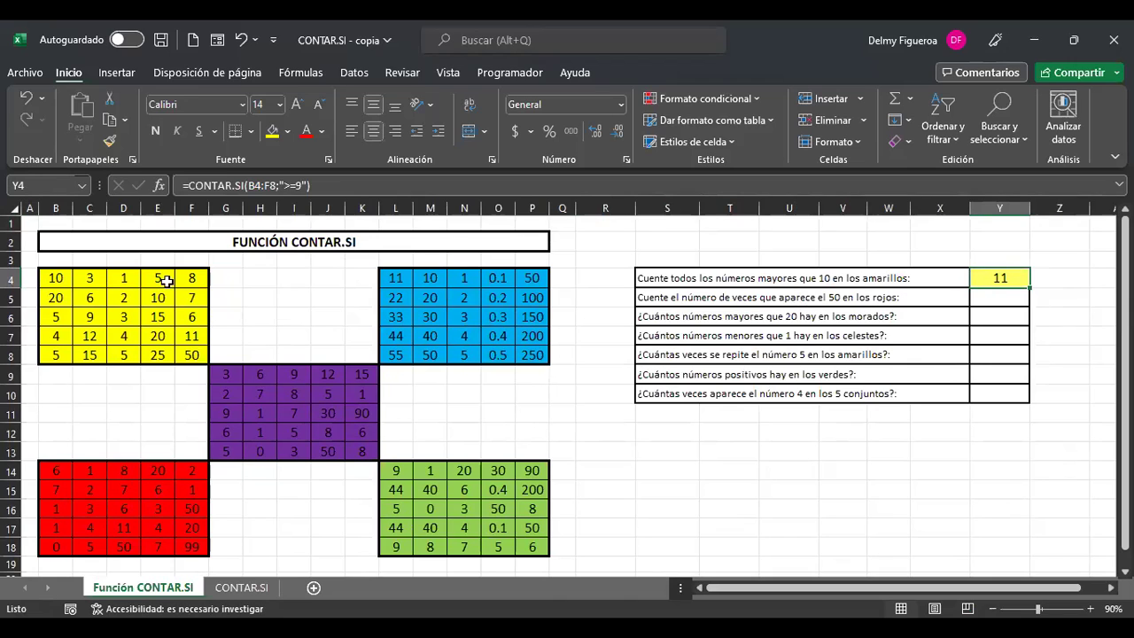
pyautogui.press('F2')
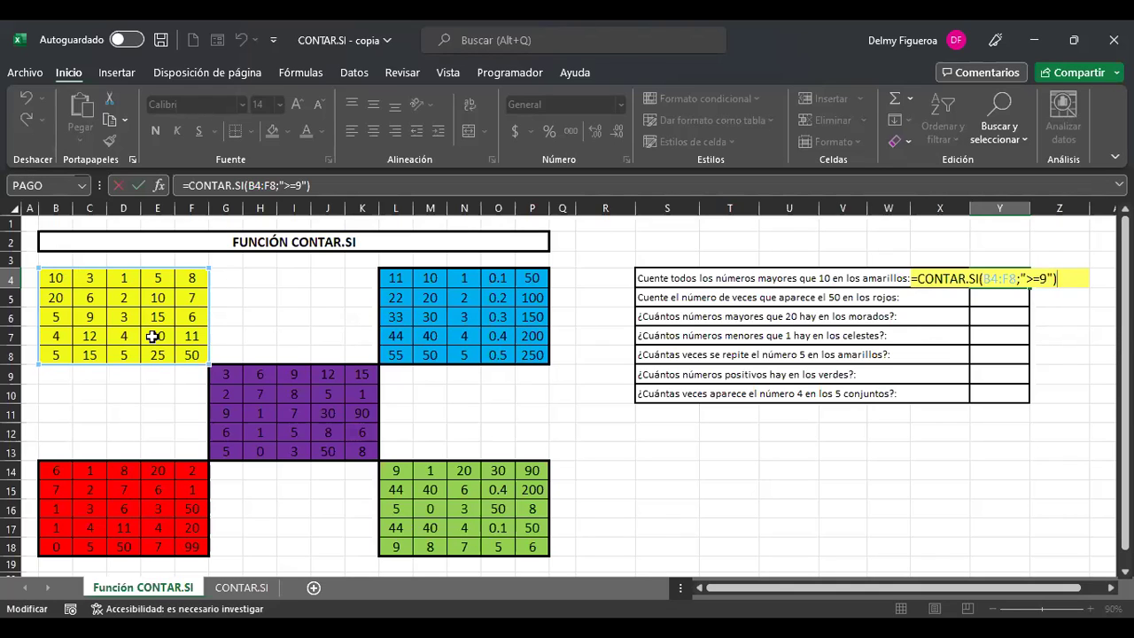
pyautogui.press('Return')
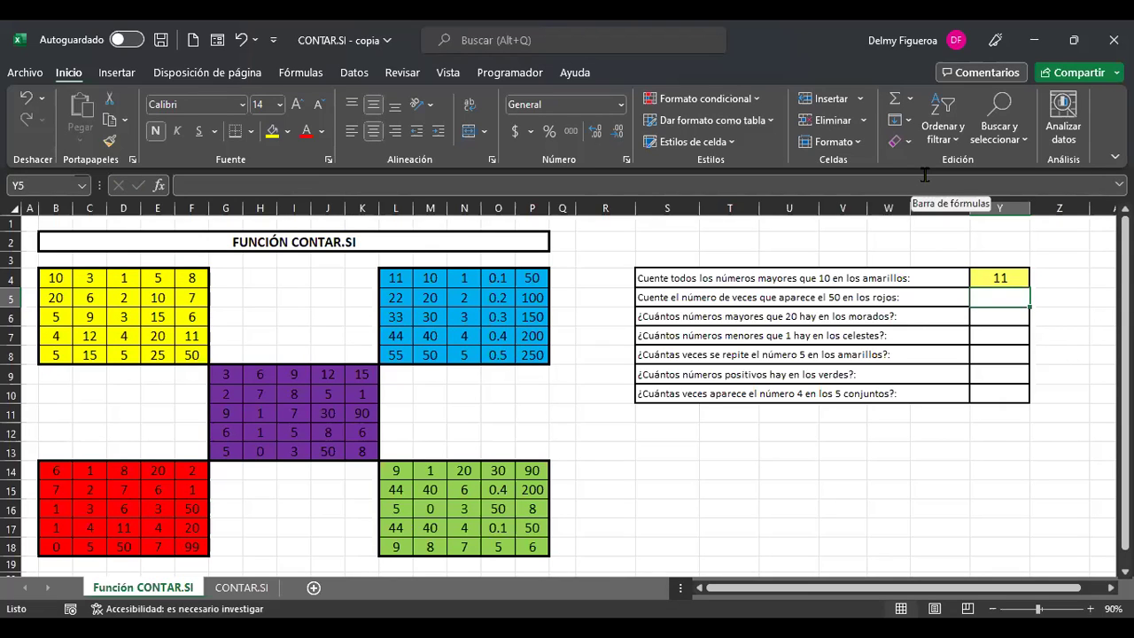
# - Begin a CONTAR.SI formula in Y5 using the red block B14:F18 as its range
pyautogui.write('+')
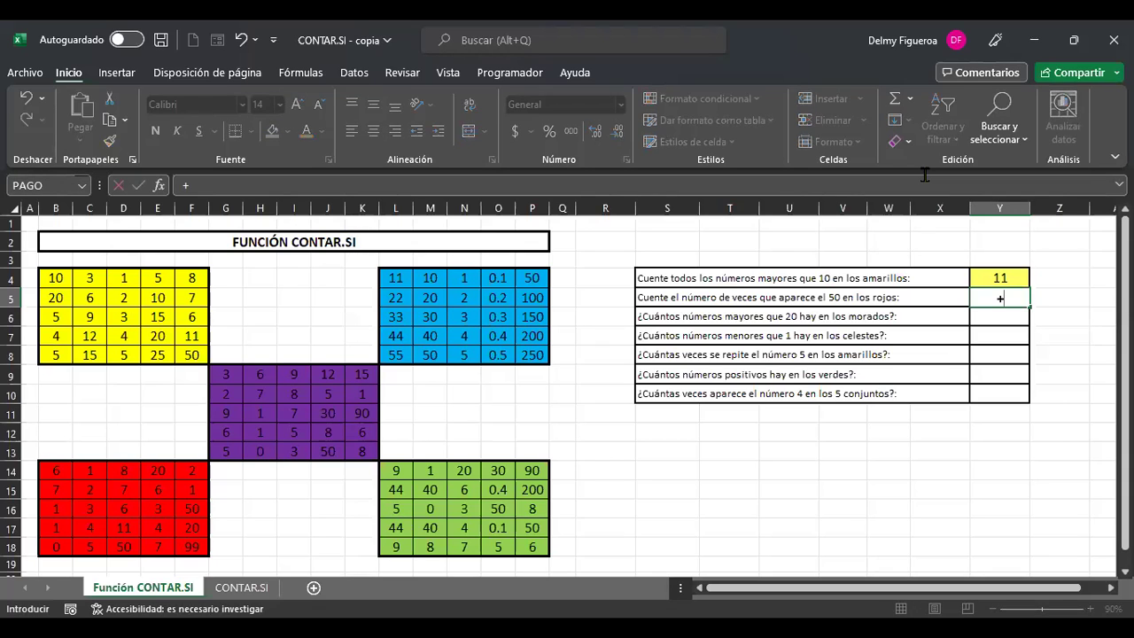
pyautogui.write('contar')
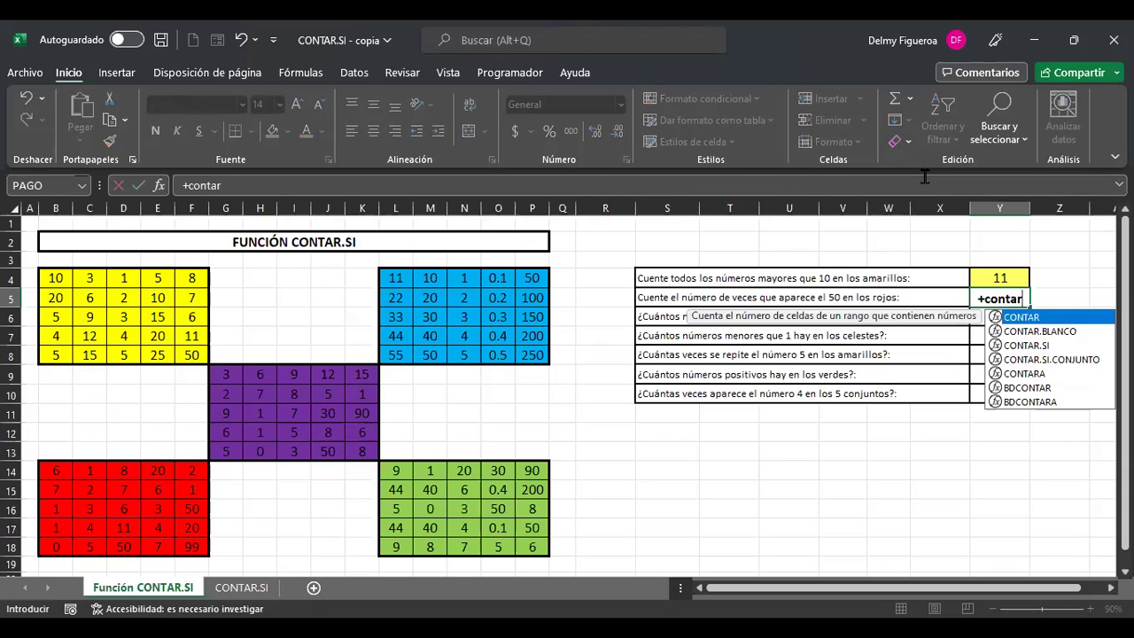
pyautogui.click(1034, 346)
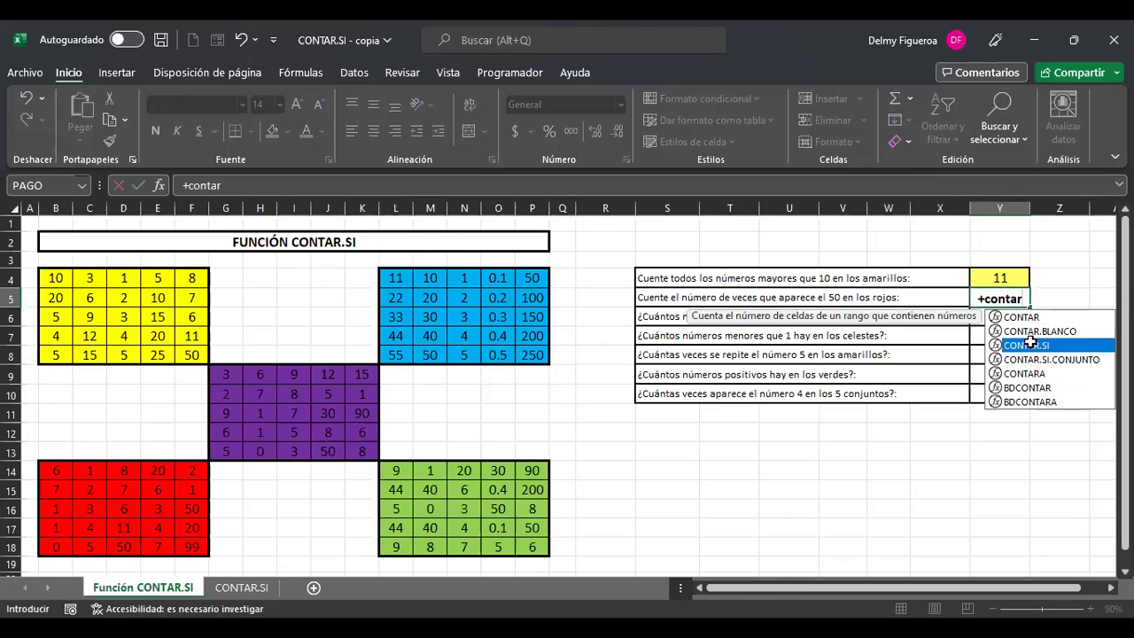
pyautogui.doubleClick(1033, 346)
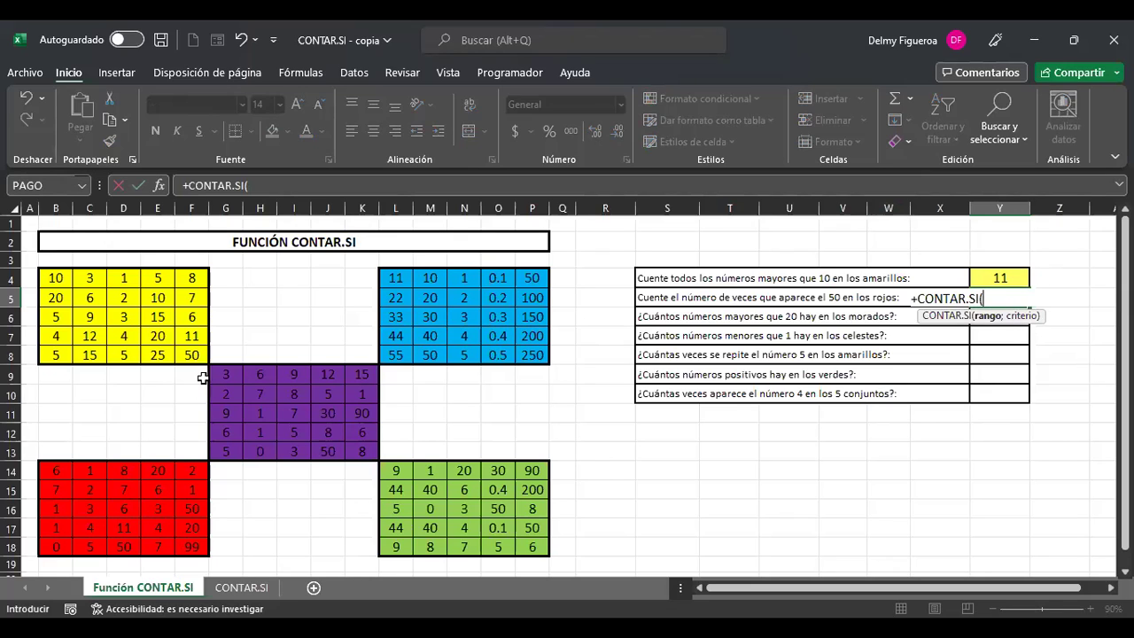
pyautogui.moveTo(58, 471); pyautogui.dragTo(104, 473)
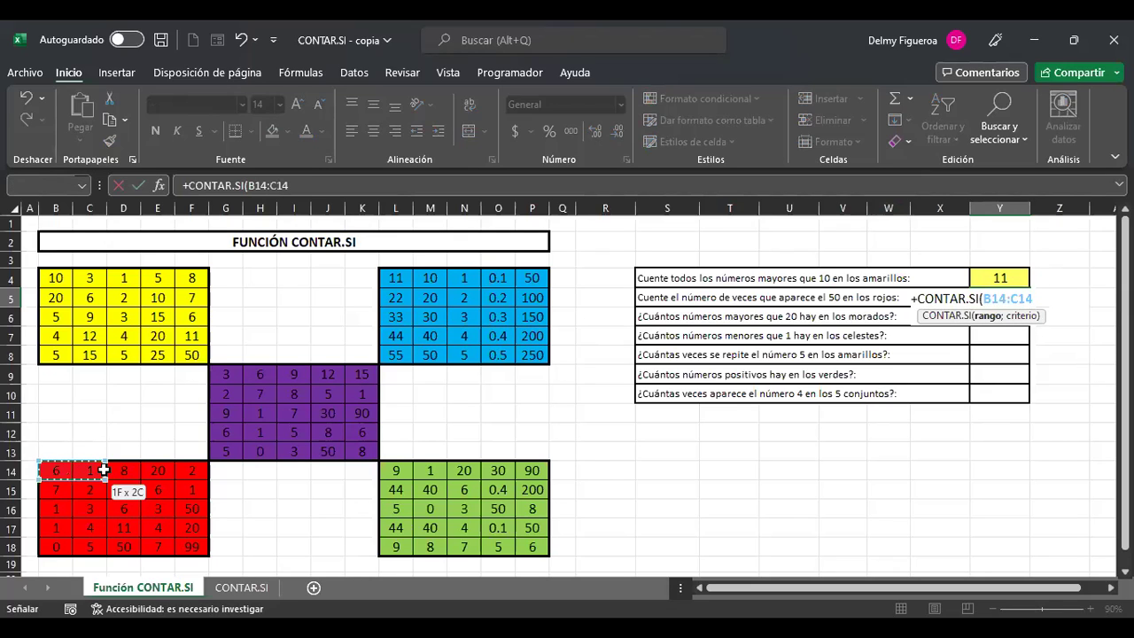
pyautogui.moveTo(192, 532); pyautogui.dragTo(193, 544)
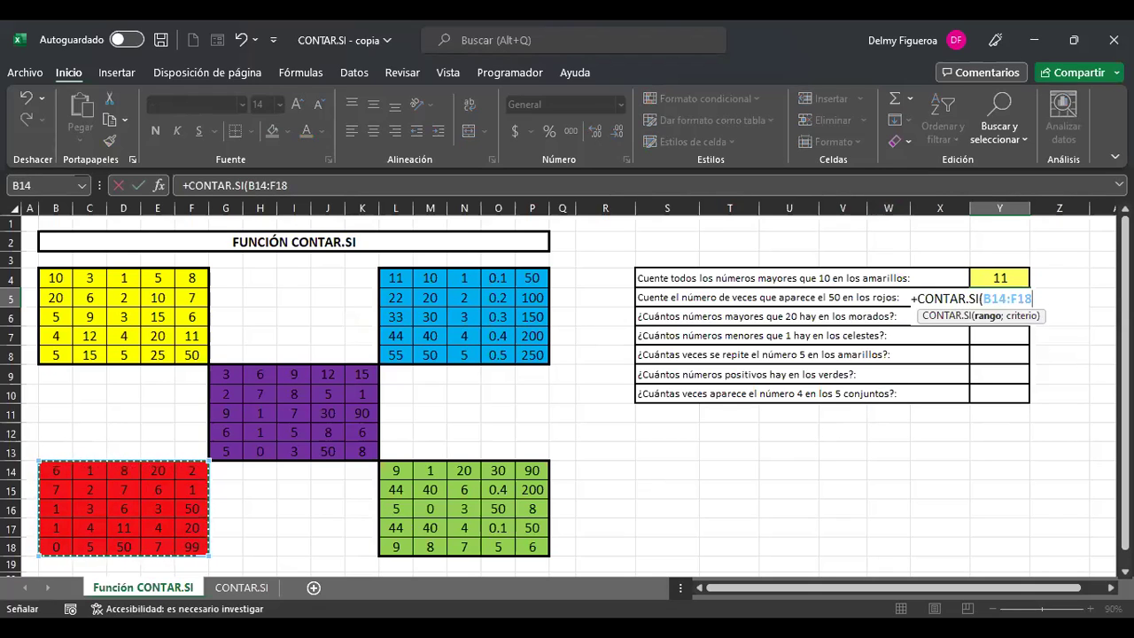
# - Complete the Y5 formula with the quoted criterion "=50" to count the 50s in the red block
pyautogui.write(';')
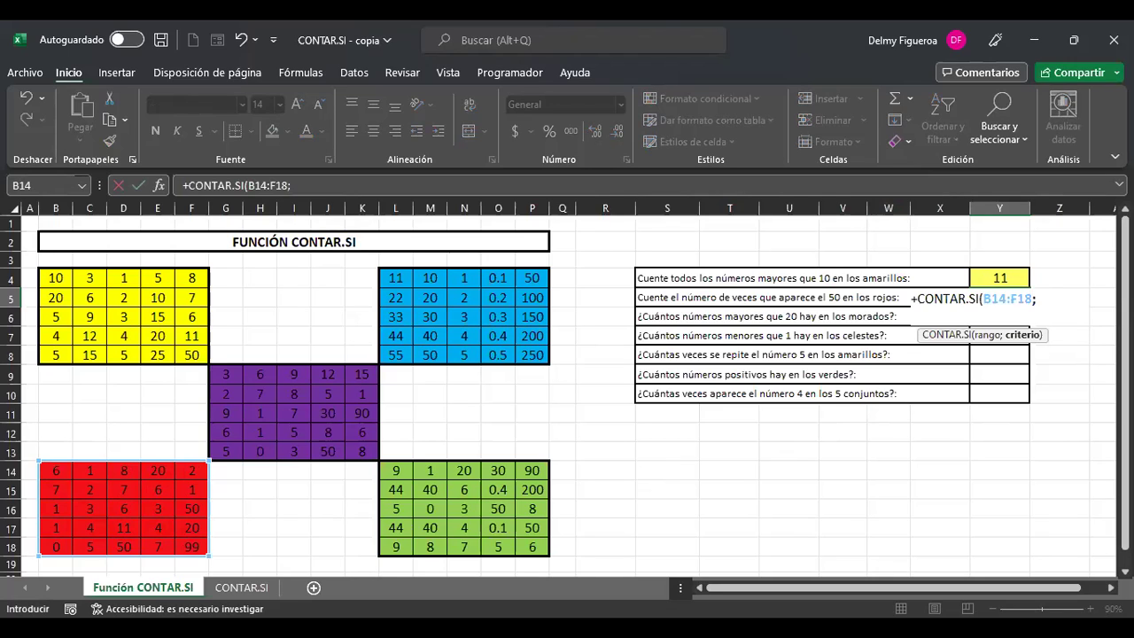
pyautogui.write('=50')
pyautogui.press('Return')
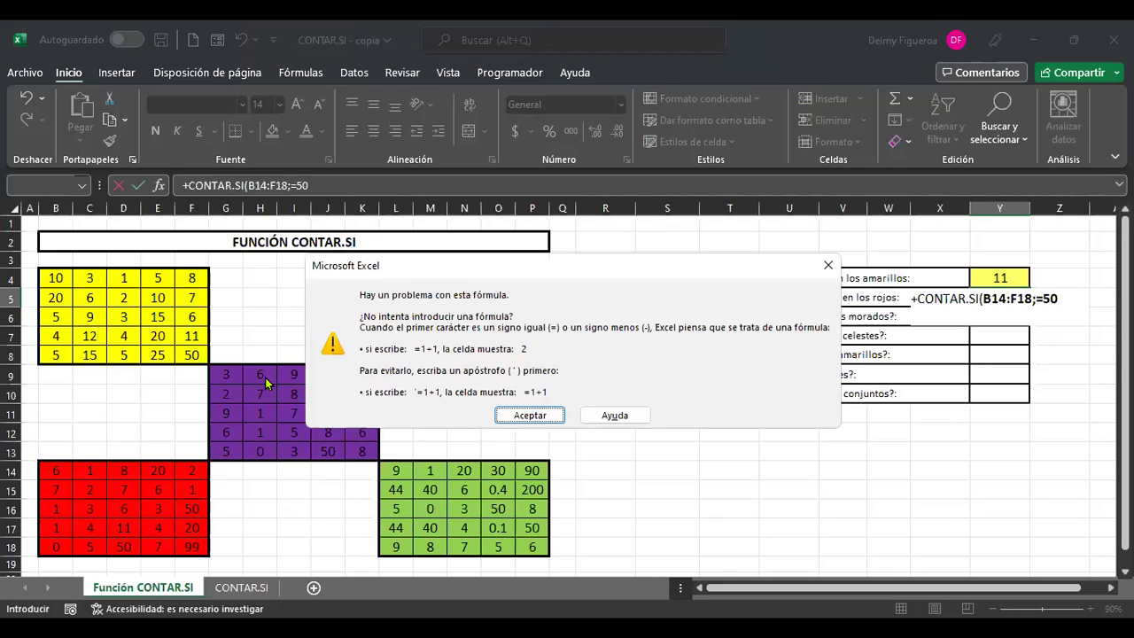
pyautogui.press('Return')
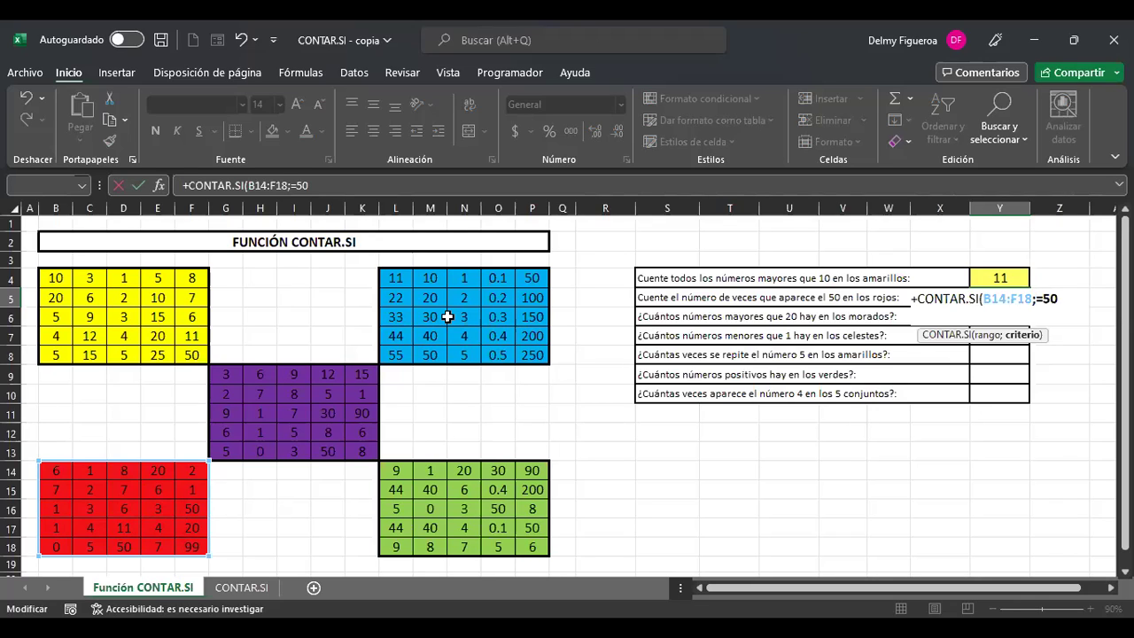
pyautogui.write('"')
pyautogui.press('End')
pyautogui.hotkey('ctrl', 'Return')
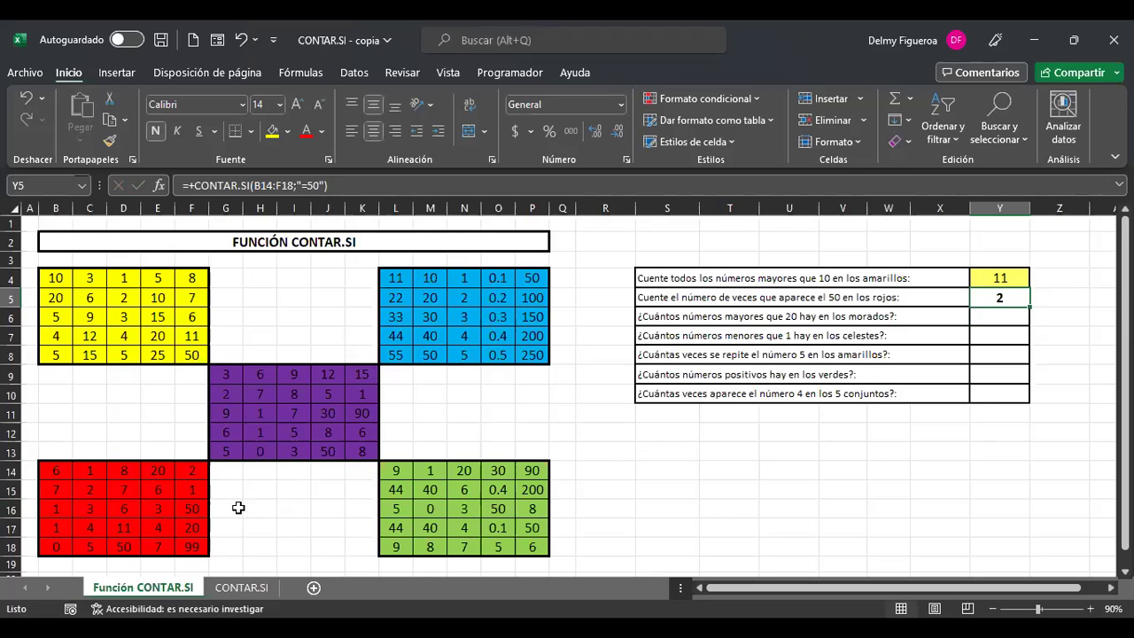
# - Count the purple numbers greater than 20 in Y6 using CONTAR.SI over G9:K13 with the criterion ">20"
pyautogui.click(1010, 317)
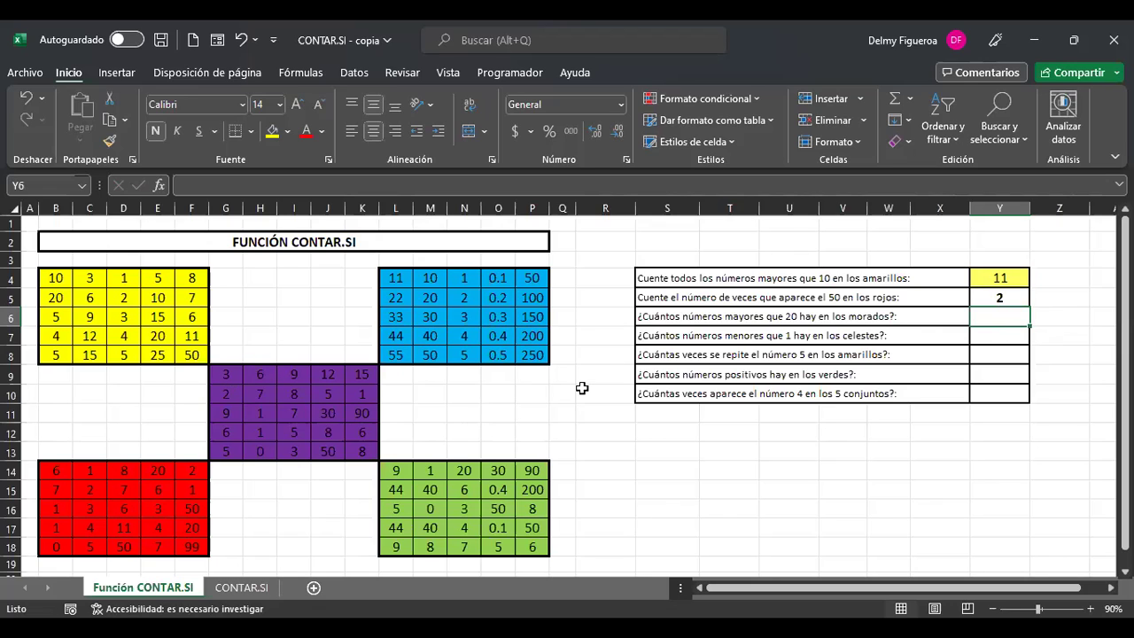
pyautogui.write('+')
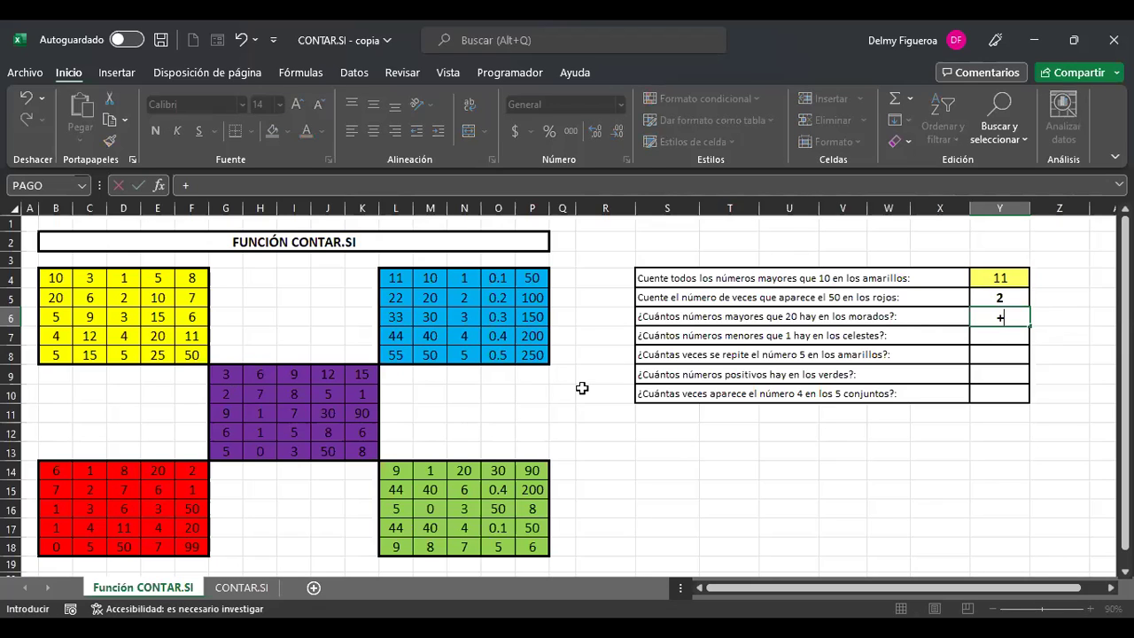
pyautogui.write('contar')
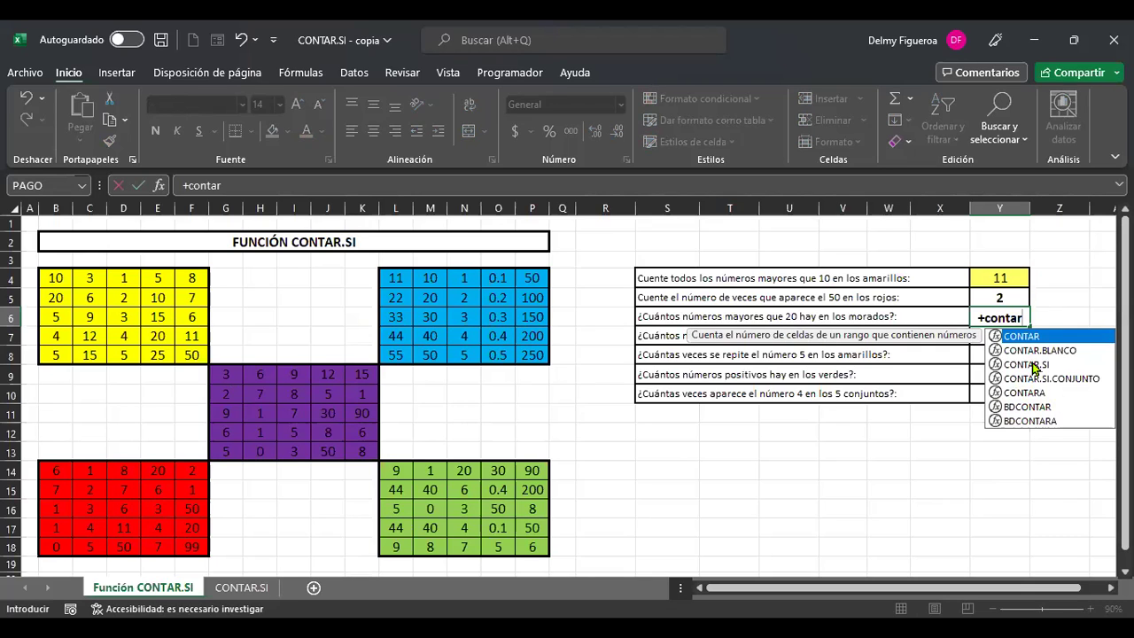
pyautogui.doubleClick(1033, 365)
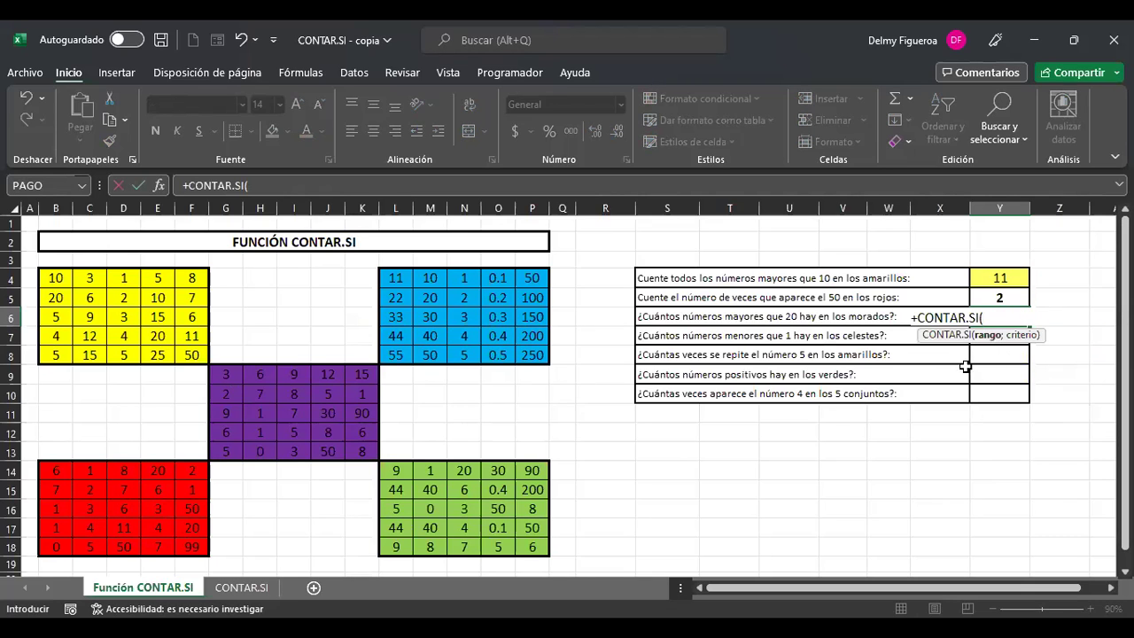
pyautogui.click(223, 374)
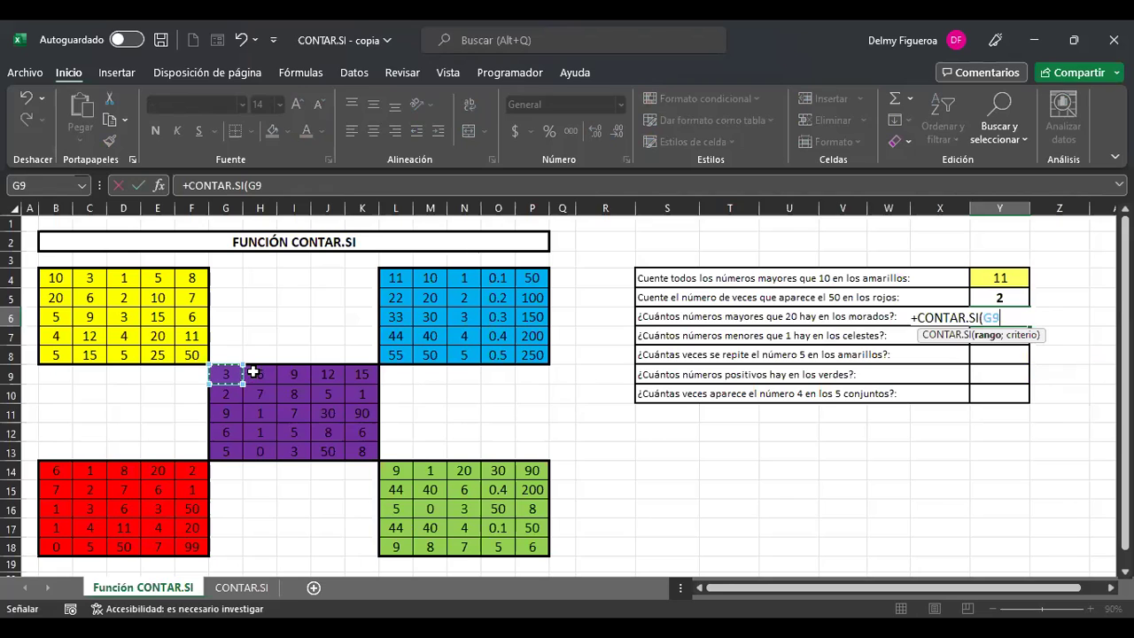
pyautogui.keyDown('shift'); pyautogui.click(370, 450); pyautogui.keyUp('shift')
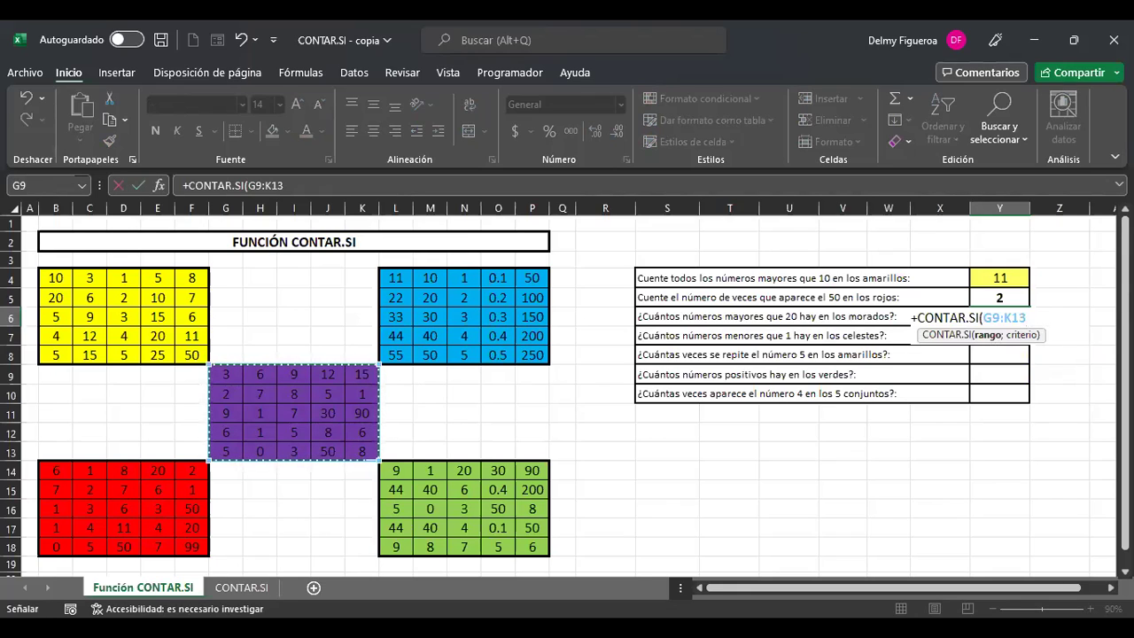
pyautogui.write(';')
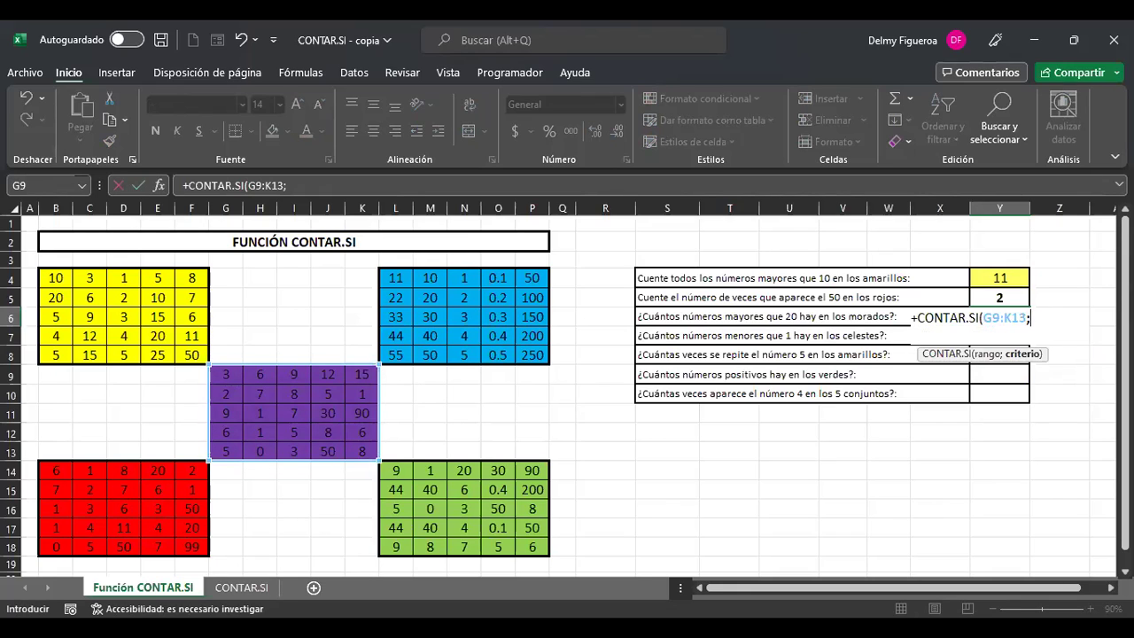
pyautogui.write('"<')
pyautogui.press('BackSpace')
pyautogui.write('>20"')
pyautogui.press('Return')
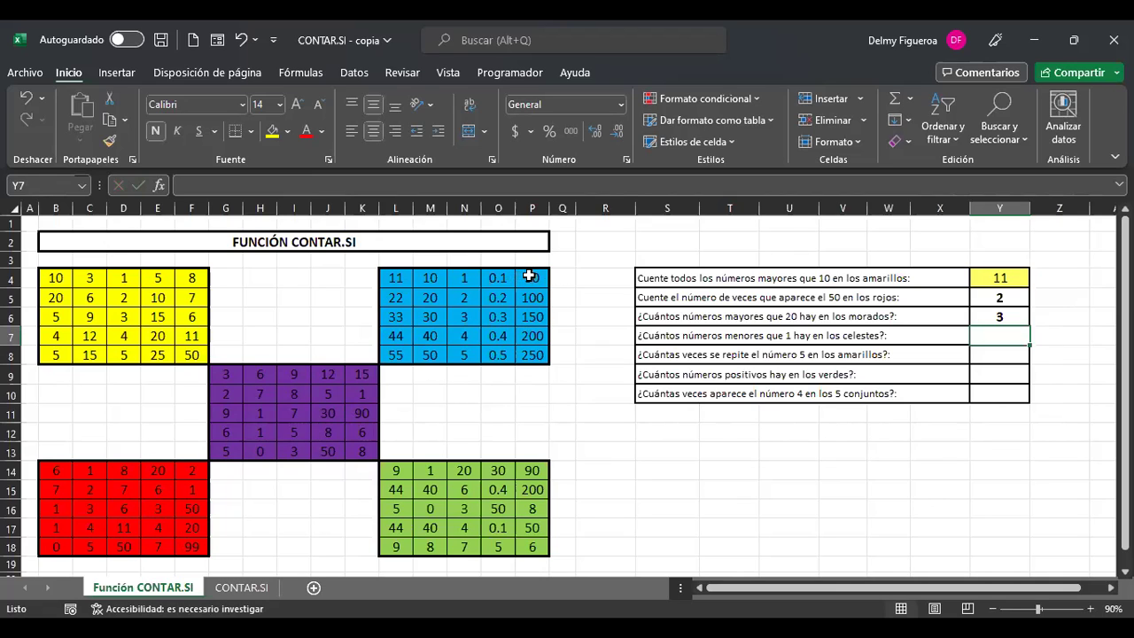
# - Count the light-blue numbers less than 1 in Y7 using CONTAR.SI over L4:P8 with the criterion "<1"
pyautogui.moveTo(503, 278); pyautogui.dragTo(499, 354)
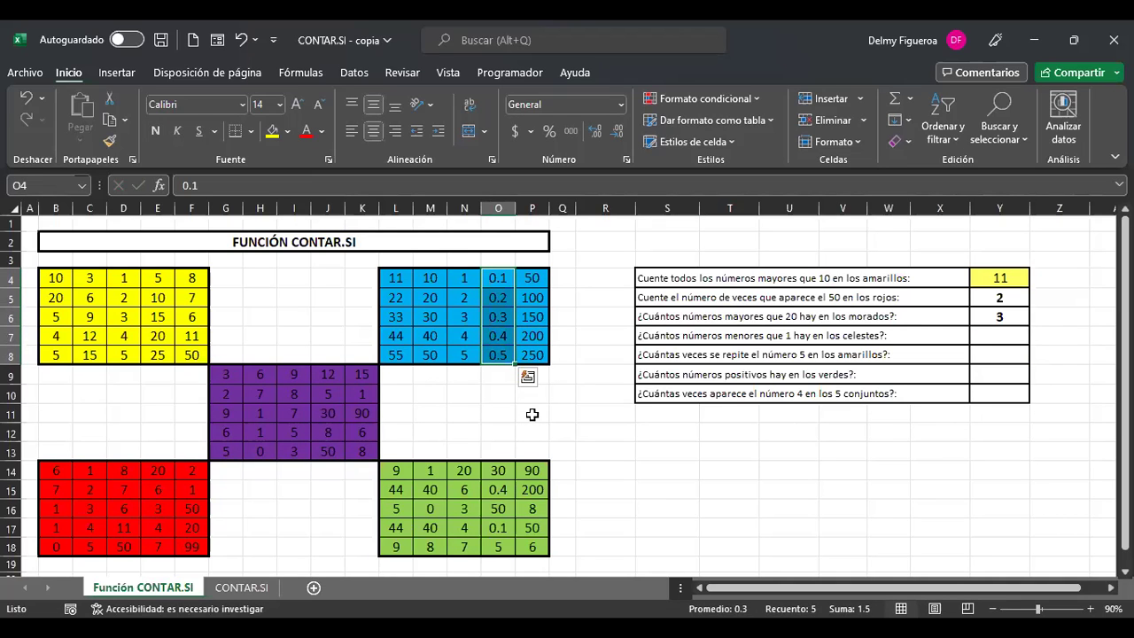
pyautogui.click(532, 415)
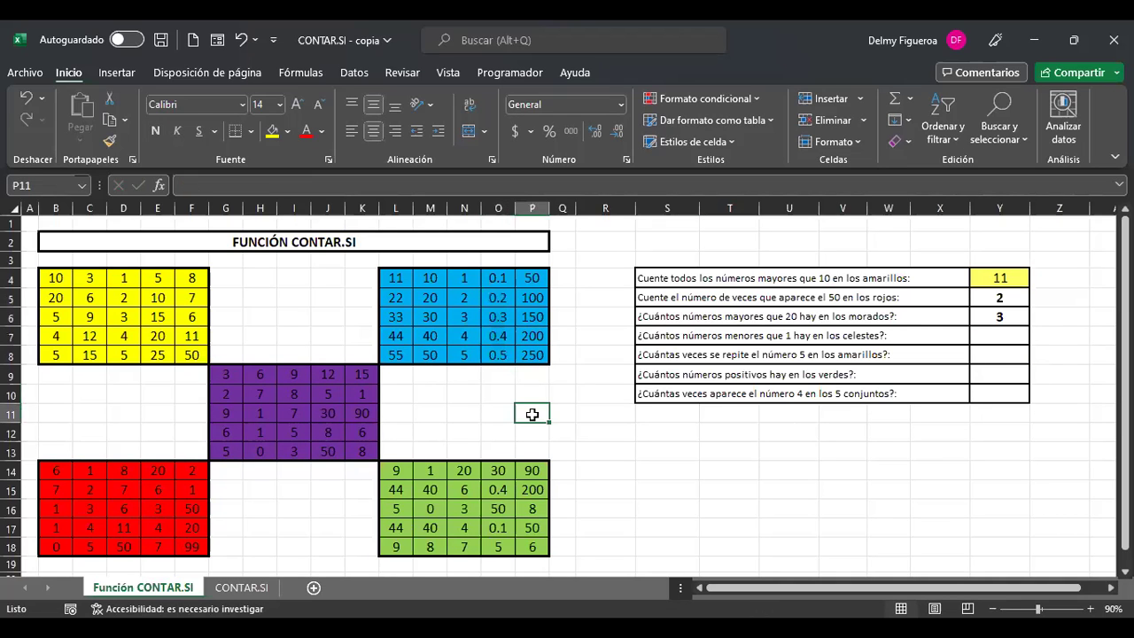
pyautogui.click(1002, 337)
pyautogui.write('+')
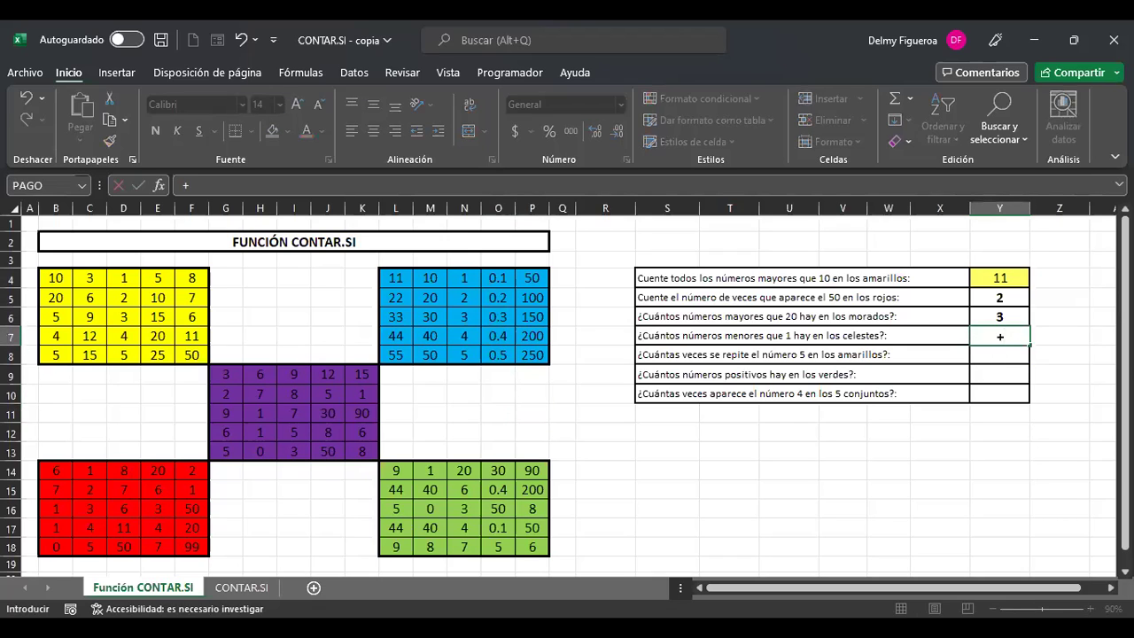
pyautogui.write('contar')
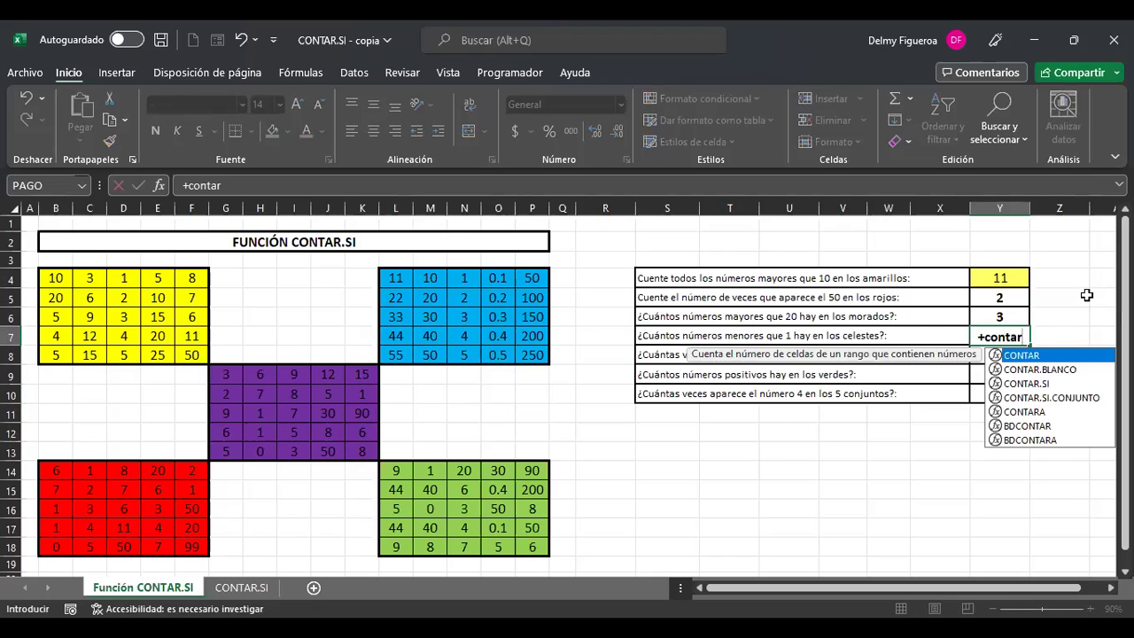
pyautogui.doubleClick(1049, 388)
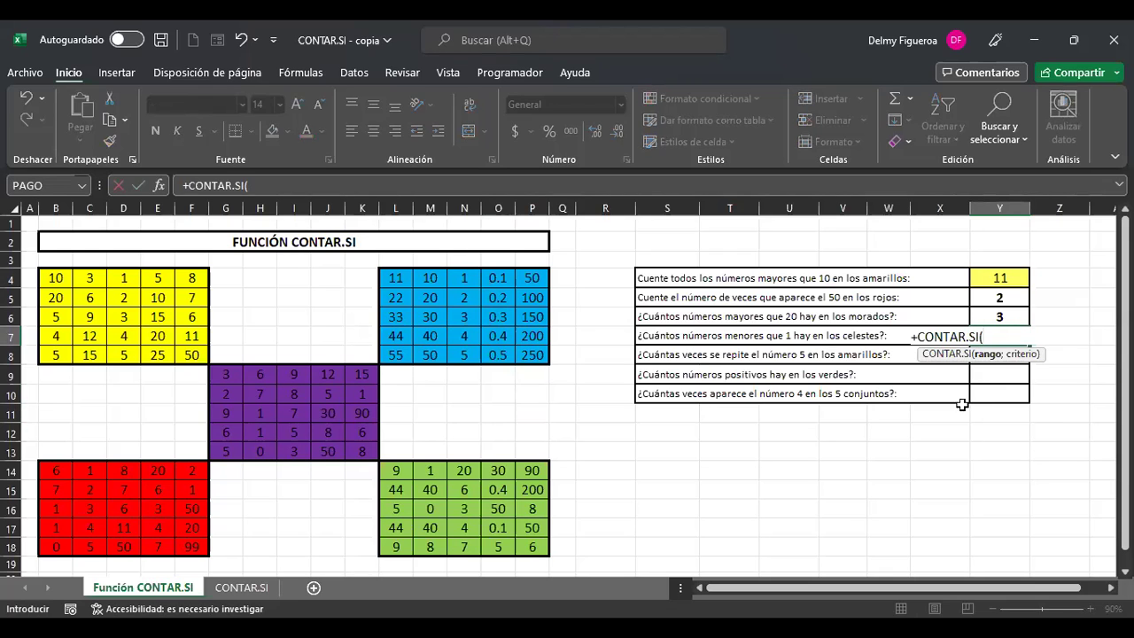
pyautogui.click(399, 278)
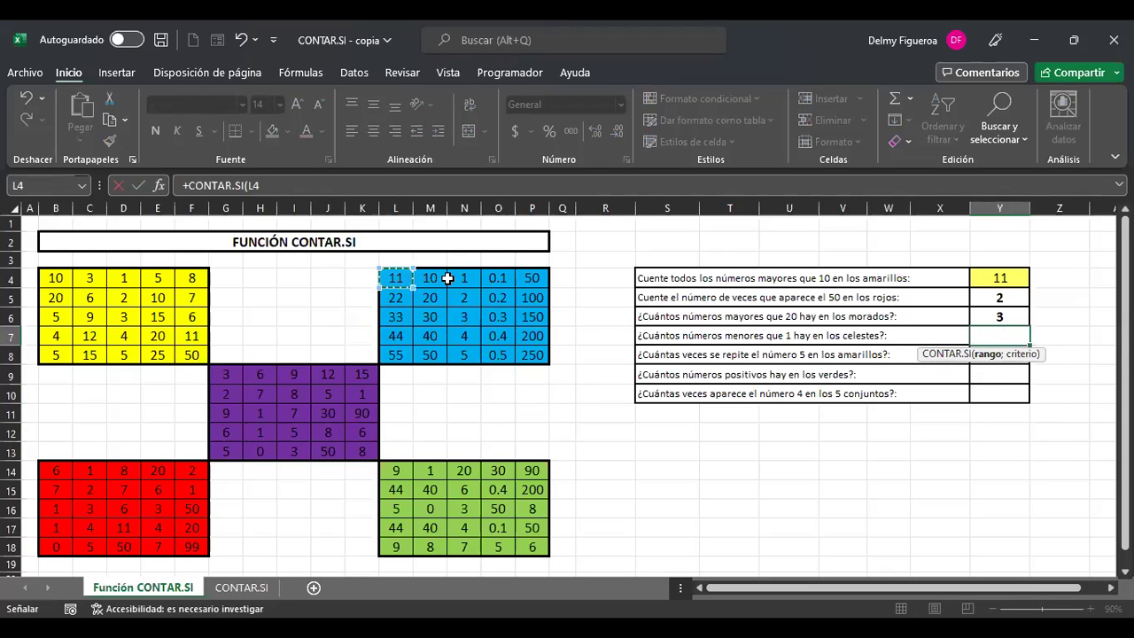
pyautogui.keyDown('shift'); pyautogui.click(535, 353); pyautogui.keyUp('shift')
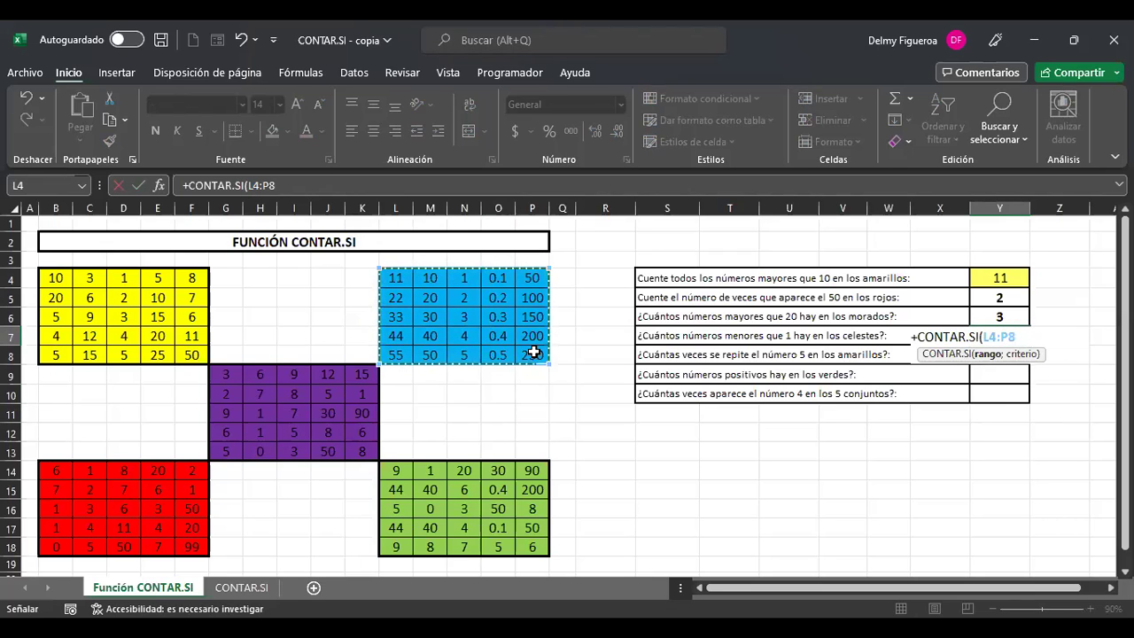
pyautogui.write(';')
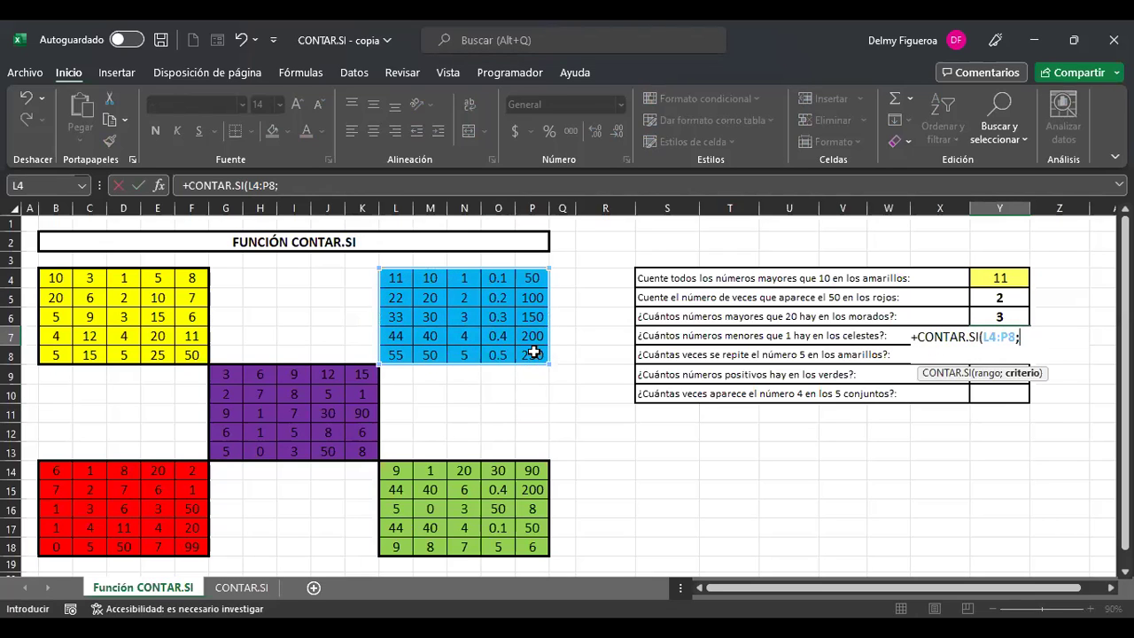
pyautogui.write('"<1"')
pyautogui.hotkey('ctrl', 'Return')
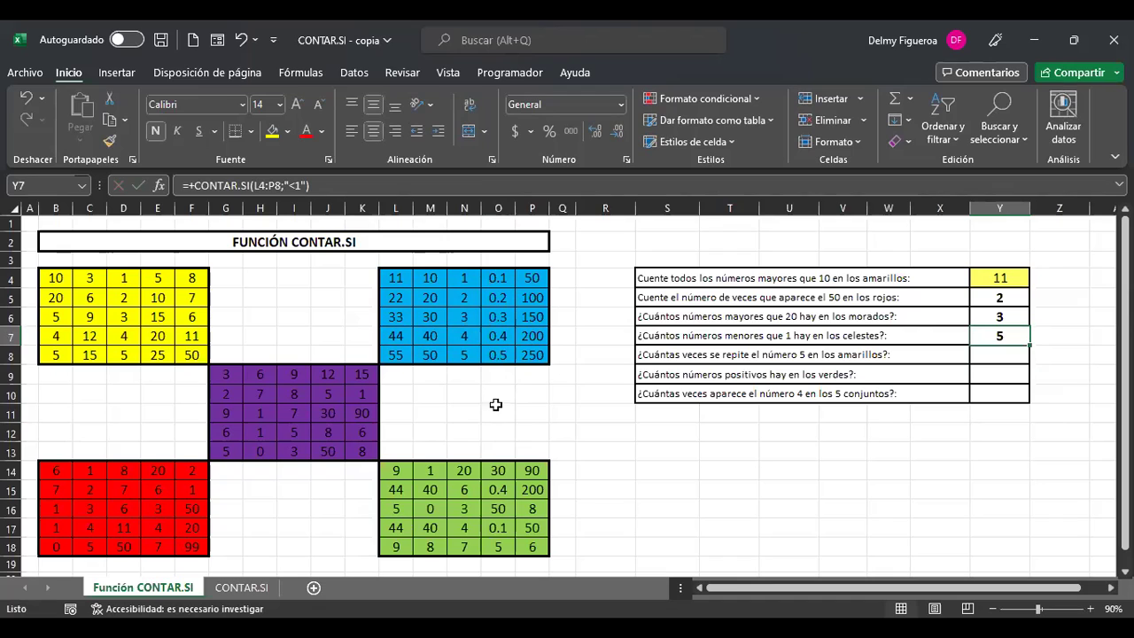
# - Count the 5s in the yellow block in Y8 using CONTAR.SI over B4:F8 with the criterion "=5"
pyautogui.click(1007, 356)
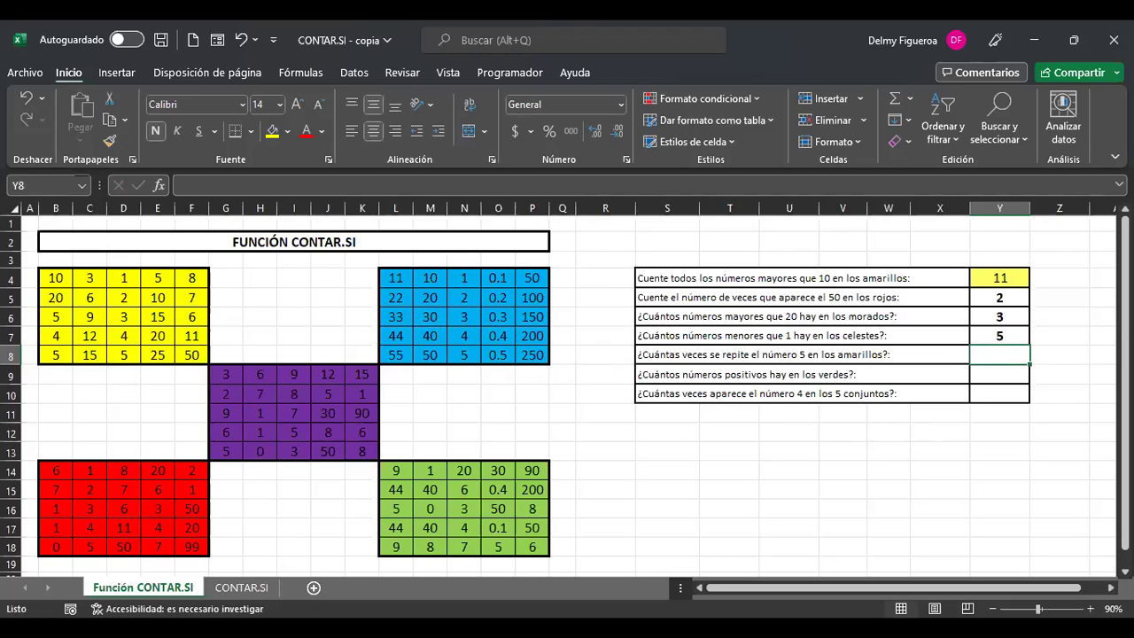
pyautogui.write('+')
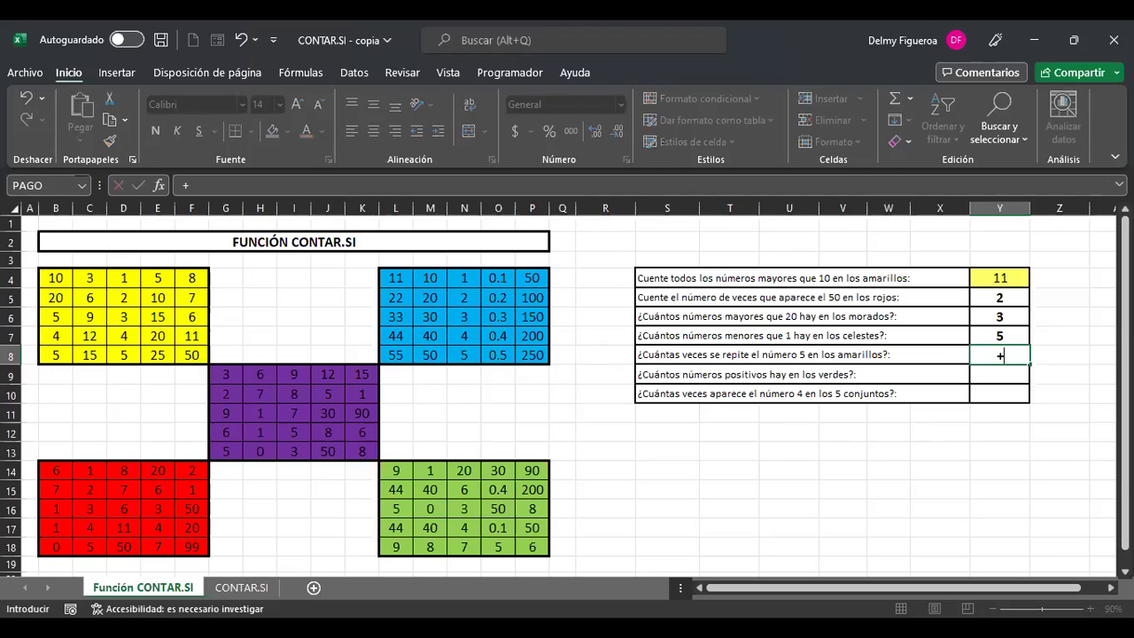
pyautogui.write('cont')
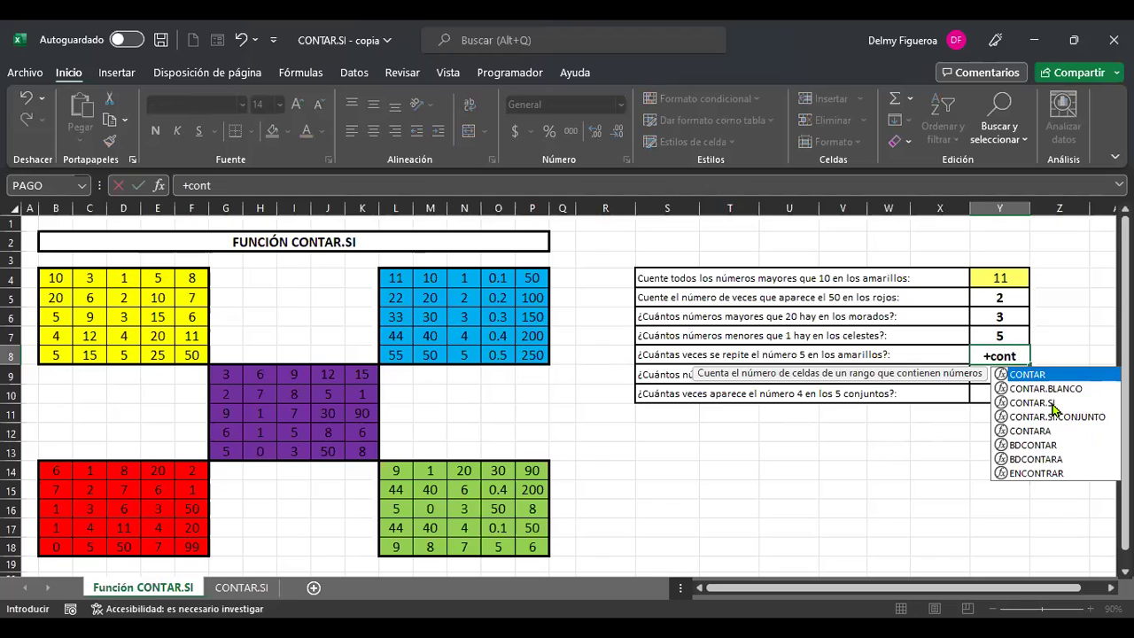
pyautogui.click(1046, 403)
pyautogui.doubleClick(1046, 404)
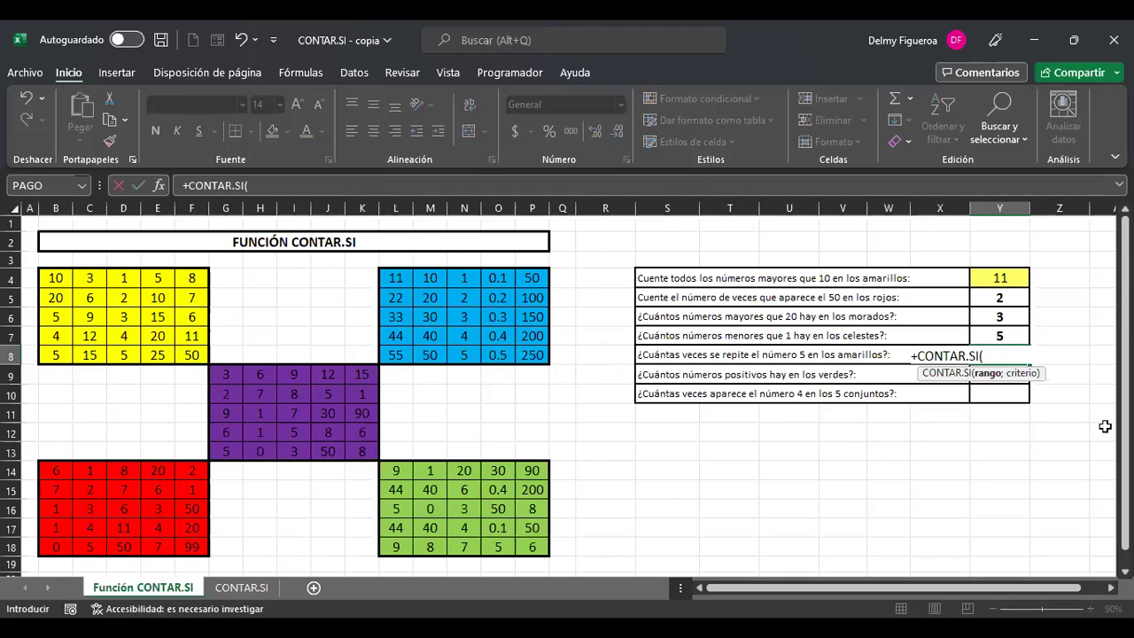
pyautogui.moveTo(62, 278); pyautogui.dragTo(191, 354)
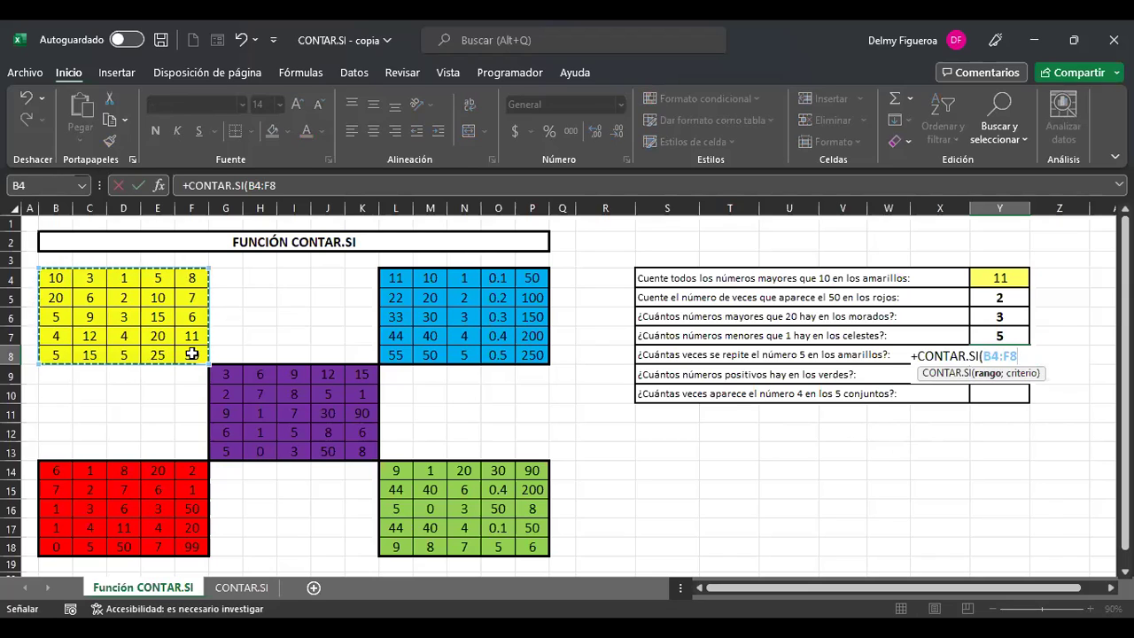
pyautogui.write(';')
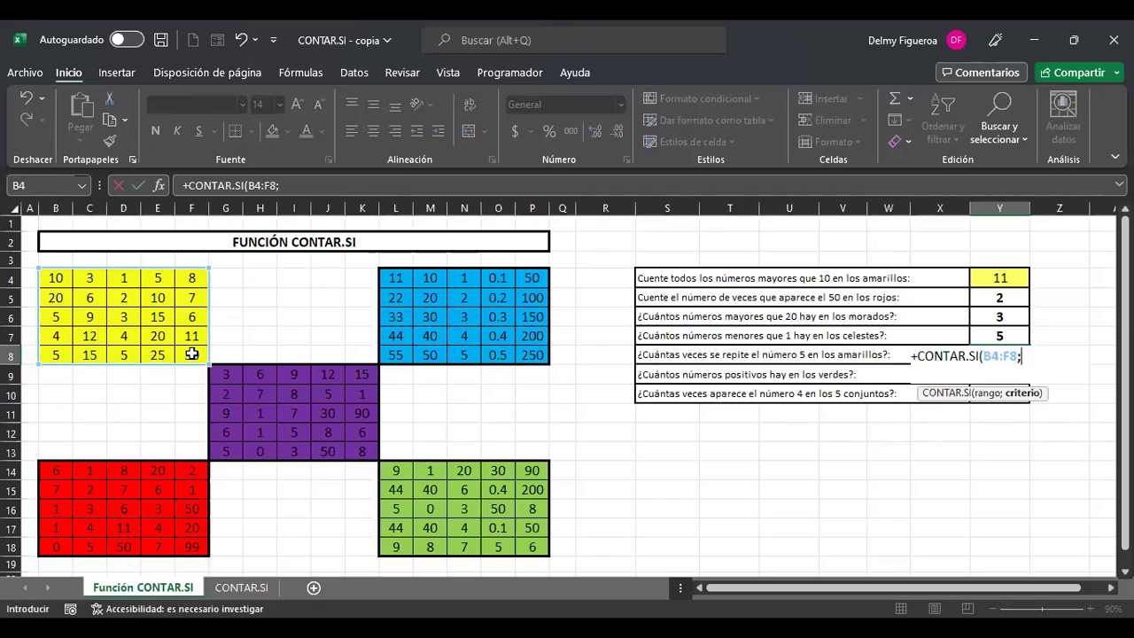
pyautogui.write('"=5"')
pyautogui.hotkey('ctrl', 'Return')
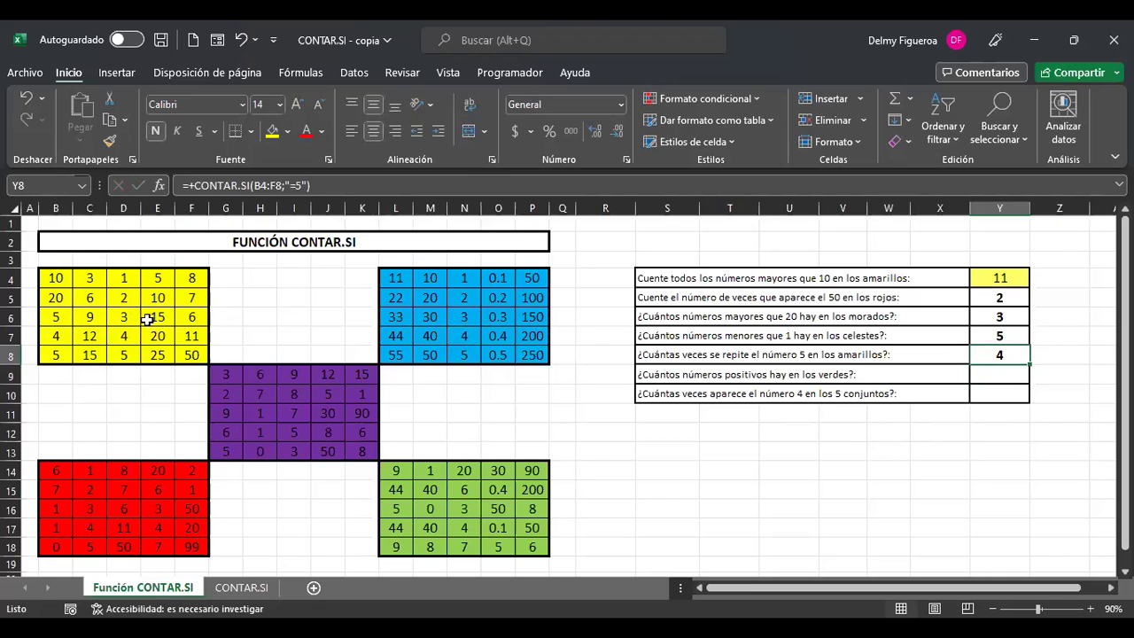
# - Count the positive numbers in the green block in Y9 using CONTAR.SI over L14:P18 with the criterion ">0"
pyautogui.click(997, 375)
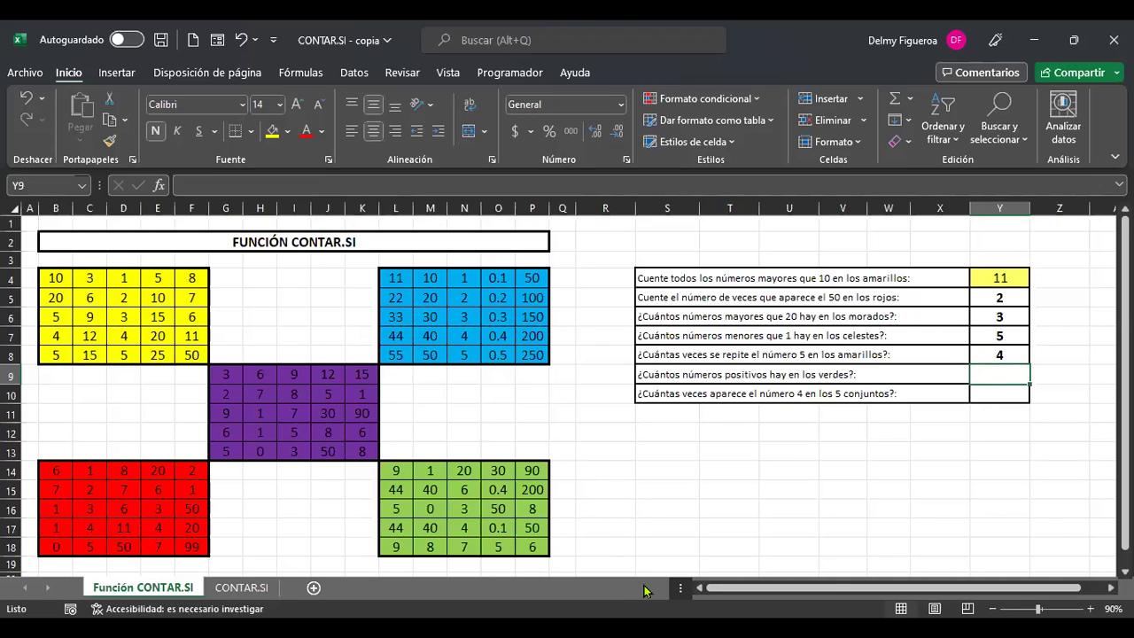
pyautogui.write('+')
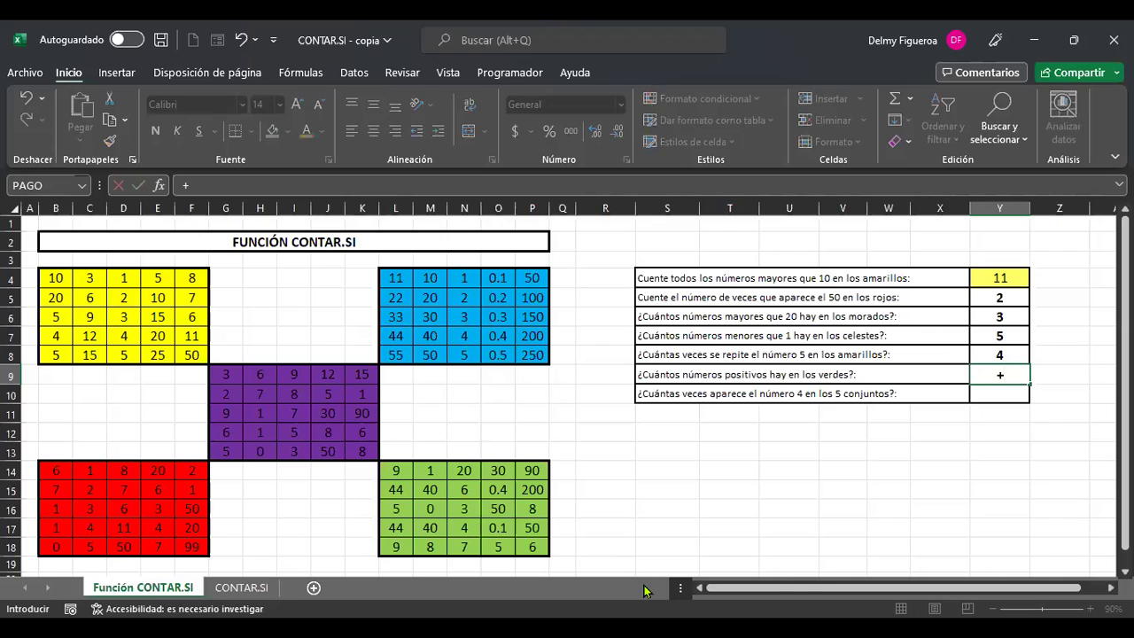
pyautogui.write('cont')
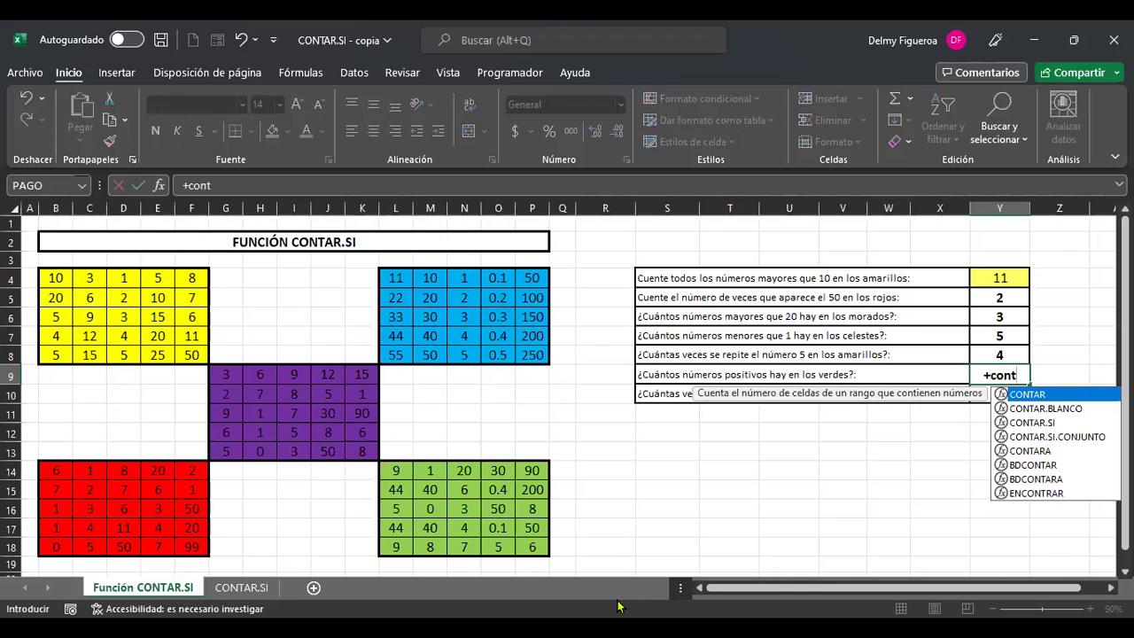
pyautogui.click(1034, 422)
pyautogui.doubleClick(1033, 422)
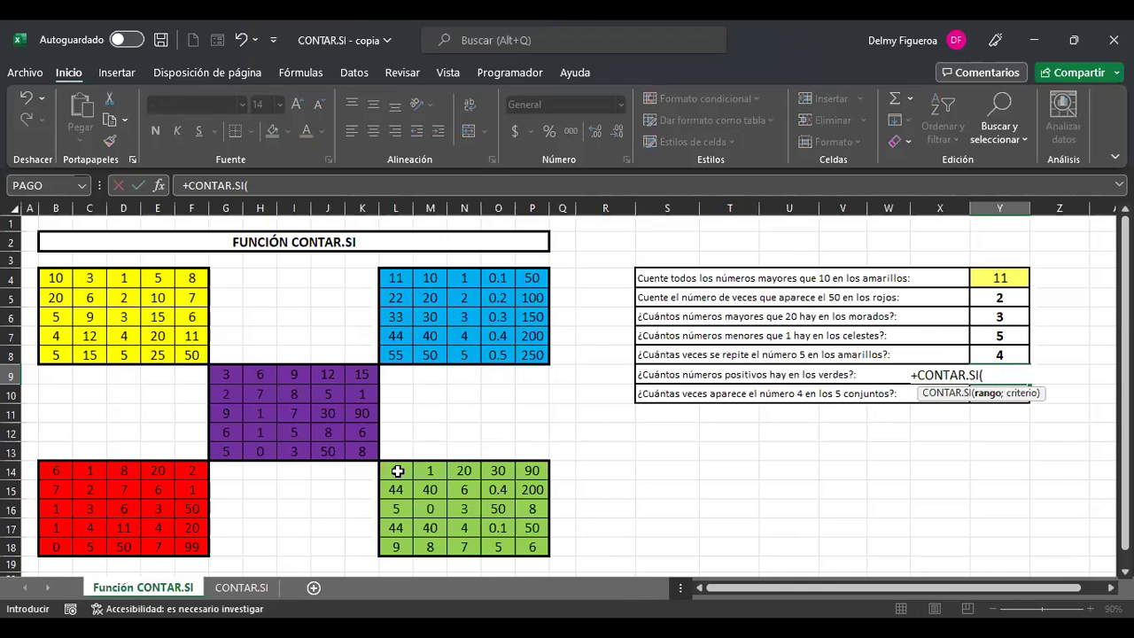
pyautogui.moveTo(404, 472); pyautogui.dragTo(535, 548)
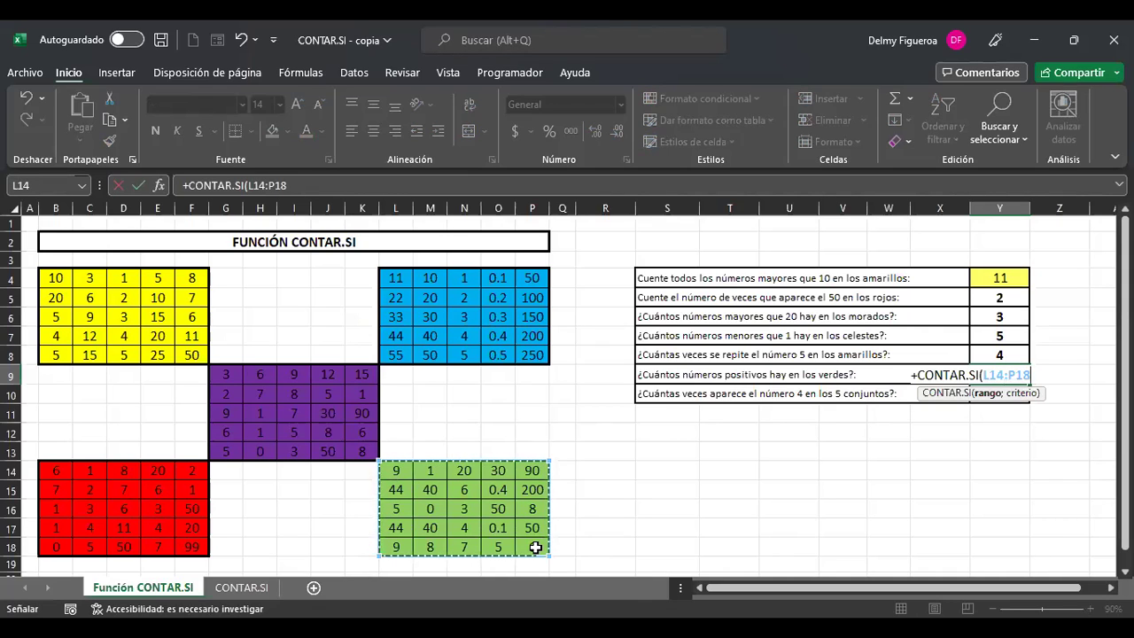
pyautogui.write(';')
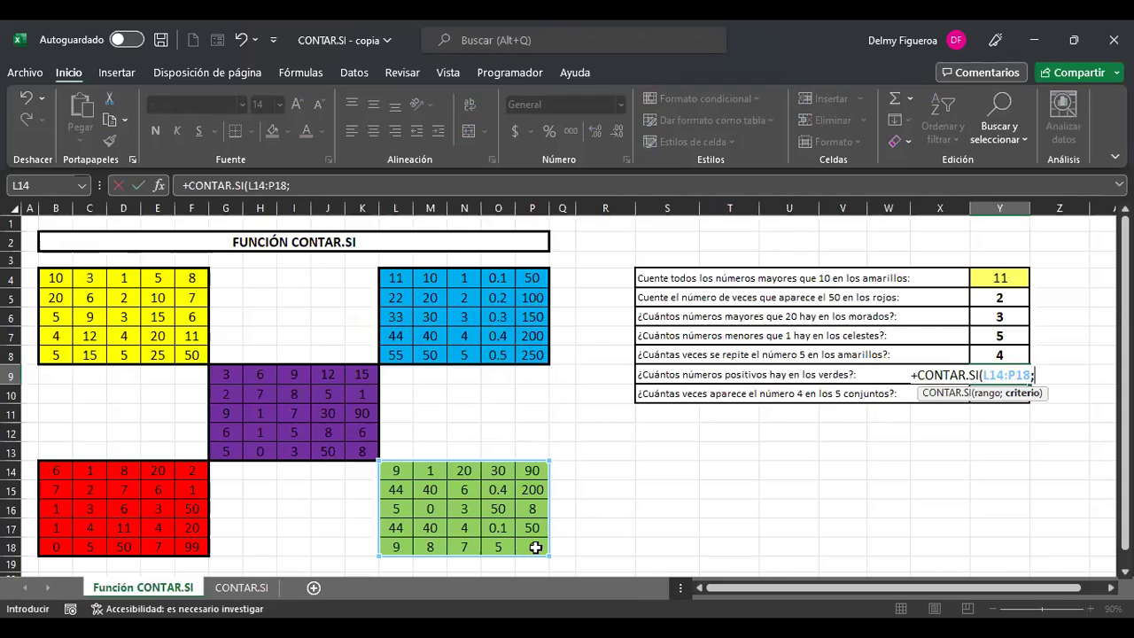
pyautogui.write('"')
pyautogui.hotkey('shift', 'F10')
pyautogui.press('Escape')
pyautogui.write('>0"')
pyautogui.hotkey('ctrl', 'Return')
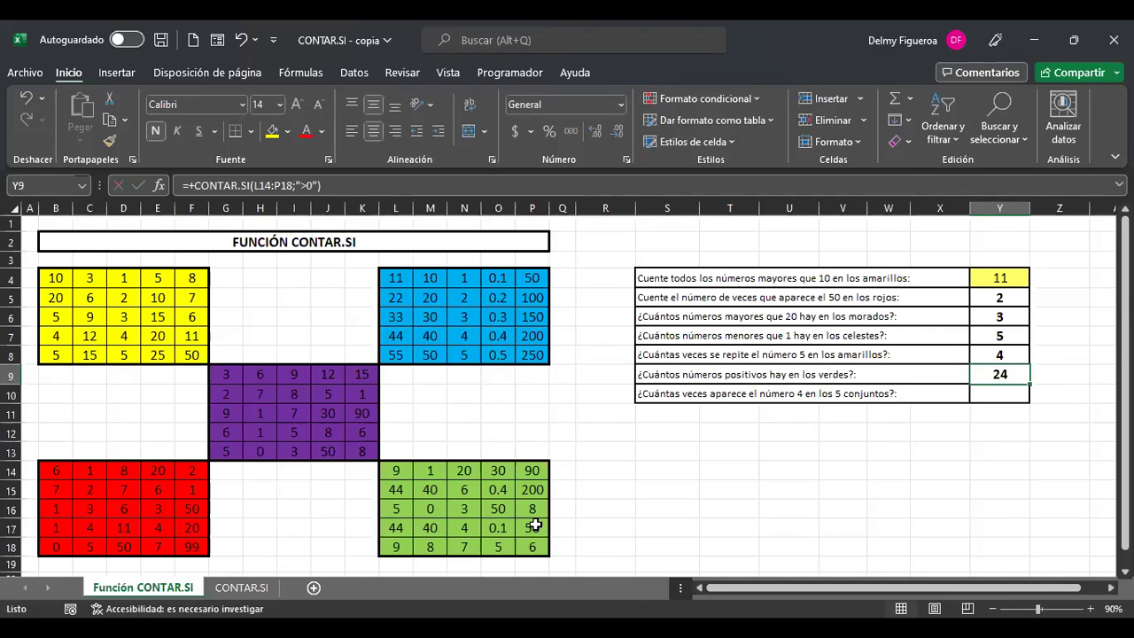
# - Set cell P17 in the green block to -50 and review the range and criterion of the Y9 formula
pyautogui.click(536, 526)
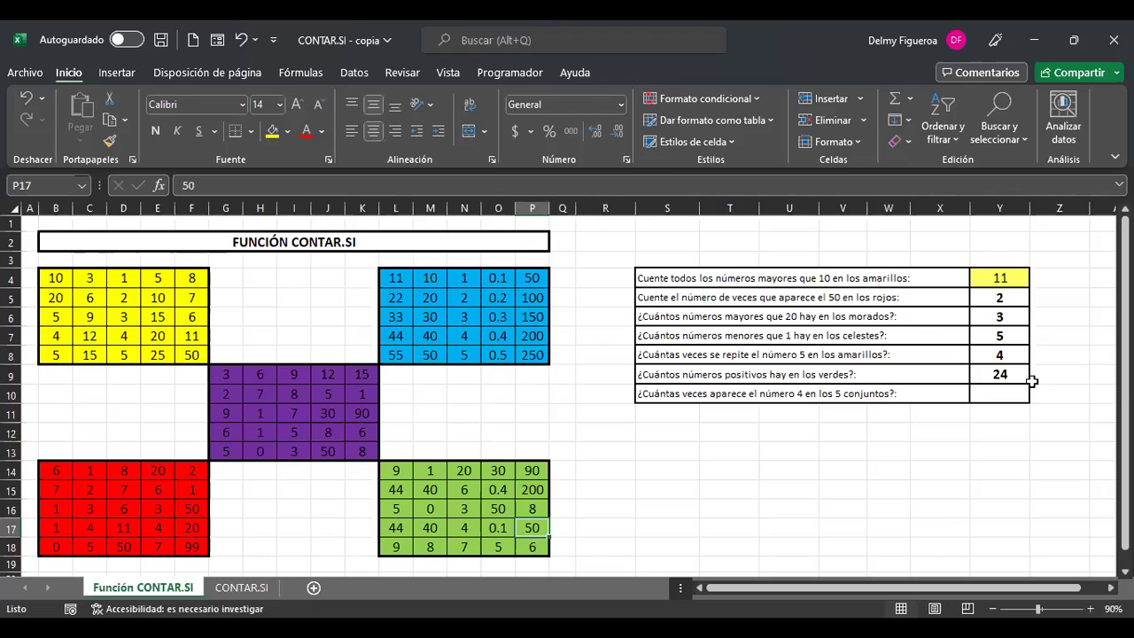
pyautogui.write('-50')
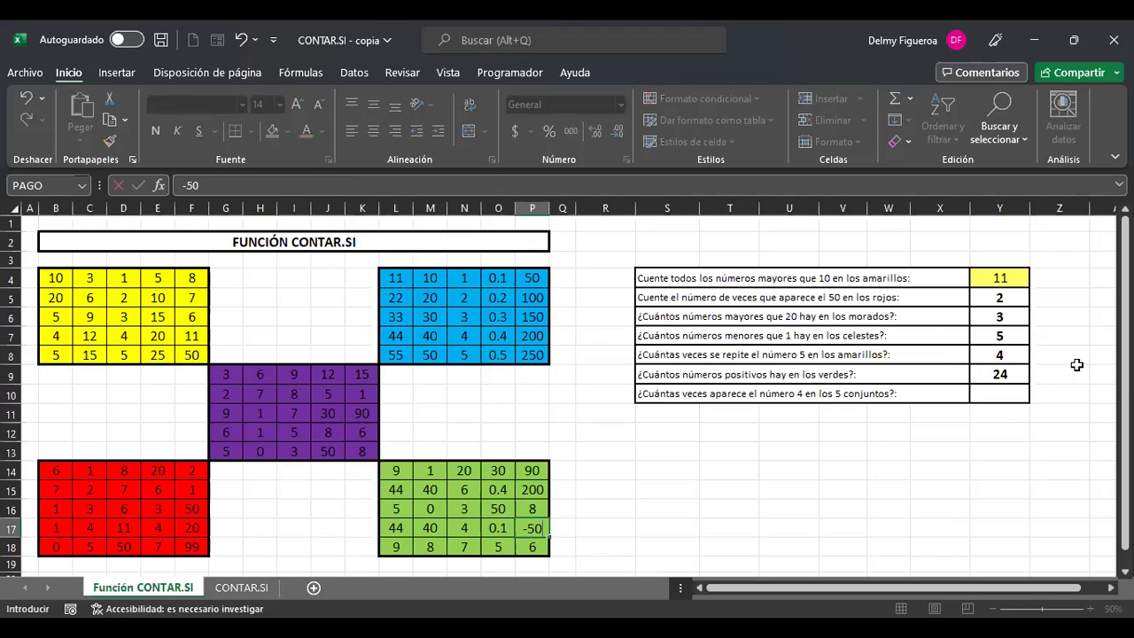
pyautogui.press('Return')
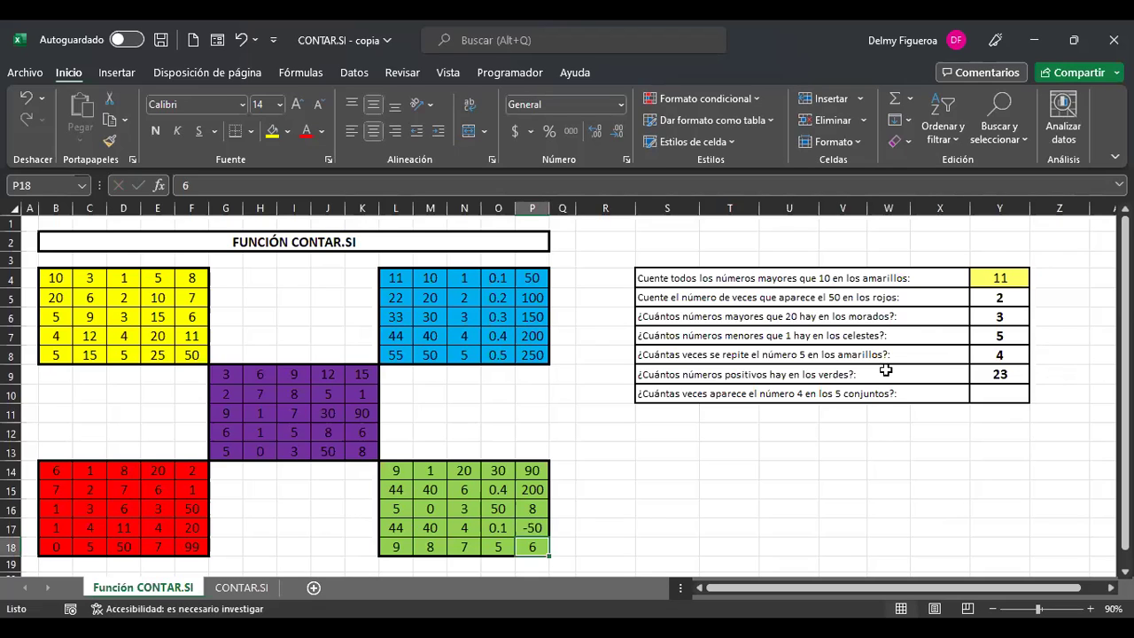
pyautogui.click(1000, 373)
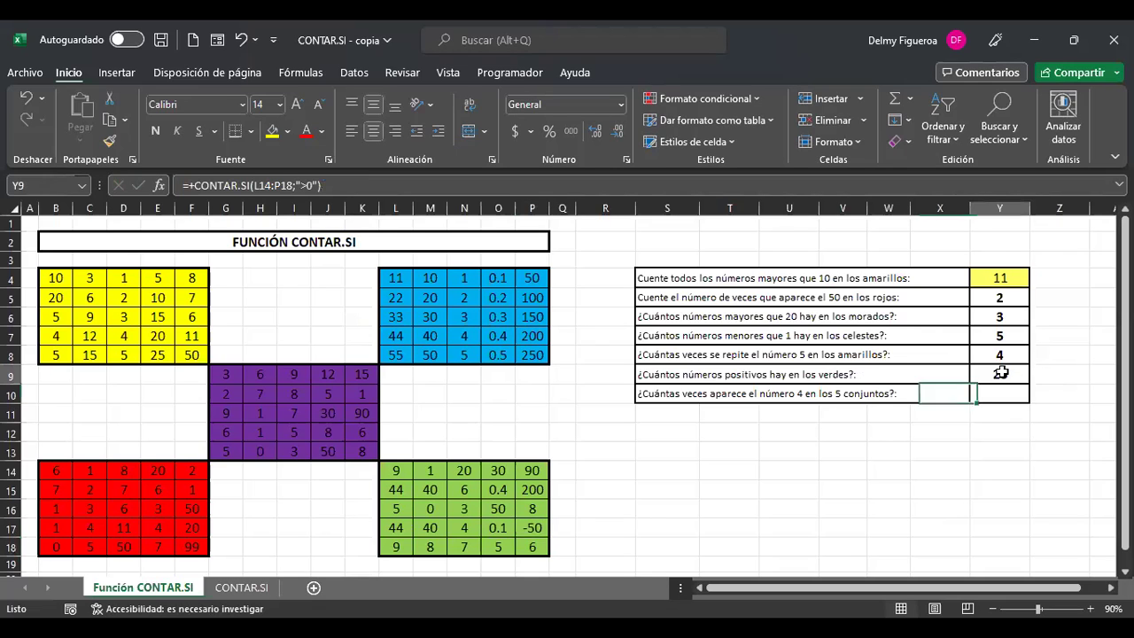
pyautogui.press('F2')
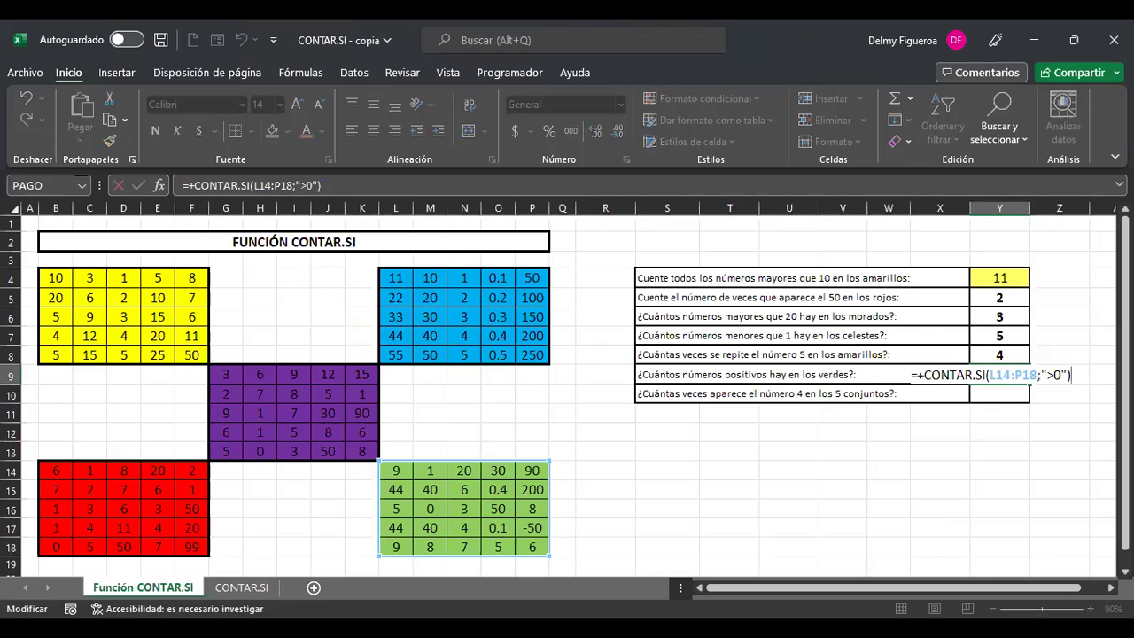
pyautogui.press('Return')
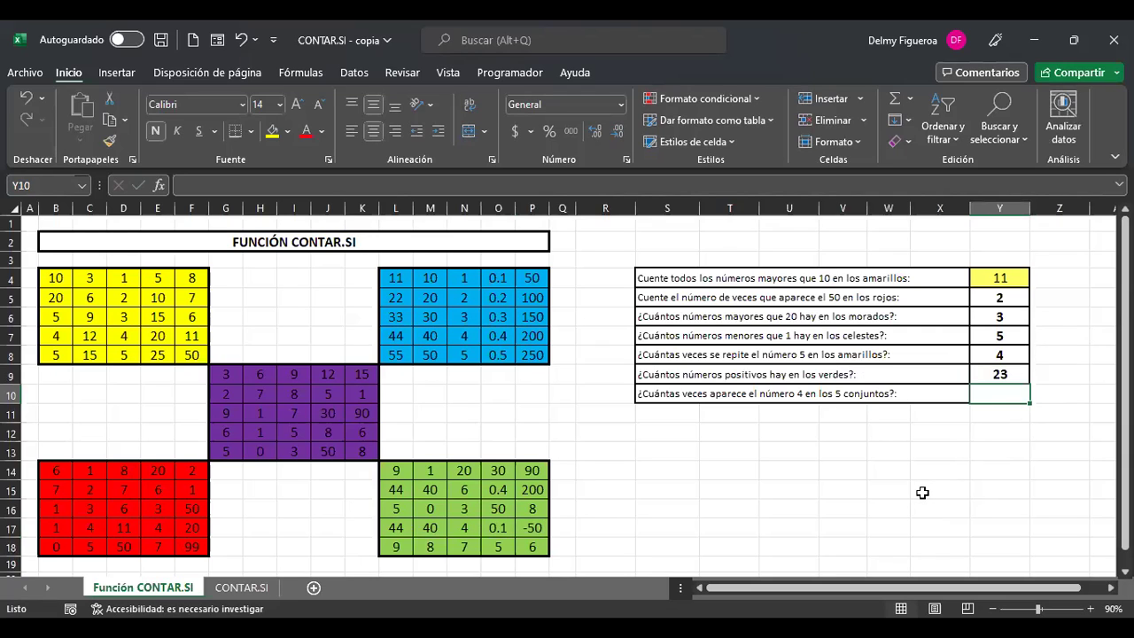
# - Count the 4s across all five blocks in Y10 using CONTAR.SI over B4:P18 with the criterion "=4"
pyautogui.moveTo(55, 277); pyautogui.dragTo(521, 546)
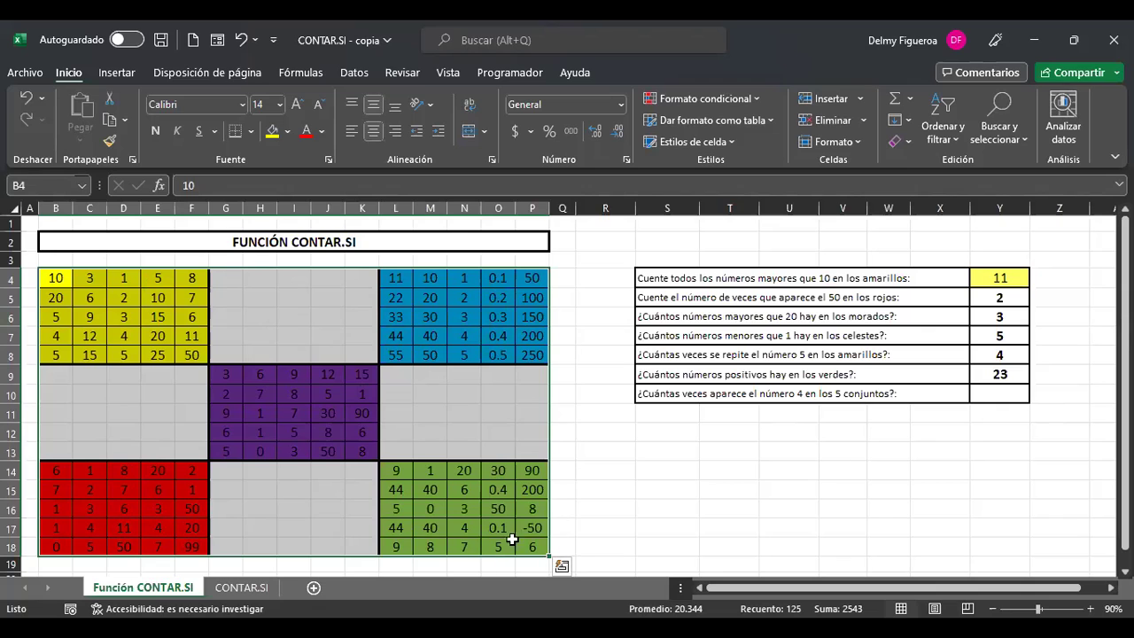
pyautogui.click(1004, 394)
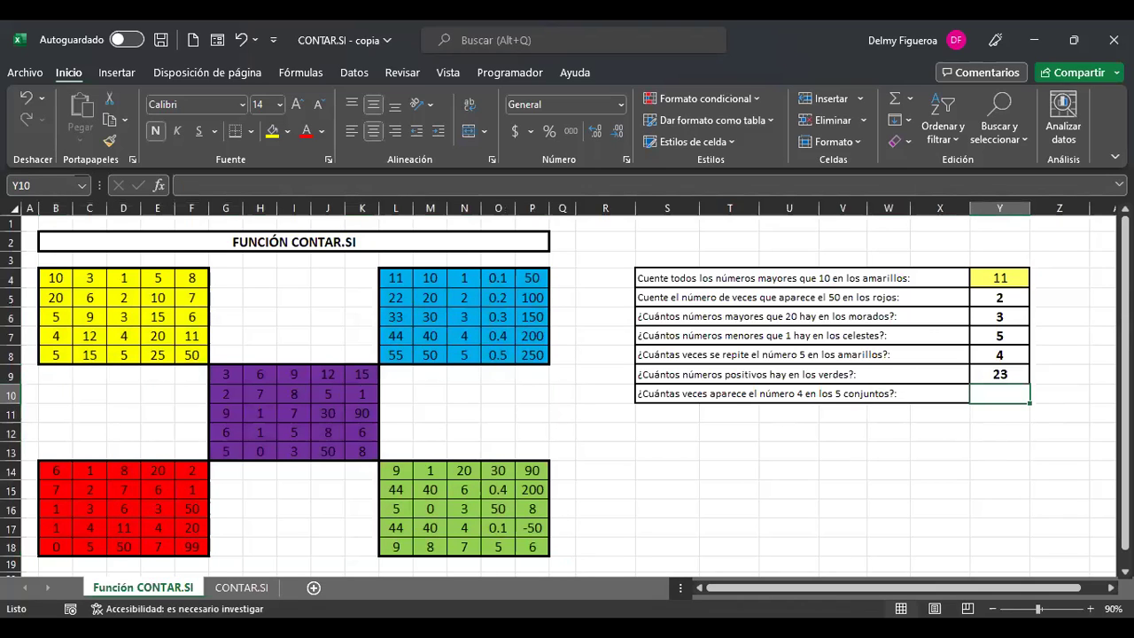
pyautogui.write('+')
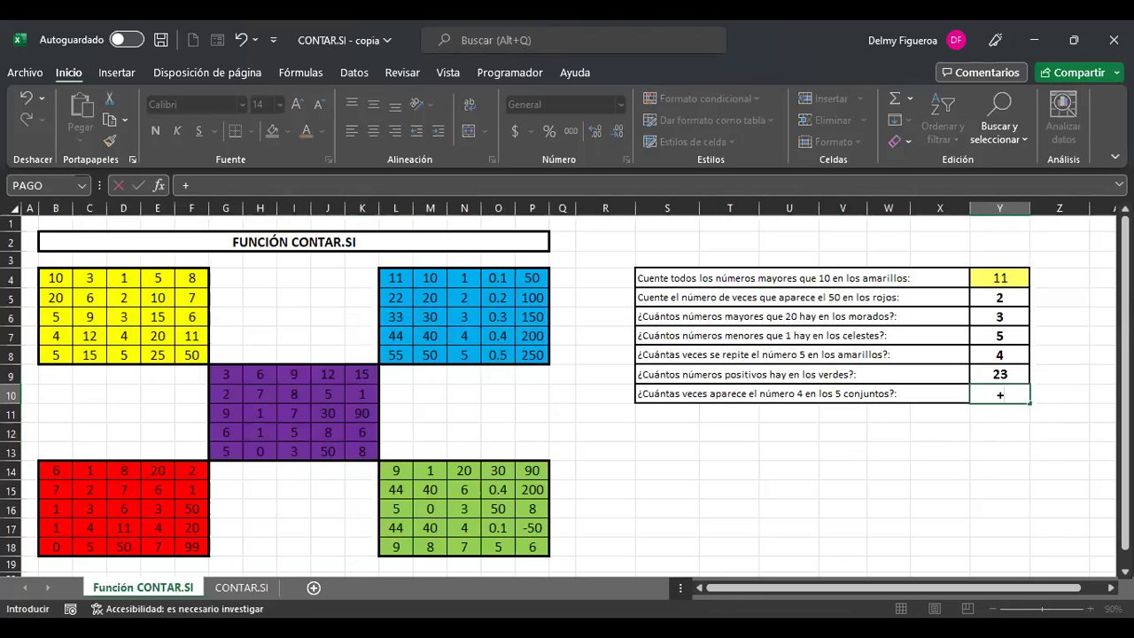
pyautogui.write('cont')
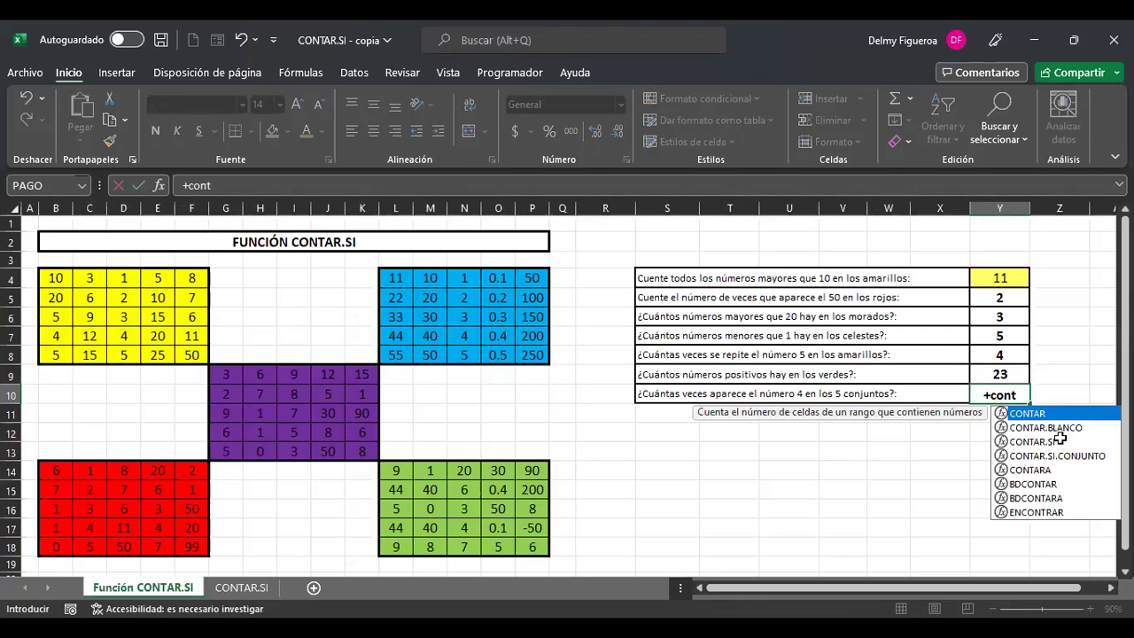
pyautogui.doubleClick(1065, 443)
pyautogui.click(55, 278)
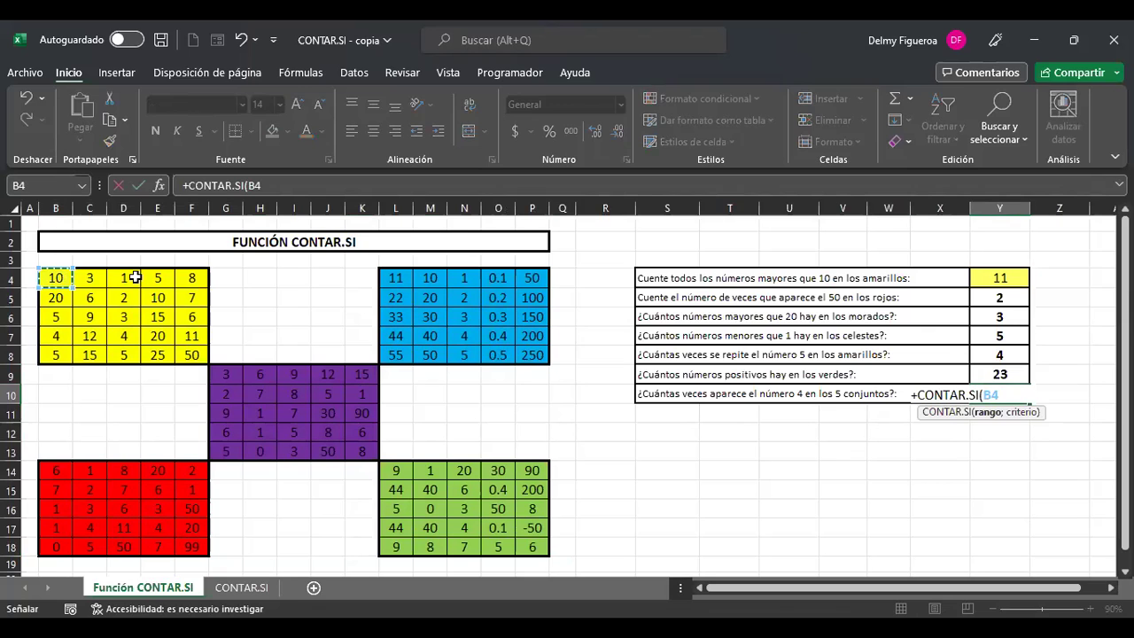
pyautogui.keyDown('shift'); pyautogui.click(537, 545); pyautogui.keyUp('shift')
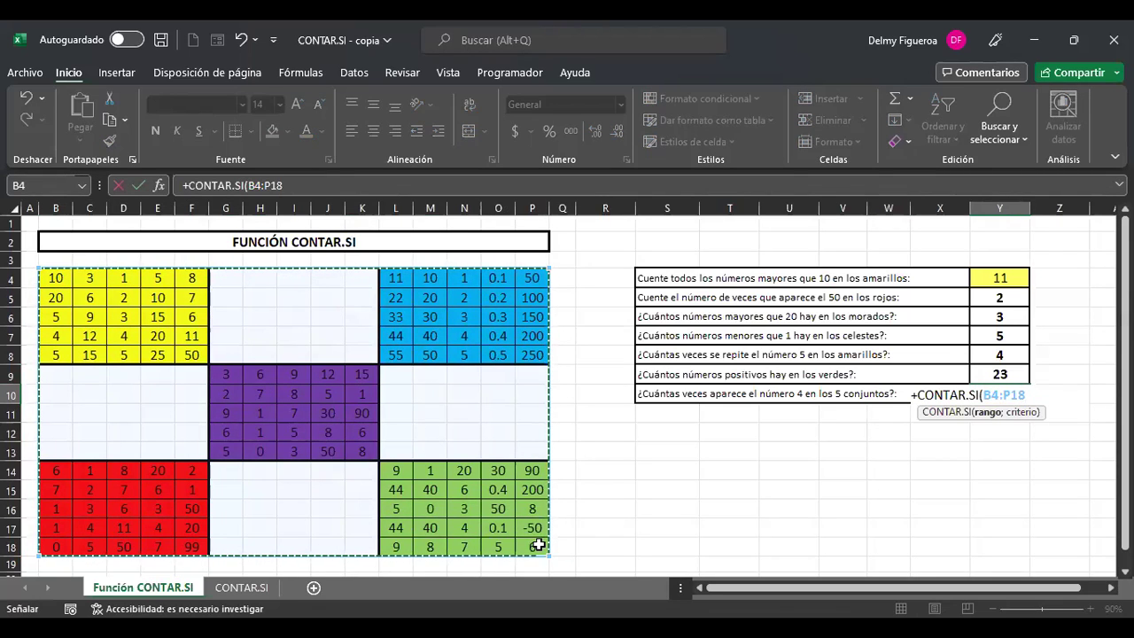
pyautogui.write(';')
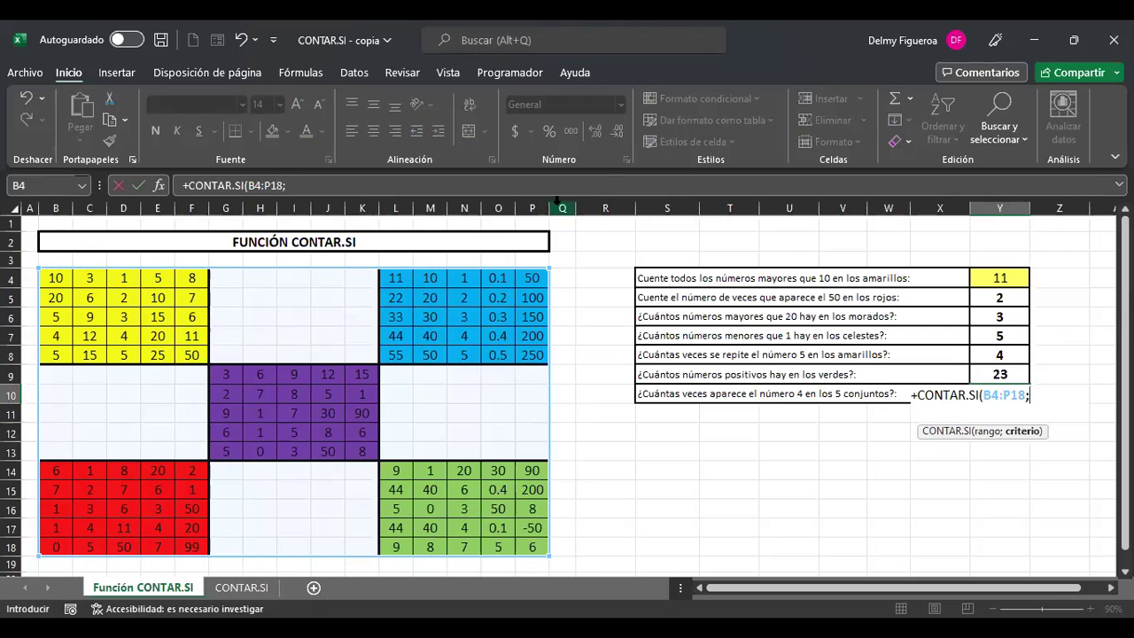
pyautogui.write('"=4"')
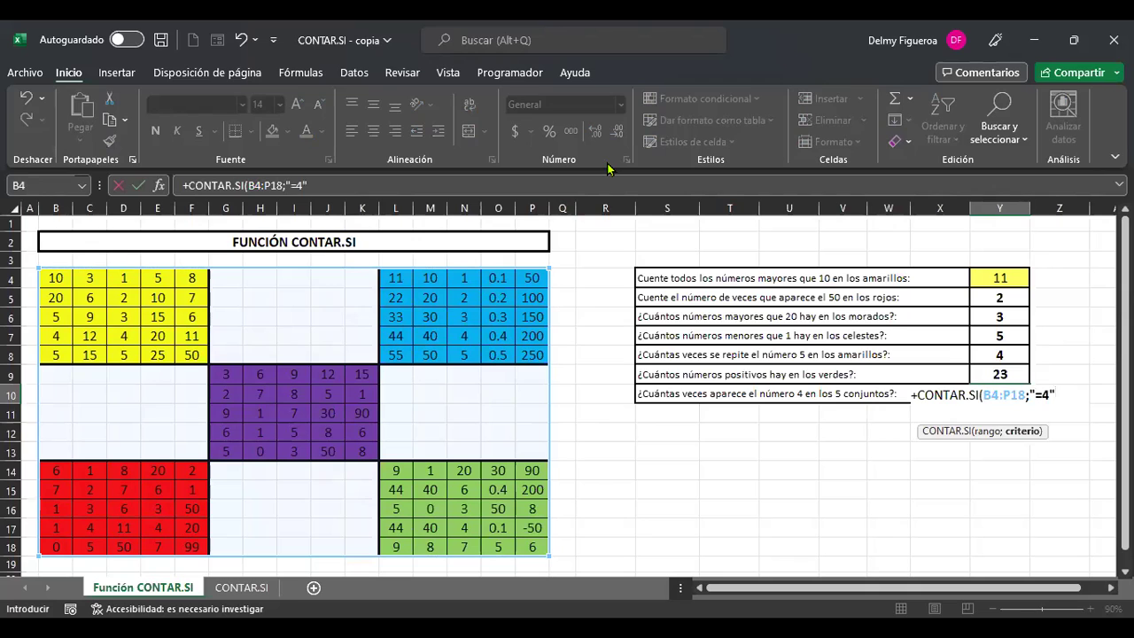
pyautogui.press('Return')
pyautogui.press('Up')
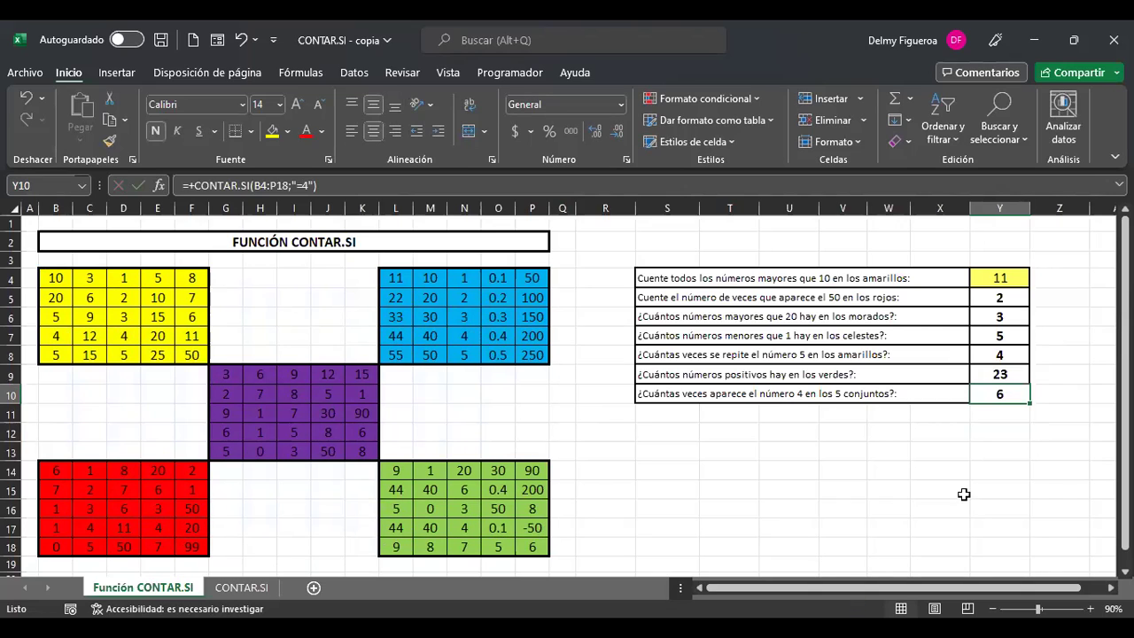
# - Count the 4s in the yellow block in Y12 using CONTAR.SI over B4:F8 with the criterion "=4"
pyautogui.click(998, 433)
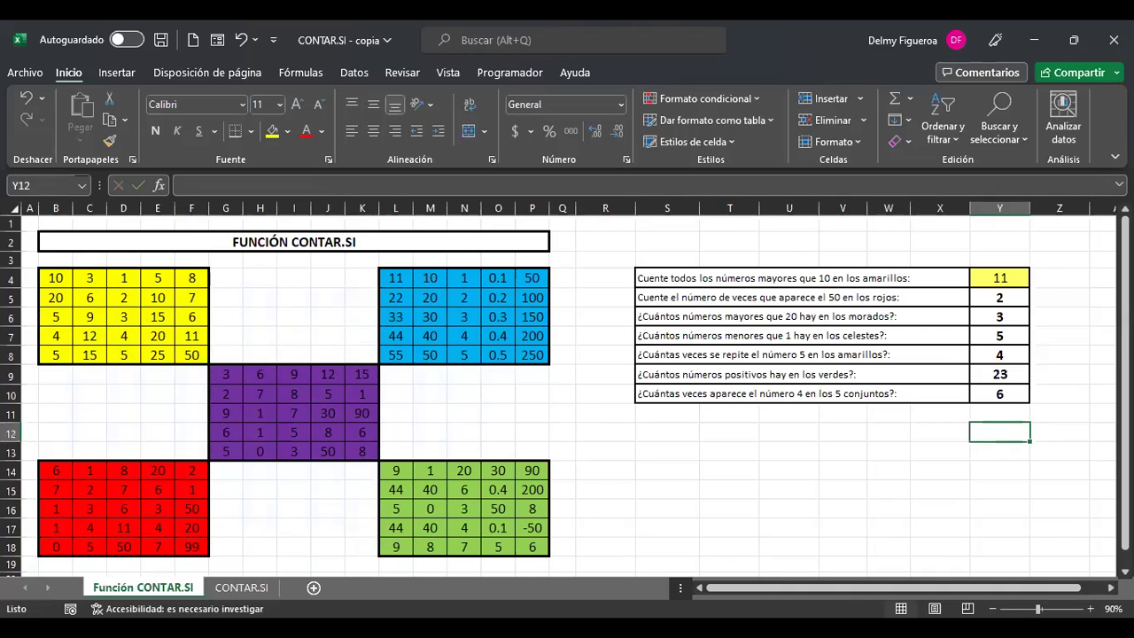
pyautogui.write('+')
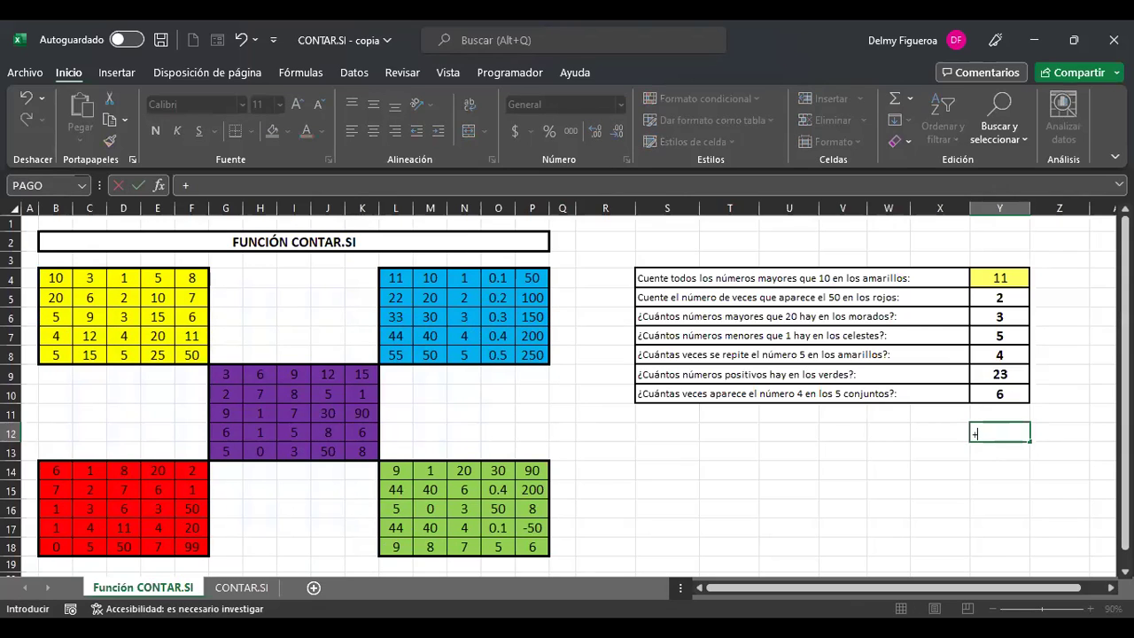
pyautogui.write('cont')
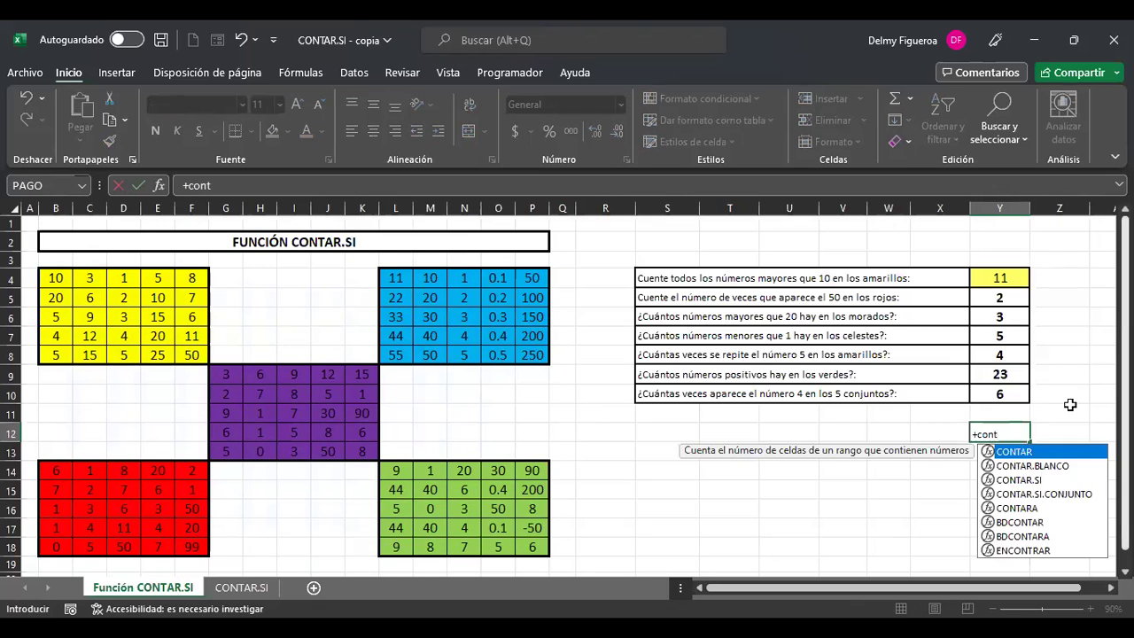
pyautogui.doubleClick(1034, 479)
pyautogui.click(63, 279)
pyautogui.moveTo(64, 278); pyautogui.dragTo(197, 358)
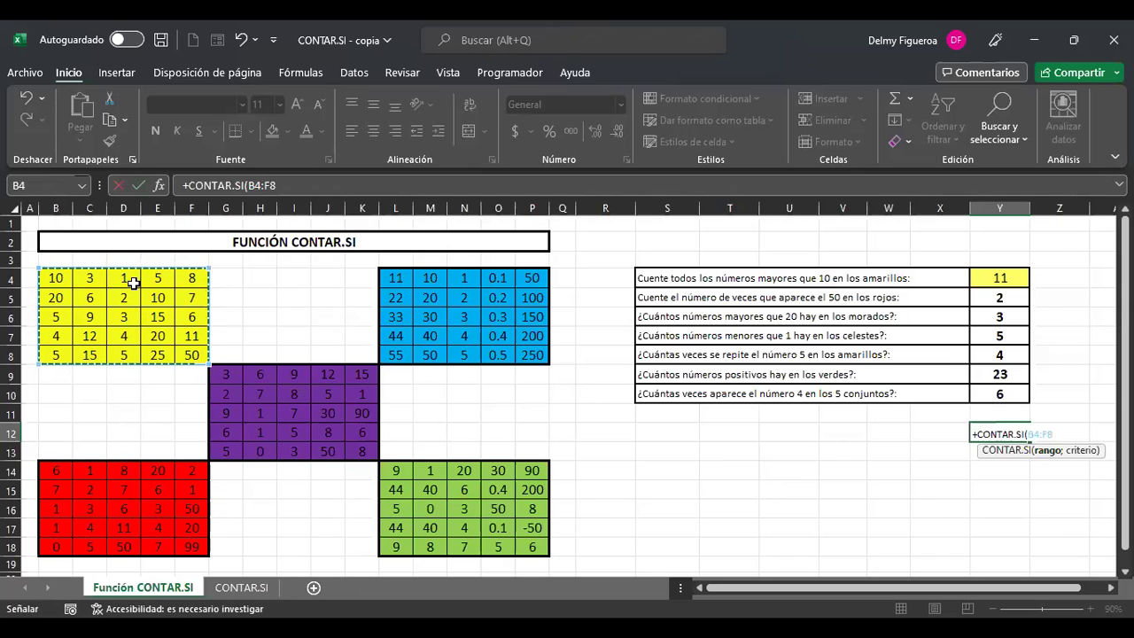
pyautogui.write(';')
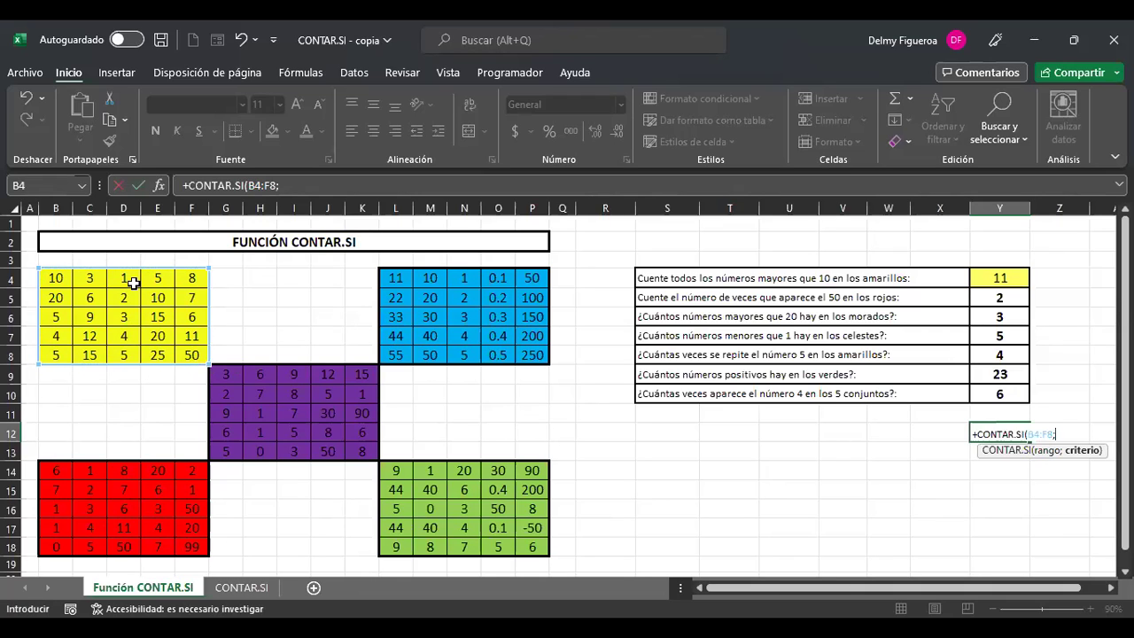
pyautogui.write('"=4")')
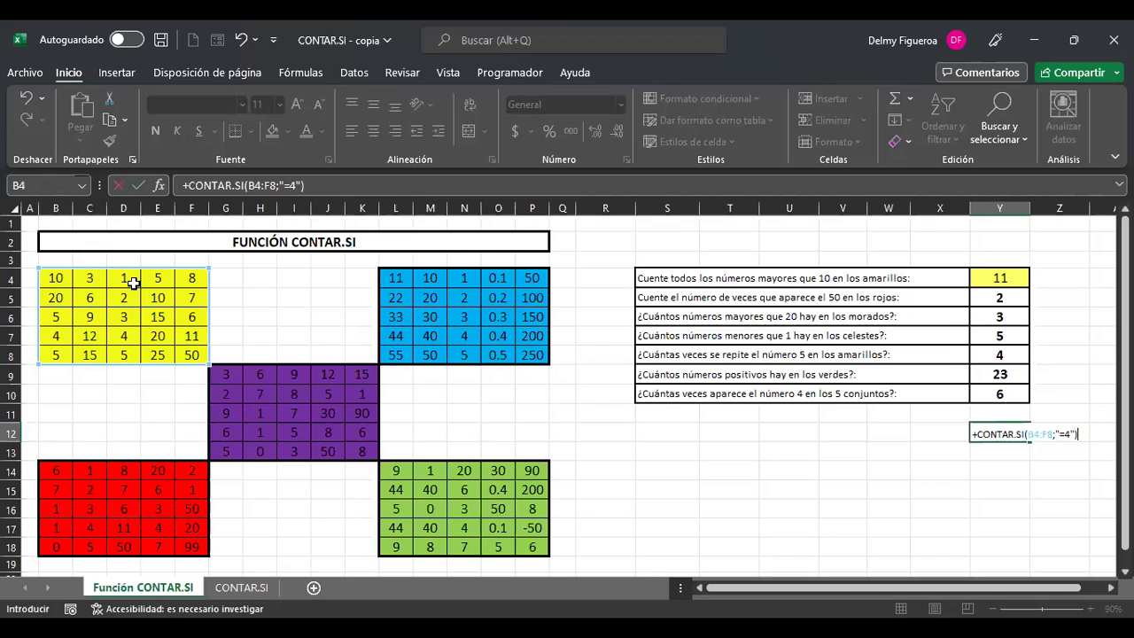
pyautogui.hotkey('ctrl', 'Return')
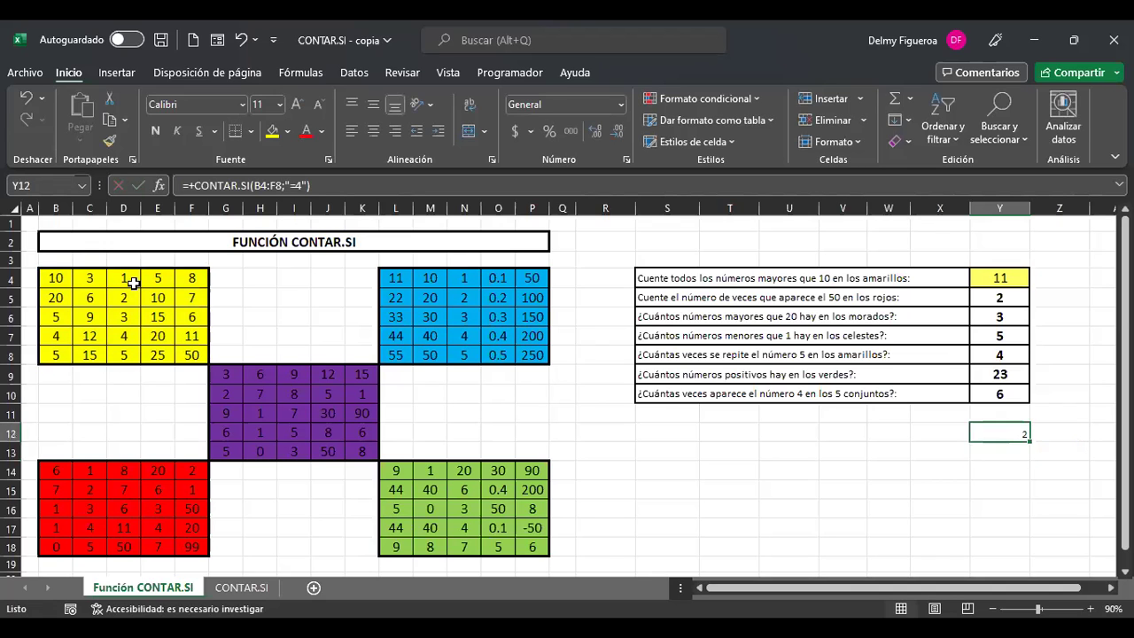
# - Extend the Y12 formula on a new line by adding CONTAR.SI over the blue block L4:P8 with the criterion "=4"
pyautogui.press('F2')
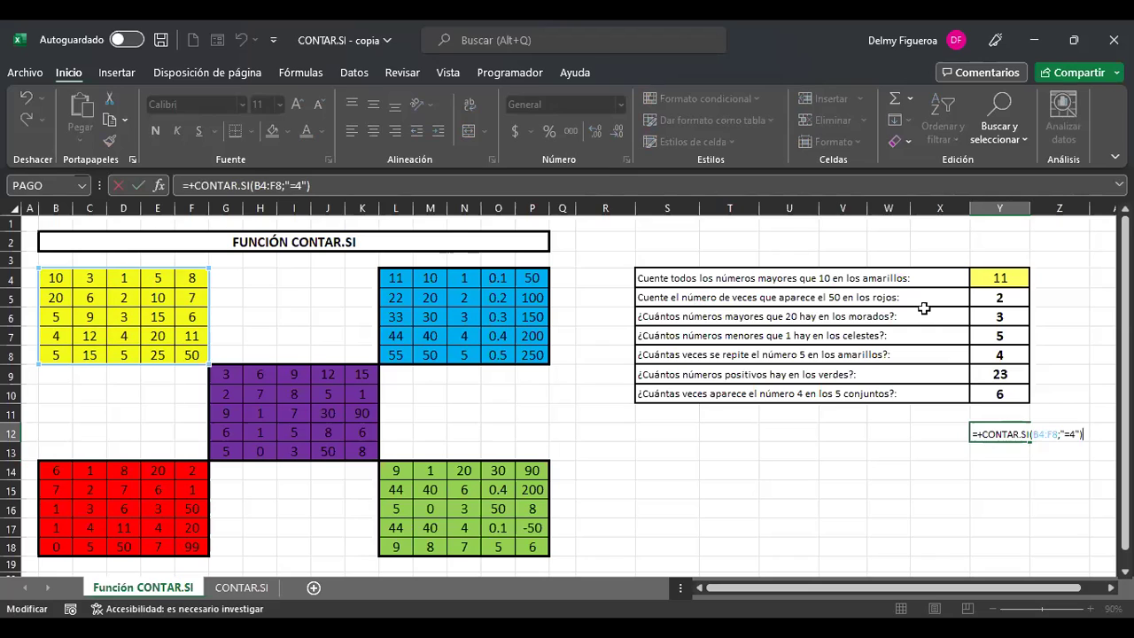
pyautogui.write('+')
pyautogui.hotkey('alt', 'Return')
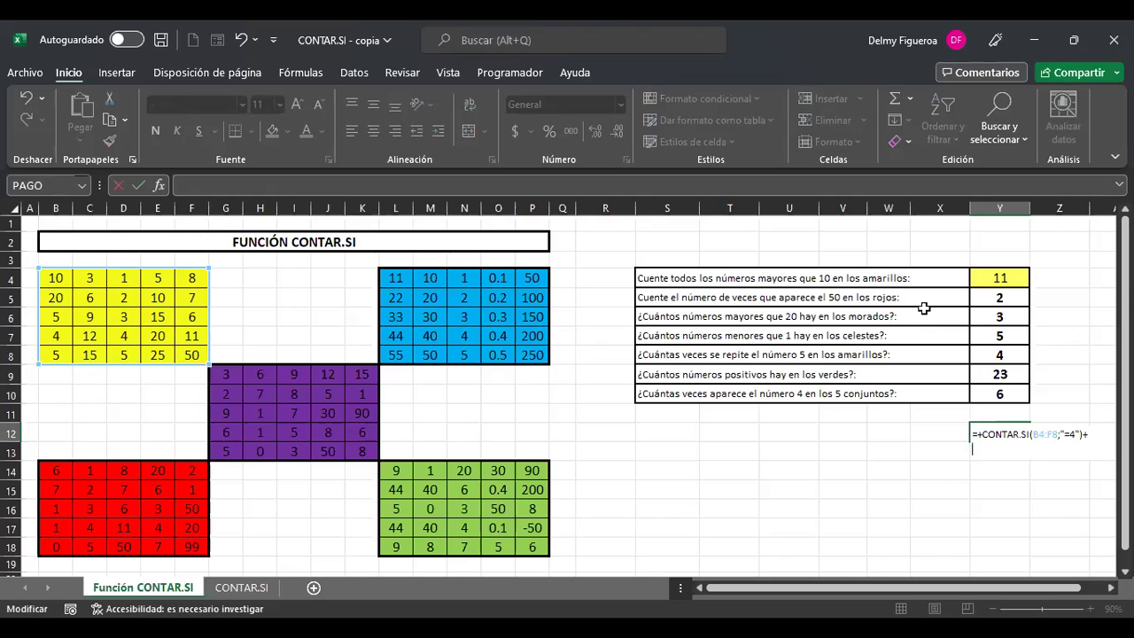
pyautogui.write('con')
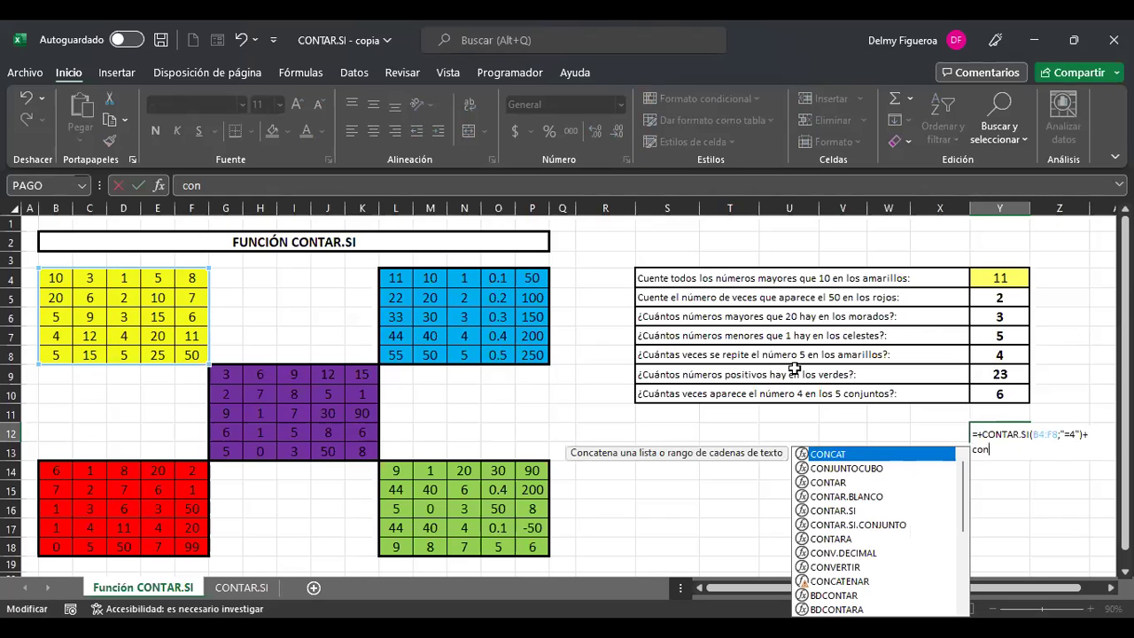
pyautogui.doubleClick(849, 510)
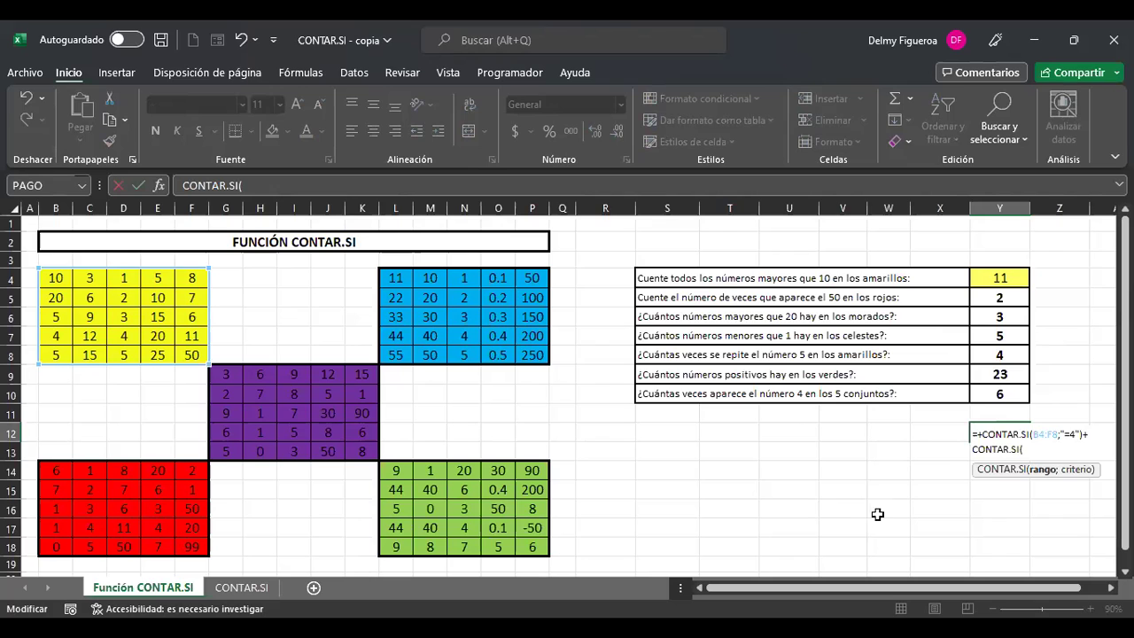
pyautogui.click(396, 275)
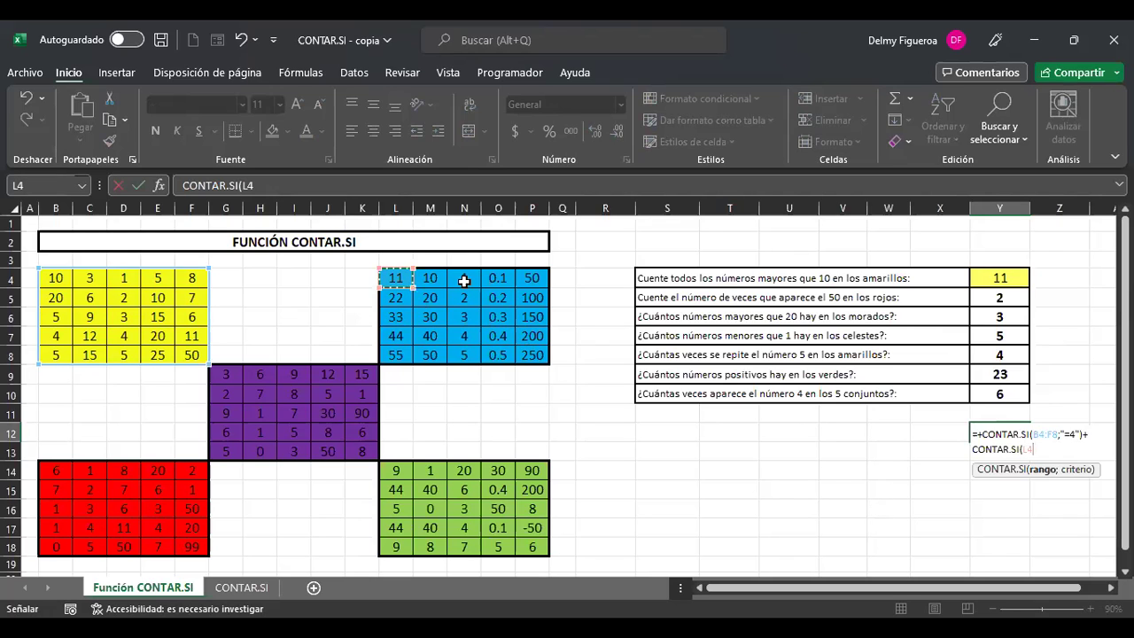
pyautogui.moveTo(396, 275); pyautogui.dragTo(536, 357)
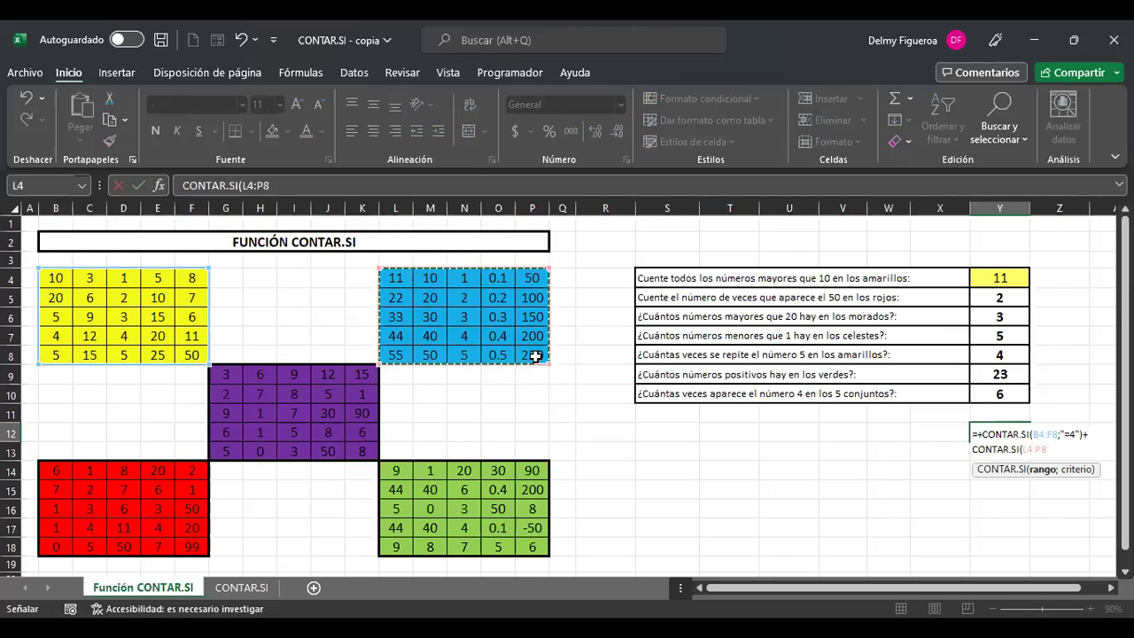
pyautogui.write(';')
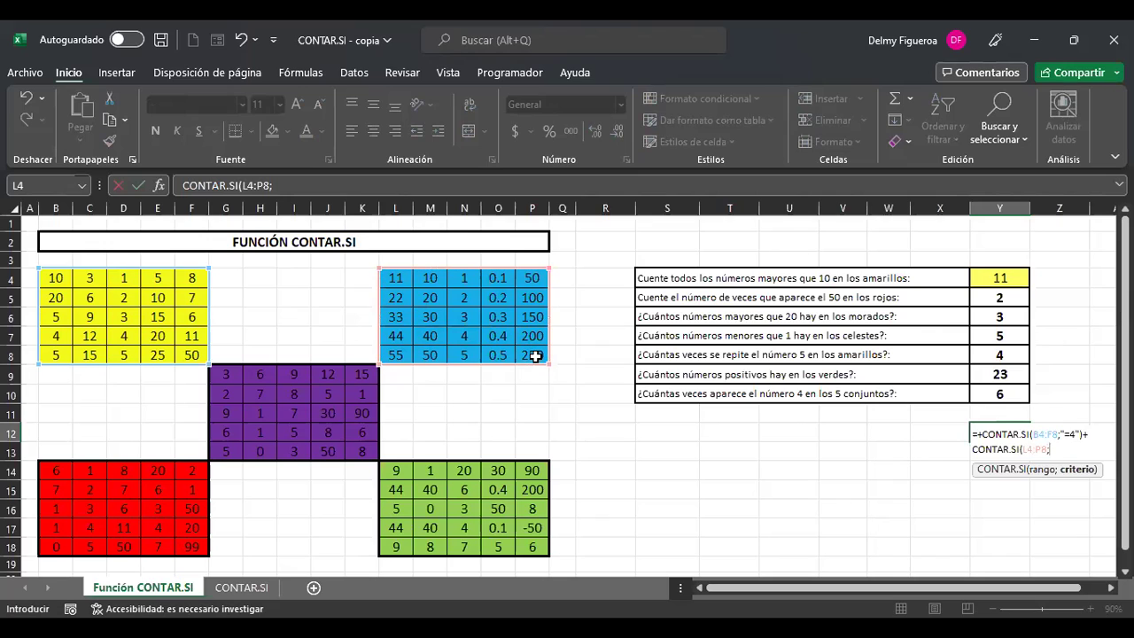
pyautogui.write('"=4")')
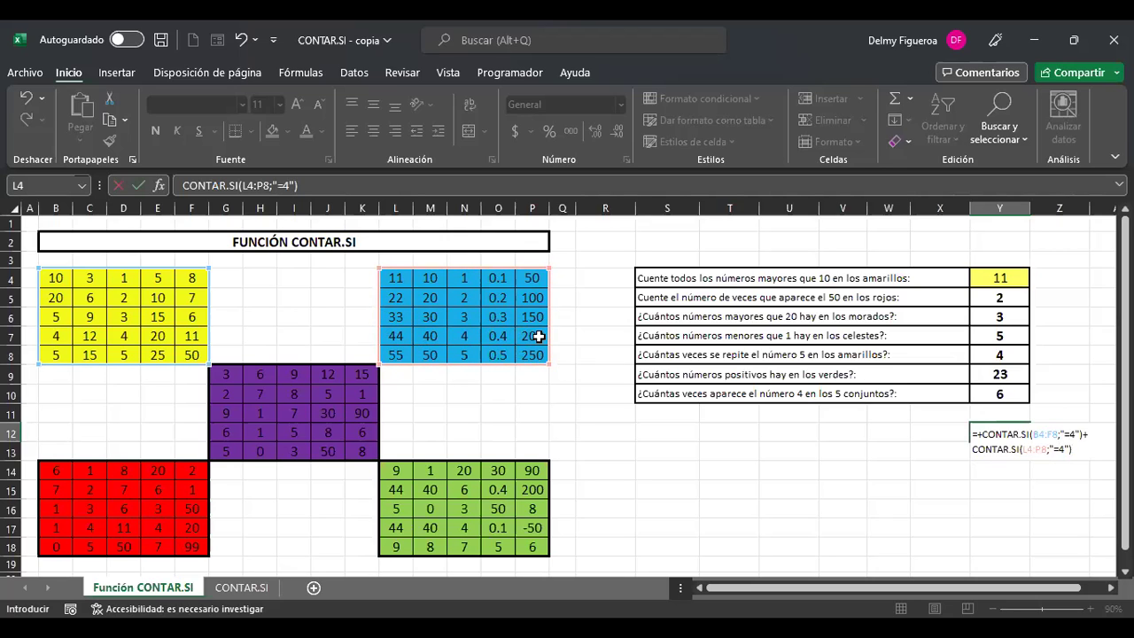
pyautogui.press('Return')
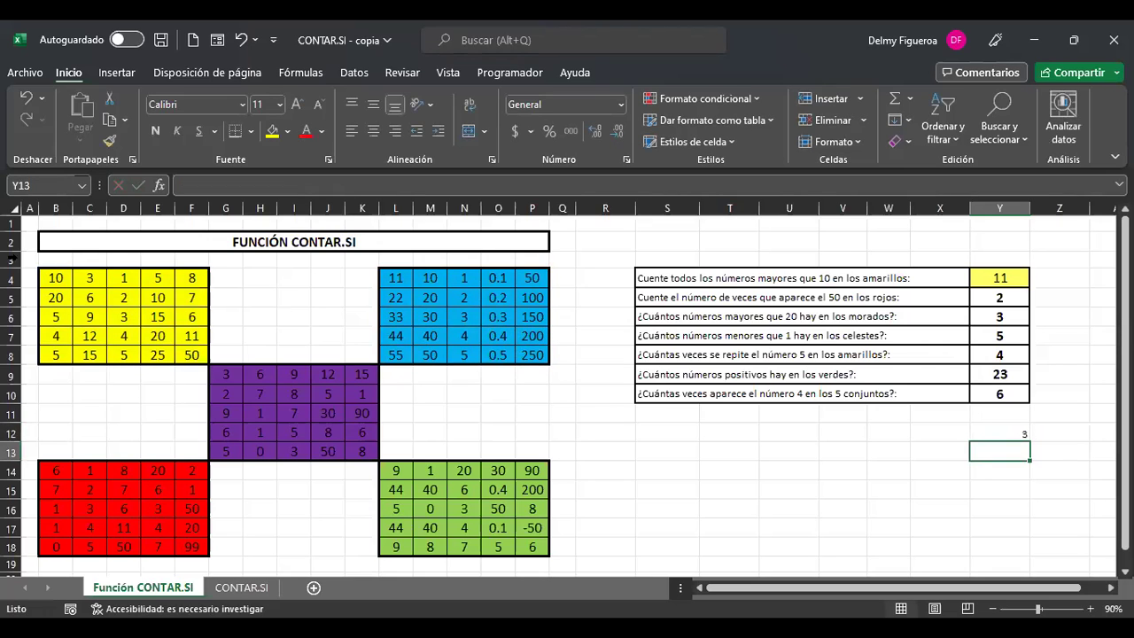
# - Add a third line to the Y12 formula with CONTAR.SI over the purple block G9:K13 and the criterion "=4"
pyautogui.press('Up')
pyautogui.press('F2')
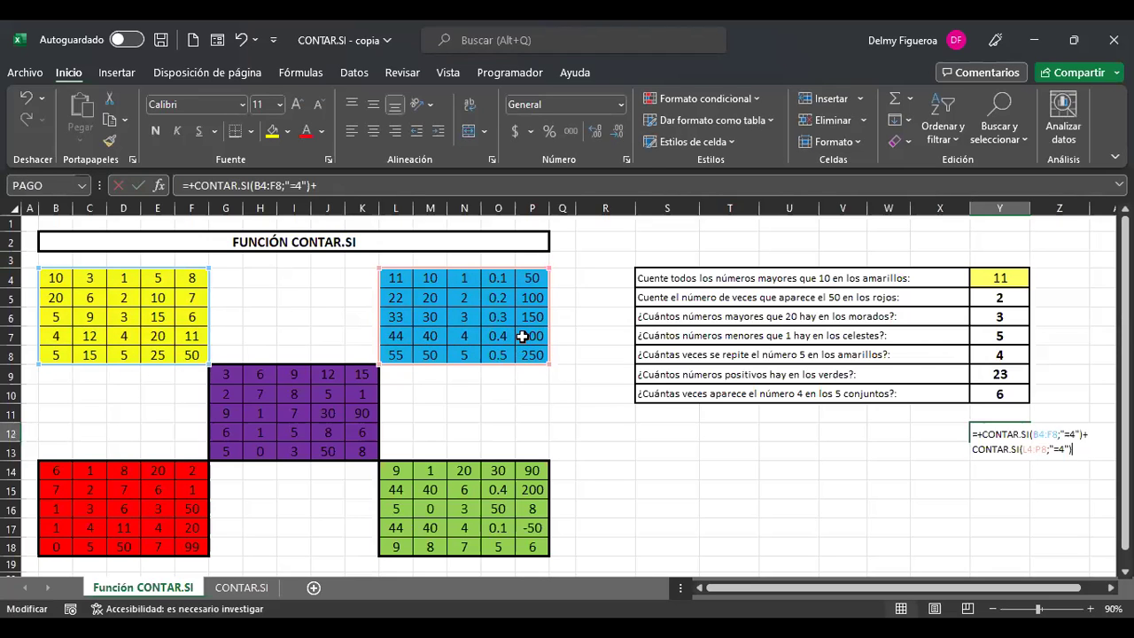
pyautogui.write('+')
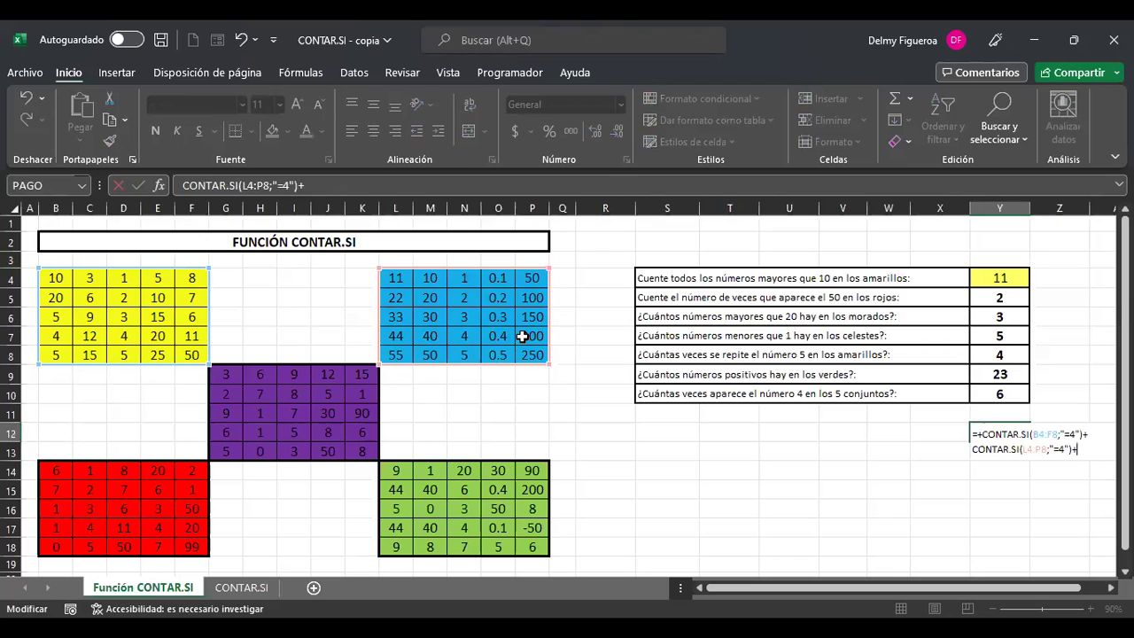
pyautogui.hotkey('alt', 'Return')
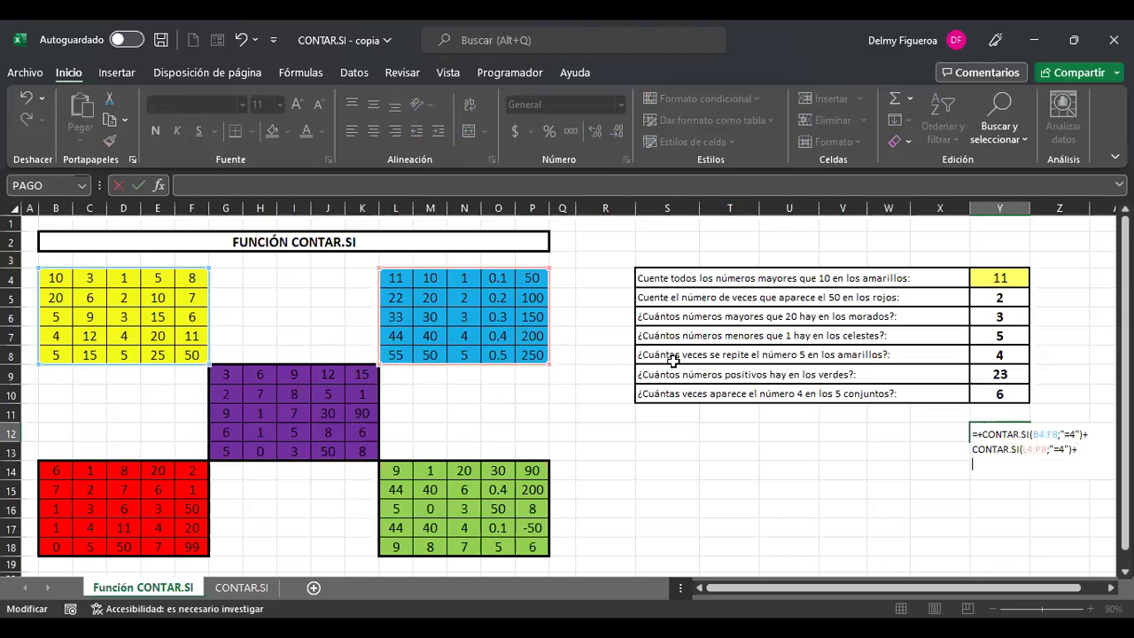
pyautogui.write('contar')
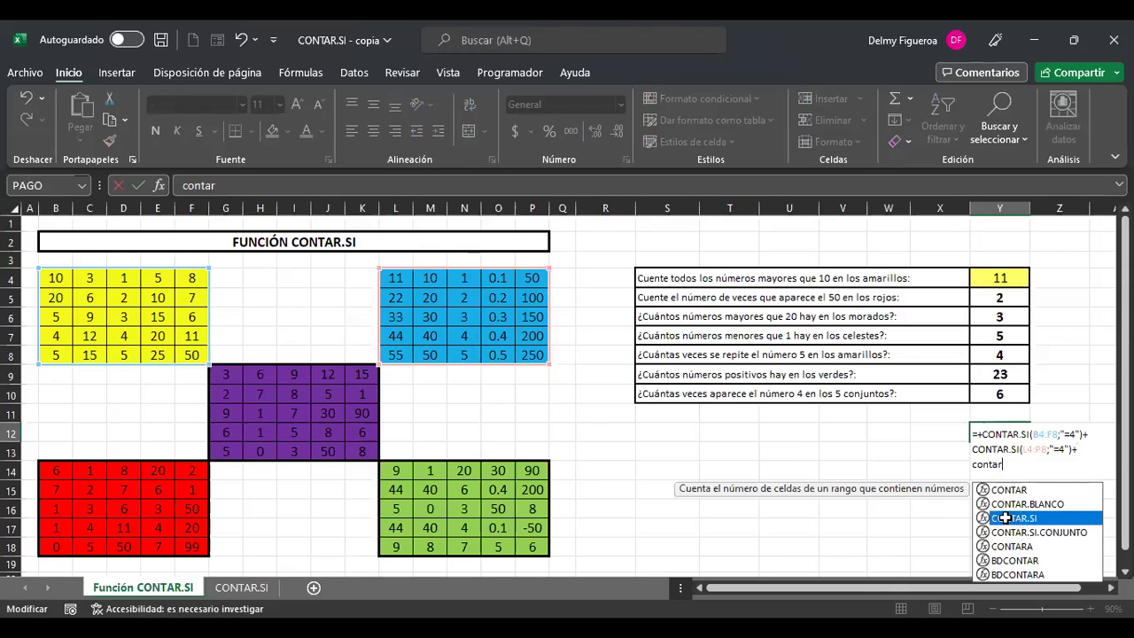
pyautogui.doubleClick(1014, 518)
pyautogui.click(223, 371)
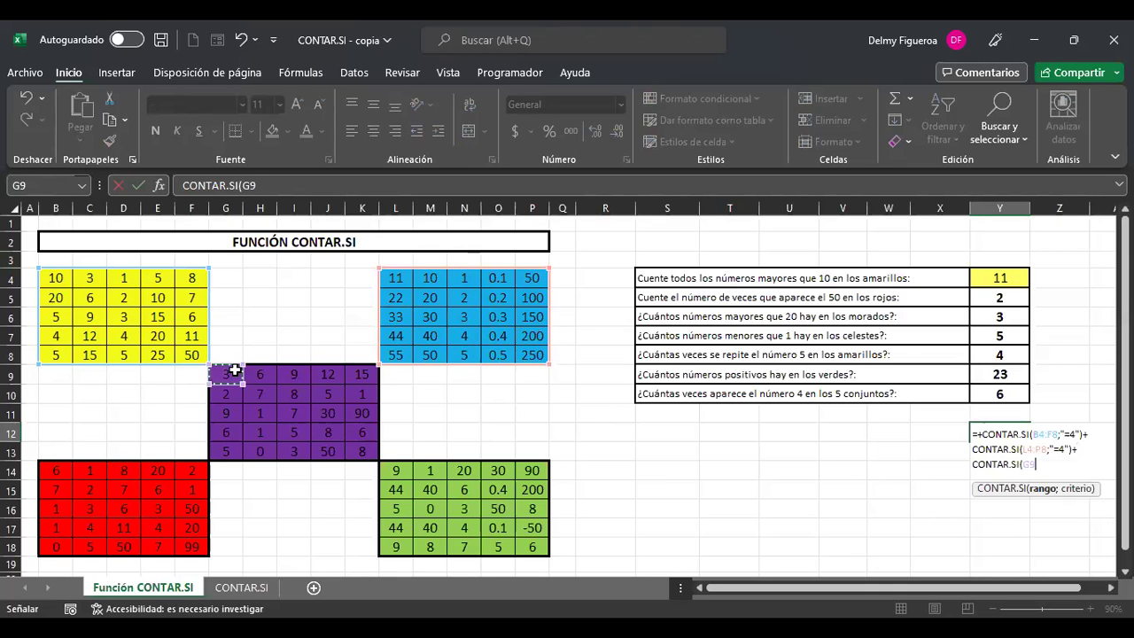
pyautogui.moveTo(366, 448); pyautogui.dragTo(366, 448)
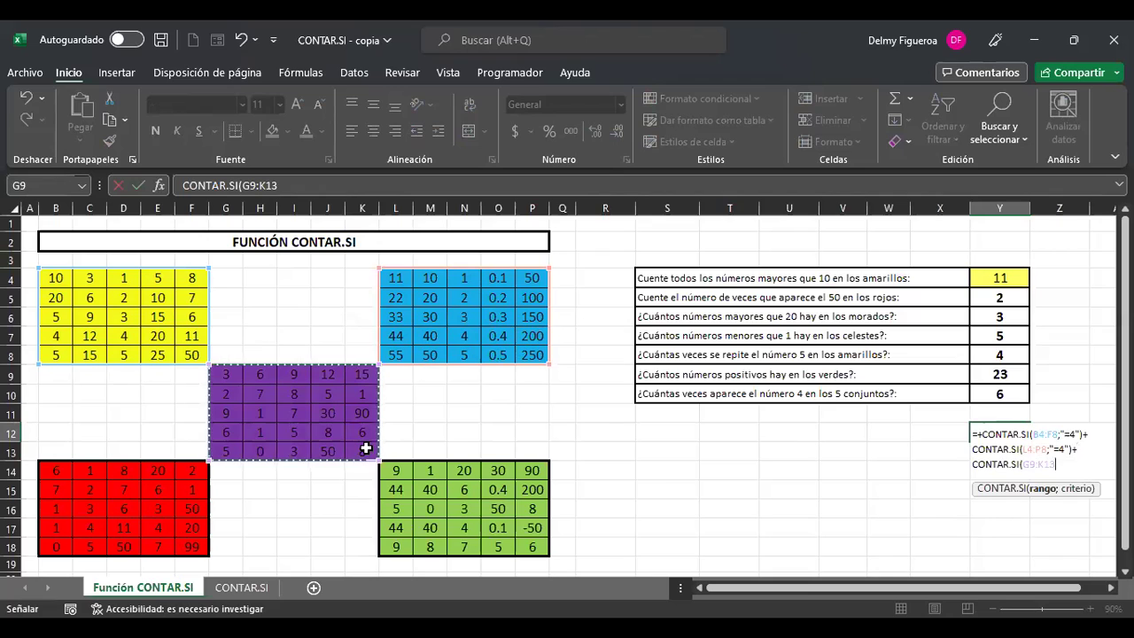
pyautogui.write(';')
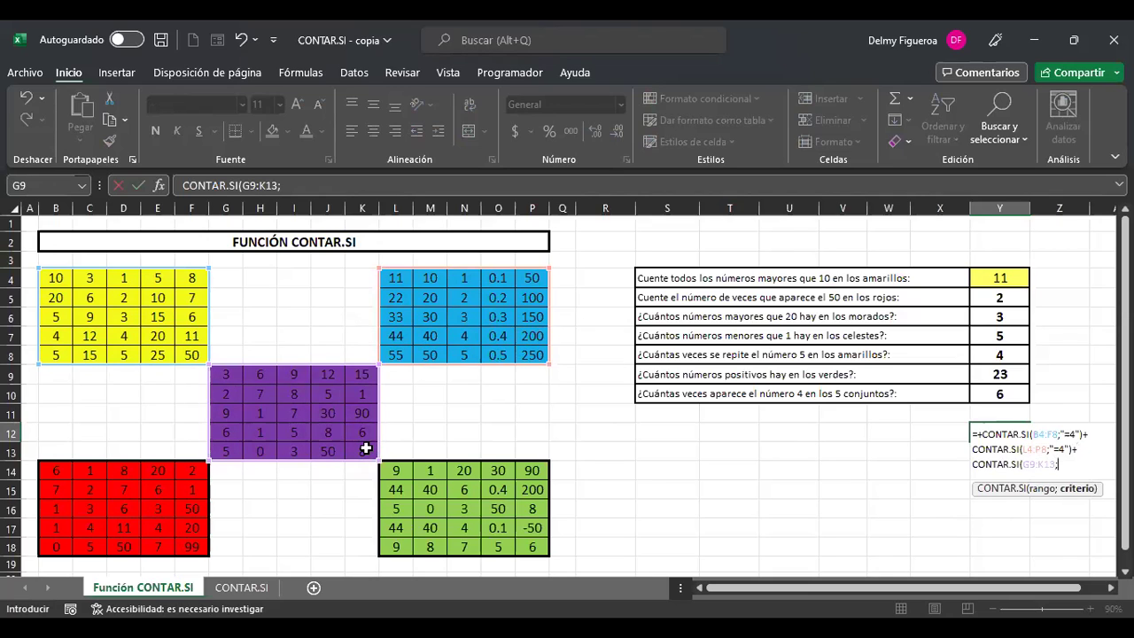
pyautogui.write('"=4")')
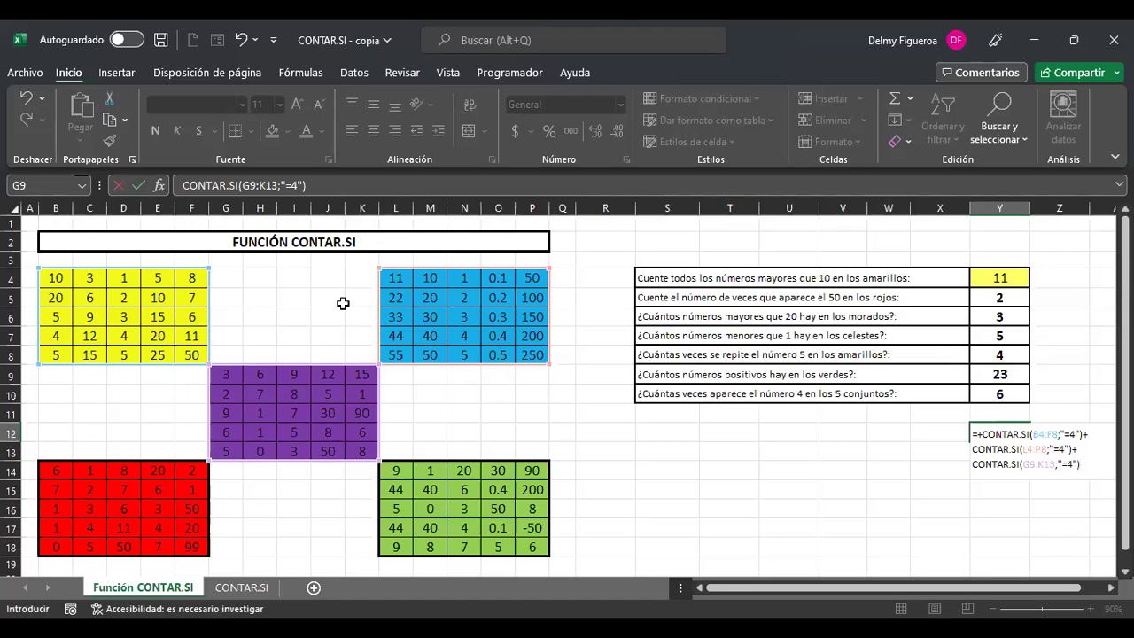
pyautogui.press('Return')
# - Add a fourth line to the Y12 formula with CONTAR.SI over the red block B14:F18 and the criterion "=4"
pyautogui.press('Up')
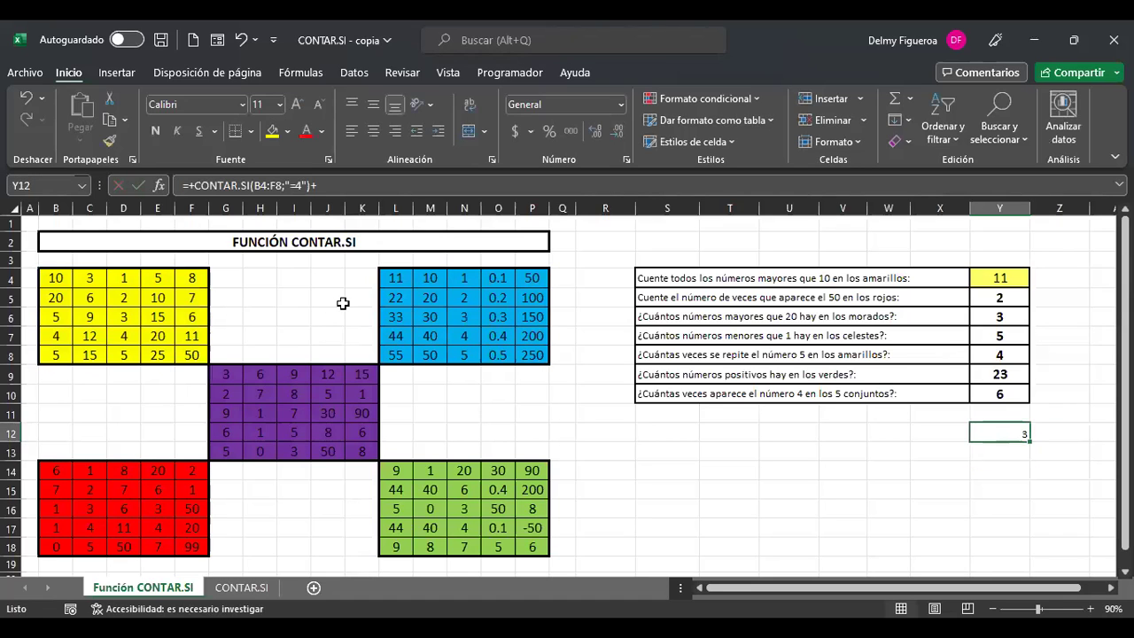
pyautogui.press('F2')
pyautogui.write('+')
pyautogui.hotkey('alt', 'Return')
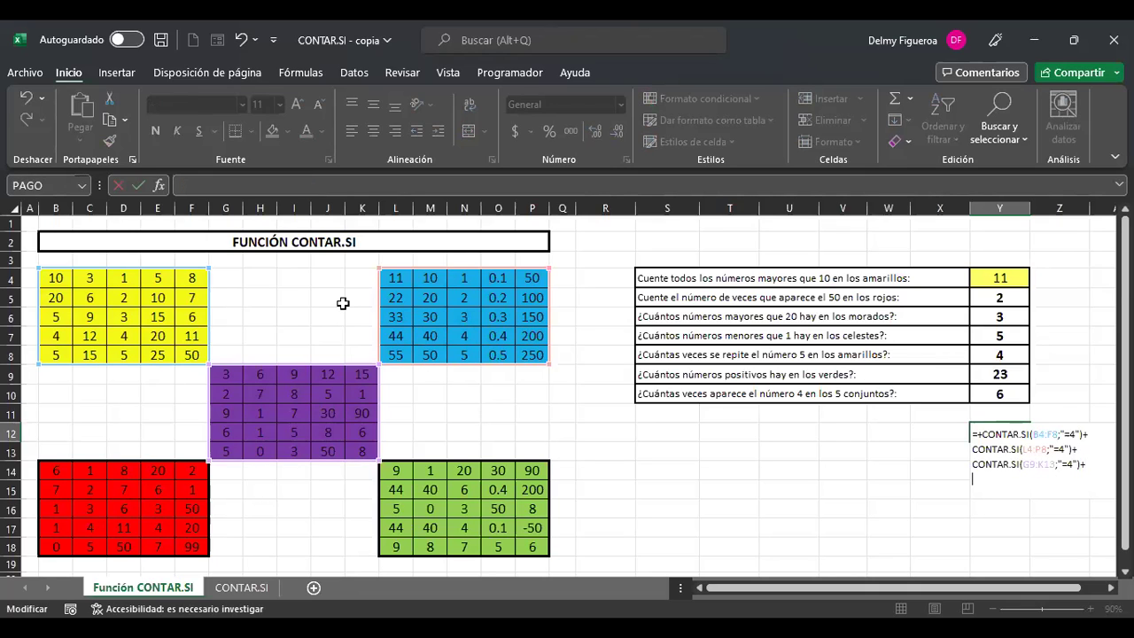
pyautogui.write('conta')
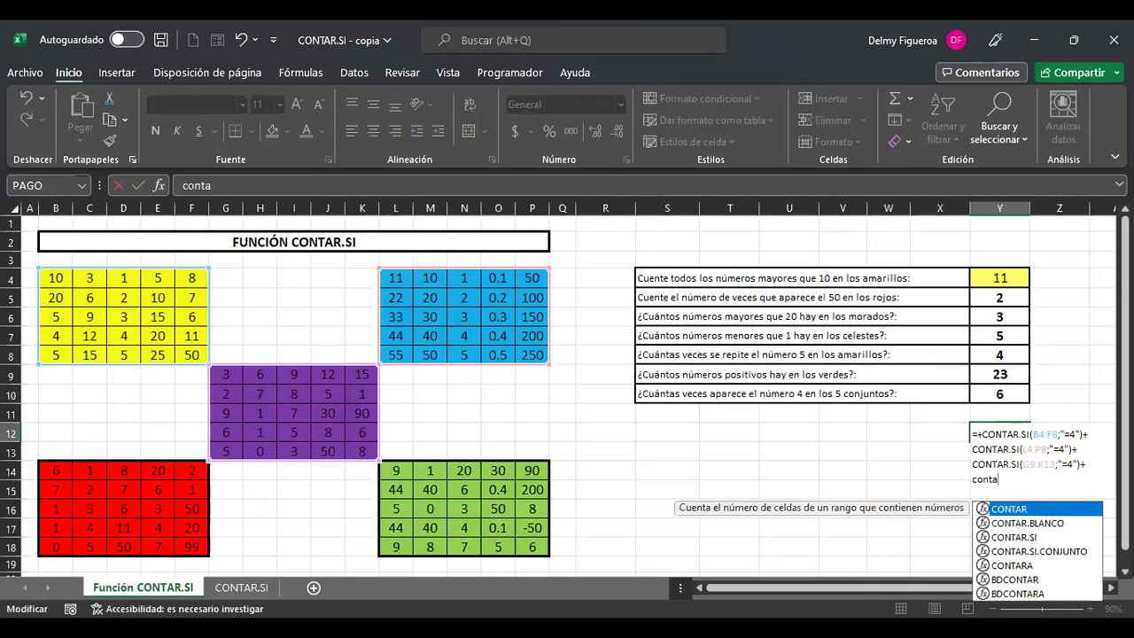
pyautogui.doubleClick(1027, 537)
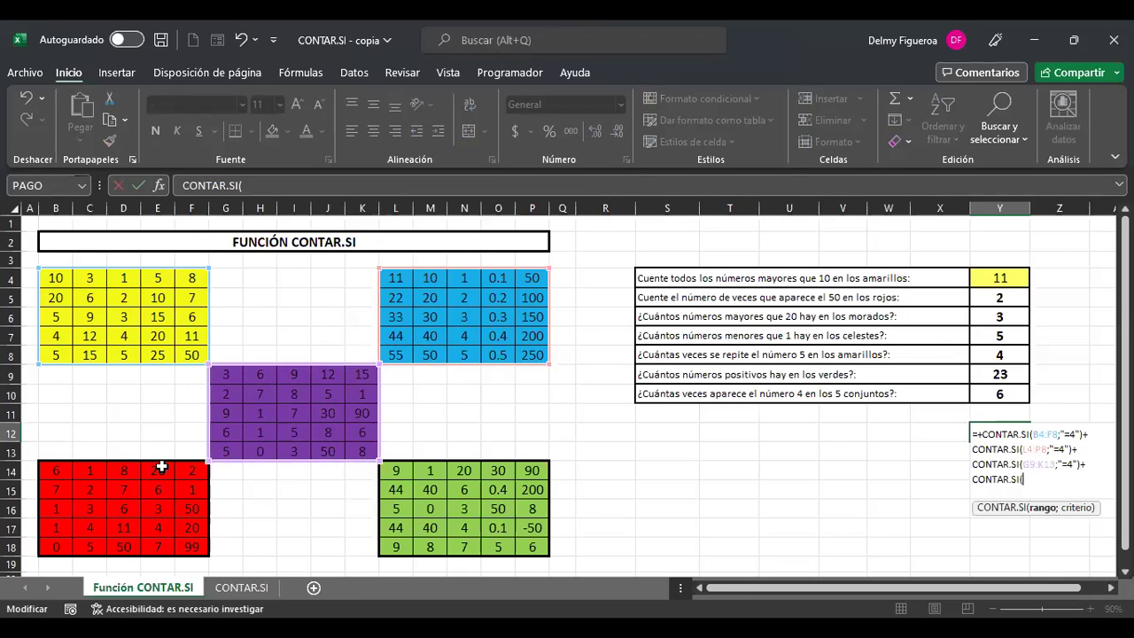
pyautogui.click(56, 470)
pyautogui.moveTo(115, 476); pyautogui.dragTo(194, 548)
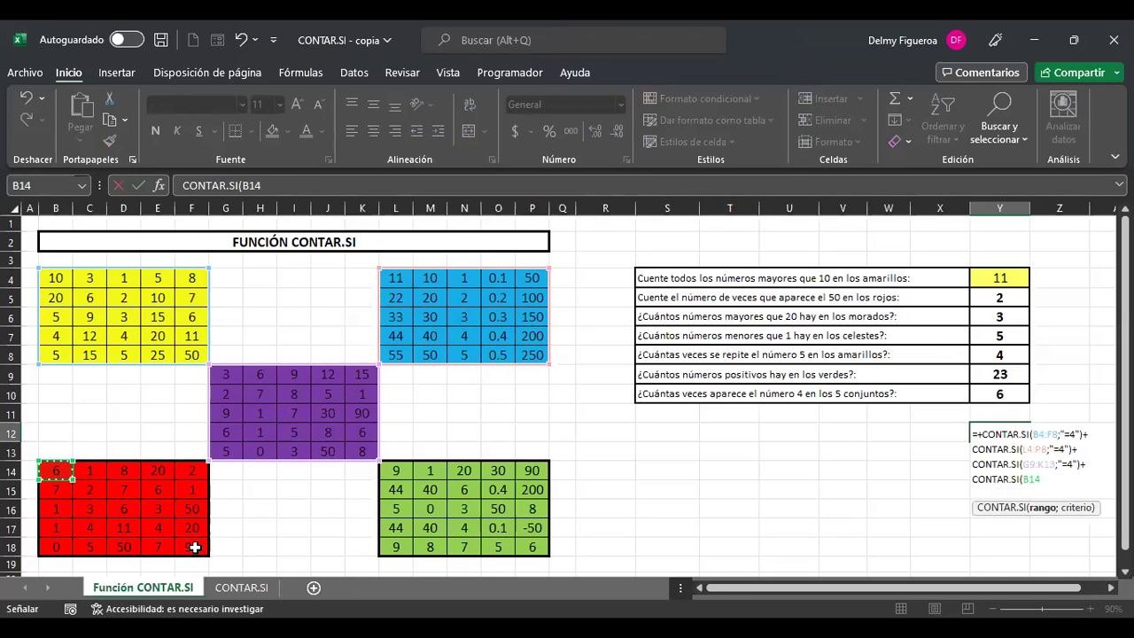
pyautogui.write(';"=4"')
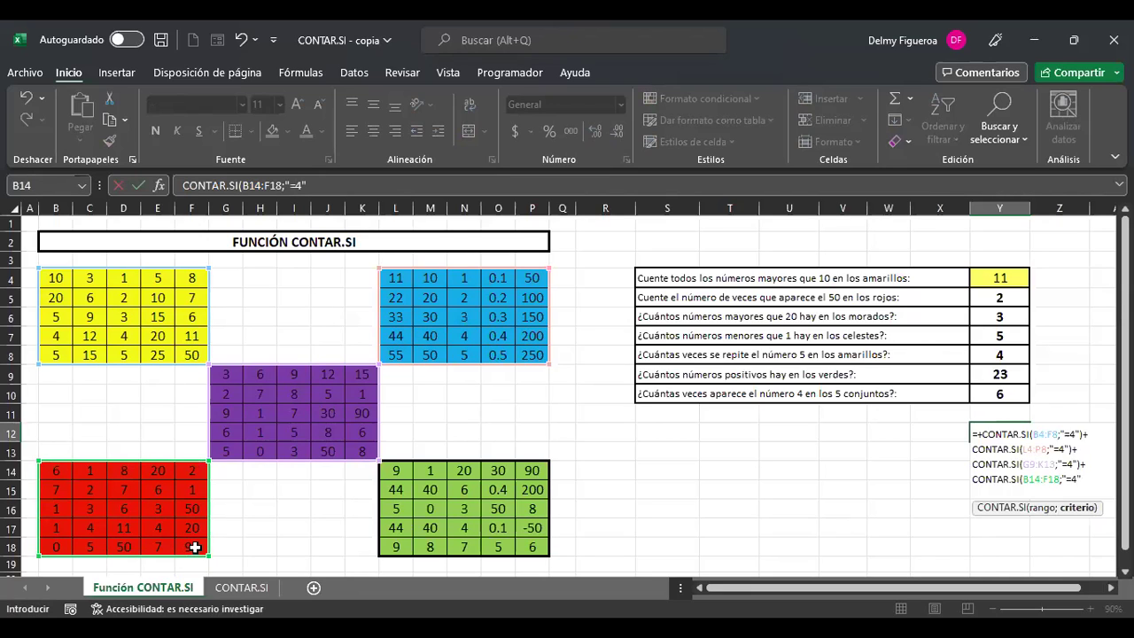
# - Complete the Y12 formula with a fifth line adding CONTAR.SI over the green block L14:P18 with the criterion "=4"
pyautogui.write(')+')
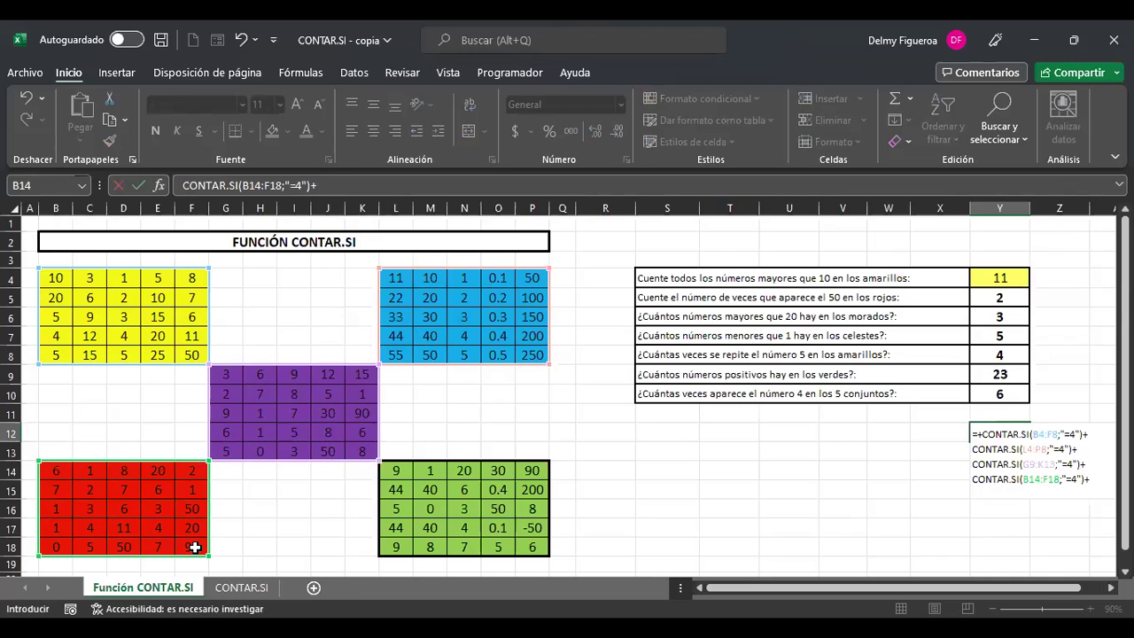
pyautogui.hotkey('alt', 'Return')
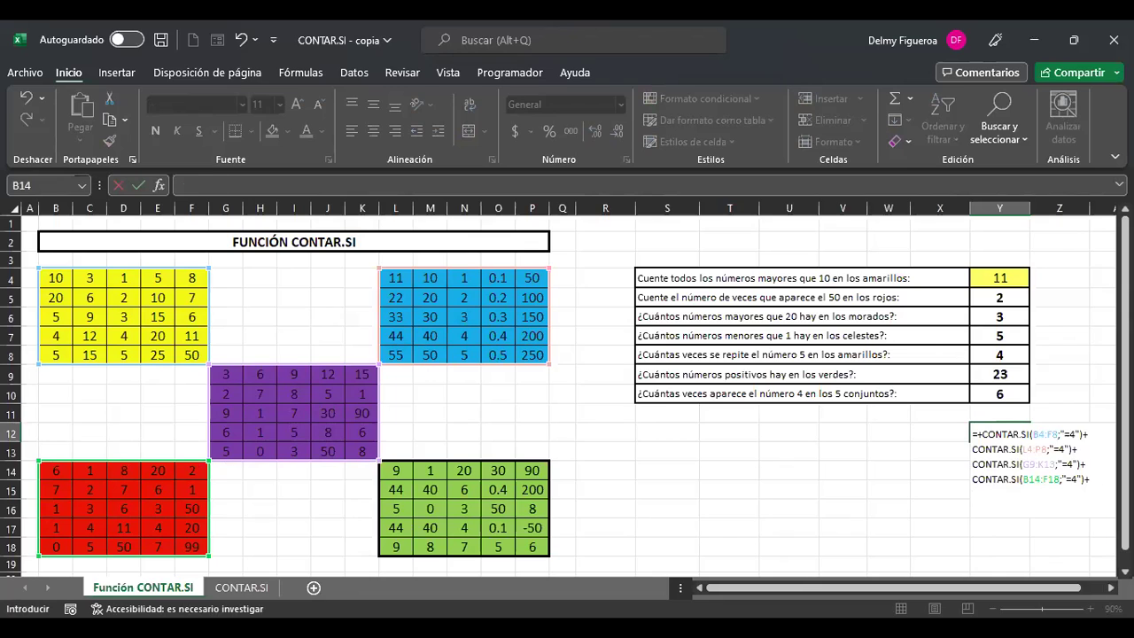
pyautogui.write('contar')
pyautogui.doubleClick(998, 553)
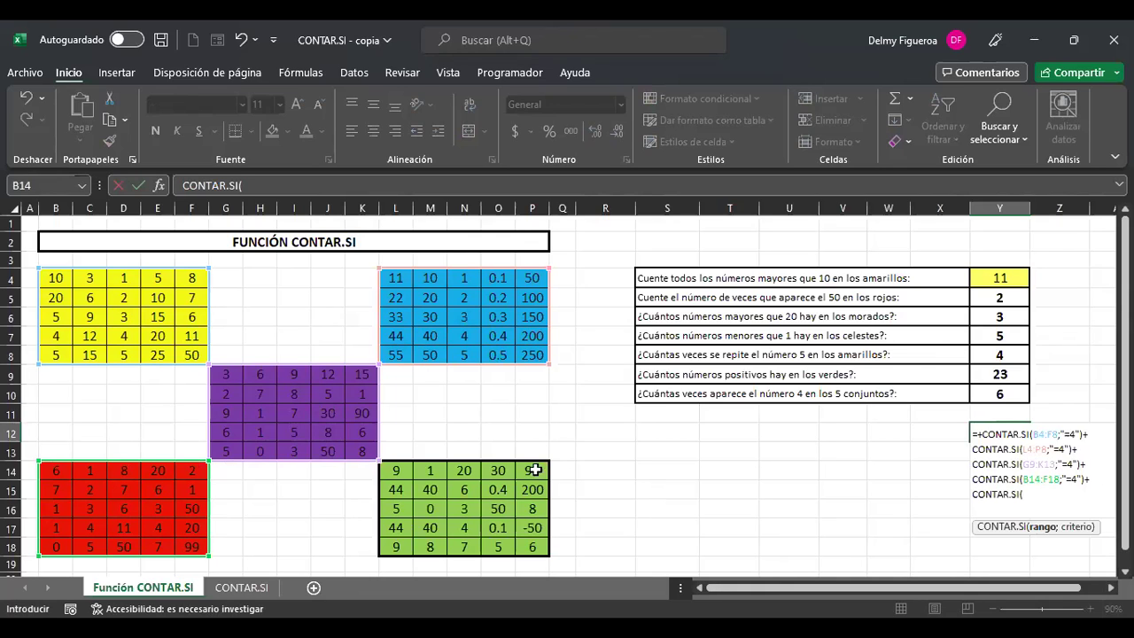
pyautogui.click(396, 471)
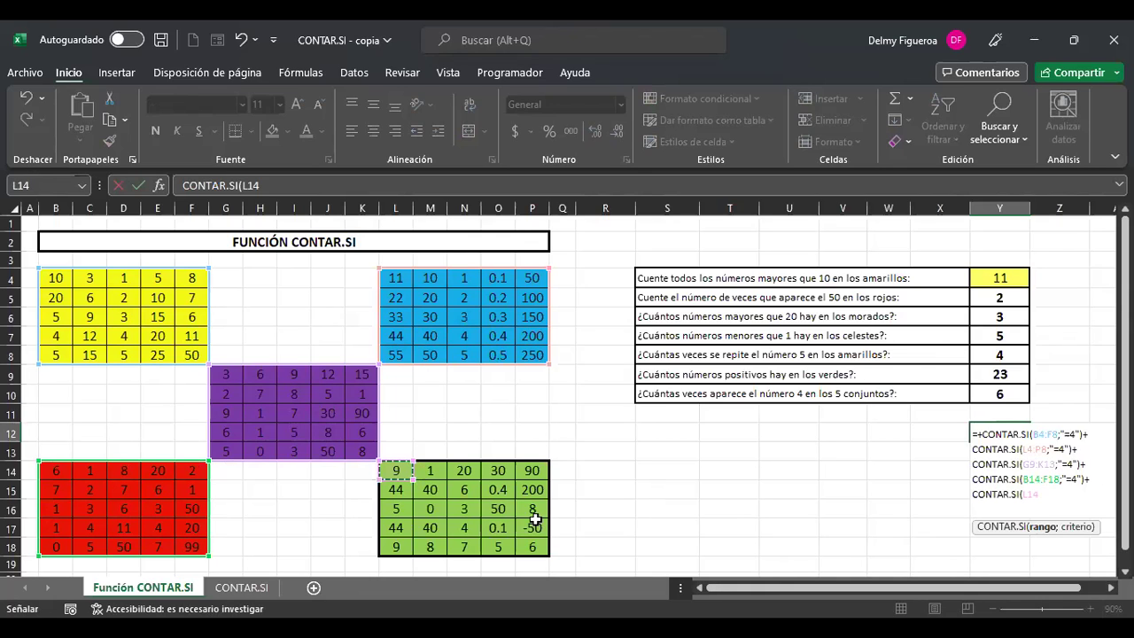
pyautogui.keyDown('shift'); pyautogui.click(539, 547); pyautogui.keyUp('shift')
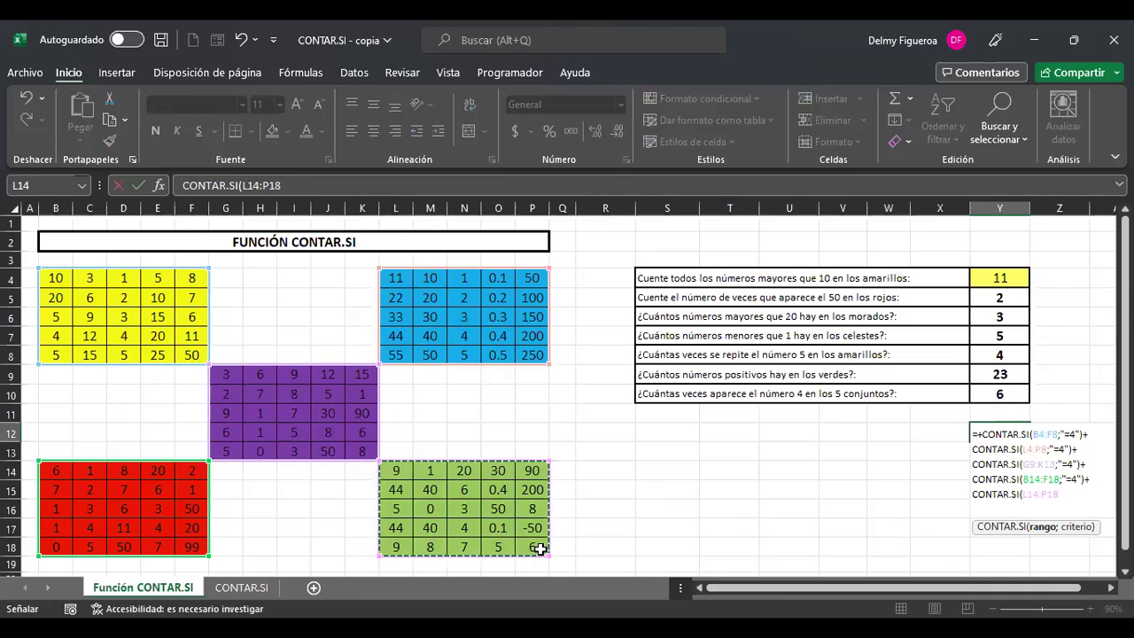
pyautogui.write(';"=')
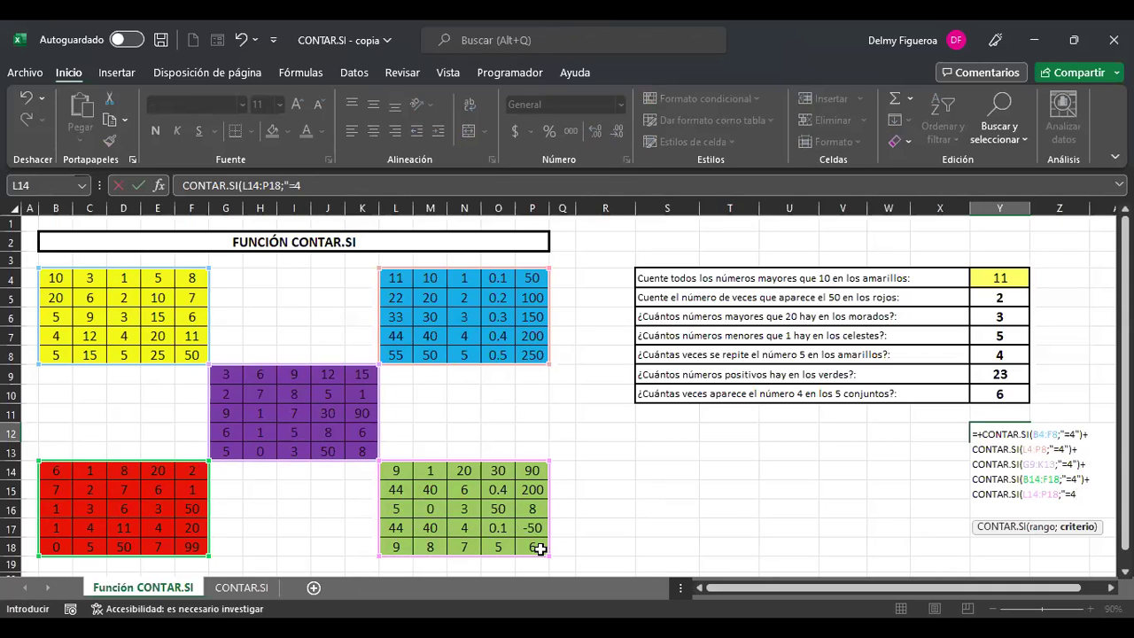
pyautogui.write('4")')
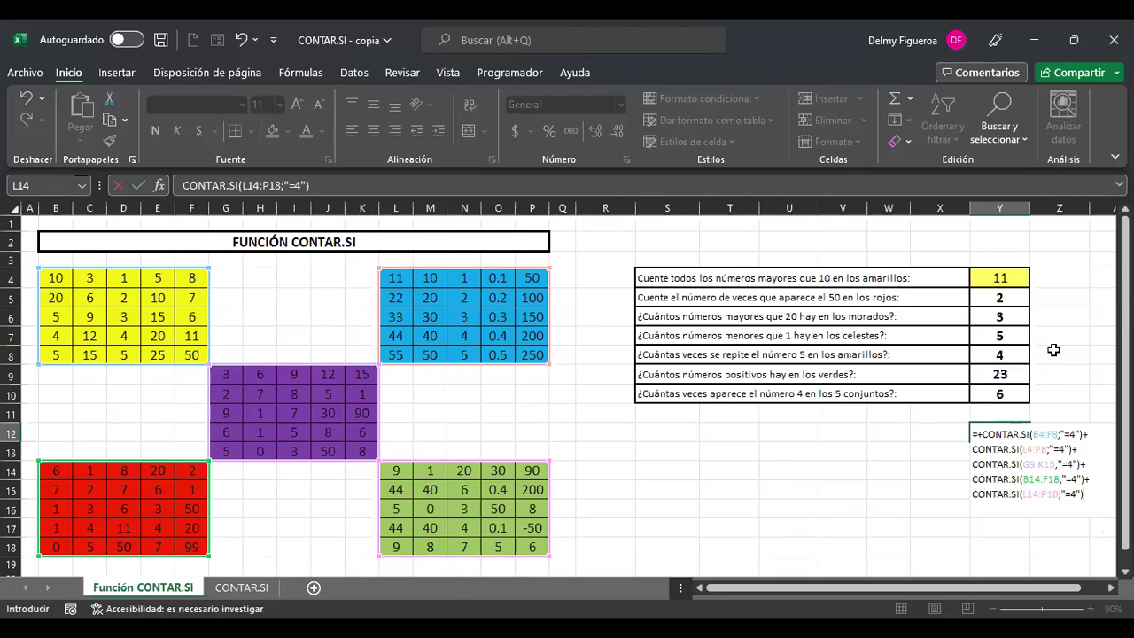
pyautogui.hotkey('ctrl', 'Return')
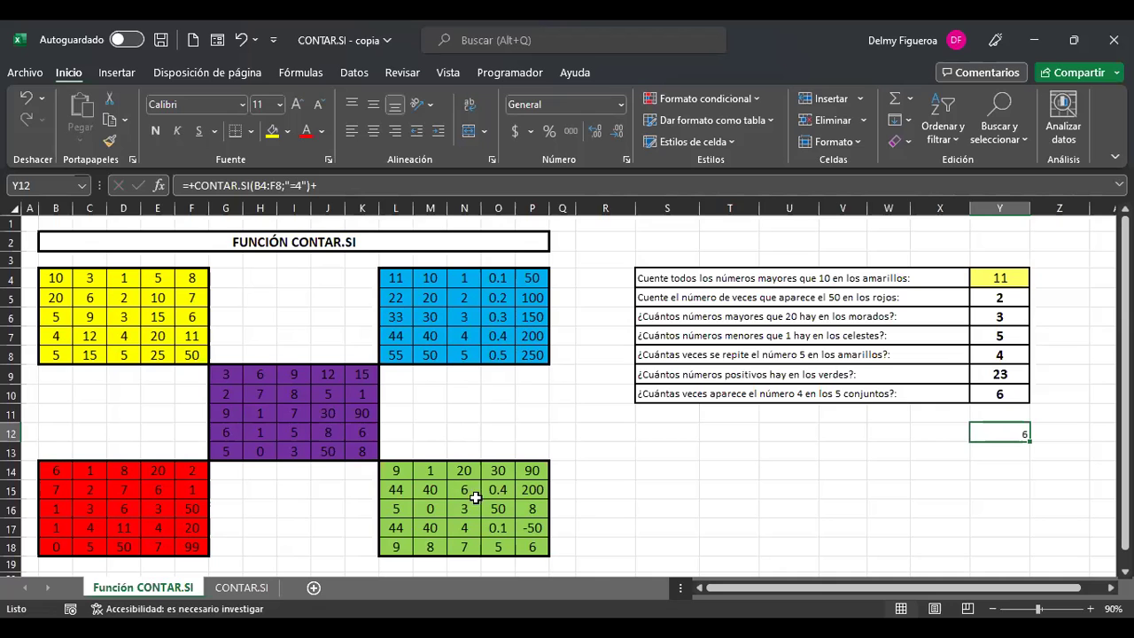
# - Switch to the CONTAR.SI sheet and show its orders table from the first cell at 120% zoom
pyautogui.click(241, 587)
pyautogui.scroll(1, 582, 483)
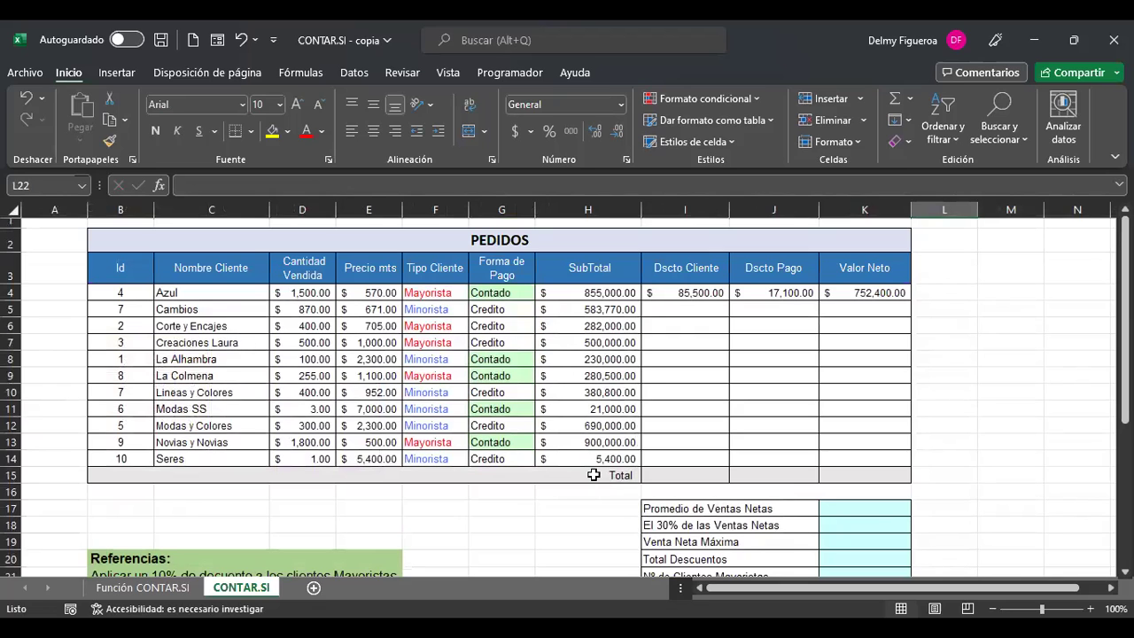
pyautogui.click(1093, 609)
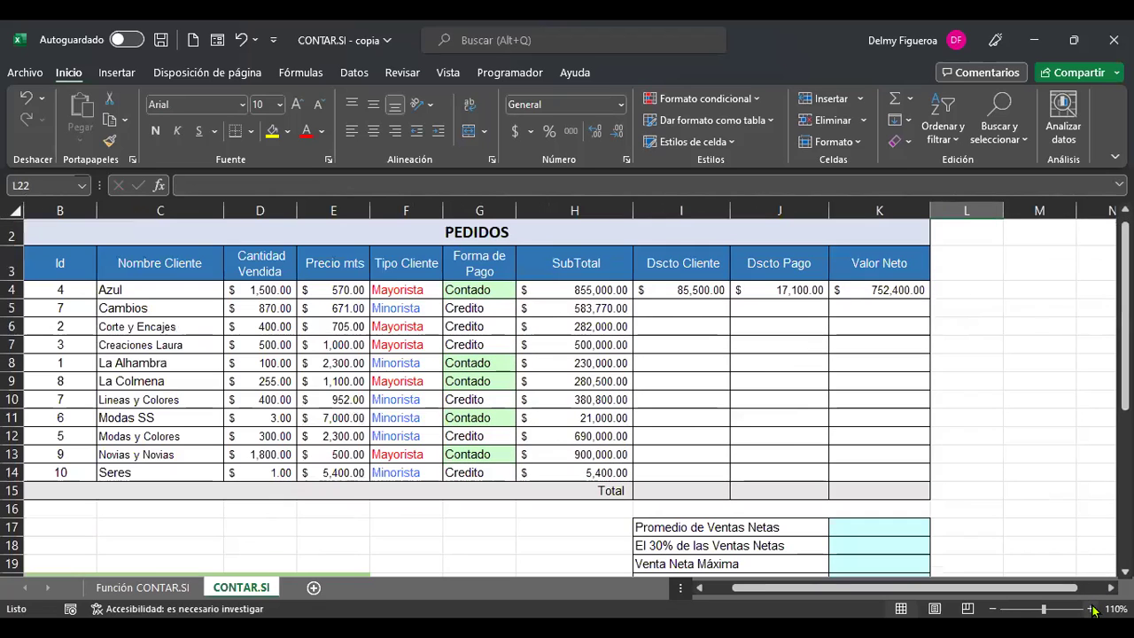
pyautogui.hotkey('ctrl', 'Home')
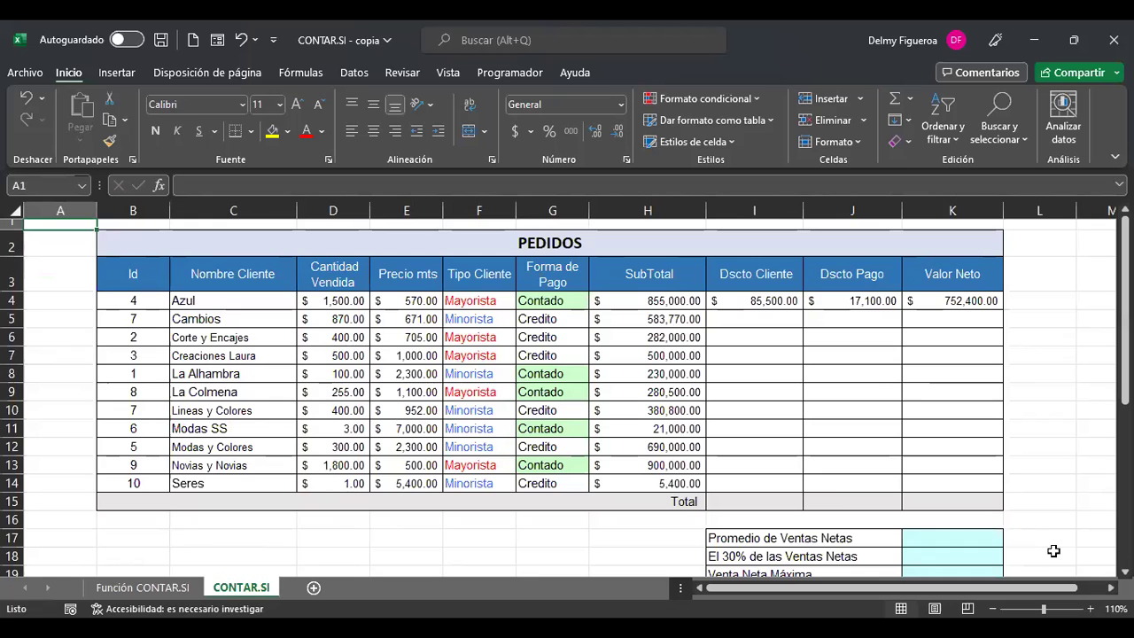
pyautogui.click(1094, 609)
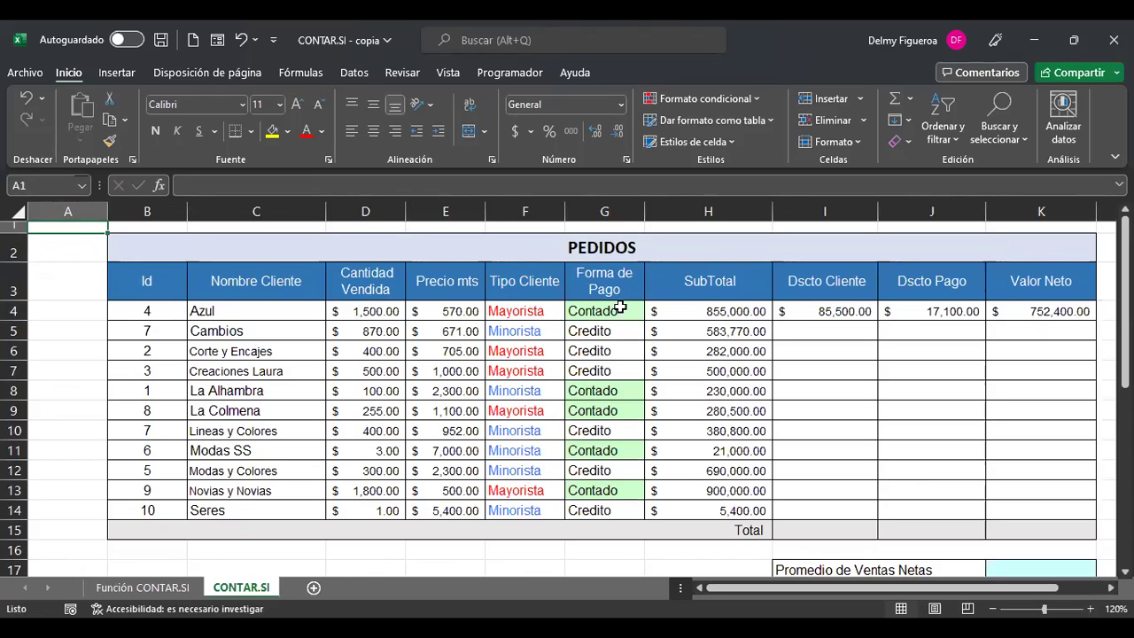
# - Examine the SubTotal and Dscto Cliente formulas of the first order, and compare the Referencias rules with the results table and order columns
pyautogui.click(741, 311)
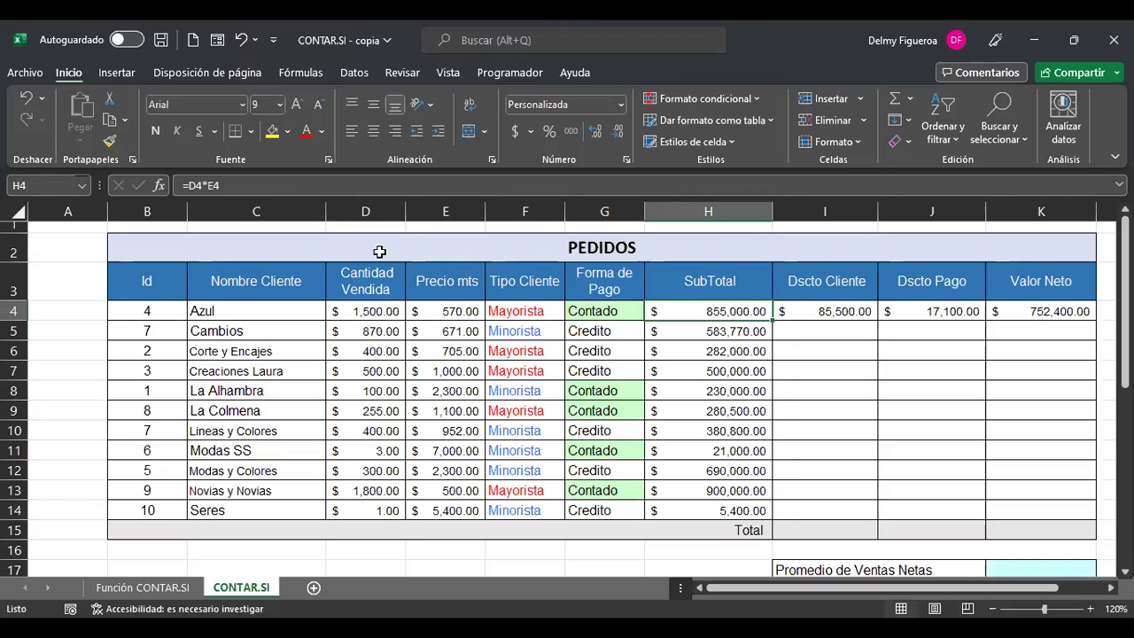
pyautogui.click(824, 311)
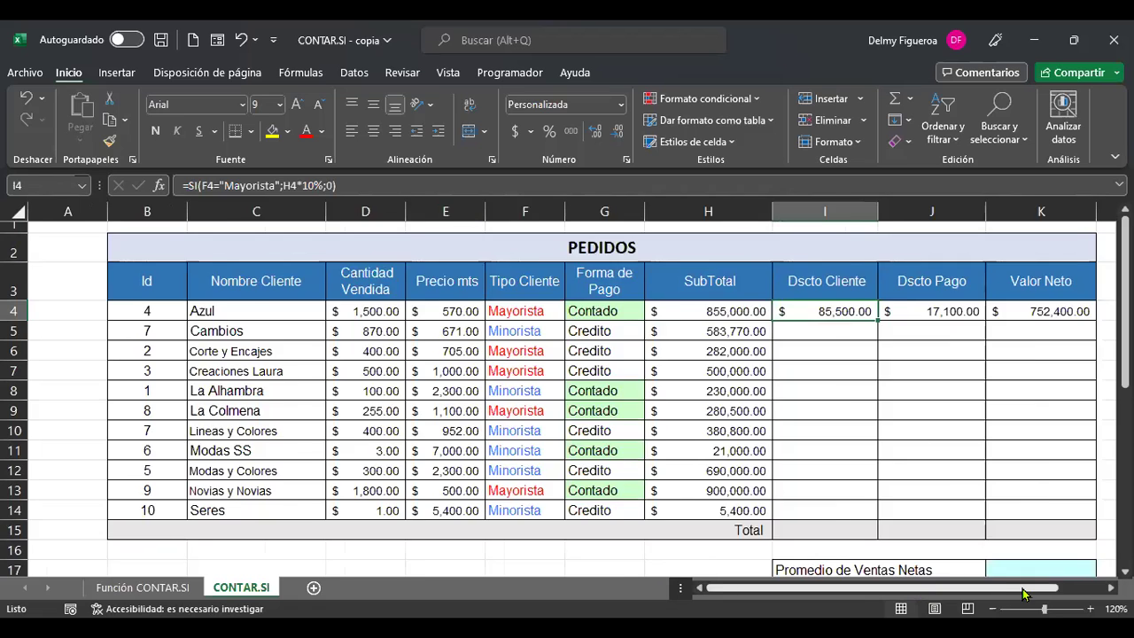
pyautogui.hscroll(2, 1023, 589)
pyautogui.scroll(-3, 989, 443)
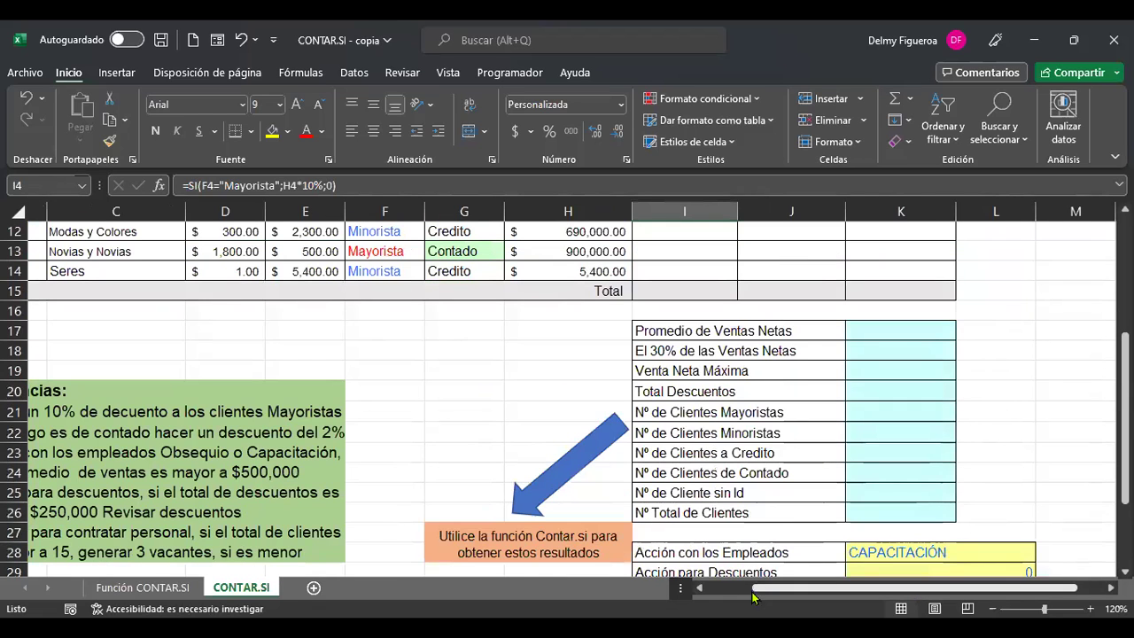
pyautogui.hscroll(-2, 736, 589)
pyautogui.click(549, 432)
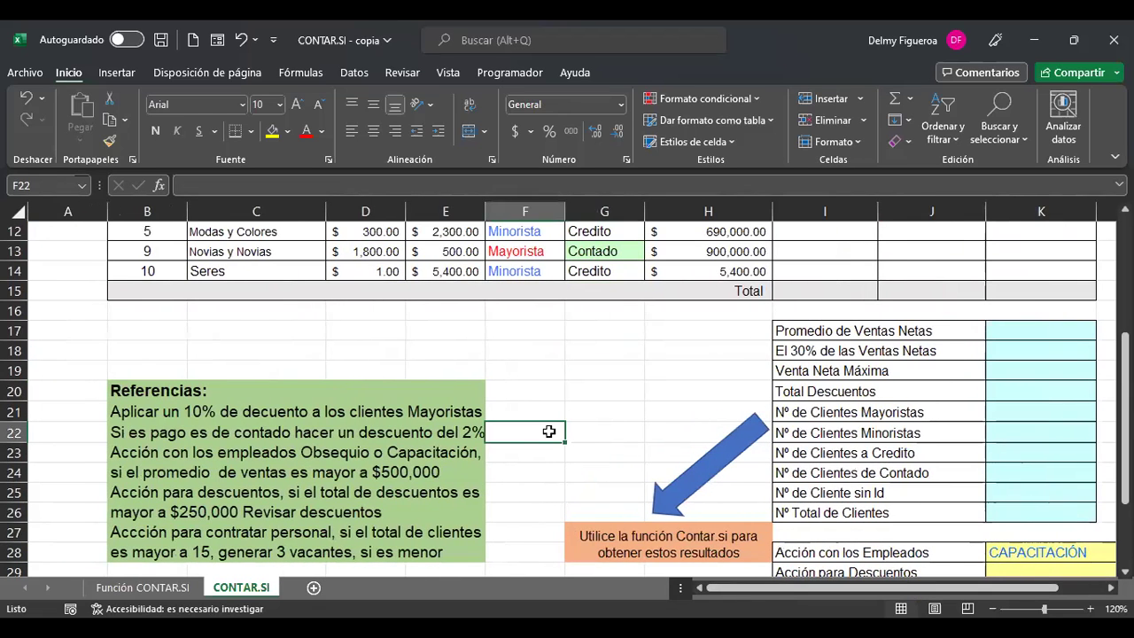
pyautogui.scroll(-1, 550, 431)
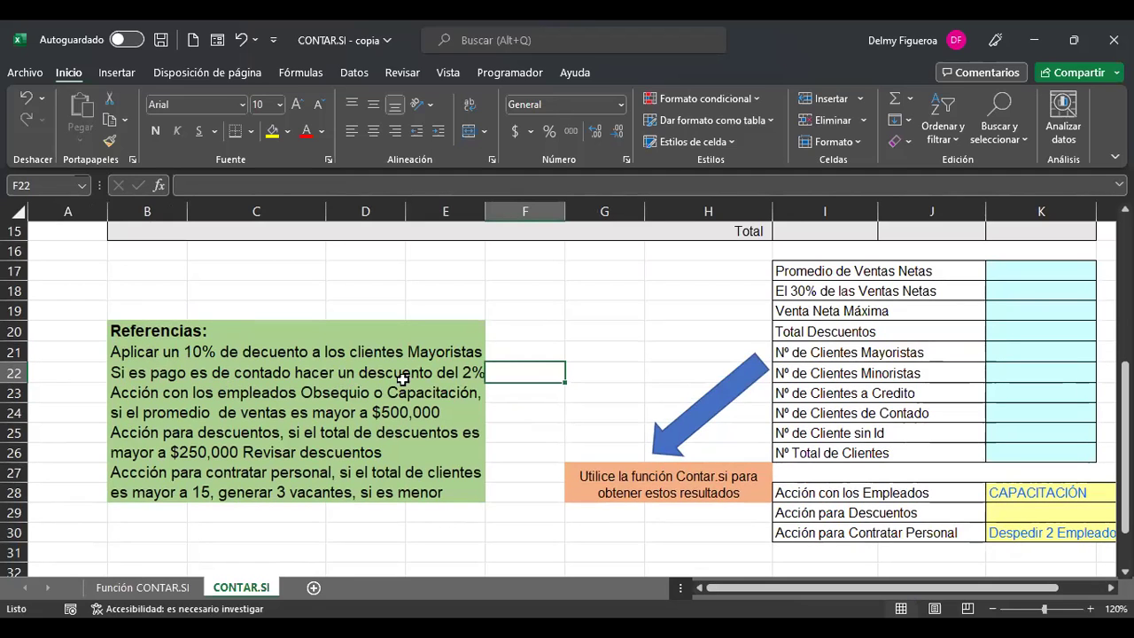
pyautogui.scroll(5, 440, 384)
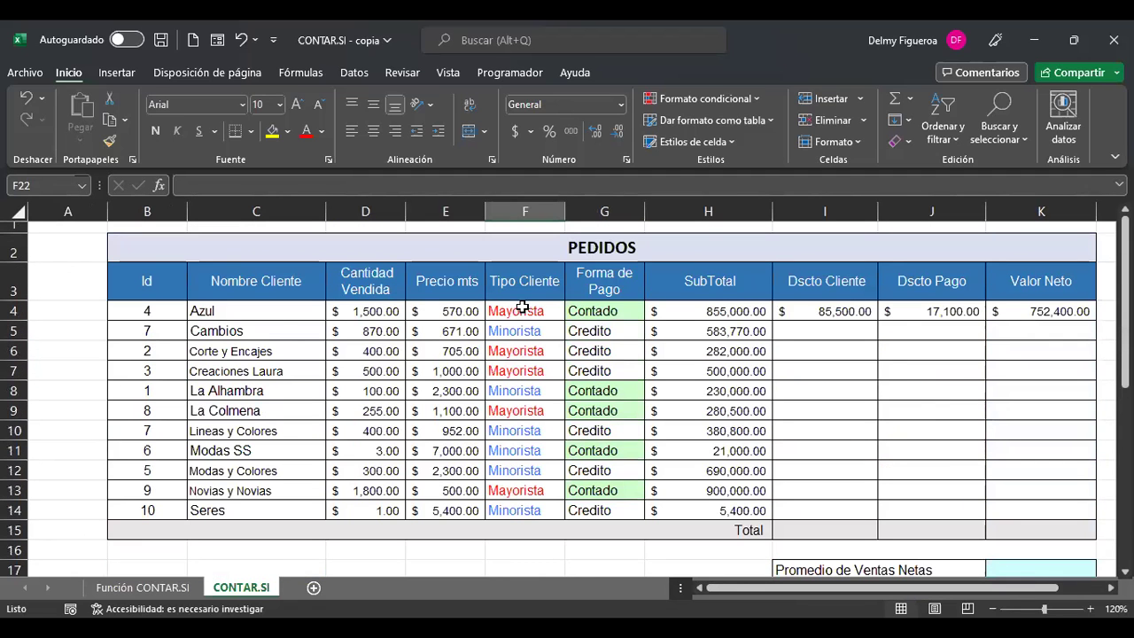
pyautogui.scroll(-5, 530, 510)
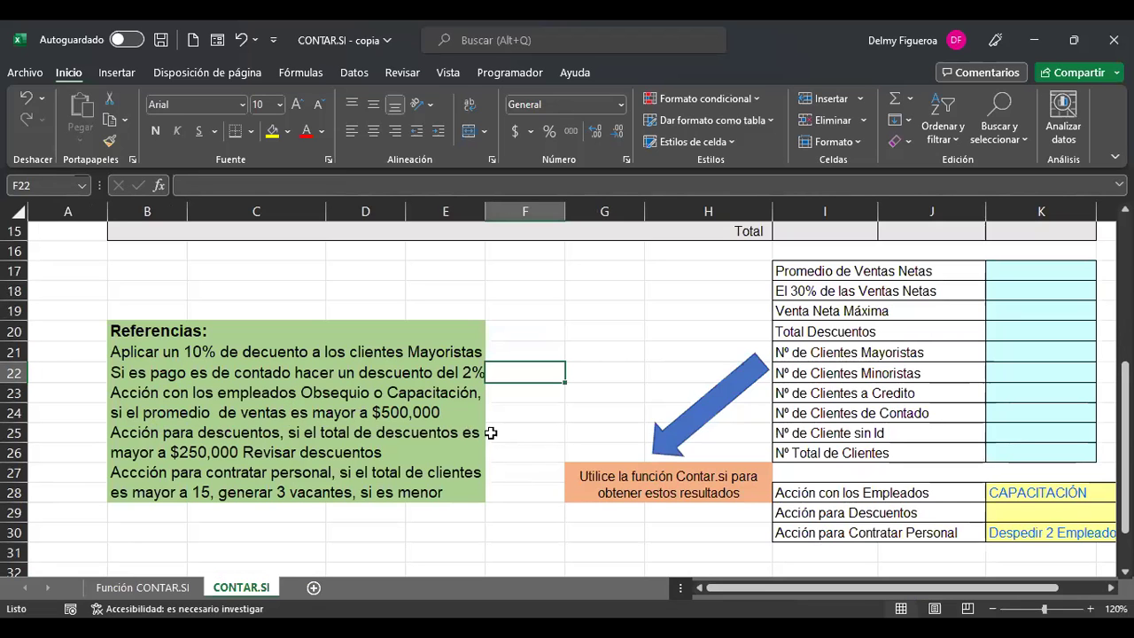
pyautogui.scroll(4, 614, 421)
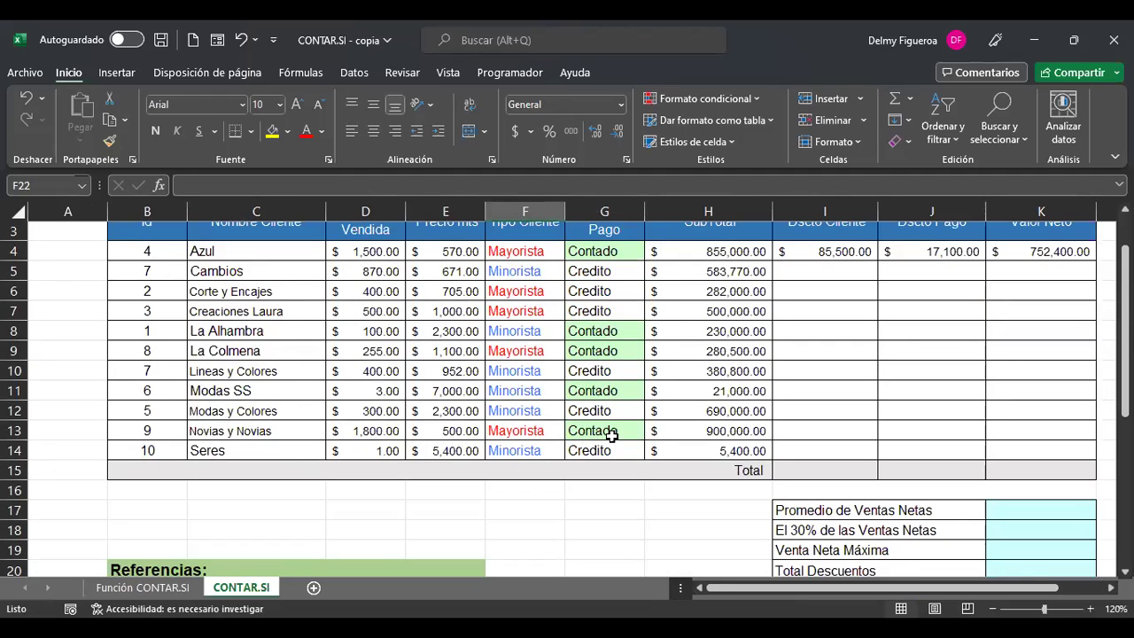
pyautogui.scroll(-4, 461, 409)
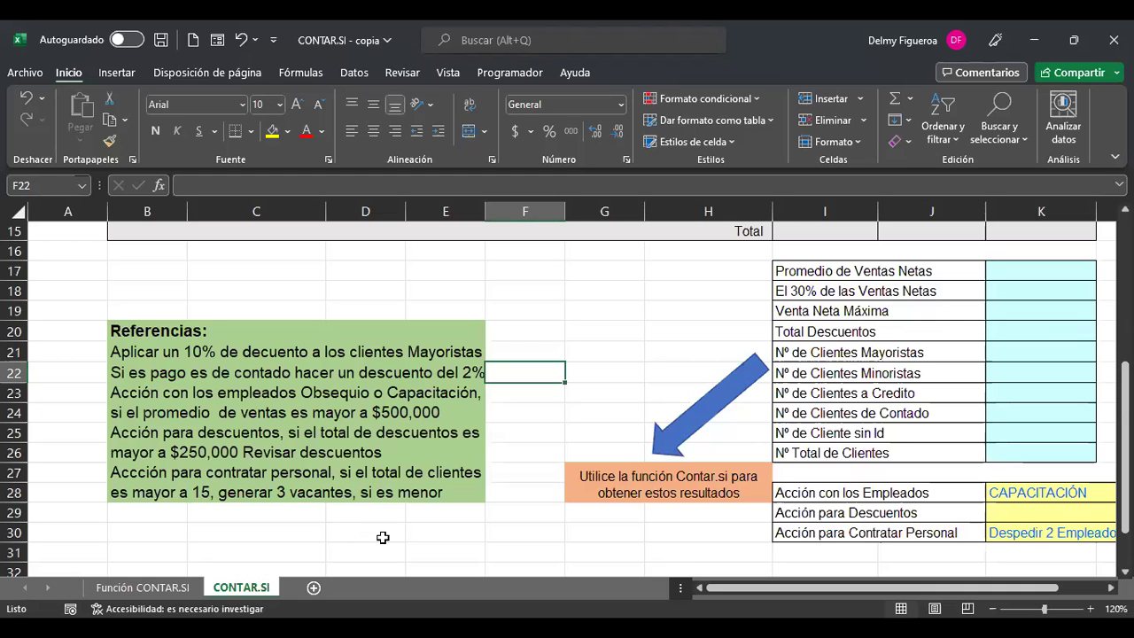
pyautogui.scroll(5, 383, 538)
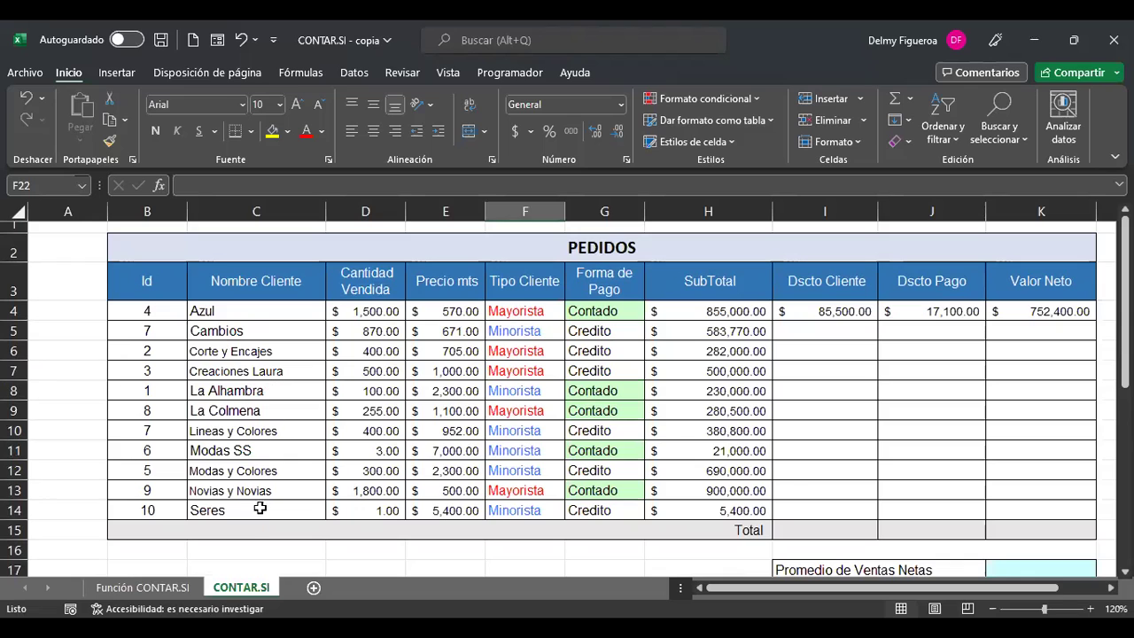
# - Inspect the client Ids in B4:B14 and the Acción para Contratar Personal formula in K30
pyautogui.moveTo(156, 312); pyautogui.dragTo(151, 507)
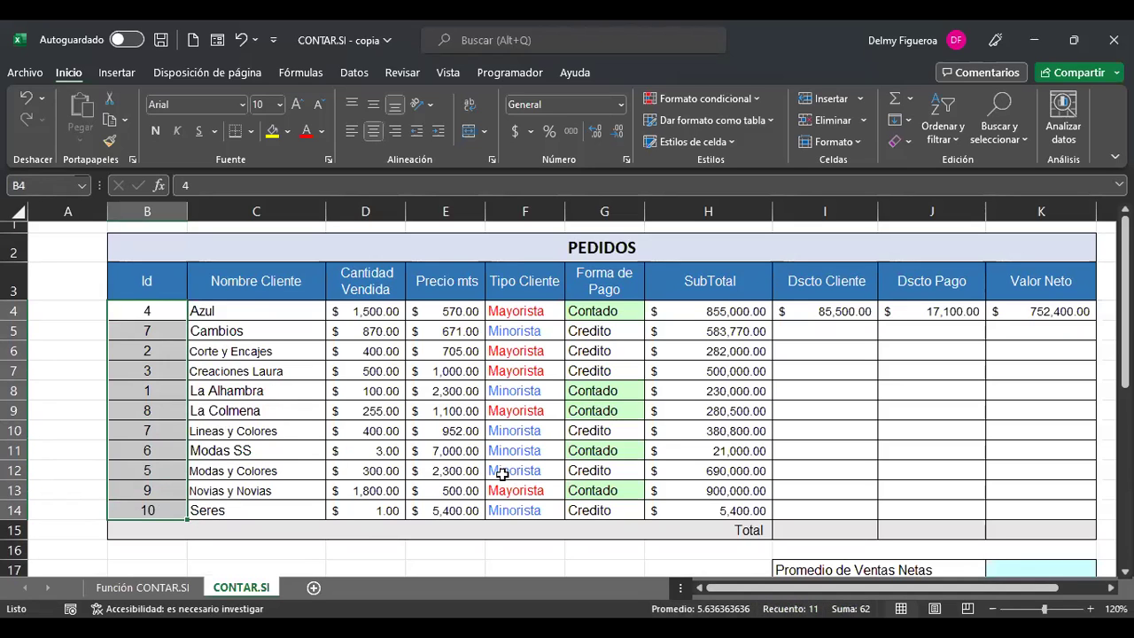
pyautogui.scroll(-6, 502, 476)
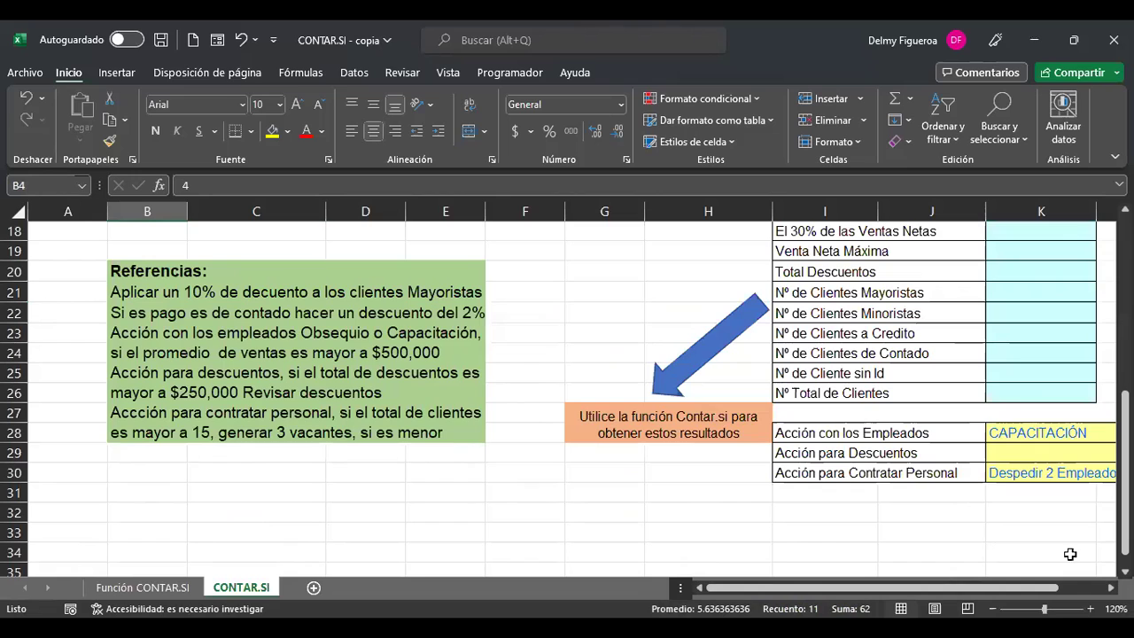
pyautogui.click(1065, 476)
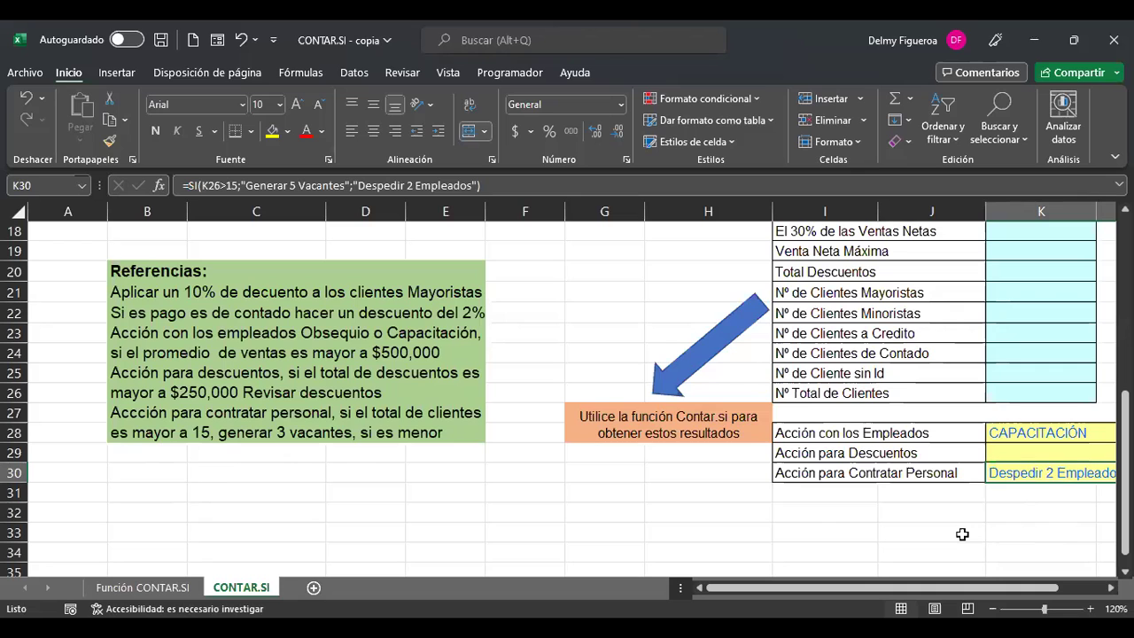
# - Examine the Dscto Cliente formula in I4 and its referenced cells against the wholesale discount rule in Referencias
pyautogui.scroll(6, 962, 534)
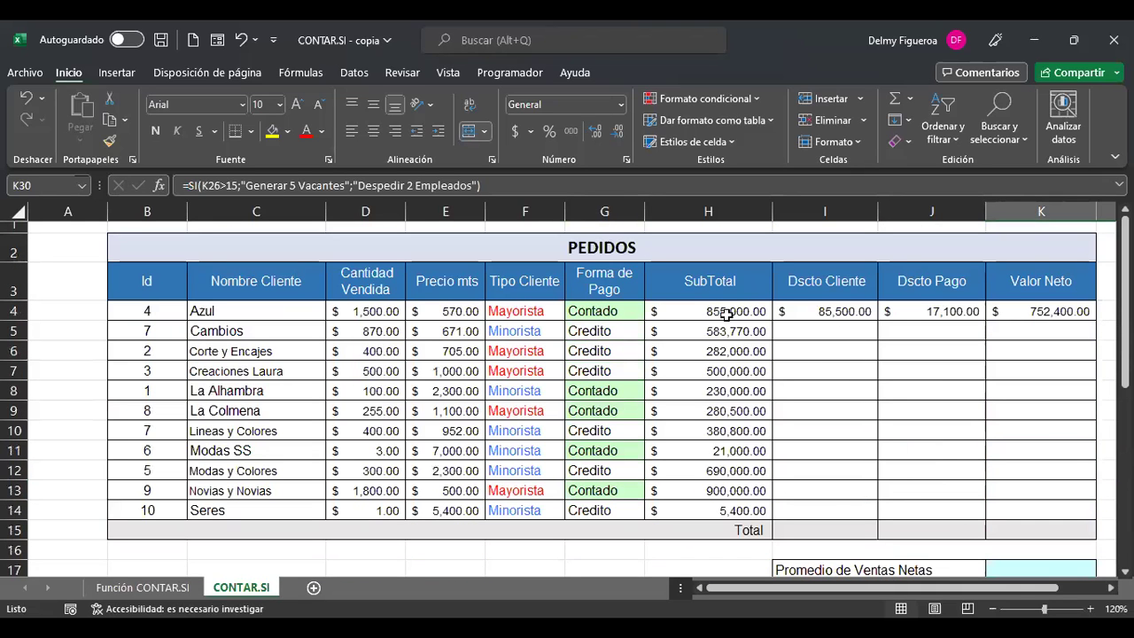
pyautogui.click(846, 312)
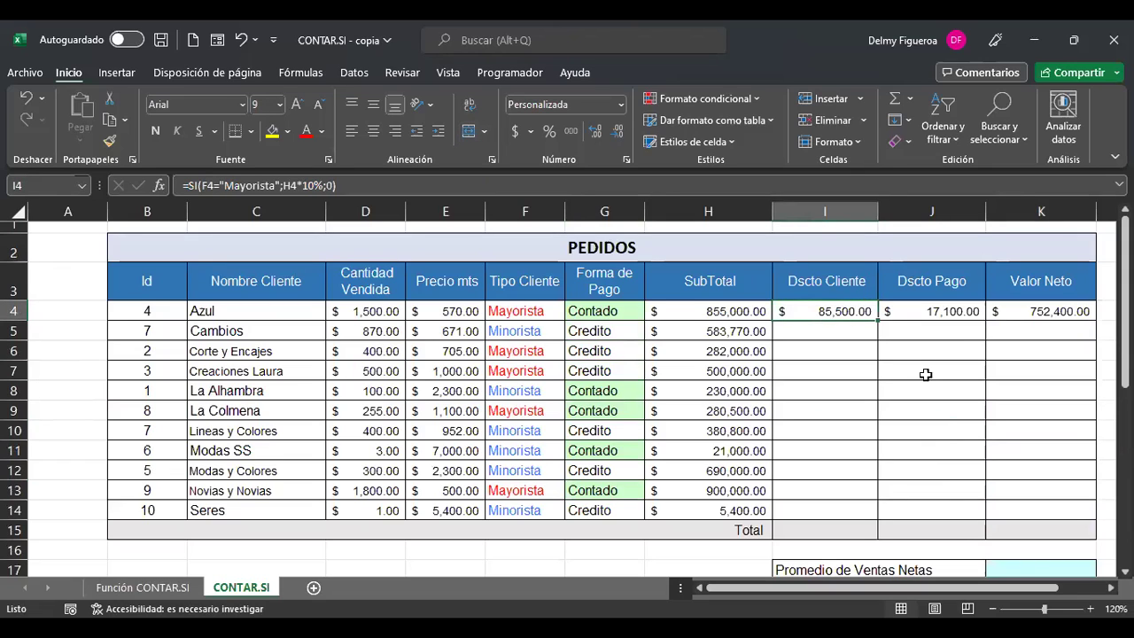
pyautogui.click(830, 330)
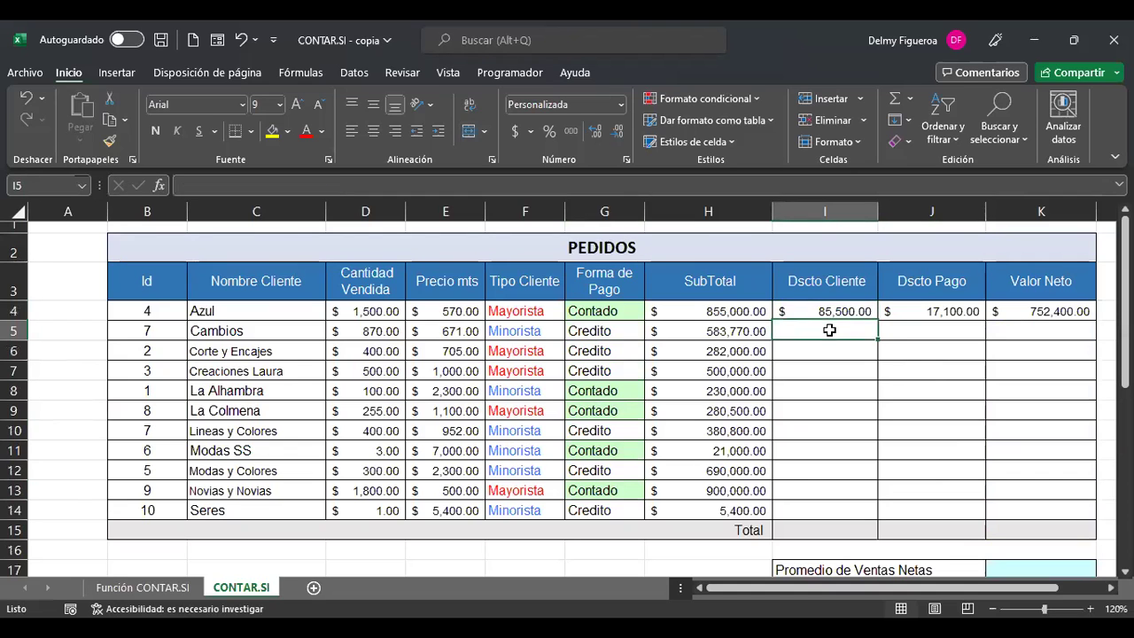
pyautogui.scroll(-4, 310, 470)
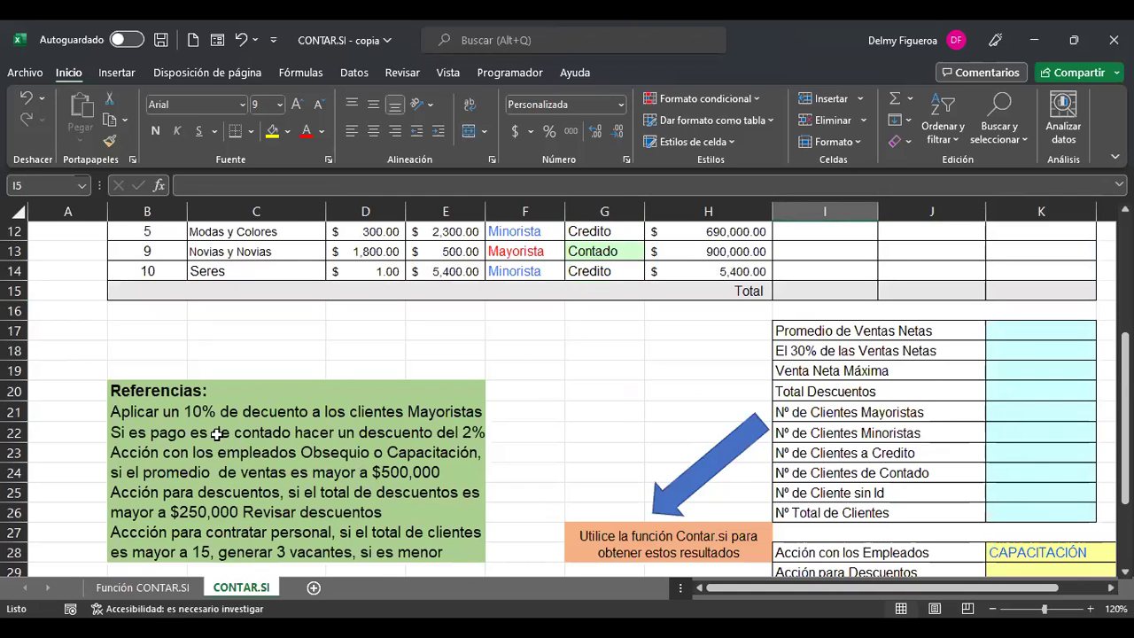
pyautogui.scroll(4, 1028, 466)
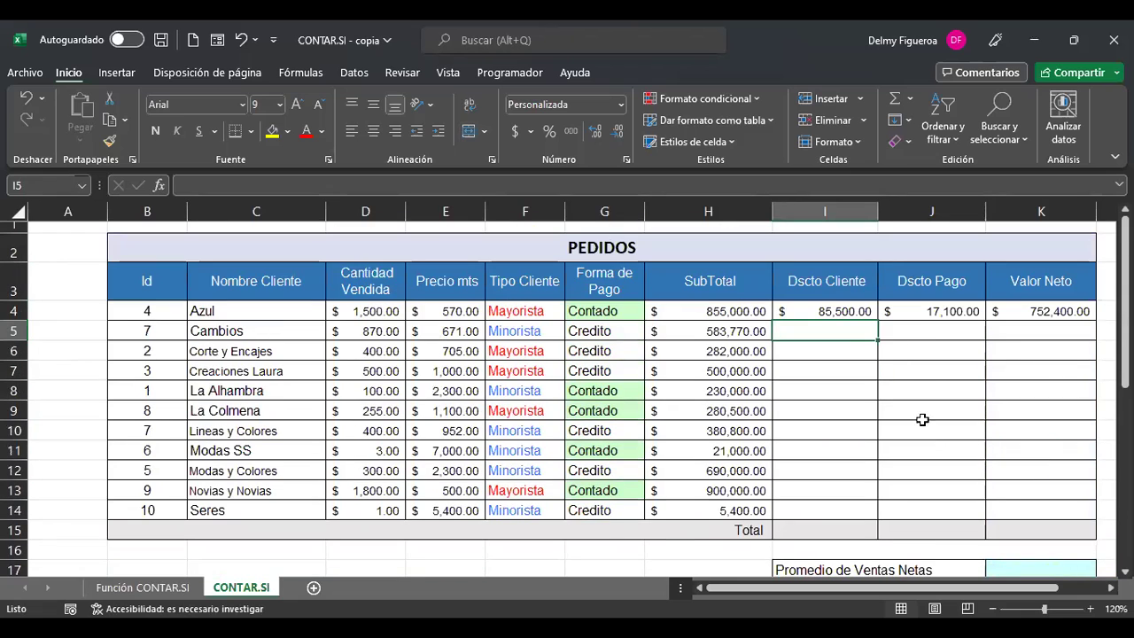
pyautogui.click(842, 314)
pyautogui.press('F2')
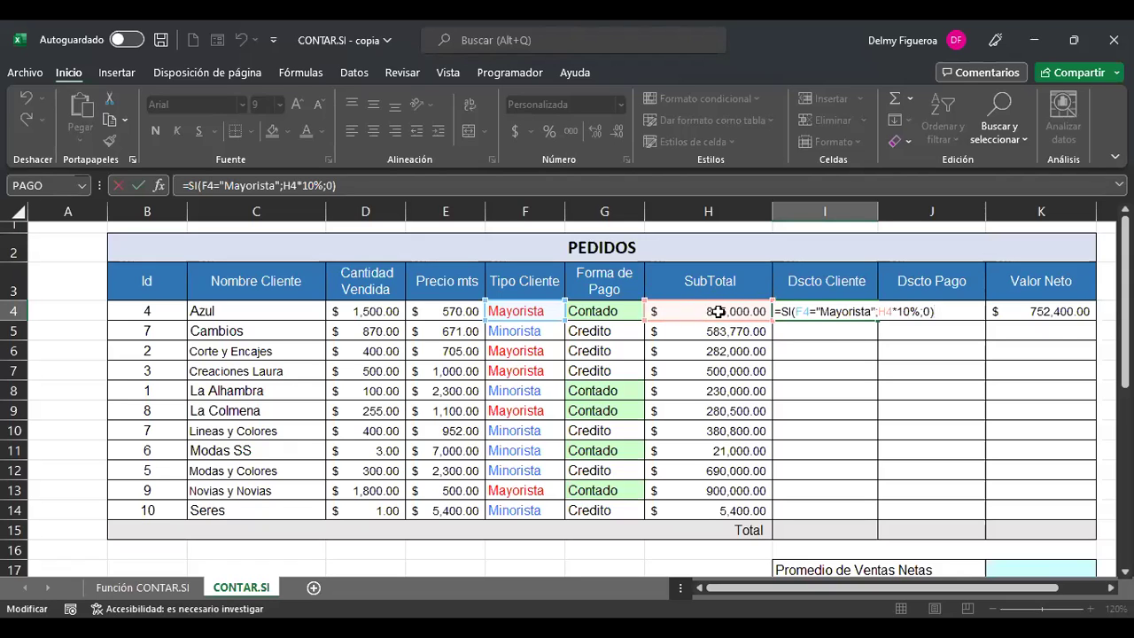
pyautogui.press('Return')
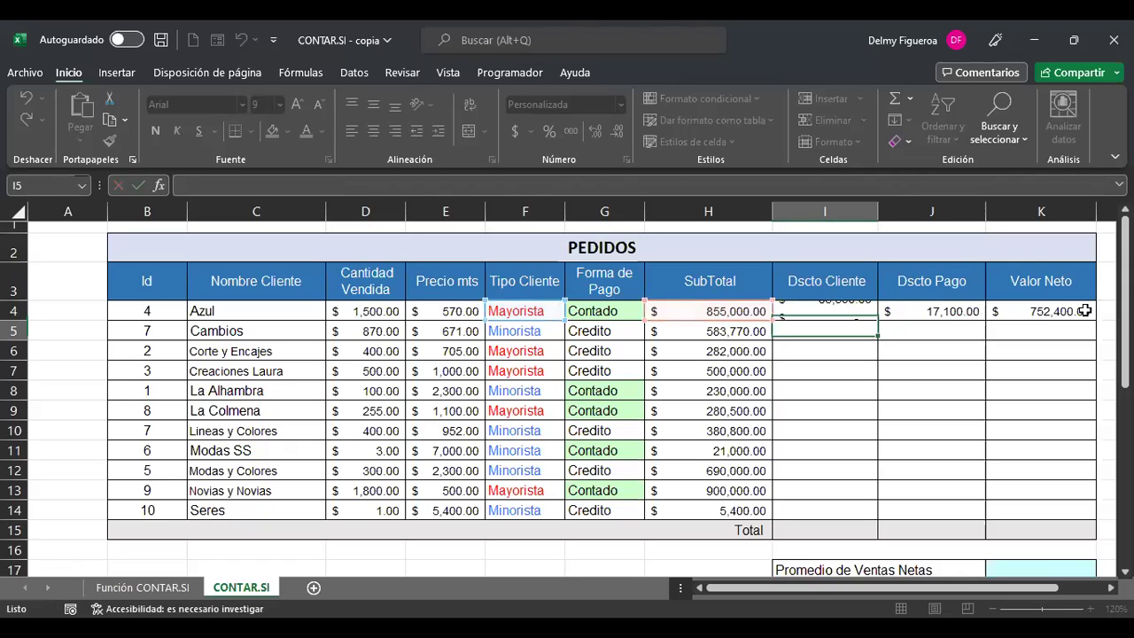
pyautogui.write('+')
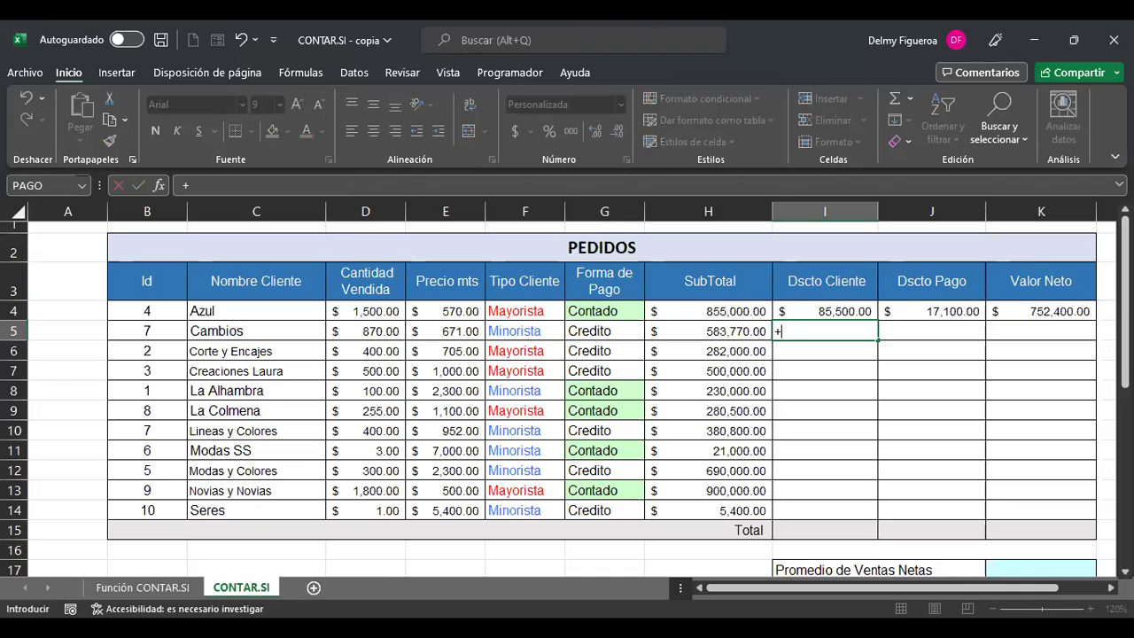
pyautogui.press('Escape')
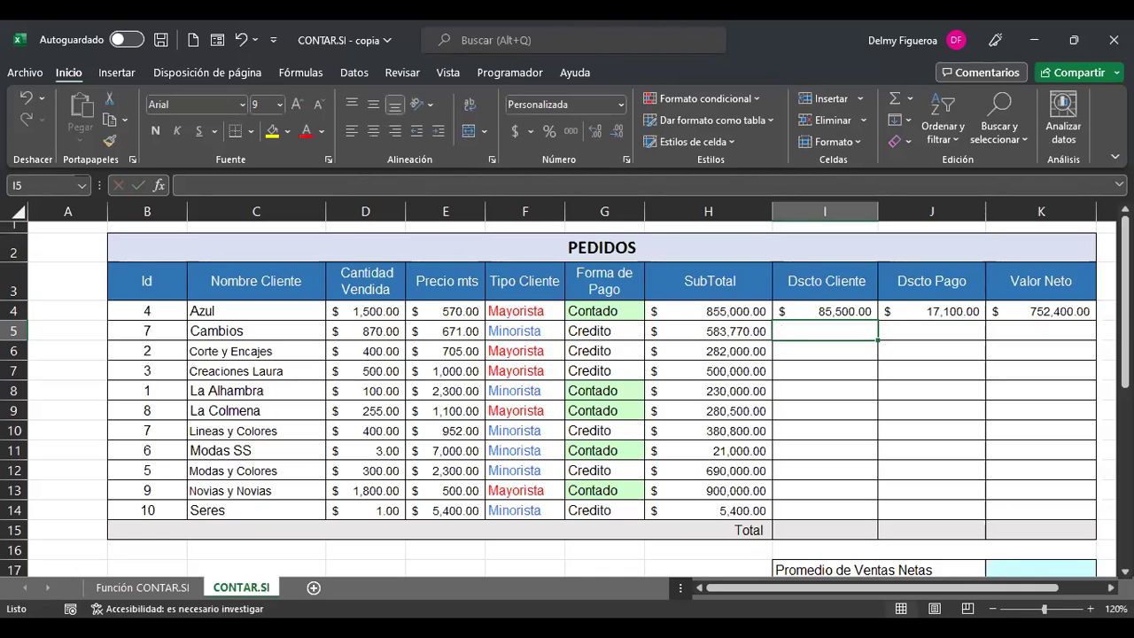
pyautogui.click(824, 311)
pyautogui.click(824, 331)
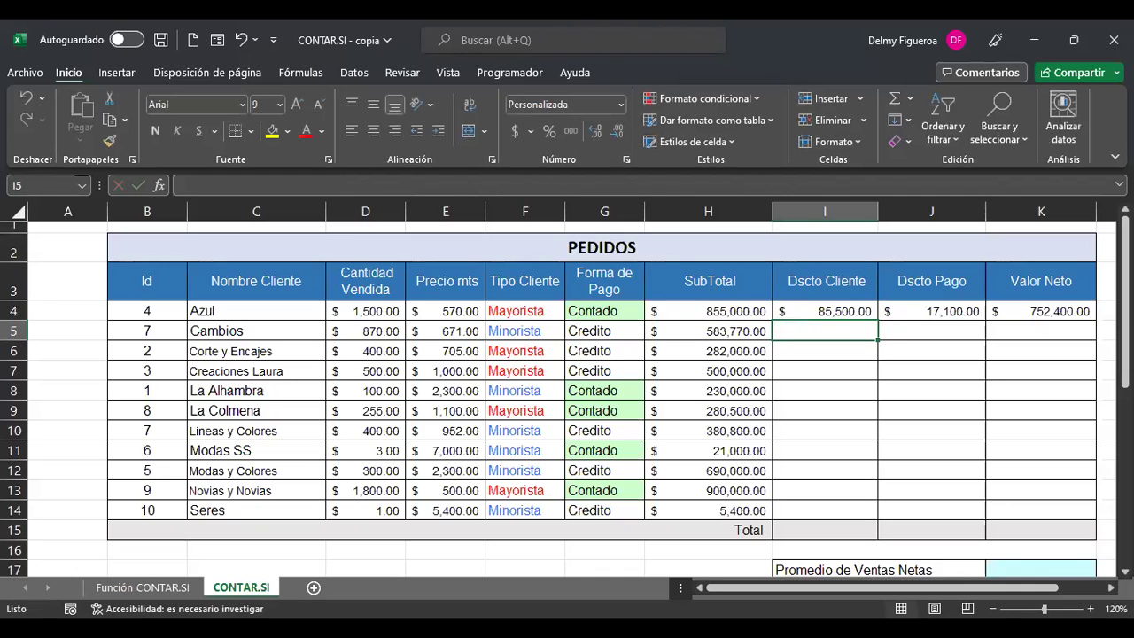
# - Enter an SI formula in I5 giving H5*10% when F5 equals "Mayorista" and 0 otherwise
pyautogui.write('+si')
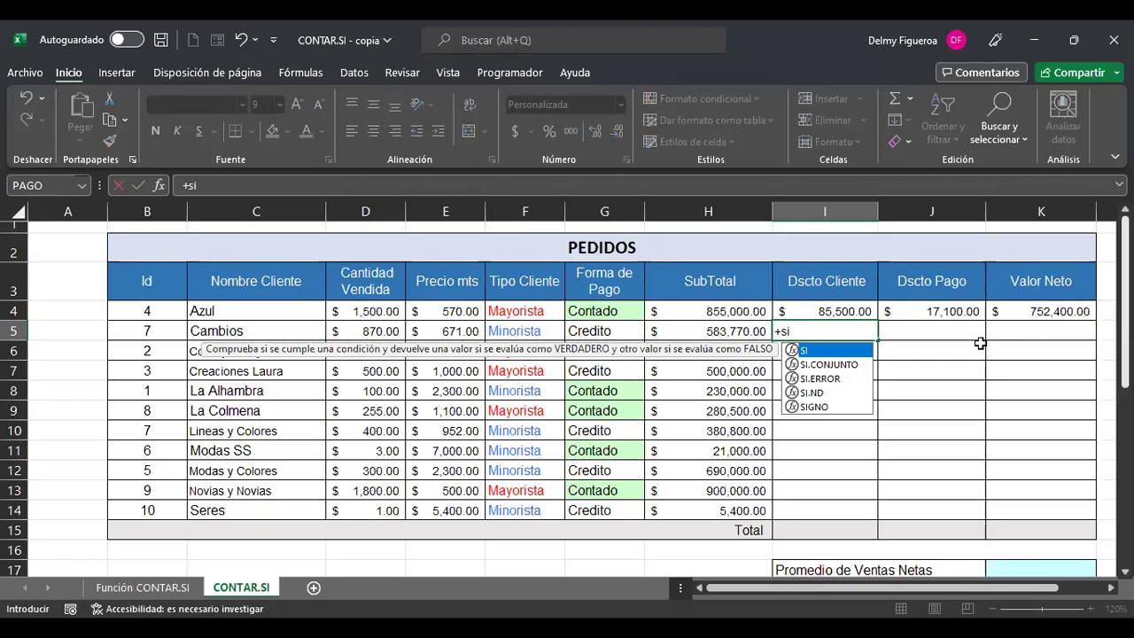
pyautogui.doubleClick(840, 351)
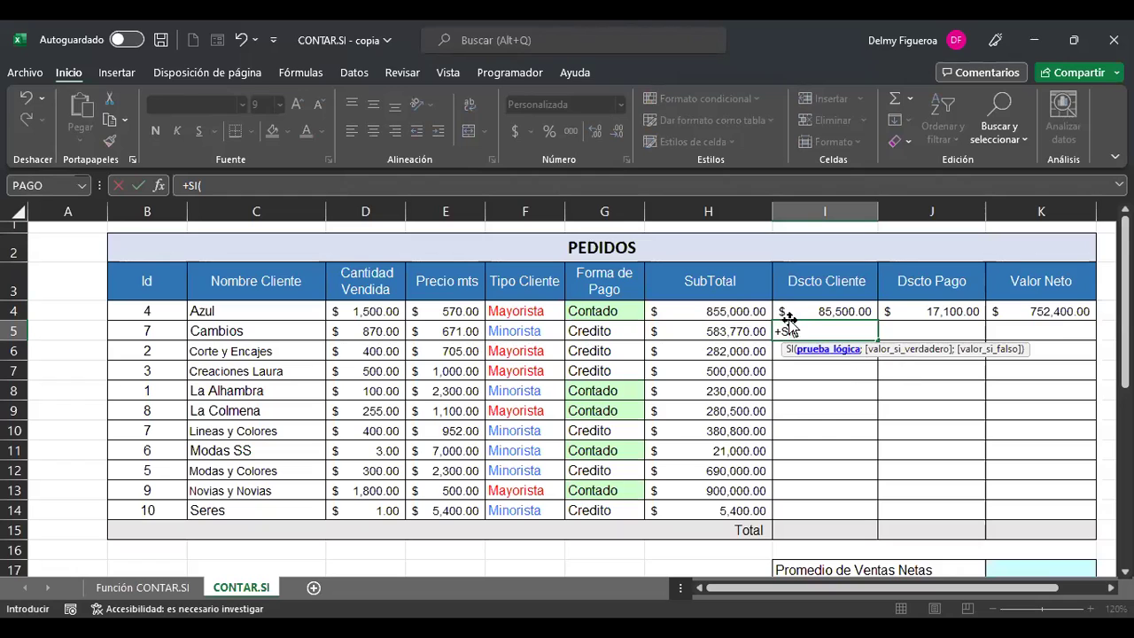
pyautogui.click(529, 332)
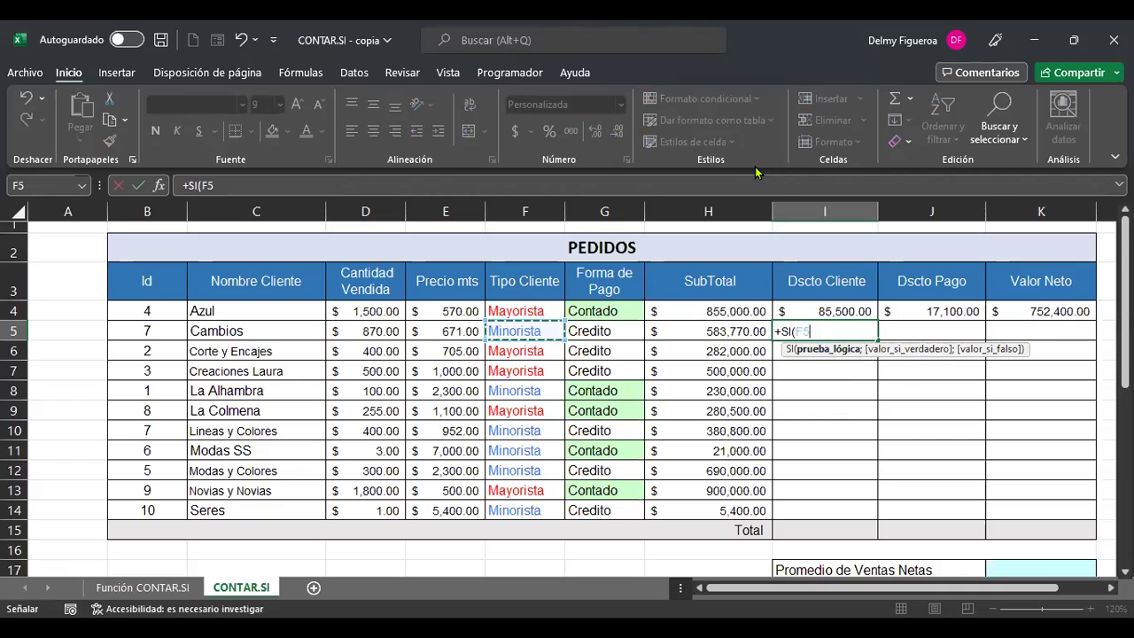
pyautogui.write('="Mayot')
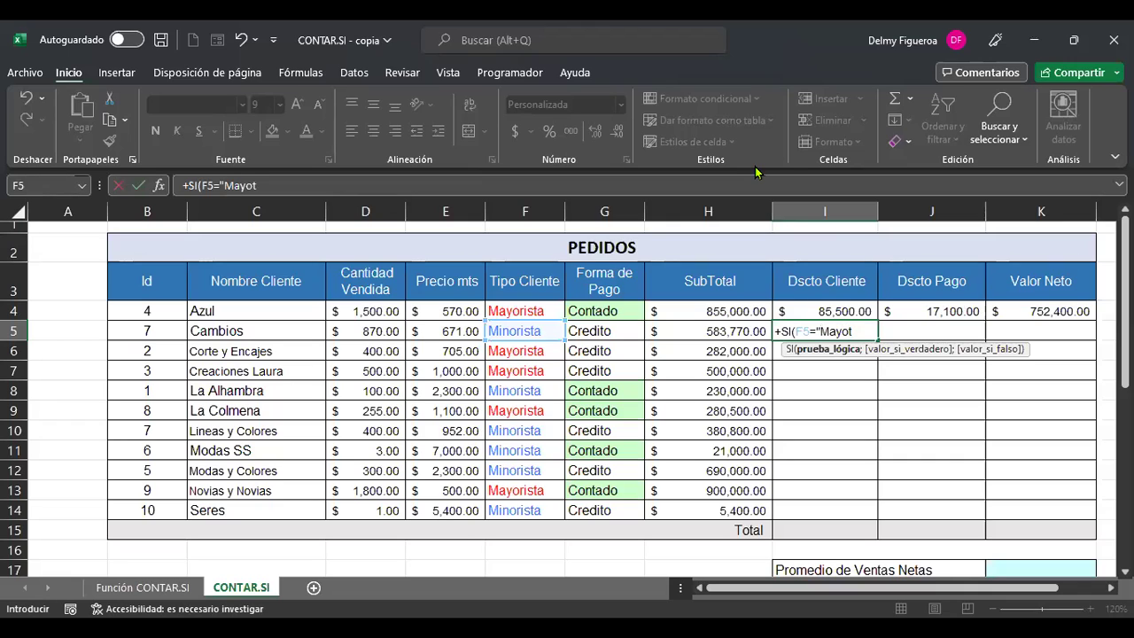
pyautogui.press('BackSpace')
pyautogui.write('rista')
pyautogui.write(';')
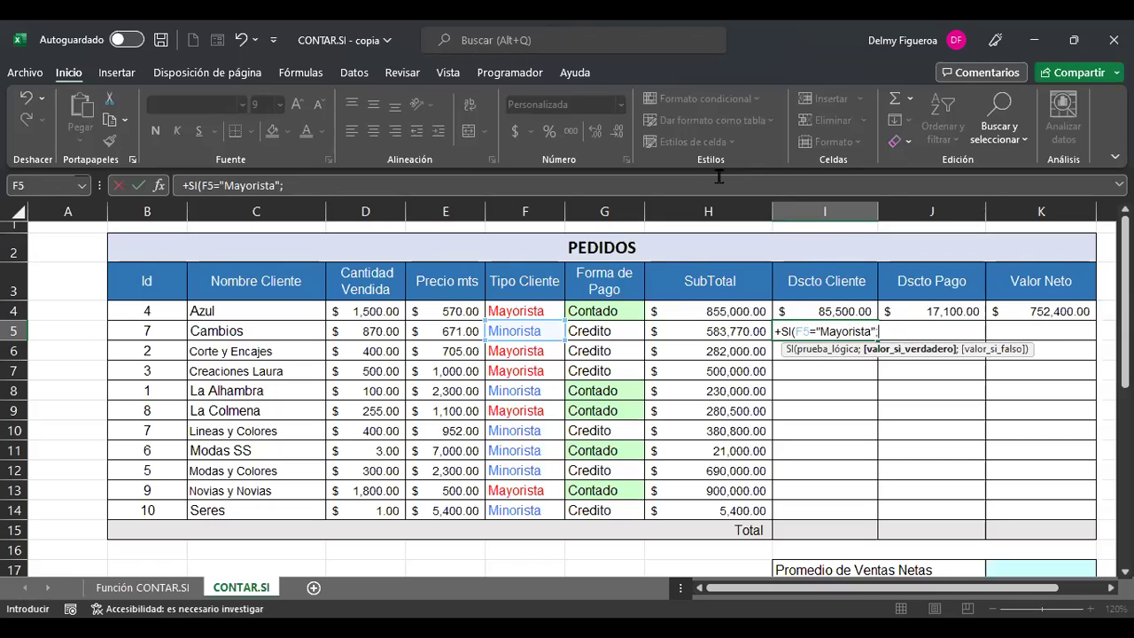
pyautogui.click(717, 333)
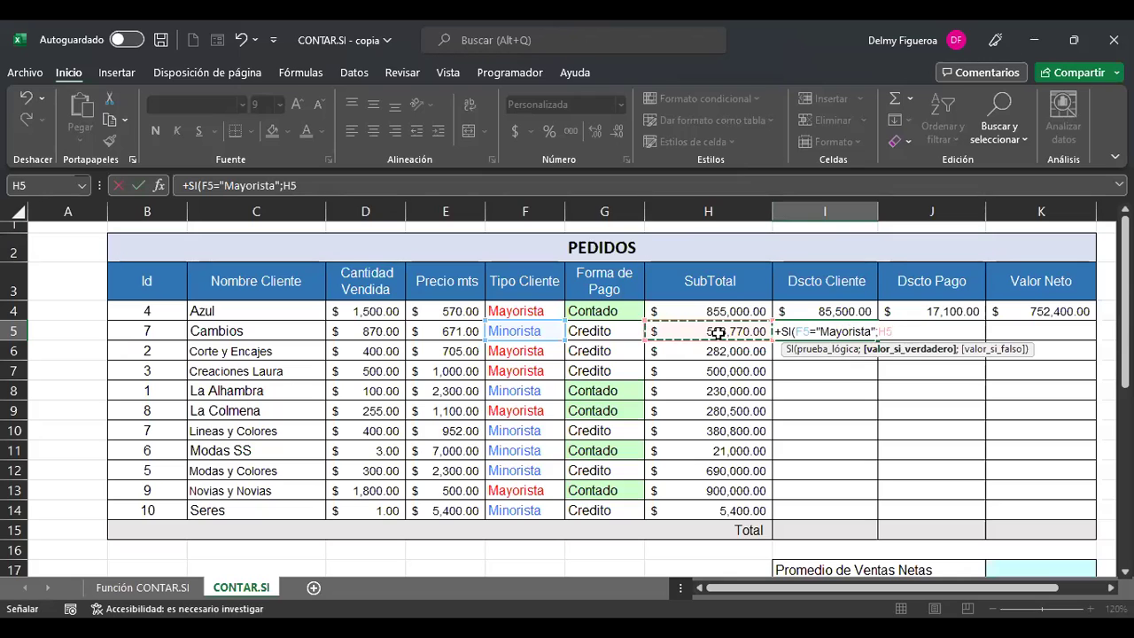
pyautogui.write('*')
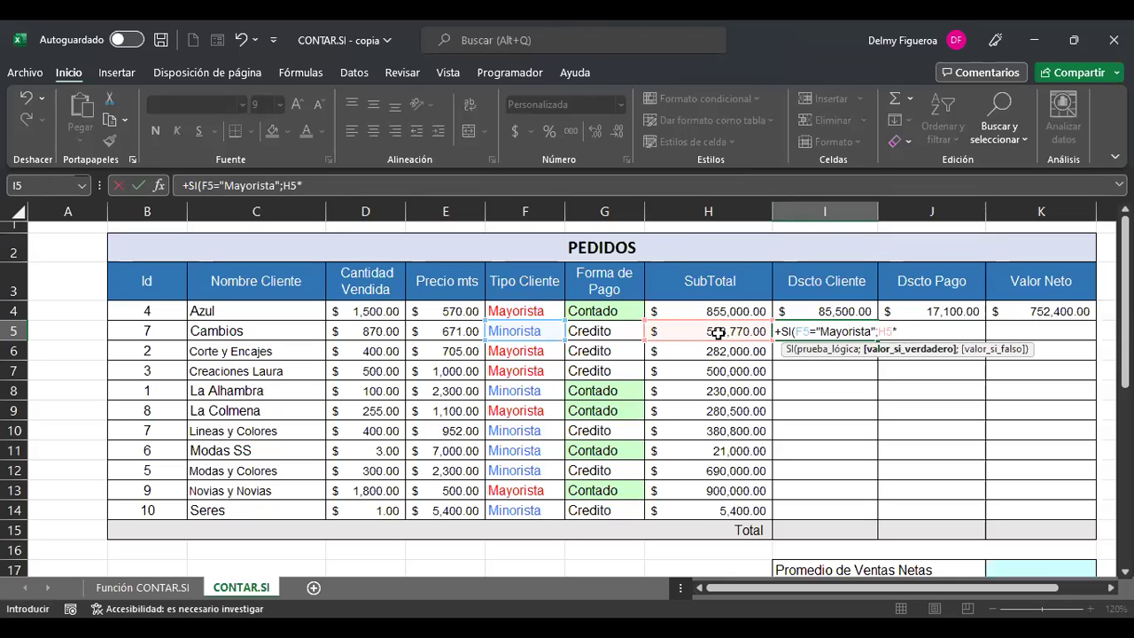
pyautogui.write('10%')
pyautogui.write(';')
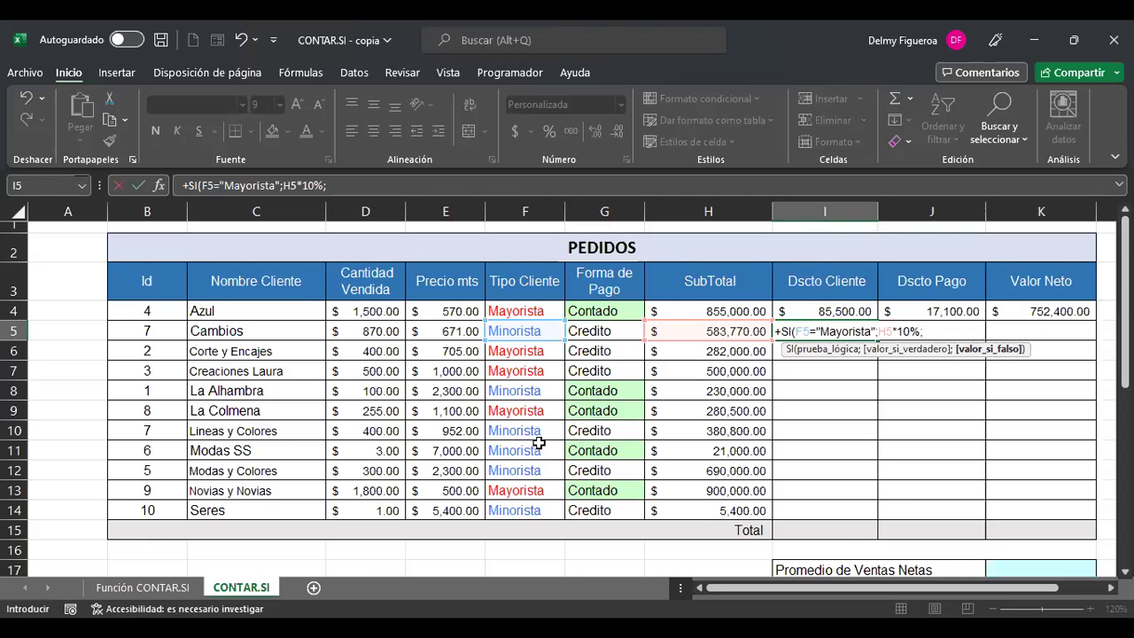
pyautogui.scroll(-4, 539, 443)
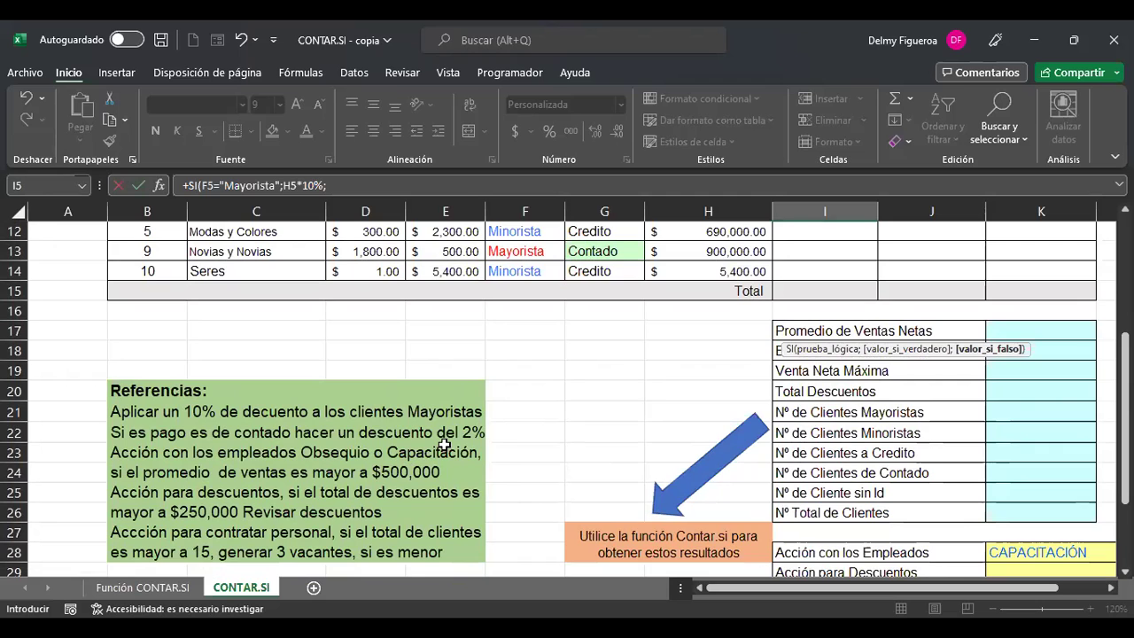
pyautogui.scroll(4, 443, 445)
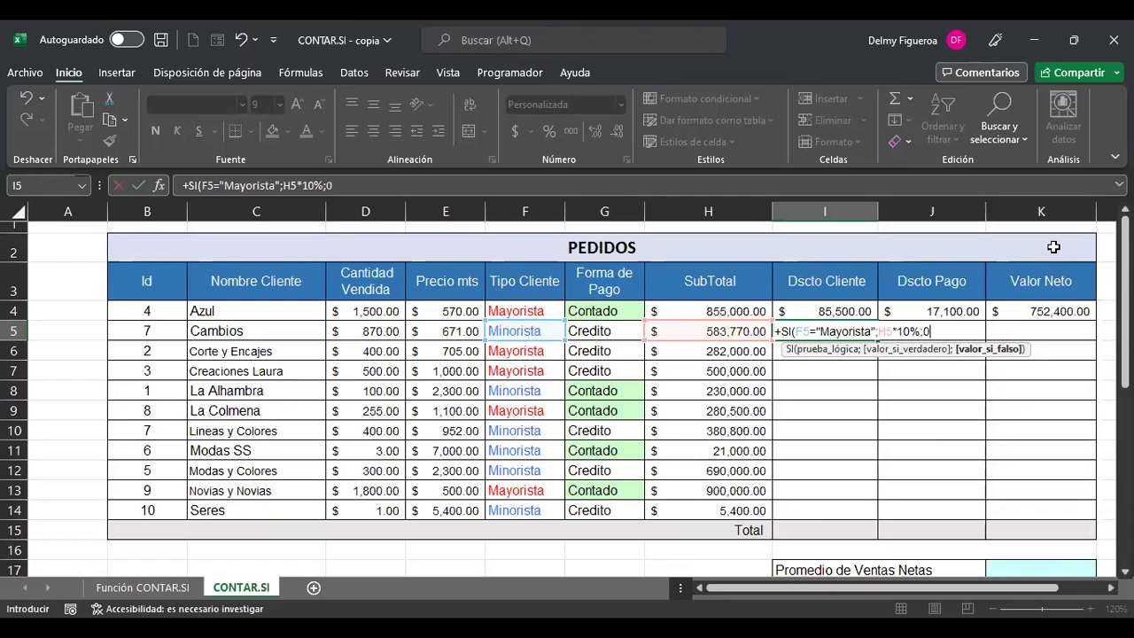
pyautogui.hotkey('ctrl', 'Return')
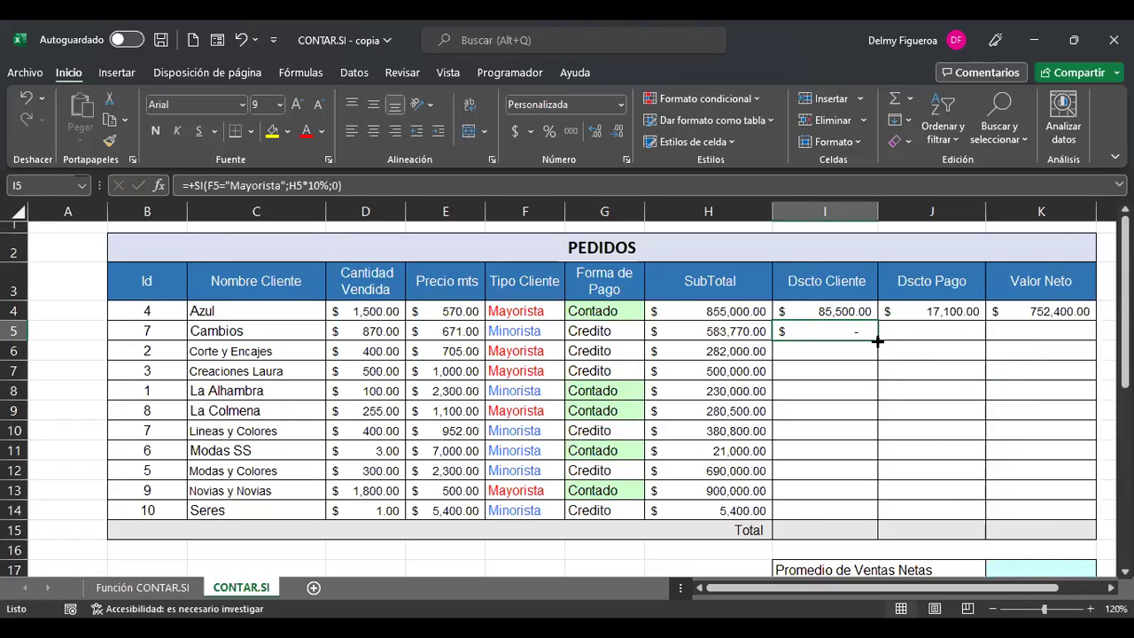
# - Copy the Dscto Cliente formula from I5 down through I14 and check the copied formulas for the wholesale orders
pyautogui.moveTo(878, 341); pyautogui.dragTo(879, 359)
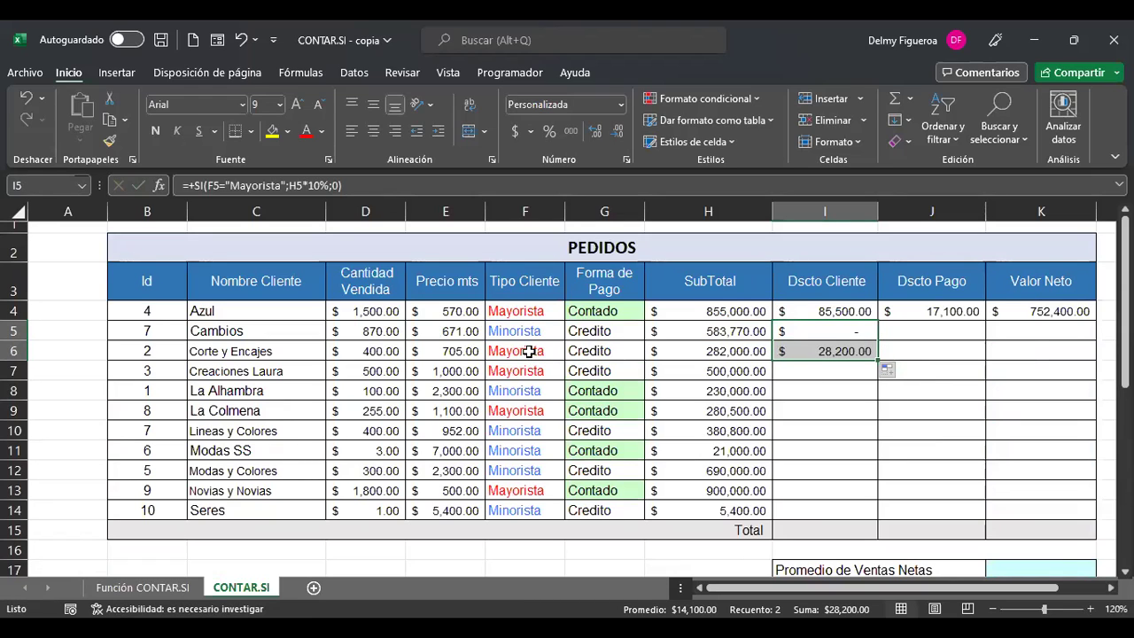
pyautogui.moveTo(877, 361); pyautogui.dragTo(877, 514)
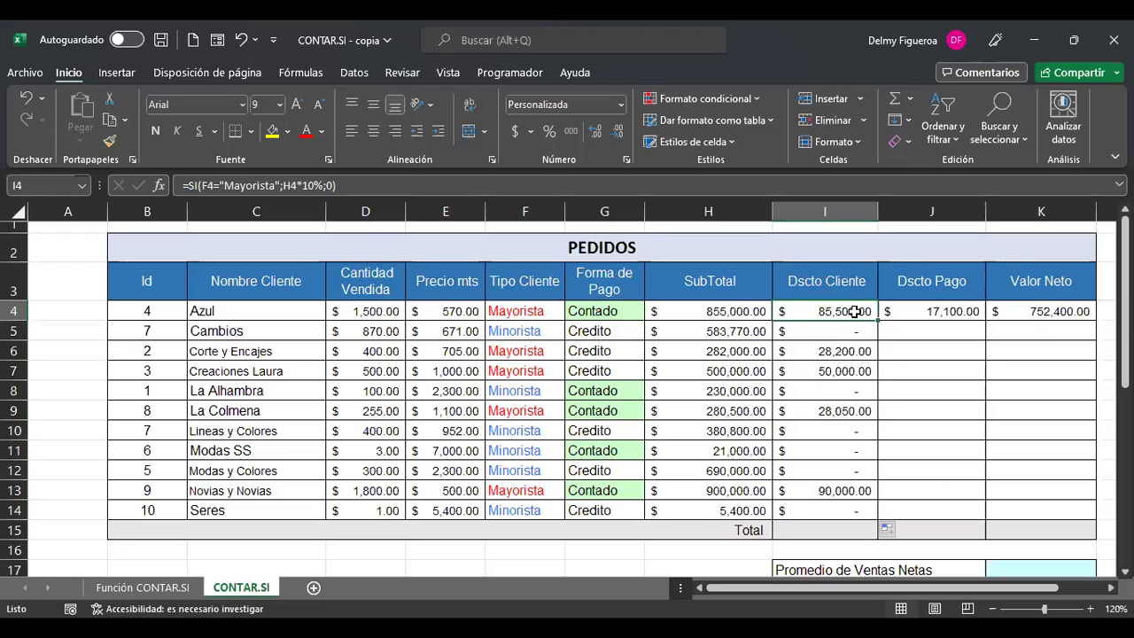
pyautogui.click(860, 354)
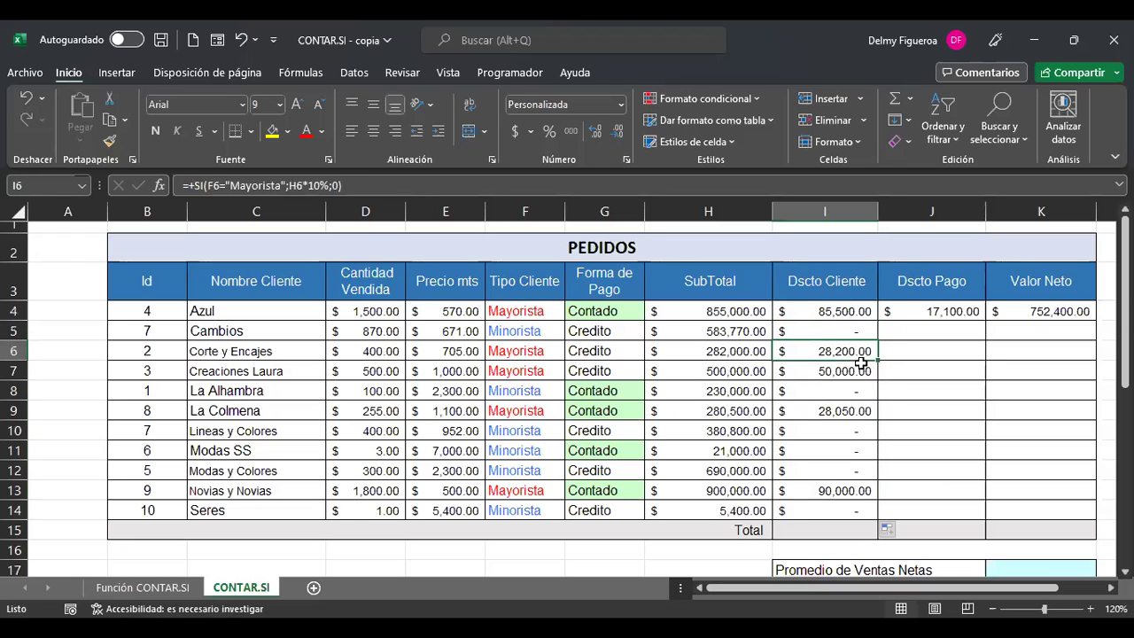
pyautogui.click(856, 414)
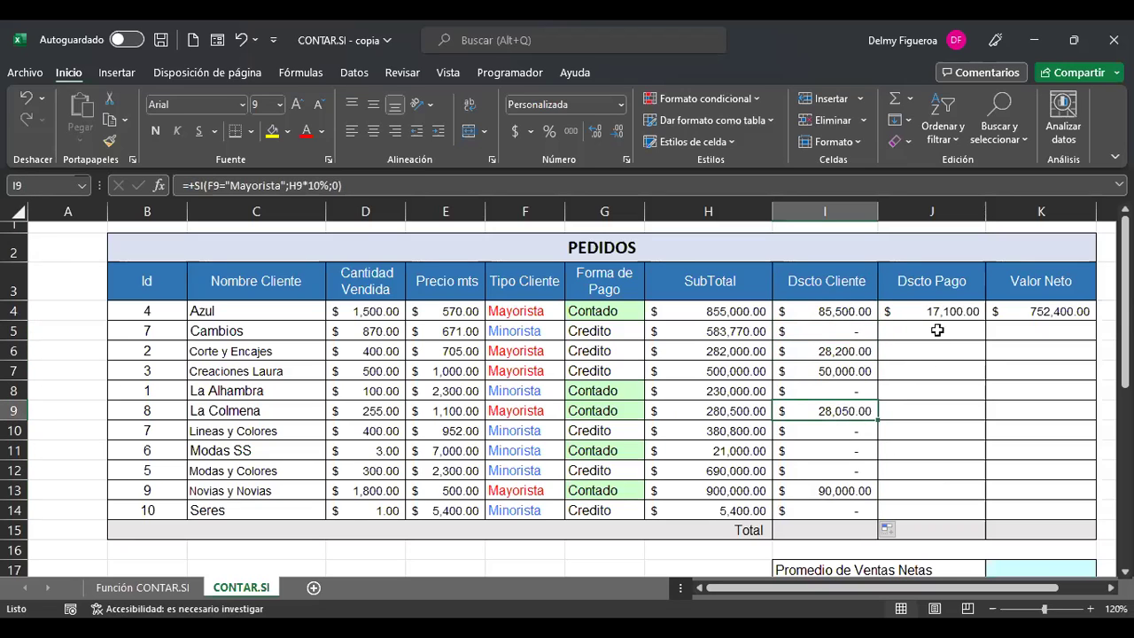
# - Review the cash payment discount rule in Referencias and the Dscto Pago formula in J4
pyautogui.scroll(-2, 572, 453)
pyautogui.scroll(-2, 572, 453)
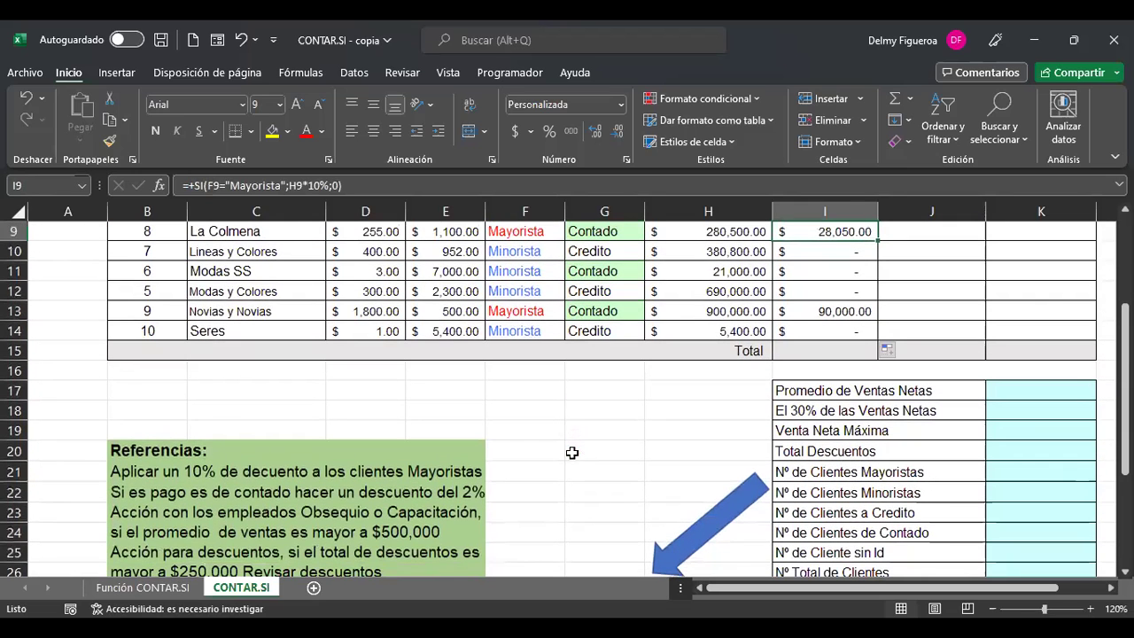
pyautogui.scroll(4, 548, 455)
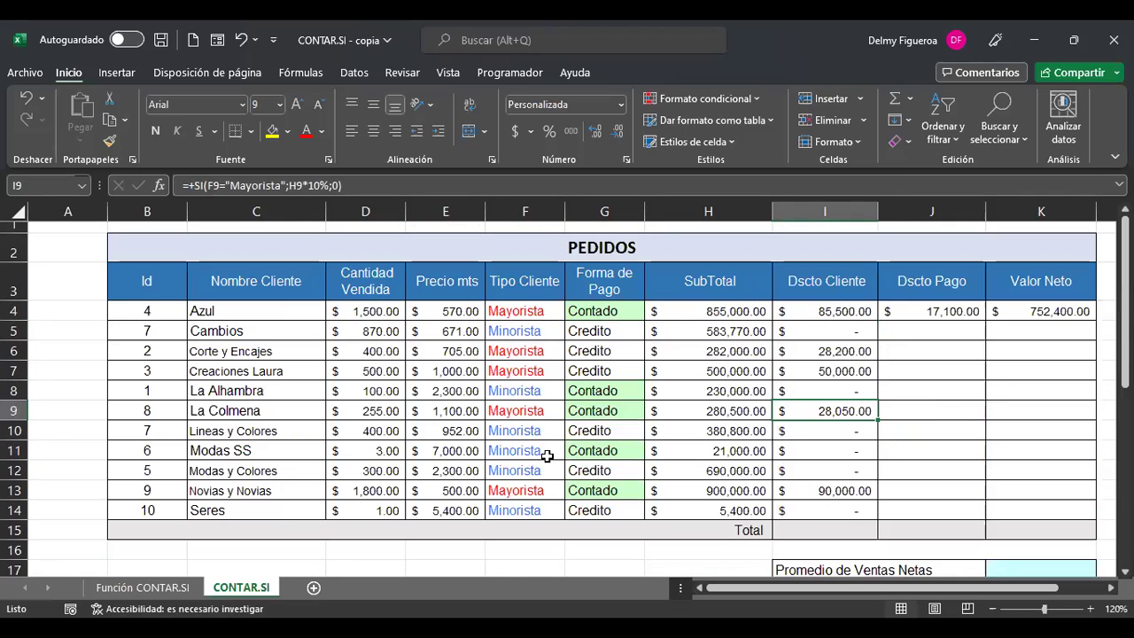
pyautogui.click(922, 311)
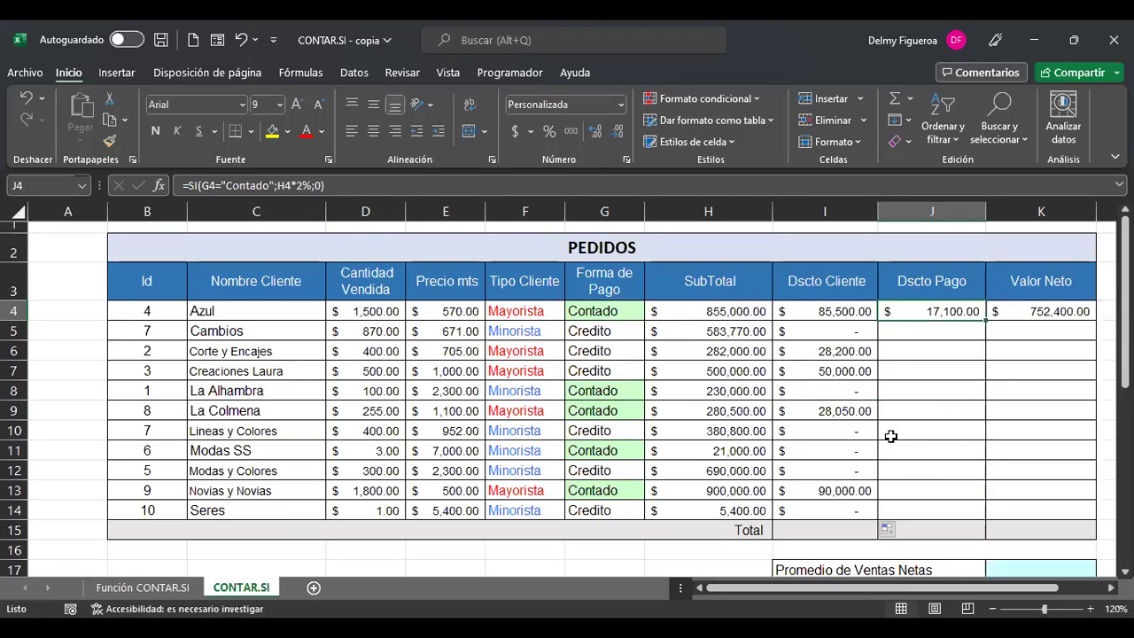
# - Enter an SI formula in J5 giving H5*2% when G5 equals "Contado" and 0 otherwise
pyautogui.click(941, 332)
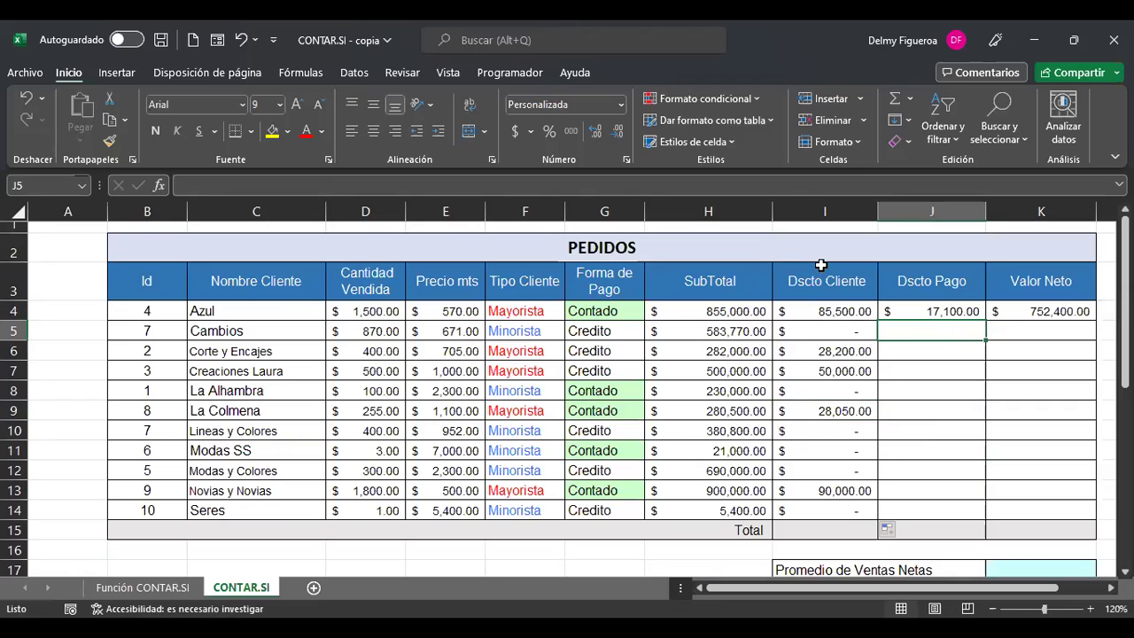
pyautogui.write('+')
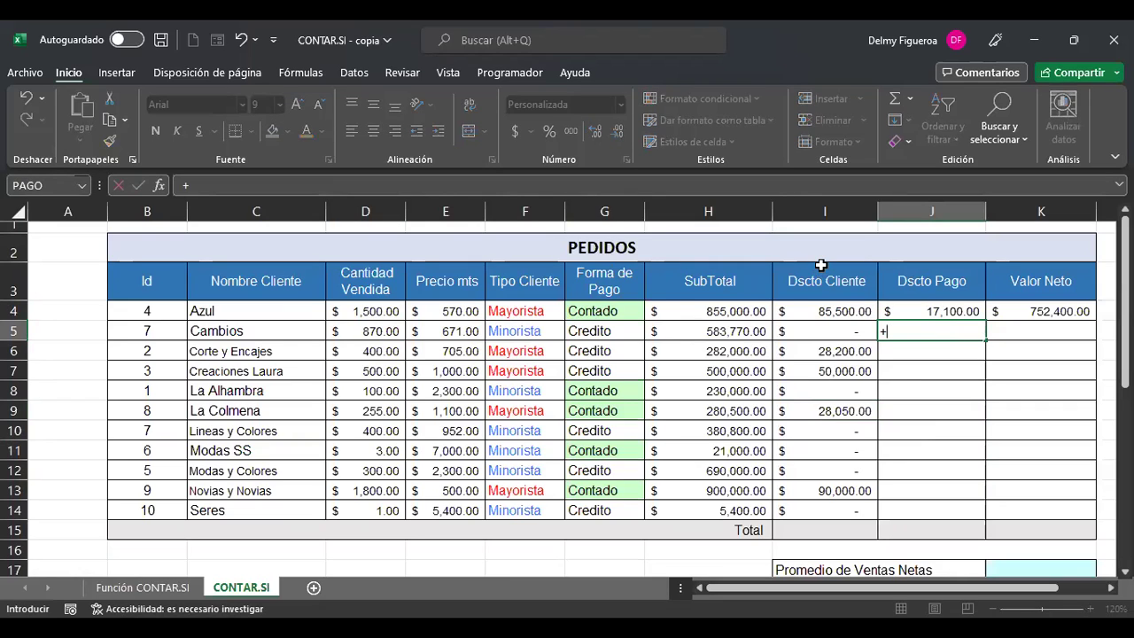
pyautogui.write('si')
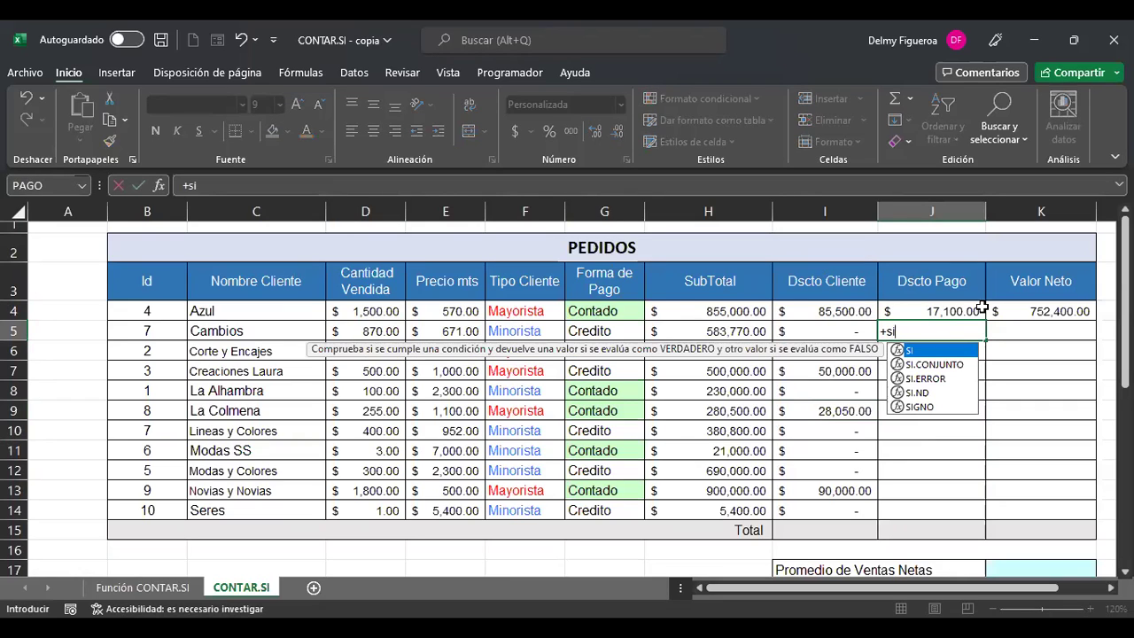
pyautogui.doubleClick(953, 351)
pyautogui.click(618, 331)
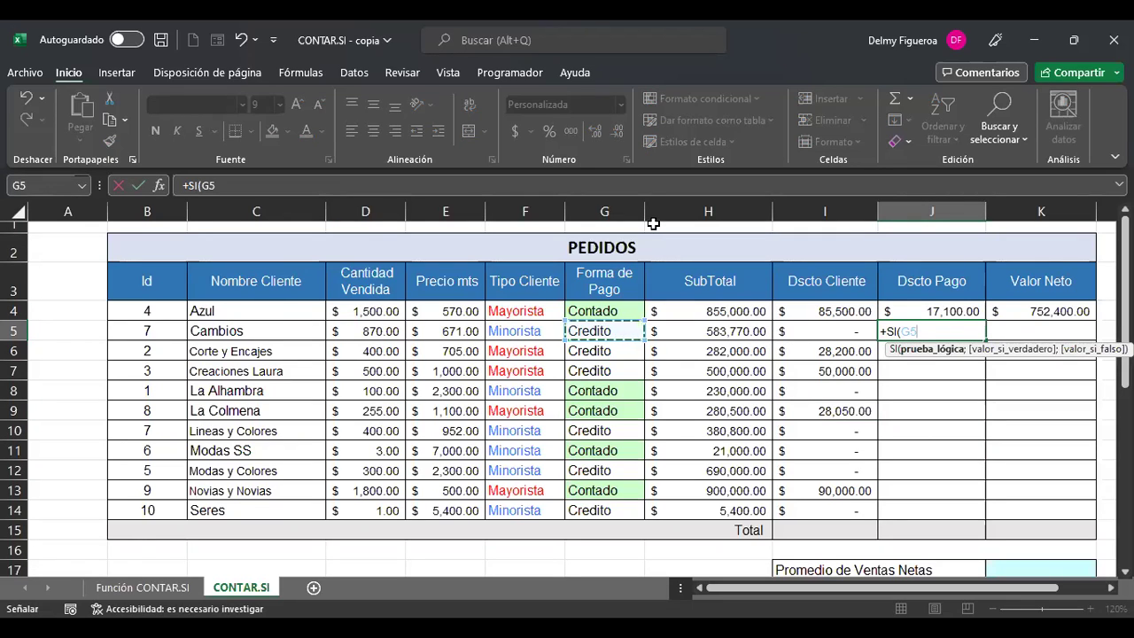
pyautogui.write('=')
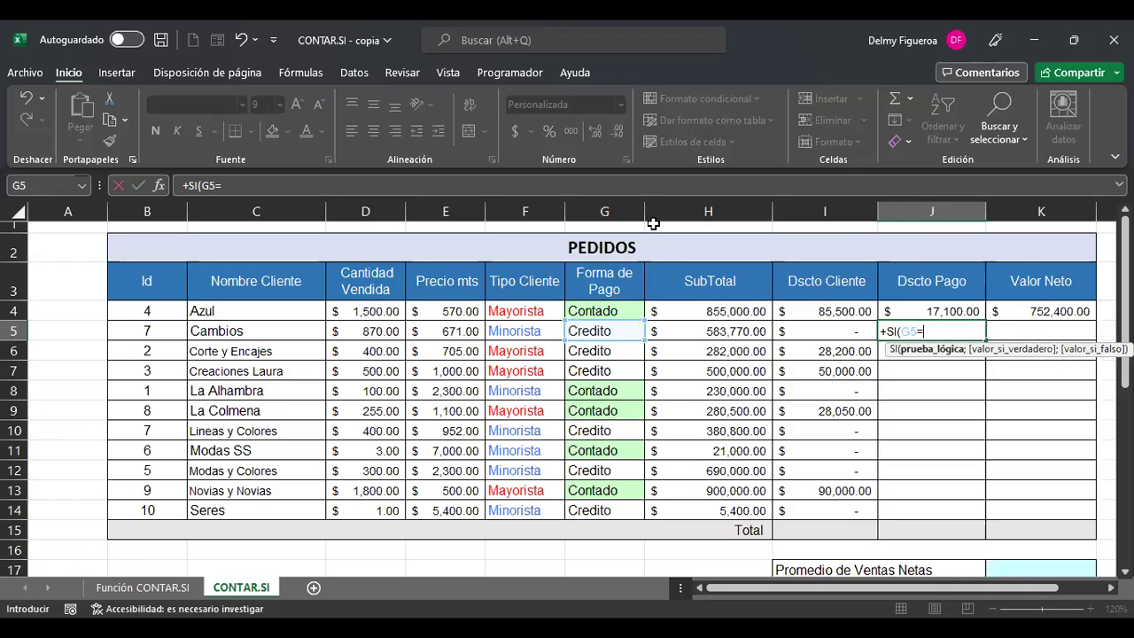
pyautogui.write('"Contado";')
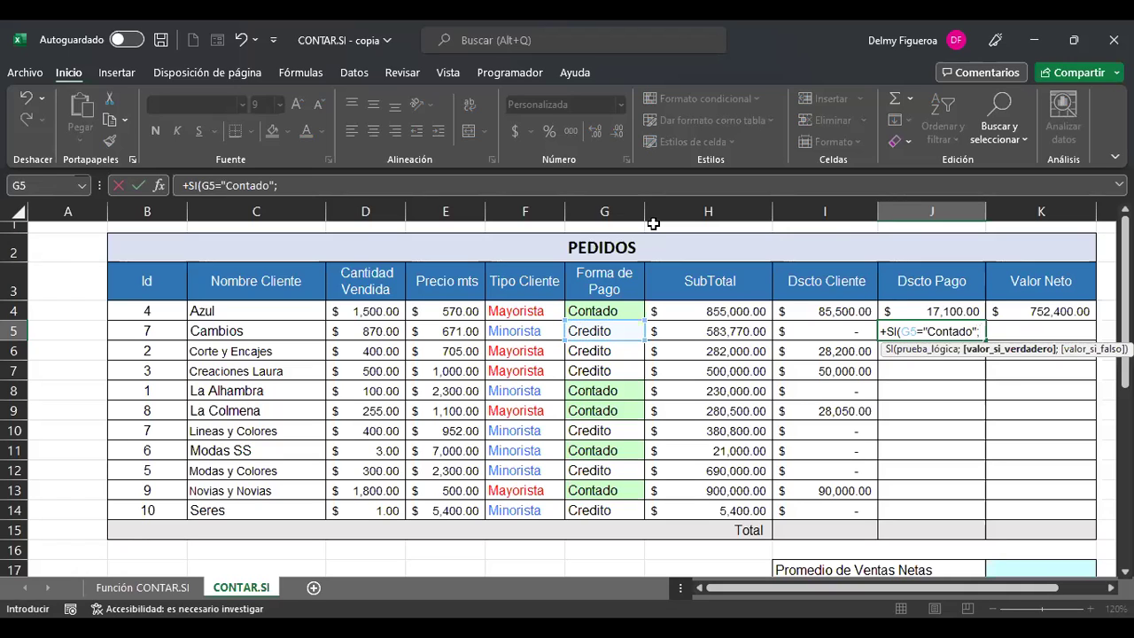
pyautogui.click(722, 332)
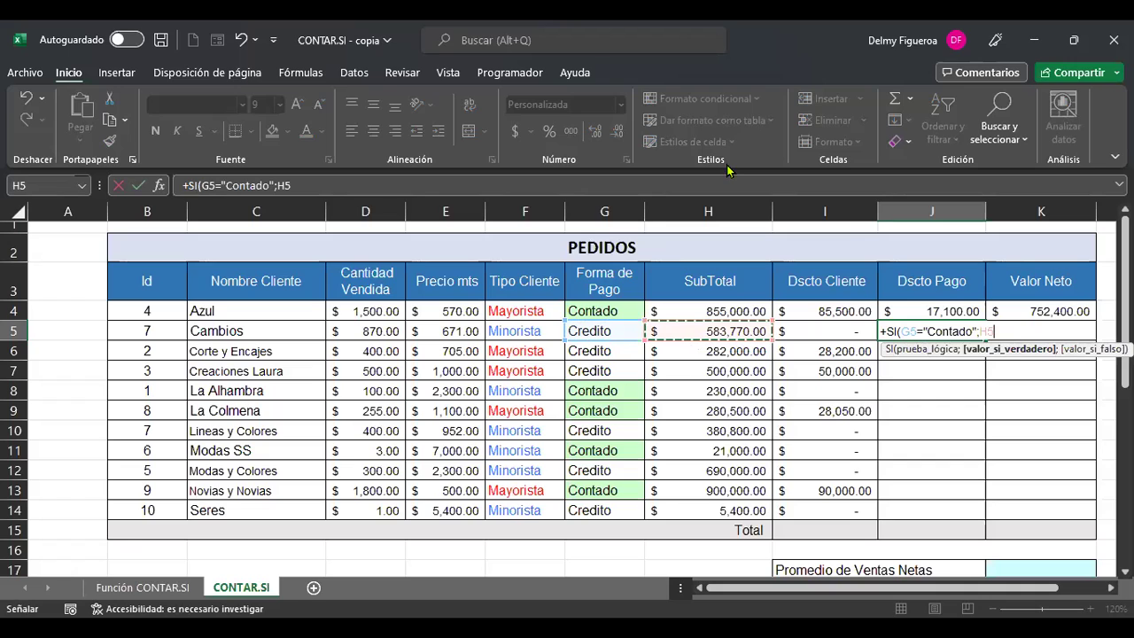
pyautogui.write('*2')
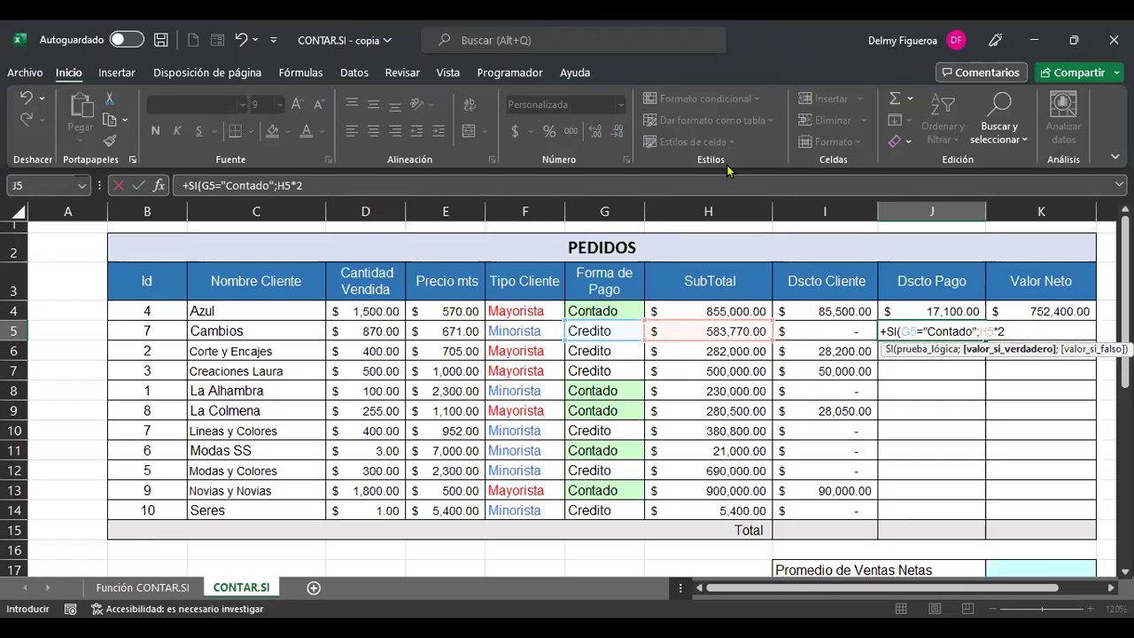
pyautogui.write('%;0')
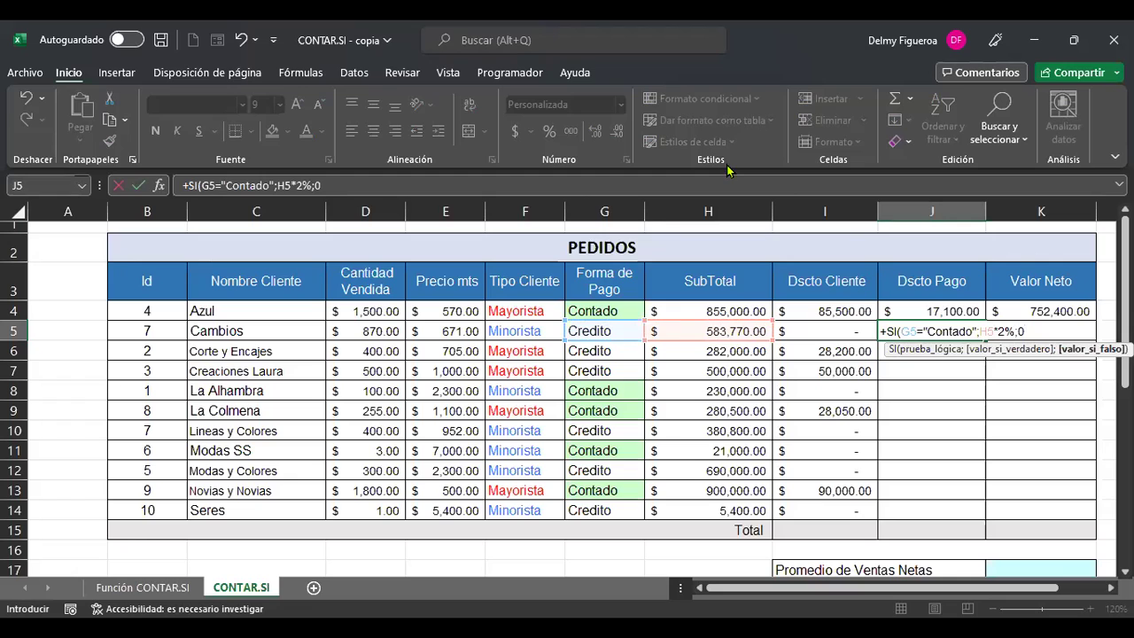
pyautogui.press('Return')
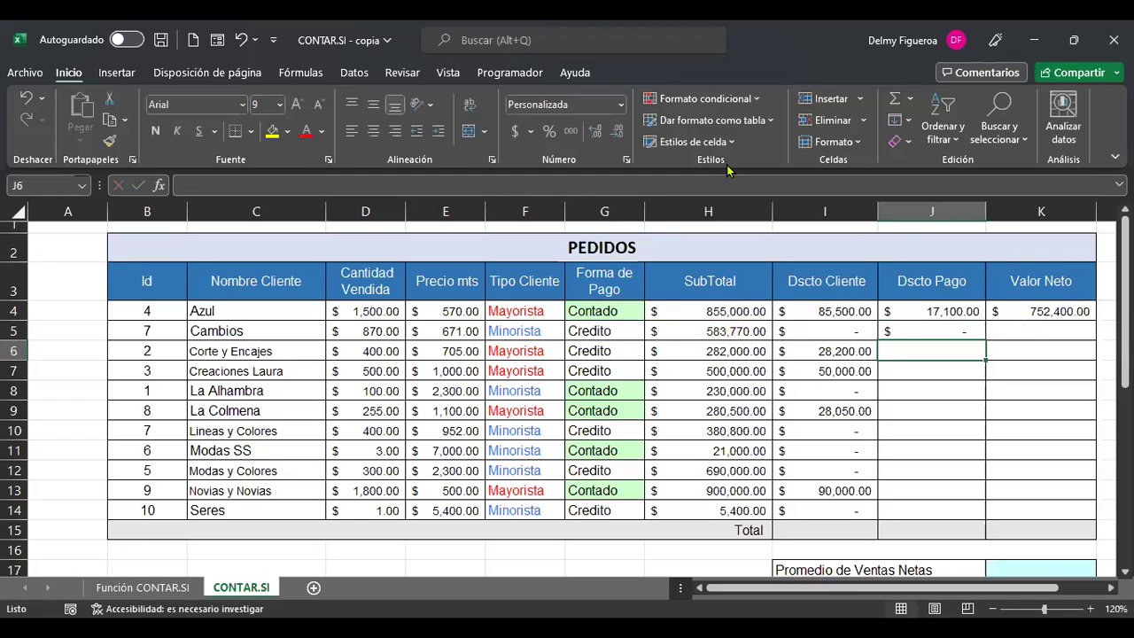
# - Copy the Dscto Pago formula from J5 down through J14 and check the discounts against the Forma de Pago entries
pyautogui.click(616, 326)
pyautogui.click(961, 334)
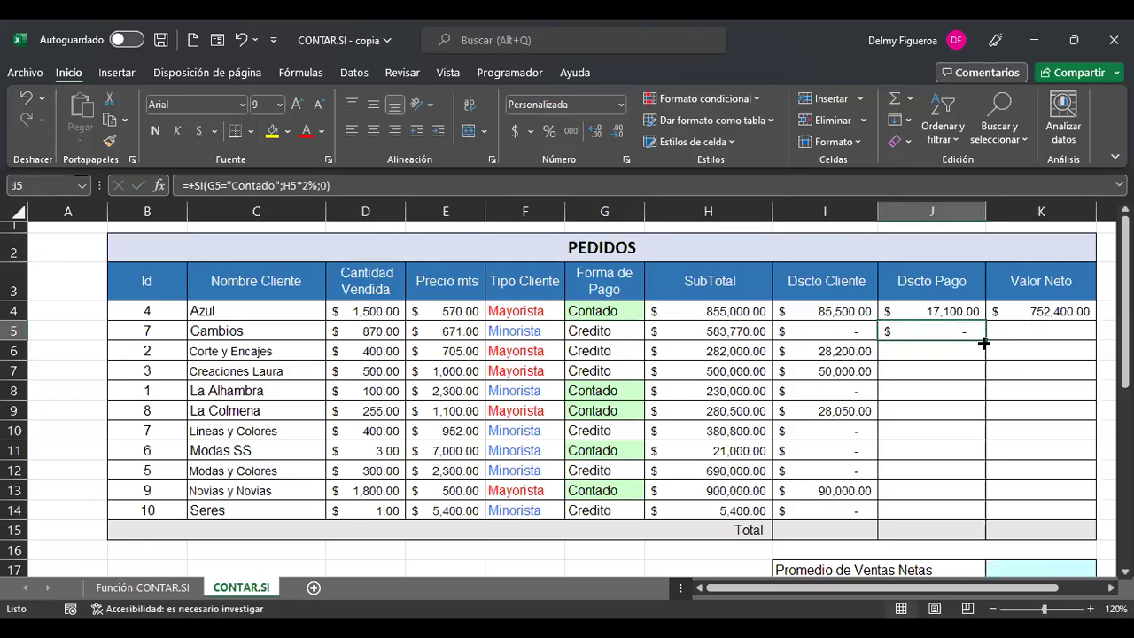
pyautogui.moveTo(985, 343); pyautogui.dragTo(984, 397)
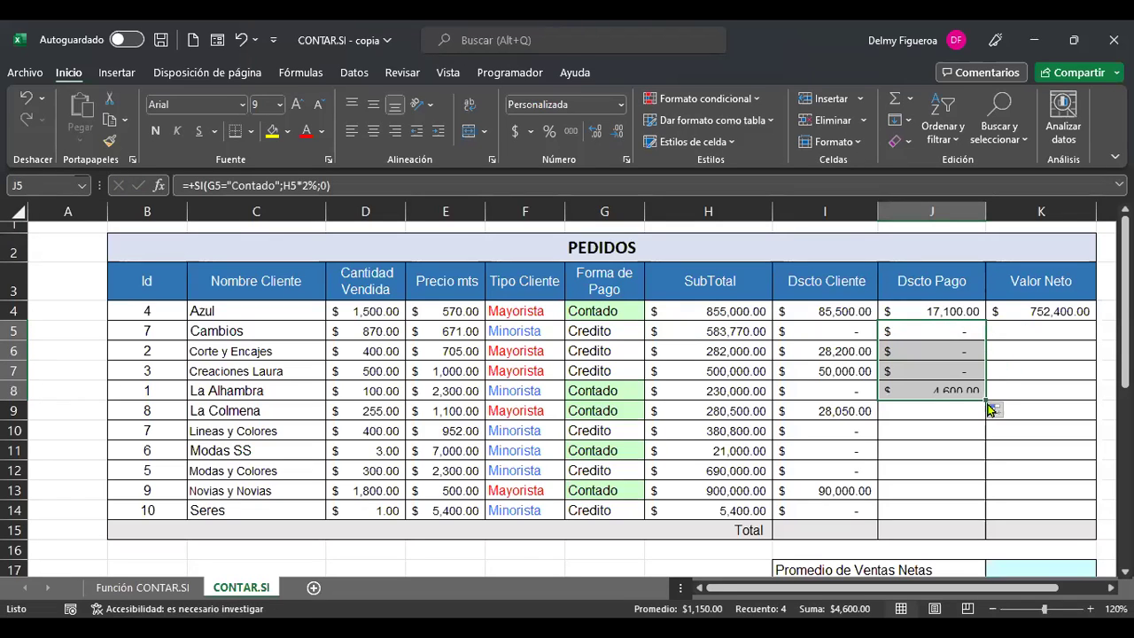
pyautogui.click(944, 390)
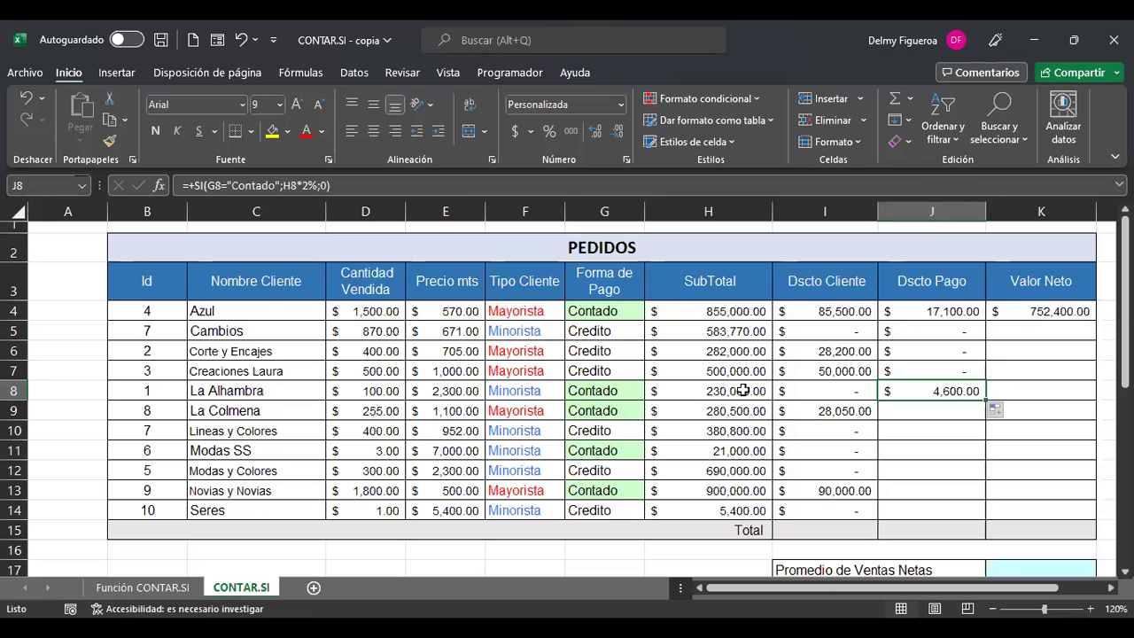
pyautogui.moveTo(984, 402); pyautogui.dragTo(984, 514)
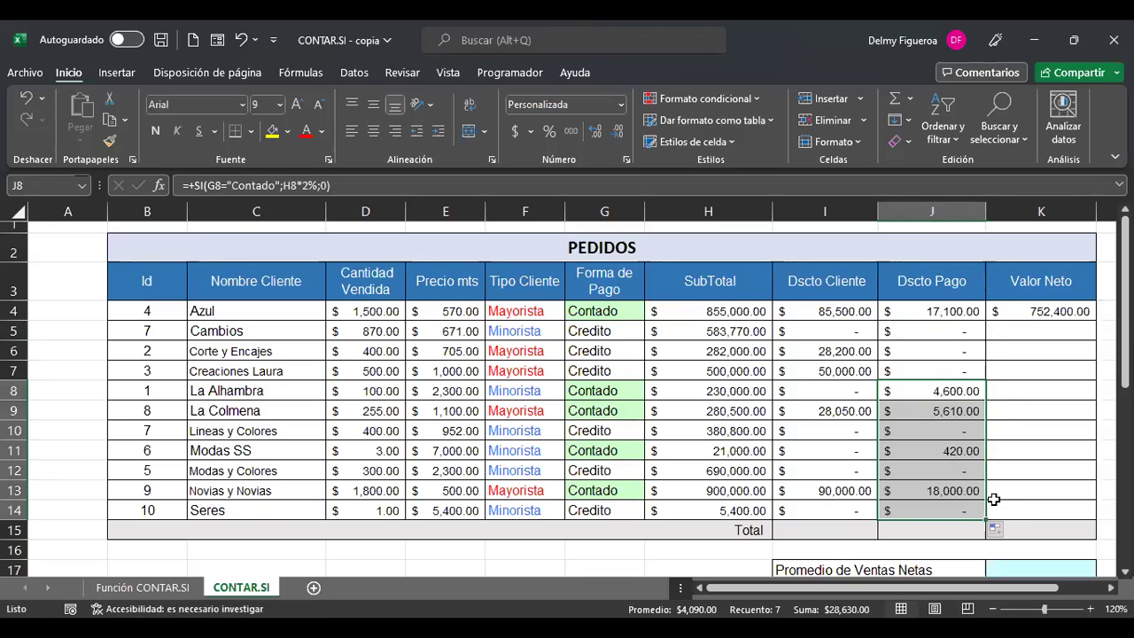
pyautogui.click(954, 407)
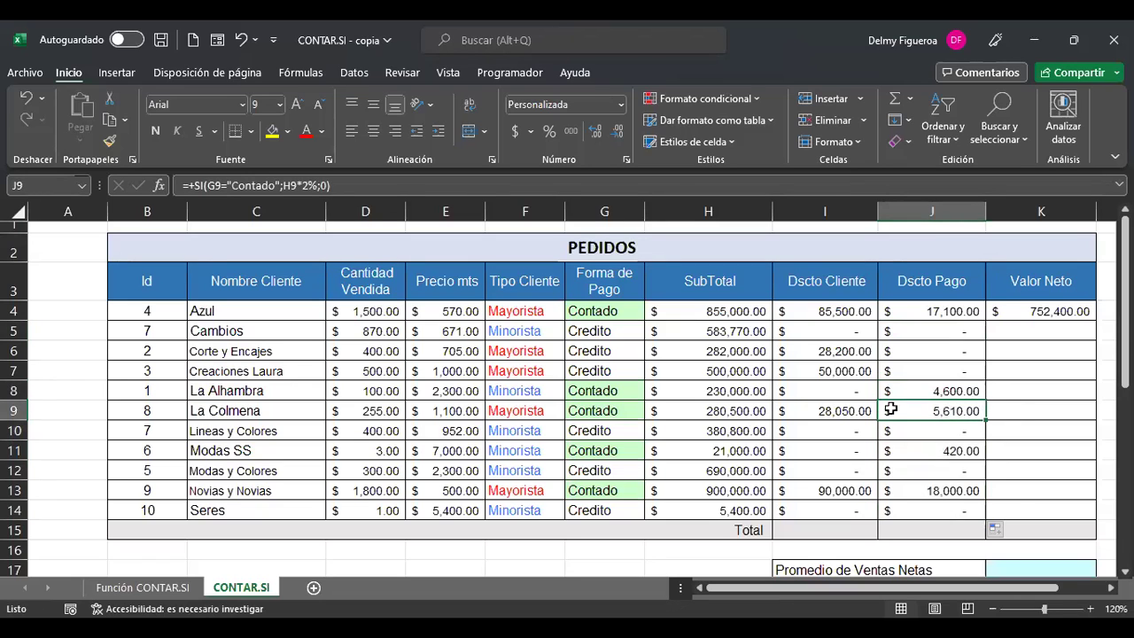
pyautogui.click(626, 409)
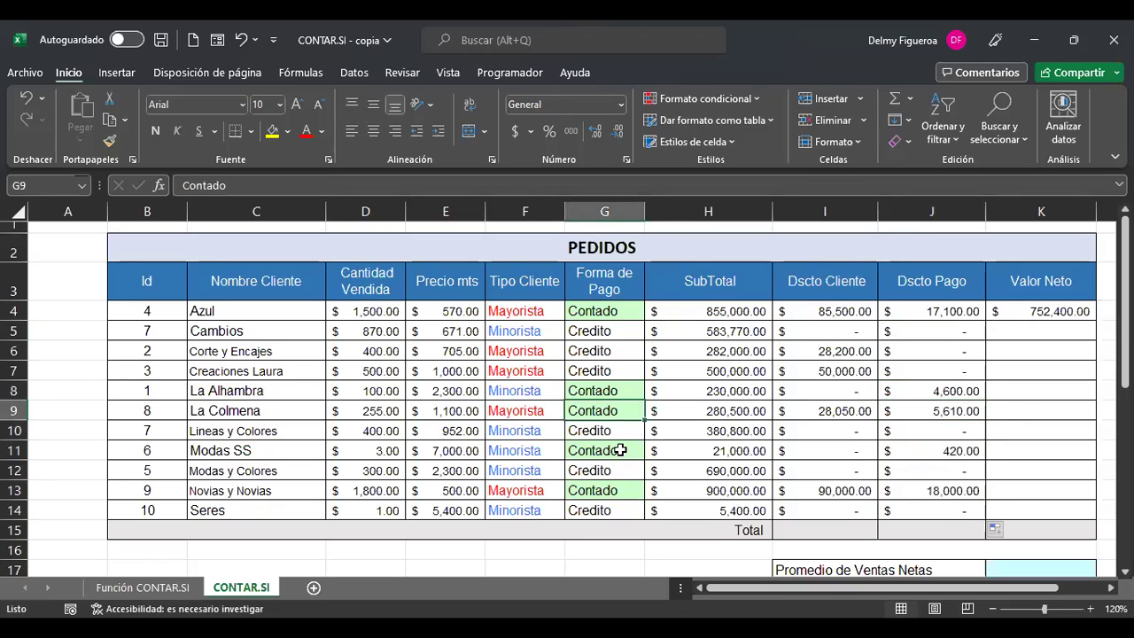
pyautogui.click(620, 451)
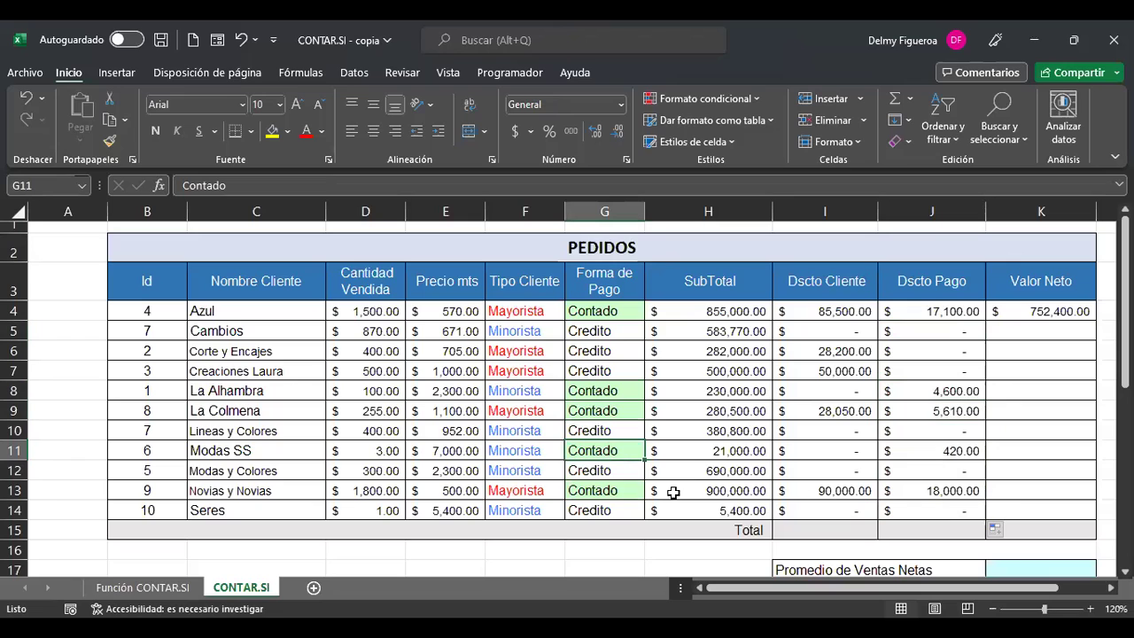
# - Check the Valor Neto formula in K4 and the Dscto Cliente and Dscto Pago entries for La Colmena and Novias y Novias
pyautogui.click(616, 491)
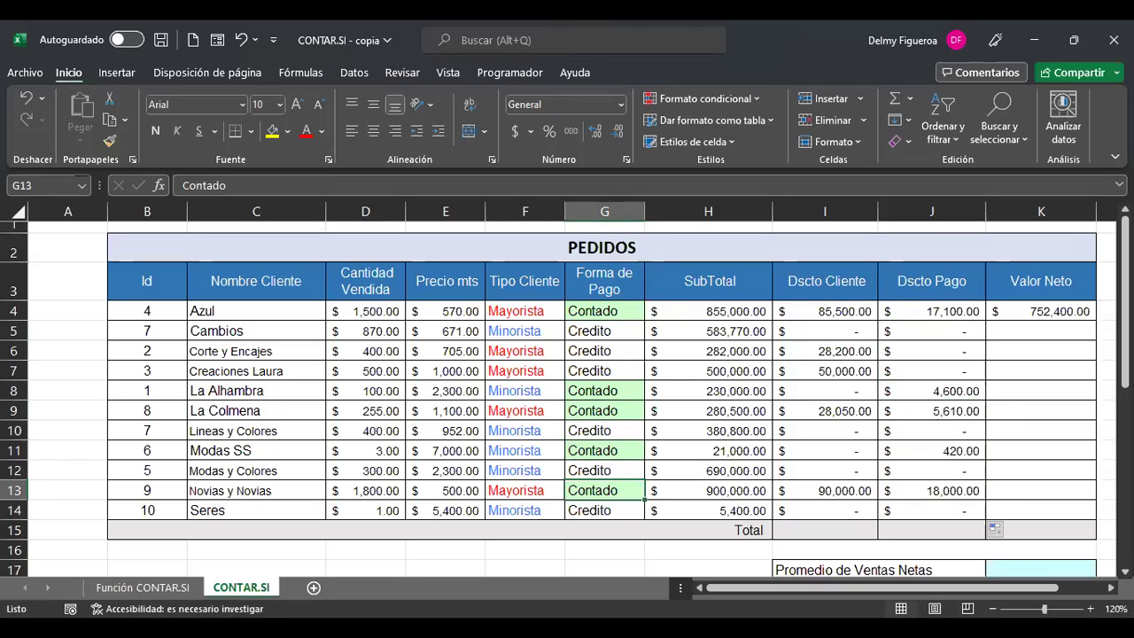
pyautogui.click(1050, 310)
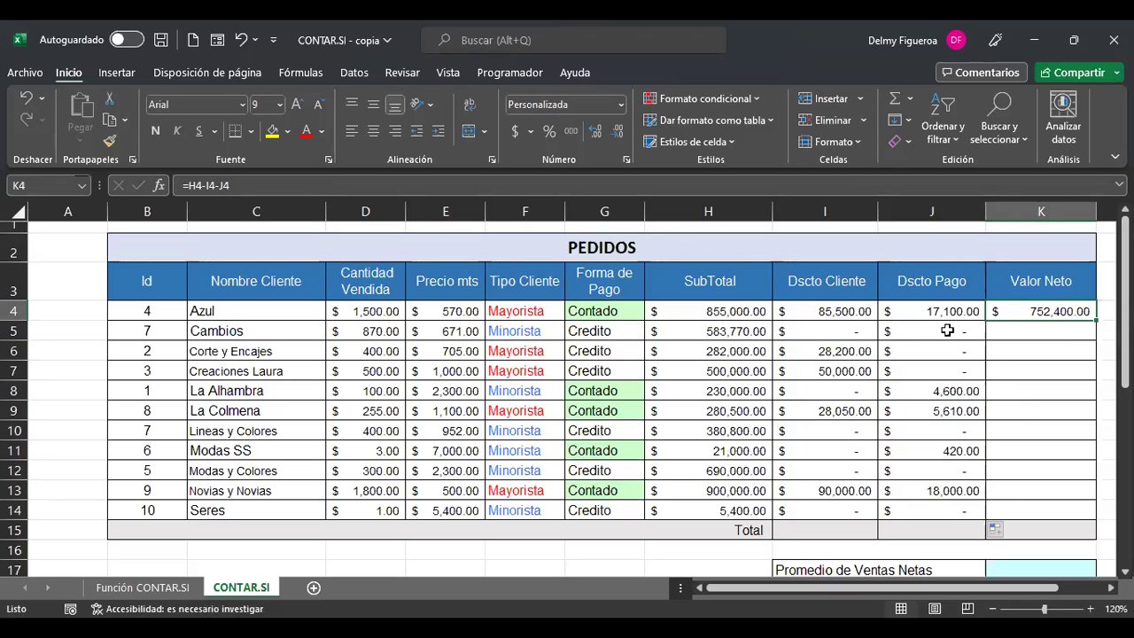
pyautogui.click(848, 412)
pyautogui.click(916, 408)
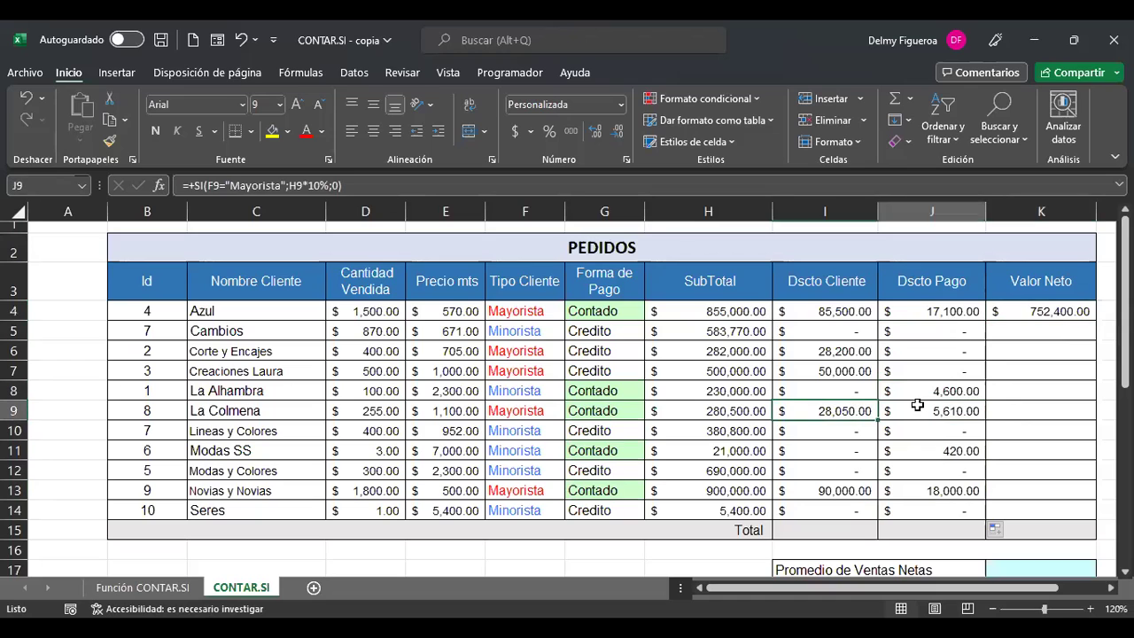
pyautogui.click(845, 493)
pyautogui.click(936, 491)
pyautogui.click(848, 411)
pyautogui.click(940, 412)
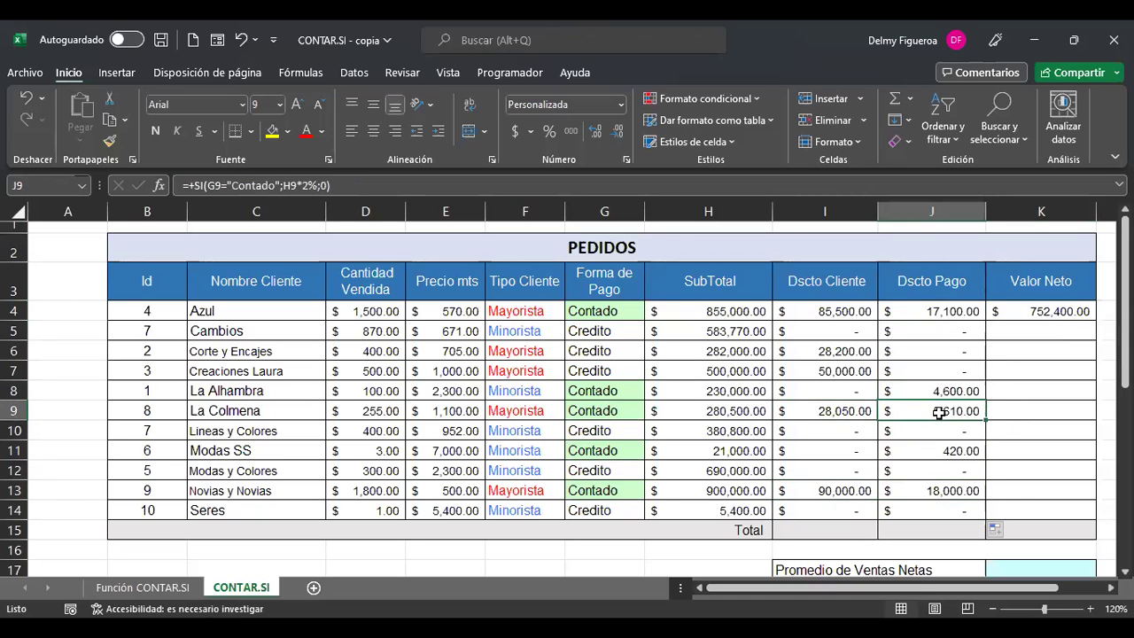
# - Enter a Valor Neto formula in K5 that subtracts both discounts from the subtotal, +H5-I5-J5
pyautogui.click(1045, 334)
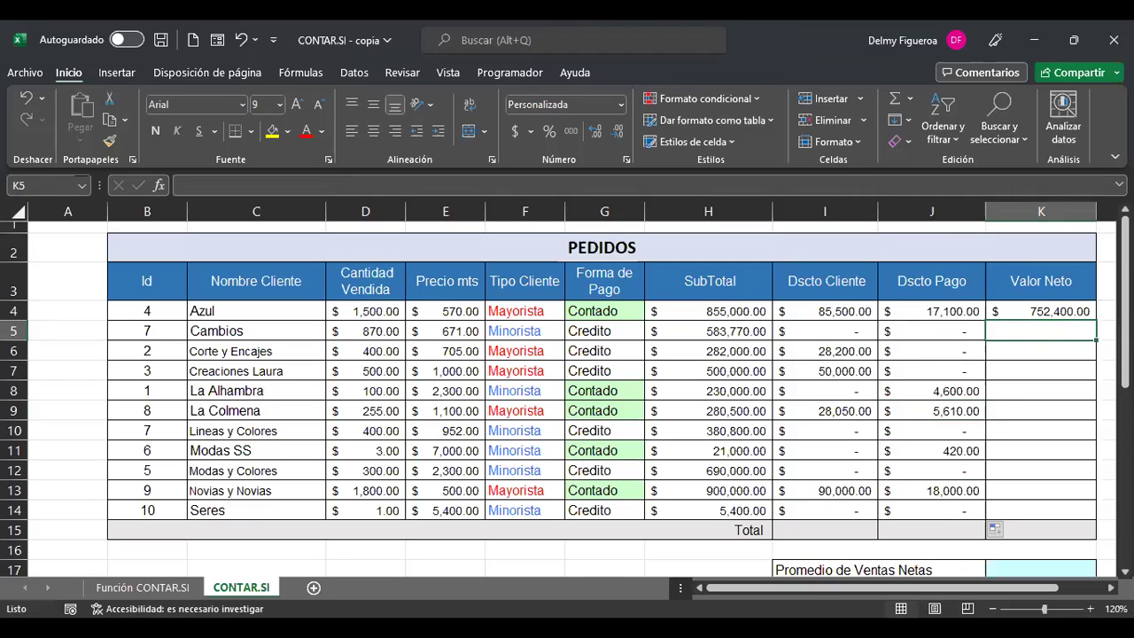
pyautogui.write('+')
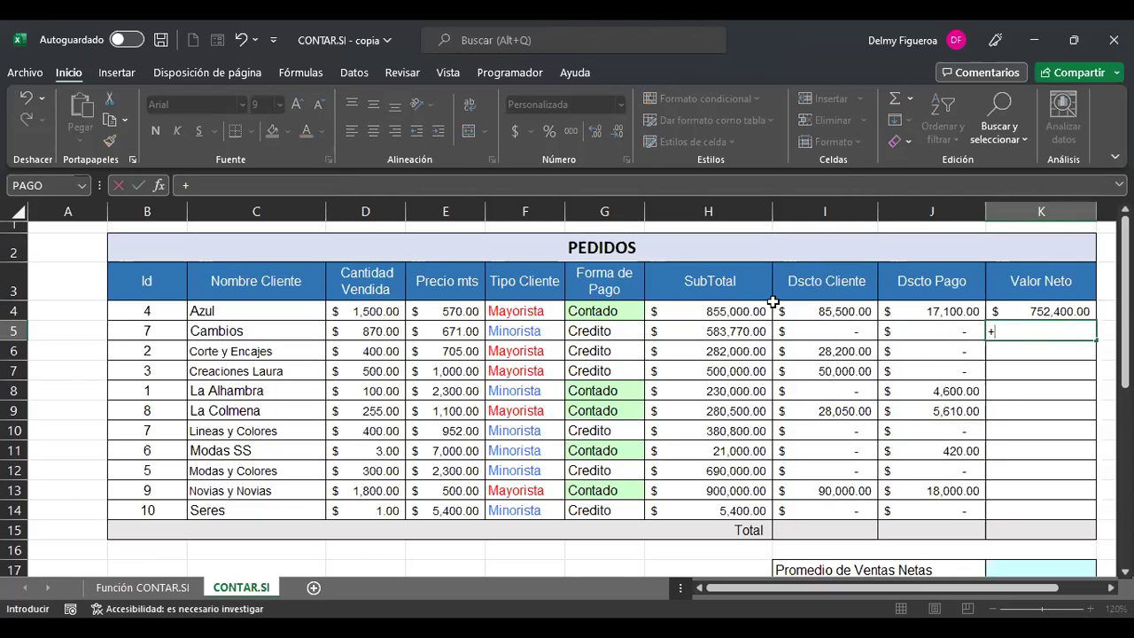
pyautogui.click(736, 331)
pyautogui.write('-')
pyautogui.click(844, 330)
pyautogui.write('-')
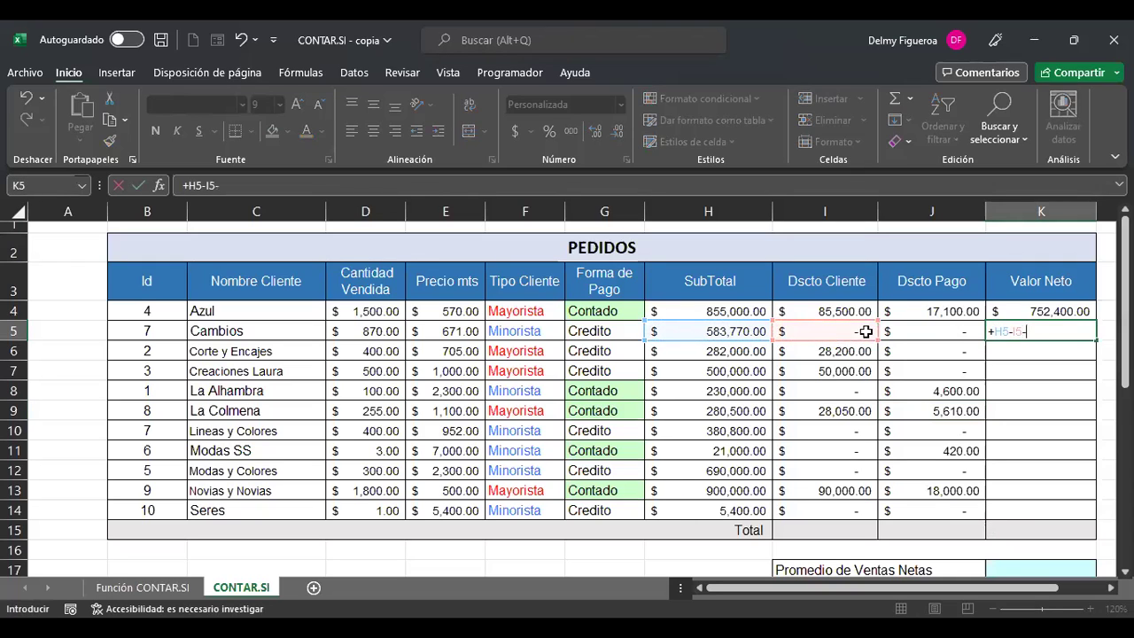
pyautogui.click(904, 331)
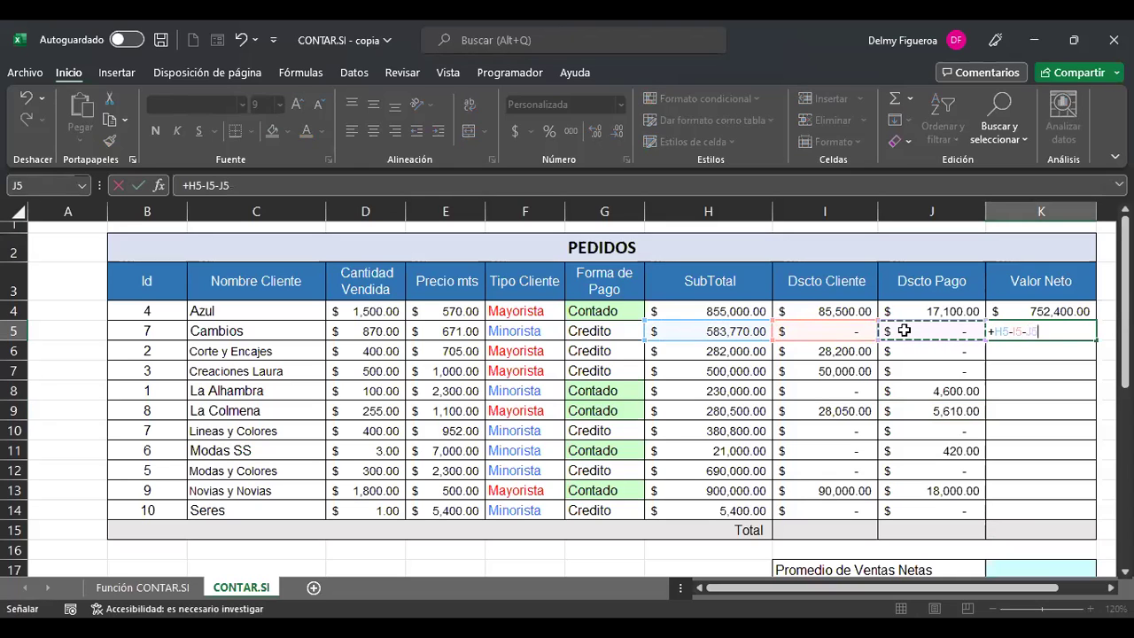
pyautogui.press('Return')
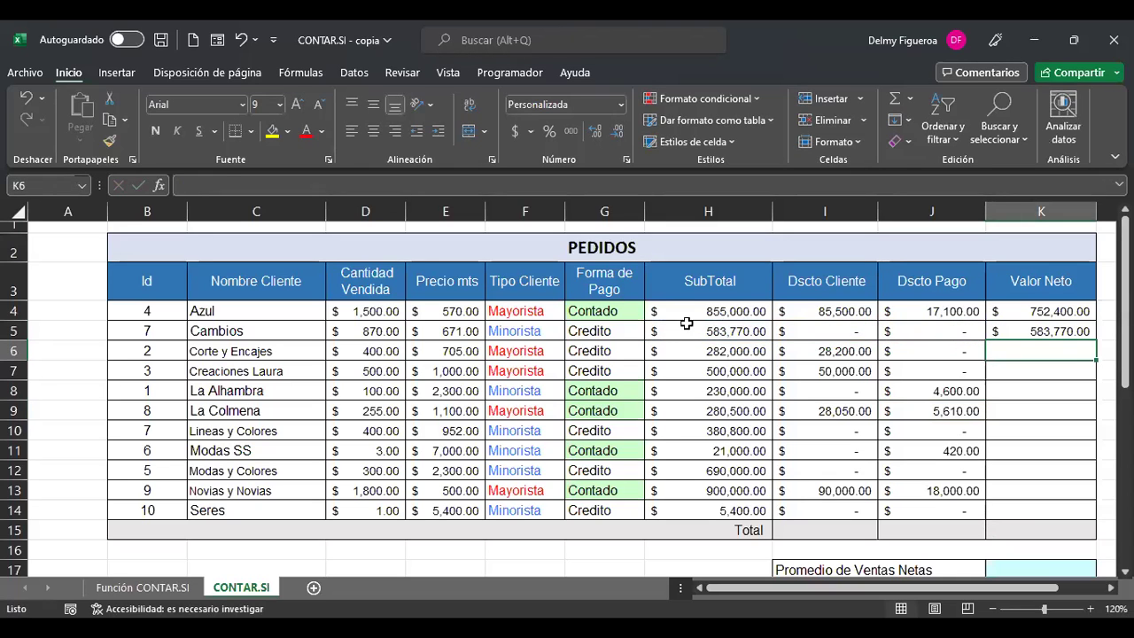
# - Copy the Valor Neto formula from K5 down through K14
pyautogui.click(1072, 329)
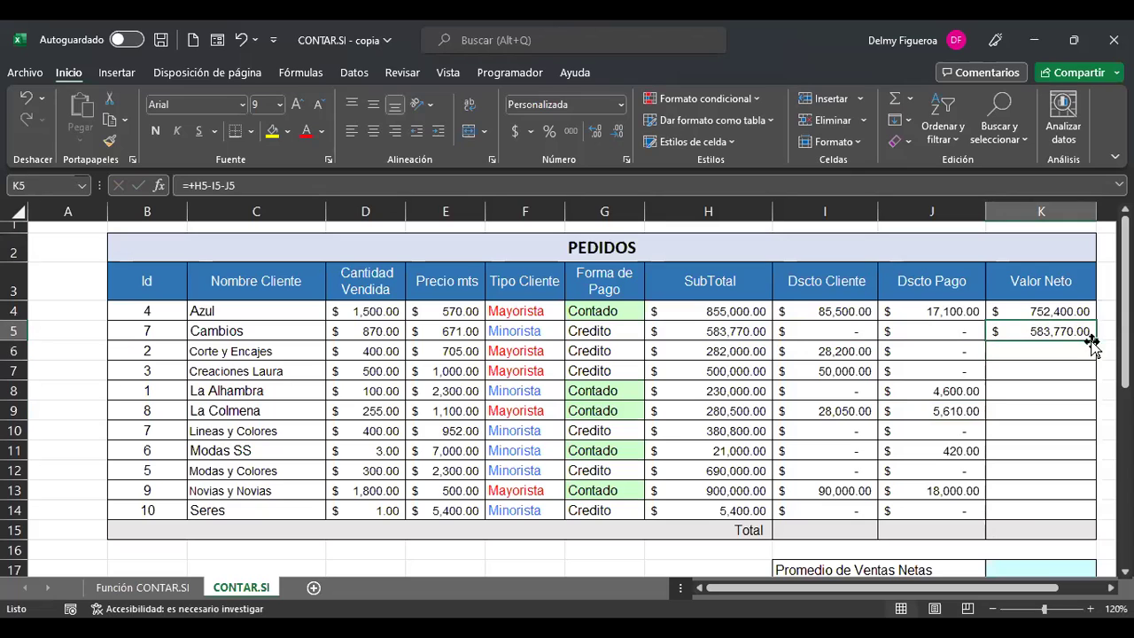
pyautogui.moveTo(1093, 341); pyautogui.dragTo(1081, 518)
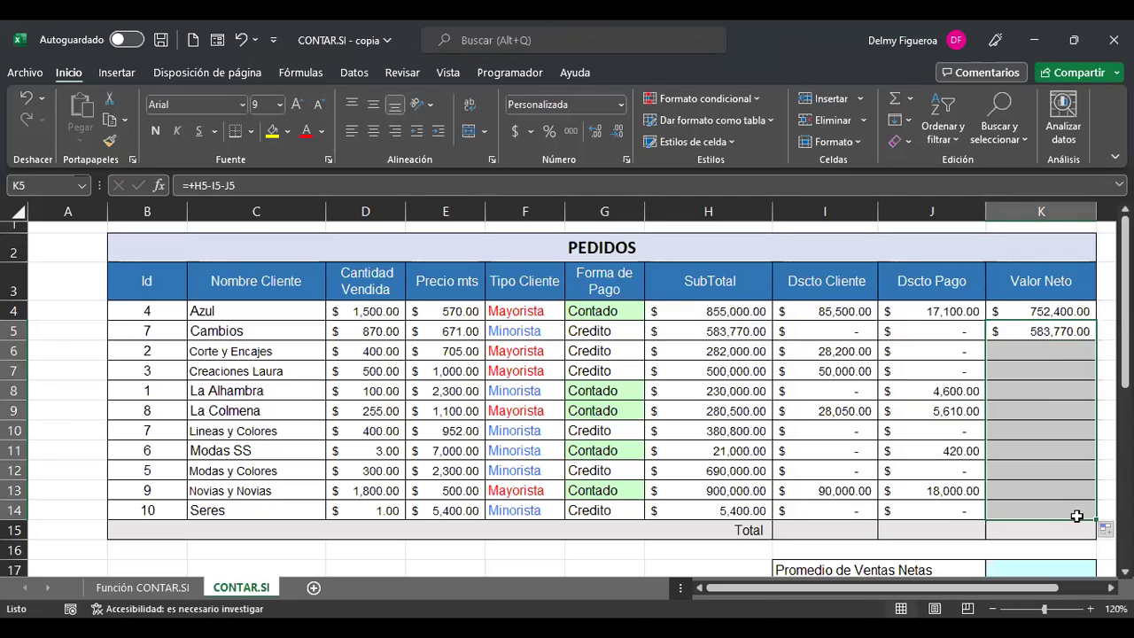
pyautogui.click(1056, 330)
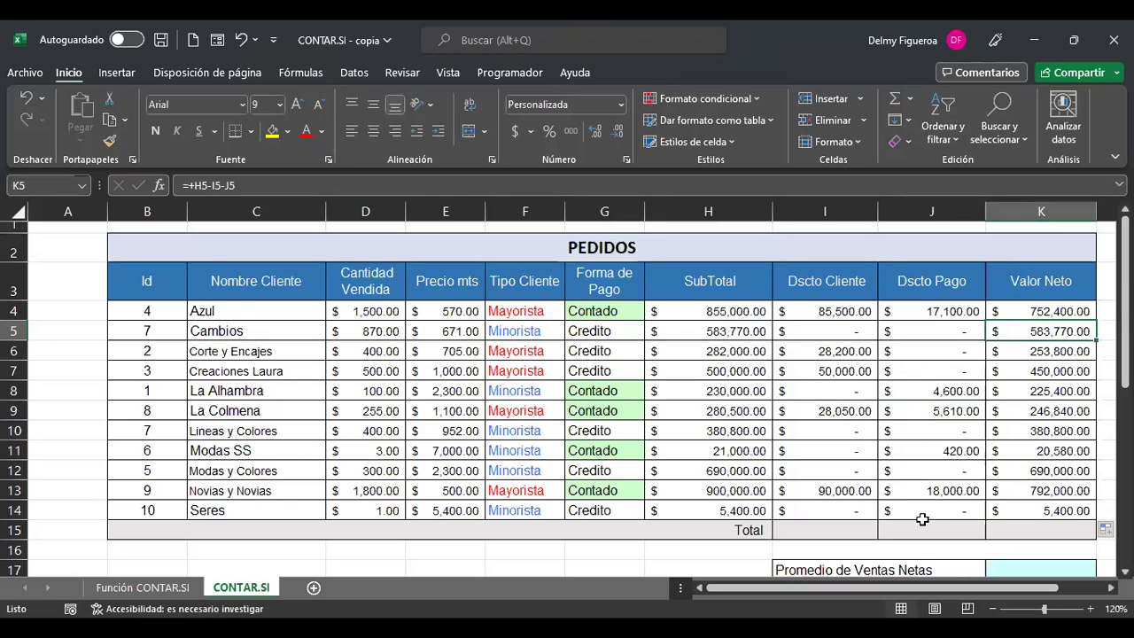
# - Total the Dscto Cliente column in I15 with SUMA over I4:I14
pyautogui.click(825, 528)
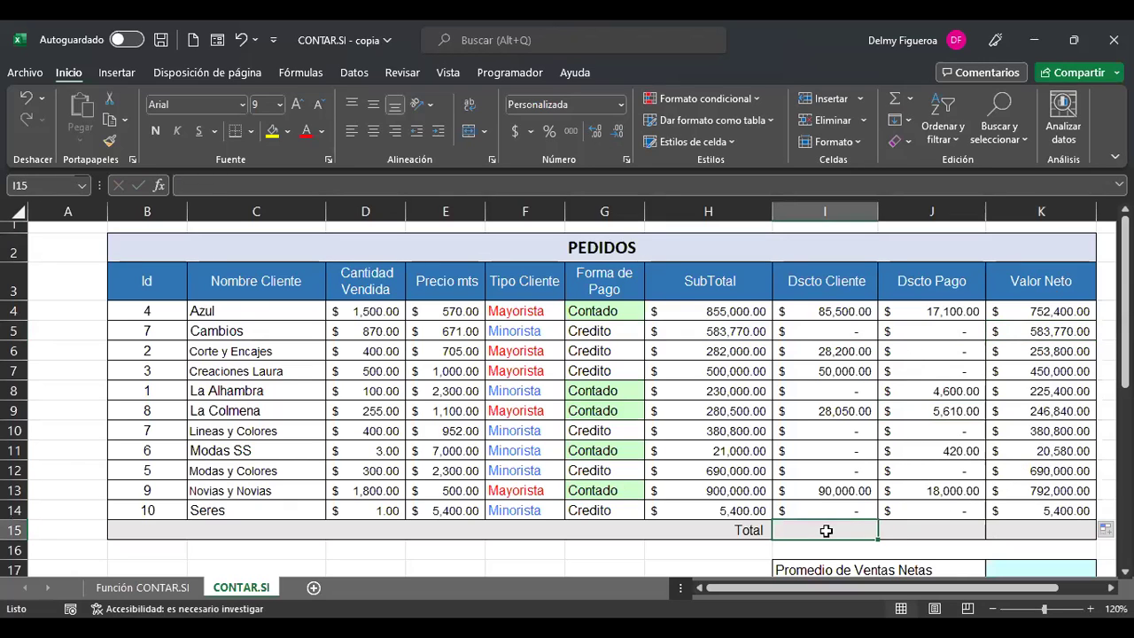
pyautogui.click(910, 98)
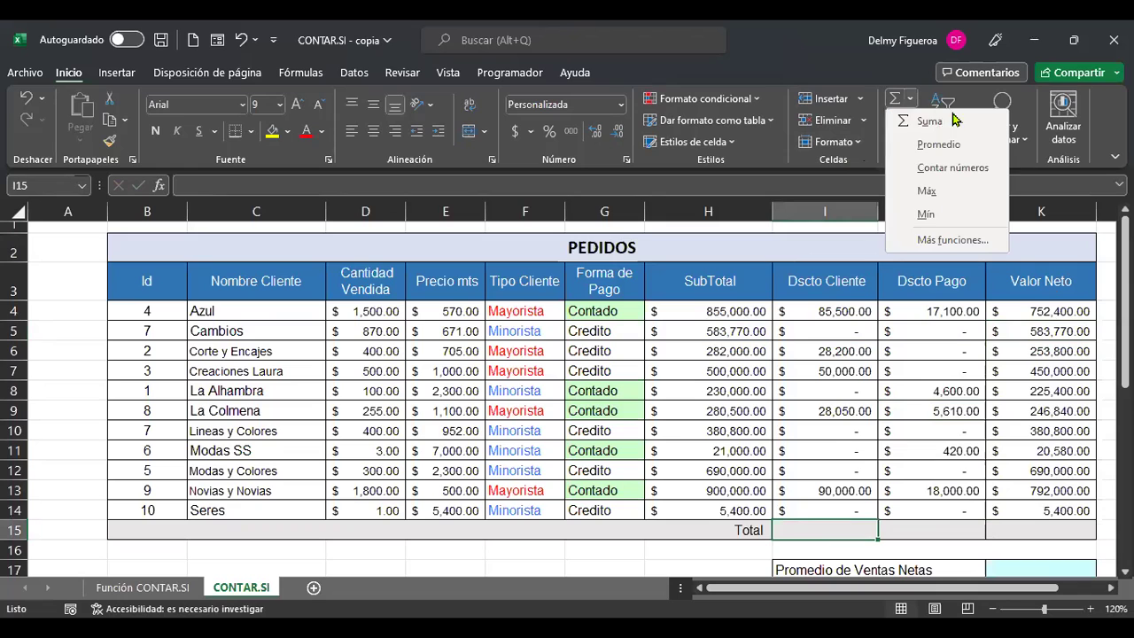
pyautogui.click(944, 127)
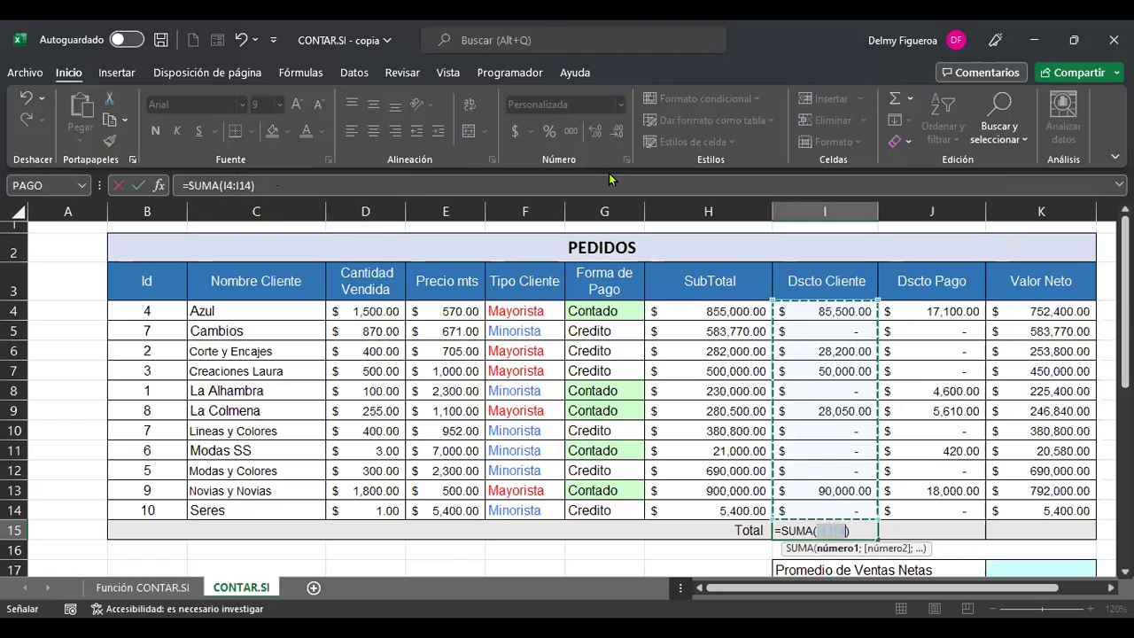
pyautogui.press('Return')
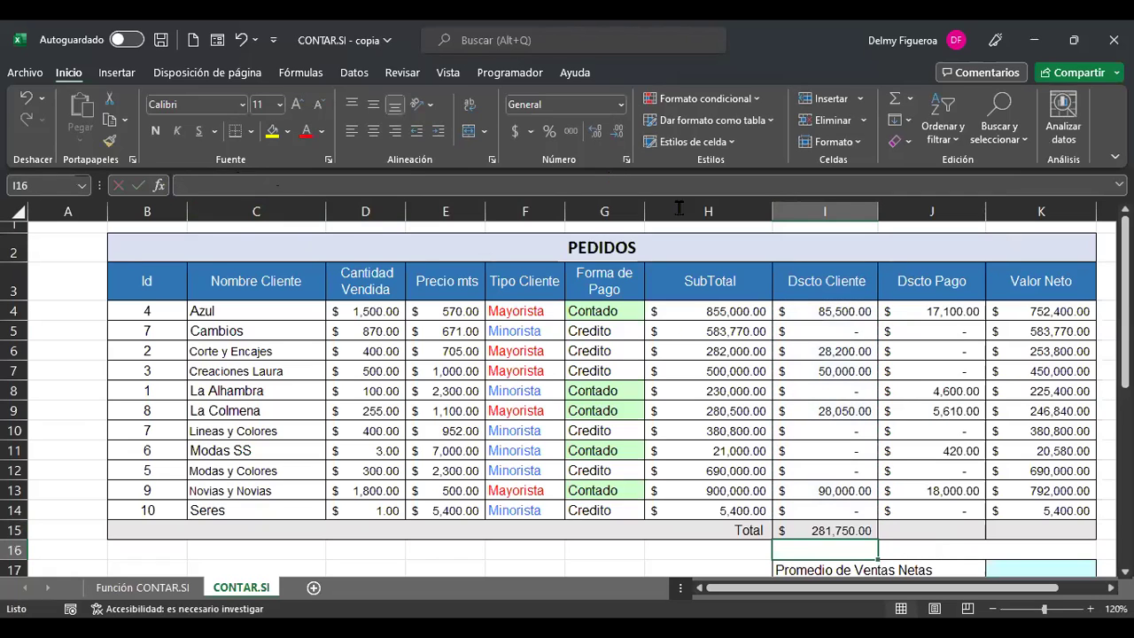
# - Copy the total formula from I15 across to J15 and K15 and check the copied sums
pyautogui.click(833, 527)
pyautogui.moveTo(877, 536); pyautogui.dragTo(1074, 541)
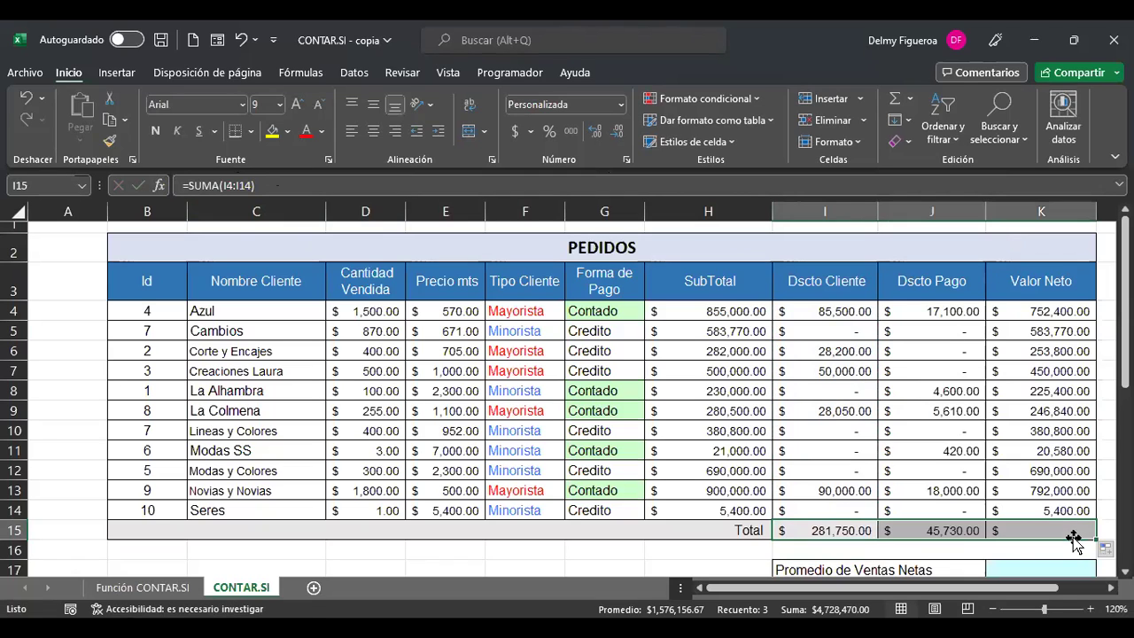
pyautogui.click(938, 532)
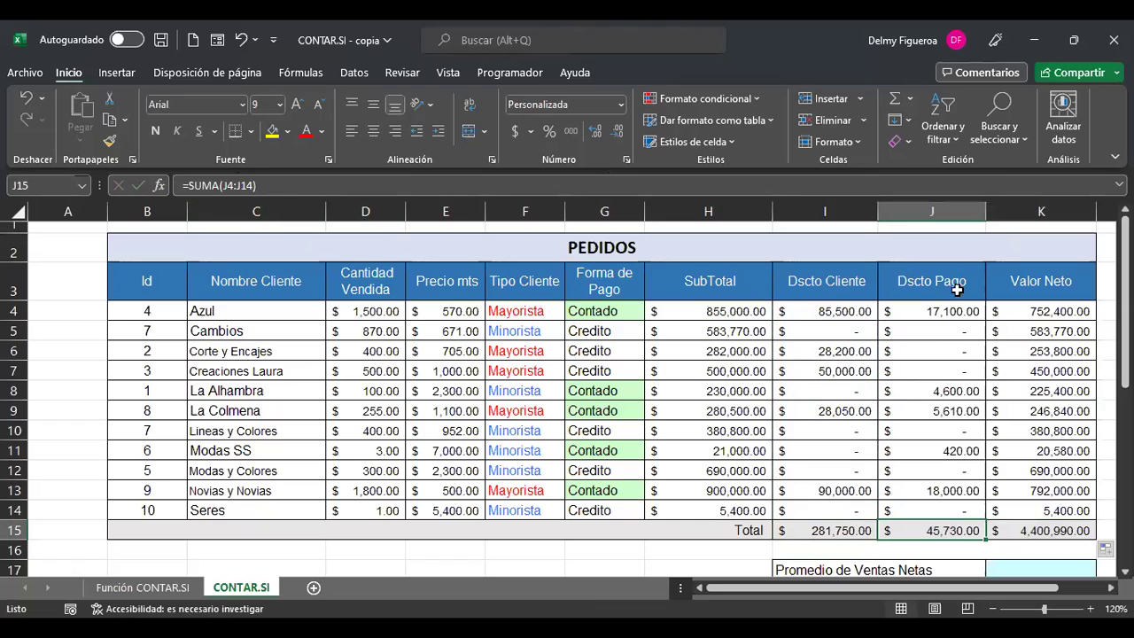
pyautogui.click(1059, 532)
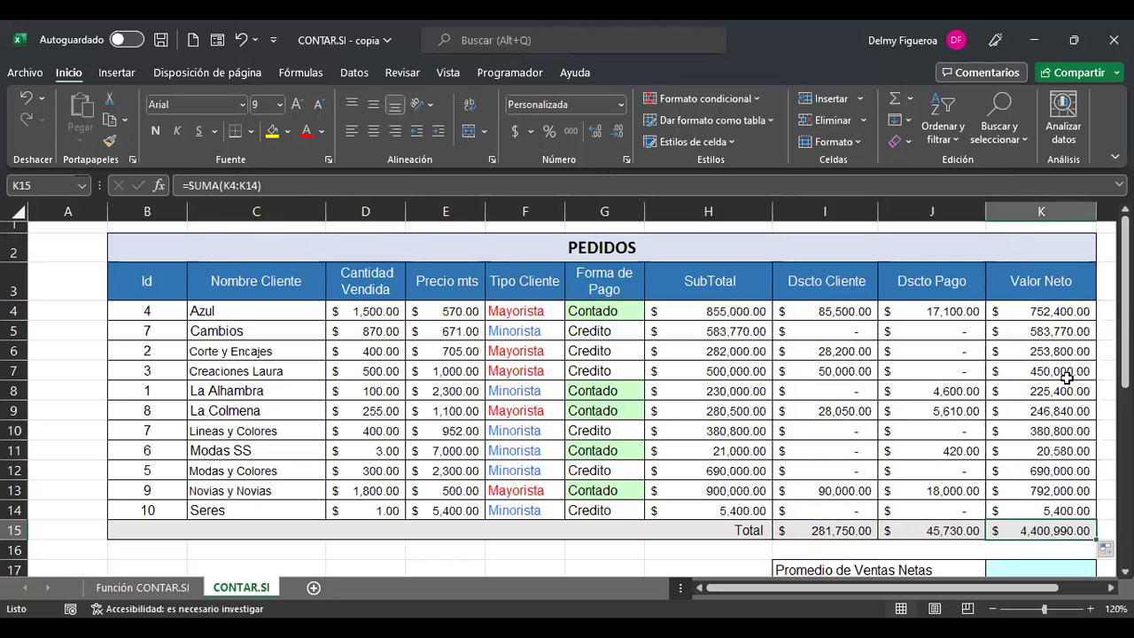
# - Review the summary rows below the totals and examine the average of the Valor Neto range K4:K14
pyautogui.scroll(-1, 1019, 435)
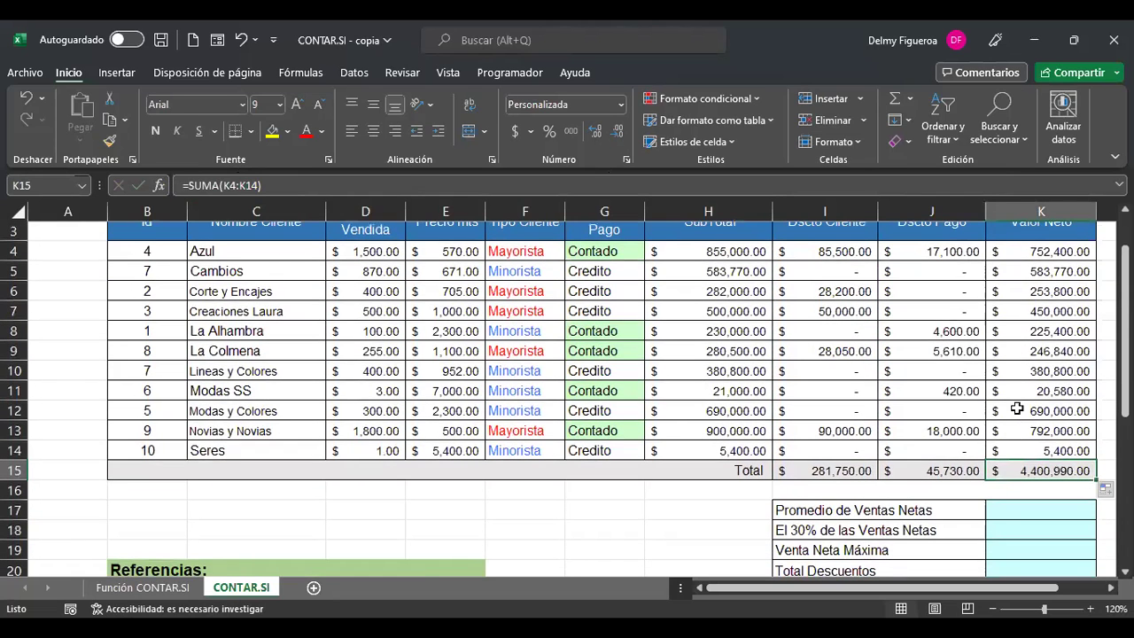
pyautogui.scroll(-3, 1017, 409)
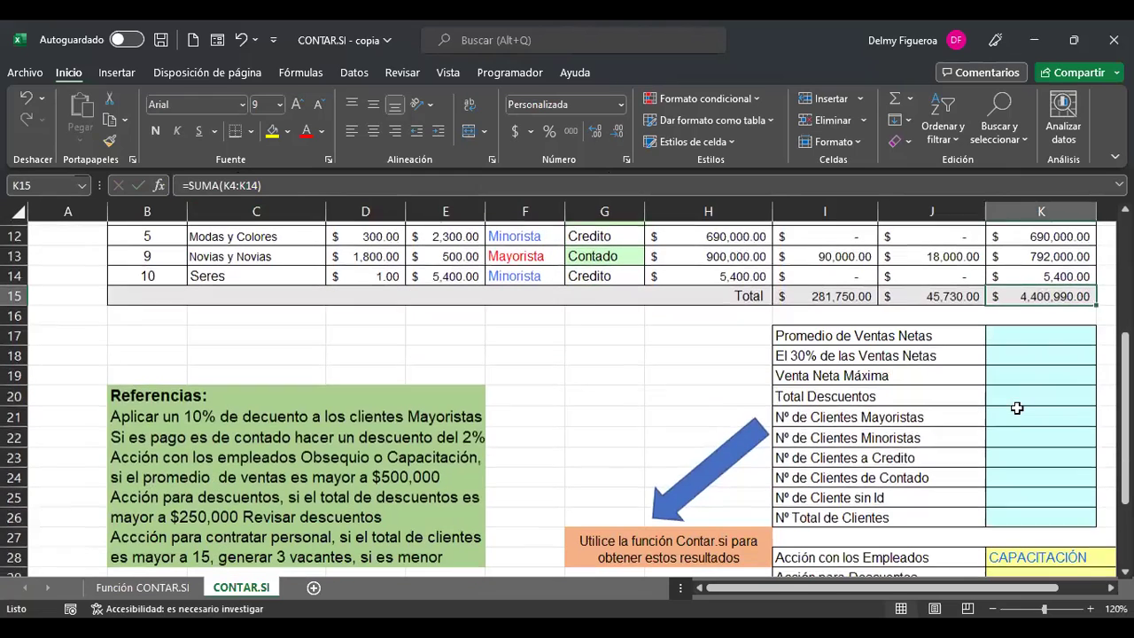
pyautogui.click(1053, 333)
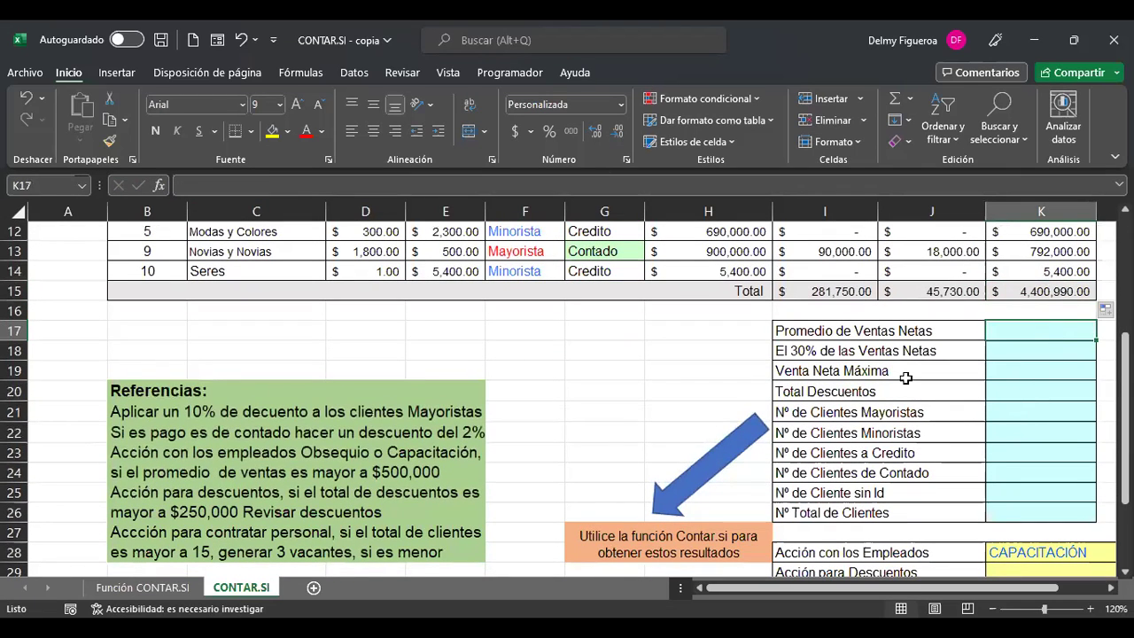
pyautogui.scroll(3, 906, 378)
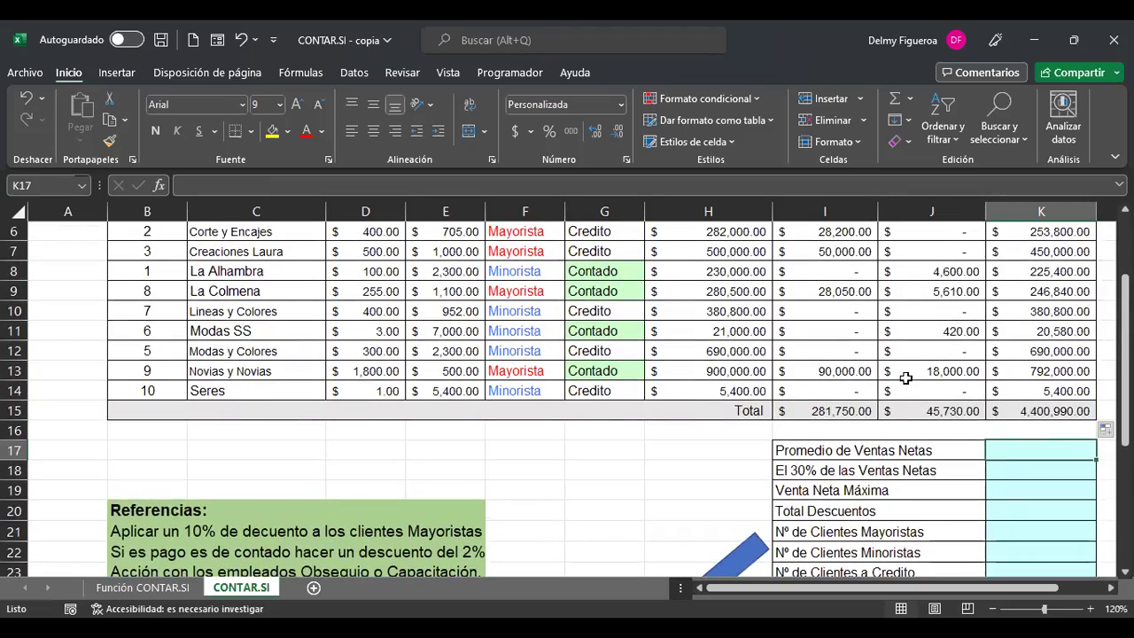
pyautogui.click(1070, 470)
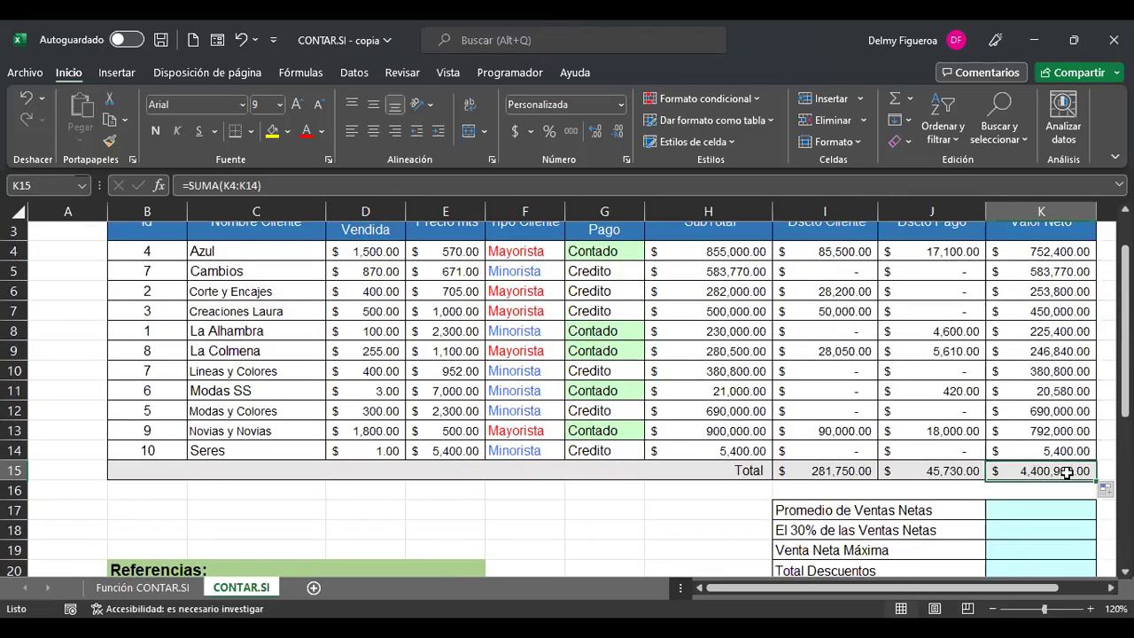
pyautogui.scroll(1, 1070, 465)
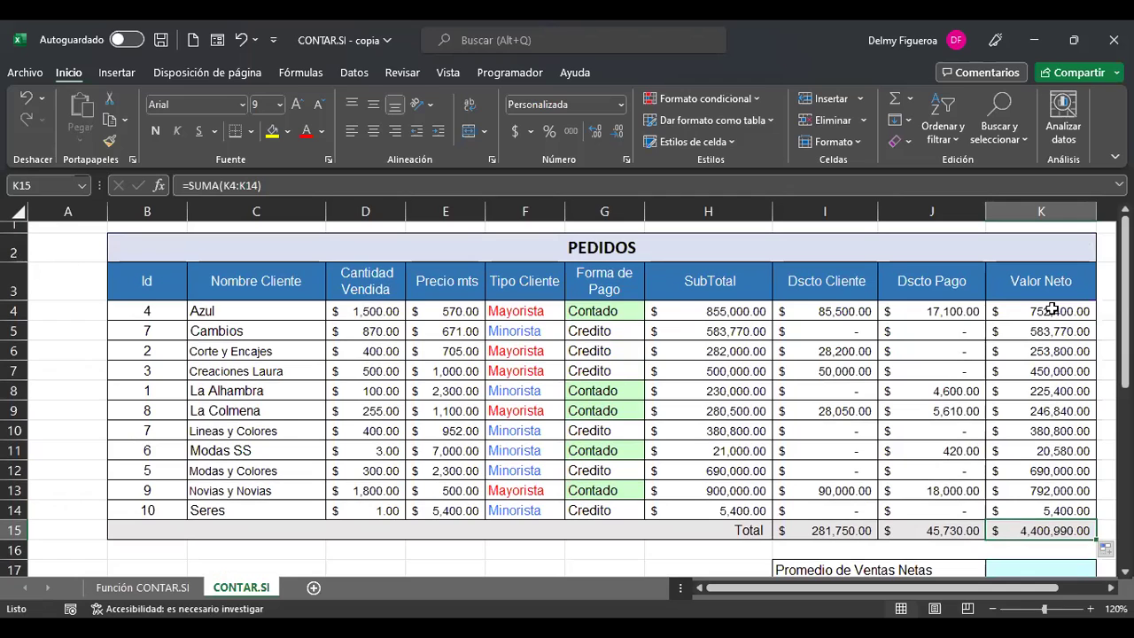
pyautogui.moveTo(1065, 312); pyautogui.dragTo(1064, 513)
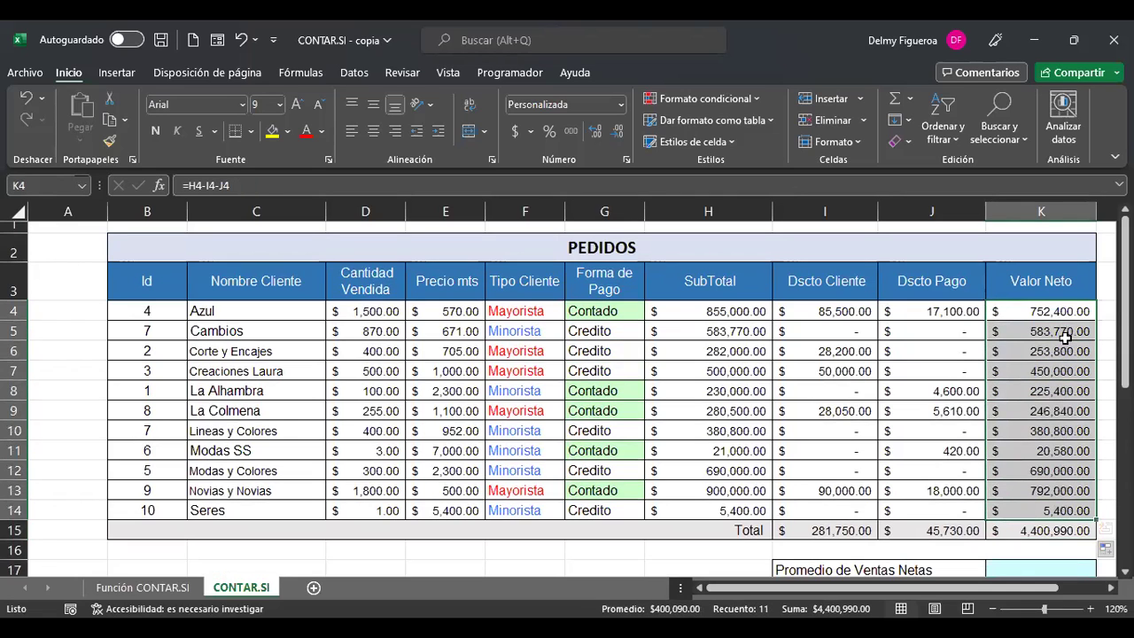
# - Calculate Promedio de Ventas Netas in K17 with PROMEDIO over the net values K4:K14
pyautogui.scroll(-2, 1005, 514)
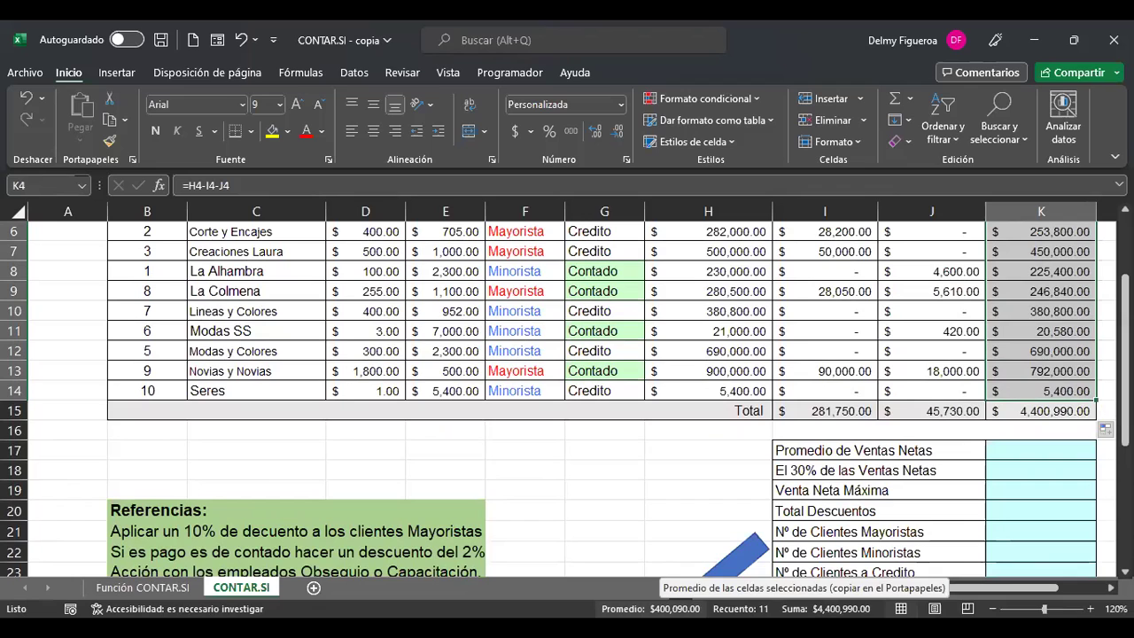
pyautogui.click(1010, 453)
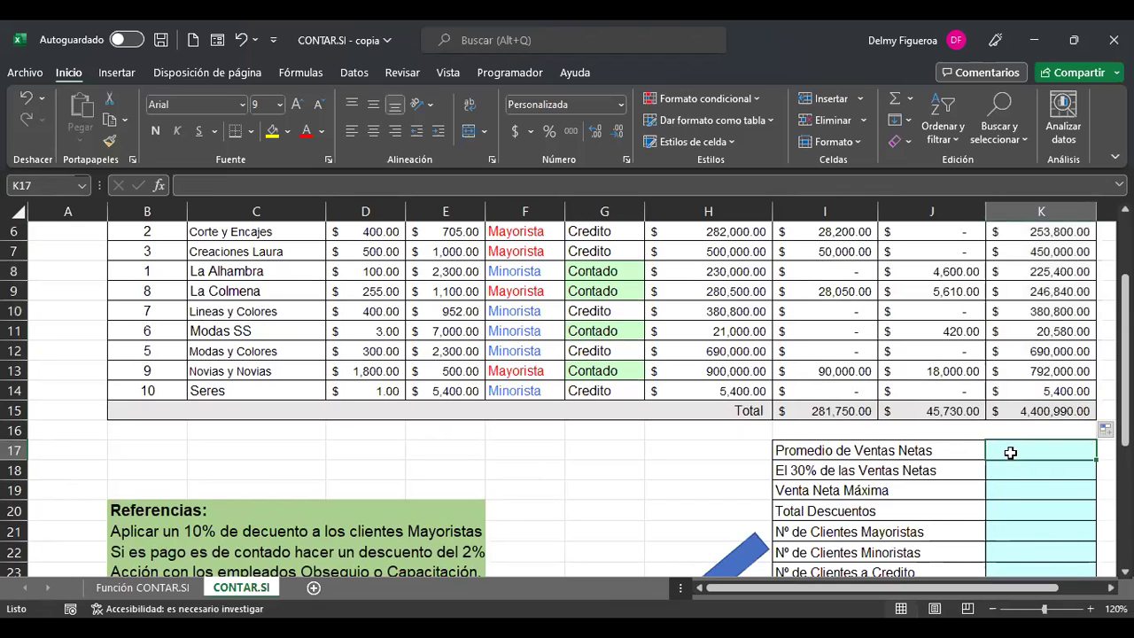
pyautogui.write('+')
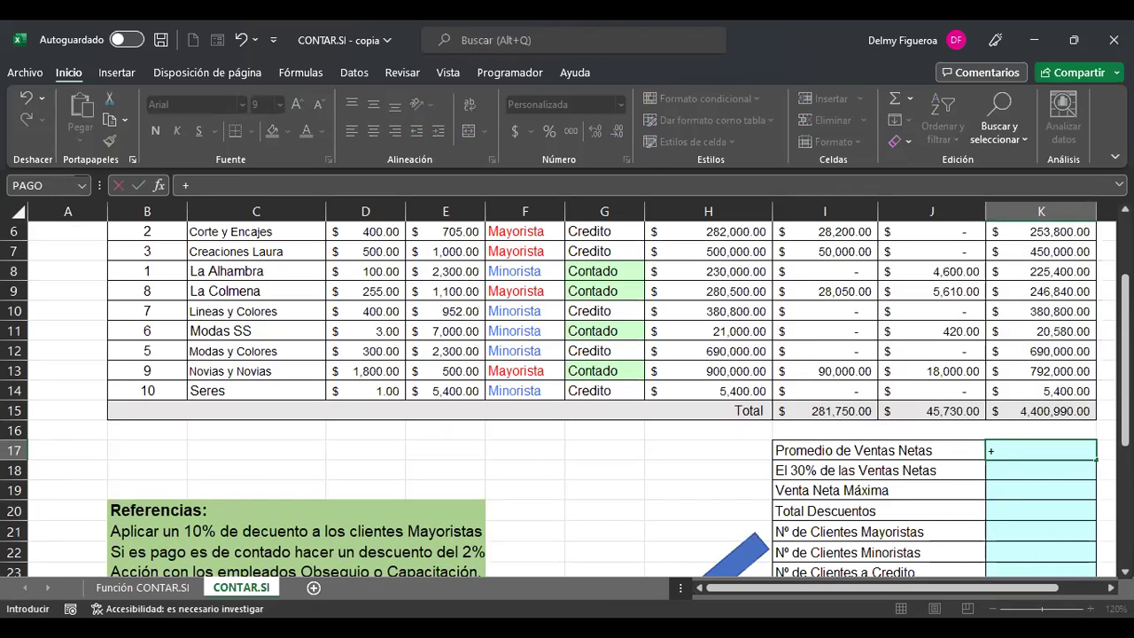
pyautogui.write('prome')
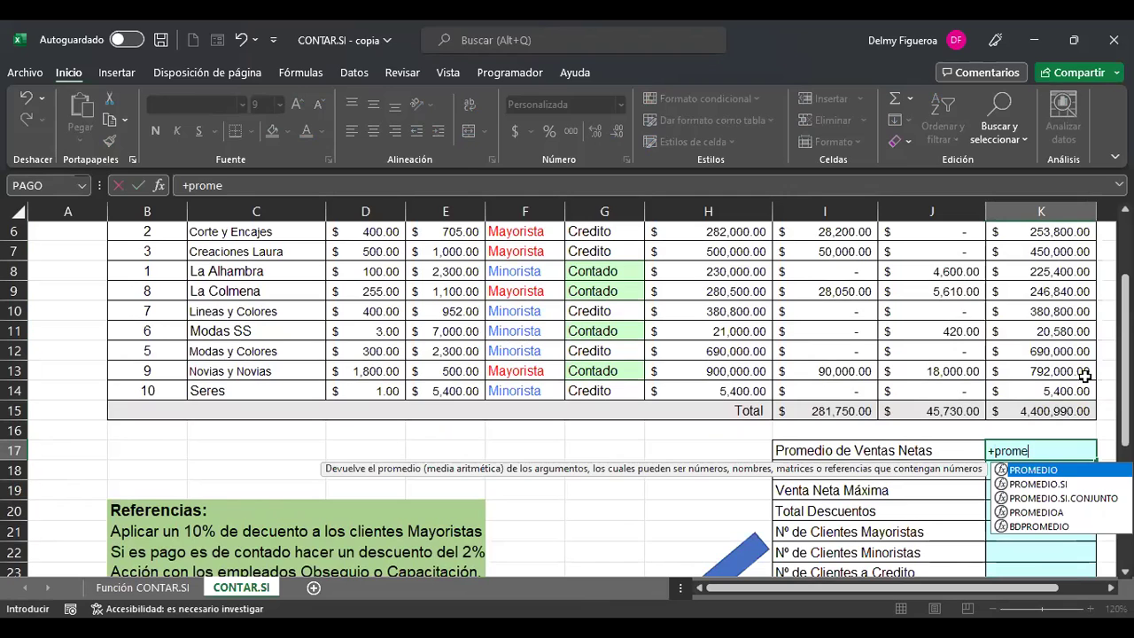
pyautogui.doubleClick(1059, 473)
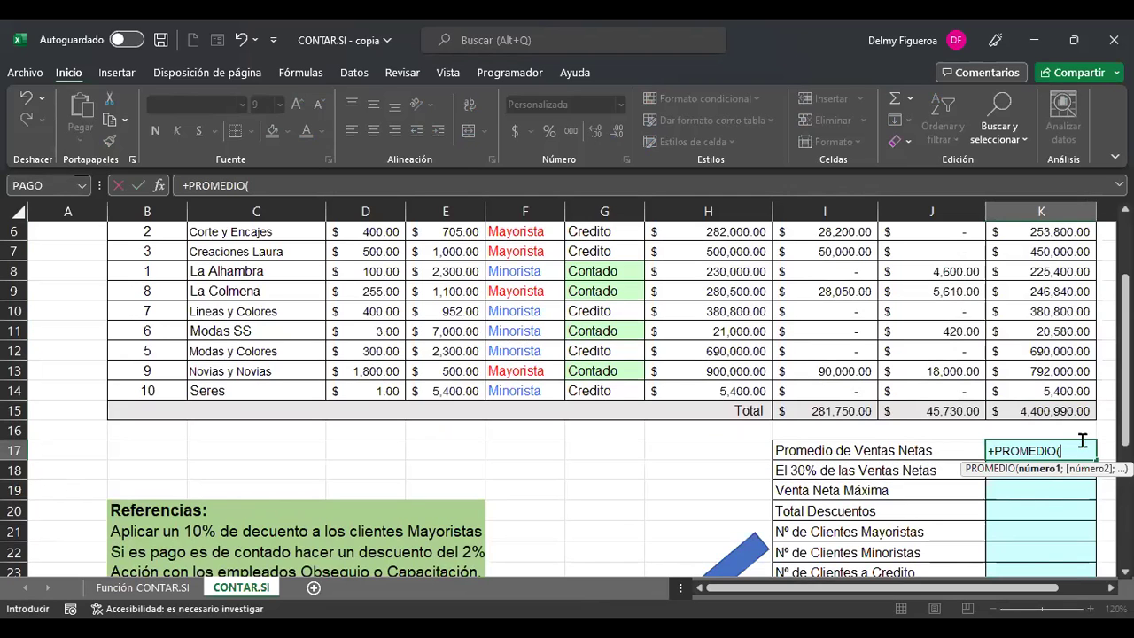
pyautogui.scroll(1, 1072, 403)
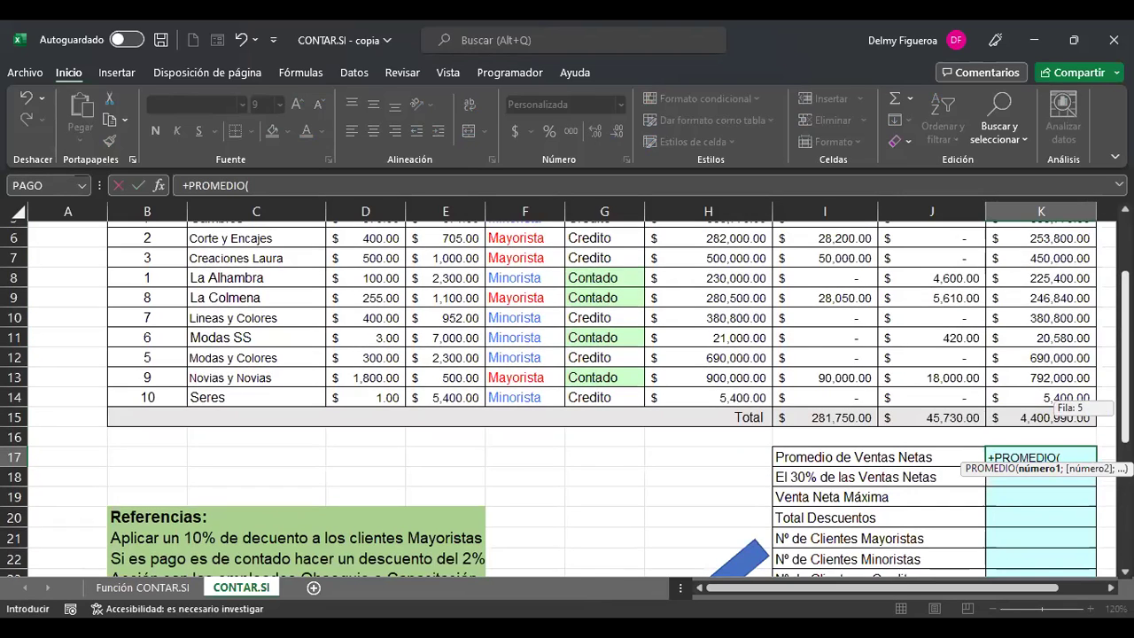
pyautogui.scroll(1, 1072, 403)
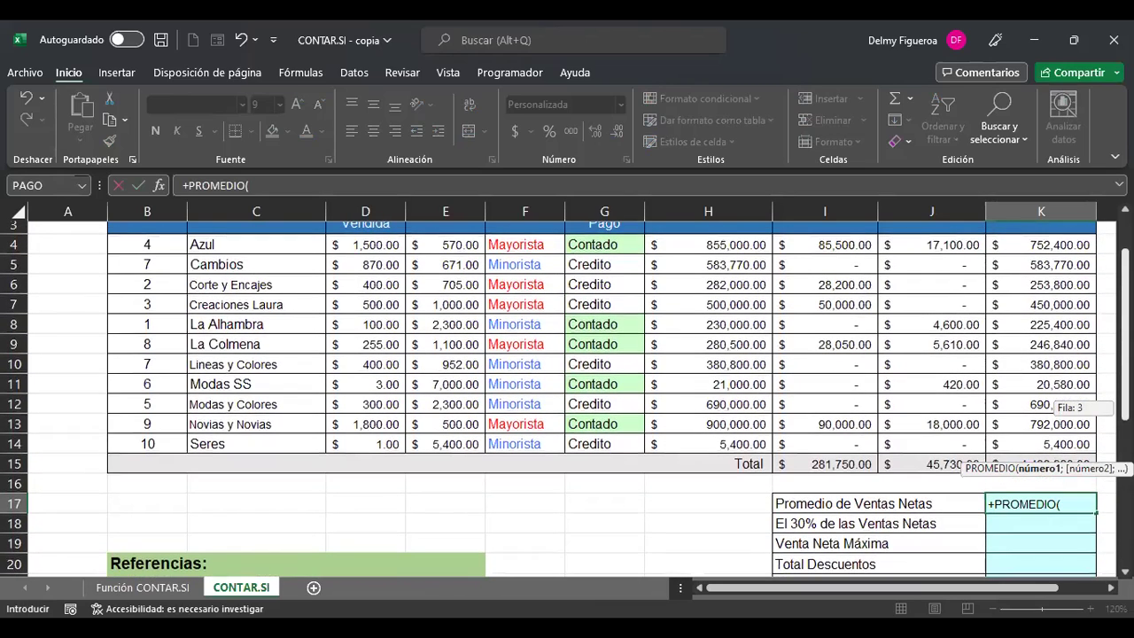
pyautogui.moveTo(1057, 245); pyautogui.dragTo(1056, 439)
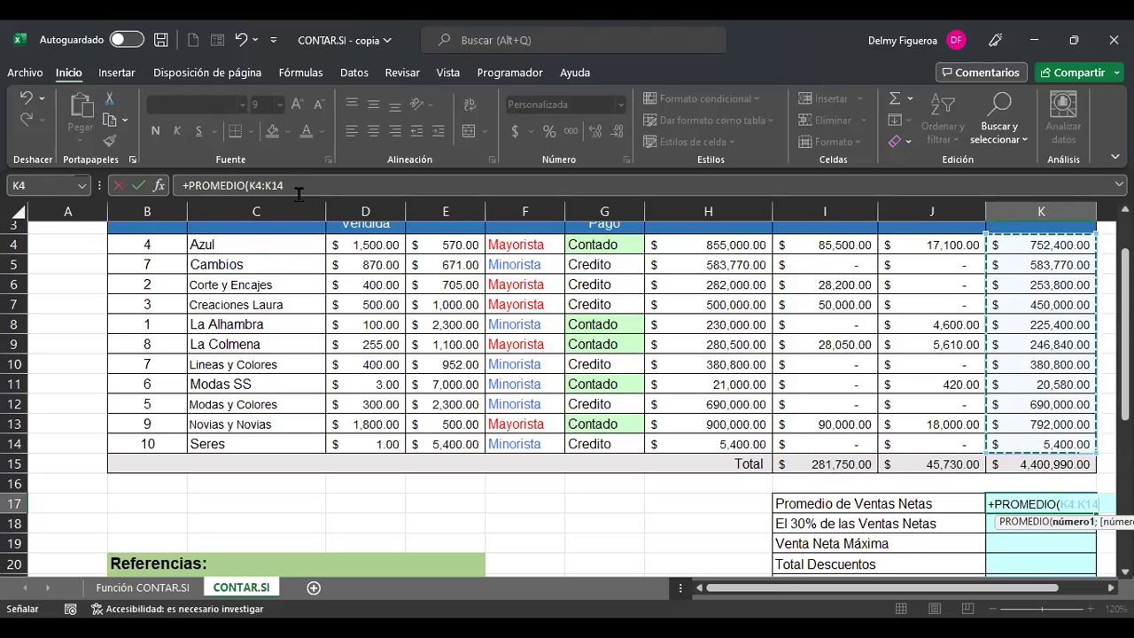
pyautogui.press('Return')
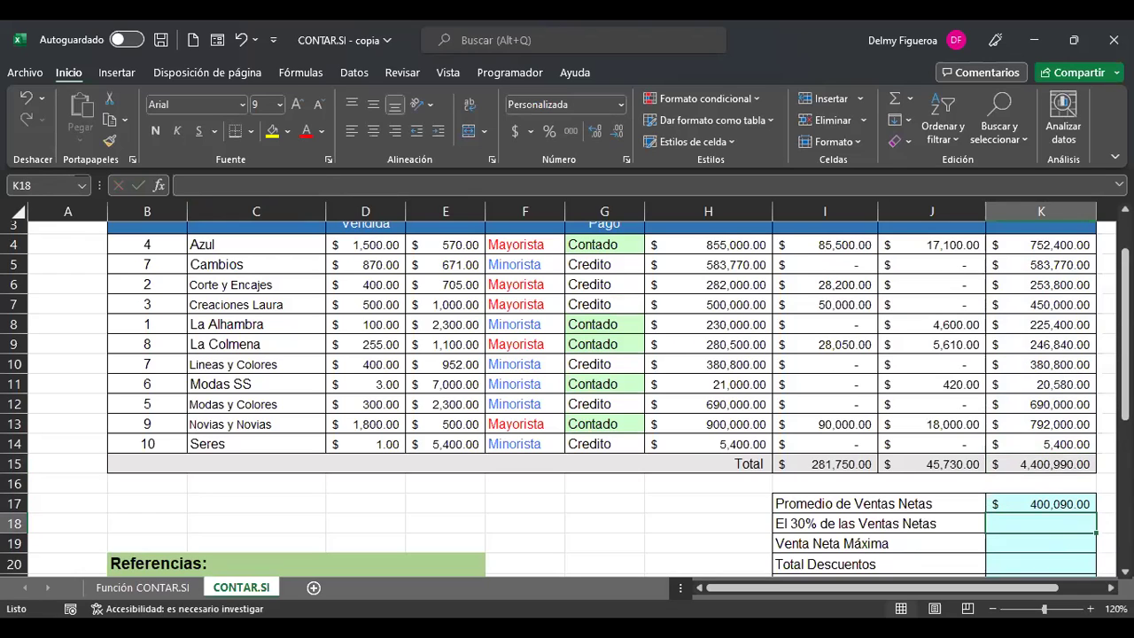
# - Calculate El 30% de las Ventas Netas in K18 by multiplying the net value total K15 by 30%
pyautogui.write('+')
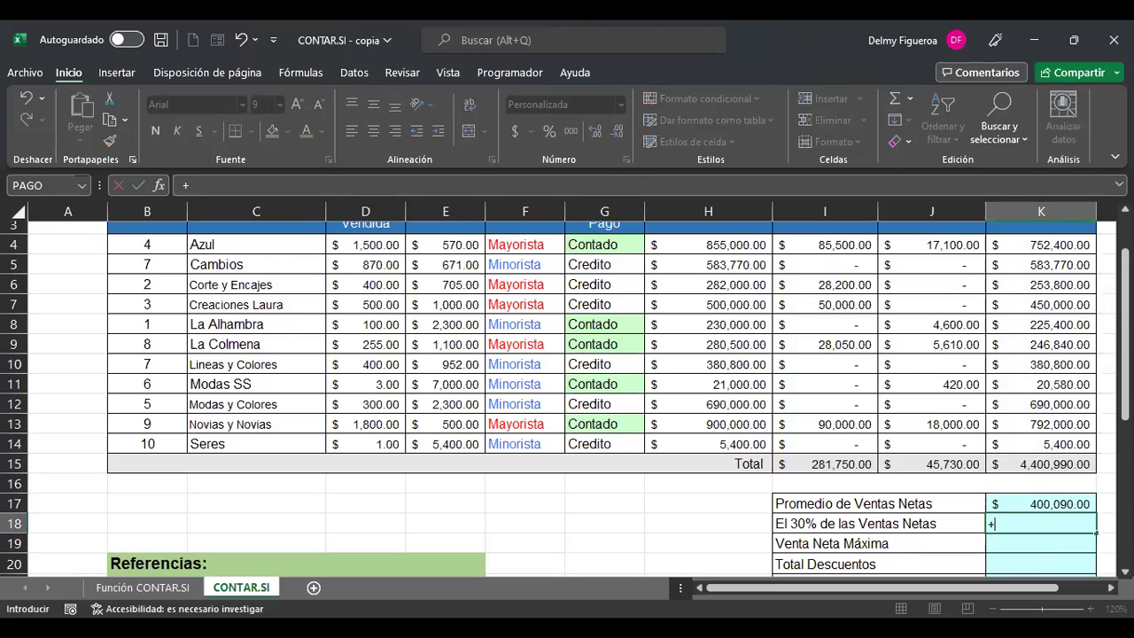
pyautogui.click(1055, 464)
pyautogui.write('*')
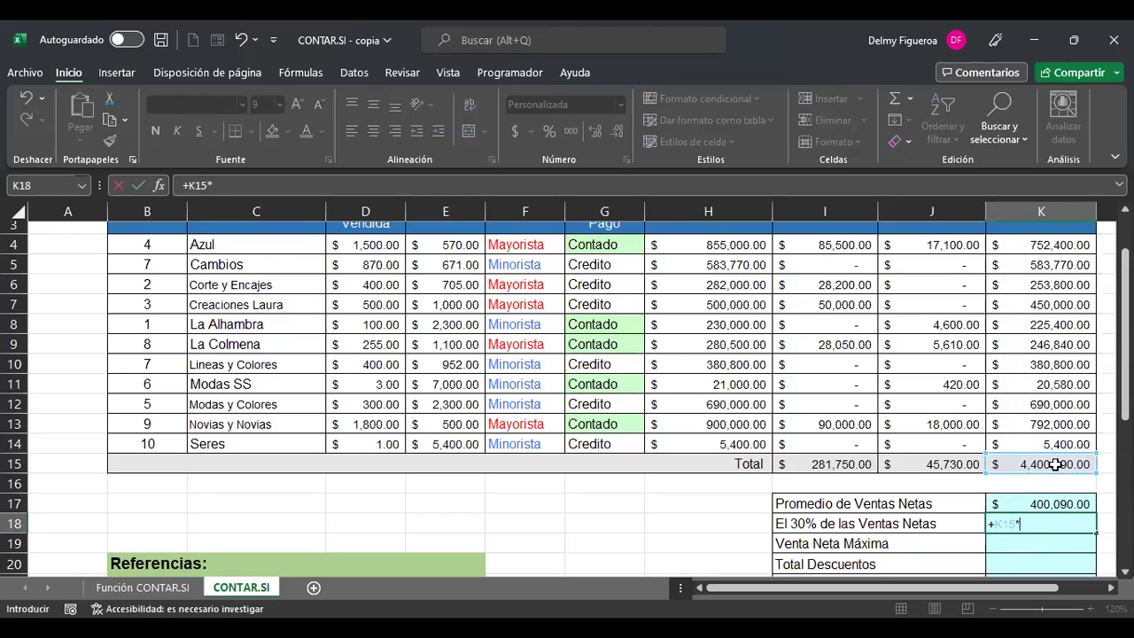
pyautogui.write('30%')
pyautogui.press('Return')
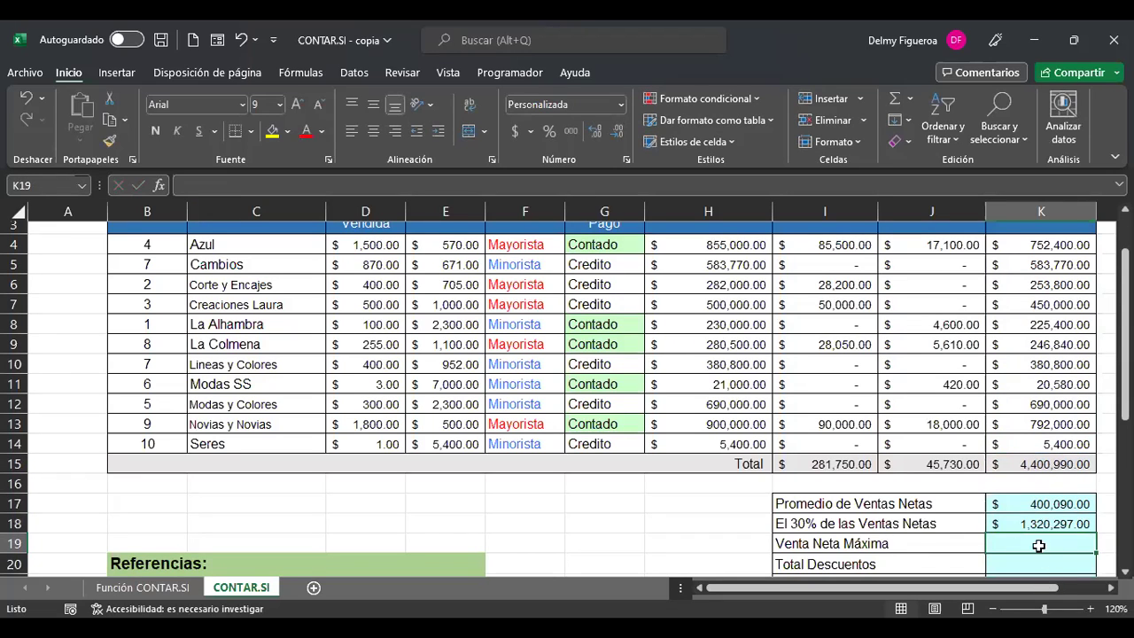
# - Calculate Venta Neta Máxima in K19 with MAX over the net values K4:K14
pyautogui.click(911, 99)
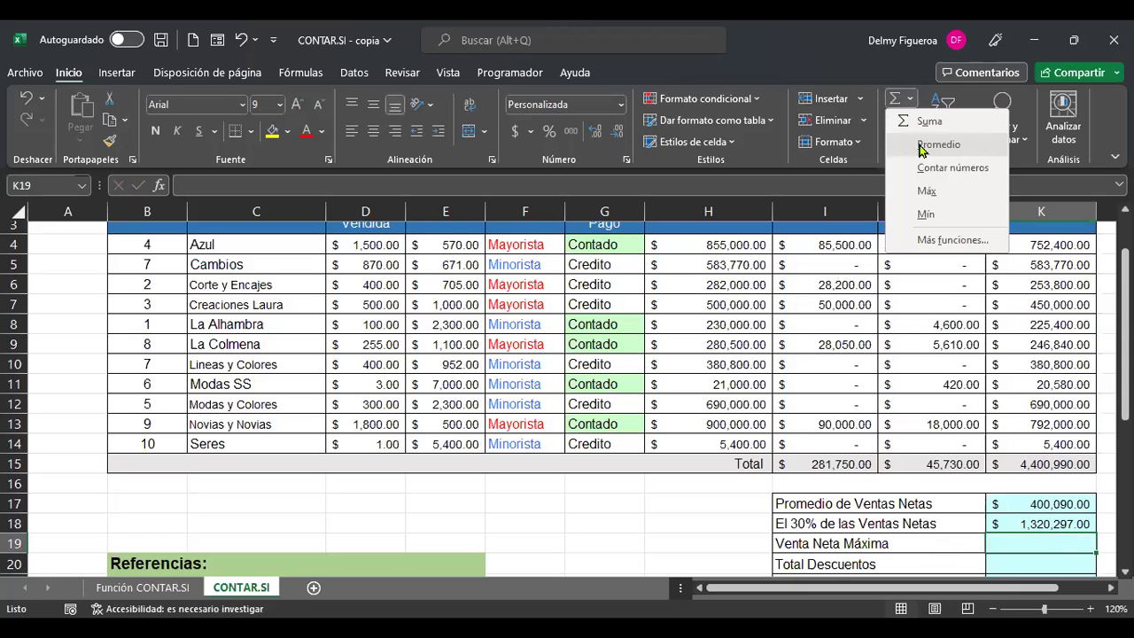
pyautogui.click(938, 192)
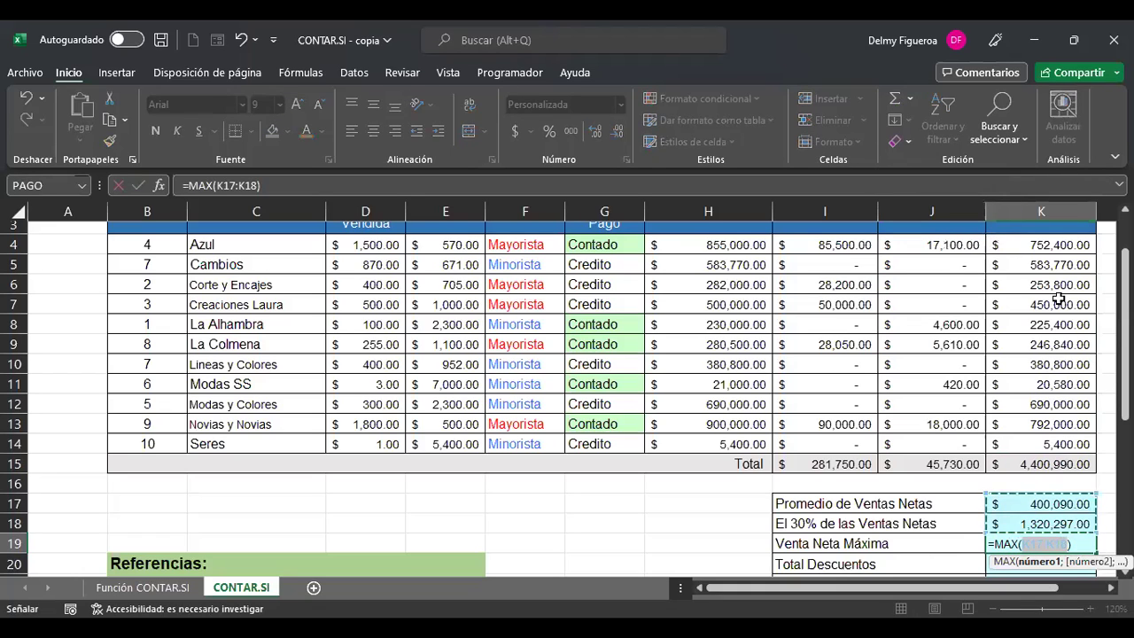
pyautogui.click(1059, 245)
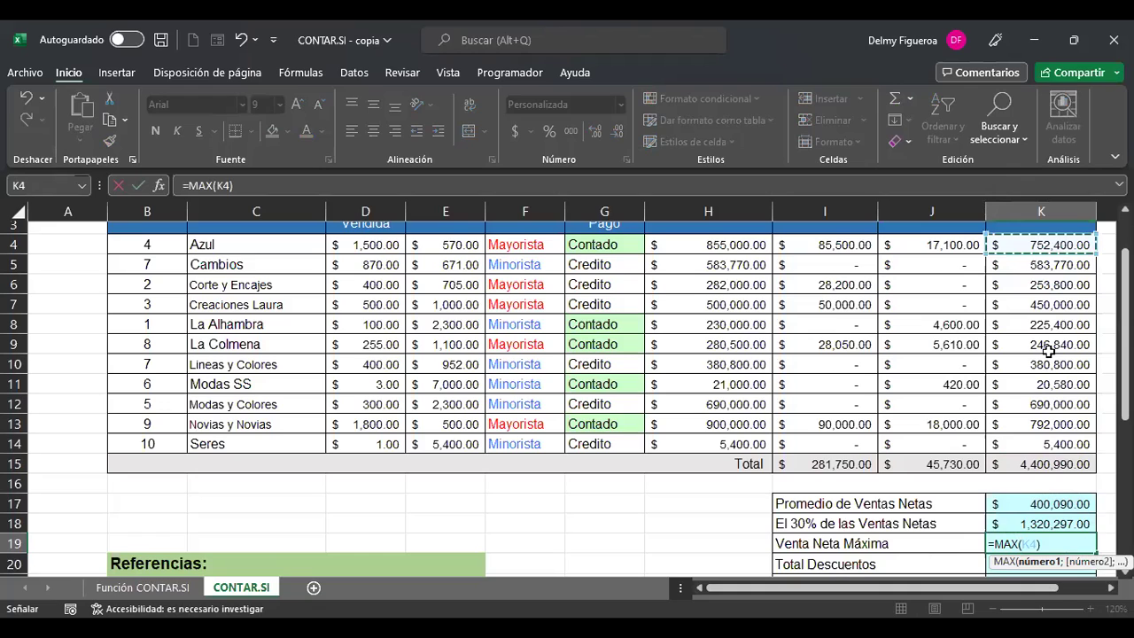
pyautogui.keyDown('shift'); pyautogui.click(1051, 439); pyautogui.keyUp('shift')
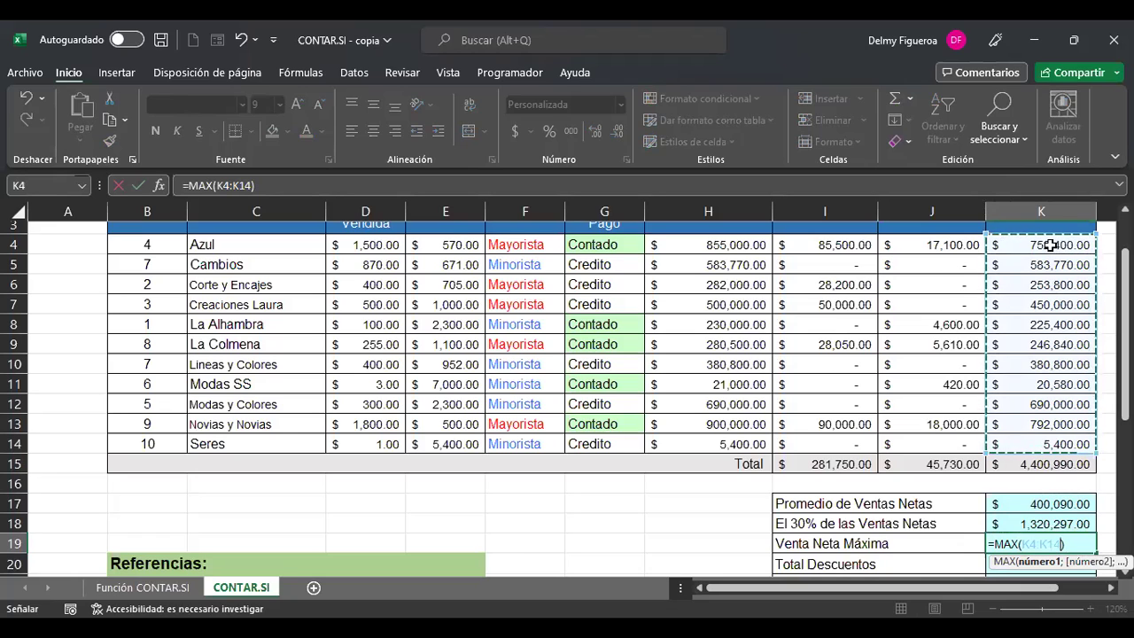
pyautogui.press('Return')
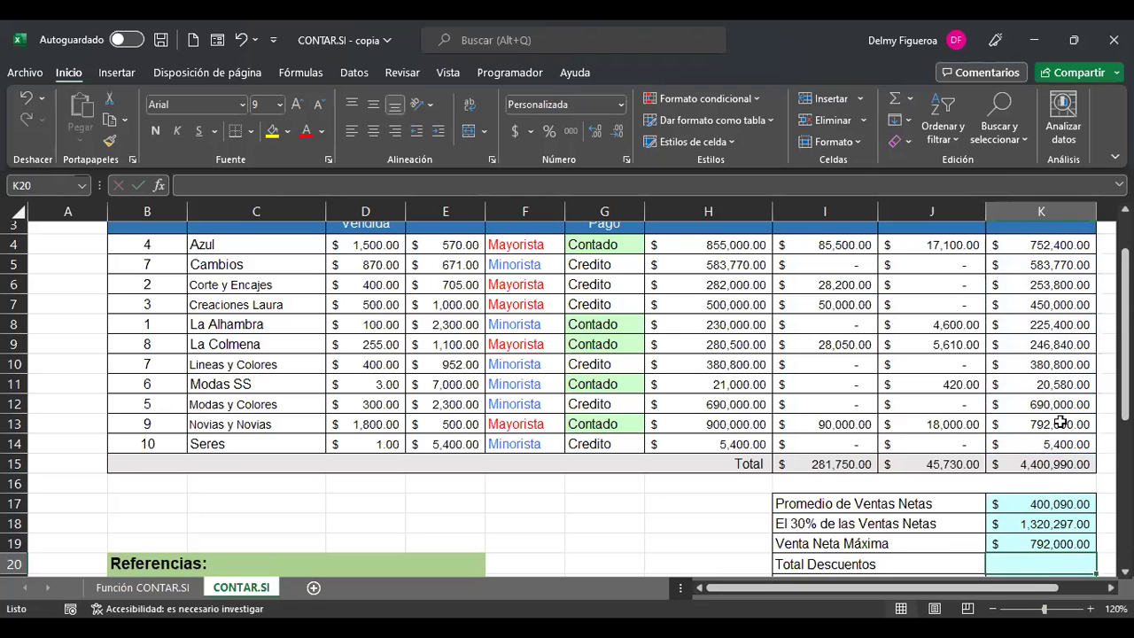
# - Calculate Total Descuentos in K20 by adding the discount totals I15 and J15
pyautogui.scroll(1, 1023, 405)
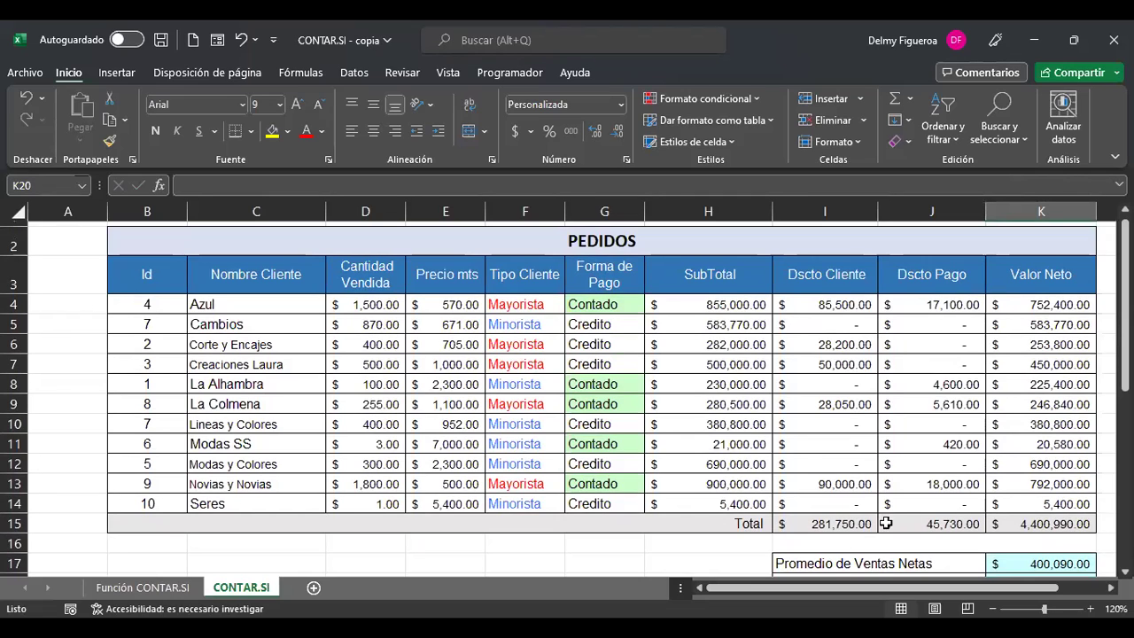
pyautogui.scroll(-2, 964, 506)
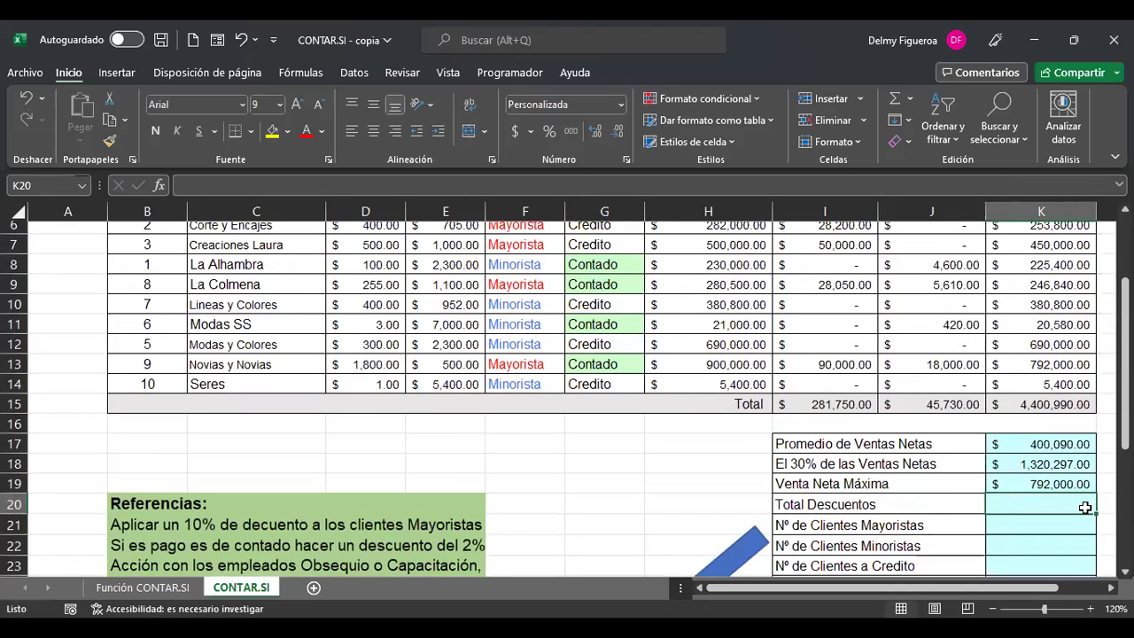
pyautogui.write('+')
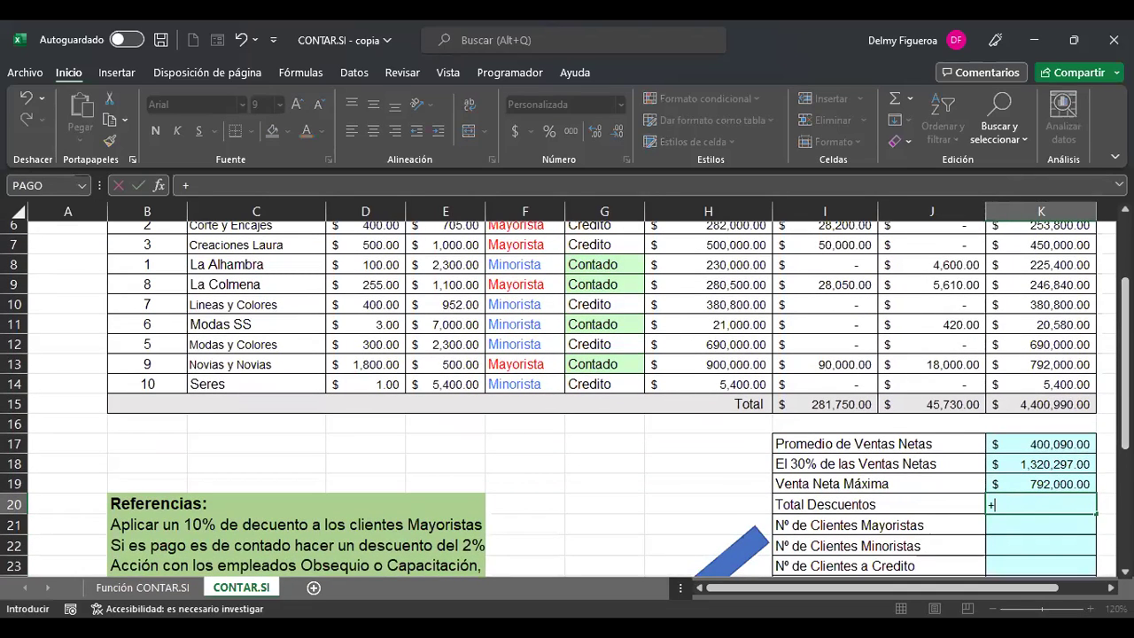
pyautogui.click(838, 403)
pyautogui.write('+')
pyautogui.click(905, 403)
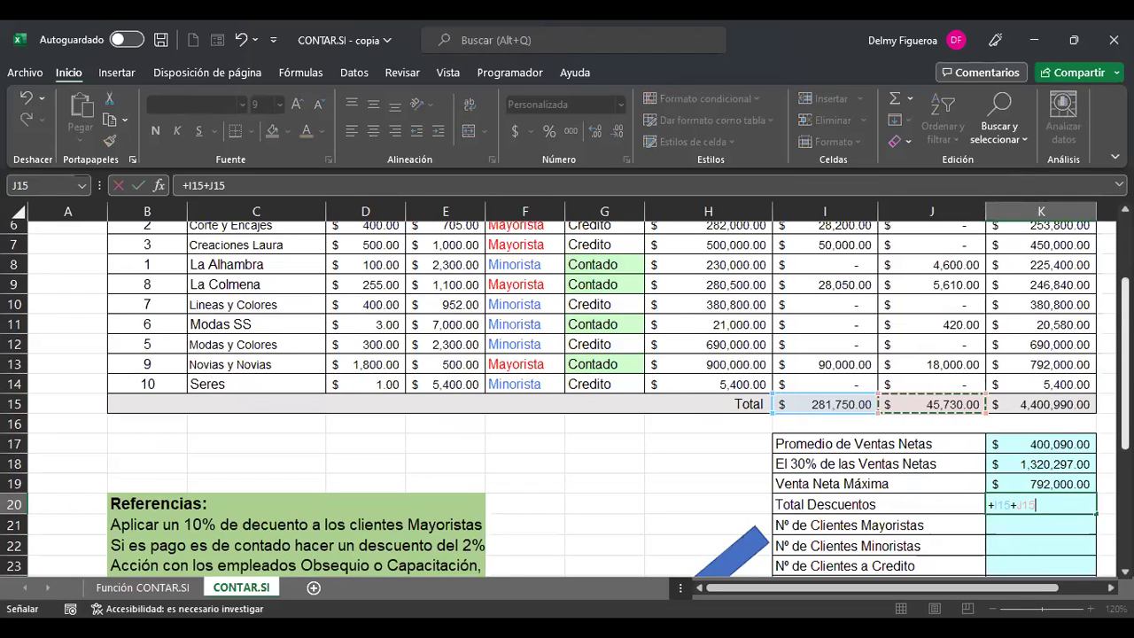
pyautogui.press('Return')
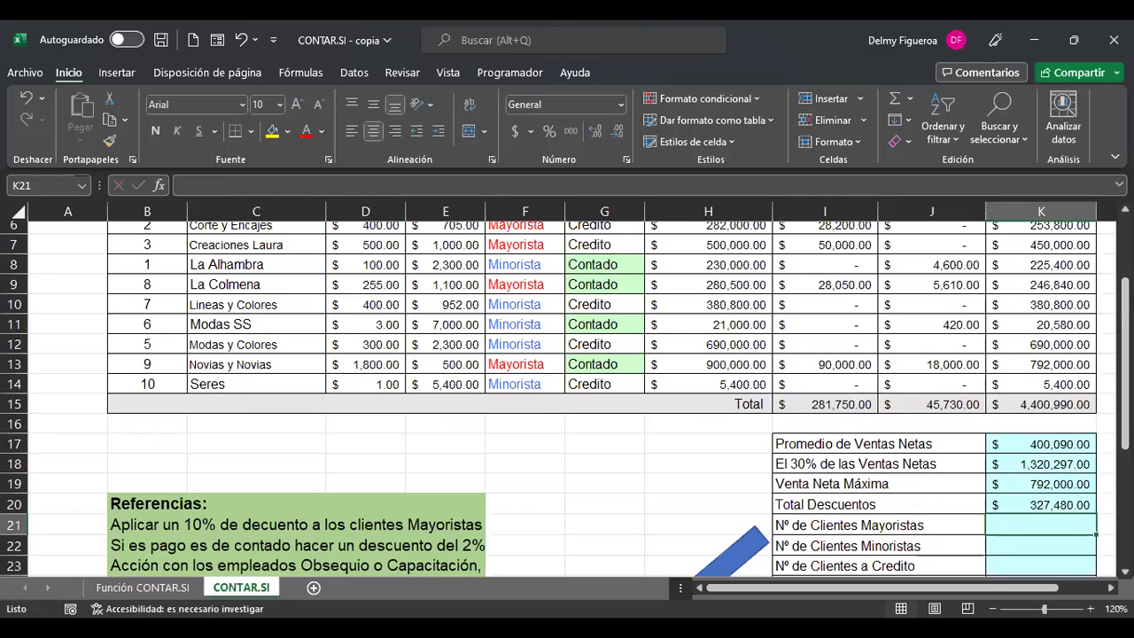
# - Count the wholesale clients in K21 with CONTAR.SI over F4:F14 using the criterion "=Mayorista", and check the formula
pyautogui.scroll(1, 974, 532)
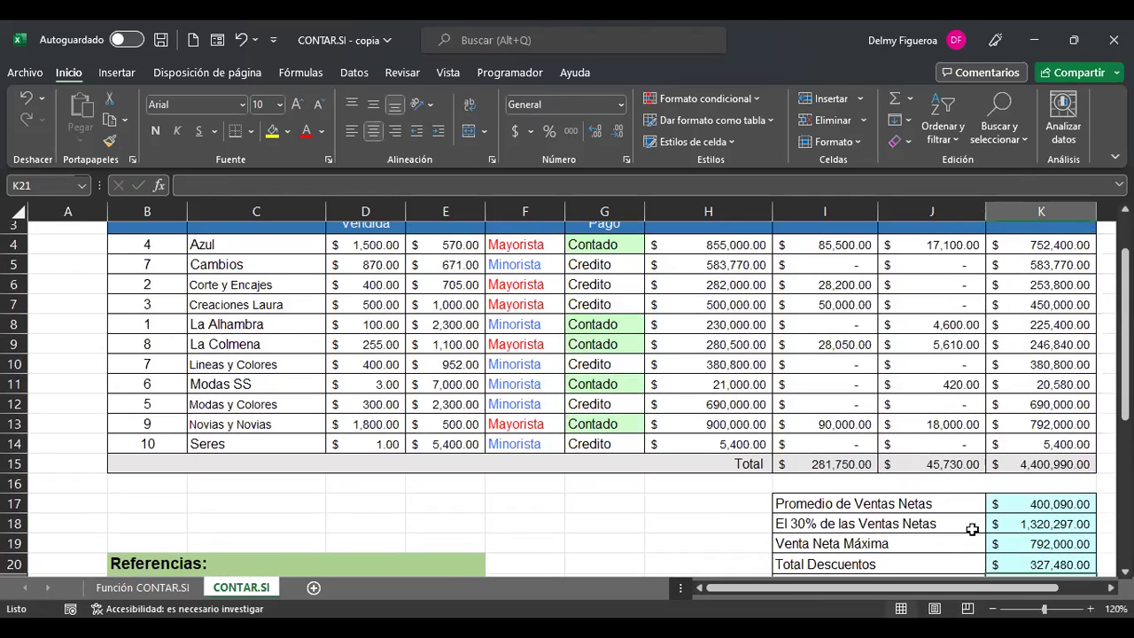
pyautogui.scroll(-1, 971, 529)
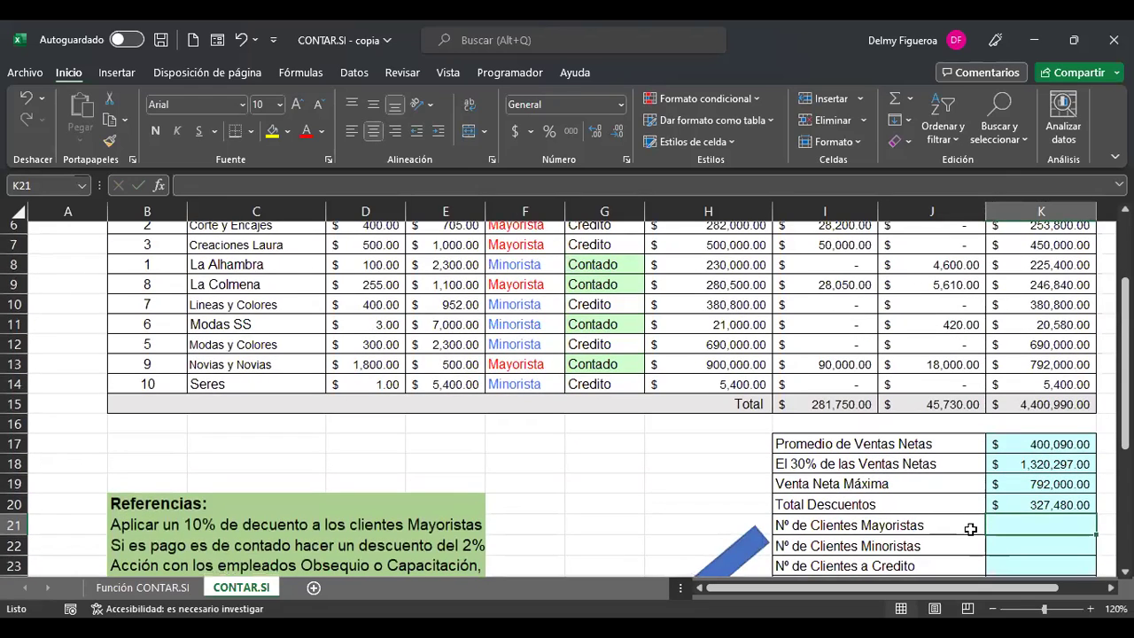
pyautogui.scroll(1, 620, 293)
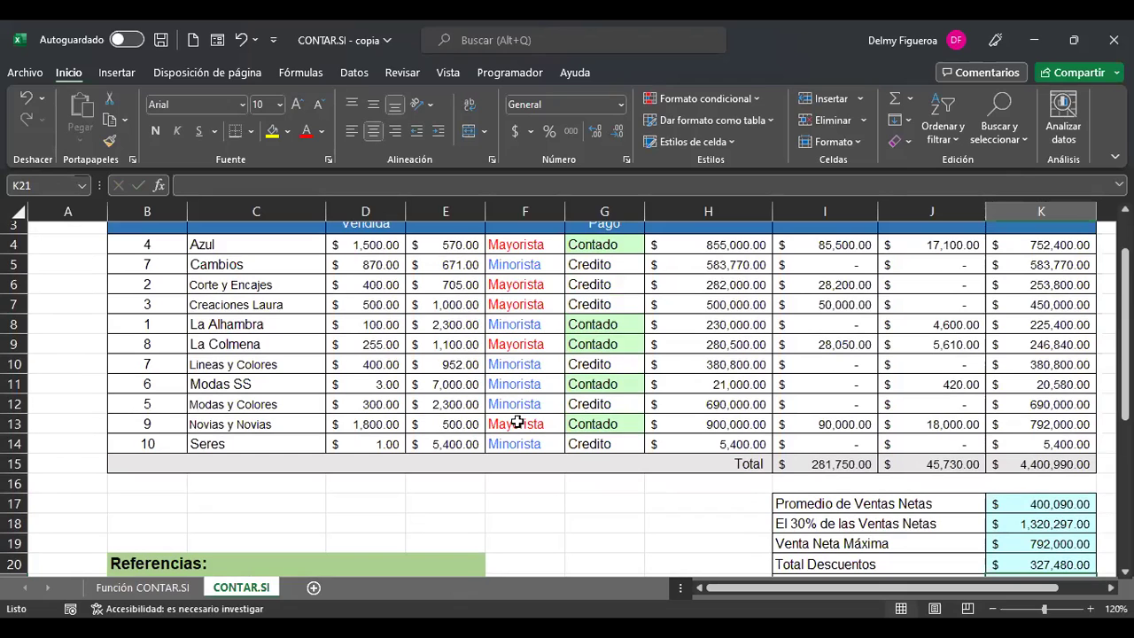
pyautogui.scroll(-1, 713, 463)
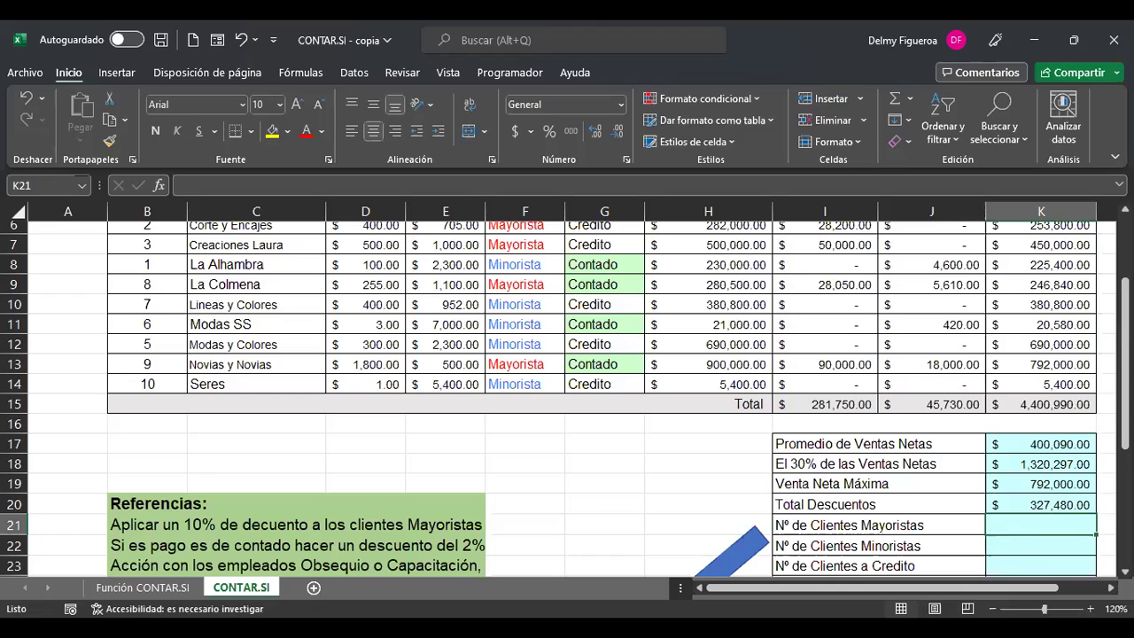
pyautogui.write('+')
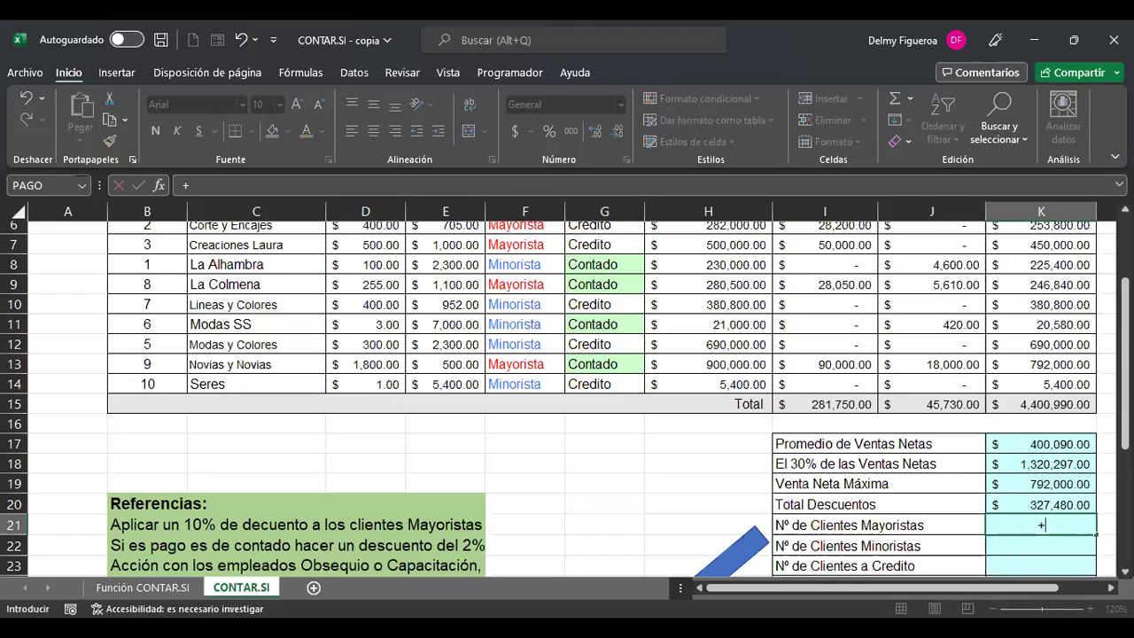
pyautogui.write('con')
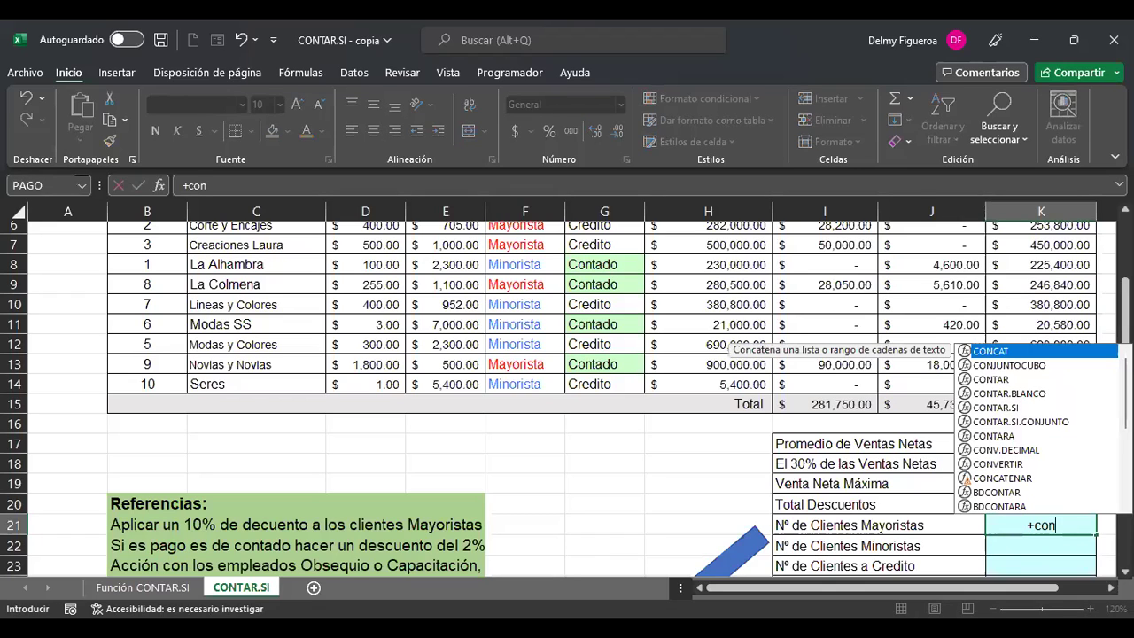
pyautogui.click(996, 407)
pyautogui.doubleClick(996, 408)
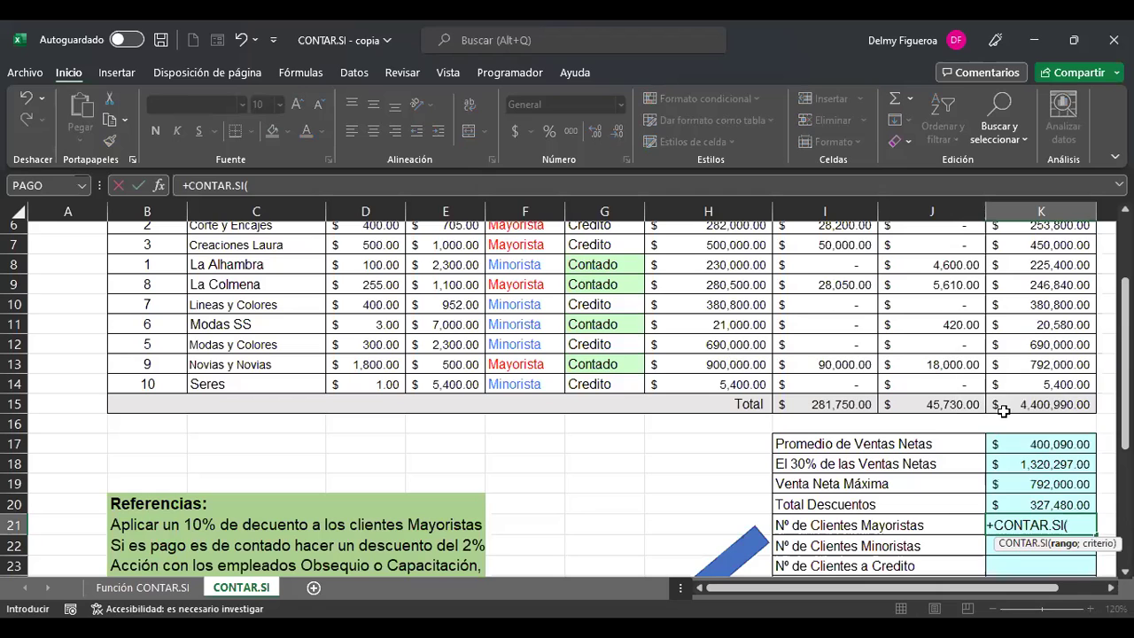
pyautogui.scroll(1, 523, 257)
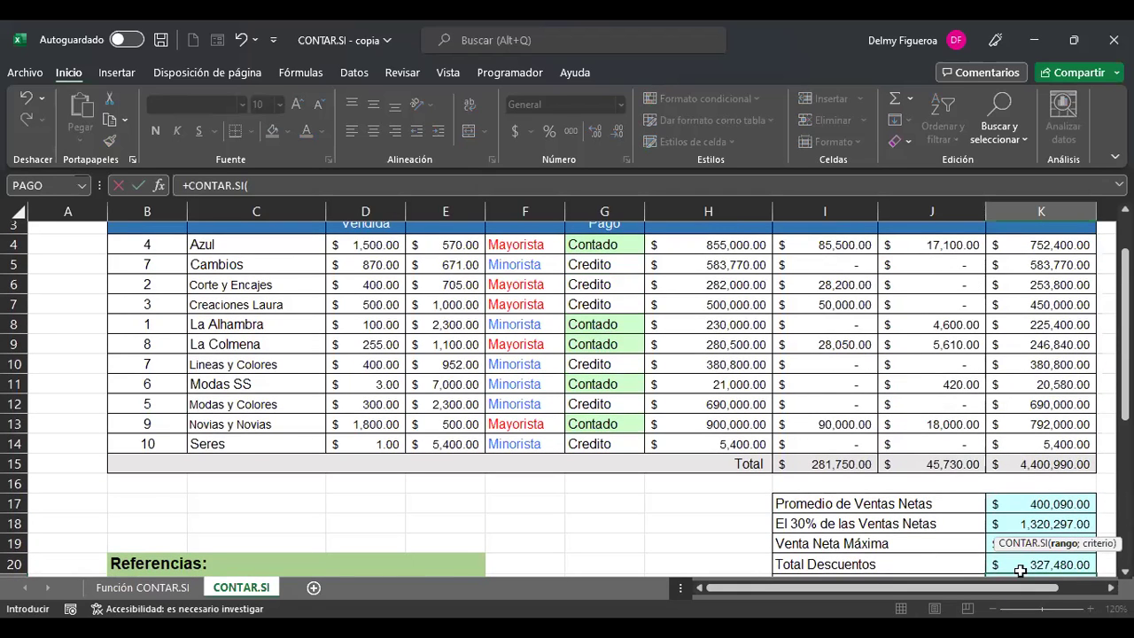
pyautogui.click(527, 244)
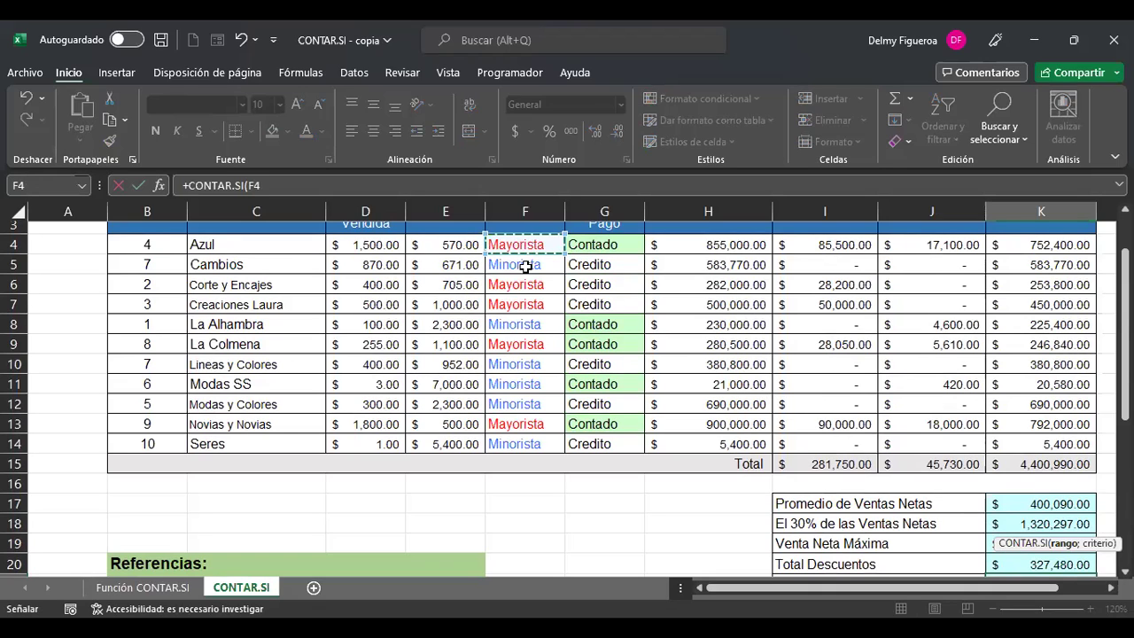
pyautogui.moveTo(525, 431); pyautogui.dragTo(521, 443)
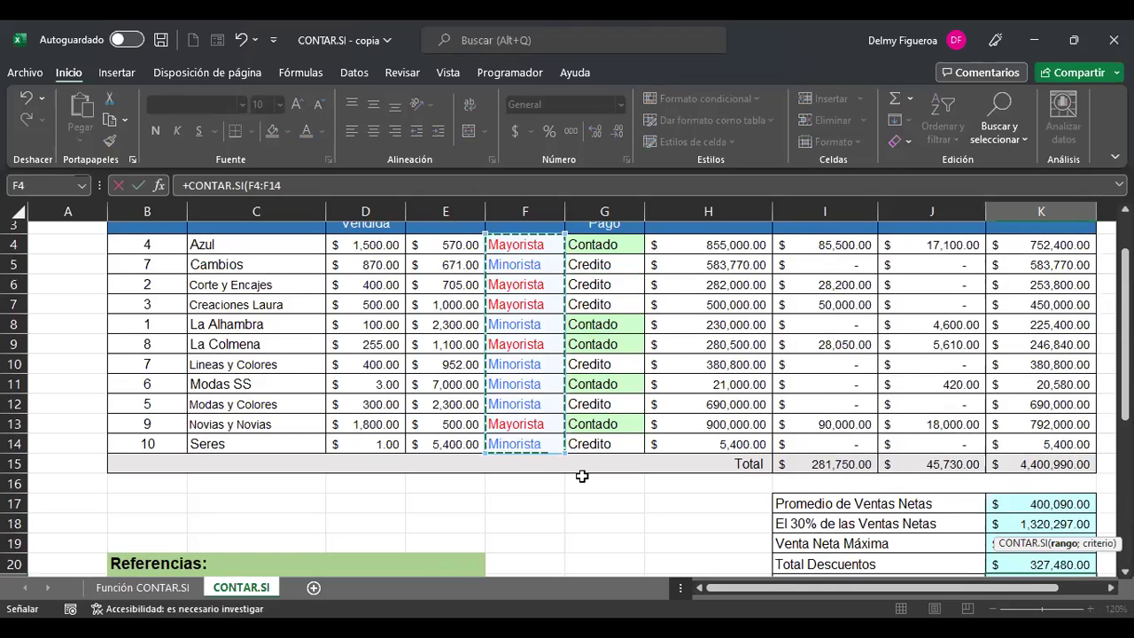
pyautogui.write(';')
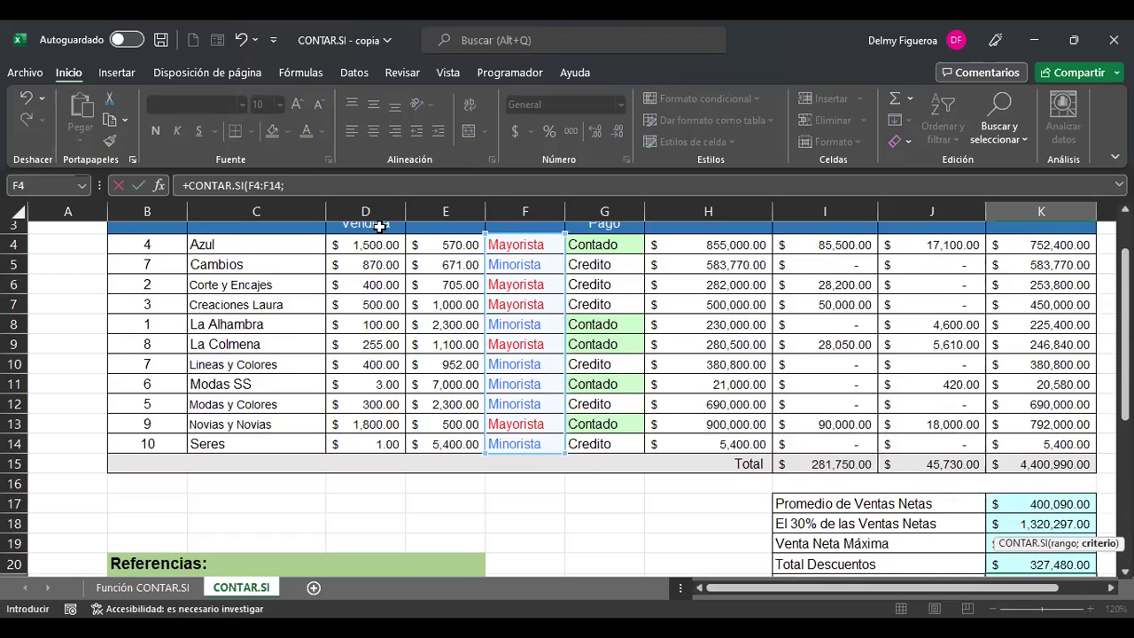
pyautogui.click(298, 186)
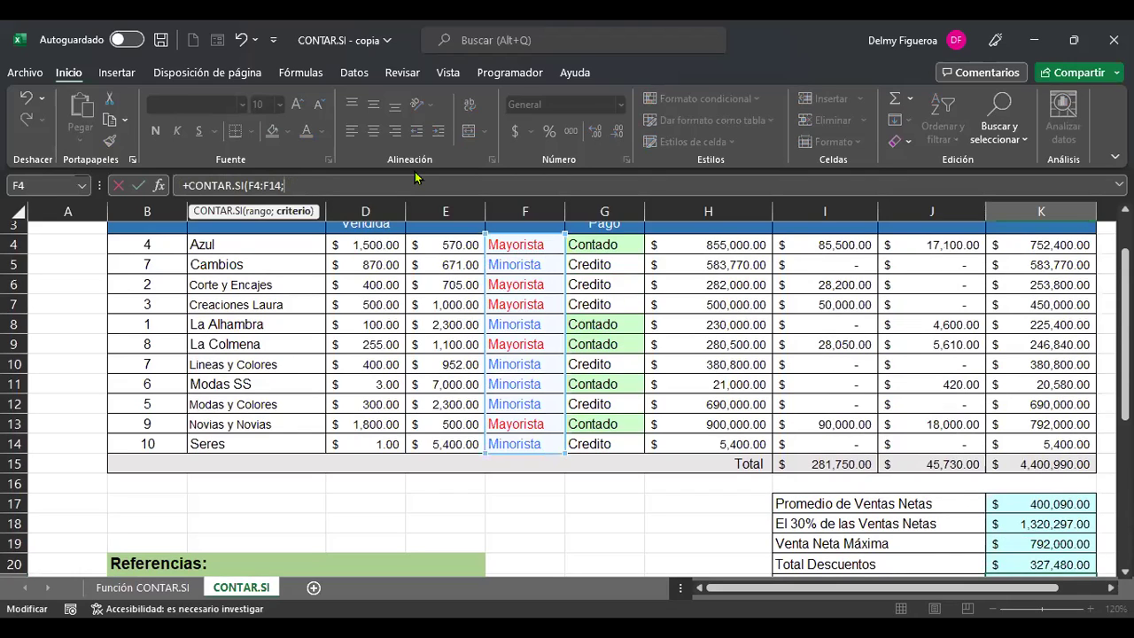
pyautogui.write('"=Mayorista')
pyautogui.press('Return')
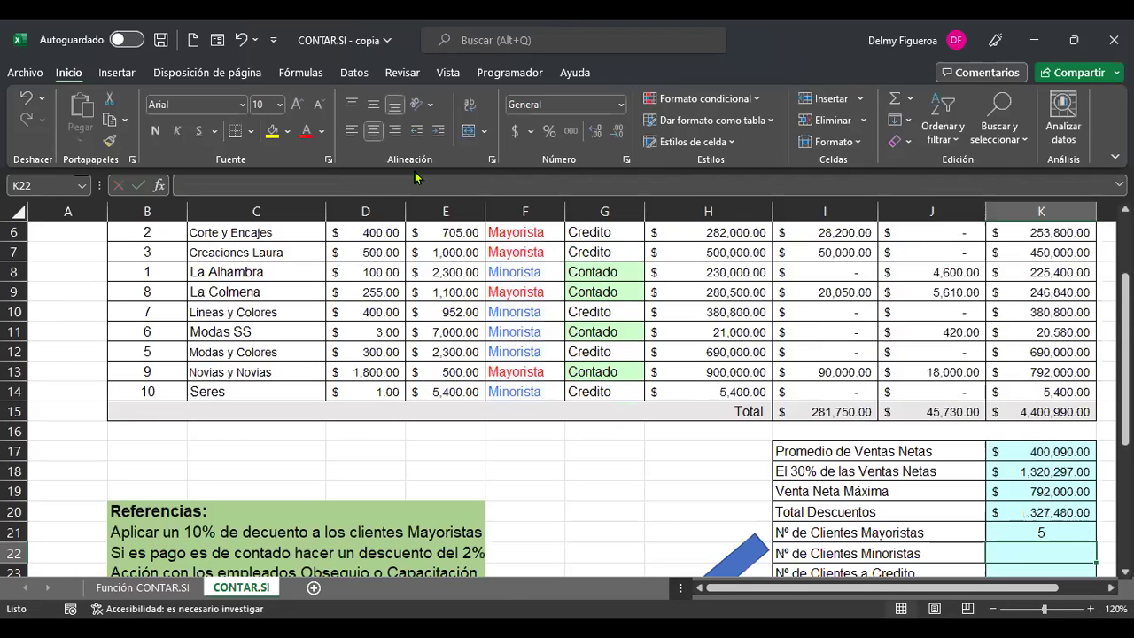
pyautogui.click(1051, 536)
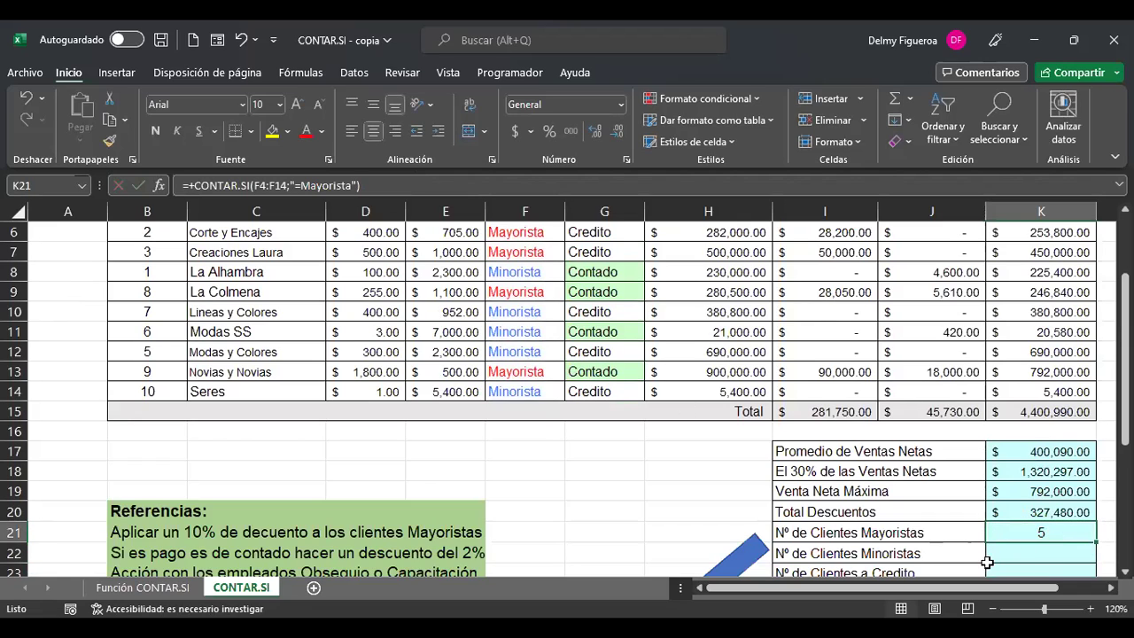
# - Count the retail clients in K22 with CONTAR.SI over F4:F14 using the criterion "=Minorista"
pyautogui.click(1022, 553)
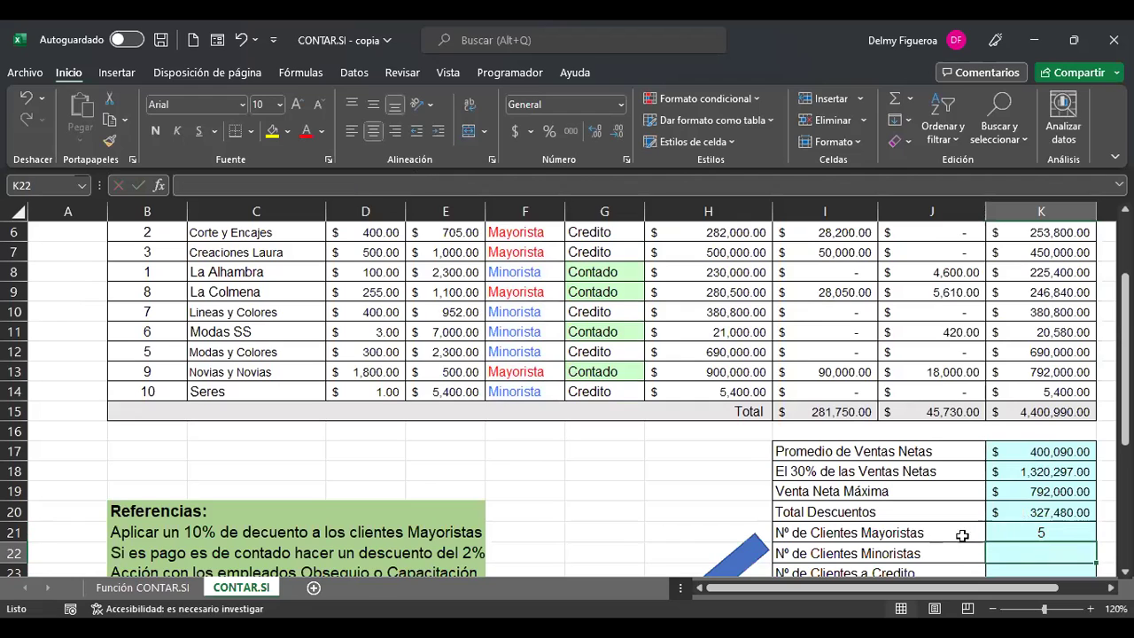
pyautogui.write('+')
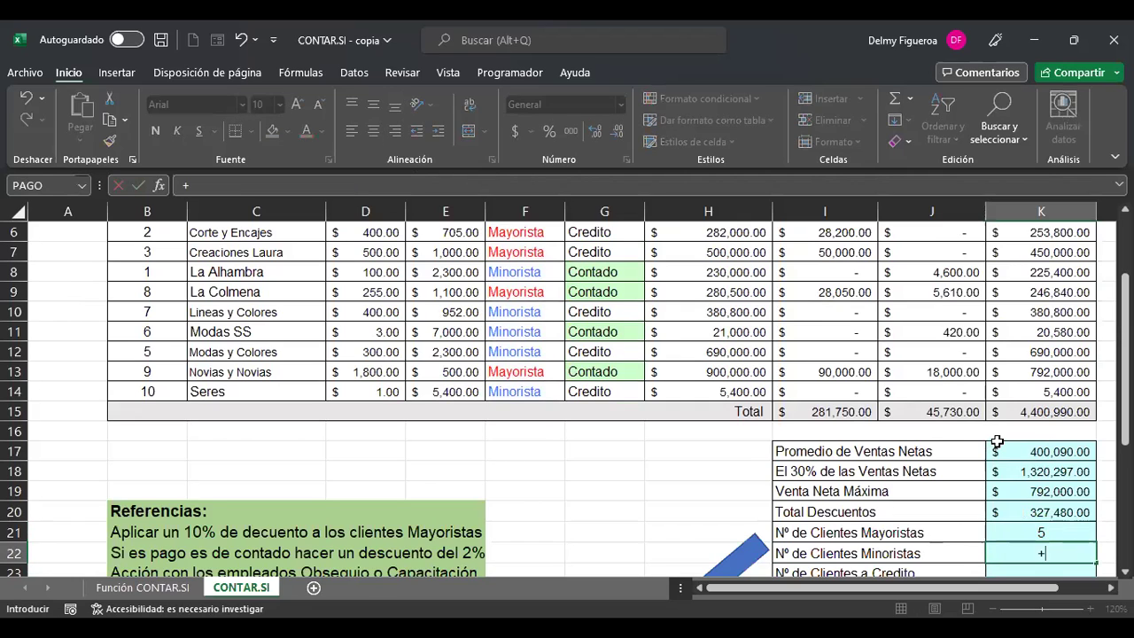
pyautogui.write('contar')
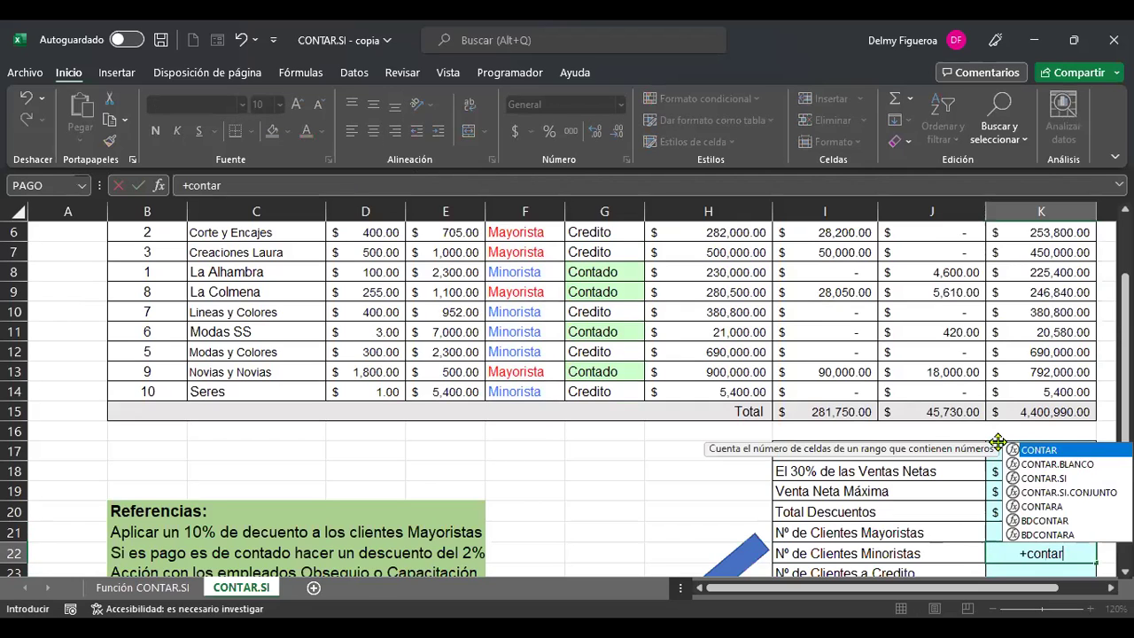
pyautogui.doubleClick(1062, 478)
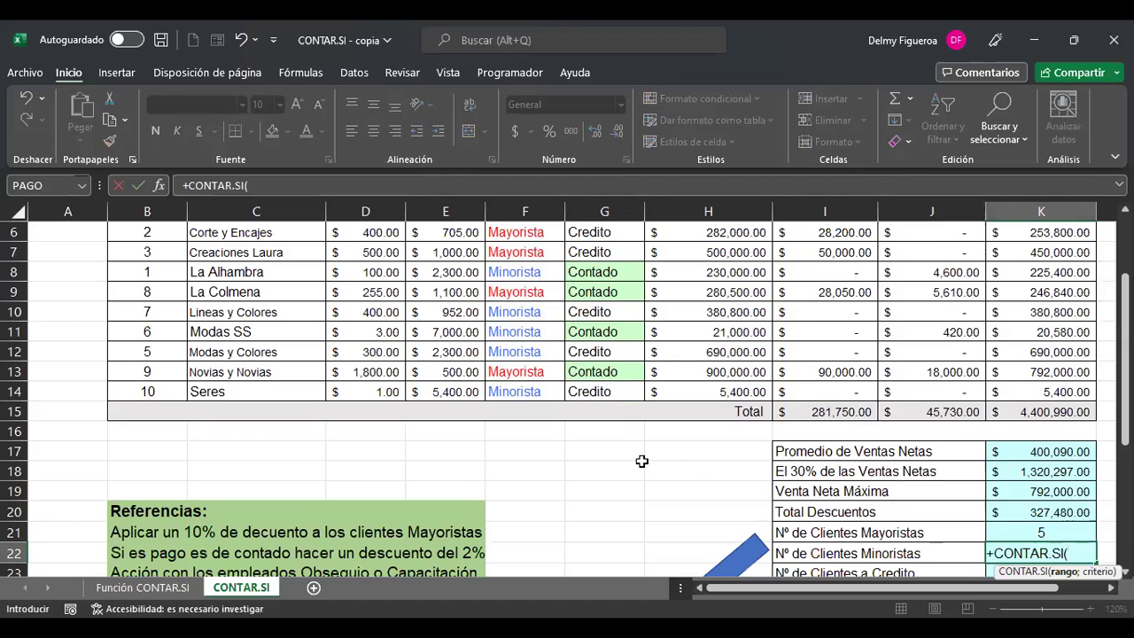
pyautogui.scroll(1, 643, 461)
pyautogui.click(530, 257)
pyautogui.moveTo(530, 264); pyautogui.dragTo(548, 440)
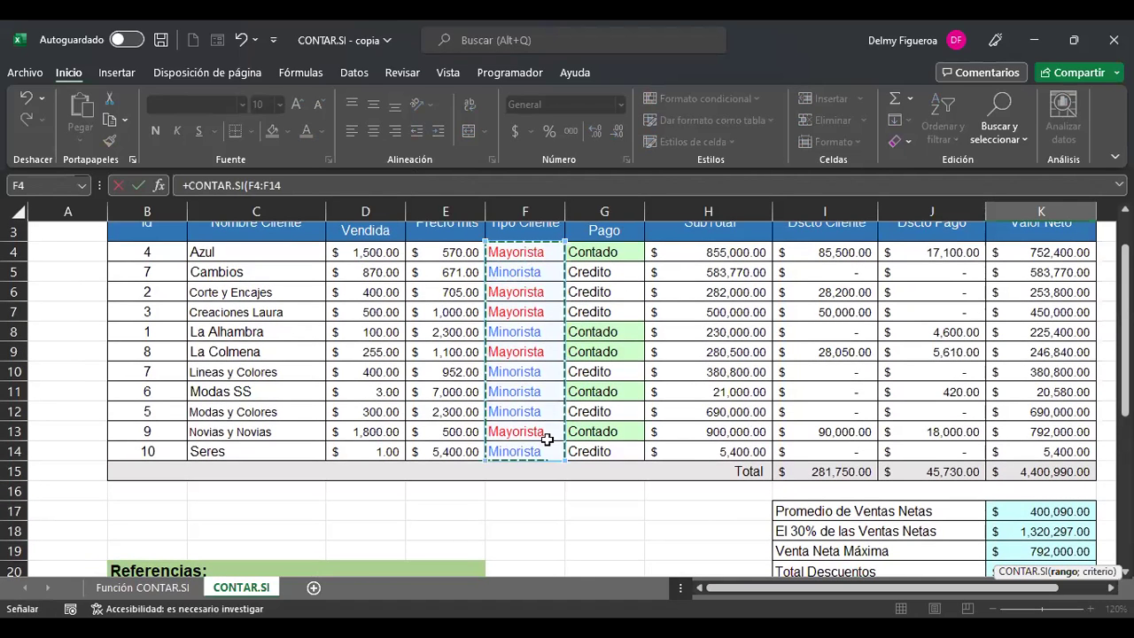
pyautogui.click(301, 184)
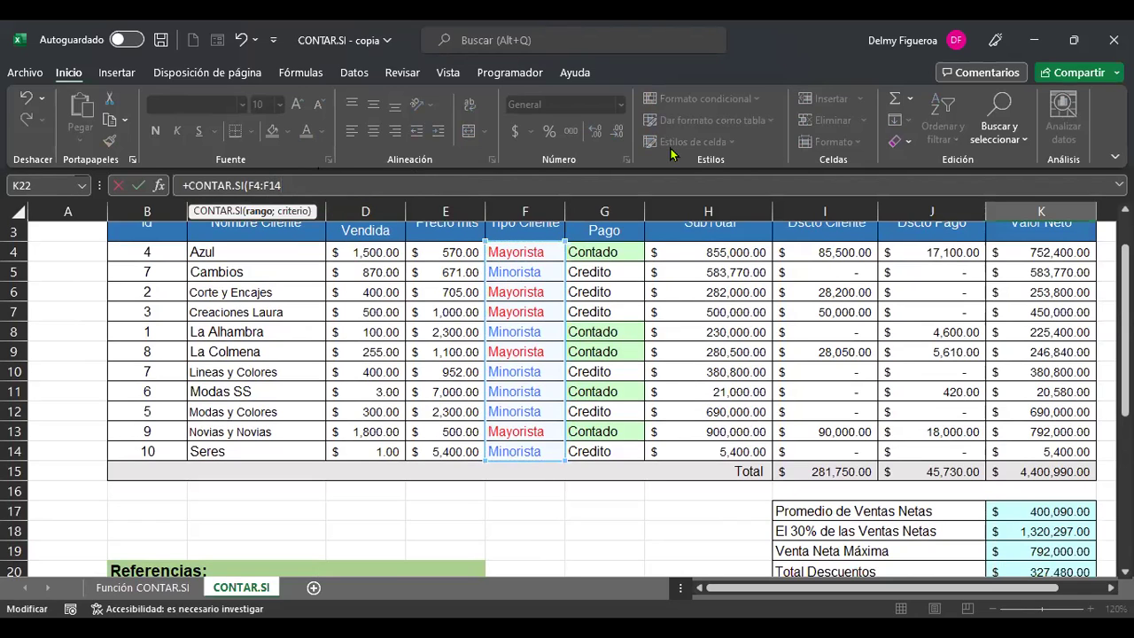
pyautogui.write(';')
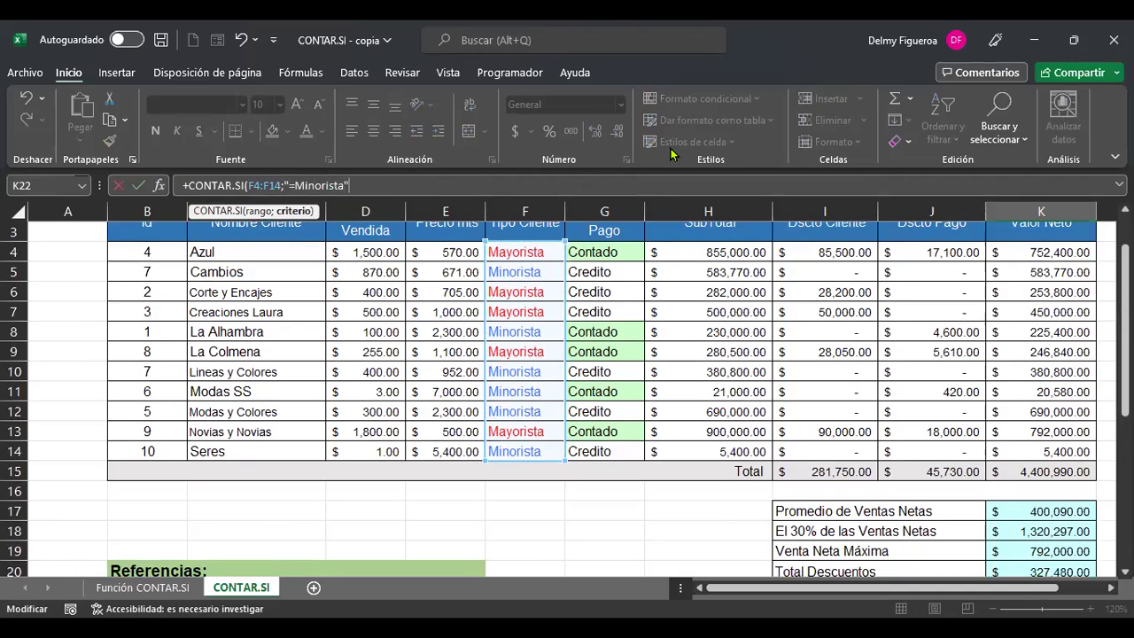
pyautogui.write('"=Minorista"')
pyautogui.press('Return')
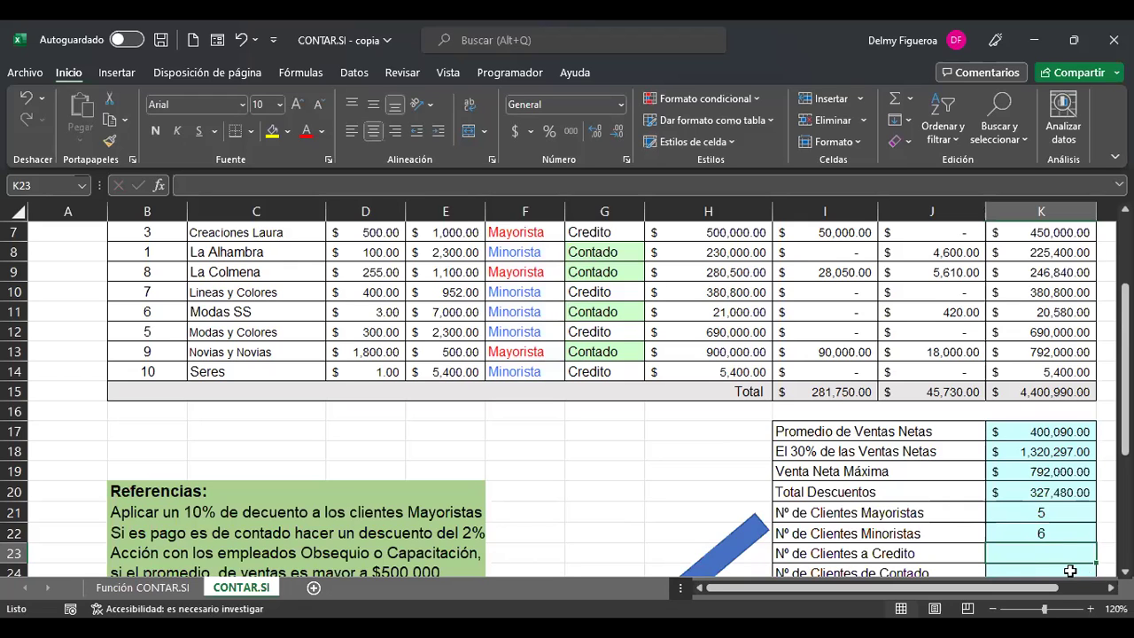
# - Count the credit clients in K23 with CONTAR.SI over G4:G14 using the criterion "=Crédito"
pyautogui.scroll(-1, 1071, 572)
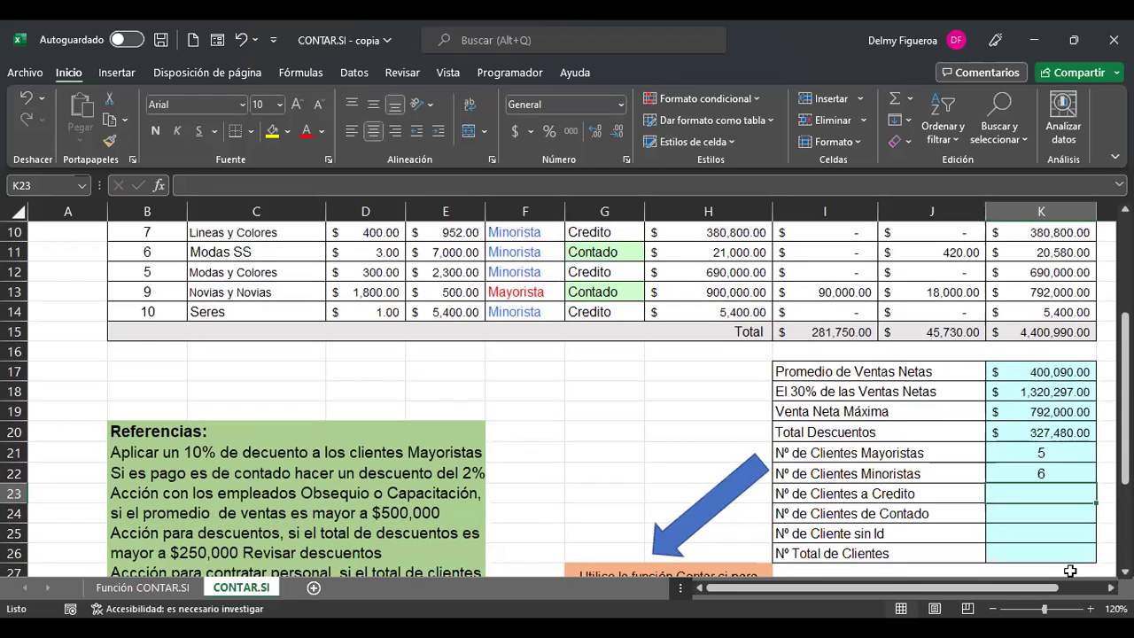
pyautogui.write('+')
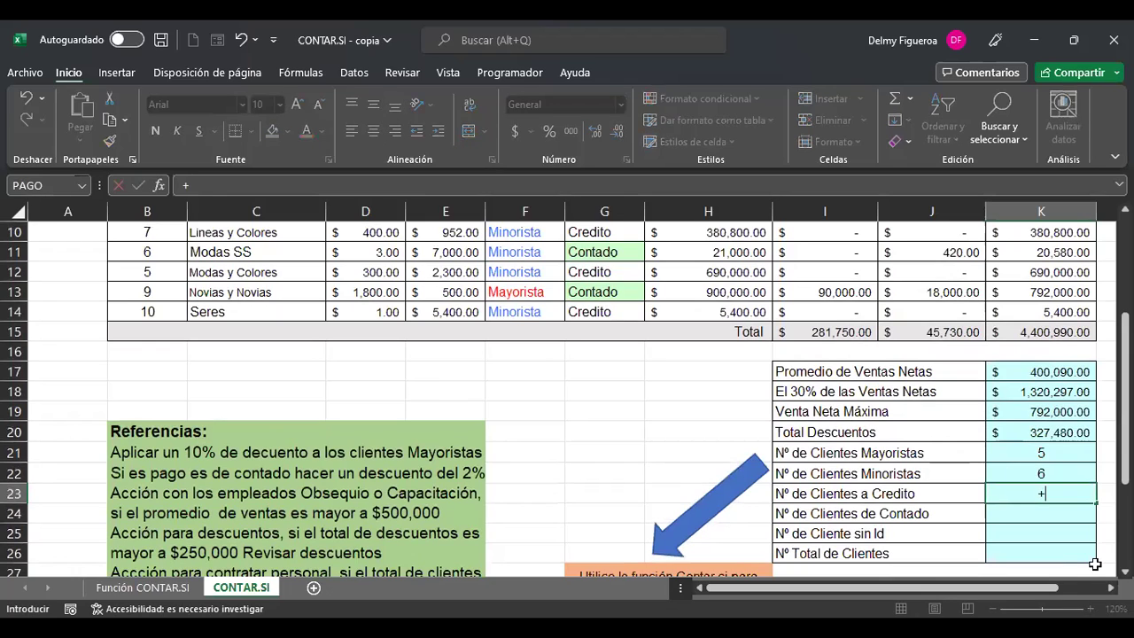
pyautogui.write('contar')
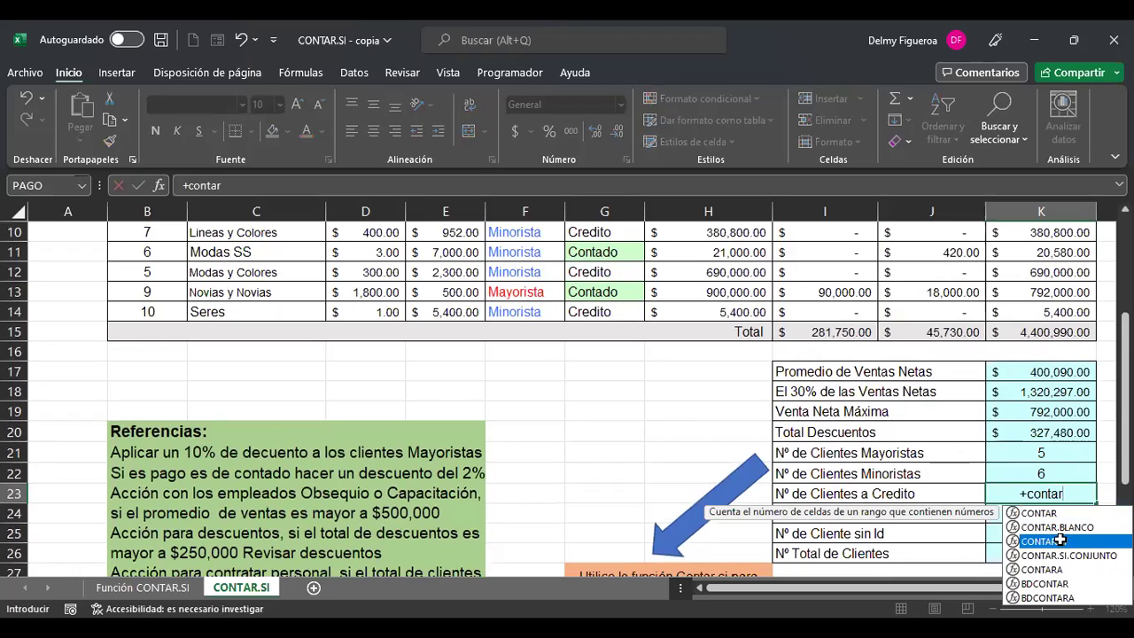
pyautogui.doubleClick(1060, 540)
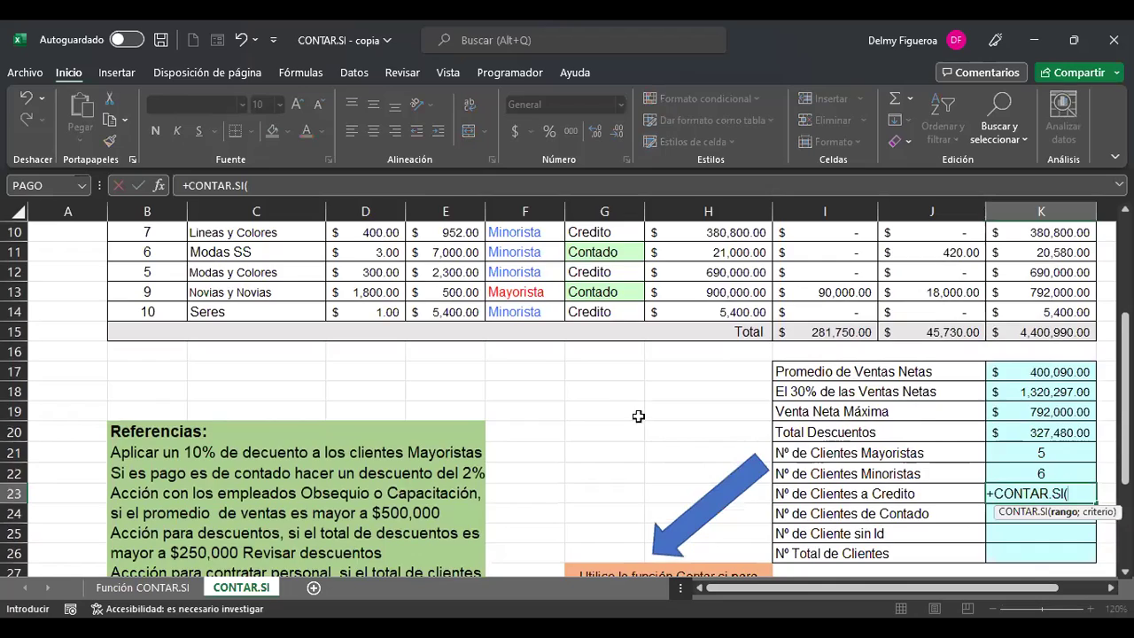
pyautogui.scroll(1, 613, 407)
pyautogui.scroll(2, 613, 407)
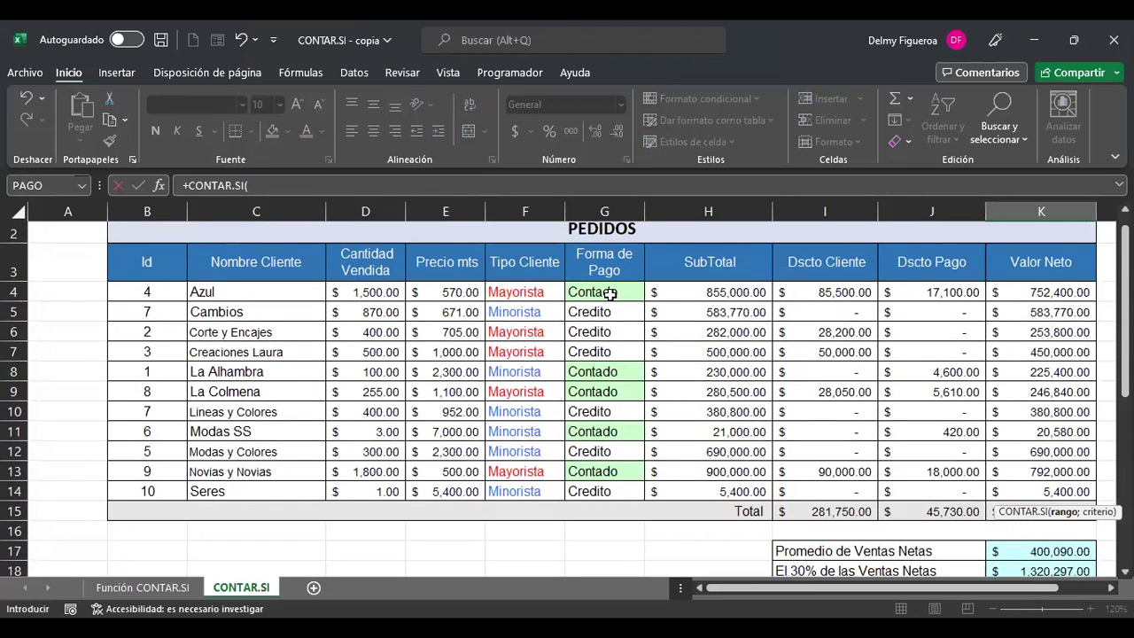
pyautogui.moveTo(609, 293); pyautogui.dragTo(612, 320)
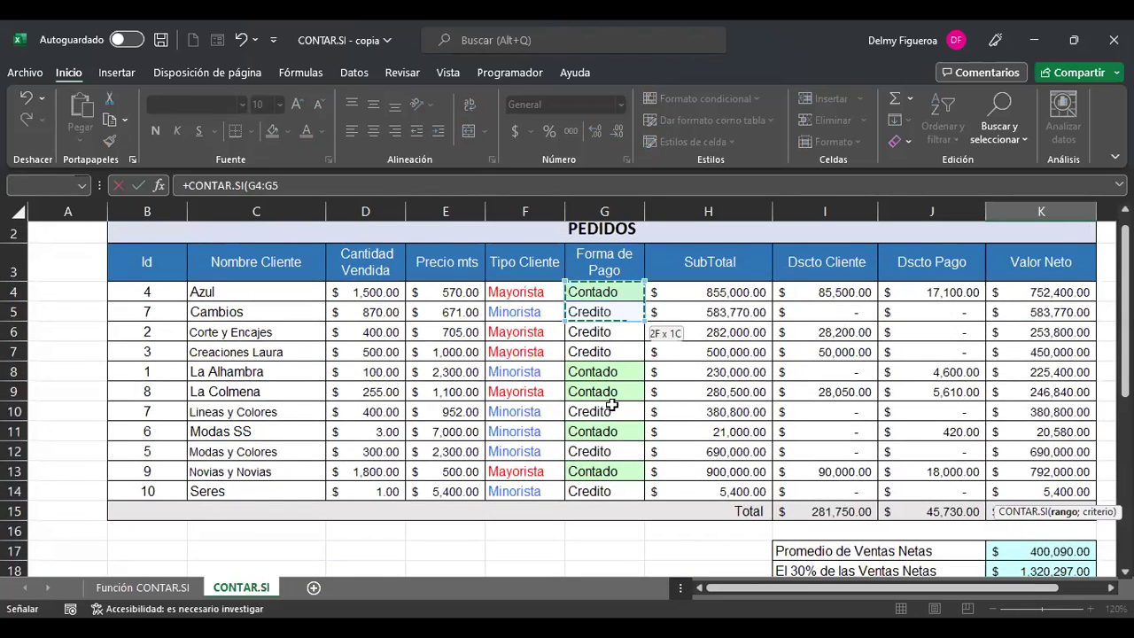
pyautogui.moveTo(620, 479); pyautogui.dragTo(620, 492)
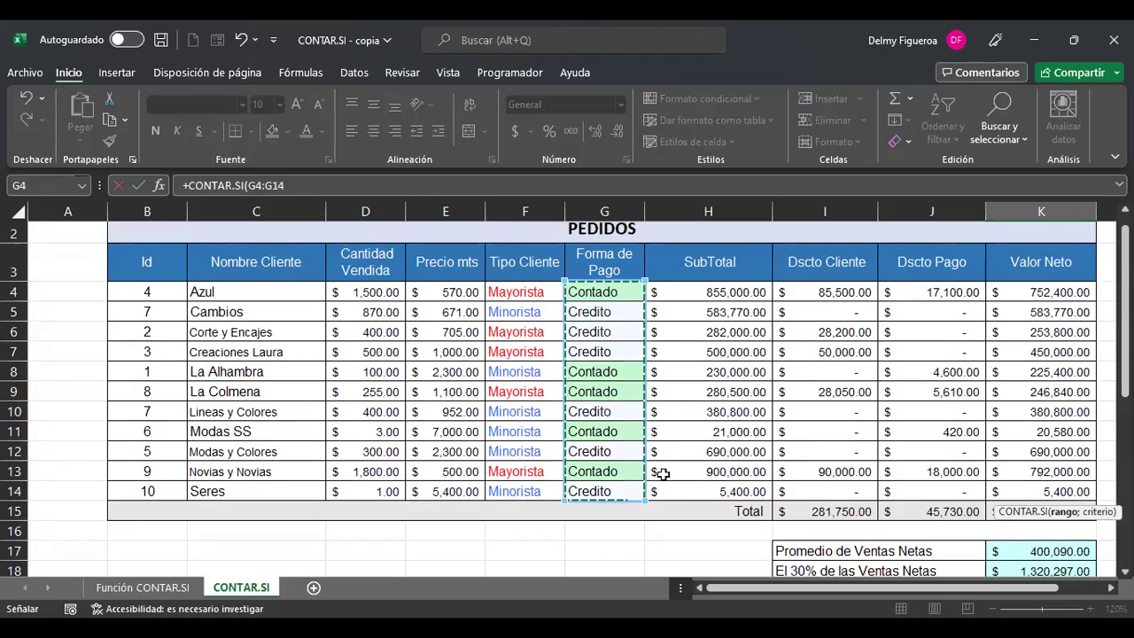
pyautogui.click(320, 187)
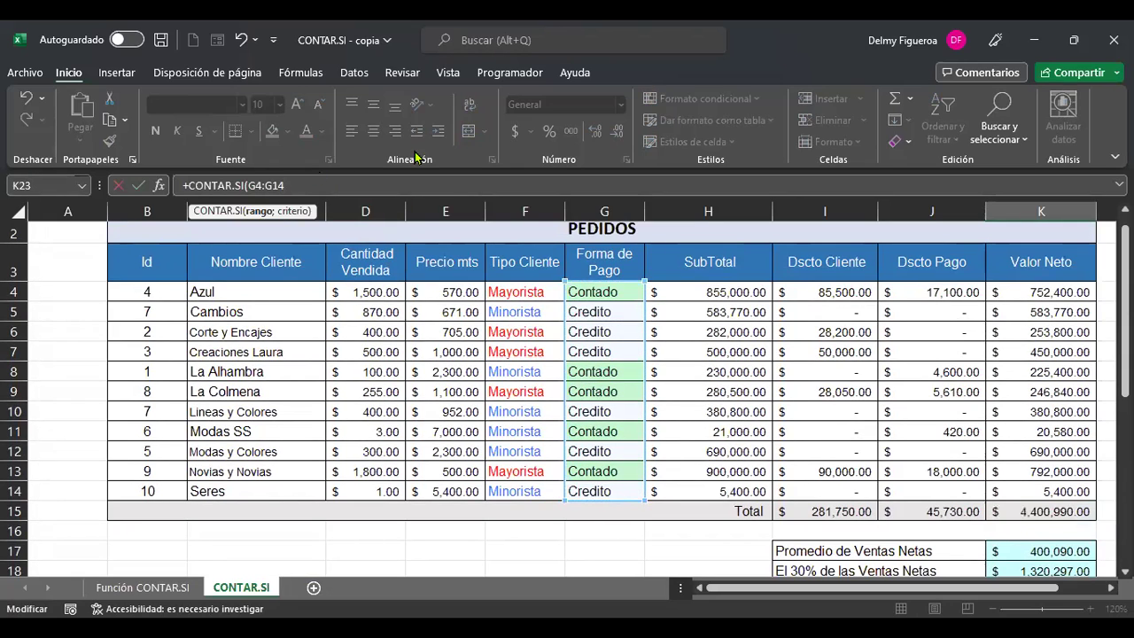
pyautogui.write(';"=Cr')
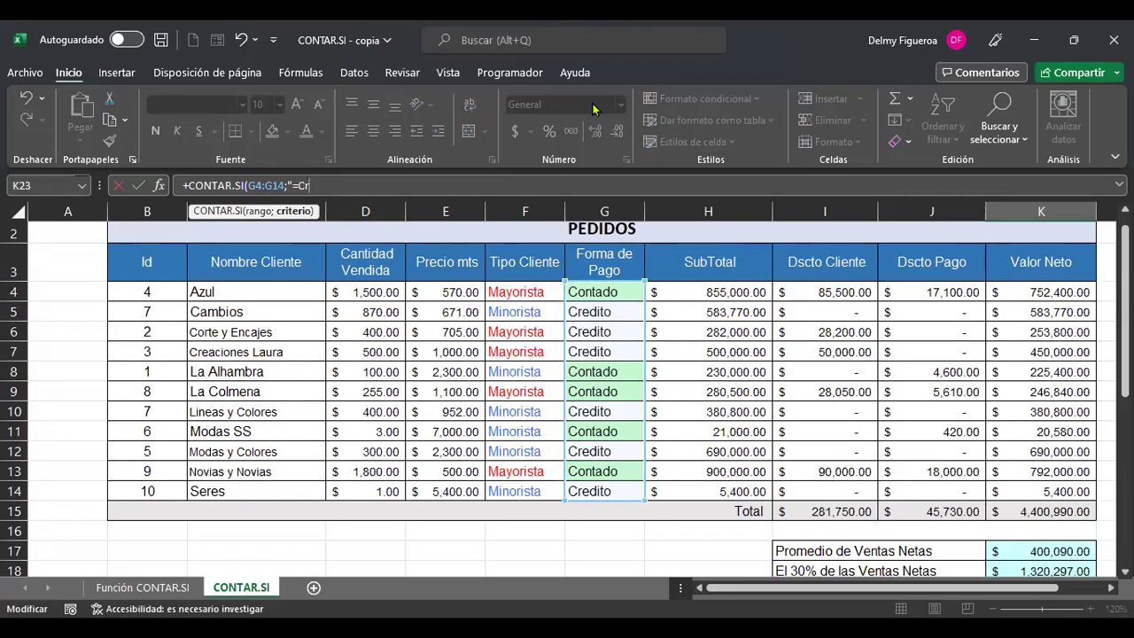
pyautogui.write('to"')
pyautogui.press('Return')
pyautogui.press('Up')
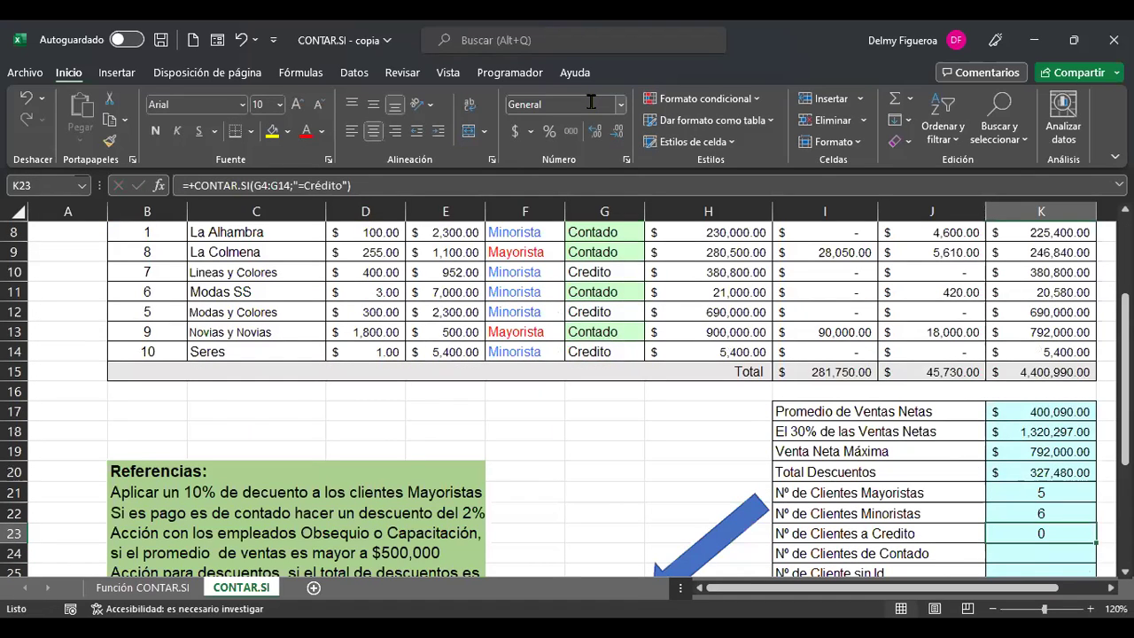
# - Compare the spelling of the Forma de Pago entries with the criterion in K23's CONTAR.SI formula
pyautogui.scroll(2, 653, 360)
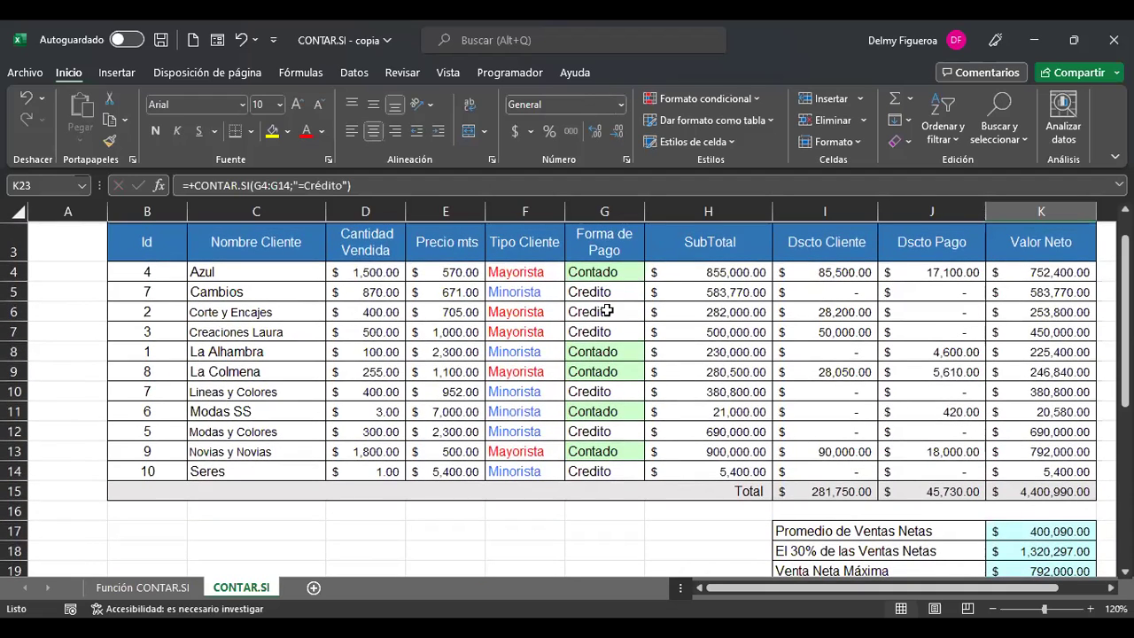
pyautogui.click(611, 471)
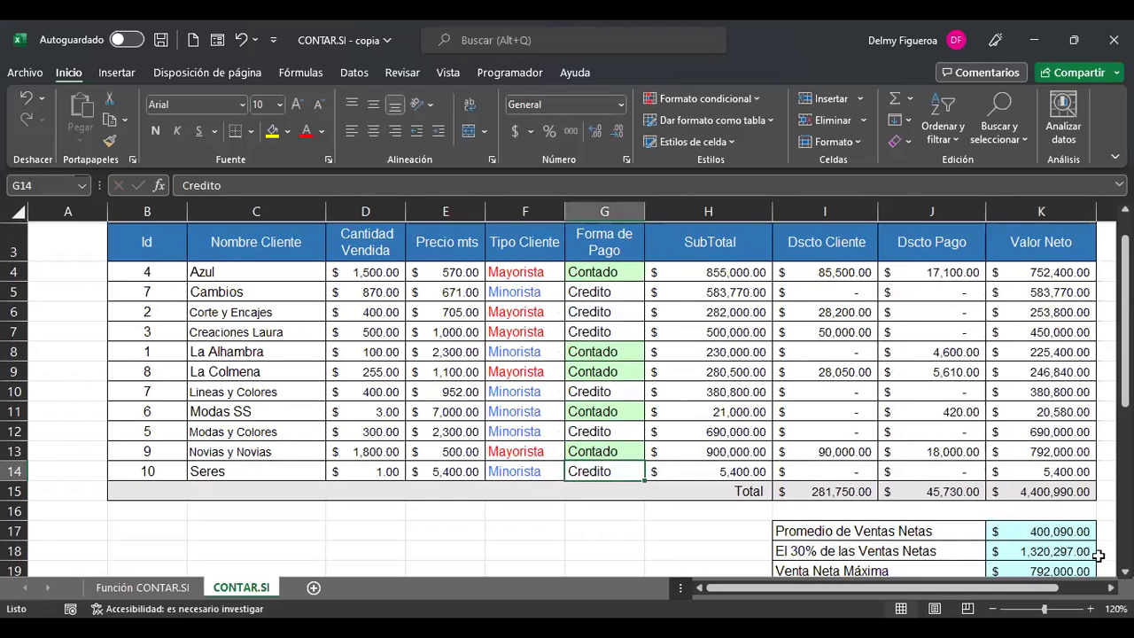
pyautogui.scroll(-1, 977, 414)
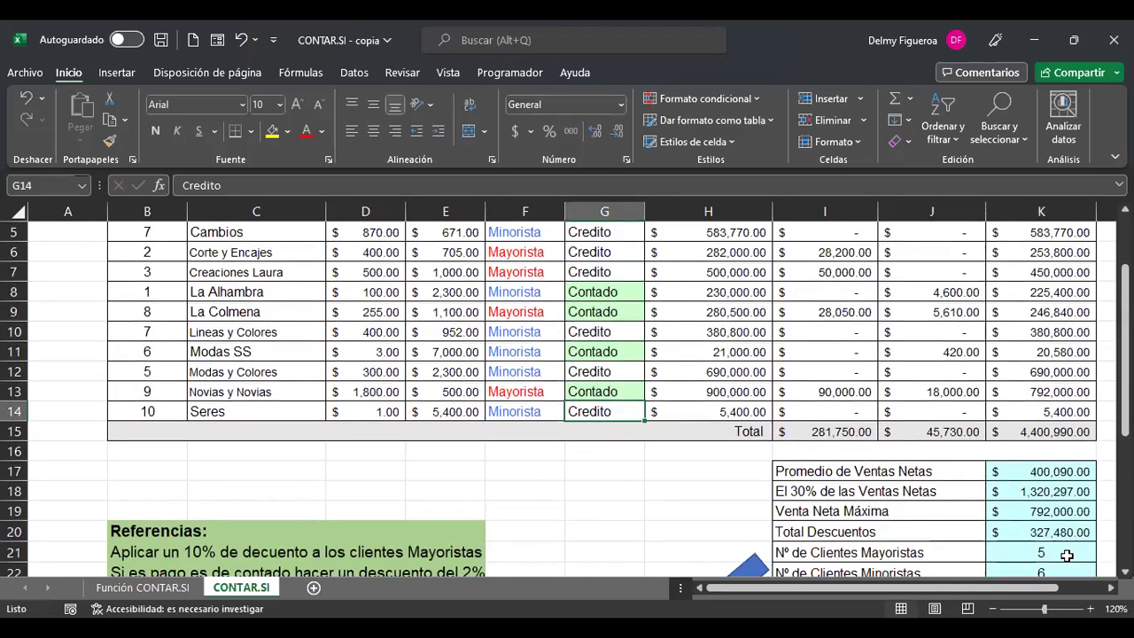
pyautogui.scroll(-2, 1067, 555)
pyautogui.click(1051, 474)
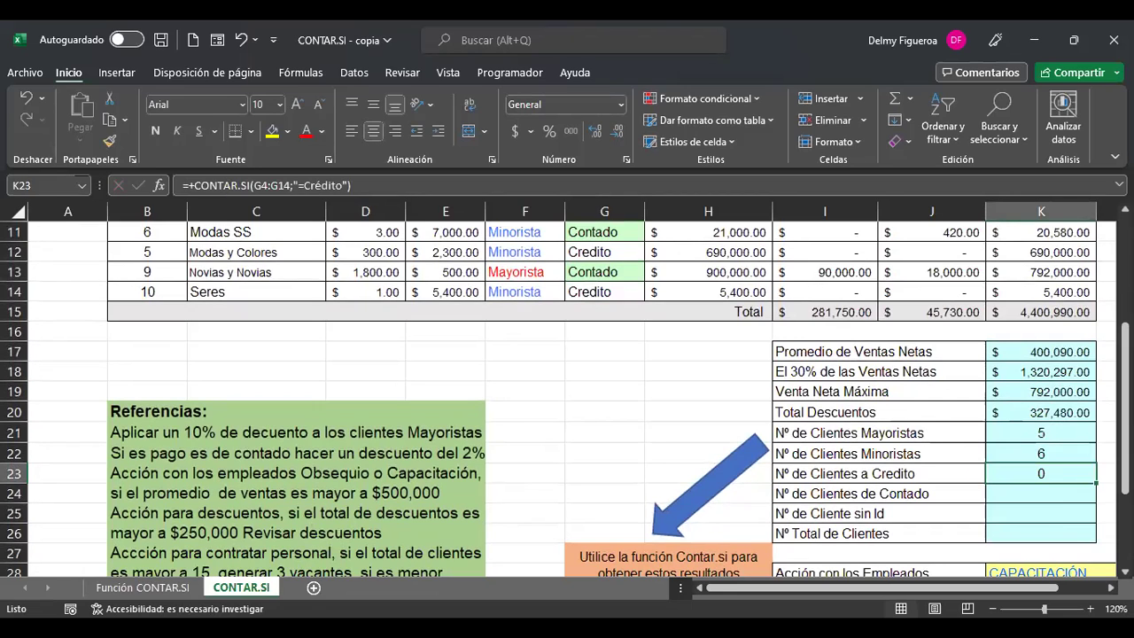
pyautogui.press('F2')
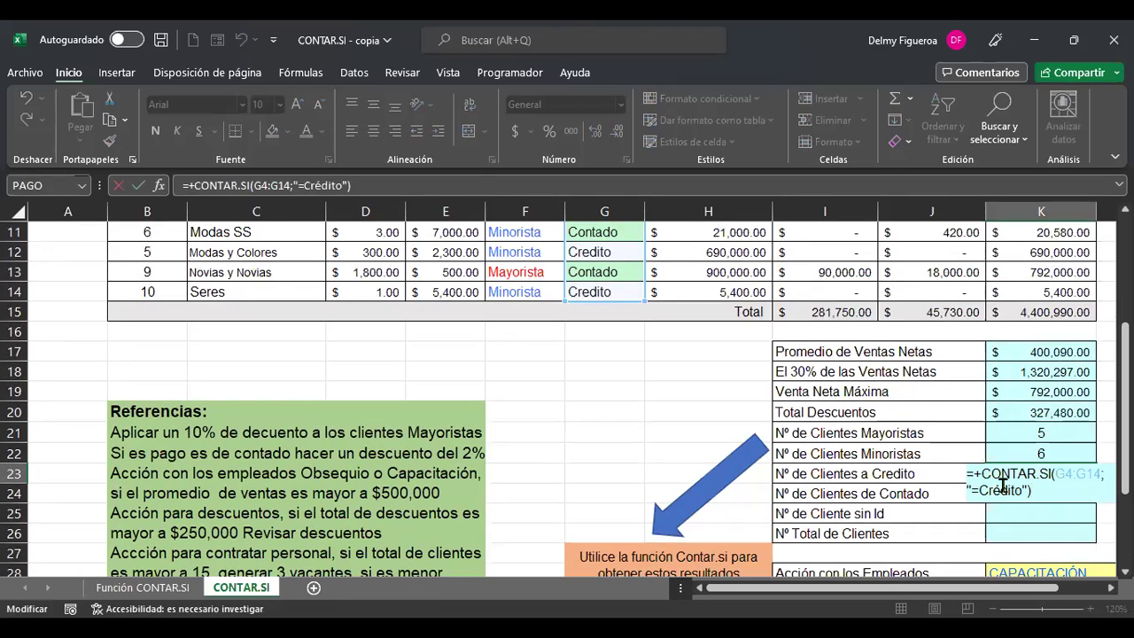
pyautogui.press('Return')
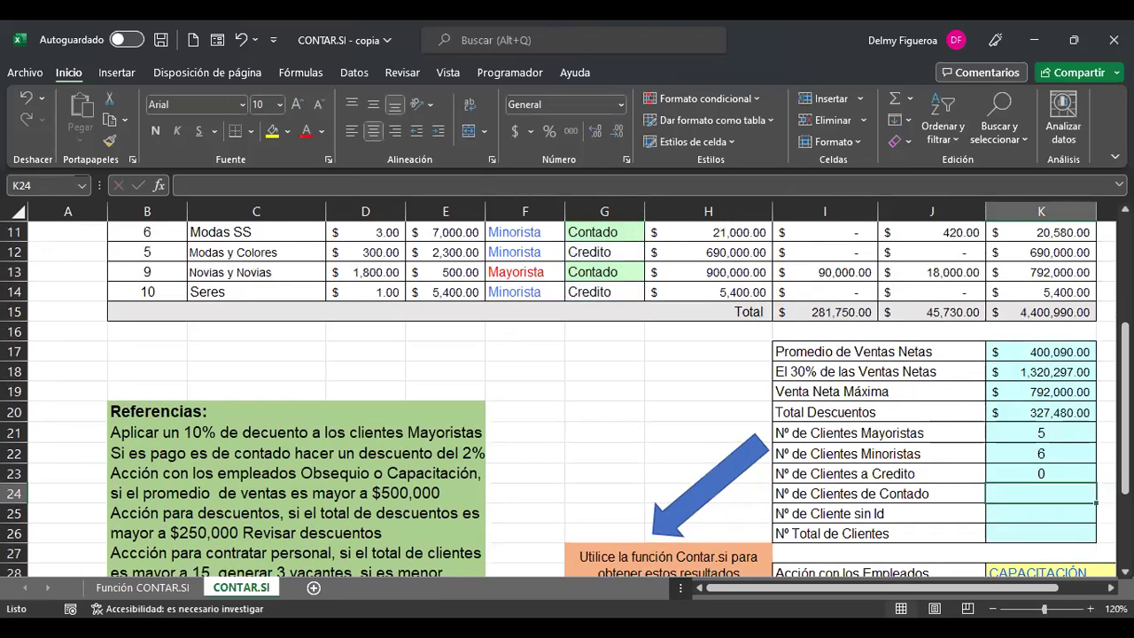
pyautogui.scroll(1, 599, 274)
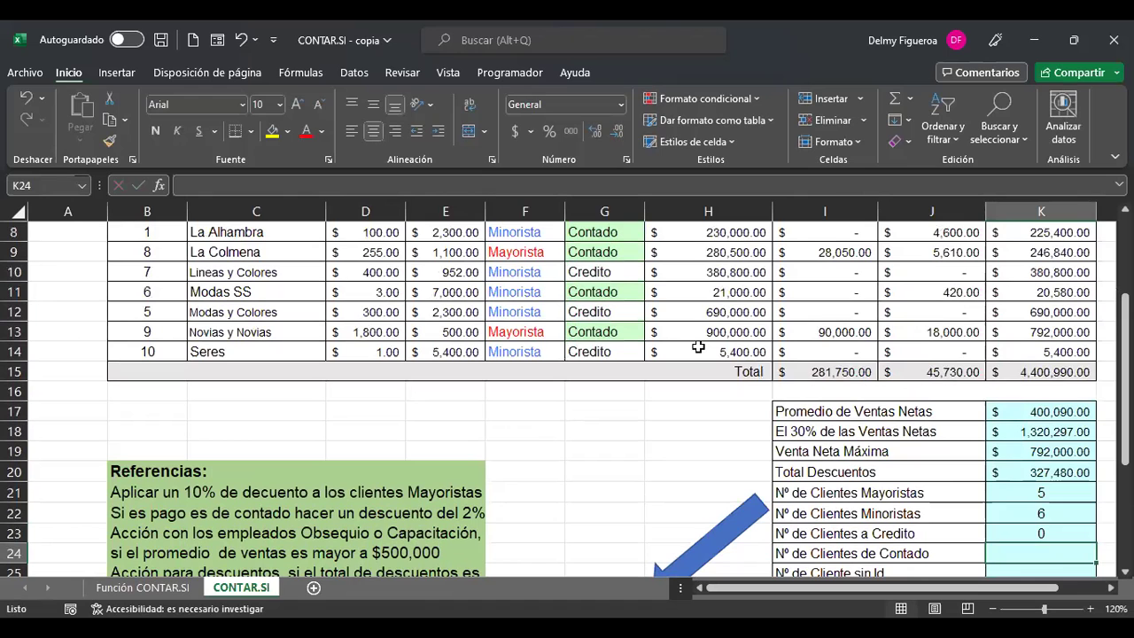
pyautogui.click(1028, 528)
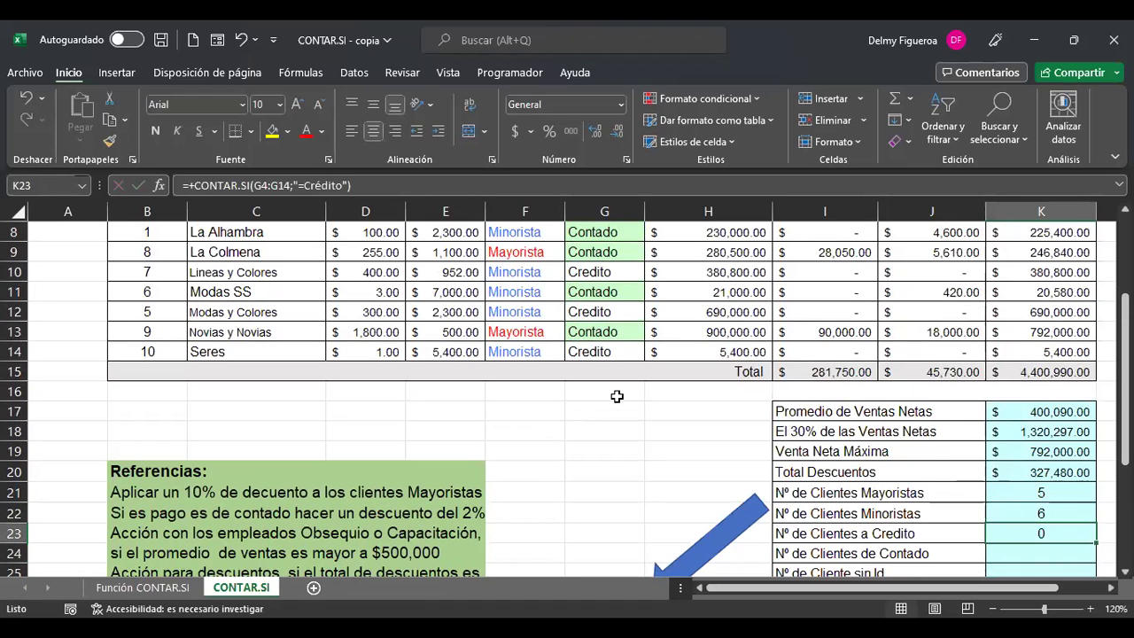
pyautogui.scroll(1, 612, 399)
pyautogui.scroll(1, 612, 400)
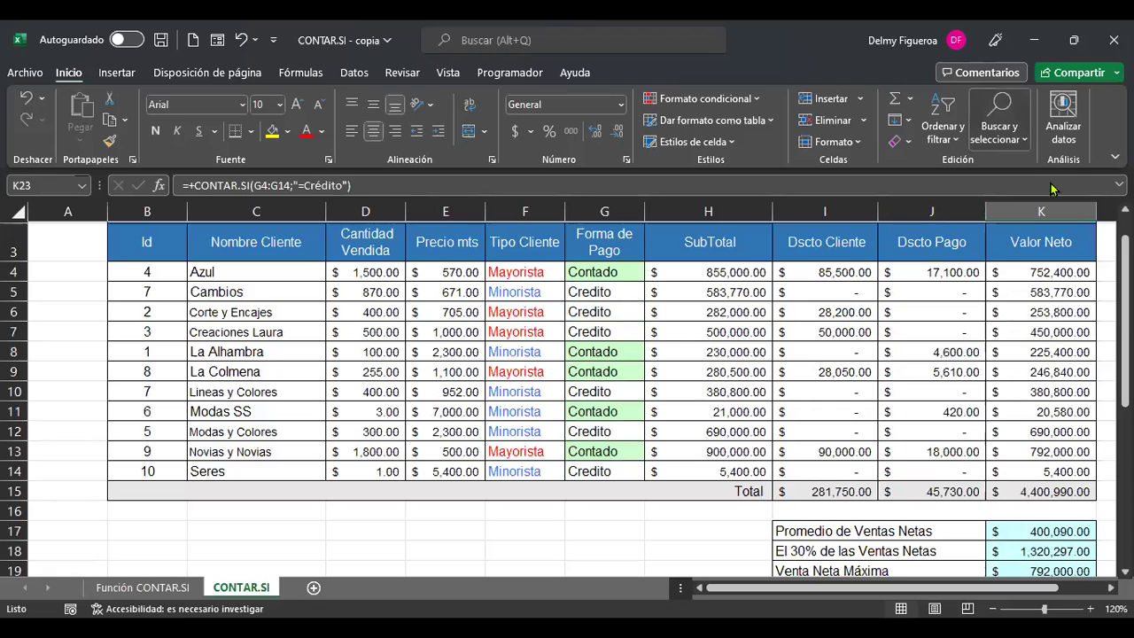
pyautogui.click(999, 128)
pyautogui.click(1055, 188)
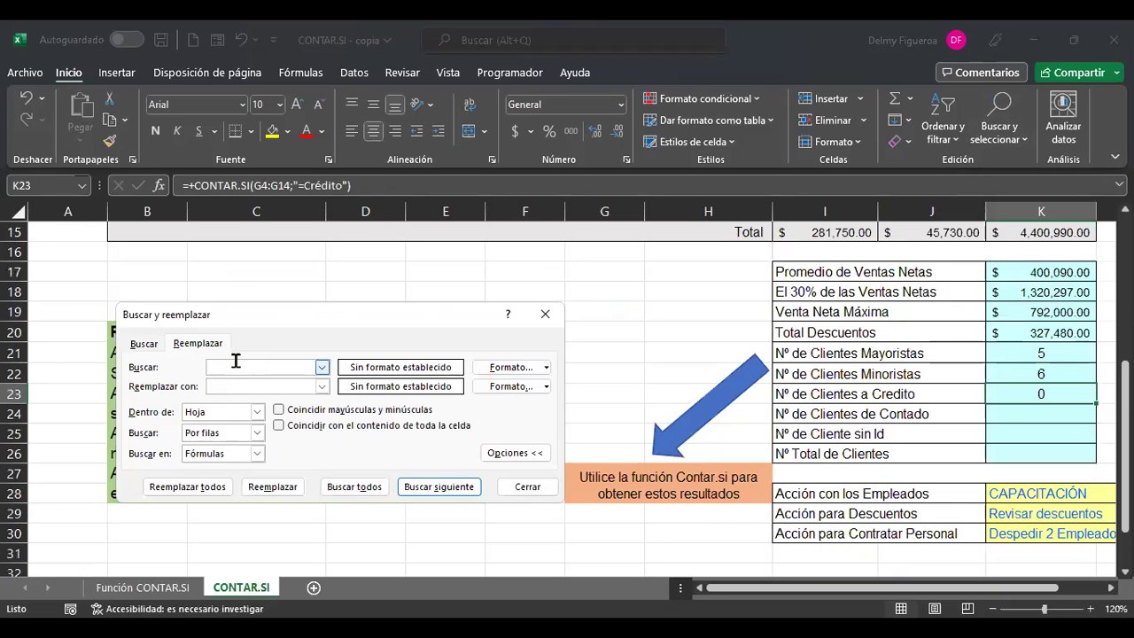
pyautogui.click(242, 387)
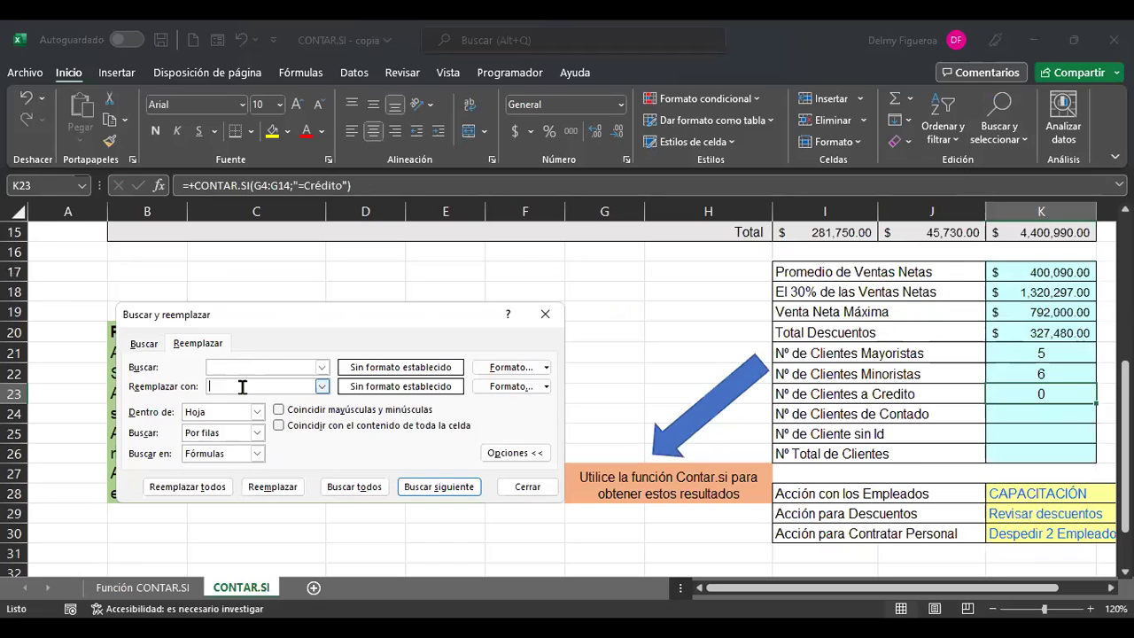
pyautogui.click(309, 367)
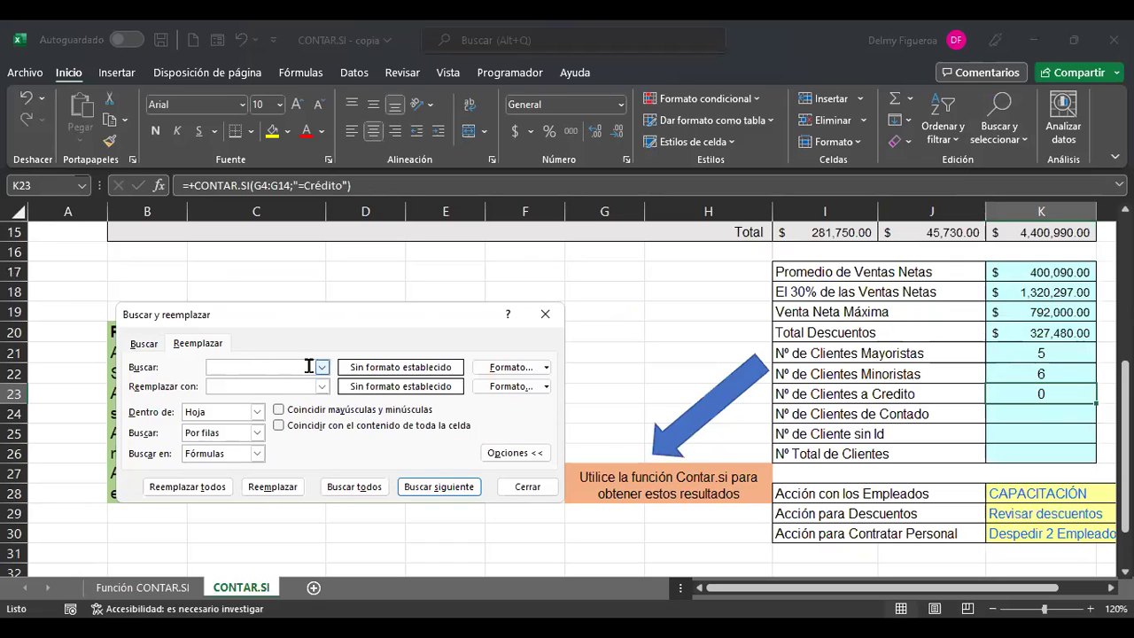
pyautogui.click(253, 387)
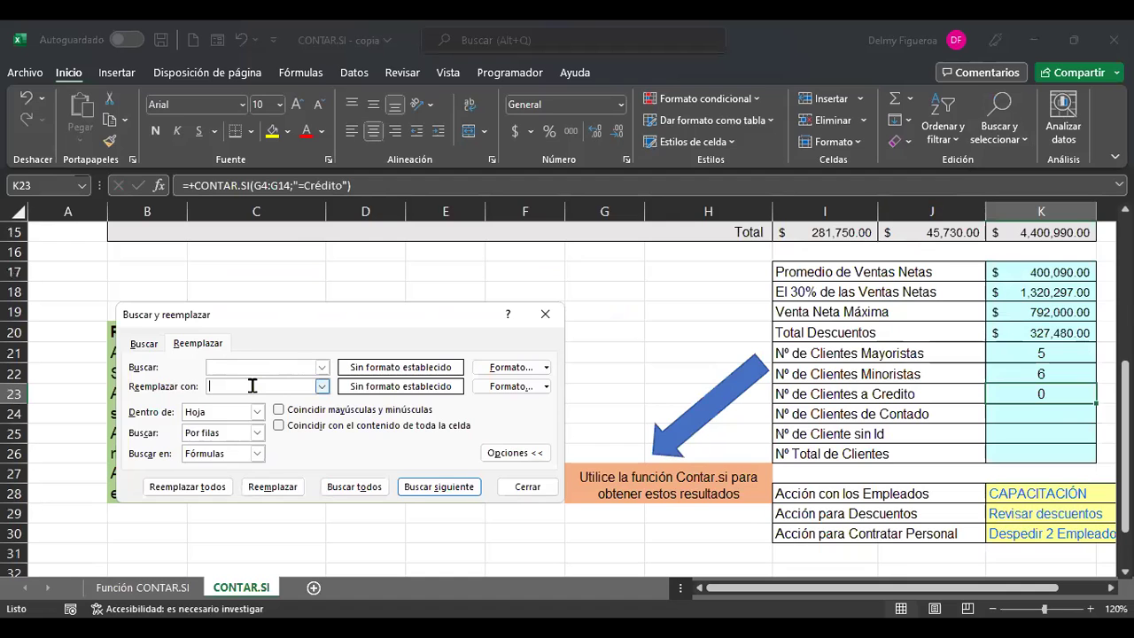
pyautogui.click(527, 486)
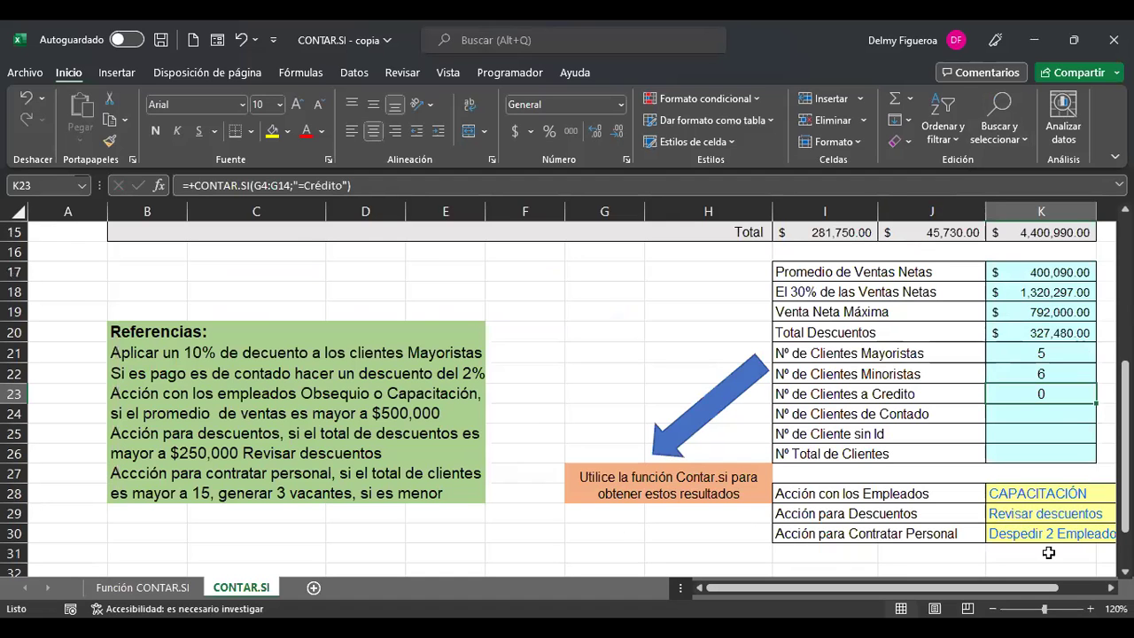
# - Correct the payment form of client Cambios in G5 to "Crédito" with the accent
pyautogui.scroll(3, 1029, 506)
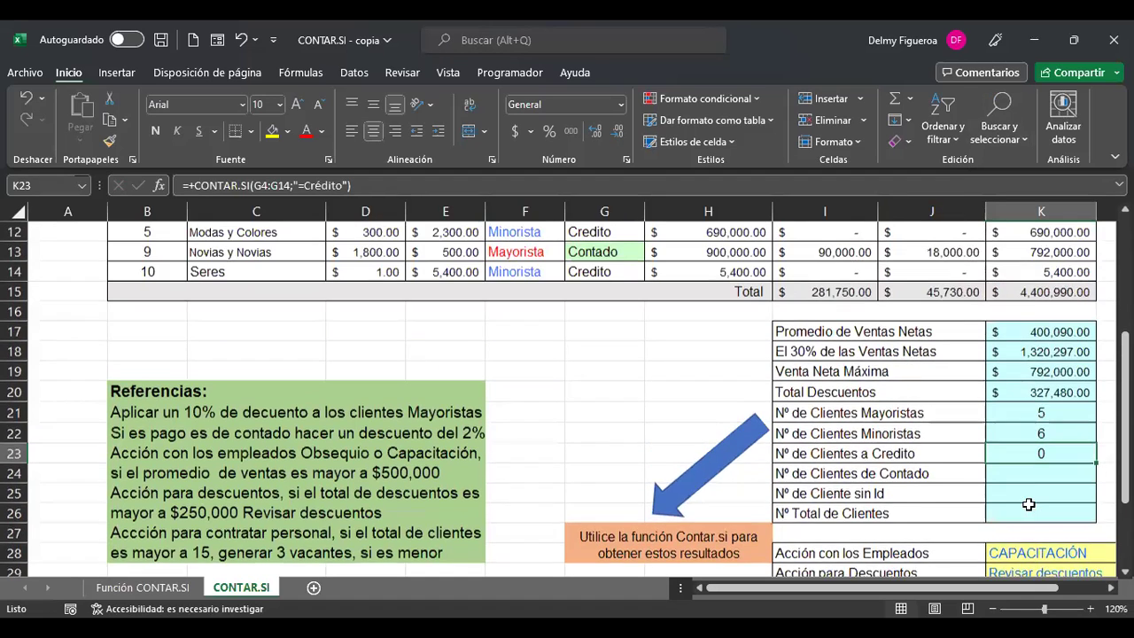
pyautogui.scroll(1, 1028, 505)
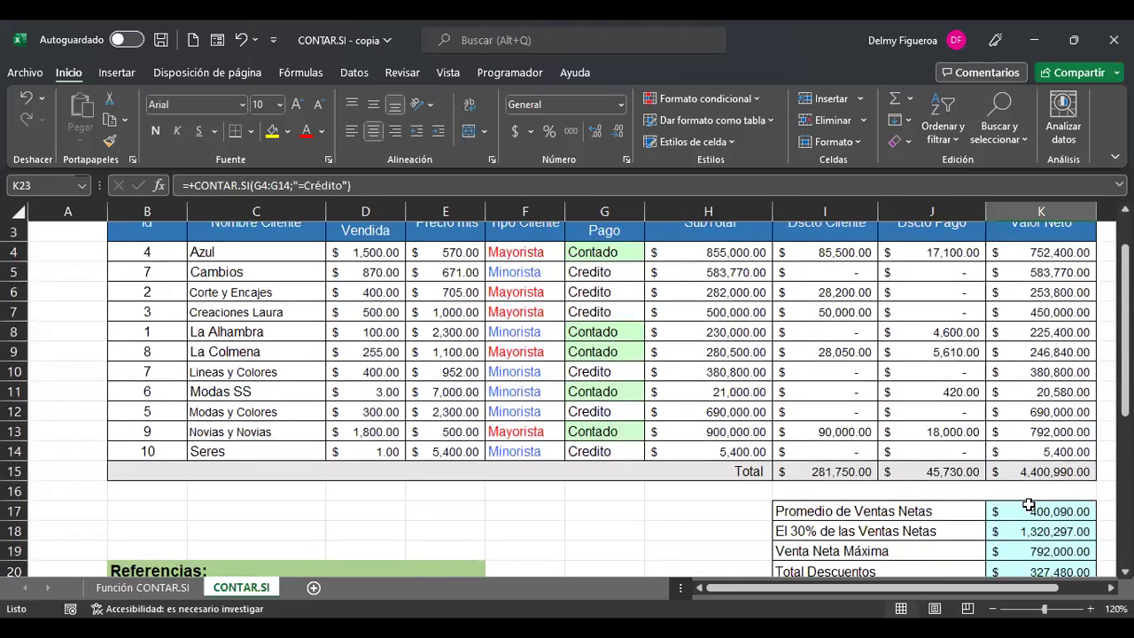
pyautogui.click(620, 273)
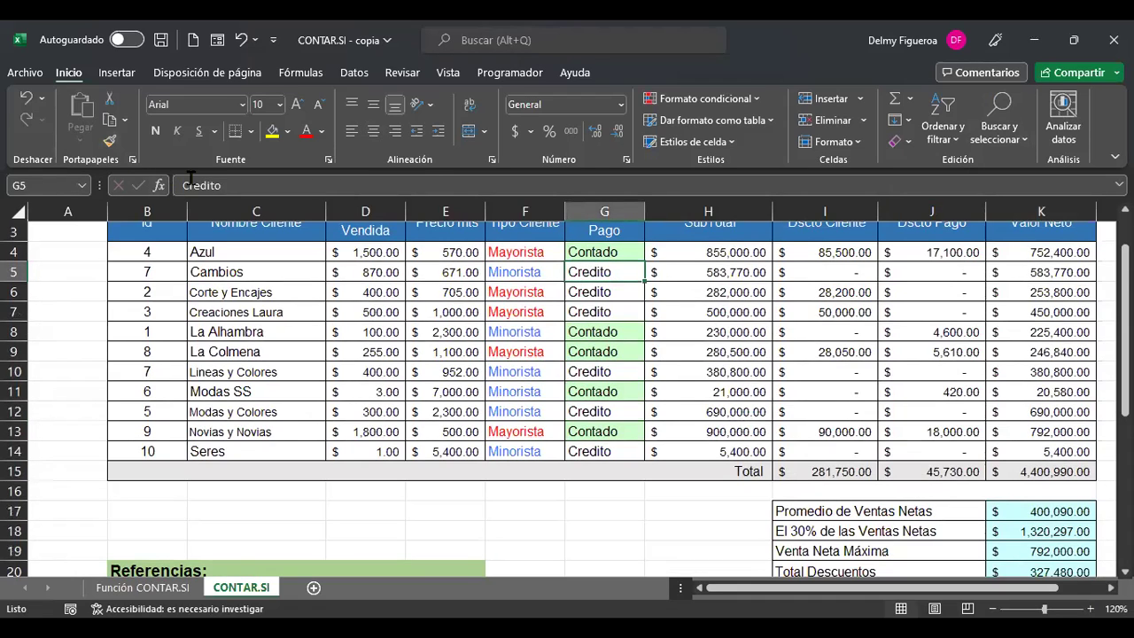
pyautogui.click(435, 181)
pyautogui.press('BackSpace')
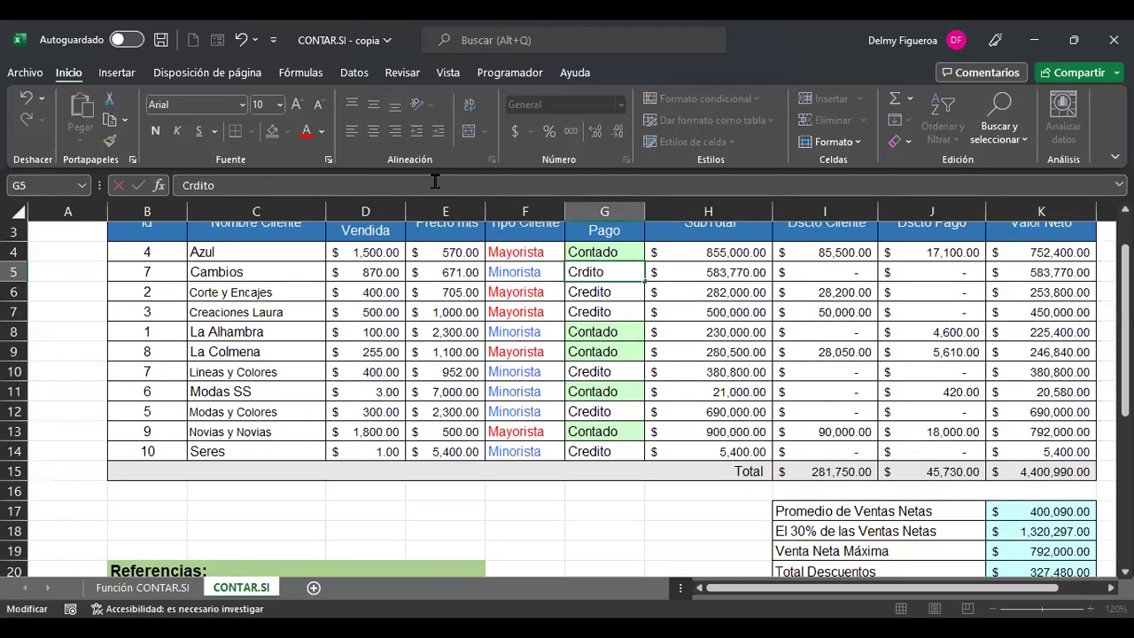
pyautogui.write('é')
pyautogui.press('Return')
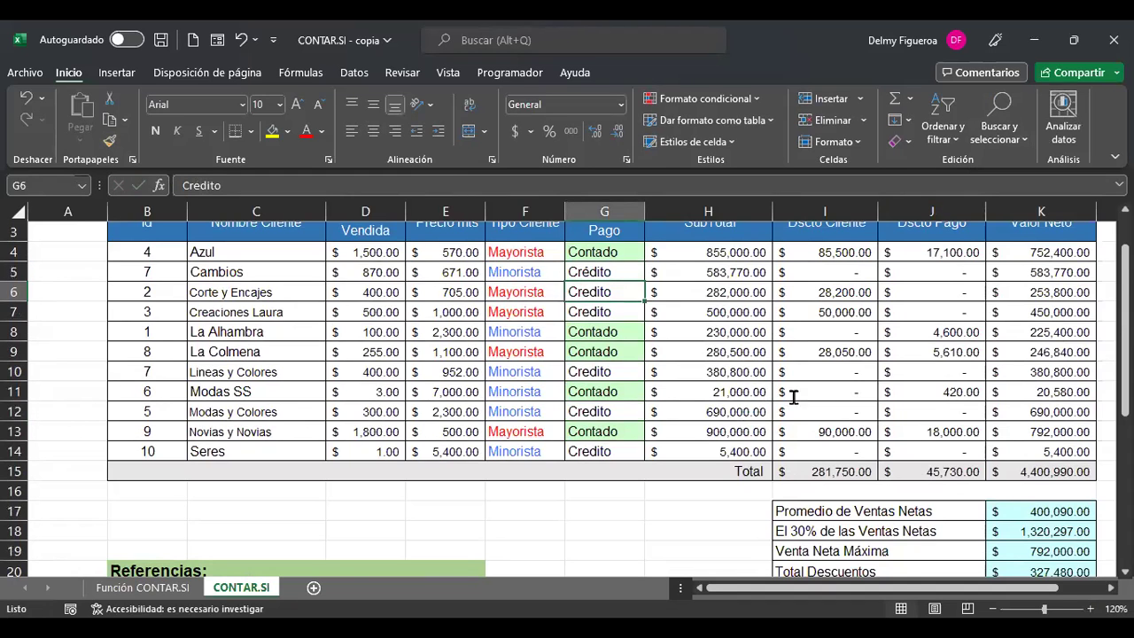
# - Change the criterion of the CONTAR.SI formula in K23 to "=Cr?dito" and check it against the Forma de Pago column
pyautogui.scroll(-2, 941, 455)
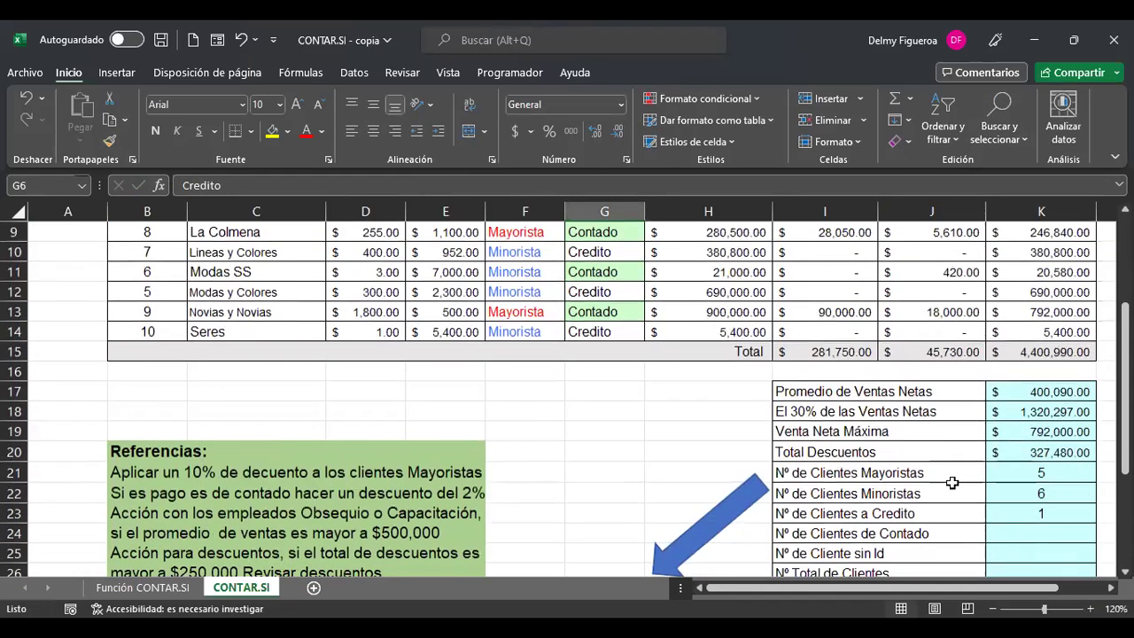
pyautogui.click(1072, 516)
pyautogui.doubleClick(1071, 516)
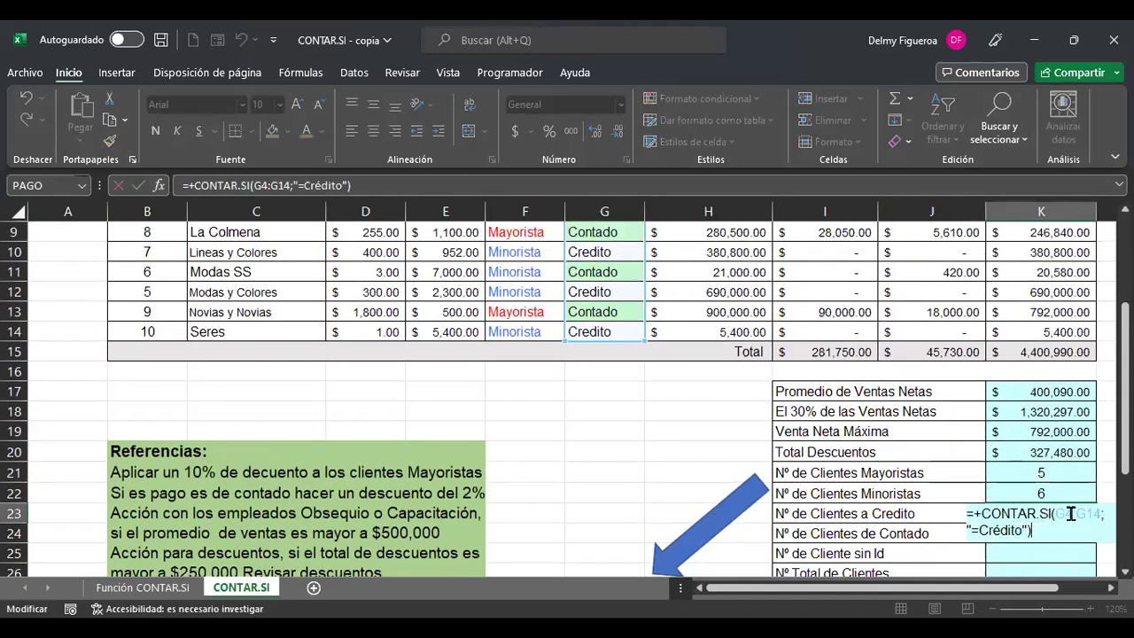
pyautogui.press('Left')
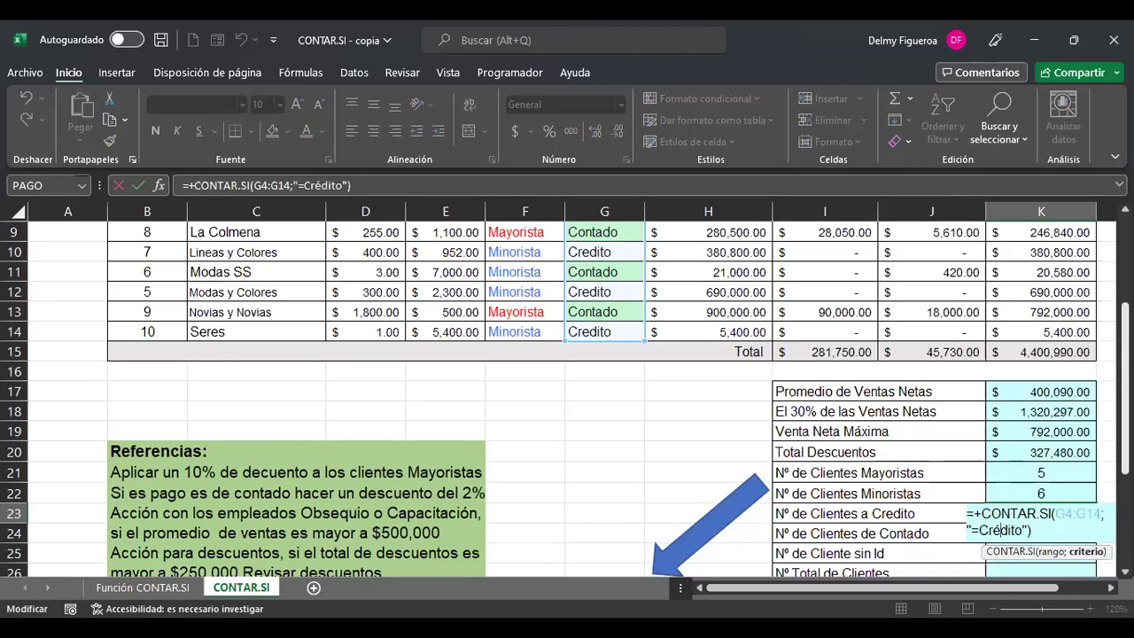
pyautogui.press('BackSpace')
pyautogui.write('?')
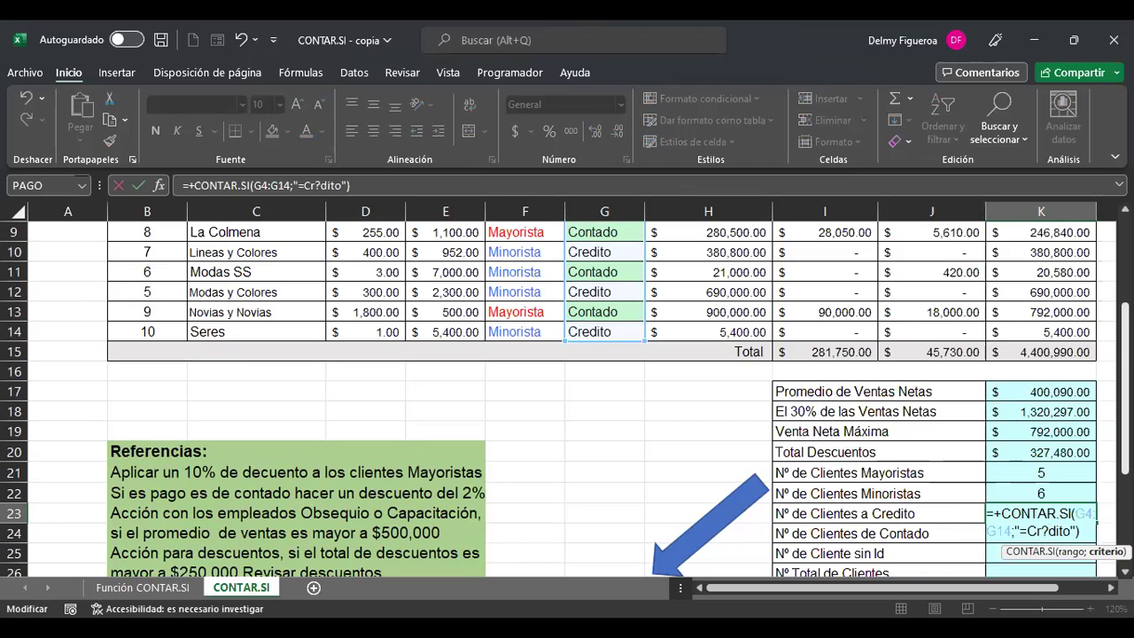
pyautogui.hotkey('ctrl', 'Return')
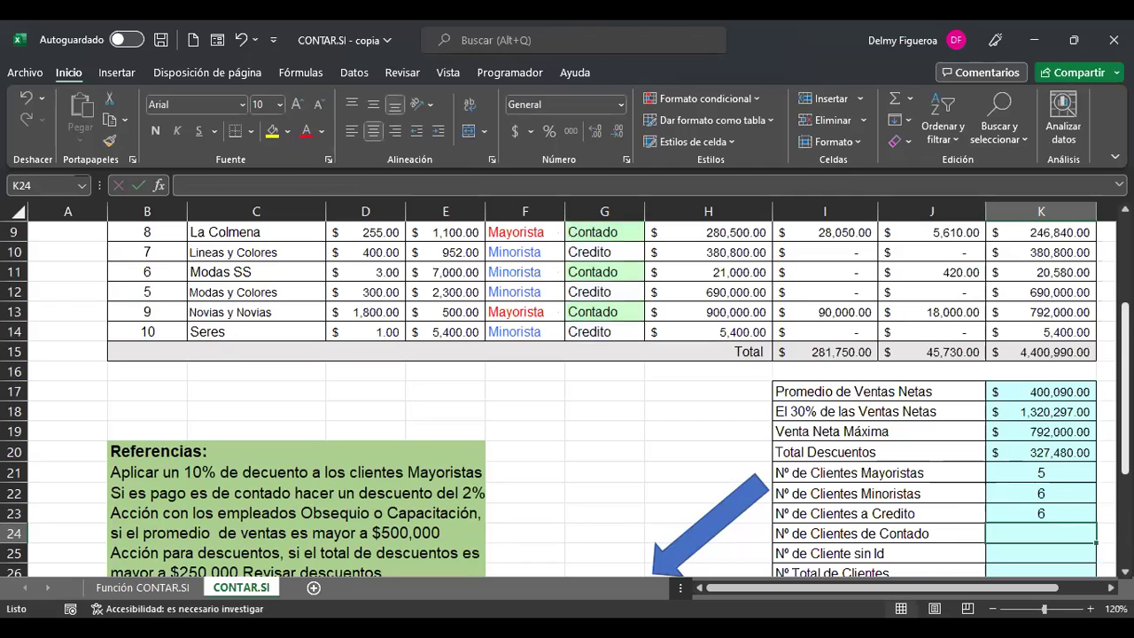
pyautogui.scroll(2, 913, 478)
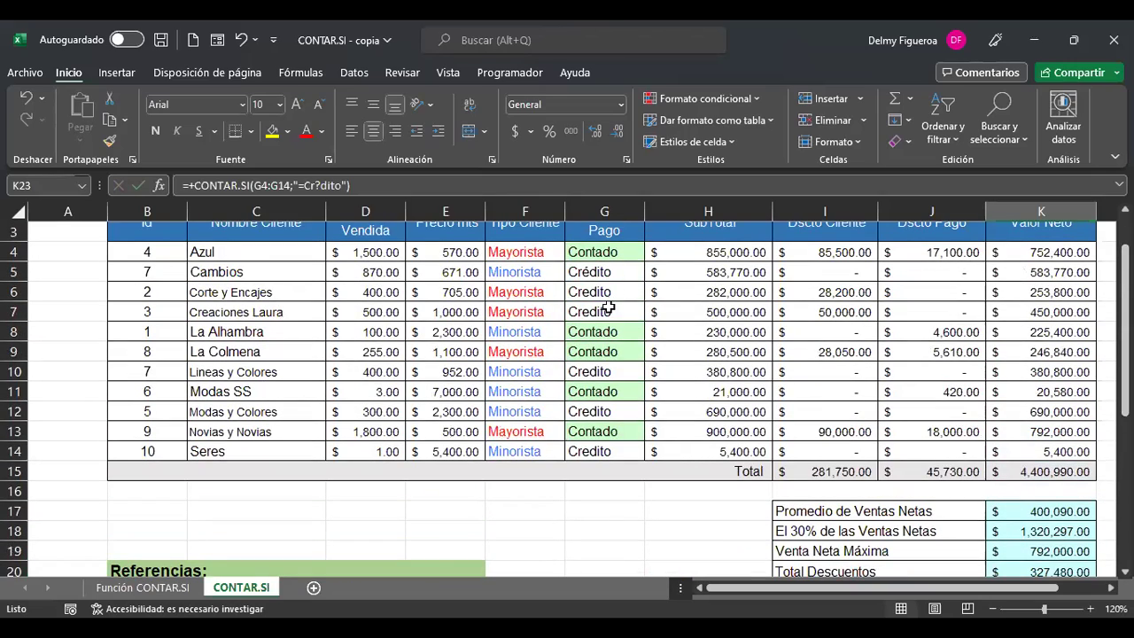
# - Review the wildcard criterion in K23's CONTAR.SI formula without altering it, then compare it with the Forma de Pago entries
pyautogui.scroll(-3, 866, 411)
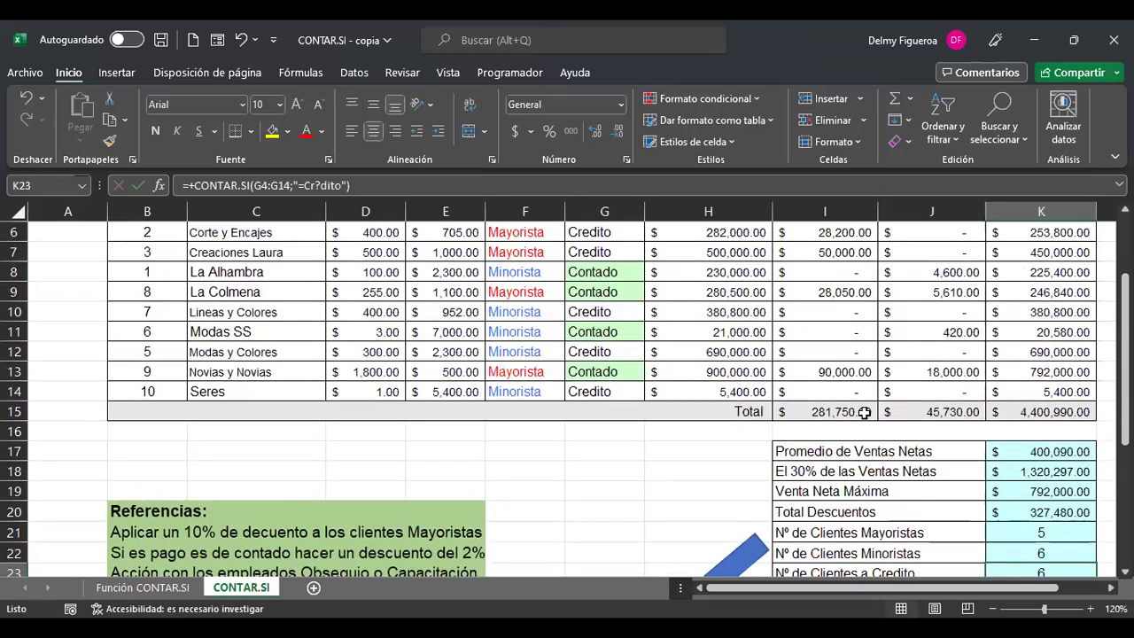
pyautogui.press('F2')
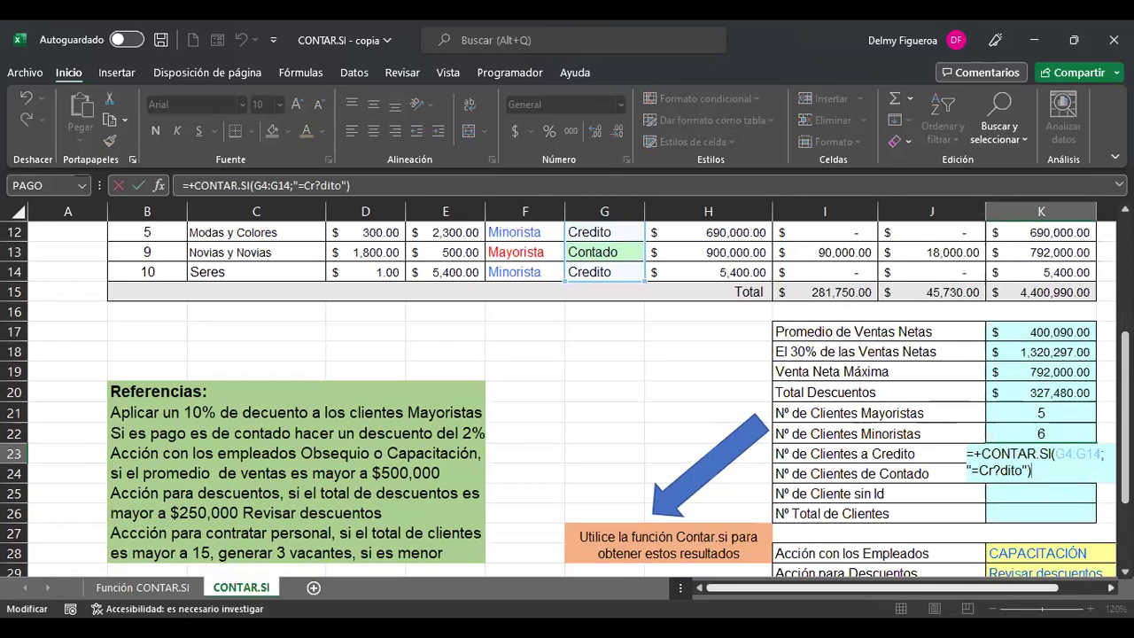
pyautogui.hscroll(1, 1019, 541)
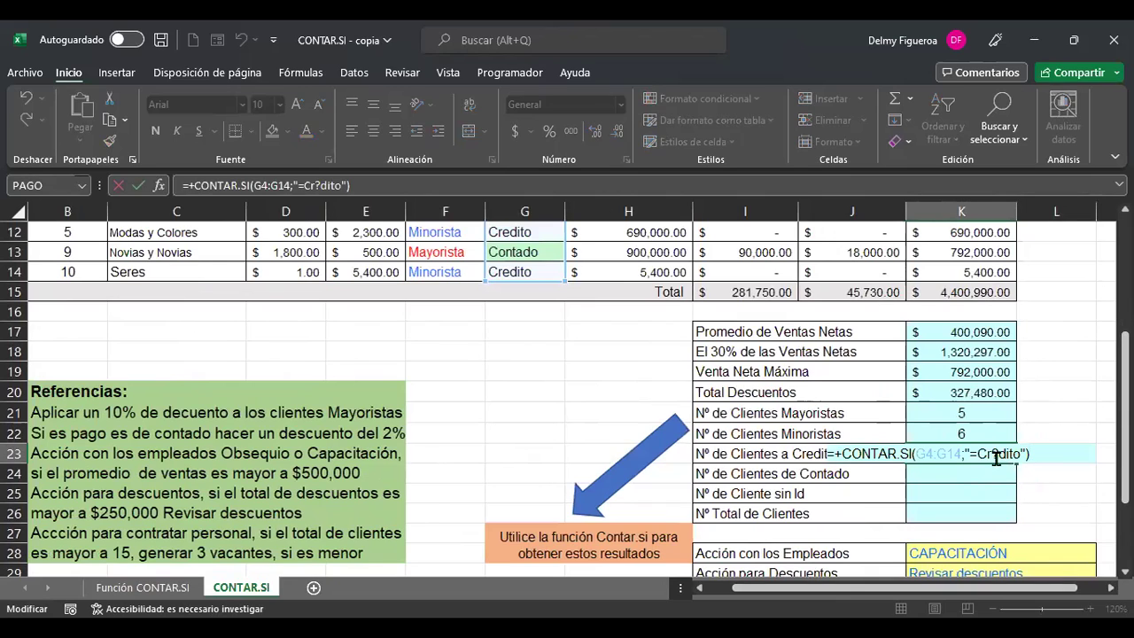
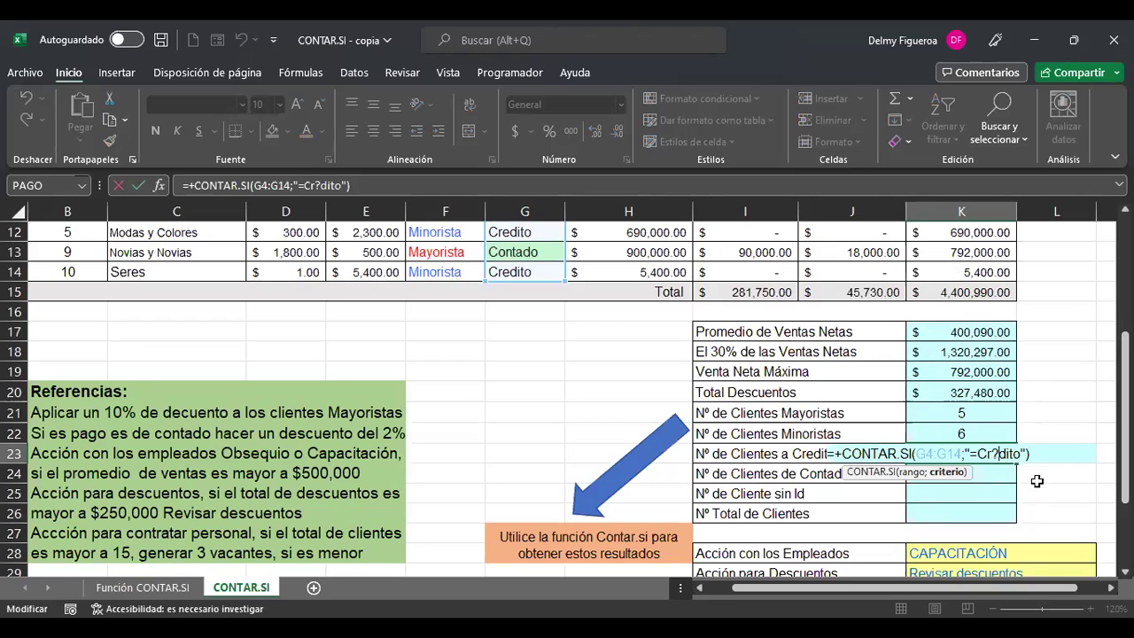
pyautogui.press('Return')
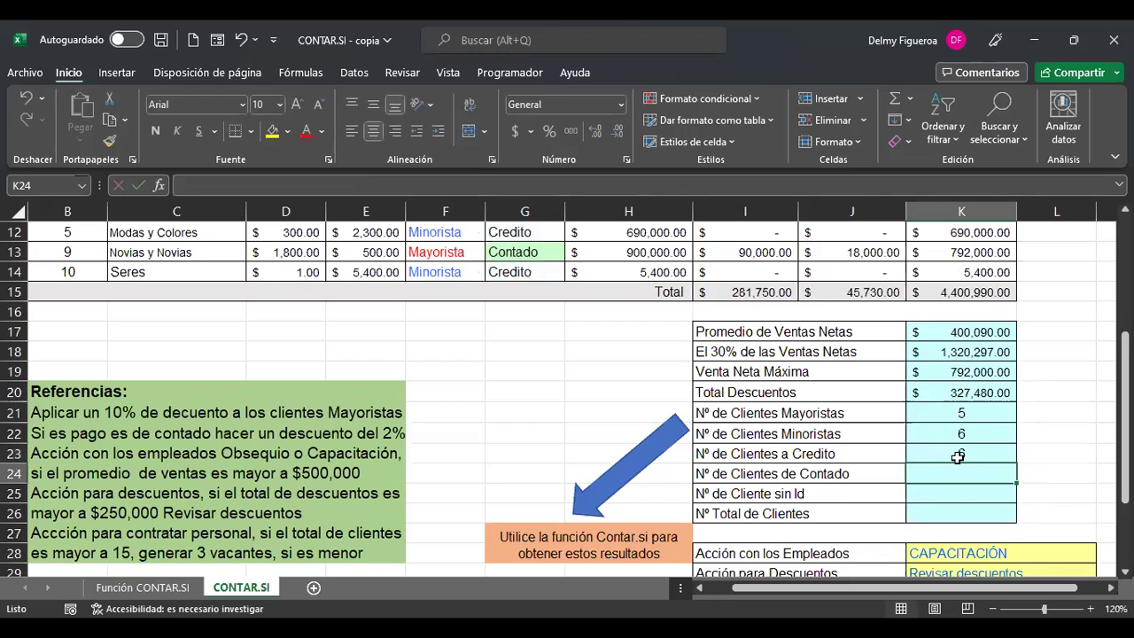
pyautogui.scroll(2, 842, 459)
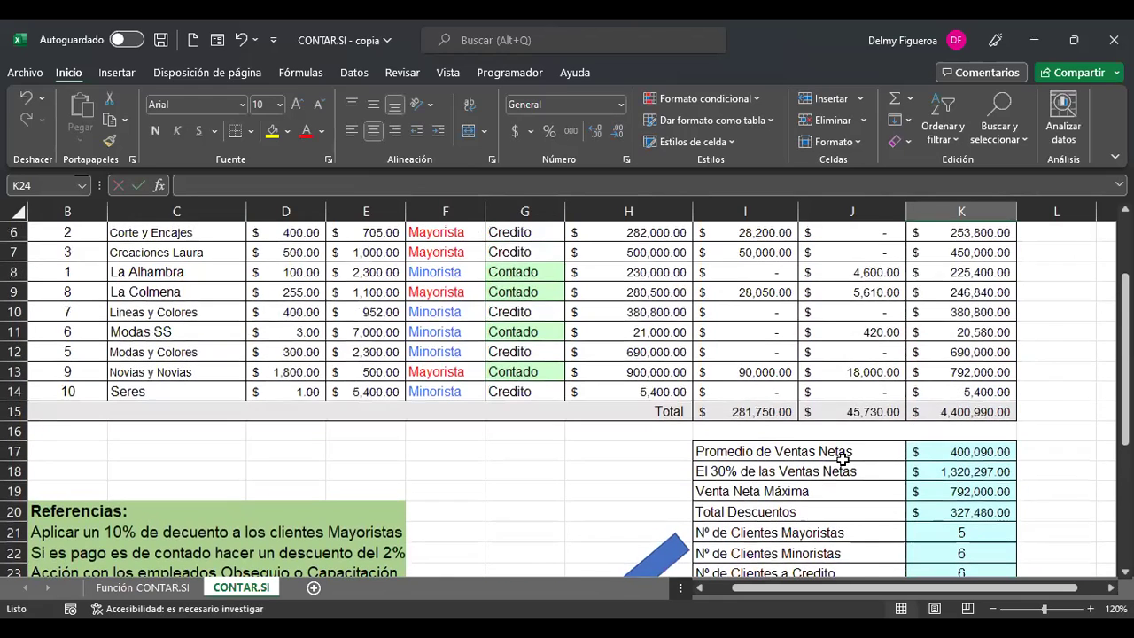
# - In K24, count the cash-paying clients with CONTAR.SI over G4:G14 using the criterion "=Contado"
pyautogui.scroll(-2, 843, 459)
pyautogui.scroll(4, 843, 459)
pyautogui.scroll(-4, 843, 459)
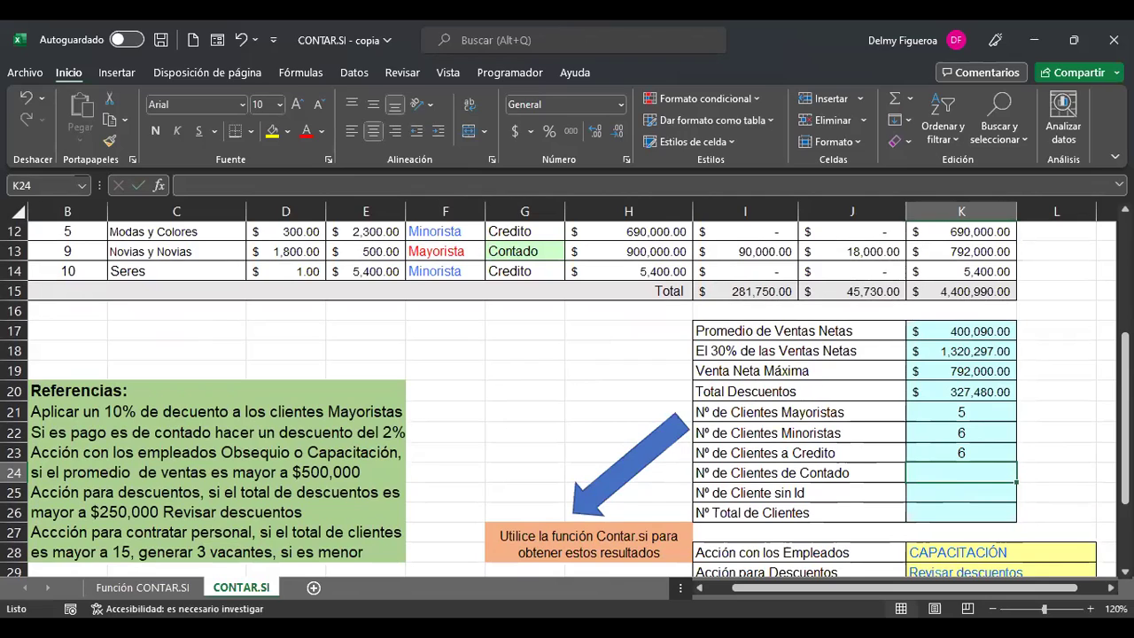
pyautogui.write('+')
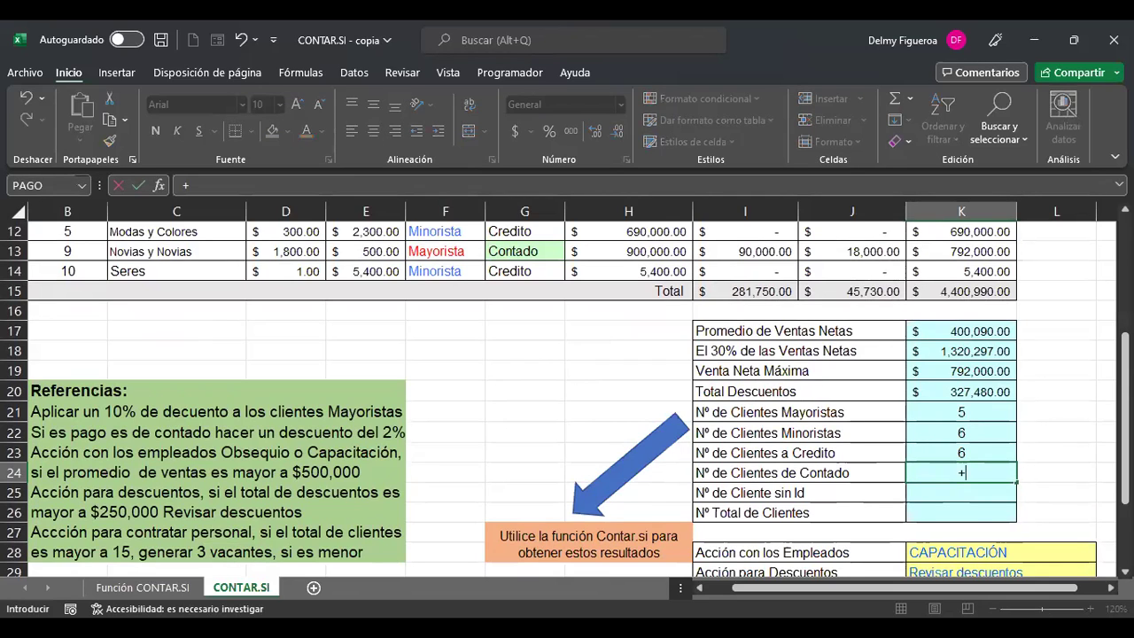
pyautogui.write('contar')
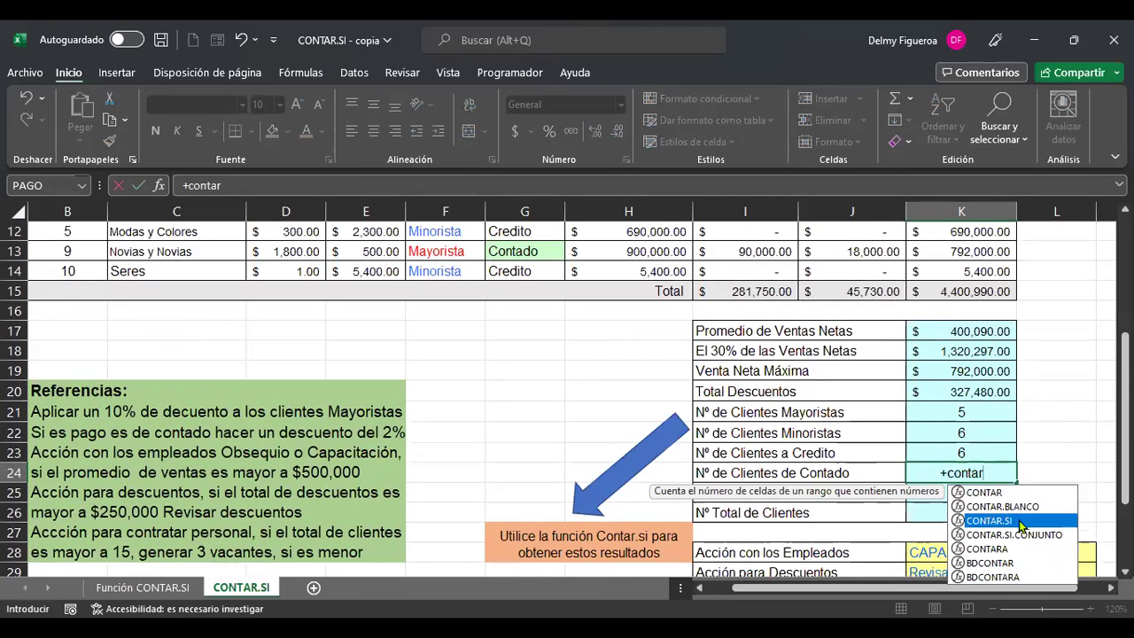
pyautogui.doubleClick(1020, 526)
pyautogui.scroll(3, 458, 384)
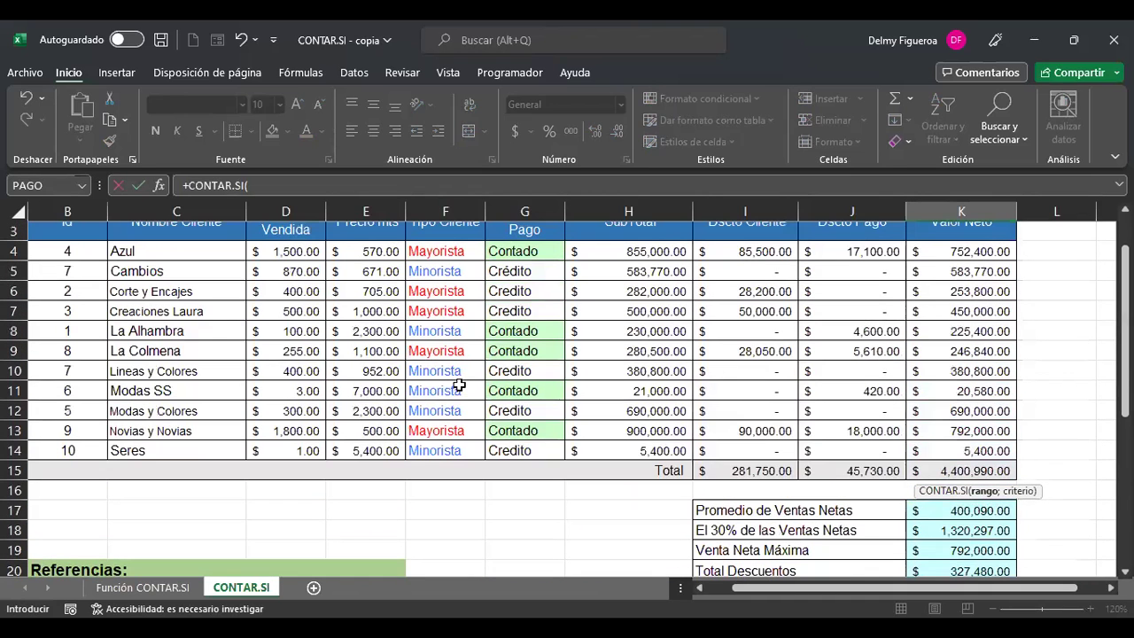
pyautogui.moveTo(512, 253); pyautogui.dragTo(528, 451)
pyautogui.scroll(-3, 540, 501)
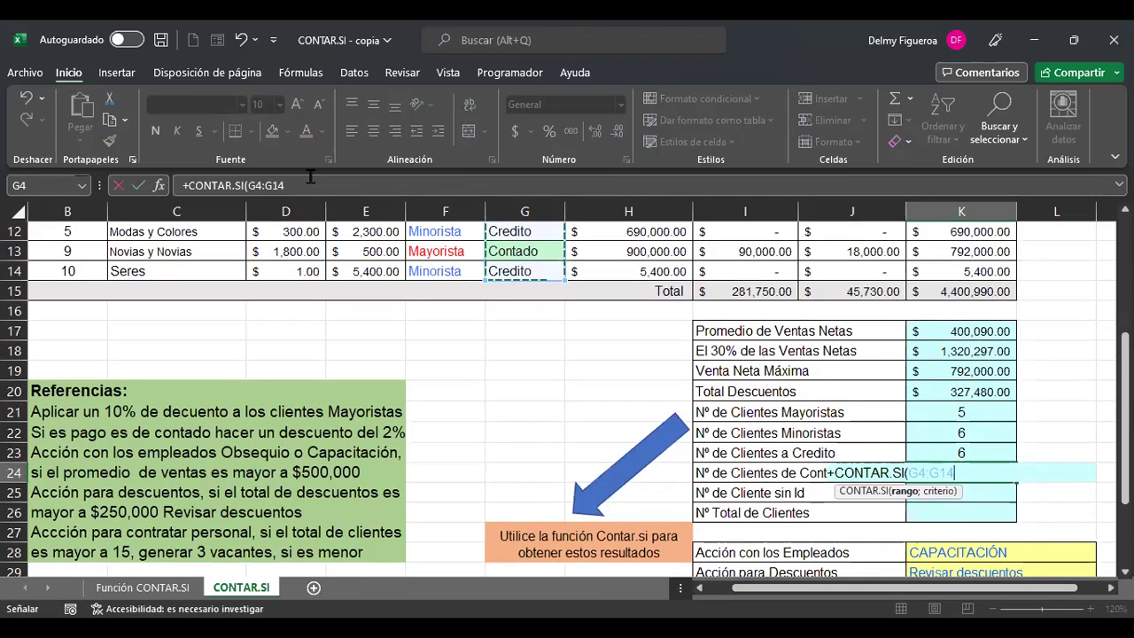
pyautogui.scroll(3, 399, 336)
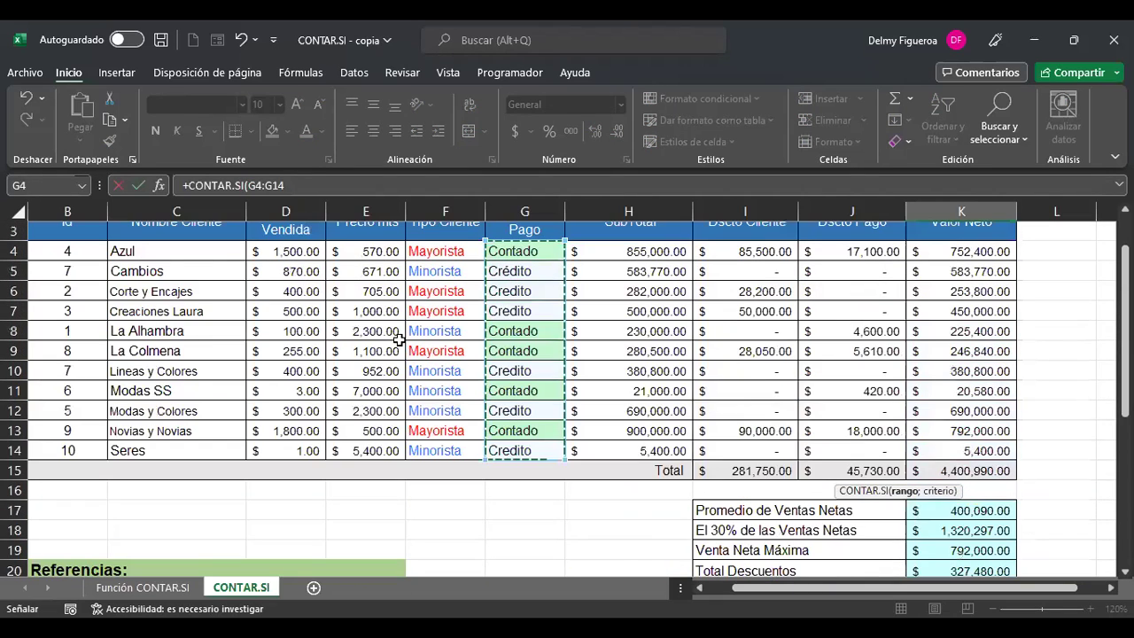
pyautogui.scroll(-3, 400, 339)
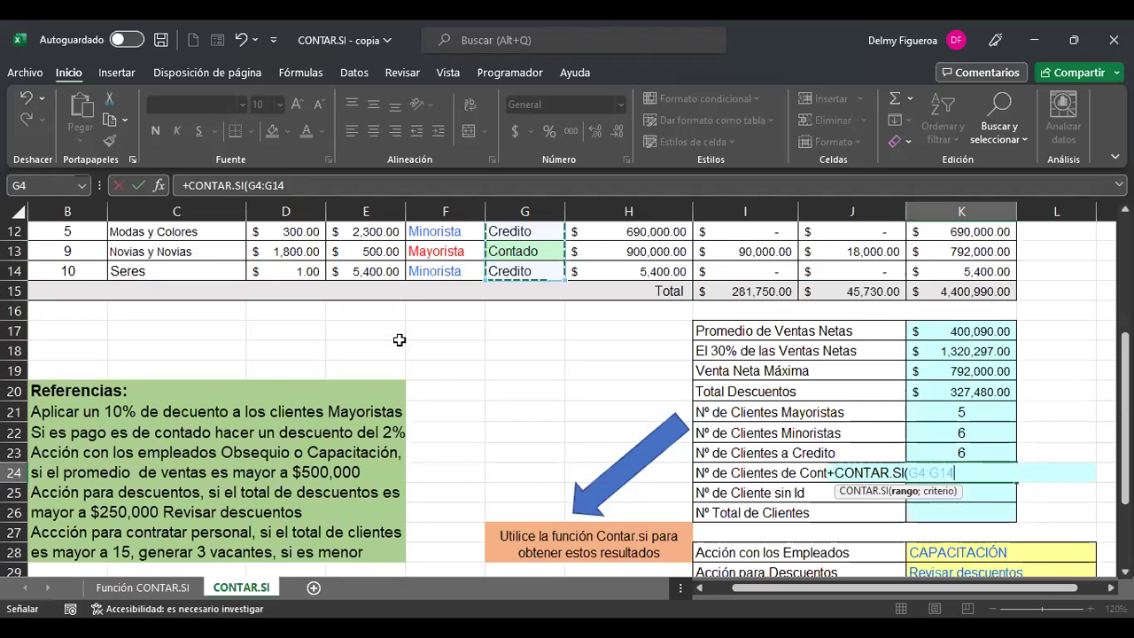
pyautogui.write(';"=Contado"')
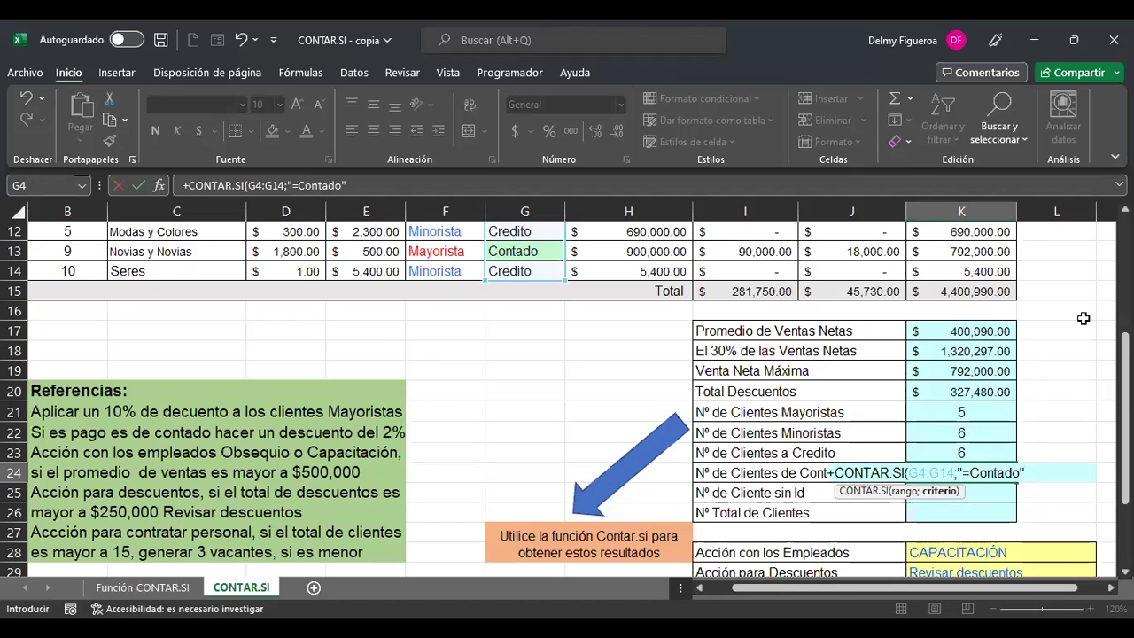
pyautogui.press('Return')
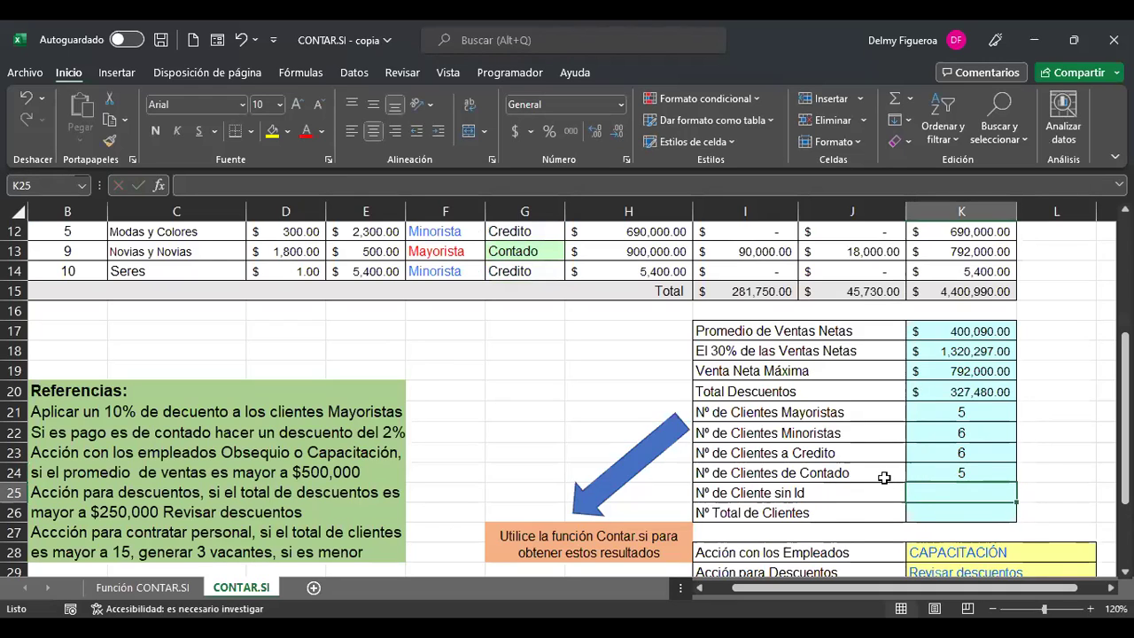
pyautogui.scroll(4, 885, 477)
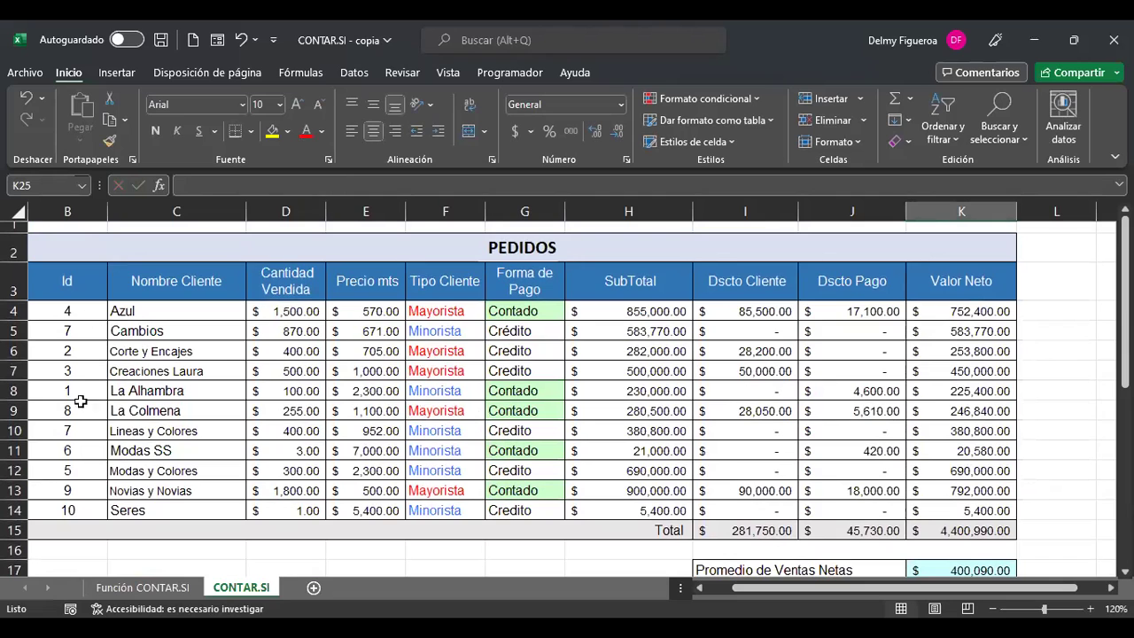
pyautogui.scroll(-4, 98, 488)
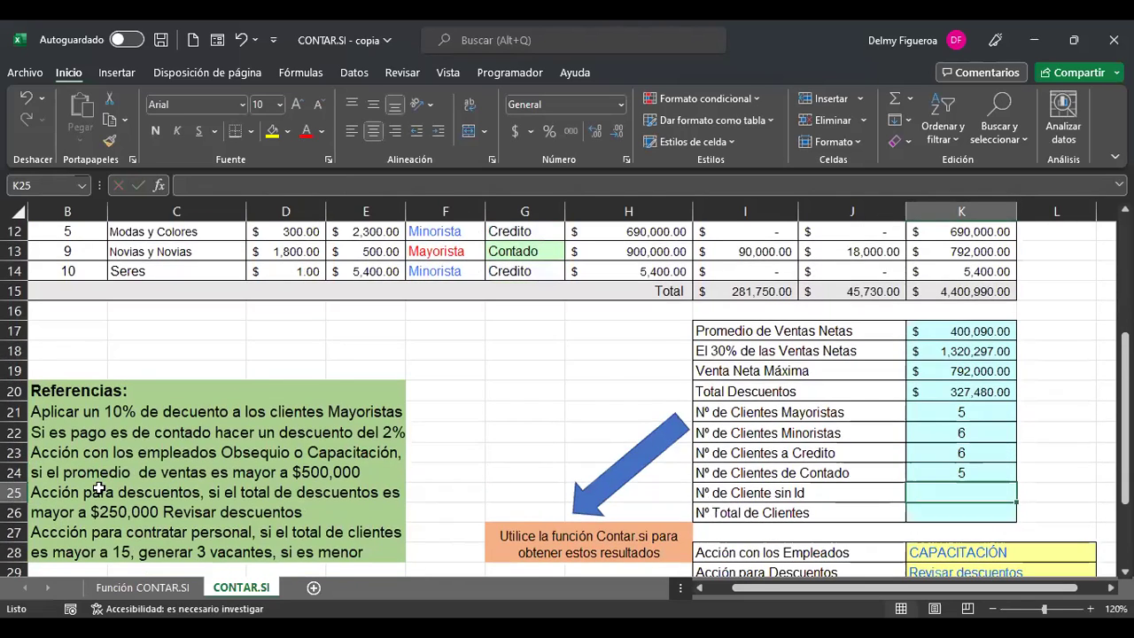
pyautogui.scroll(-2, 99, 488)
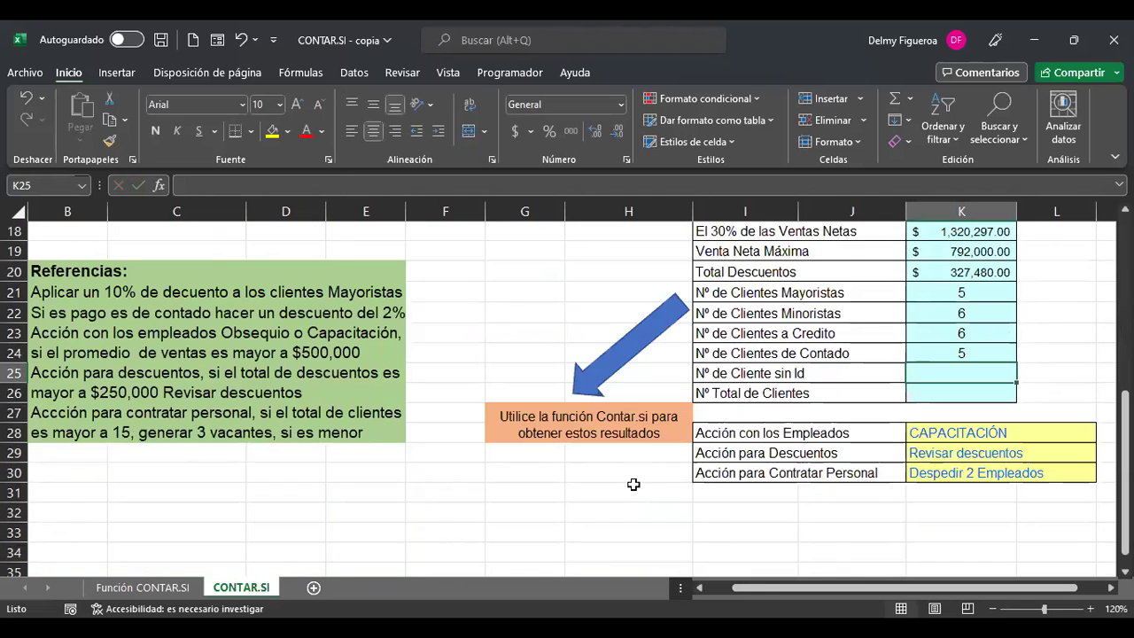
pyautogui.write('+')
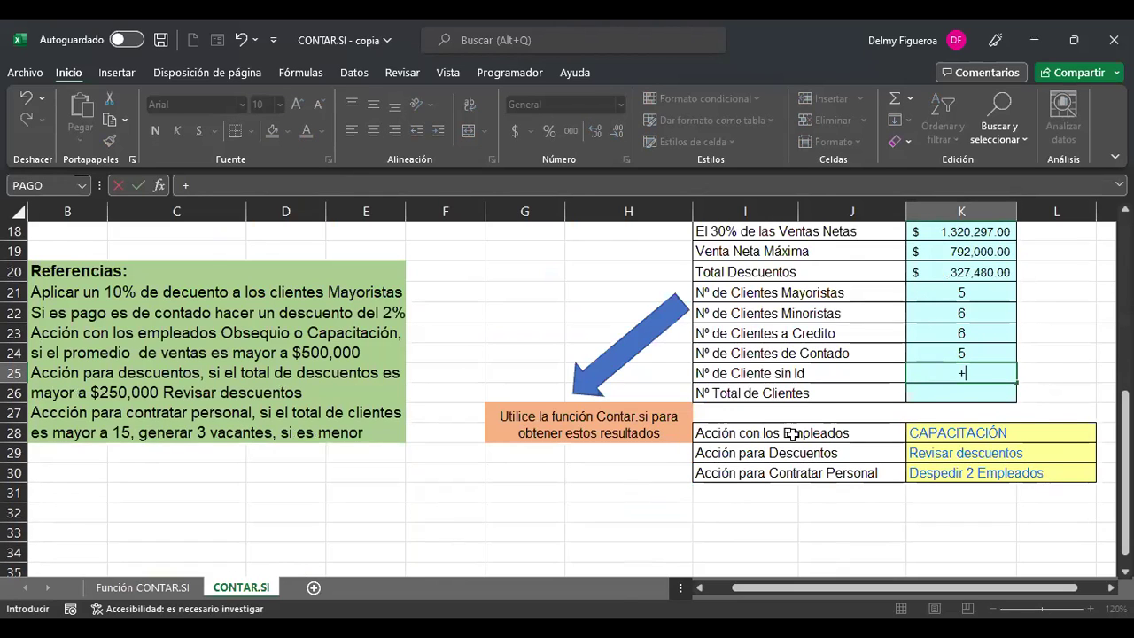
pyautogui.write('si')
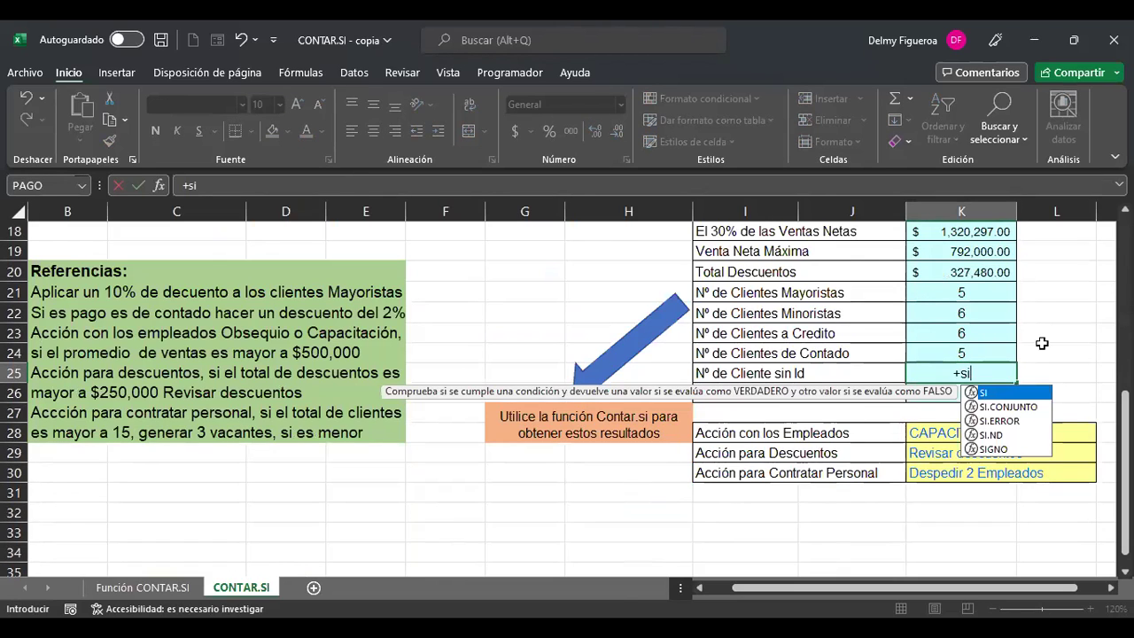
pyautogui.doubleClick(987, 391)
pyautogui.scroll(4, 278, 373)
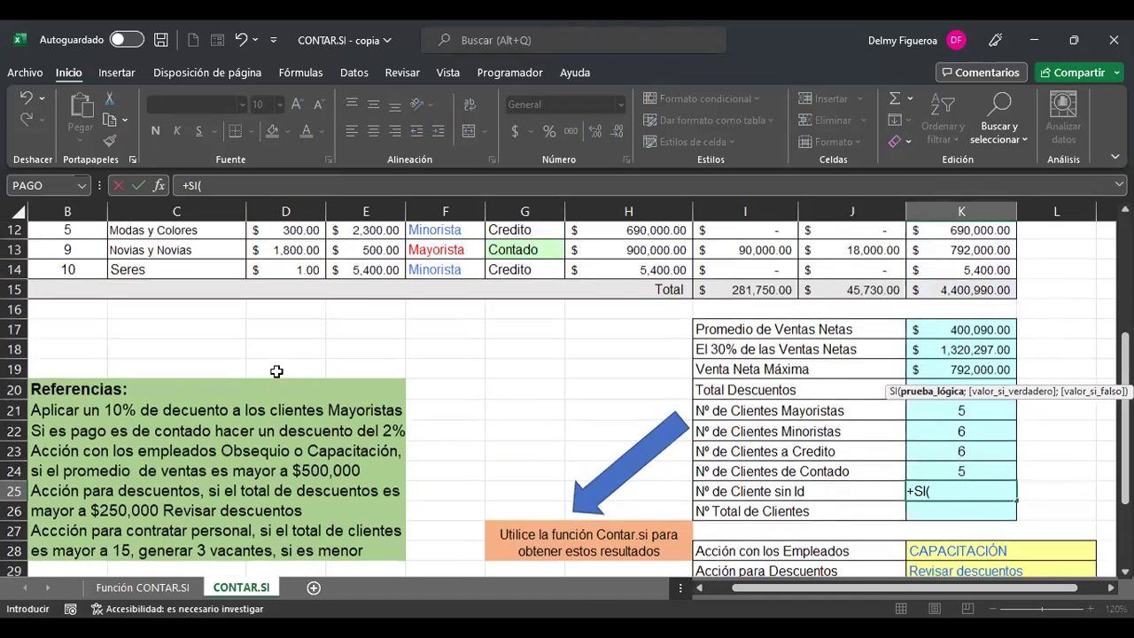
pyautogui.scroll(2, 277, 372)
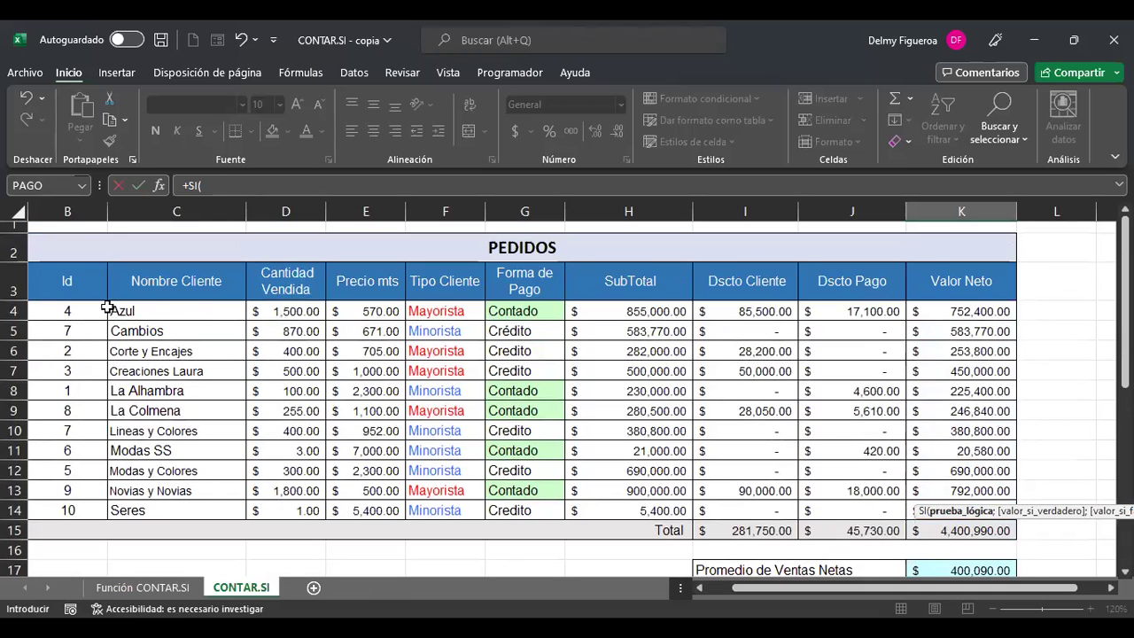
pyautogui.click(78, 311)
pyautogui.keyDown('shift'); pyautogui.click(84, 502); pyautogui.keyUp('shift')
pyautogui.scroll(-3, 718, 425)
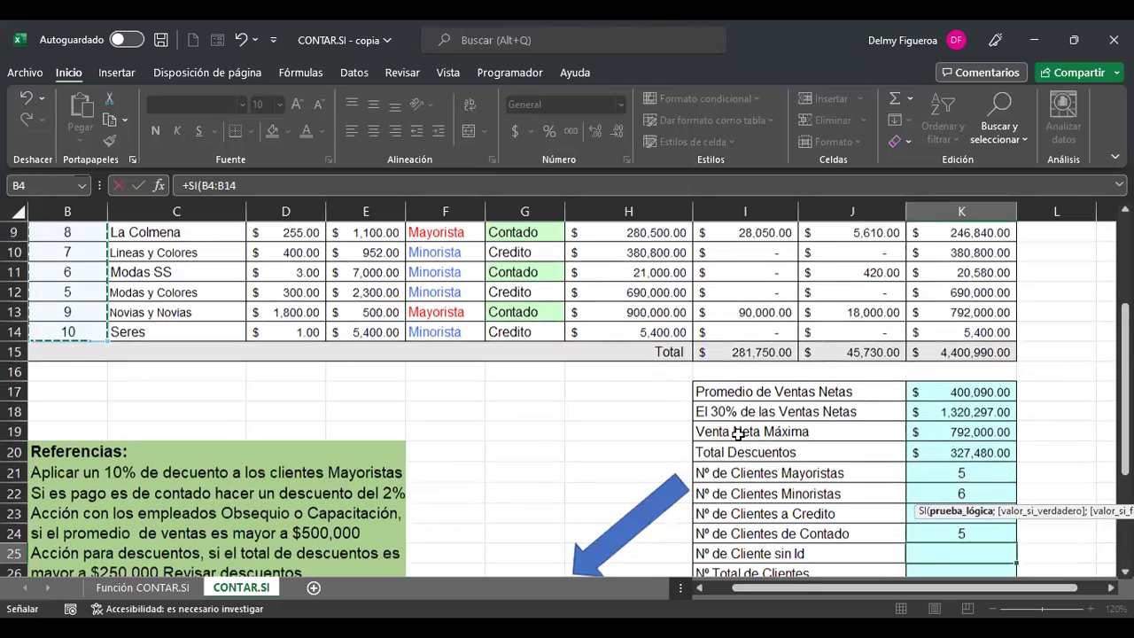
pyautogui.scroll(-1, 738, 434)
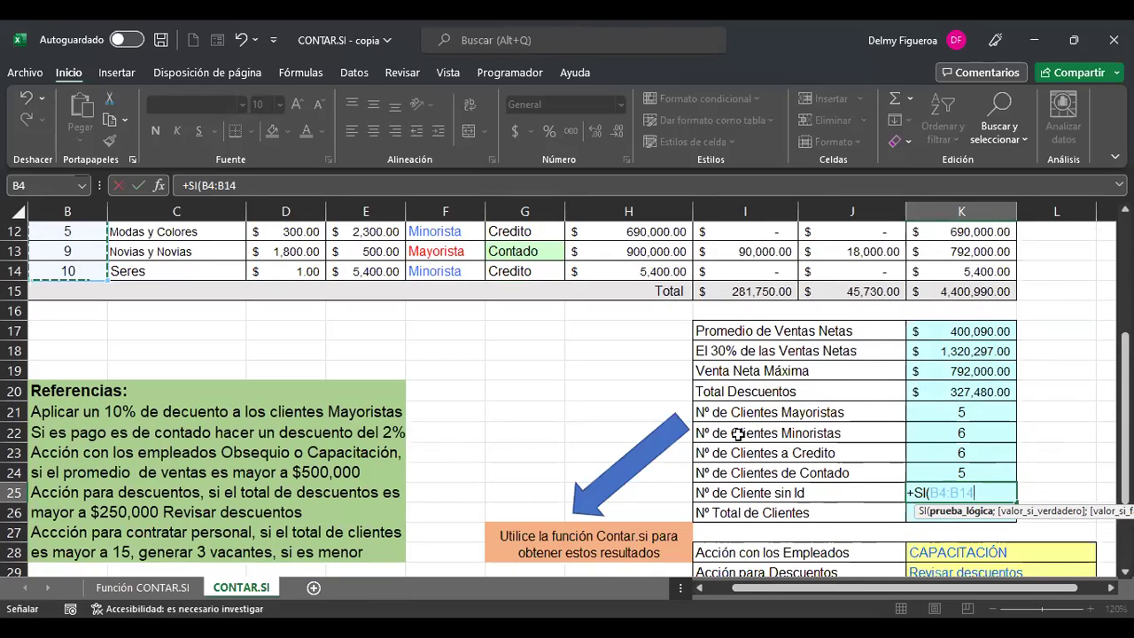
pyautogui.write('=')
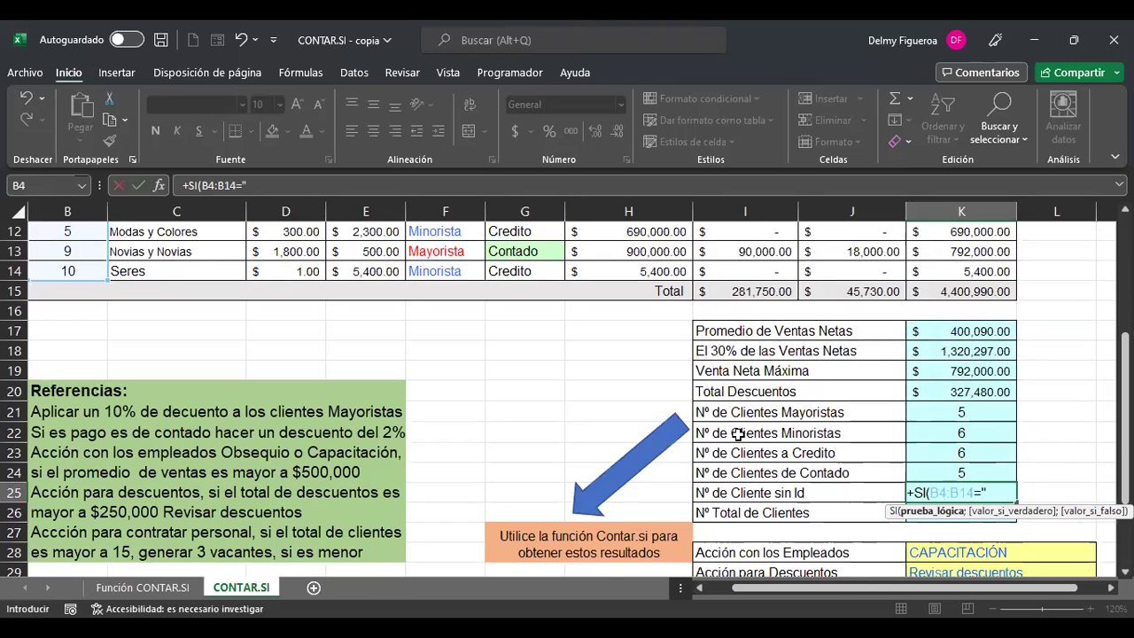
pyautogui.write('"')
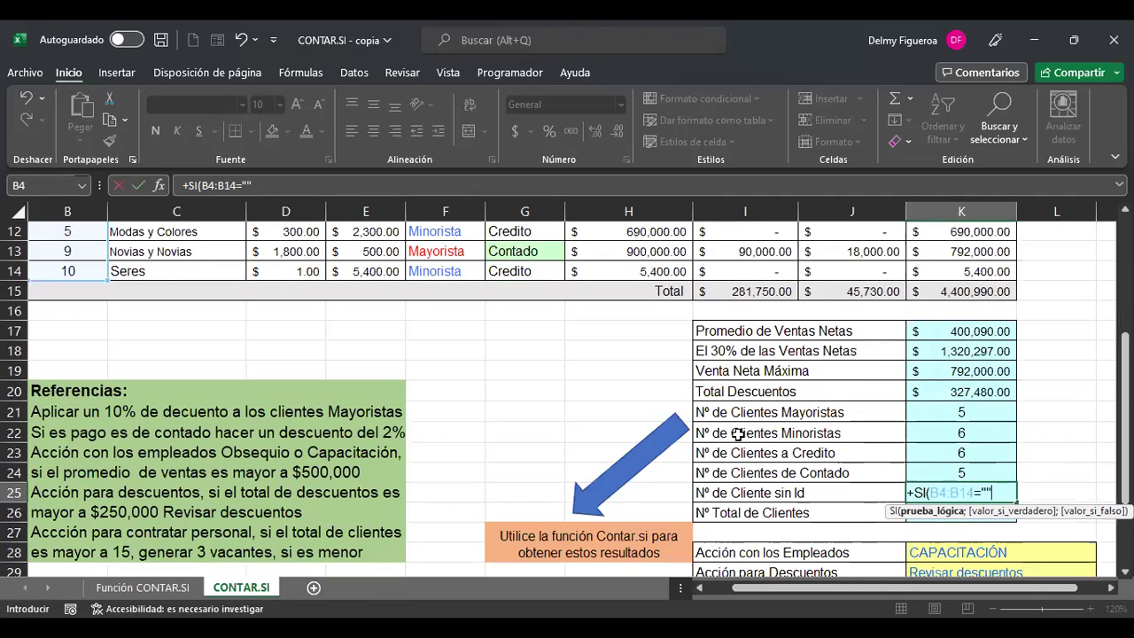
pyautogui.press('Escape')
# - Begin a CONTAR.SI formula in K25 for Nº de Cliente sin Id, with the Id cells B4:B14 as its range
pyautogui.write('+')
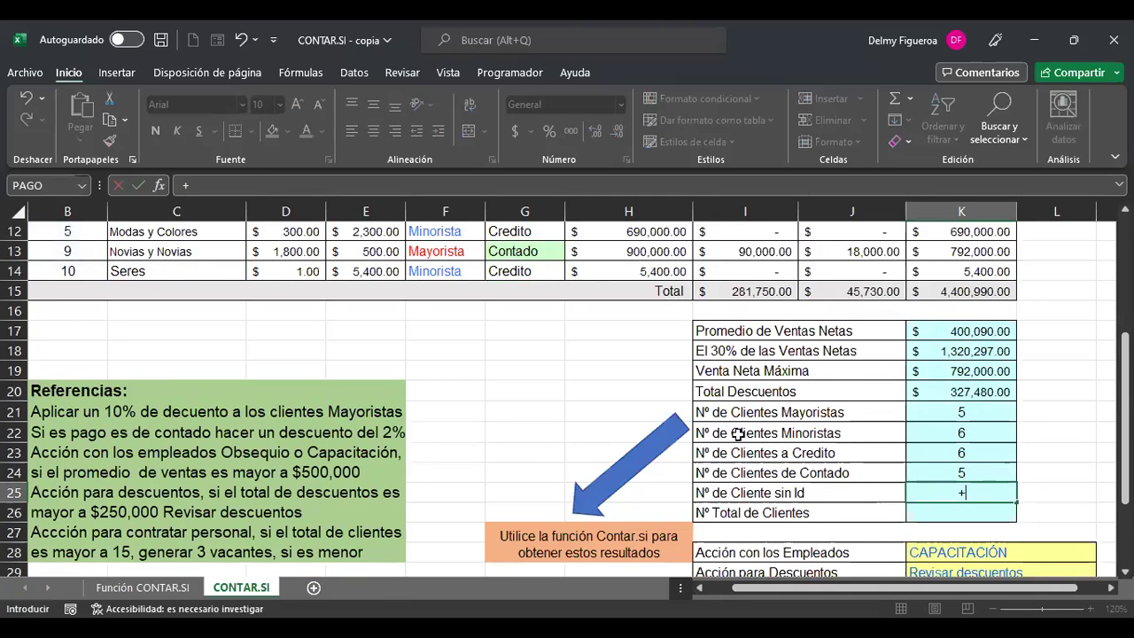
pyautogui.write('contar')
pyautogui.click(1010, 540)
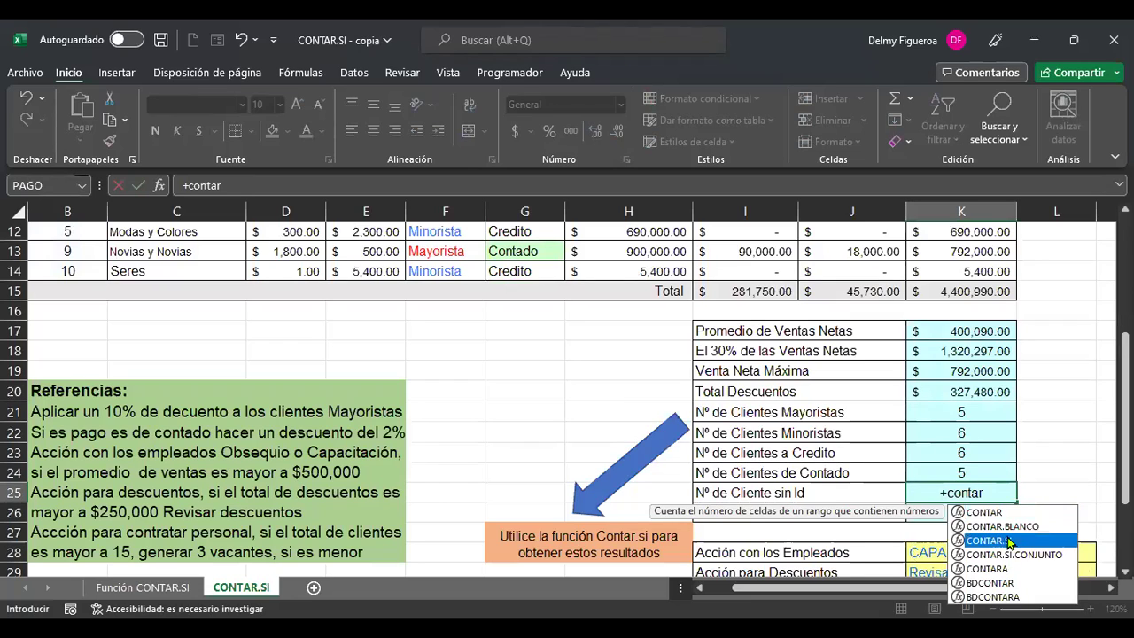
pyautogui.press('Tab')
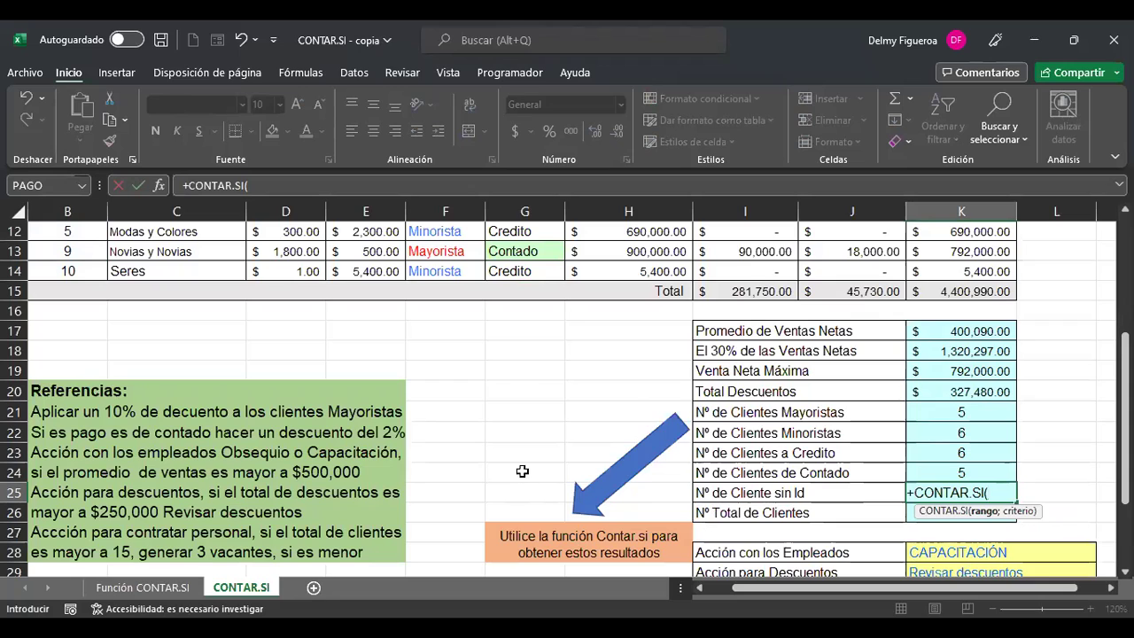
pyautogui.scroll(4, 516, 463)
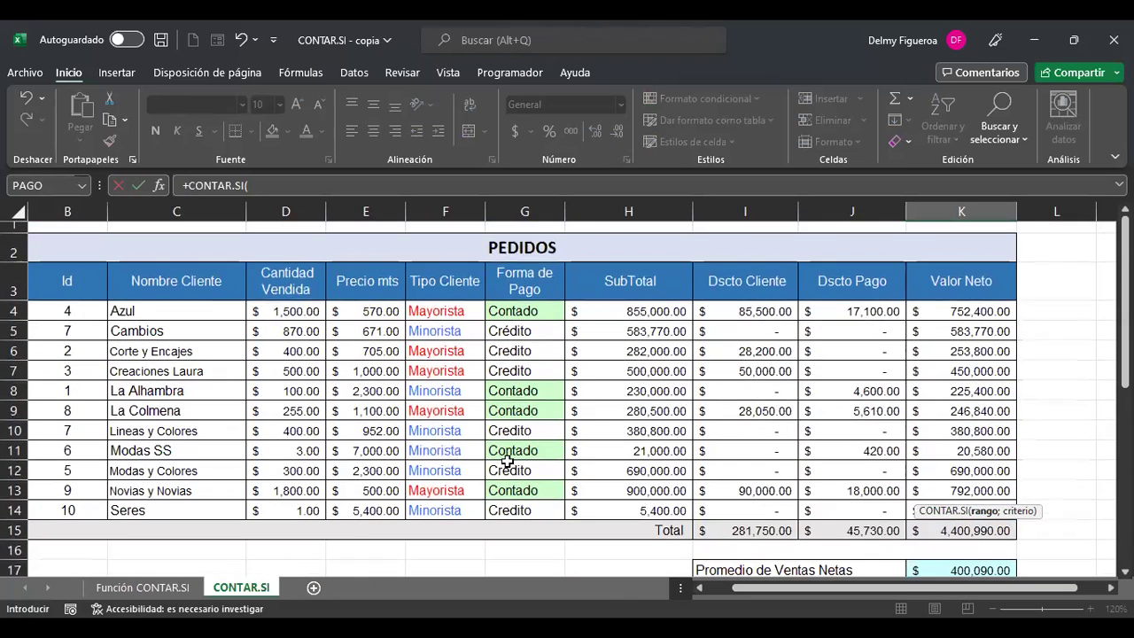
pyautogui.moveTo(73, 311); pyautogui.dragTo(68, 510)
pyautogui.scroll(-4, 715, 493)
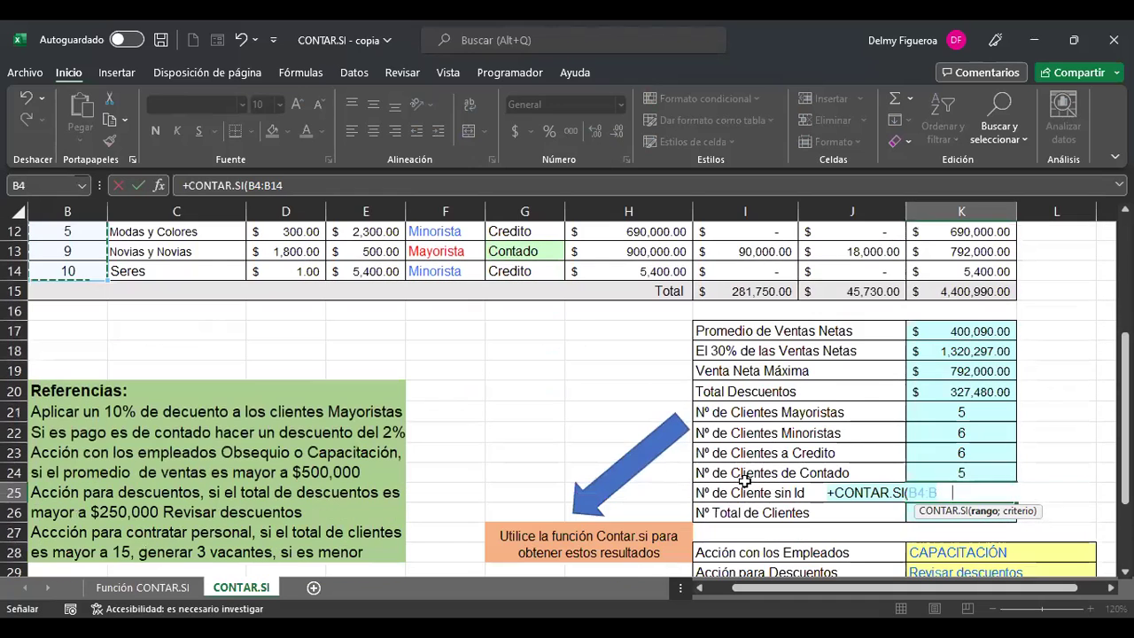
pyautogui.scroll(-1, 621, 487)
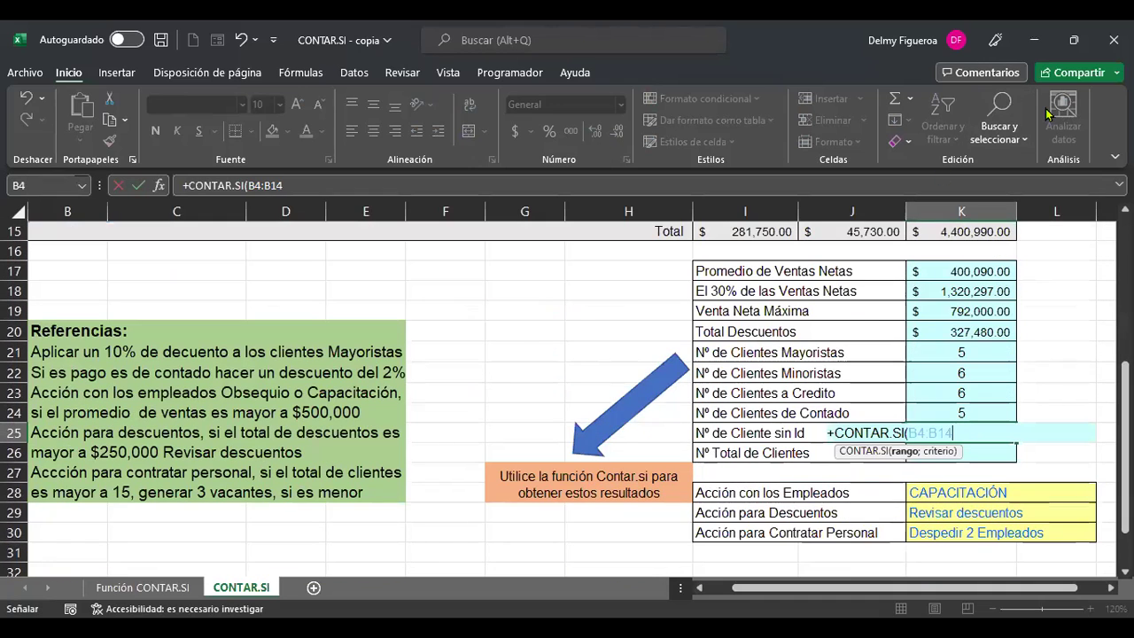
# - Complete the K25 formula with an empty-text criterion so that it reads CONTAR.SI(B4:B14;"="""), and enter it
pyautogui.write(';')
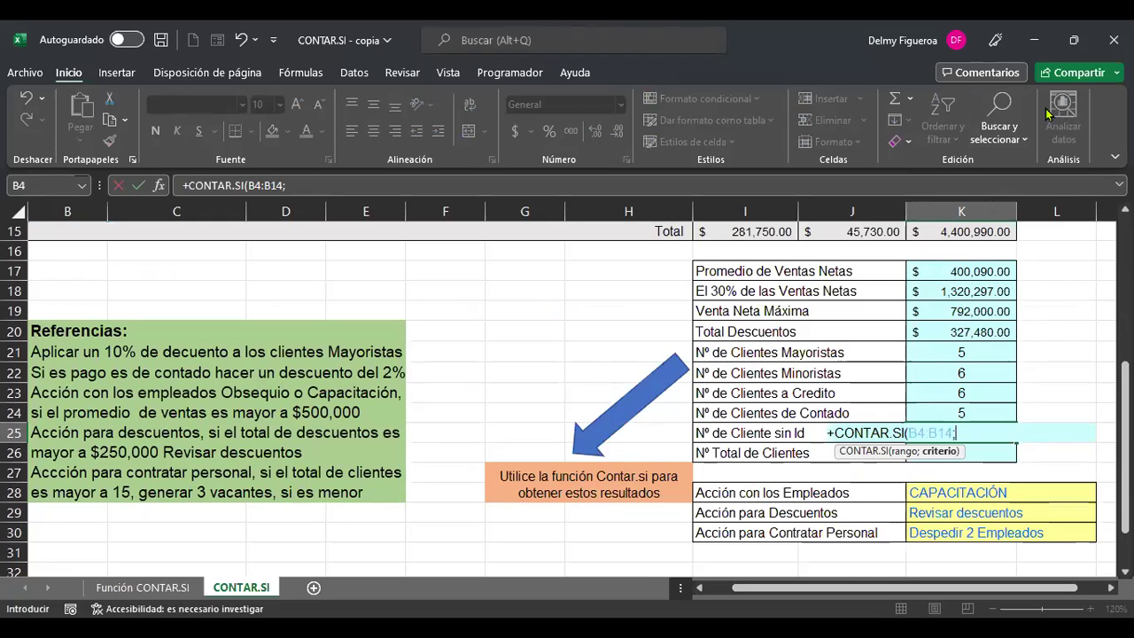
pyautogui.write('=""')
pyautogui.press('Return')
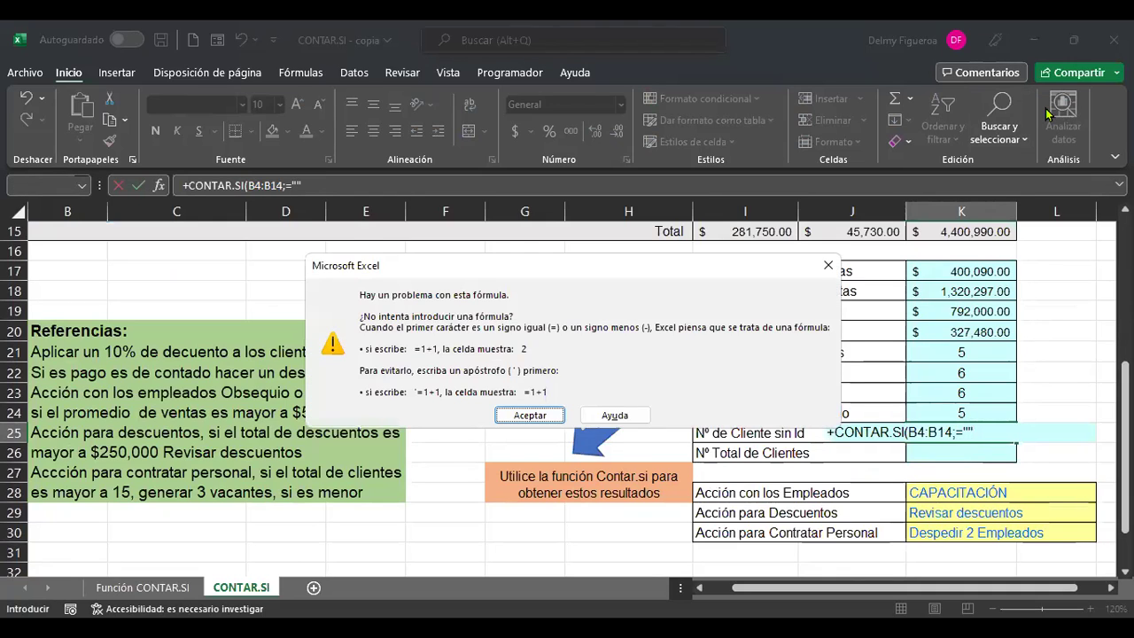
pyautogui.press('Return')
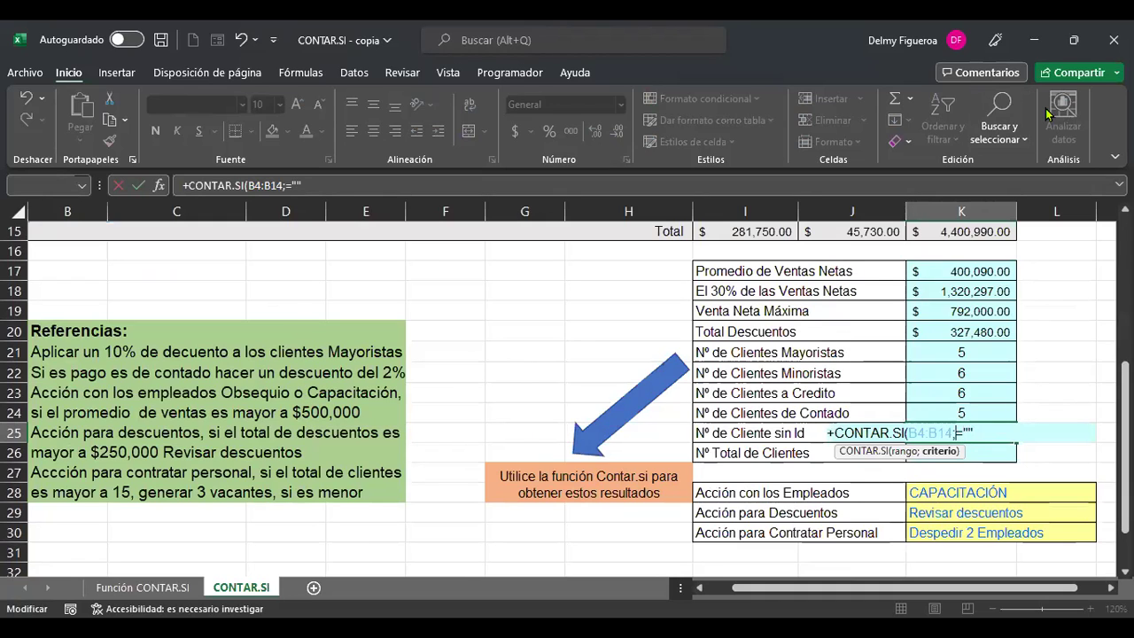
pyautogui.write('"')
pyautogui.press('End')
pyautogui.write('"')
pyautogui.hotkey('ctrl', 'Return')
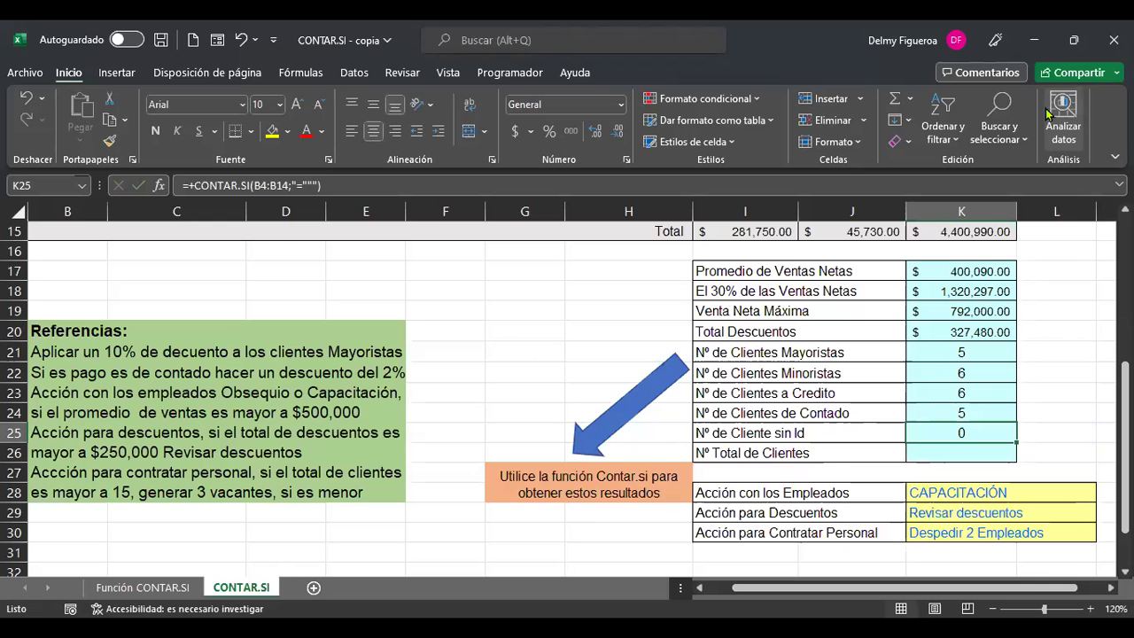
# - Review the range and criterion arguments of the CONTAR.SI formula in K25
pyautogui.press('Right')
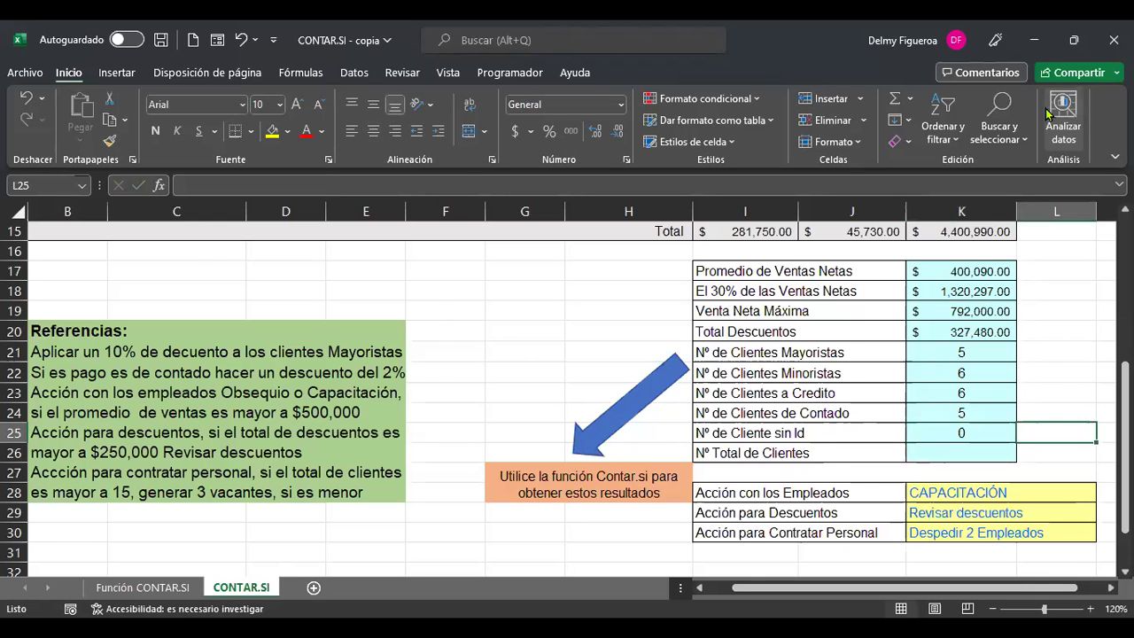
pyautogui.press('Left')
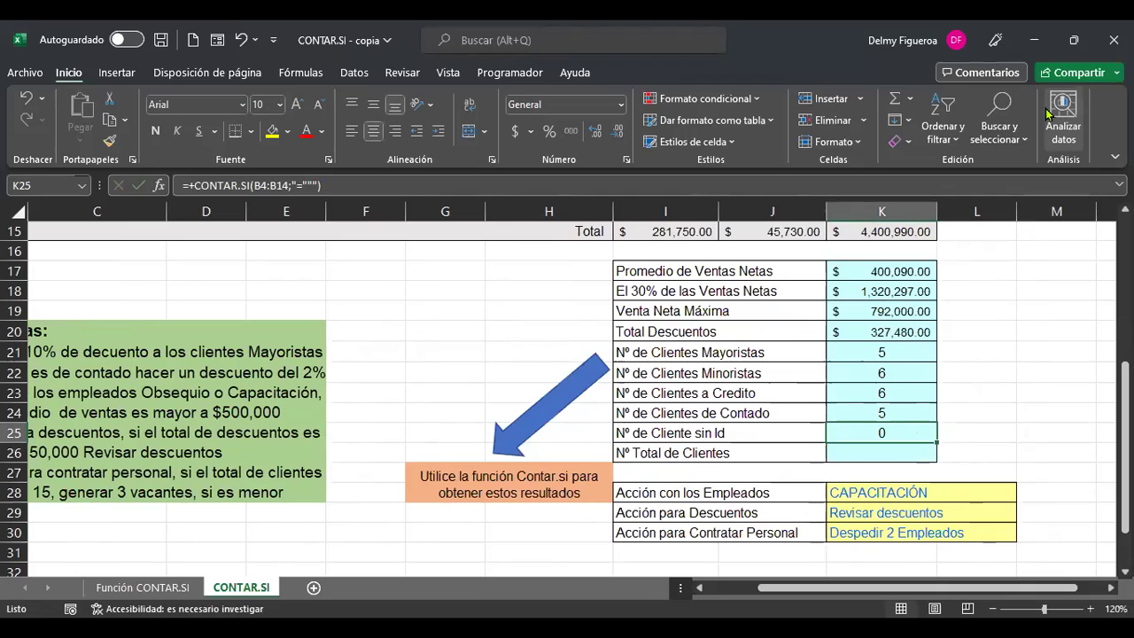
pyautogui.press('F2')
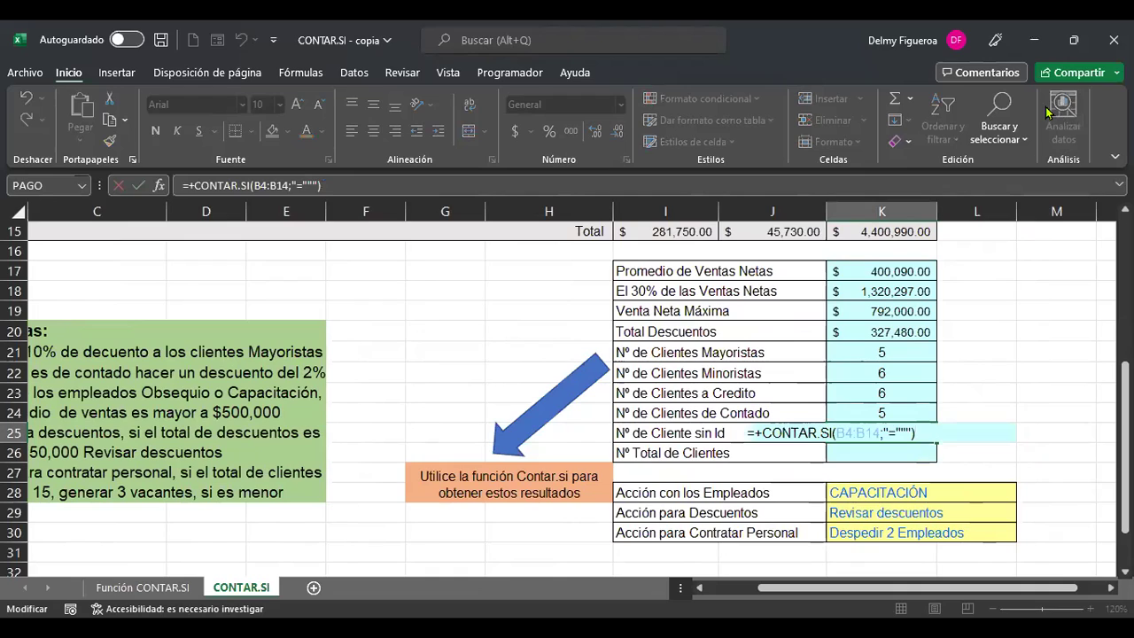
pyautogui.click(810, 431)
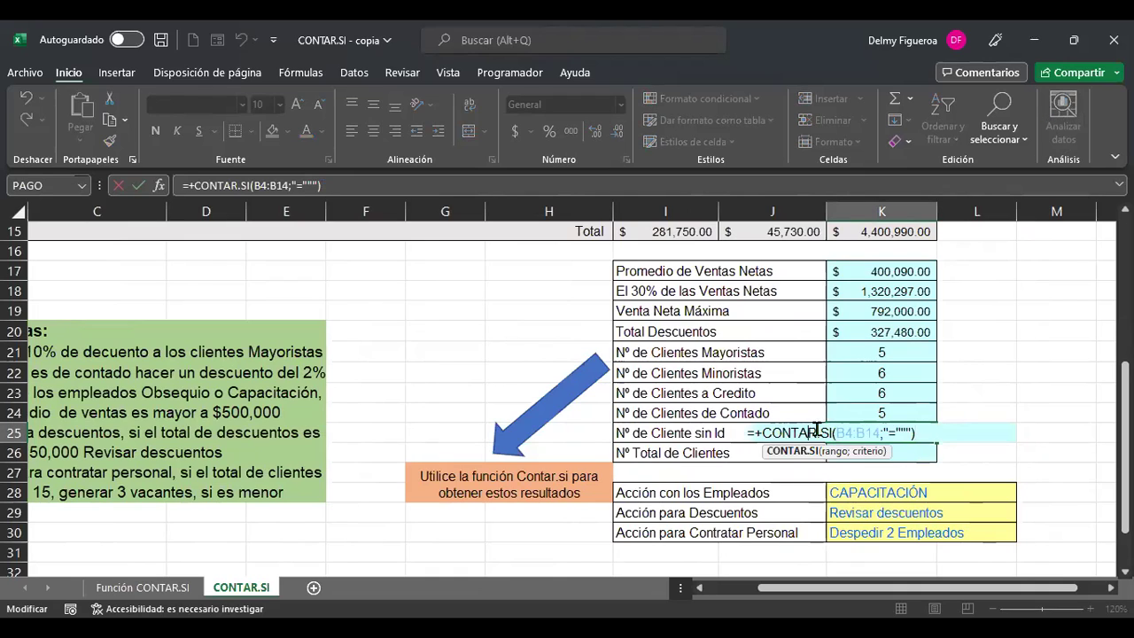
pyautogui.click(847, 431)
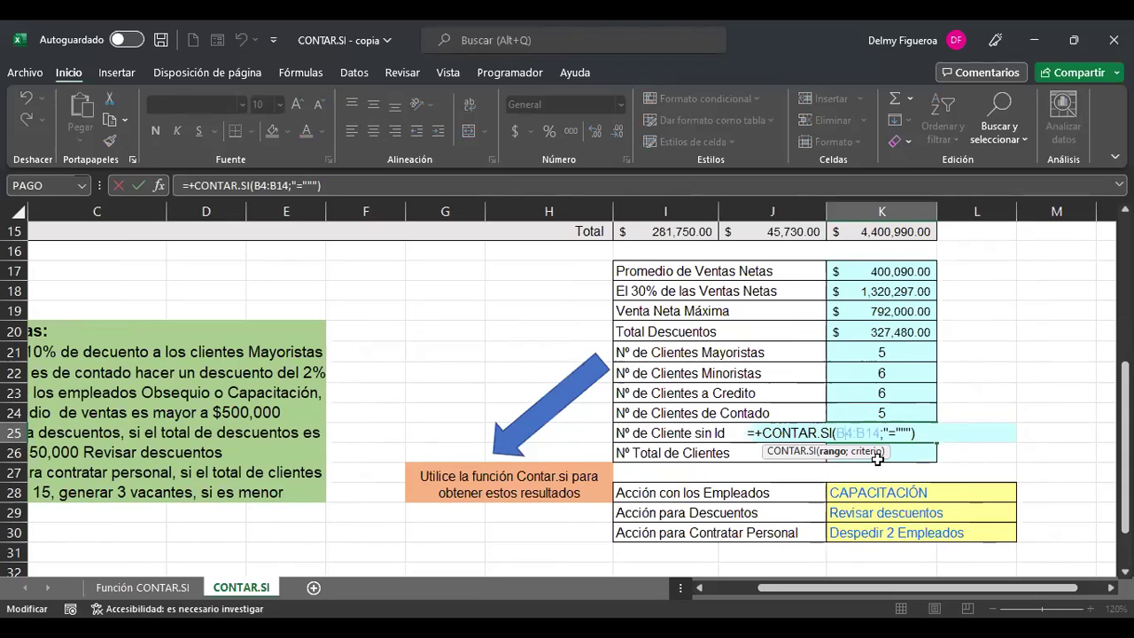
pyautogui.press('Right')
pyautogui.press('Right')
pyautogui.press('Right')
pyautogui.press('Right')
pyautogui.press('Right')
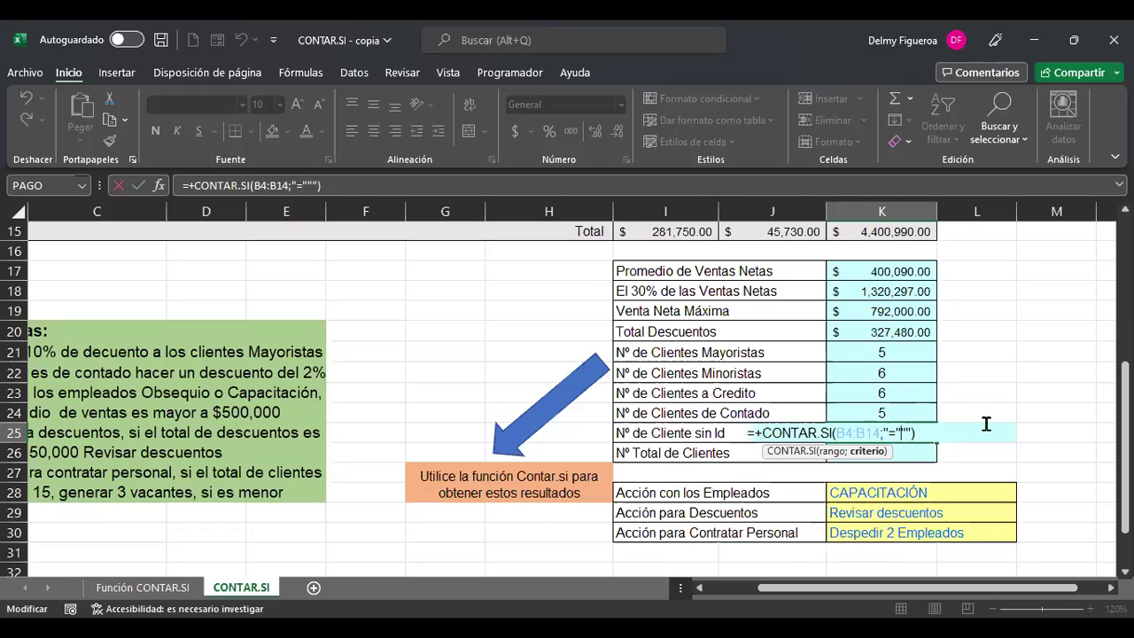
pyautogui.click(1032, 452)
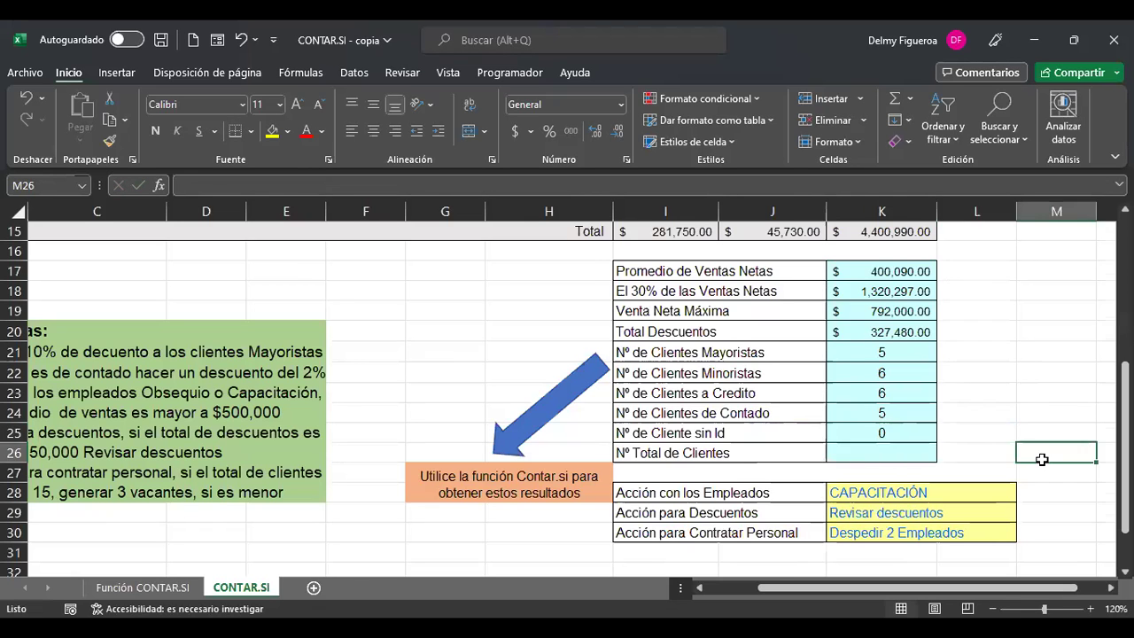
# - Examine the quotation marks in the criterion of the K25 formula at a larger zoom
pyautogui.keyDown('ctrl'); pyautogui.scroll(4, 889, 451); pyautogui.keyUp('ctrl')
pyautogui.click(796, 452)
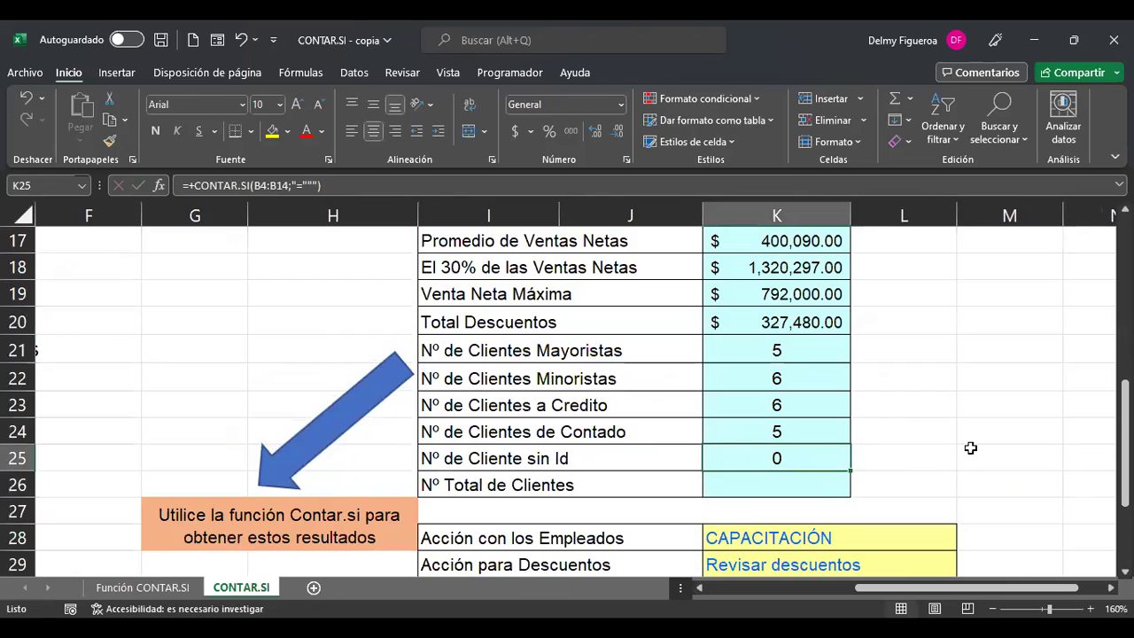
pyautogui.press('F2')
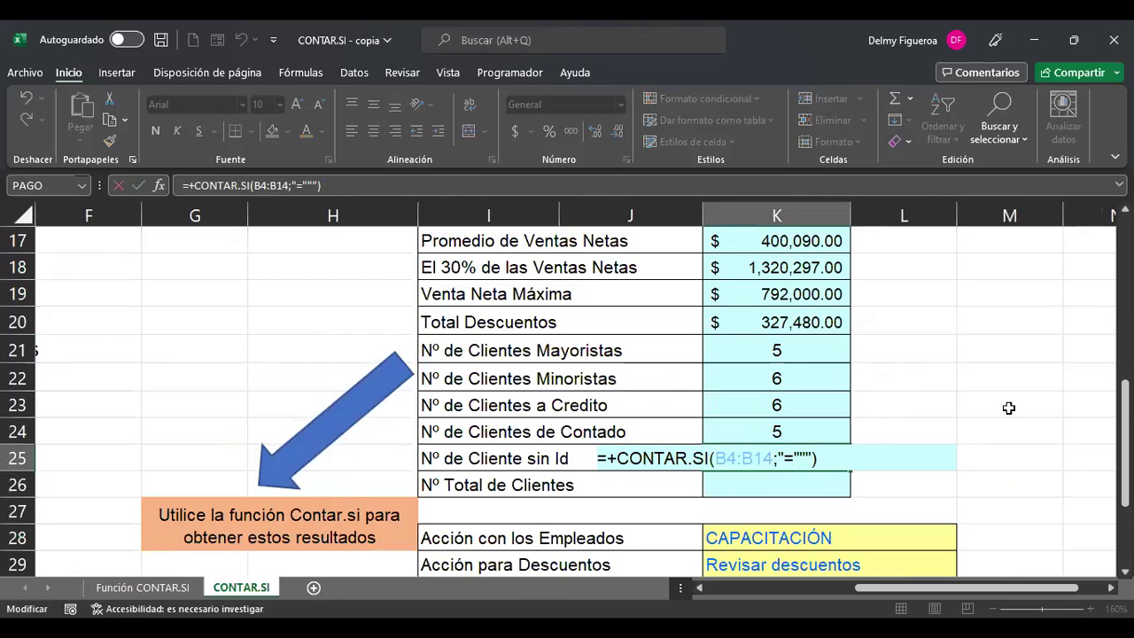
pyautogui.press('Left')
pyautogui.press('Left')
pyautogui.press('Left')
pyautogui.press('Left')
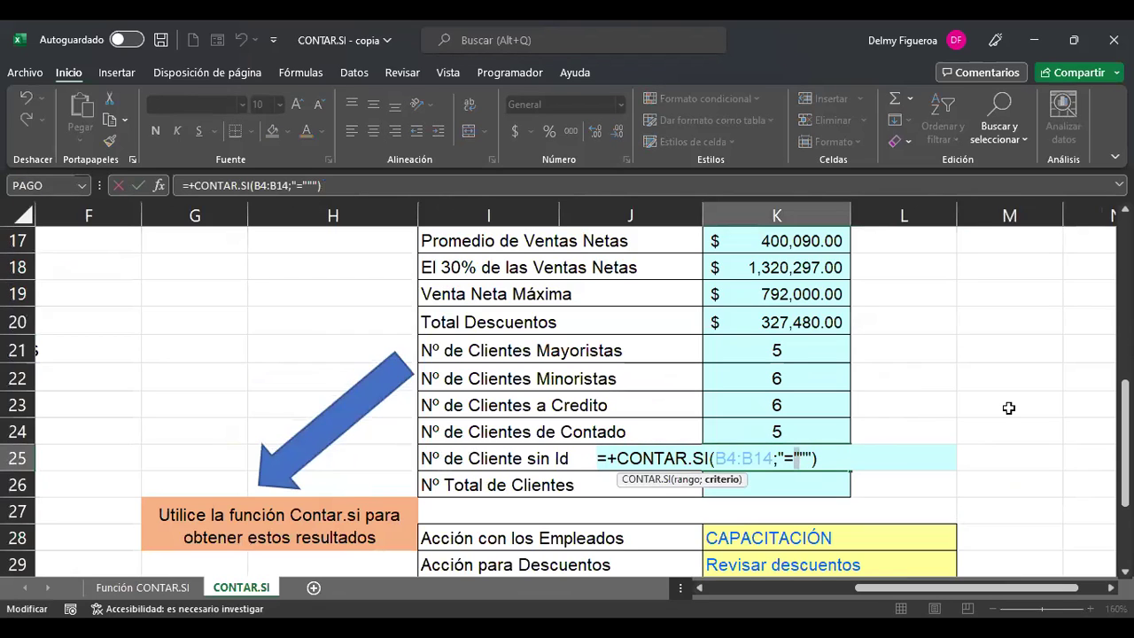
pyautogui.press('Right')
pyautogui.press('Right')
pyautogui.press('Return')
pyautogui.press('Up')
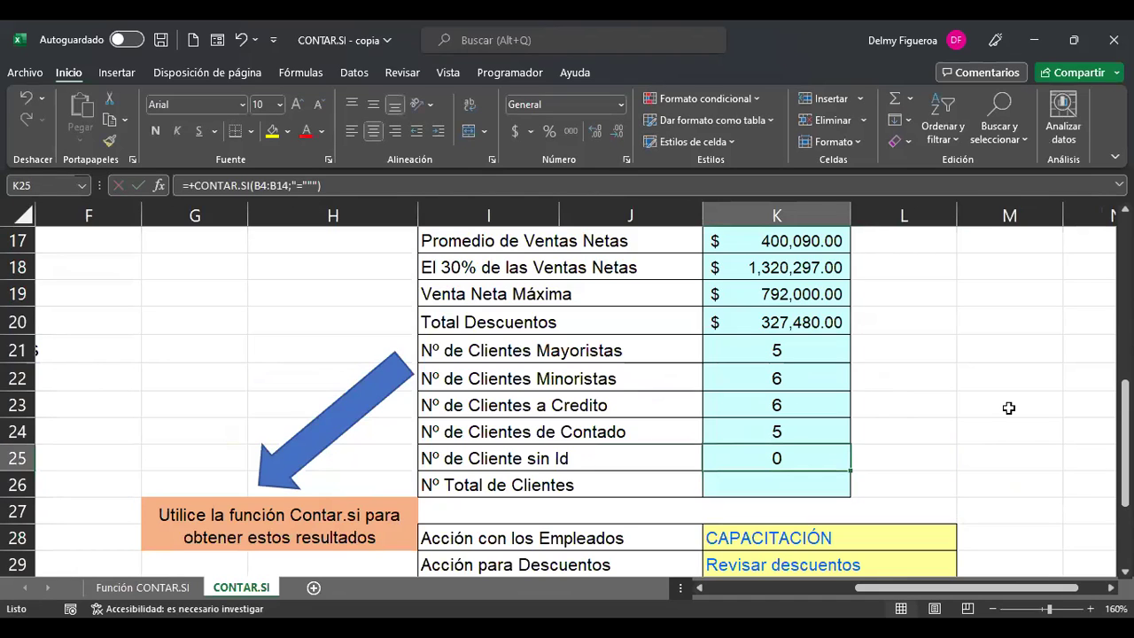
# - Begin a second CONTAR.SI formula in L25, beside Nº de Cliente sin Id, with the Id cells B4:B14 as its range
pyautogui.press('Right')
pyautogui.write('+')
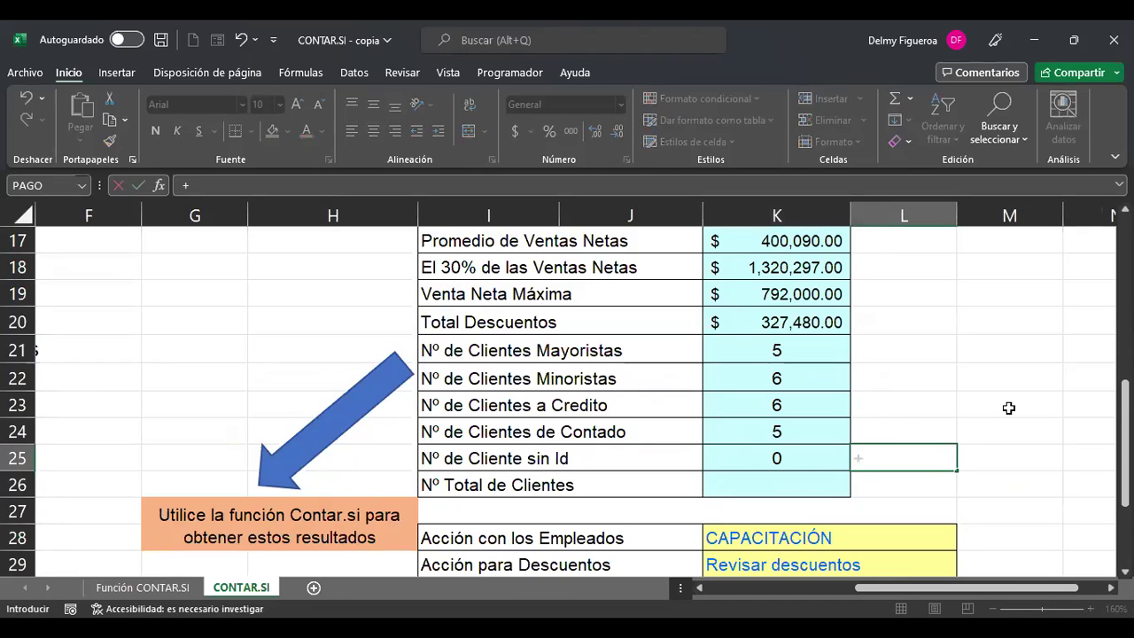
pyautogui.write('contar')
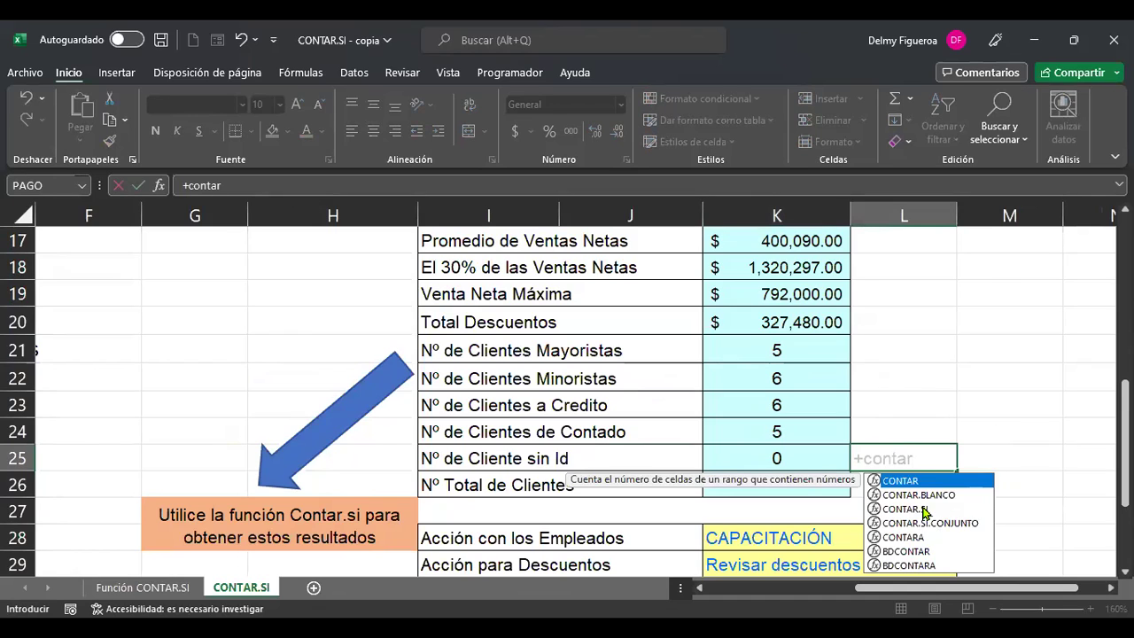
pyautogui.click(922, 509)
pyautogui.doubleClick(922, 507)
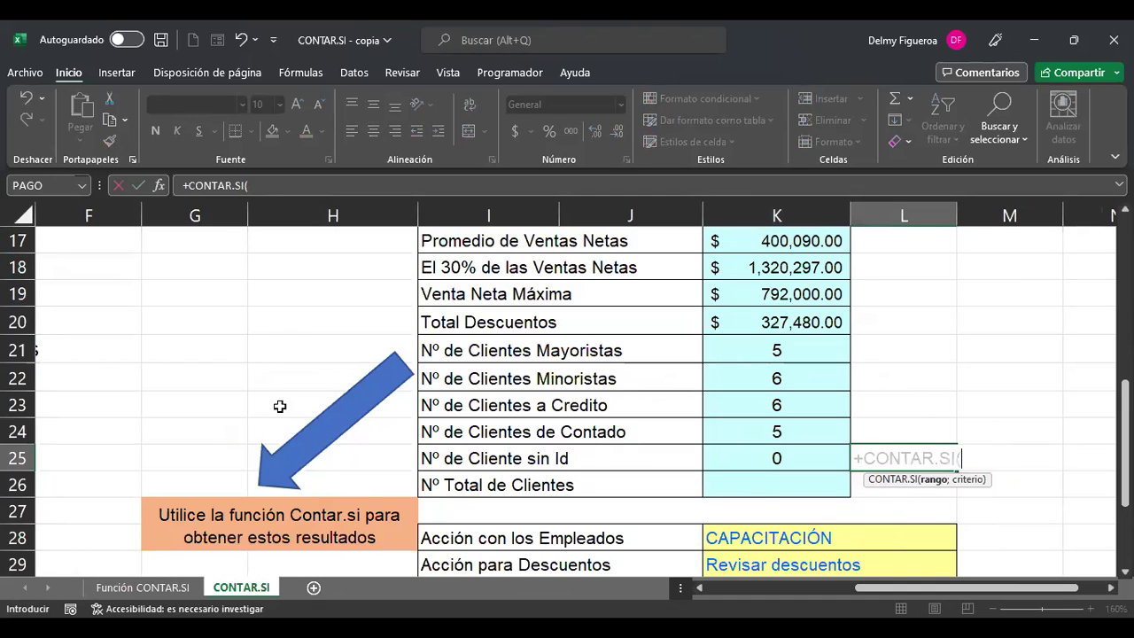
pyautogui.moveTo(873, 589); pyautogui.dragTo(724, 589)
pyautogui.scroll(5, 305, 352)
pyautogui.click(200, 347)
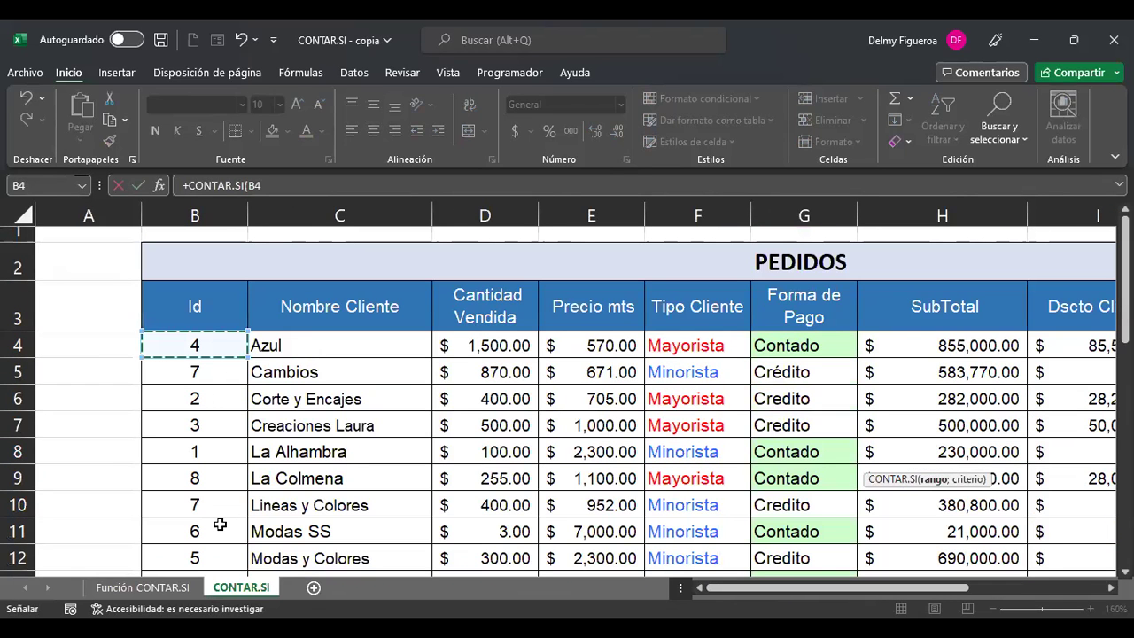
pyautogui.hotkey('ctrl', 'shift', 'Down')
pyautogui.moveTo(904, 589); pyautogui.dragTo(1041, 589)
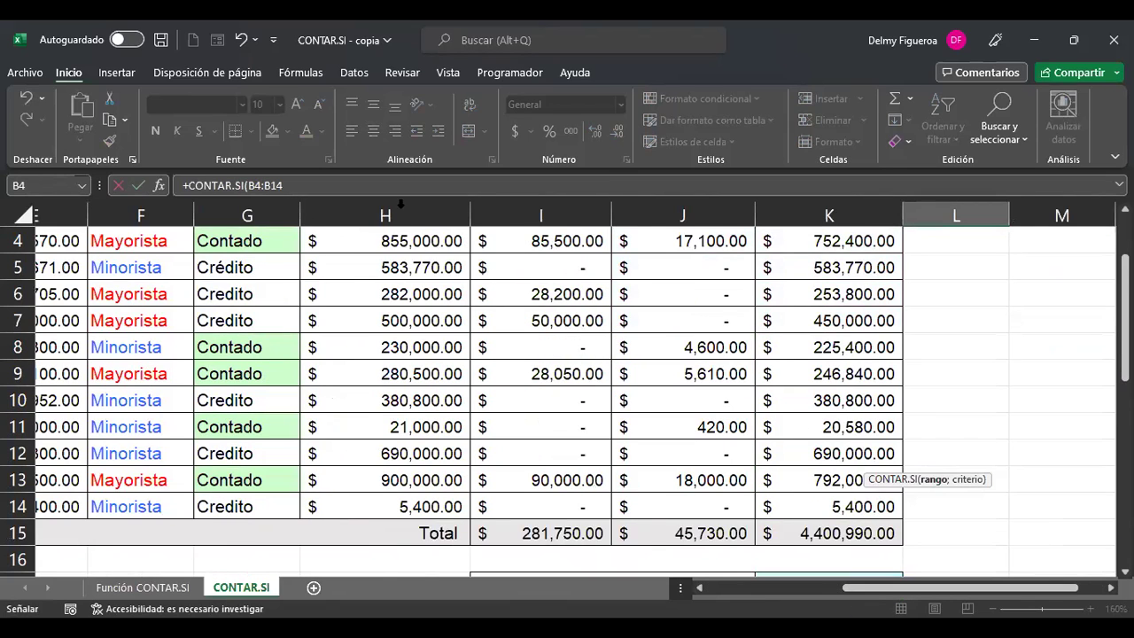
pyautogui.click(564, 182)
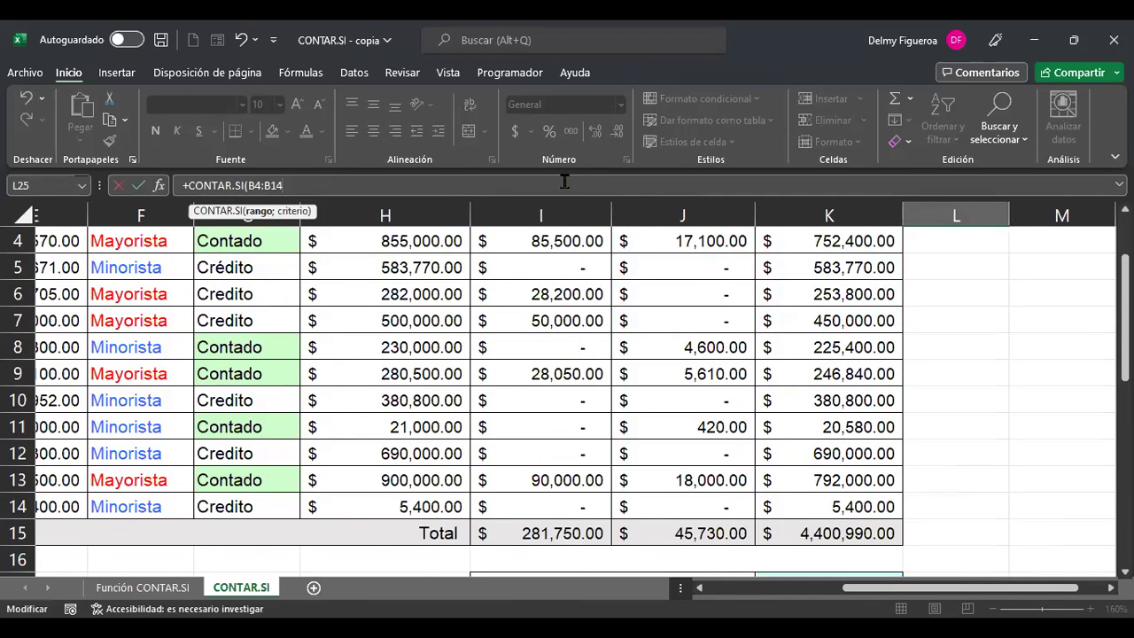
# - Complete the L25 formula with the criterion "<0" and enter it
pyautogui.write(';')
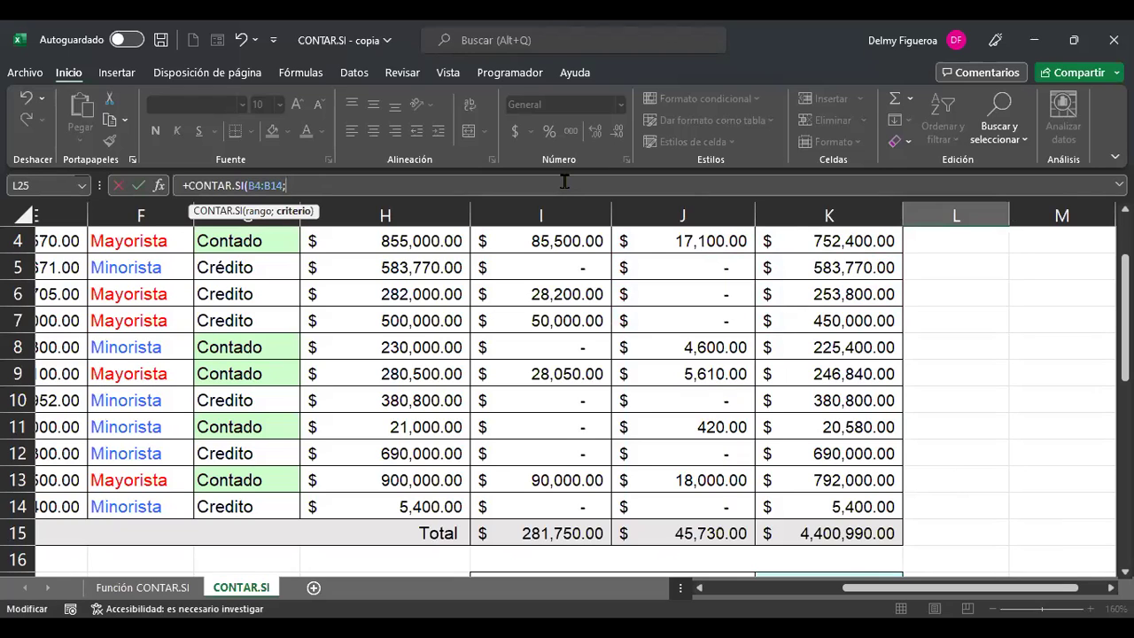
pyautogui.write('">0')
pyautogui.press('BackSpace')
pyautogui.write('<0"')
pyautogui.press('Return')
pyautogui.press('Up')
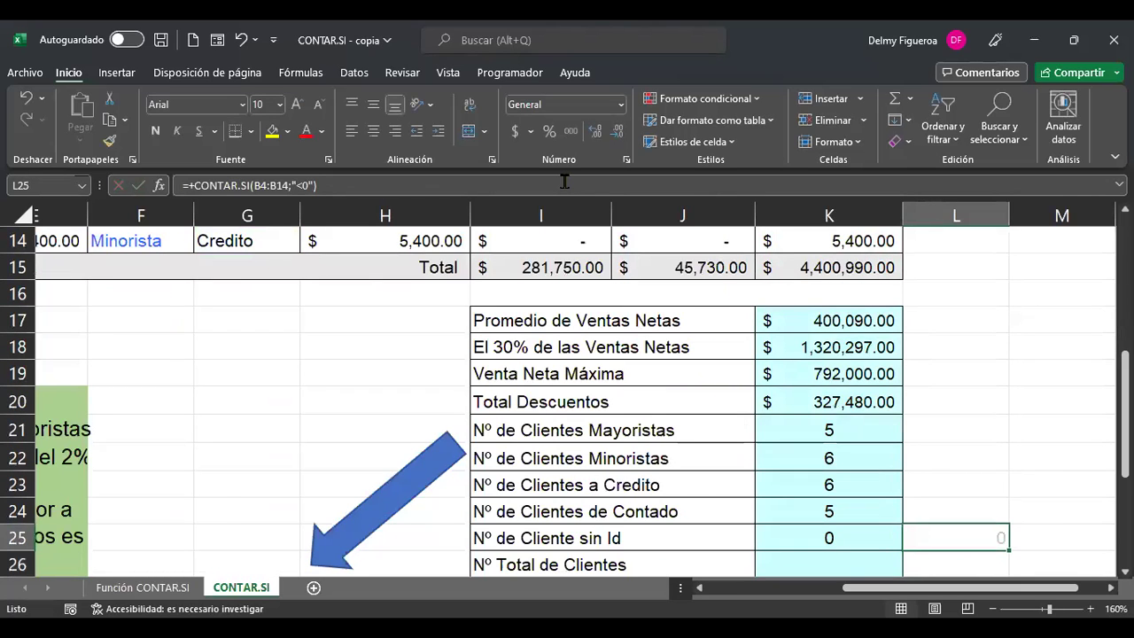
# - Clear the Id of client La Colmena in cell B9
pyautogui.scroll(-1, 1002, 497)
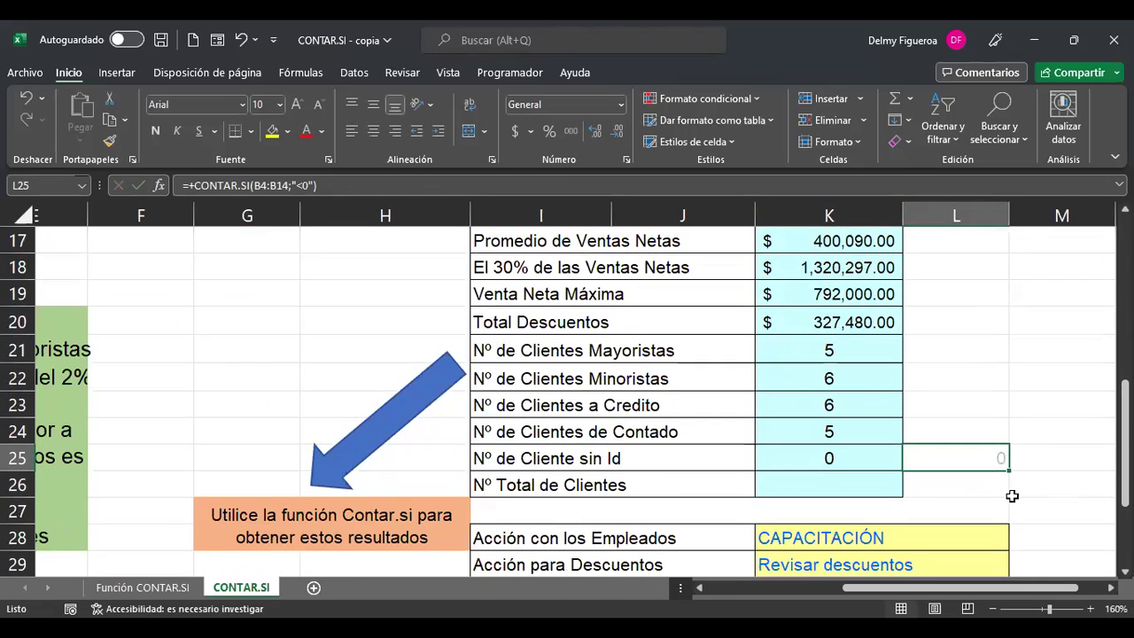
pyautogui.keyDown('ctrl'); pyautogui.scroll(1, 1012, 496); pyautogui.keyUp('ctrl')
pyautogui.keyDown('ctrl'); pyautogui.scroll(2, 1012, 496); pyautogui.keyUp('ctrl')
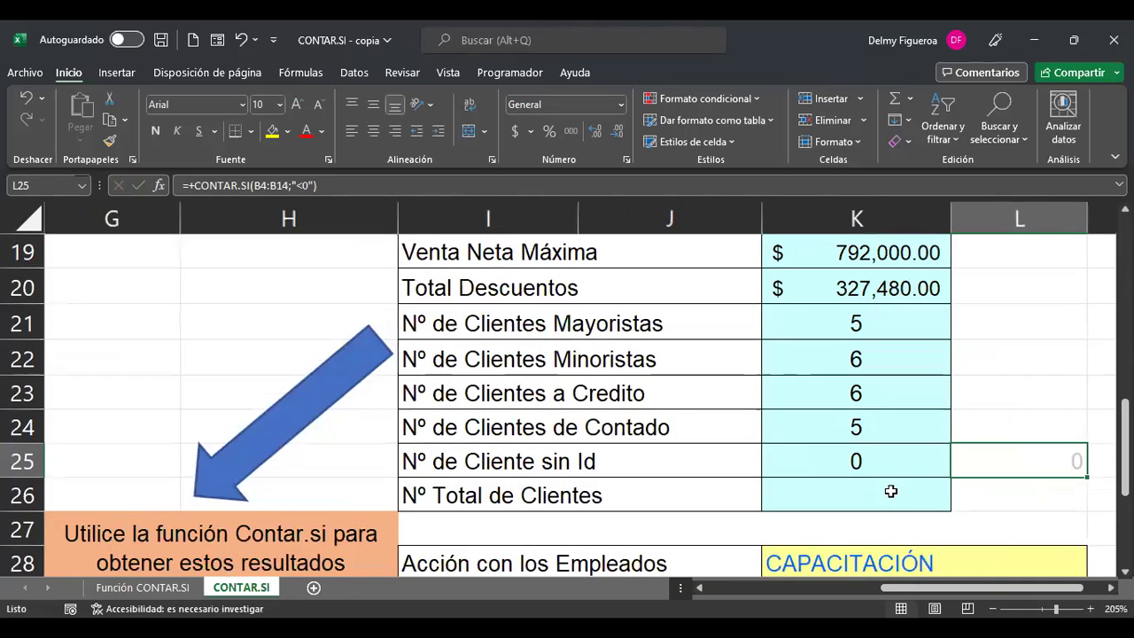
pyautogui.moveTo(982, 587); pyautogui.dragTo(807, 588)
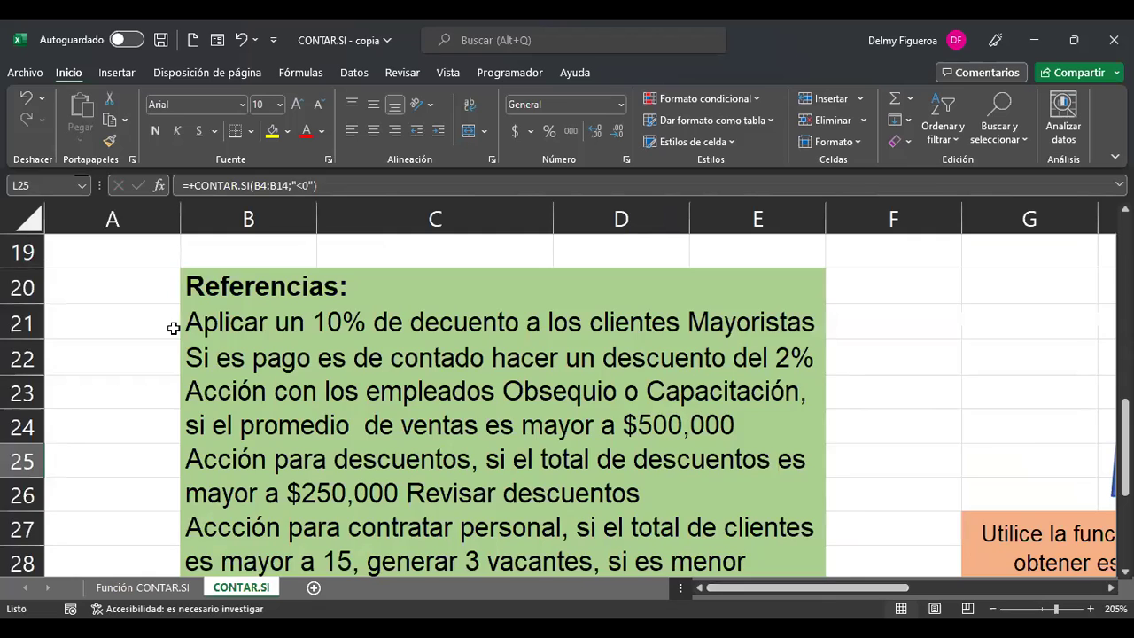
pyautogui.hotkey('ctrl', 'Home')
pyautogui.scroll(-2, 178, 327)
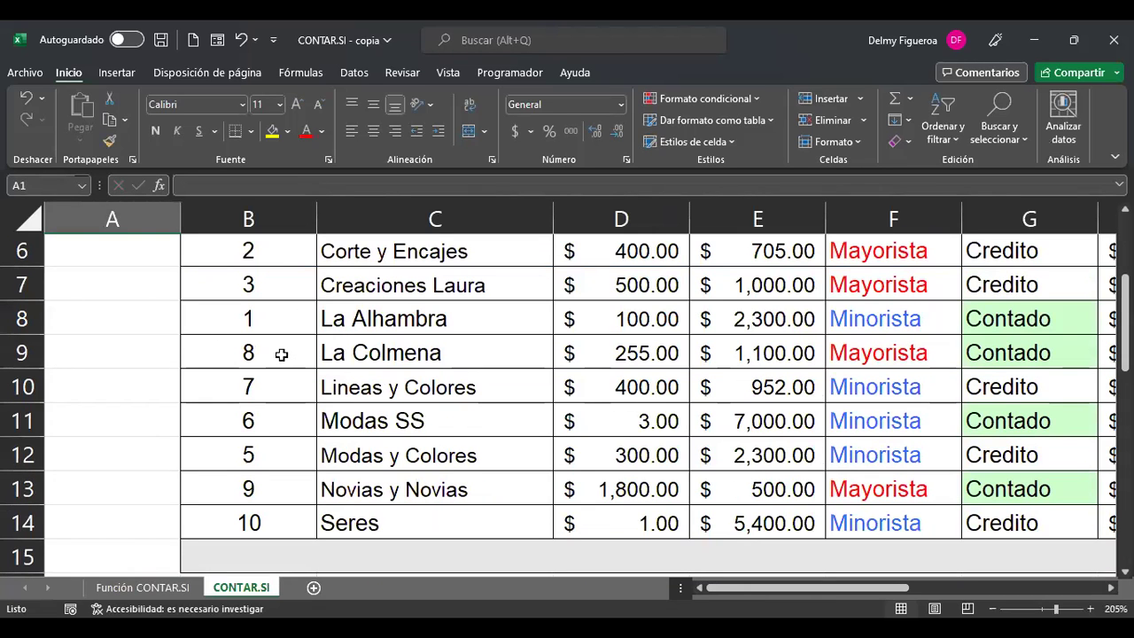
pyautogui.click(281, 355)
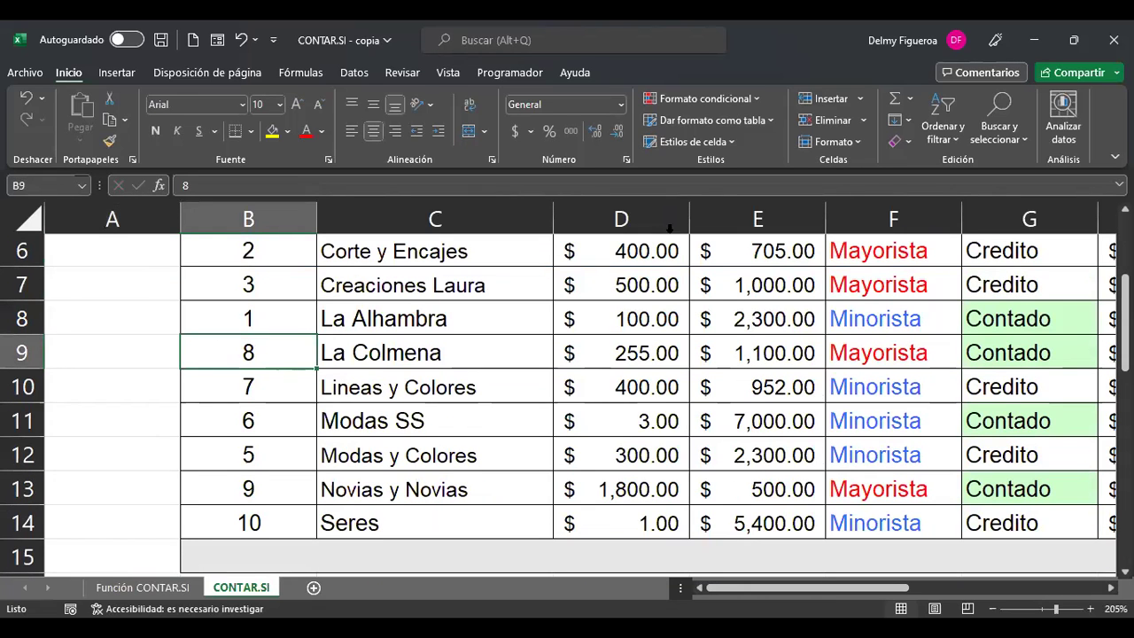
pyautogui.press('Delete')
# - Check the clients-without-Id counts in K25 and L25, and inspect the criterion of the K25 formula
pyautogui.moveTo(878, 594); pyautogui.dragTo(1081, 594)
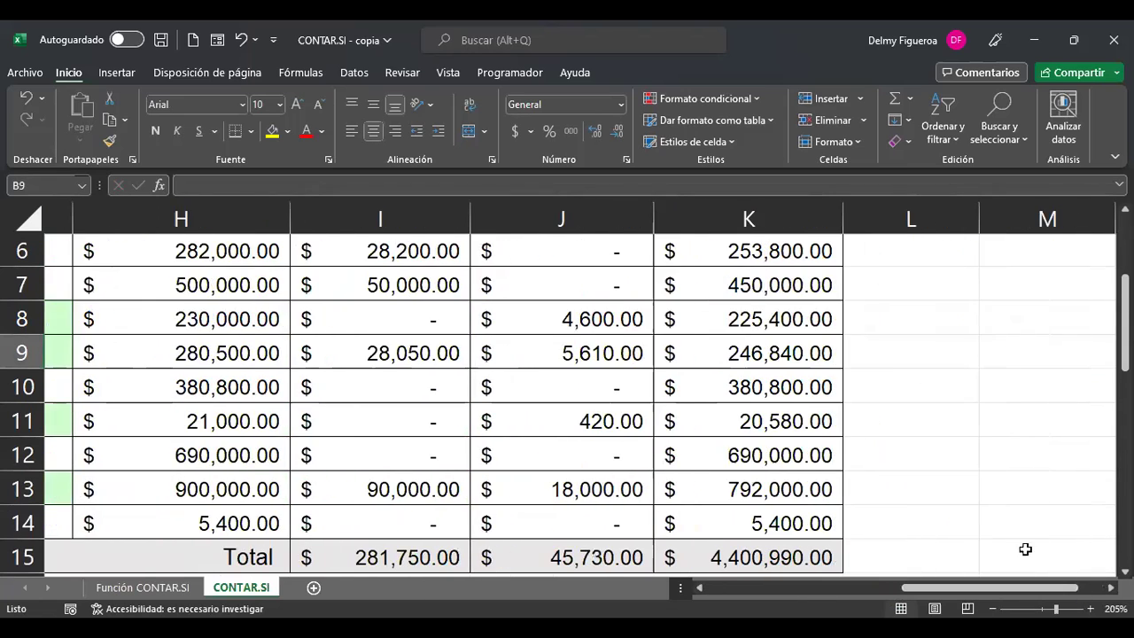
pyautogui.scroll(-5, 969, 516)
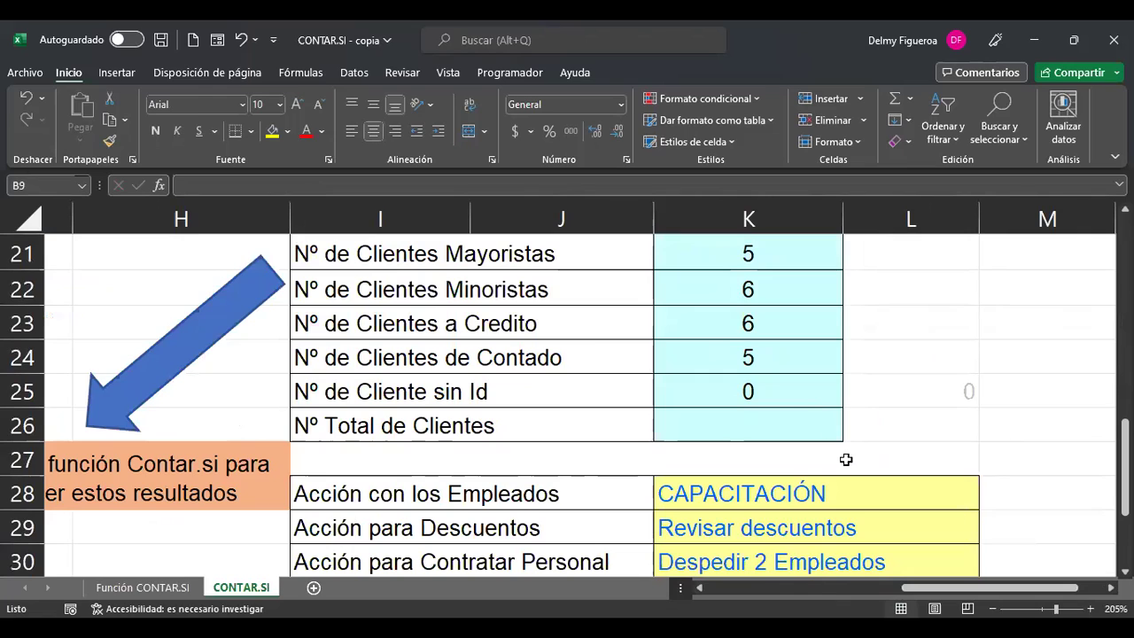
pyautogui.click(790, 401)
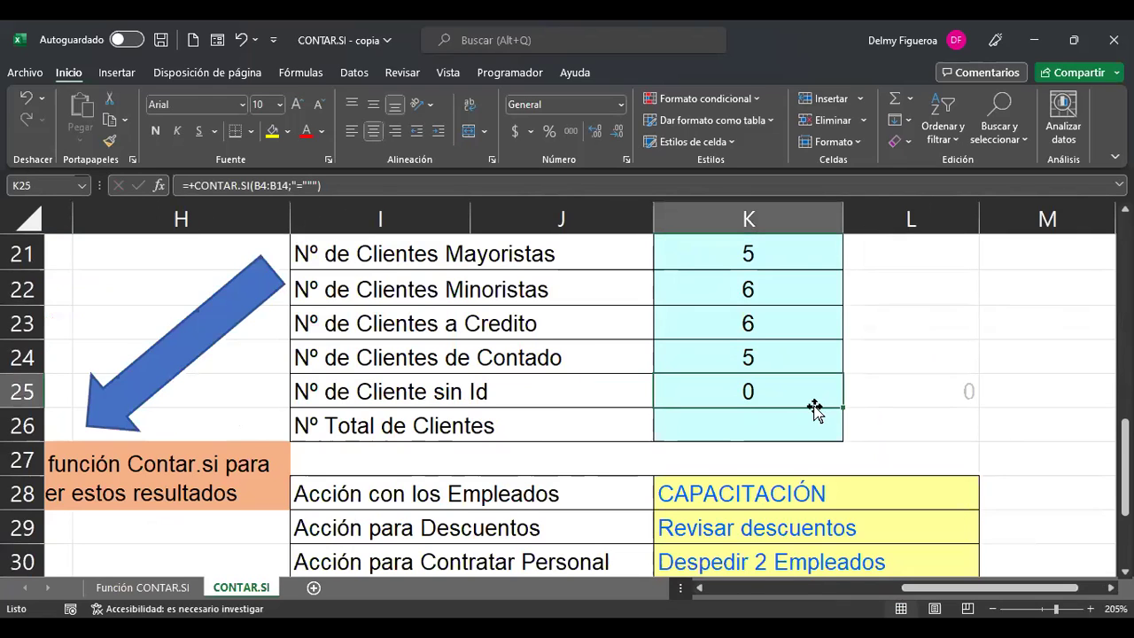
pyautogui.click(932, 396)
pyautogui.press('Left')
pyautogui.press('F2')
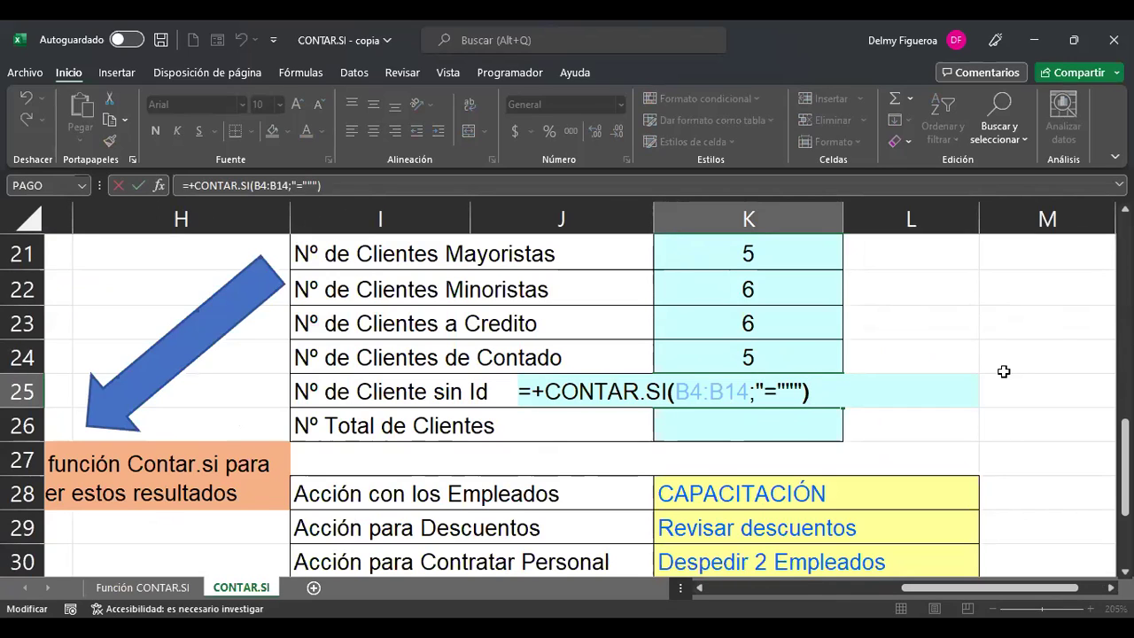
pyautogui.press('Left')
pyautogui.press('Left')
pyautogui.press('Left')
pyautogui.press('Left')
pyautogui.press('Right')
pyautogui.press('Right')
pyautogui.press('Right')
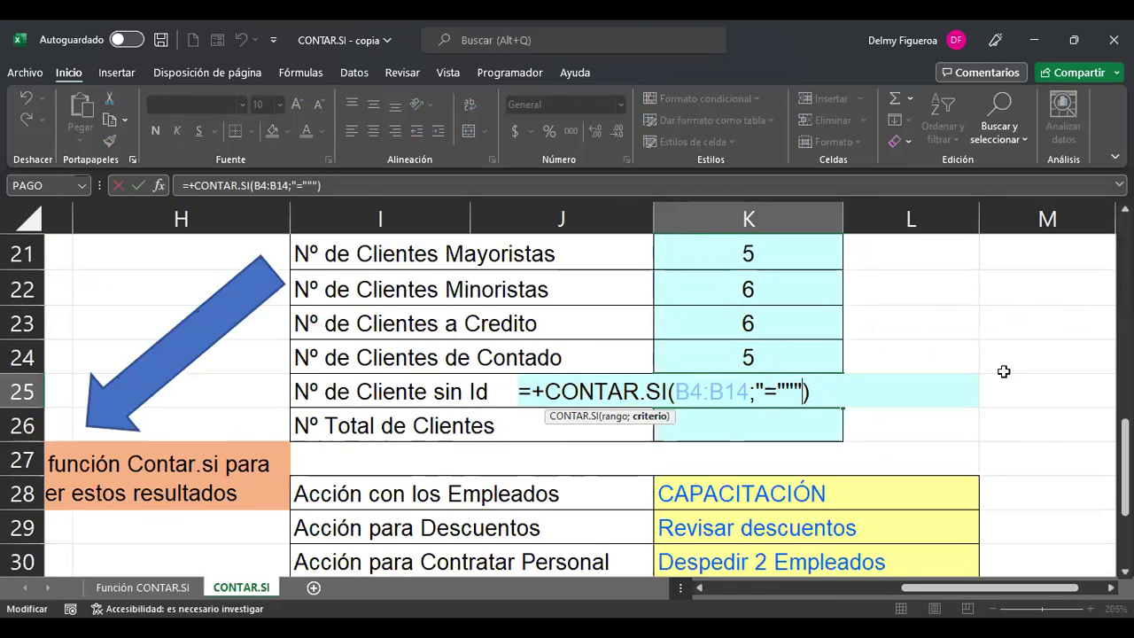
pyautogui.press('Down')
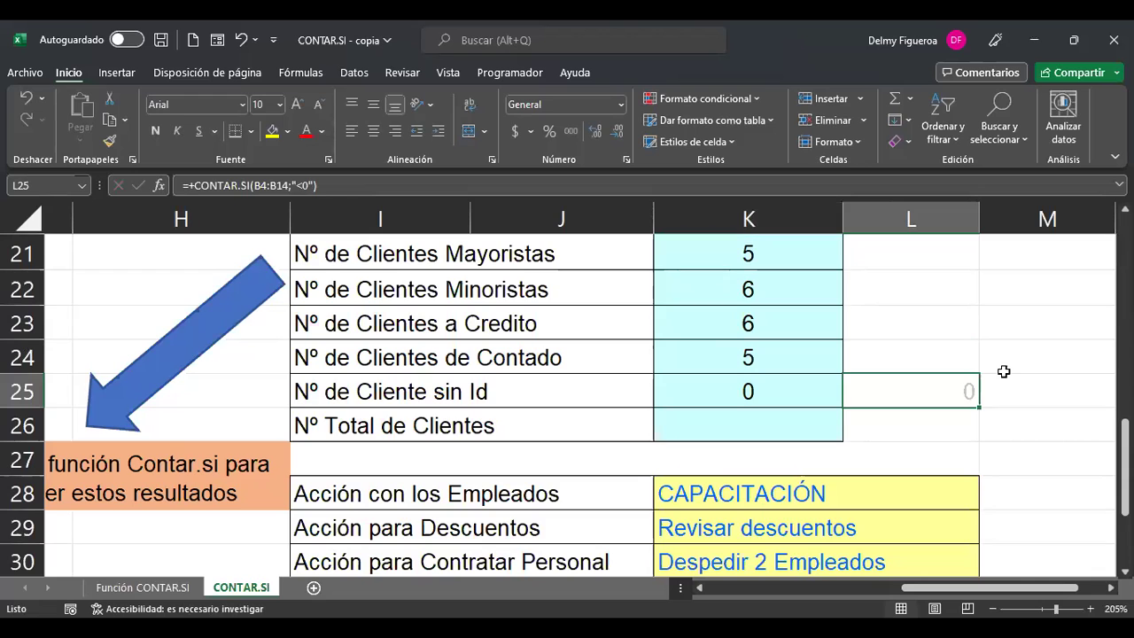
# - Check the Id cell of La Colmena in B9 and look over the PEDIDOS table
pyautogui.hotkey('ctrl', 'Home')
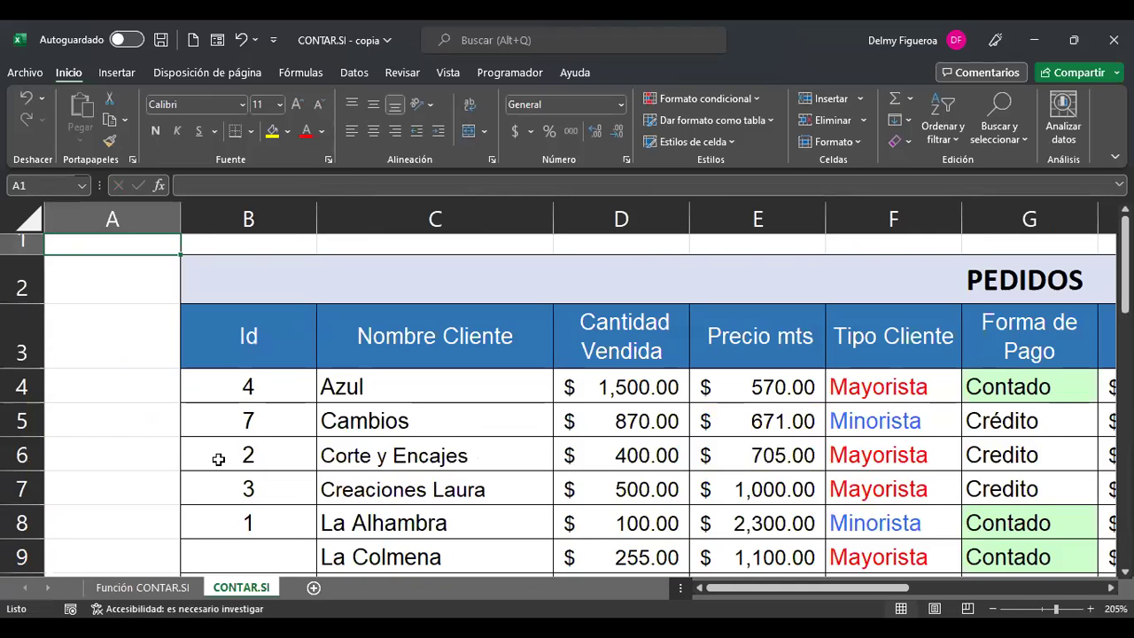
pyautogui.scroll(-2, 218, 461)
pyautogui.click(250, 354)
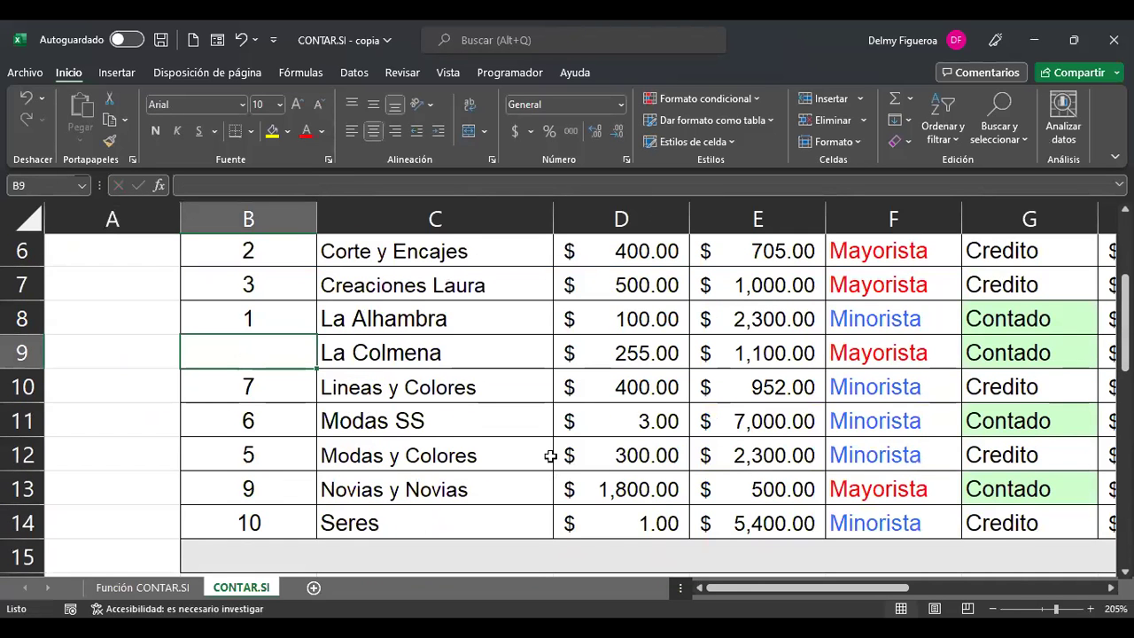
pyautogui.scroll(-2, 548, 447)
pyautogui.scroll(-2, 546, 447)
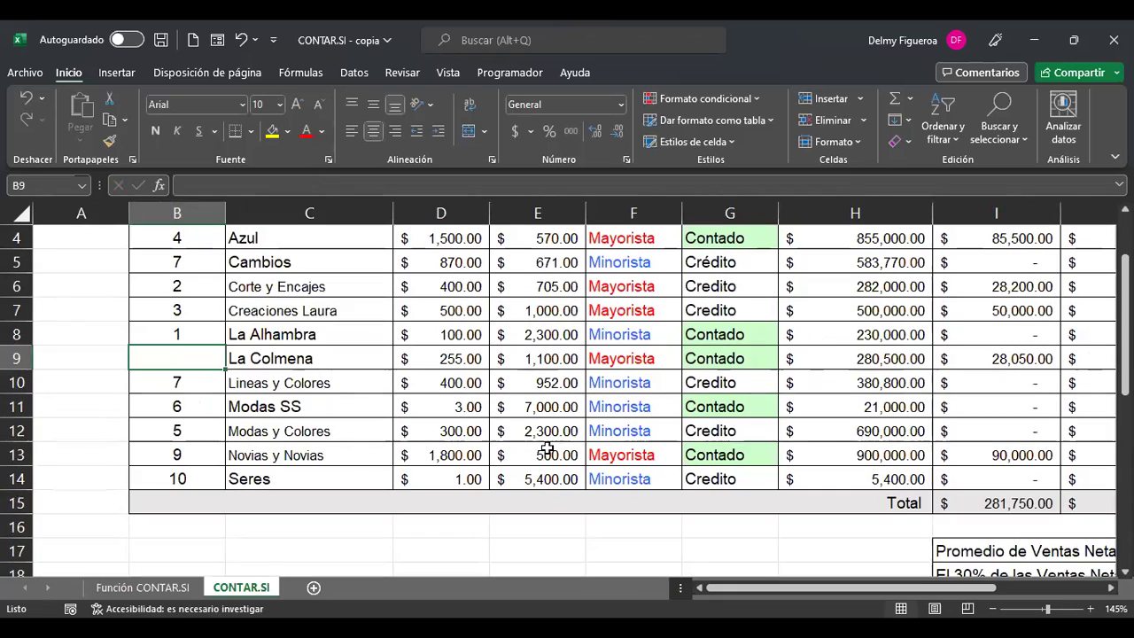
pyautogui.hotkey('ctrl', 'Home')
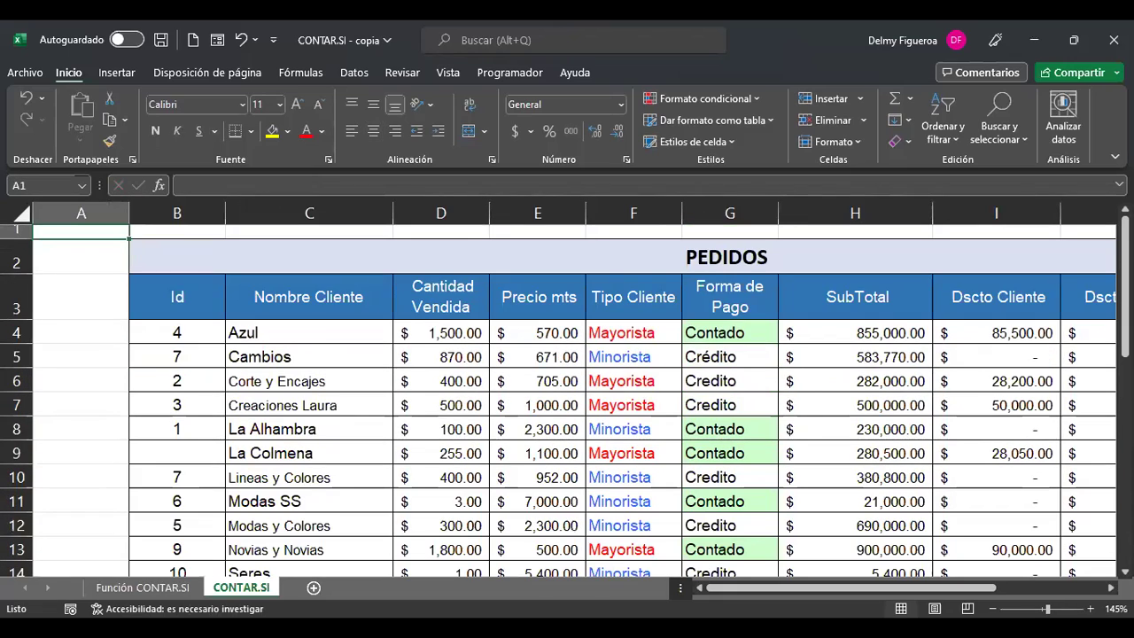
pyautogui.moveTo(851, 587); pyautogui.dragTo(877, 587)
pyautogui.hscroll(1, 912, 499)
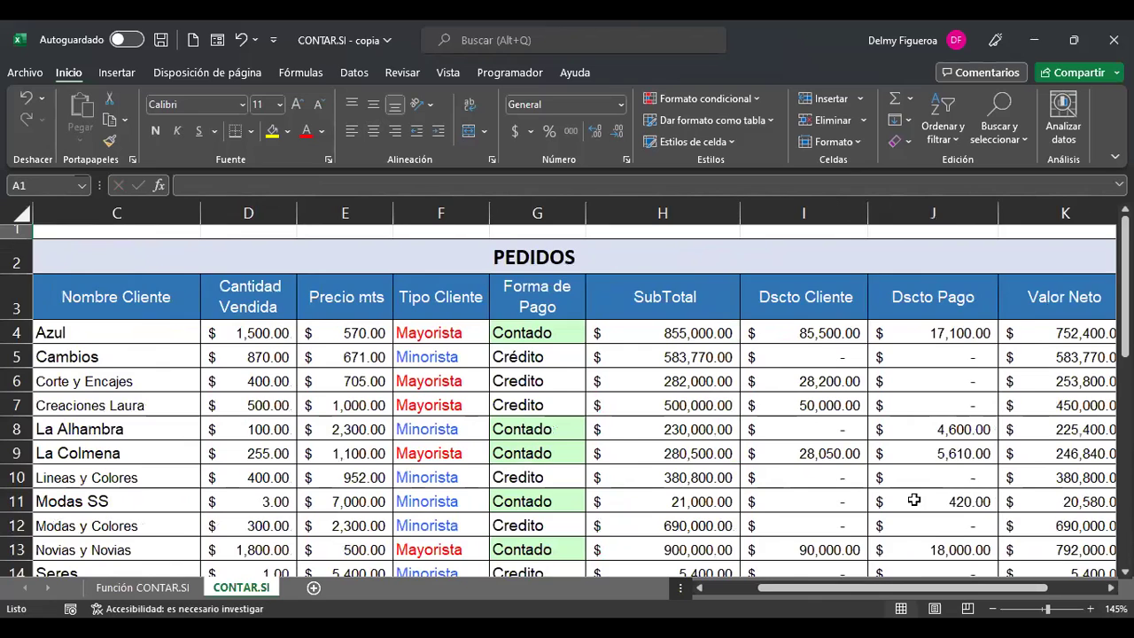
# - Check the Id column of the PEDIDOS table and compare the CONTAR.SI formulas in K25 and L25
pyautogui.scroll(-1, 913, 499)
pyautogui.hscroll(-2, 722, 588)
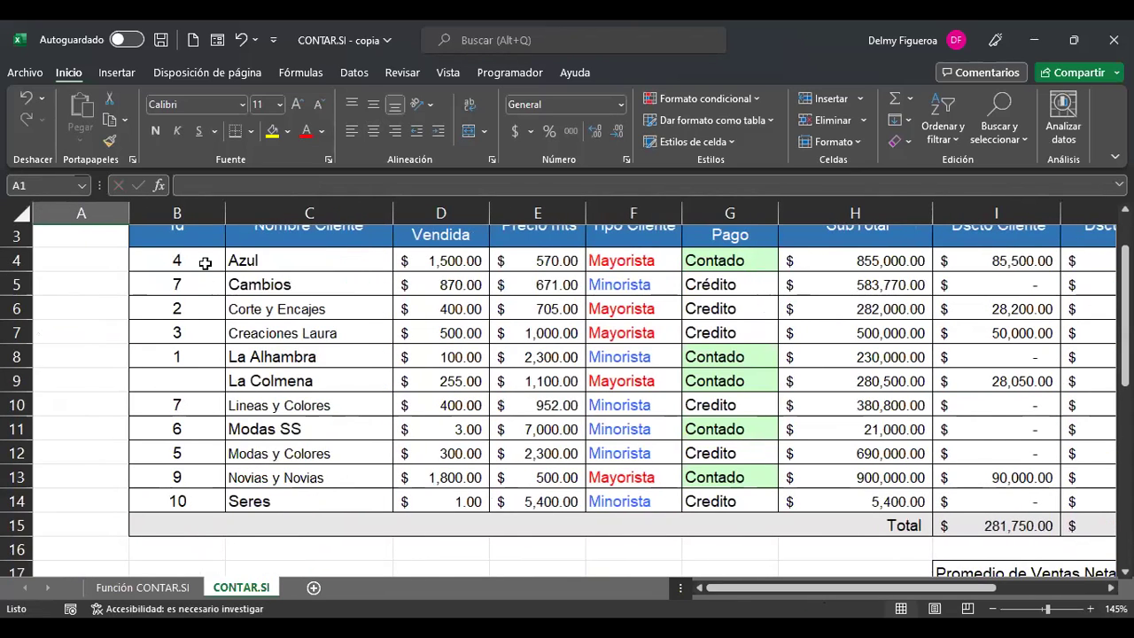
pyautogui.moveTo(904, 588); pyautogui.dragTo(966, 551)
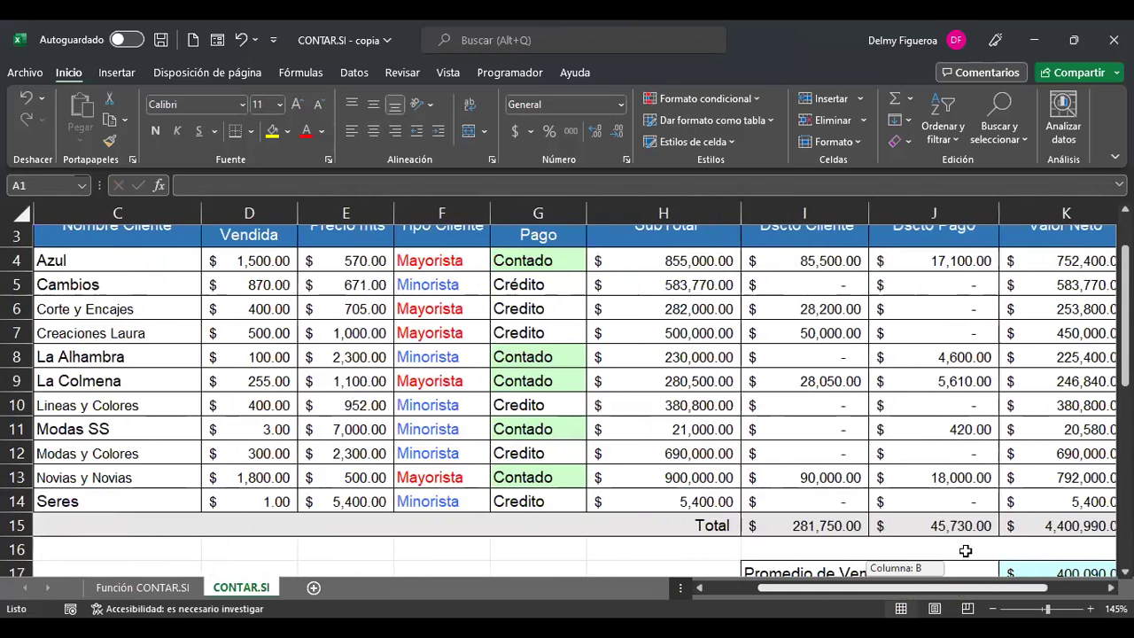
pyautogui.scroll(-4, 966, 551)
pyautogui.click(1061, 481)
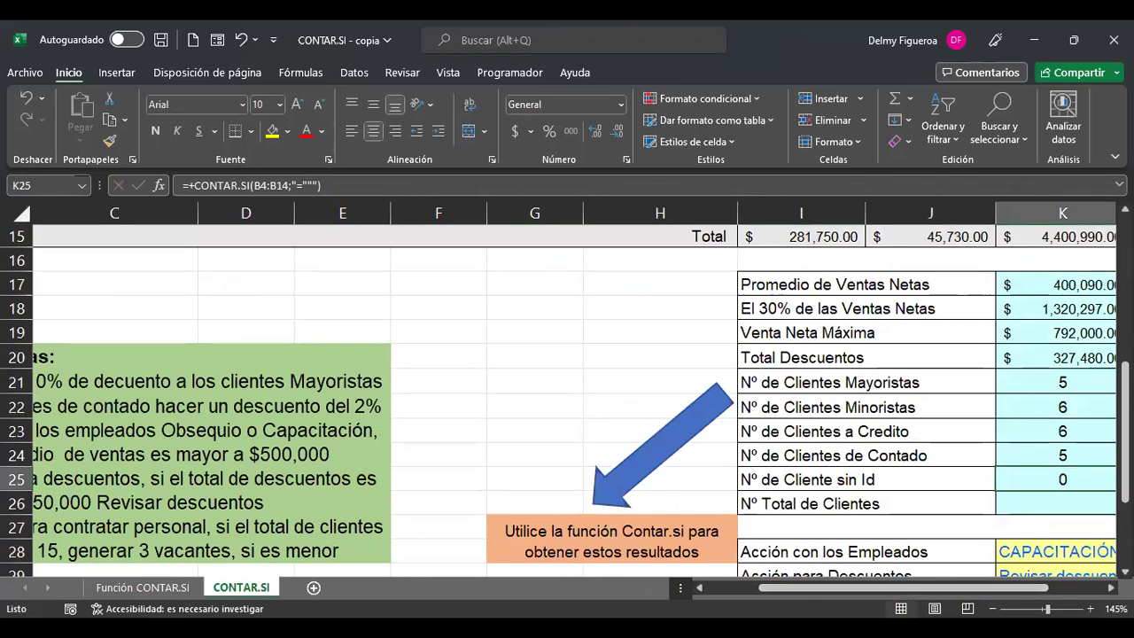
pyautogui.moveTo(916, 594); pyautogui.dragTo(971, 594)
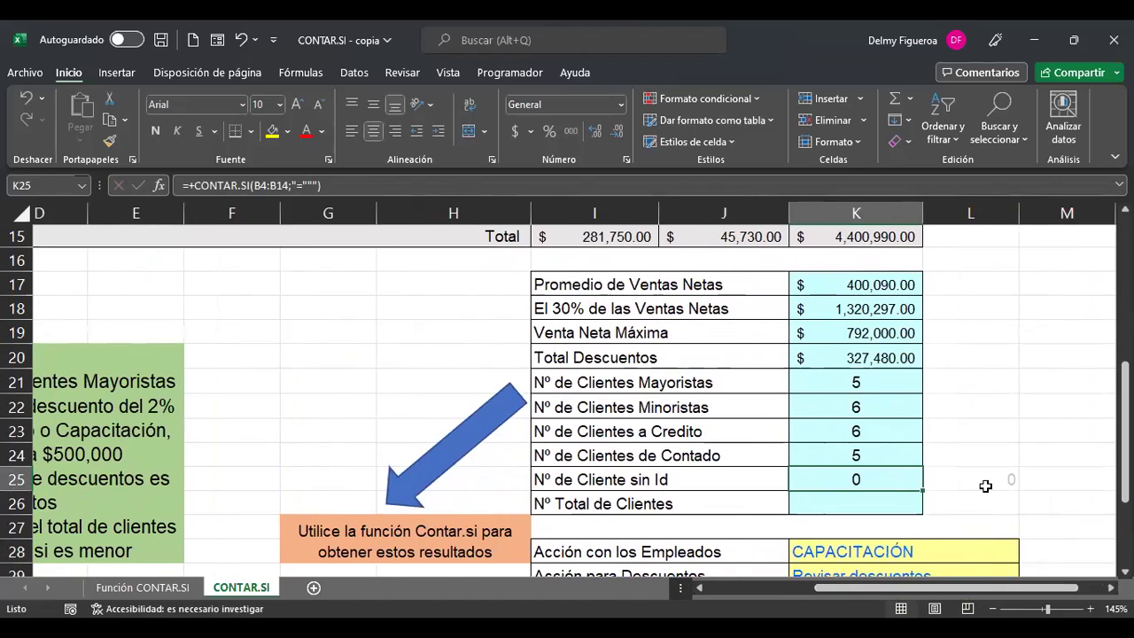
pyautogui.click(983, 483)
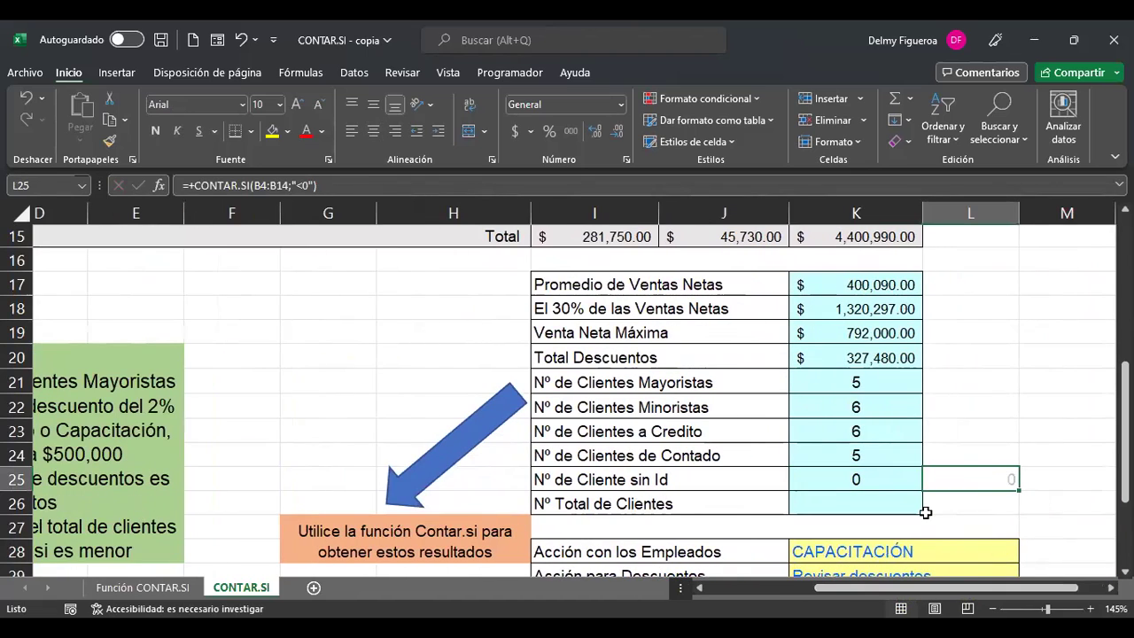
pyautogui.click(856, 479)
pyautogui.click(971, 480)
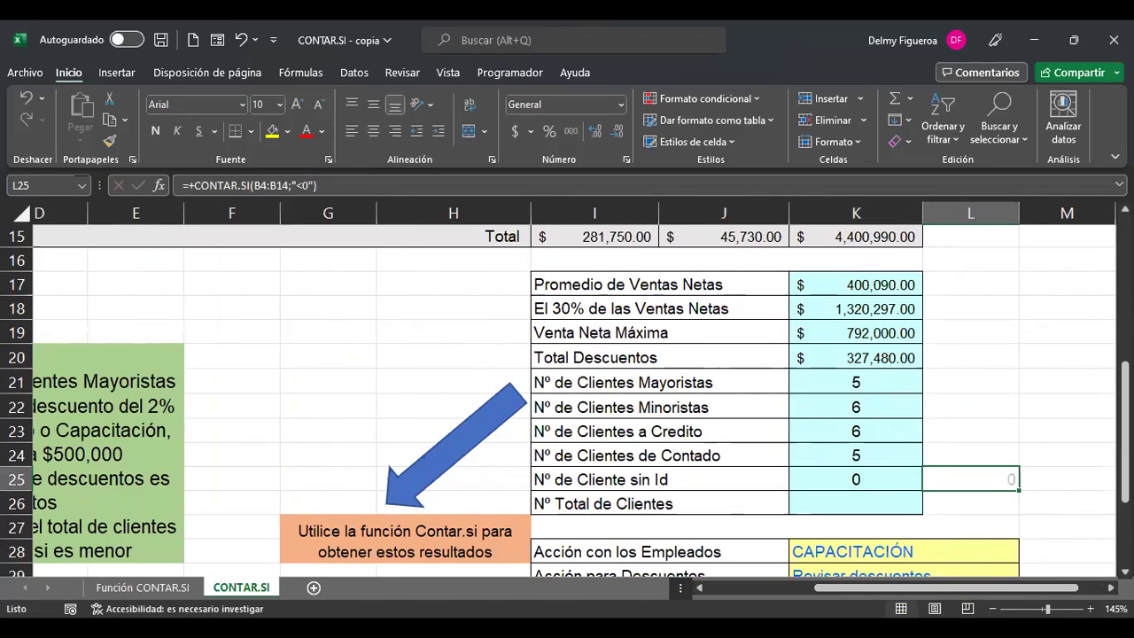
pyautogui.click(856, 480)
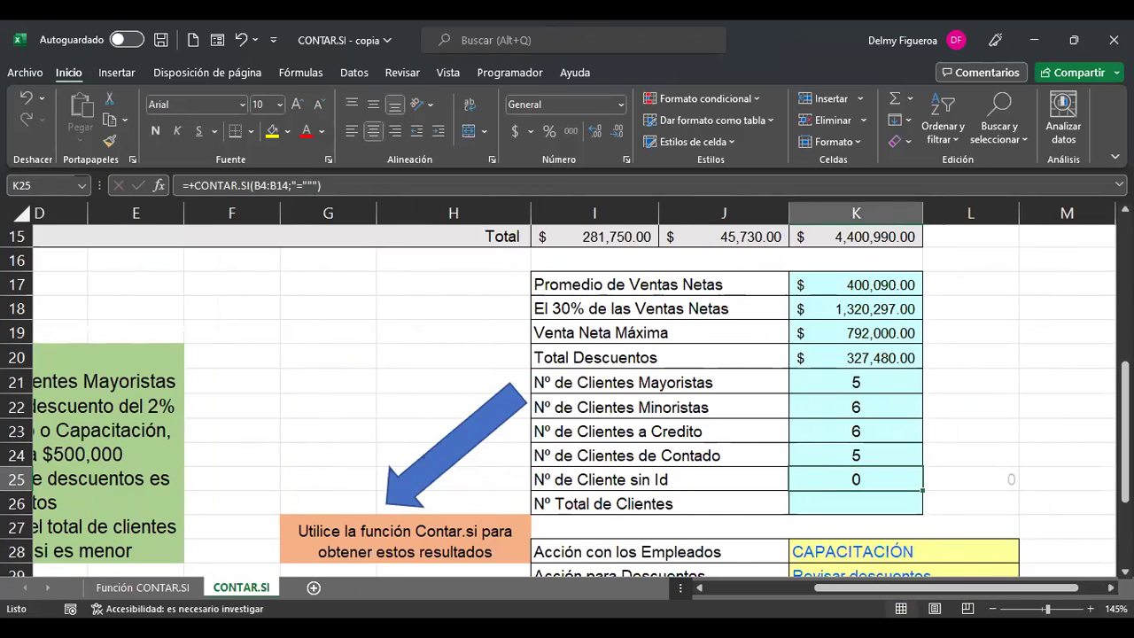
pyautogui.press('F2')
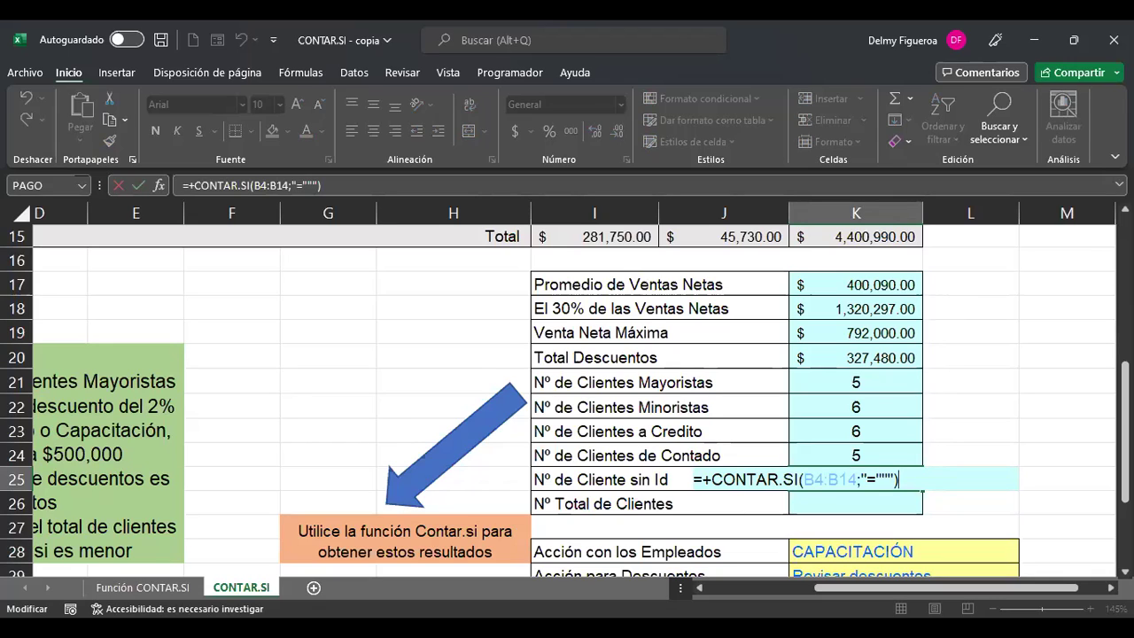
pyautogui.press('BackSpace')
pyautogui.press('BackSpace')
pyautogui.press('BackSpace')
pyautogui.press('BackSpace')
pyautogui.press('BackSpace')
pyautogui.press('BackSpace')
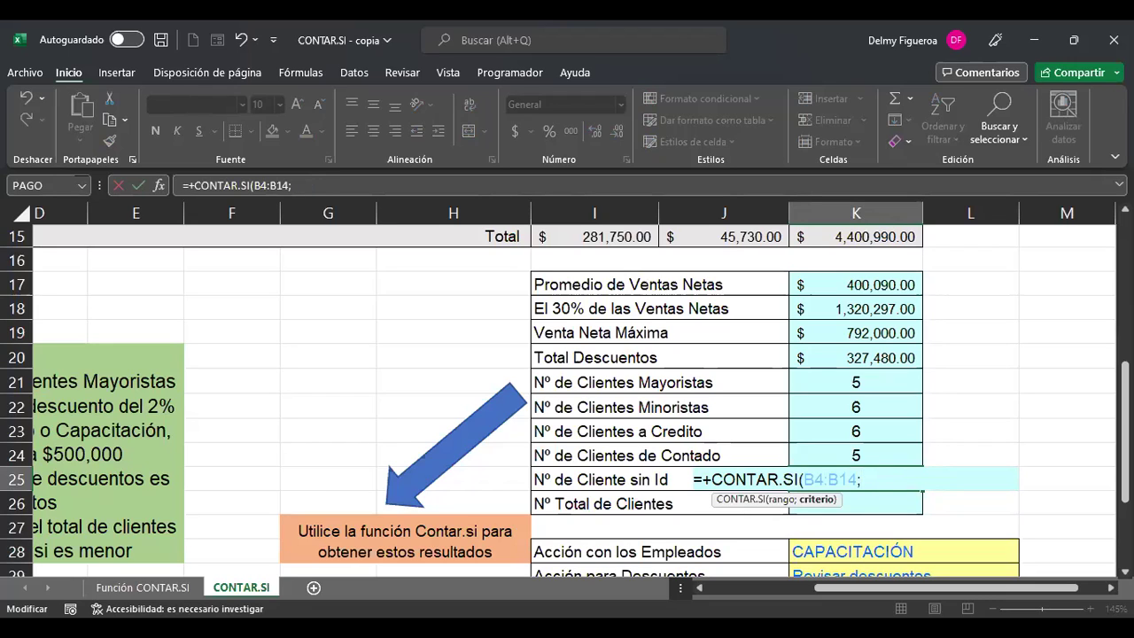
pyautogui.press('BackSpace')
pyautogui.write(';')
pyautogui.press('BackSpace')
pyautogui.press('BackSpace')
pyautogui.press('BackSpace')
pyautogui.press('BackSpace')
pyautogui.press('BackSpace')
pyautogui.press('BackSpace')
pyautogui.press('BackSpace')
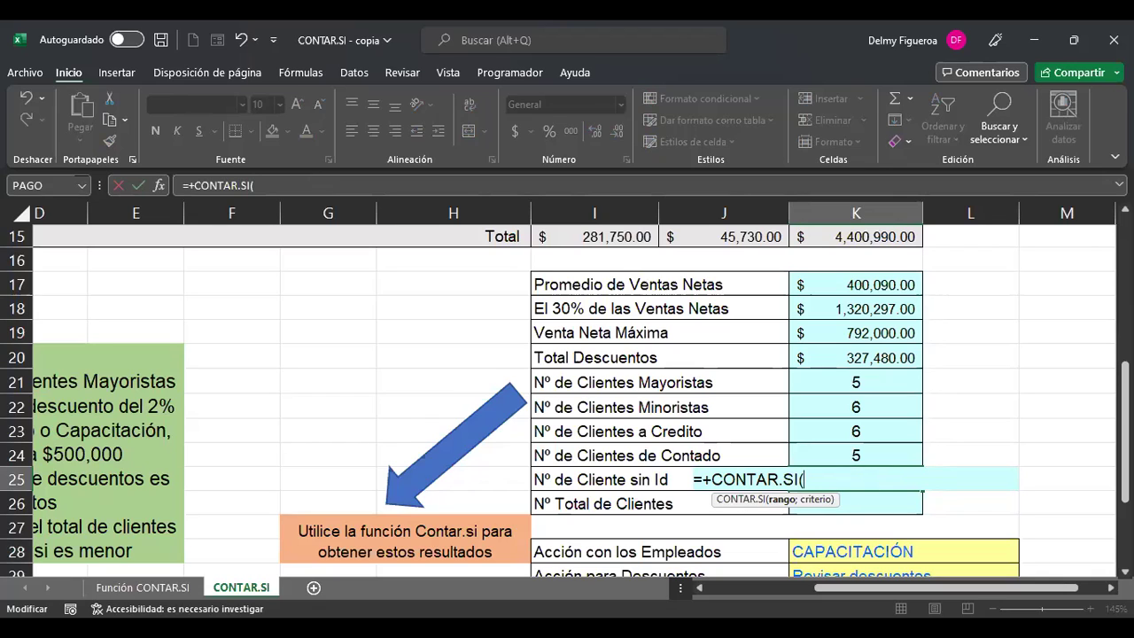
pyautogui.write('esbal')
pyautogui.press('BackSpace')
pyautogui.press('BackSpace')
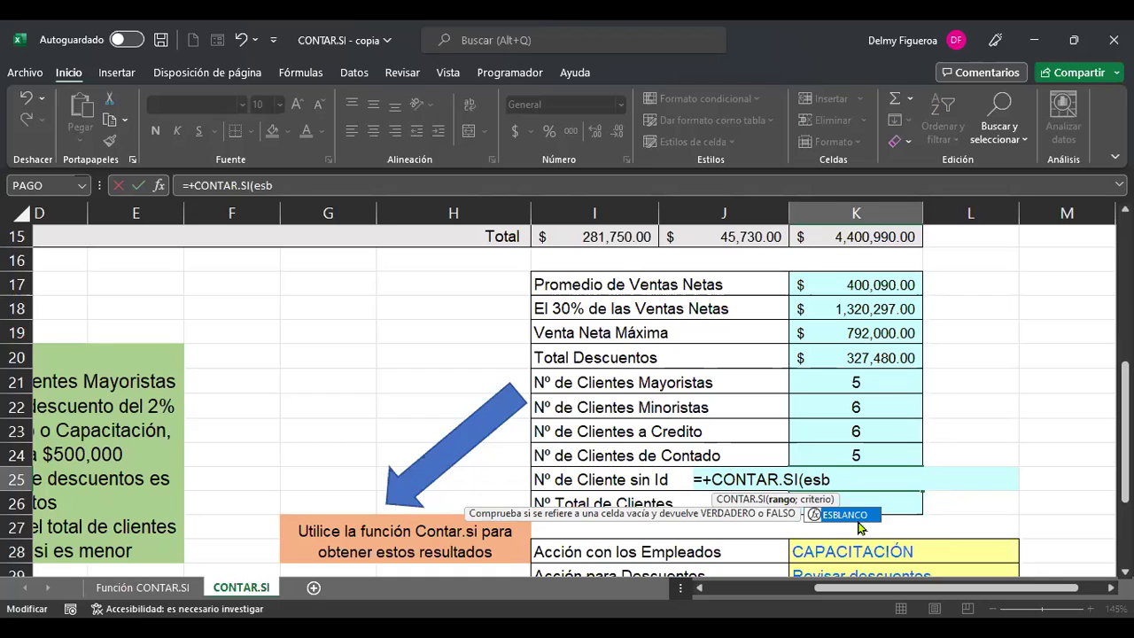
pyautogui.doubleClick(855, 514)
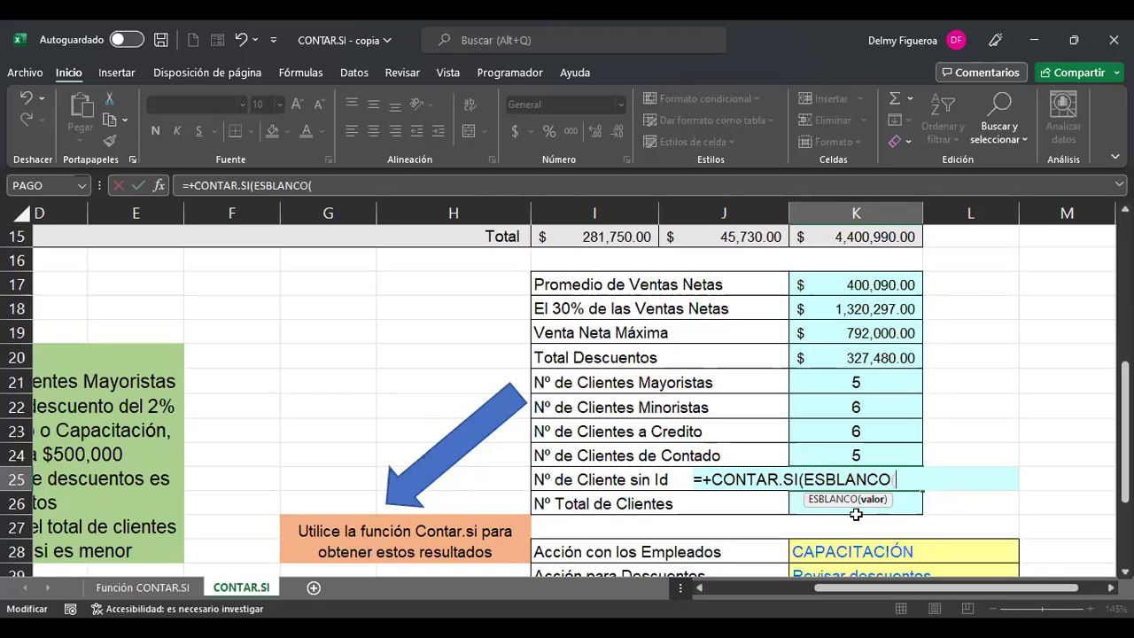
pyautogui.press('Escape')
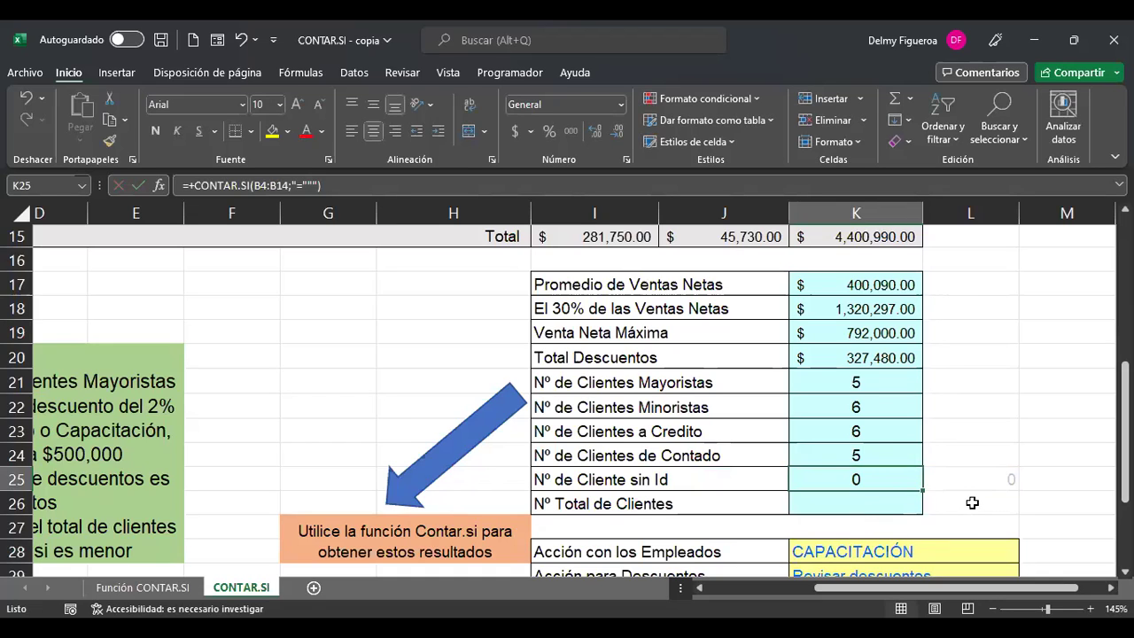
# - Enter an ESBLANCO formula in M25 that tests whether K26 is empty
pyautogui.click(1057, 479)
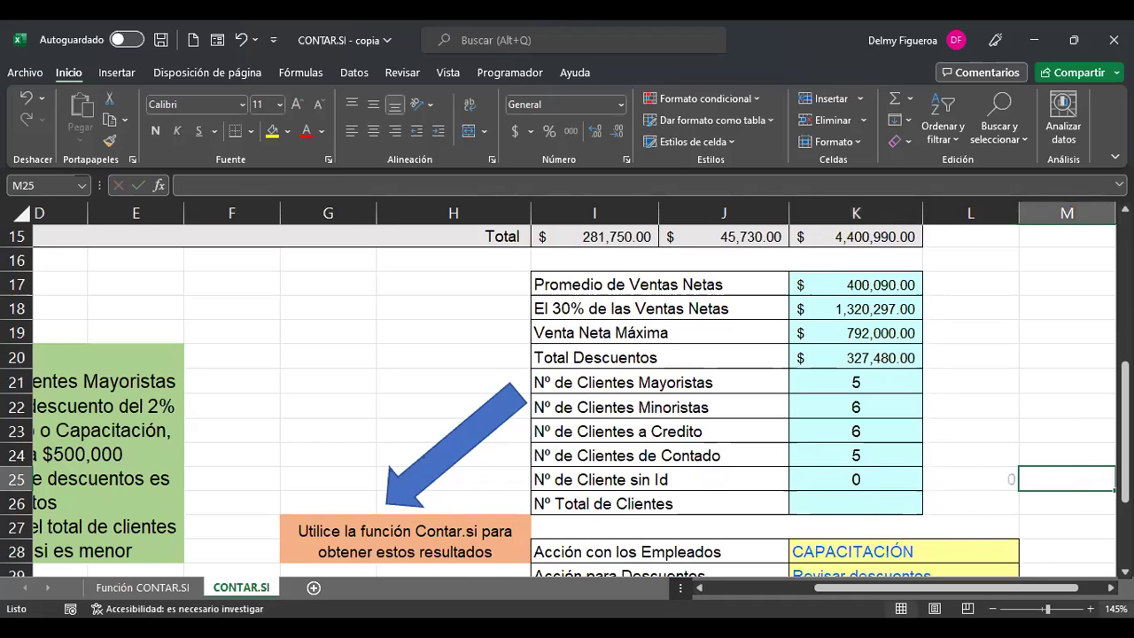
pyautogui.press('Right')
pyautogui.press('Left')
pyautogui.write('+')
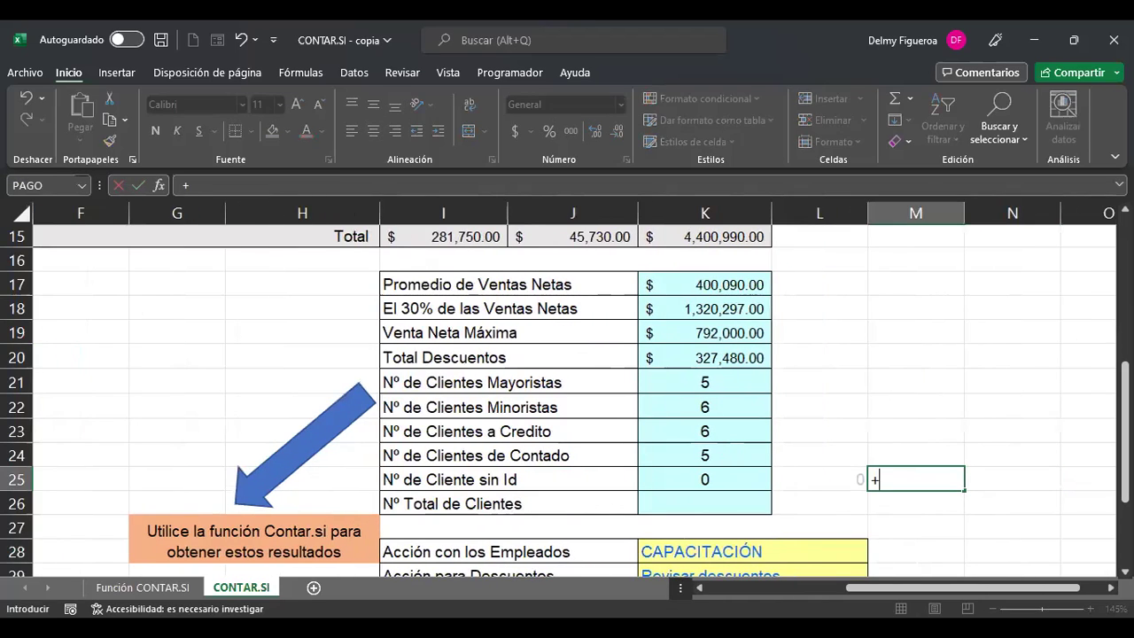
pyautogui.write('esblan')
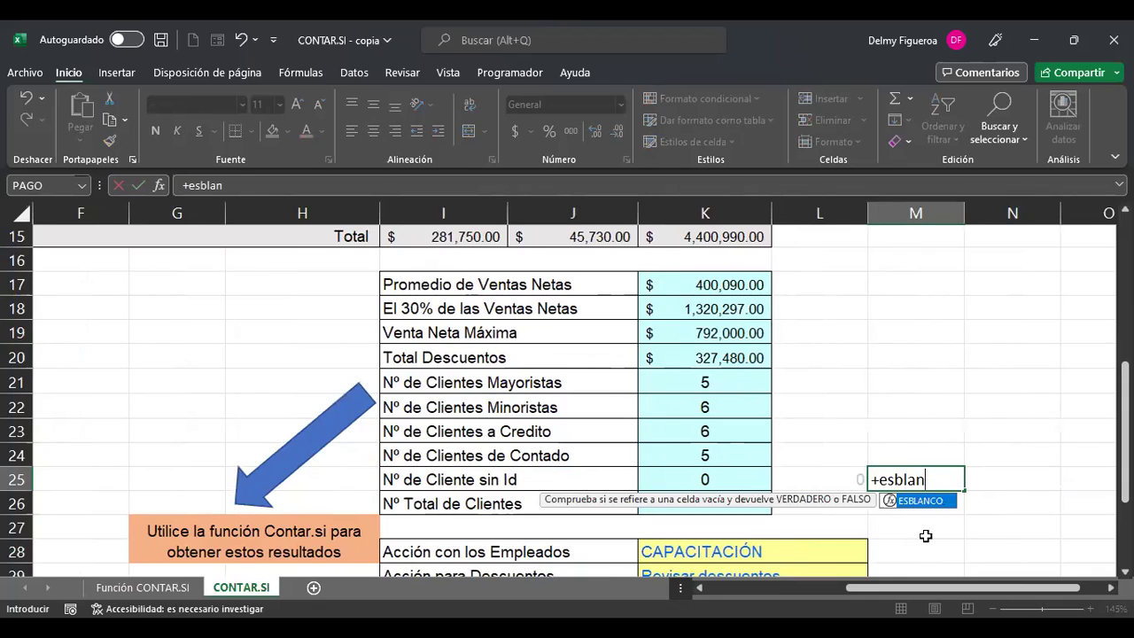
pyautogui.press('Tab')
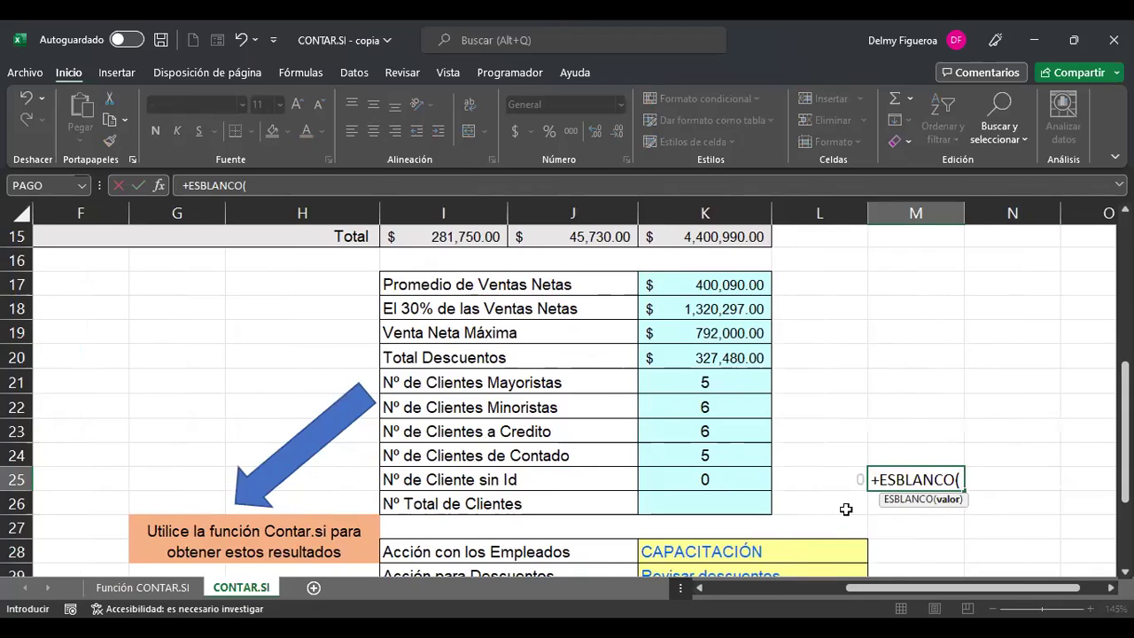
pyautogui.click(711, 503)
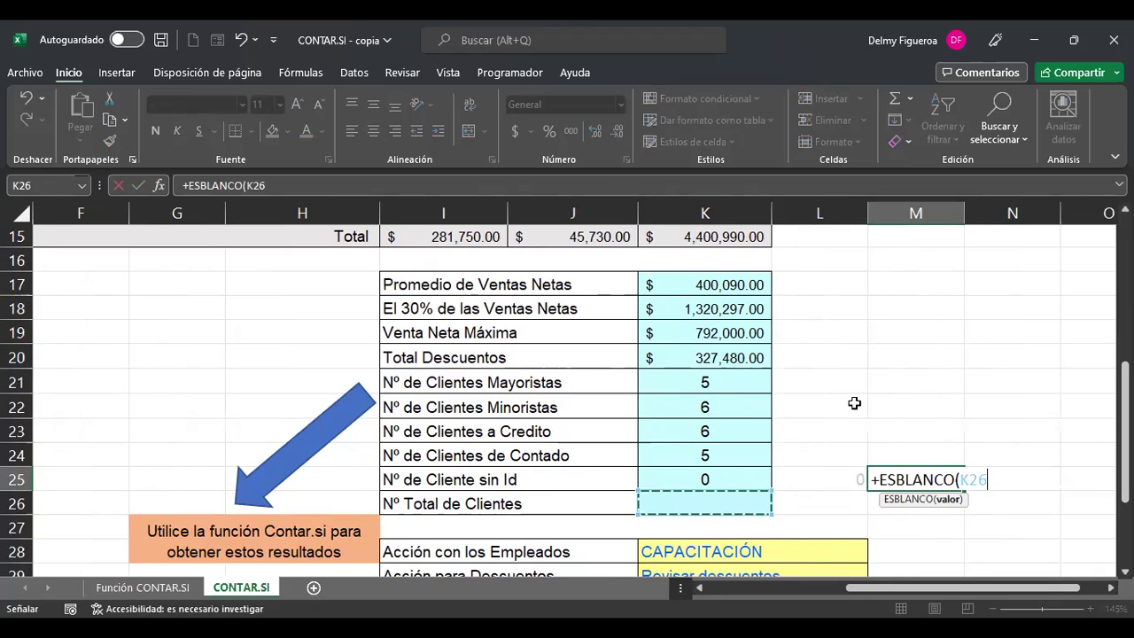
pyautogui.press('Return')
pyautogui.press('Up')
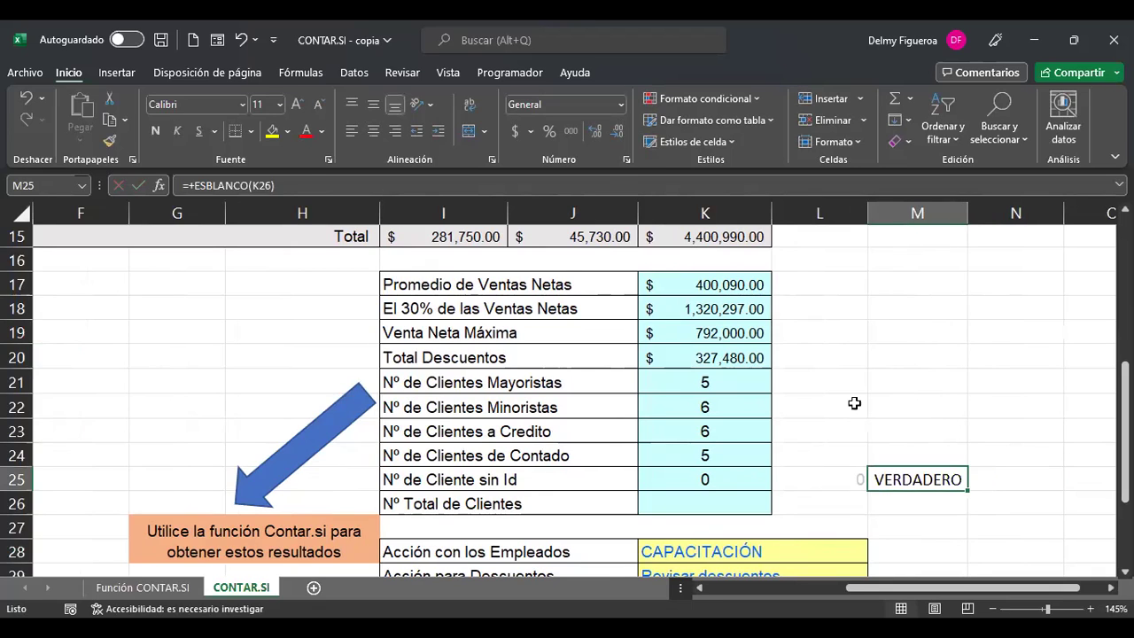
# - Test the ESBLANCO formula by entering 1 in K26, and clear that cell again
pyautogui.press('Left')
pyautogui.press('Left')
pyautogui.press('Left')
pyautogui.press('Right')
pyautogui.press('Down')
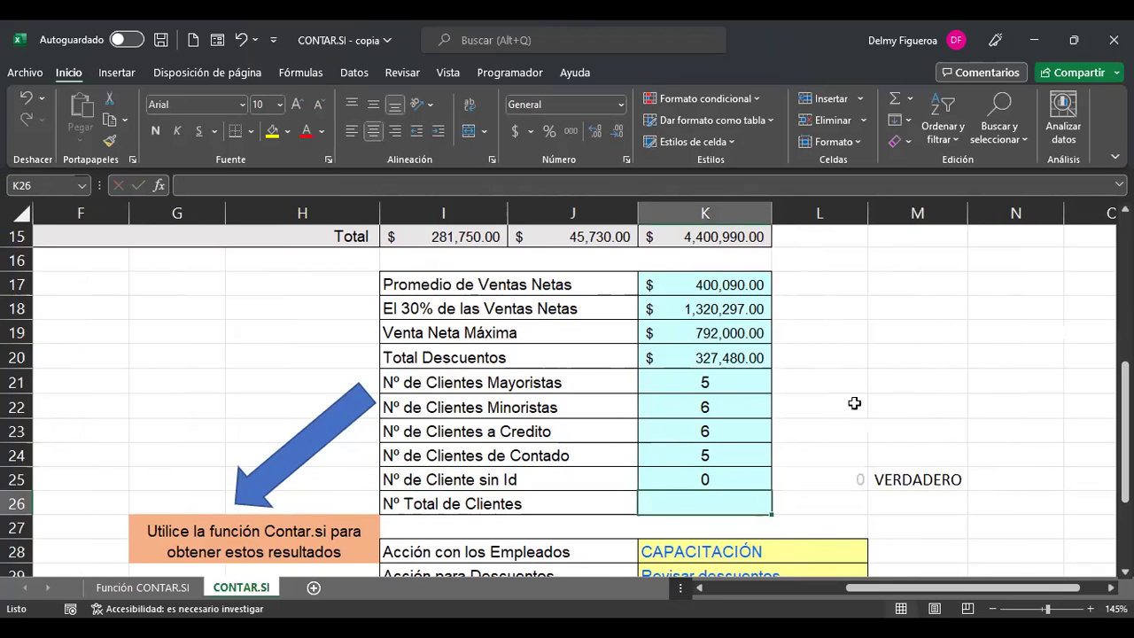
pyautogui.write('1')
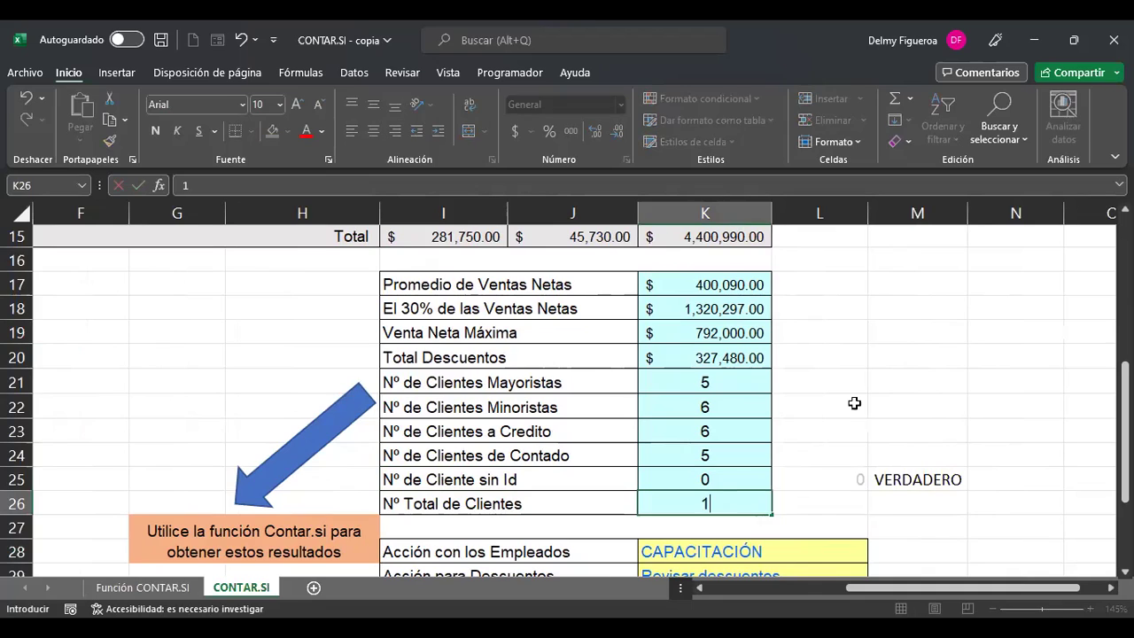
pyautogui.press('Tab')
pyautogui.press('Left')
pyautogui.press('Delete')
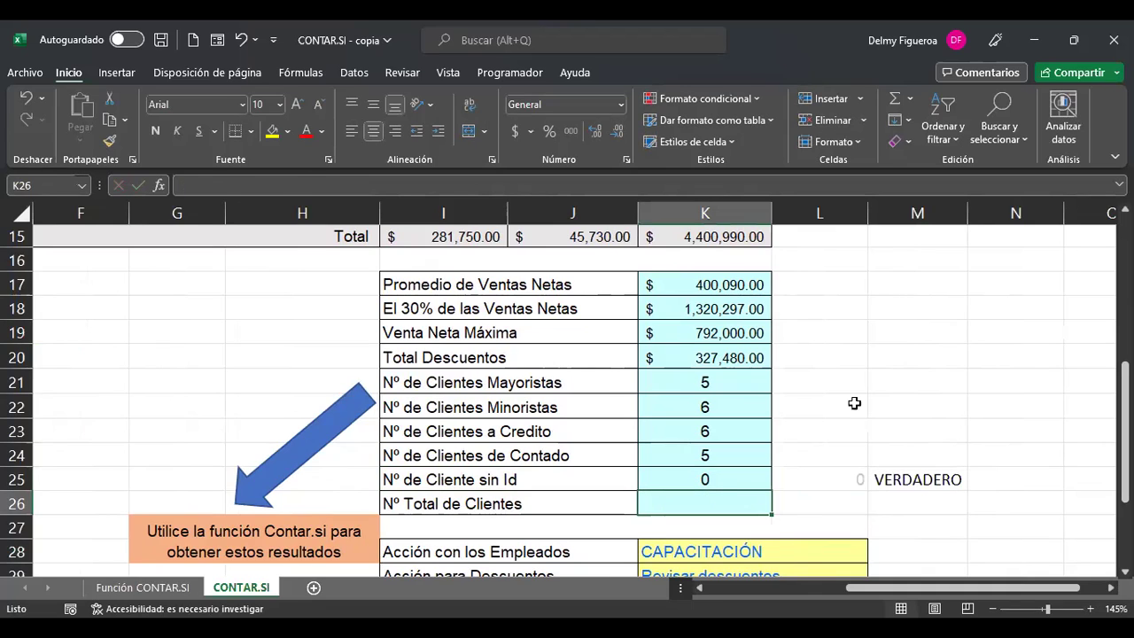
# - Replace the arguments of the CONTAR.SI formula in K25 with a nested ESBLANCO function
pyautogui.press('Up')
pyautogui.press('F2')
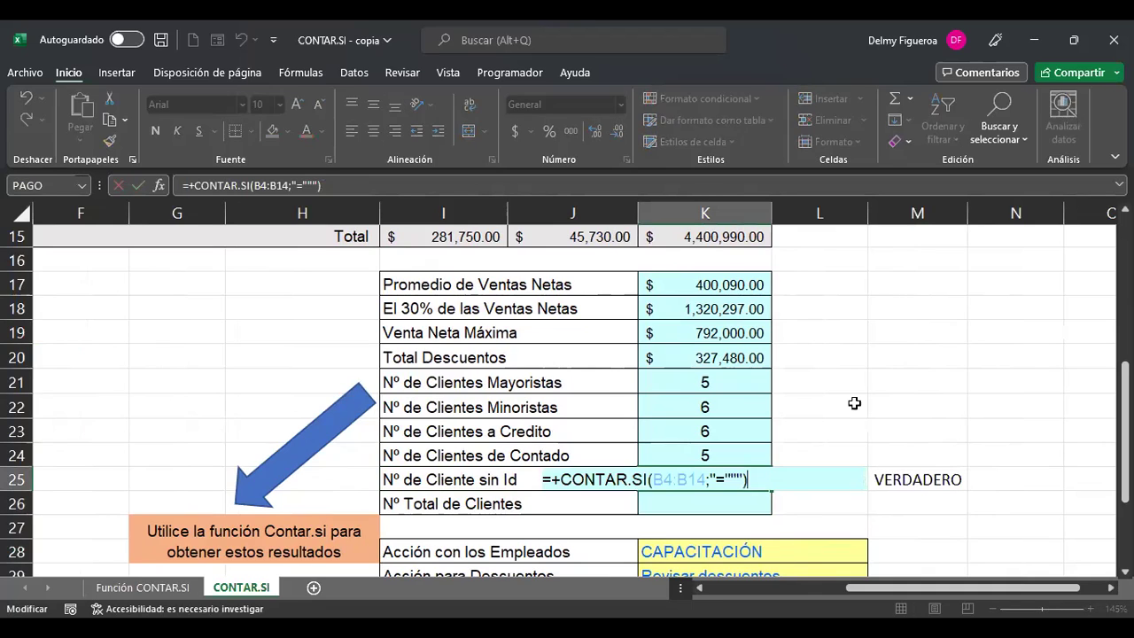
pyautogui.press('BackSpace')
pyautogui.press('BackSpace')
pyautogui.press('BackSpace')
pyautogui.press('BackSpace')
pyautogui.press('BackSpace')
pyautogui.press('BackSpace')
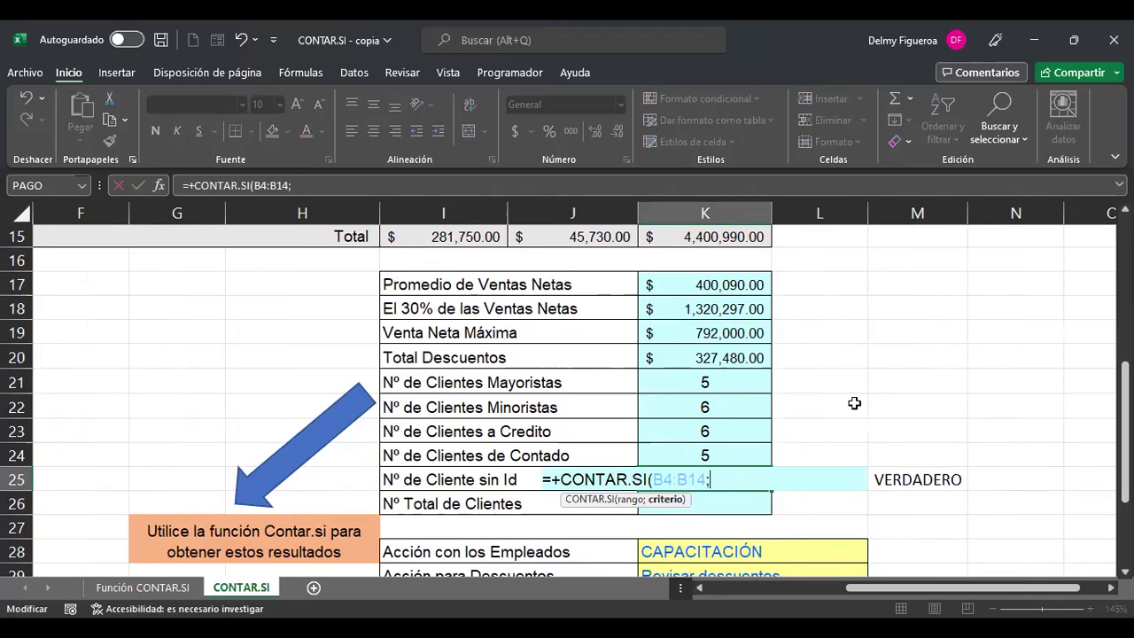
pyautogui.write('esb')
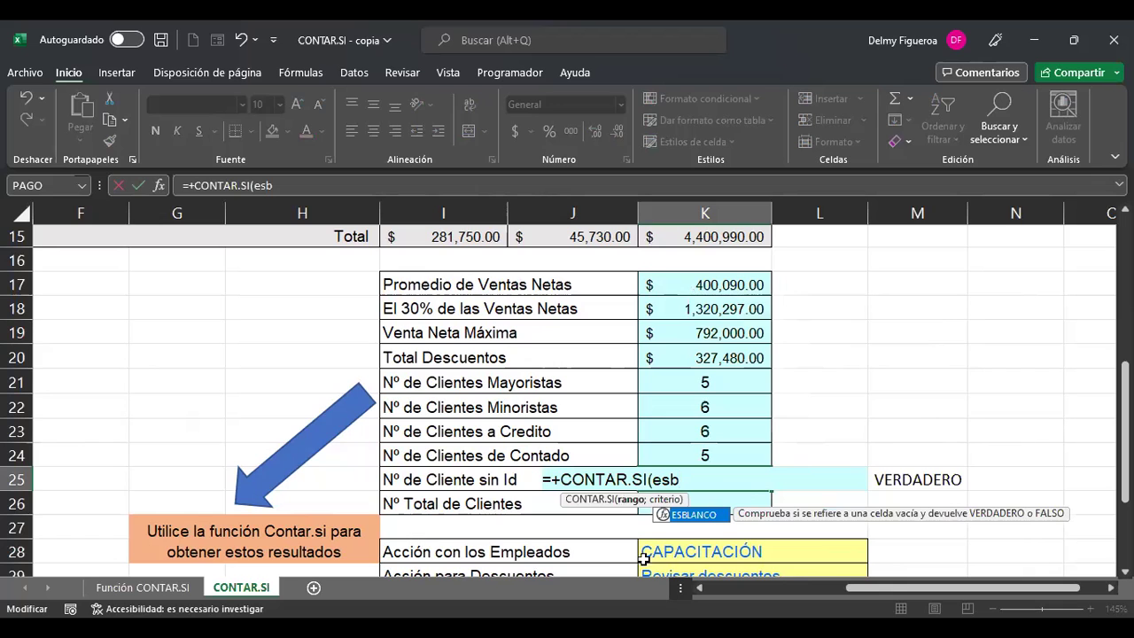
pyautogui.doubleClick(709, 514)
# - Set the Id range B4:B14 as the ESBLANCO argument and try to enter the formula
pyautogui.moveTo(870, 587); pyautogui.dragTo(731, 605)
pyautogui.scroll(5, 138, 379)
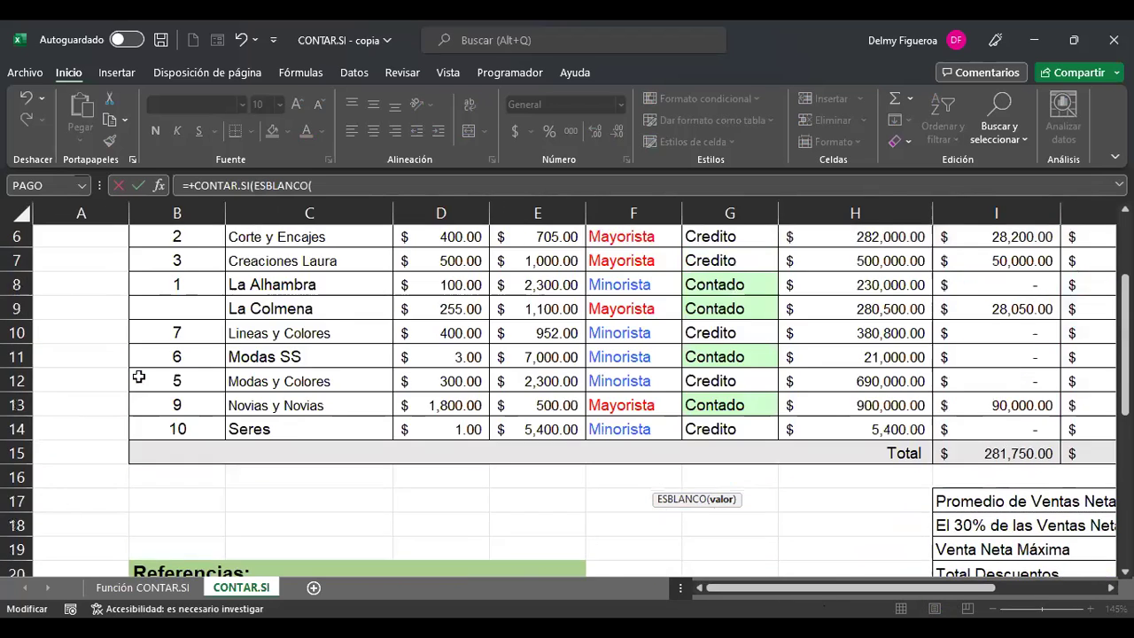
pyautogui.scroll(-1, 178, 319)
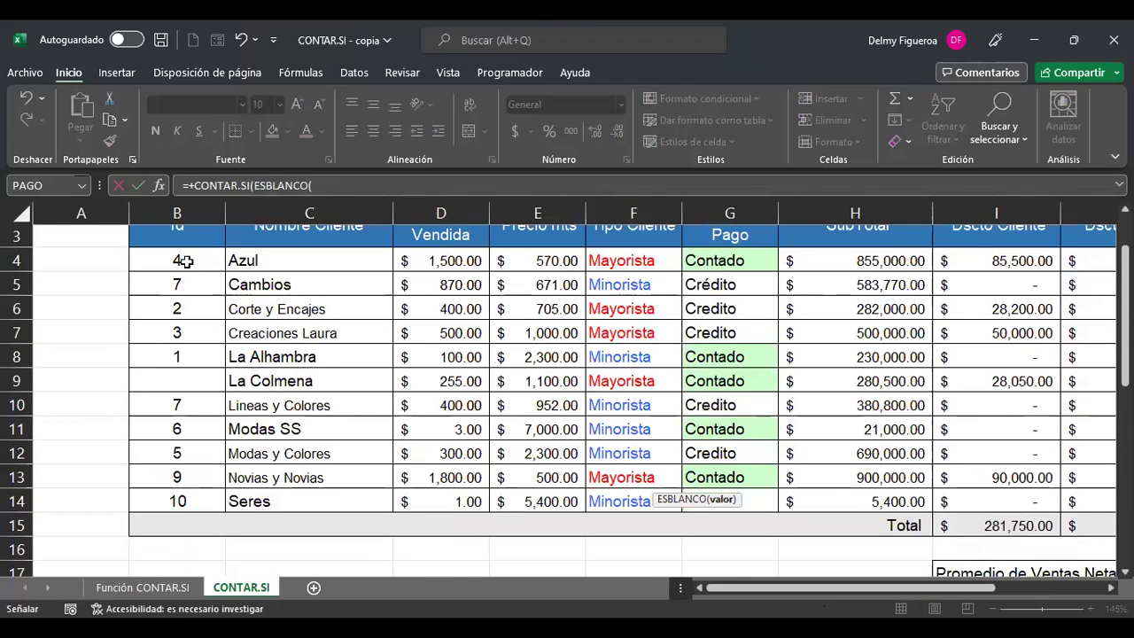
pyautogui.moveTo(183, 259); pyautogui.dragTo(183, 285)
pyautogui.moveTo(193, 481); pyautogui.dragTo(185, 501)
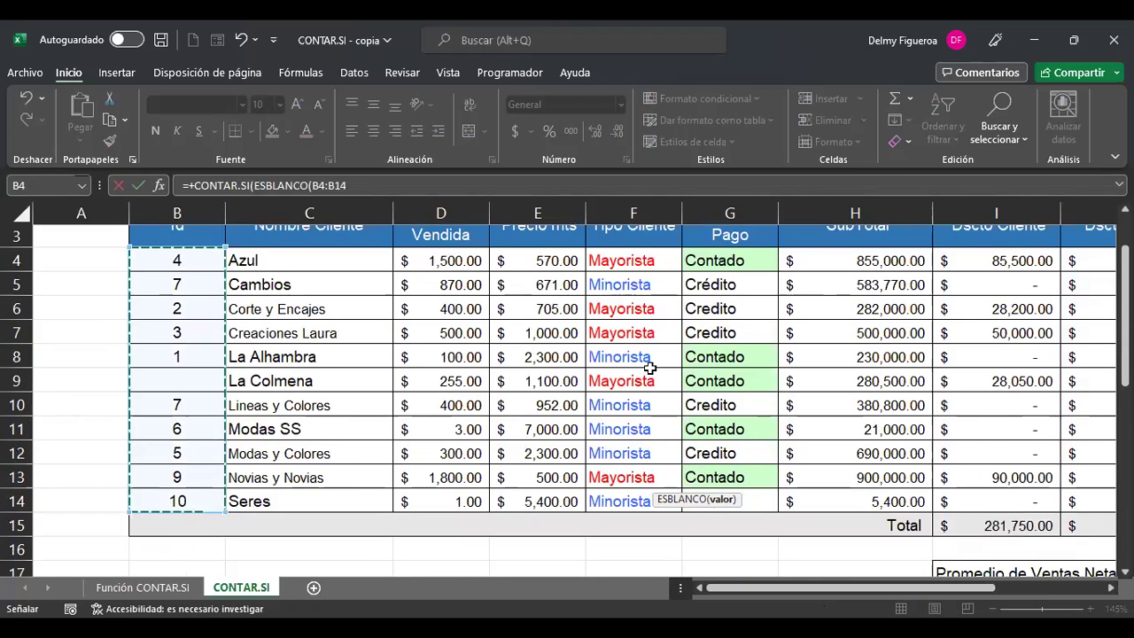
pyautogui.press('Return')
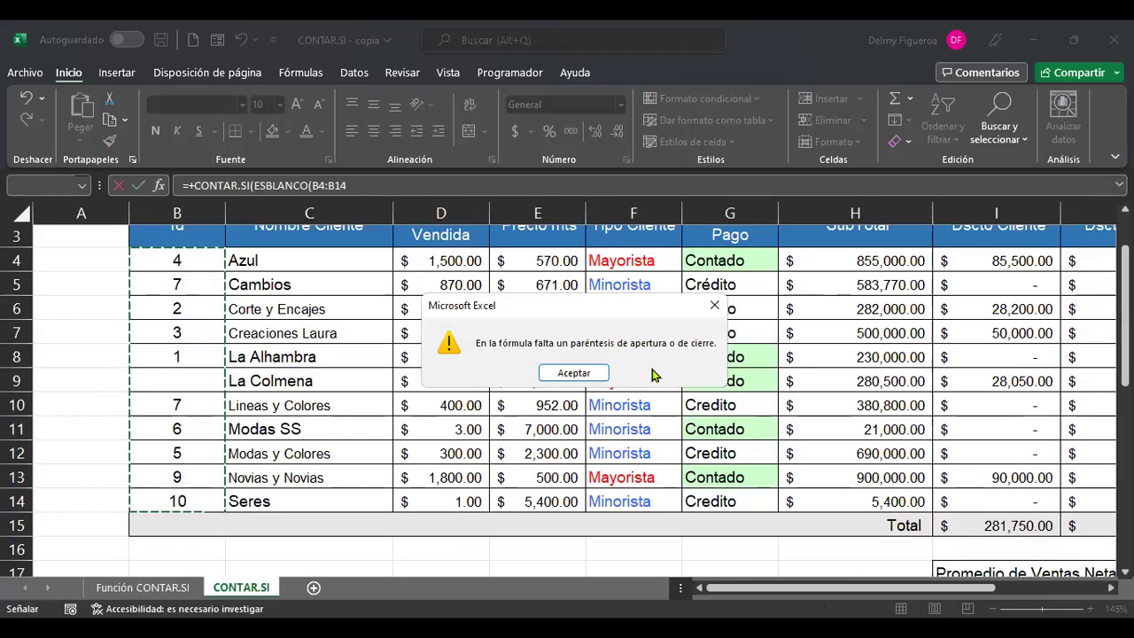
pyautogui.press('Return')
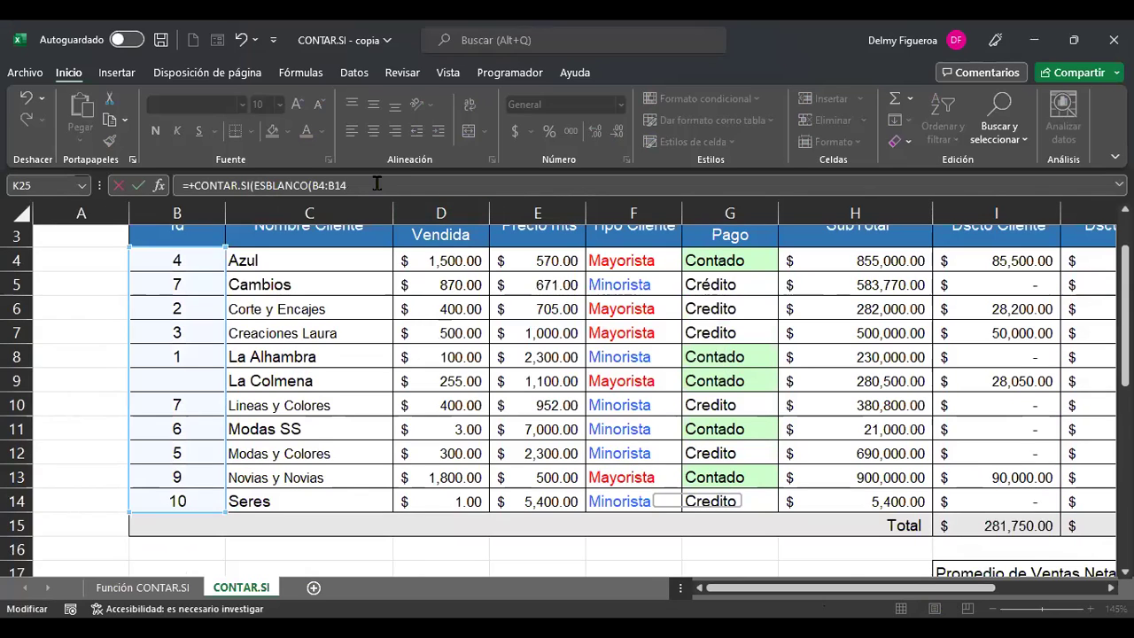
# - Close the ESBLANCO argument, add the criterion "=""" to the CONTAR.SI formula in K25 and try to enter it
pyautogui.click(340, 184)
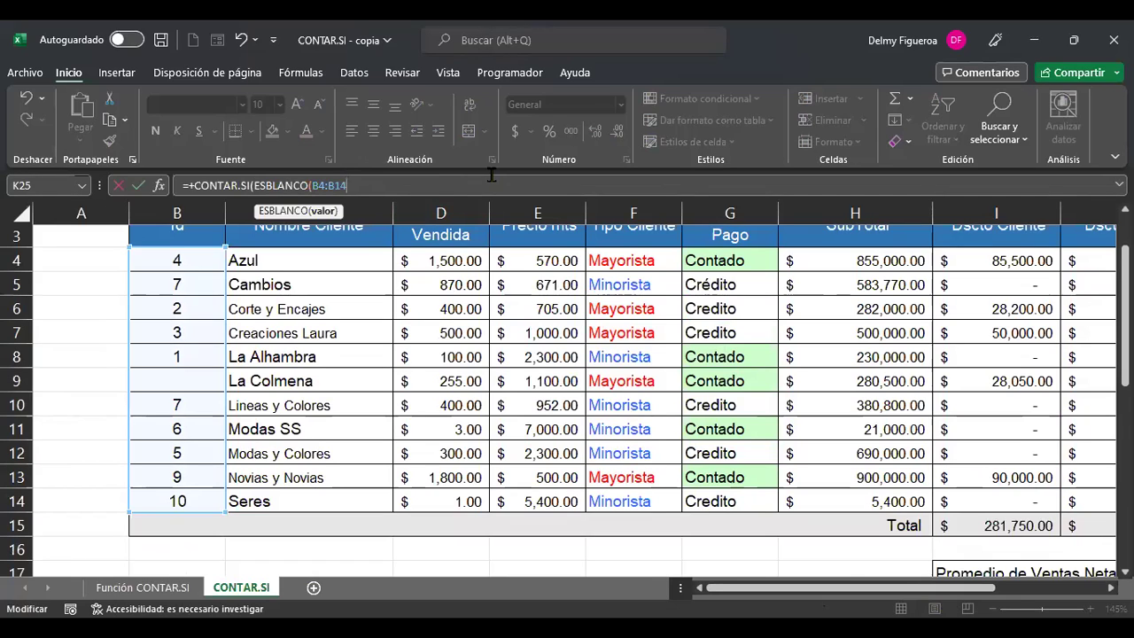
pyautogui.write(')')
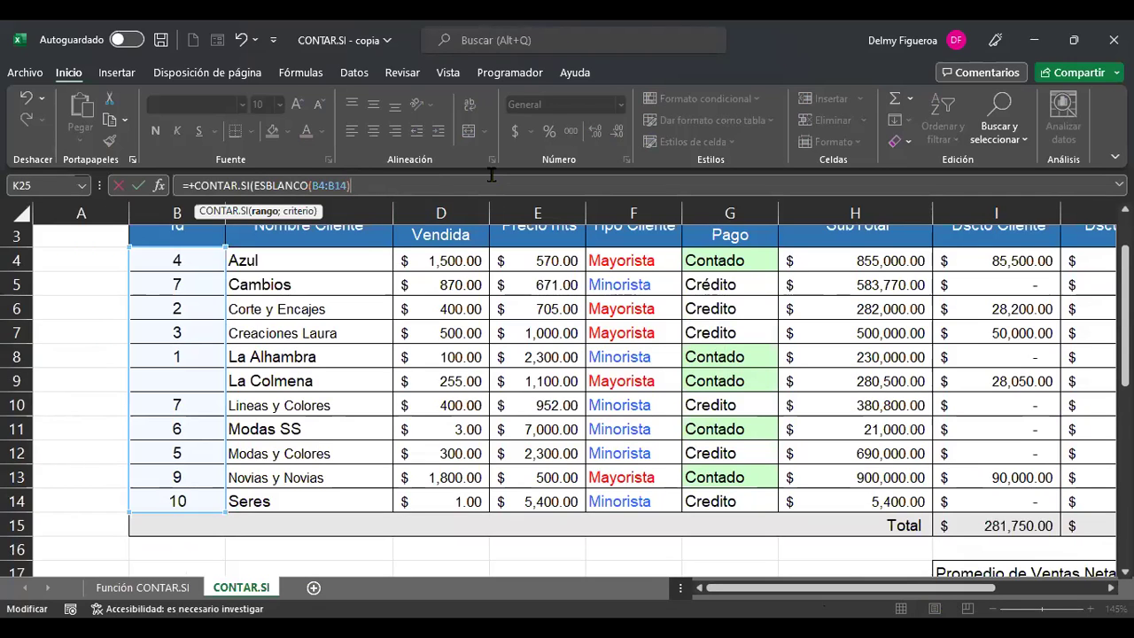
pyautogui.write(')')
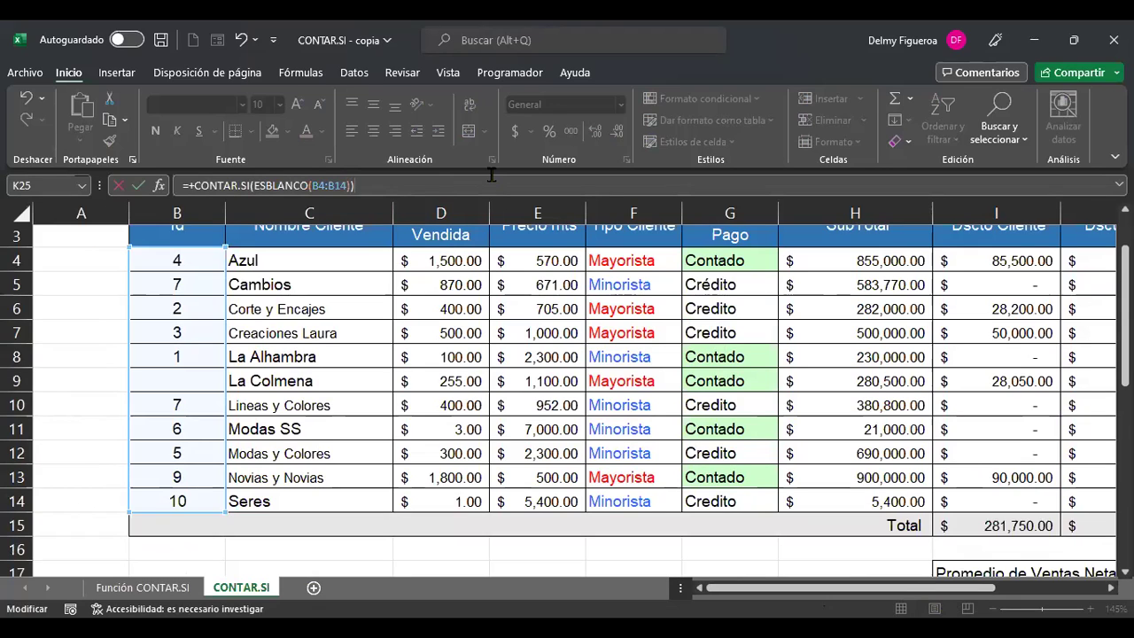
pyautogui.press('BackSpace')
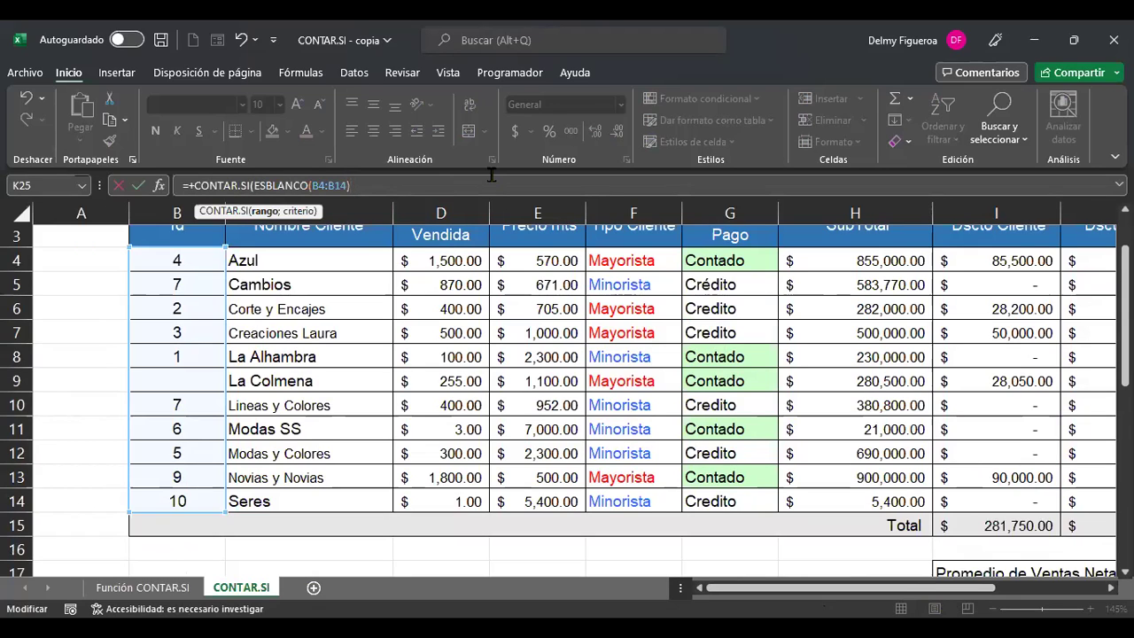
pyautogui.write(';=')
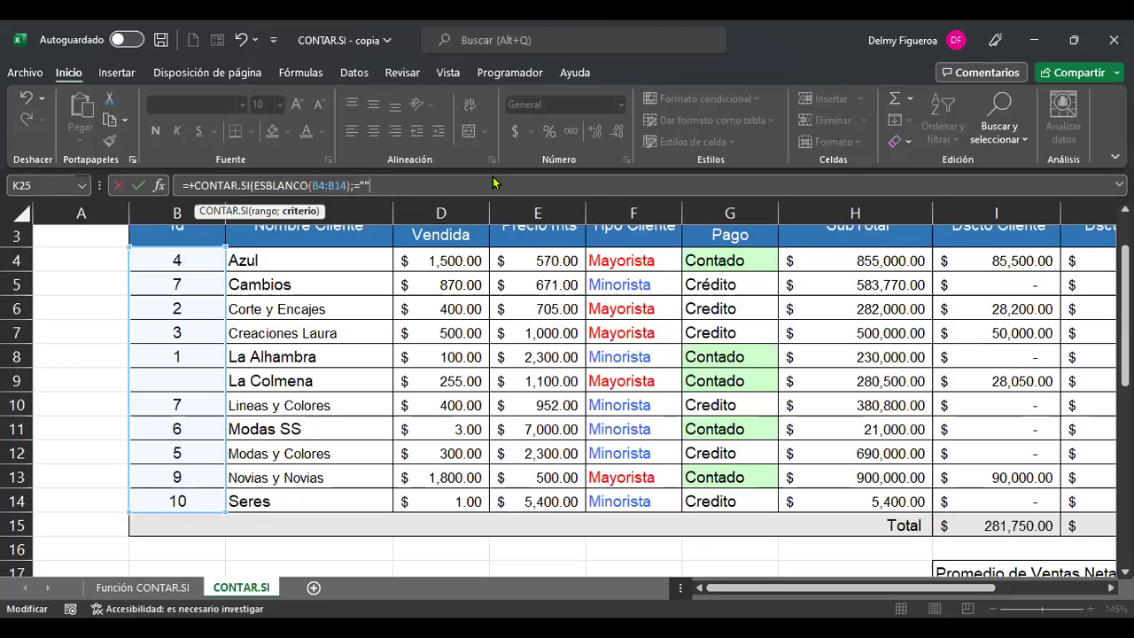
pyautogui.press('Return')
pyautogui.press('Return')
pyautogui.write('"')
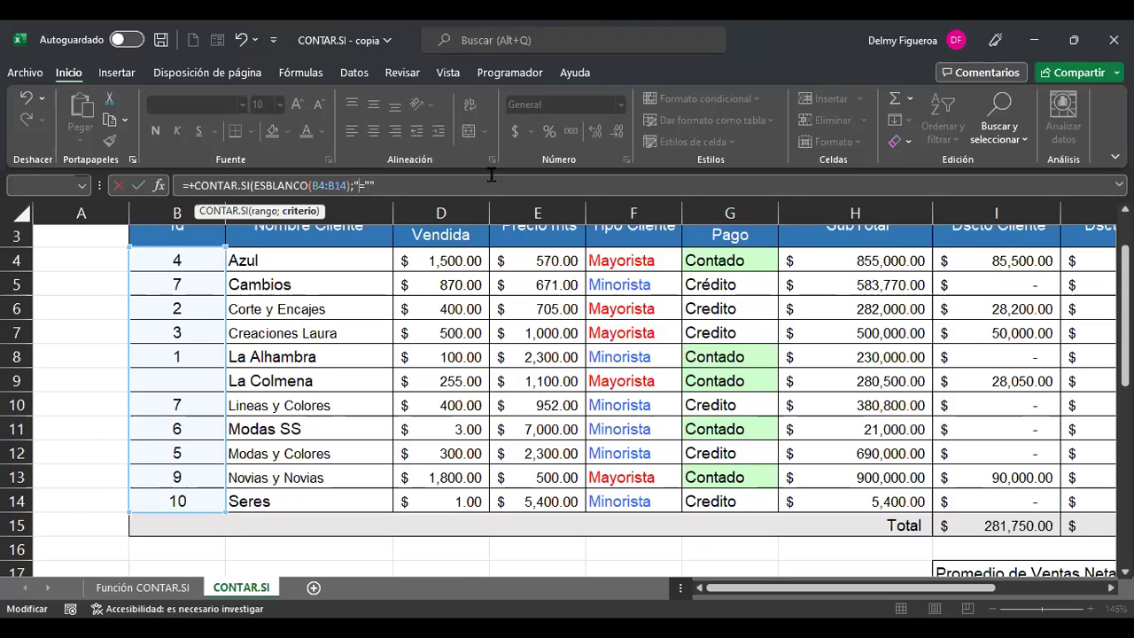
pyautogui.write('"')
pyautogui.write(')')
pyautogui.write(')')
pyautogui.press('Return')
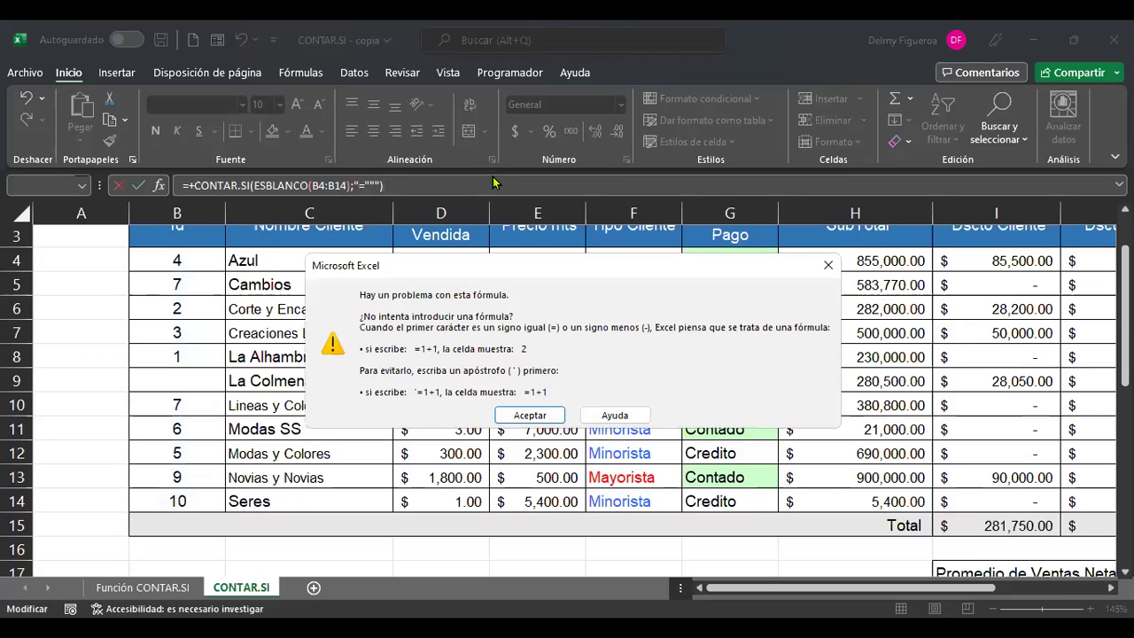
pyautogui.press('Return')
# - Remove the criterion and the nested ESBLANCO function from the K25 formula, keeping only the opening of CONTAR.SI
pyautogui.press('End')
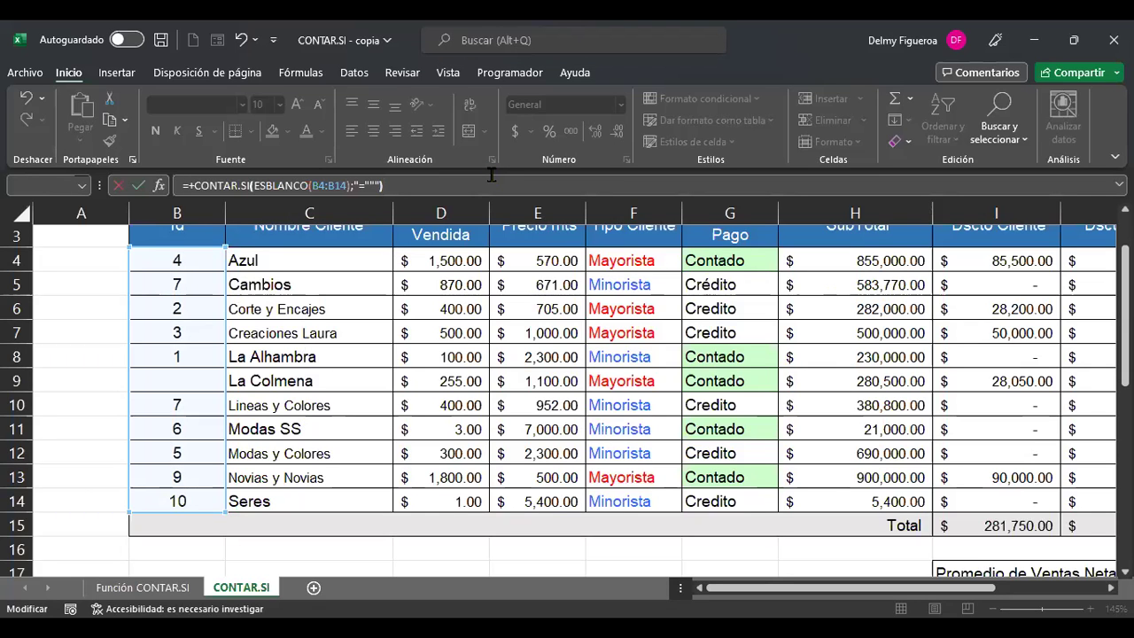
pyautogui.press('BackSpace')
pyautogui.press('BackSpace')
pyautogui.press('BackSpace')
pyautogui.press('BackSpace')
pyautogui.press('BackSpace')
pyautogui.press('BackSpace')
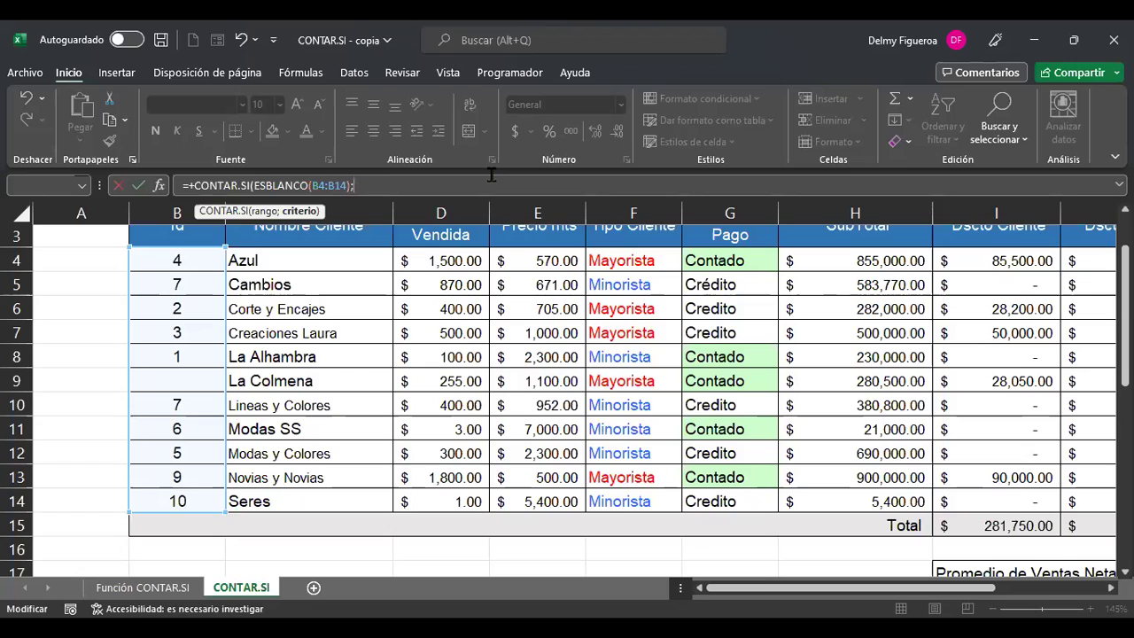
pyautogui.press('BackSpace')
pyautogui.press('BackSpace')
pyautogui.press('BackSpace')
pyautogui.press('BackSpace')
pyautogui.press('BackSpace')
pyautogui.press('BackSpace')
pyautogui.press('BackSpace')
pyautogui.press('BackSpace')
pyautogui.press('BackSpace')
pyautogui.press('BackSpace')
pyautogui.press('BackSpace')
pyautogui.press('BackSpace')
pyautogui.press('BackSpace')
pyautogui.press('BackSpace')
pyautogui.press('BackSpace')
pyautogui.press('BackSpace')
pyautogui.press('BackSpace')
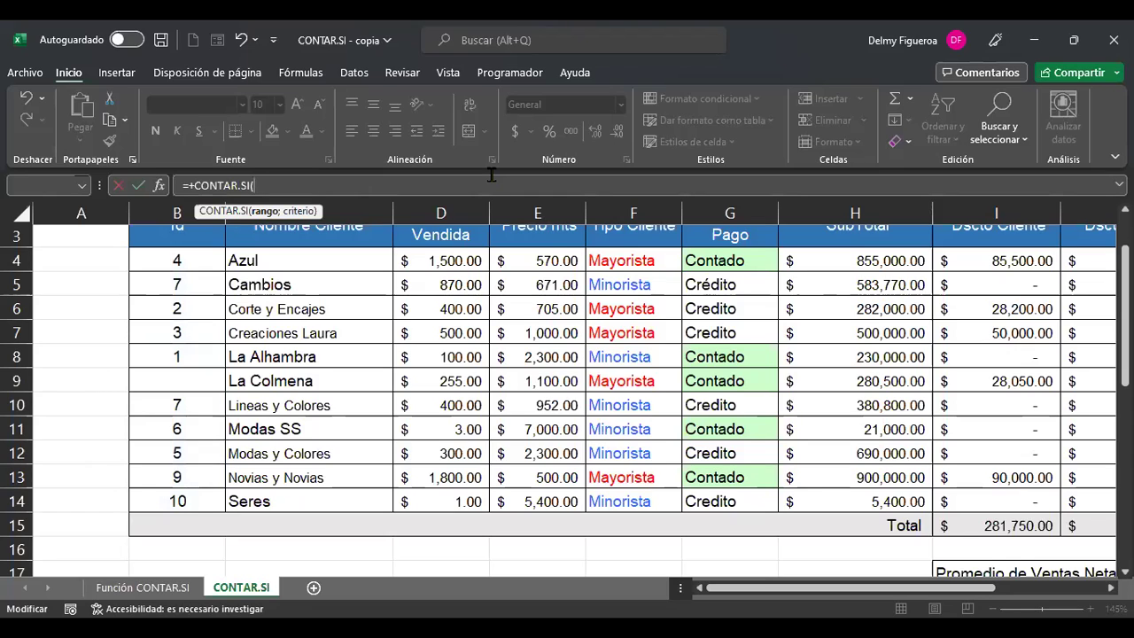
# - Set B4:B14 as the CONTAR.SI range and ESBLANCO(B4:B14) as its criterion
pyautogui.click(193, 261)
pyautogui.moveTo(194, 280); pyautogui.dragTo(196, 513)
pyautogui.write(';')
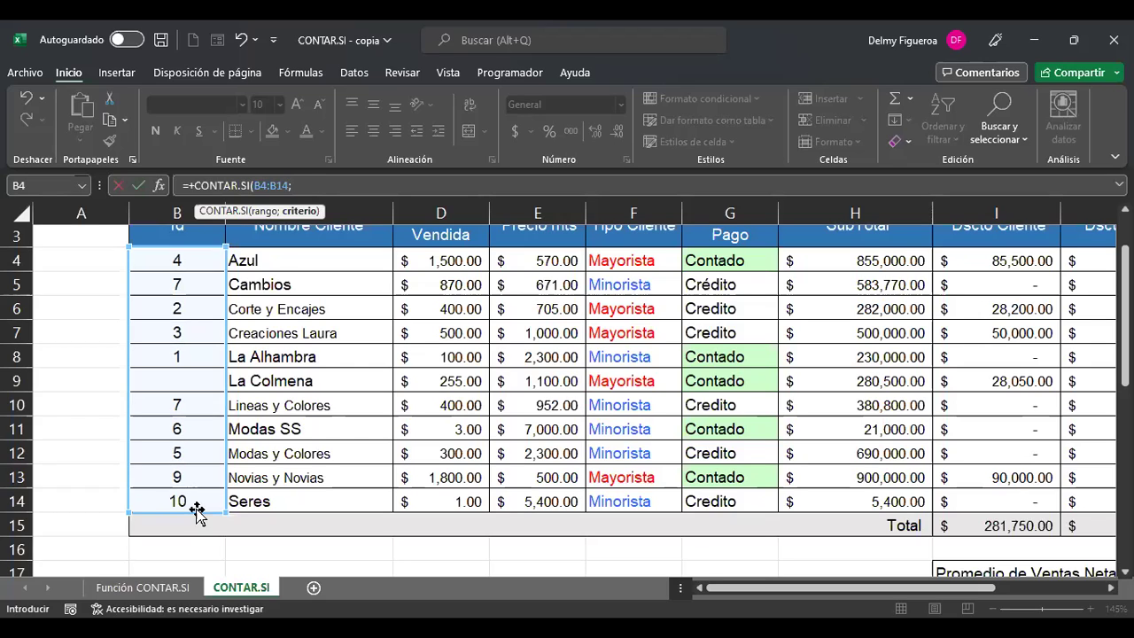
pyautogui.write('esb')
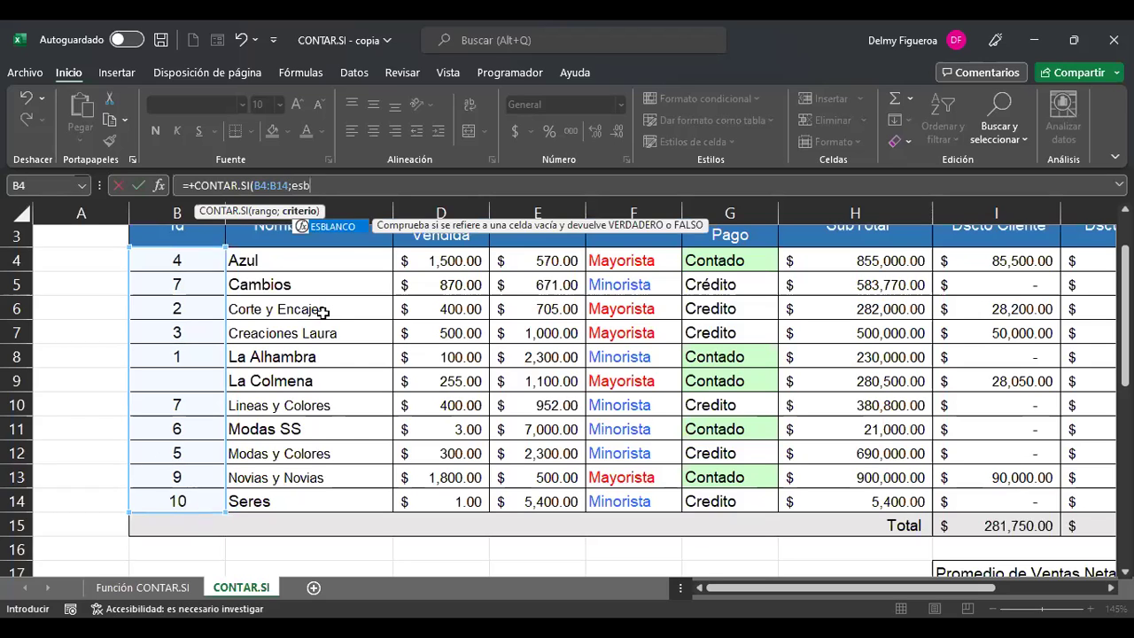
pyautogui.doubleClick(340, 226)
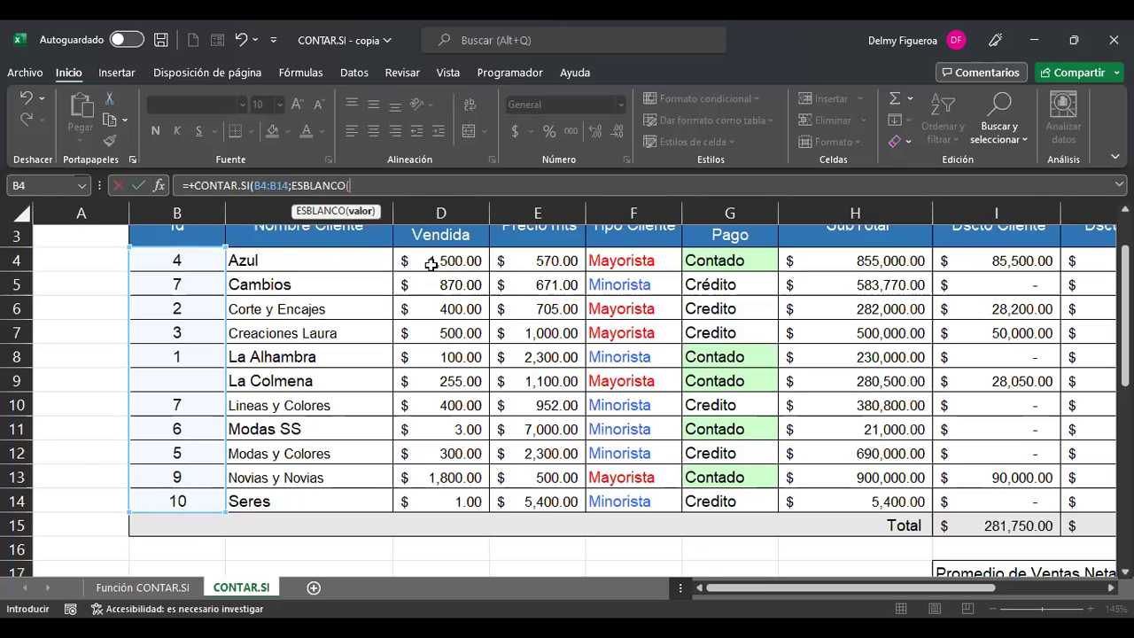
pyautogui.moveTo(184, 260); pyautogui.dragTo(183, 501)
pyautogui.write(')')
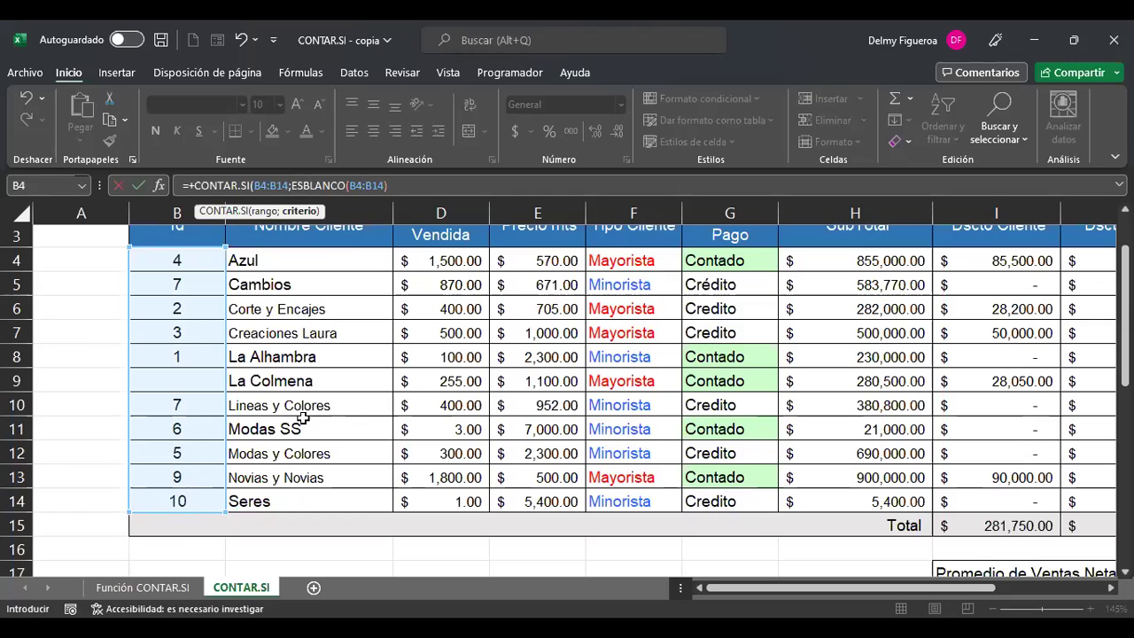
# - Check the arguments of the nested formula, then close CONTAR.SI and enter it in K25
pyautogui.click(227, 188)
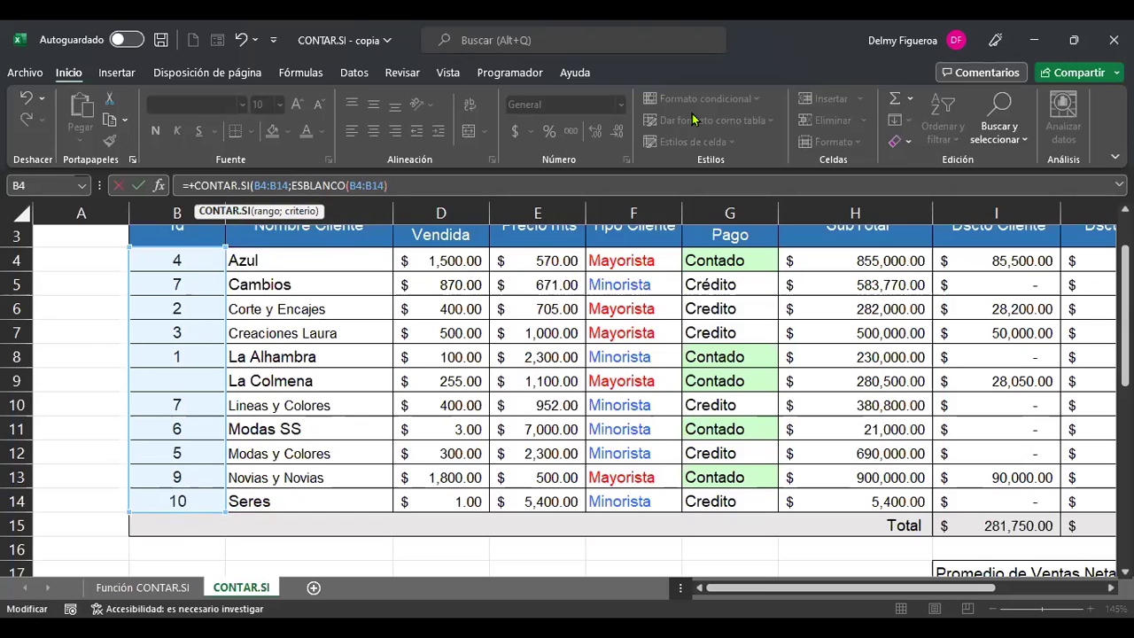
pyautogui.press('Right')
pyautogui.press('Right')
pyautogui.press('Right')
pyautogui.press('Right')
pyautogui.press('Right')
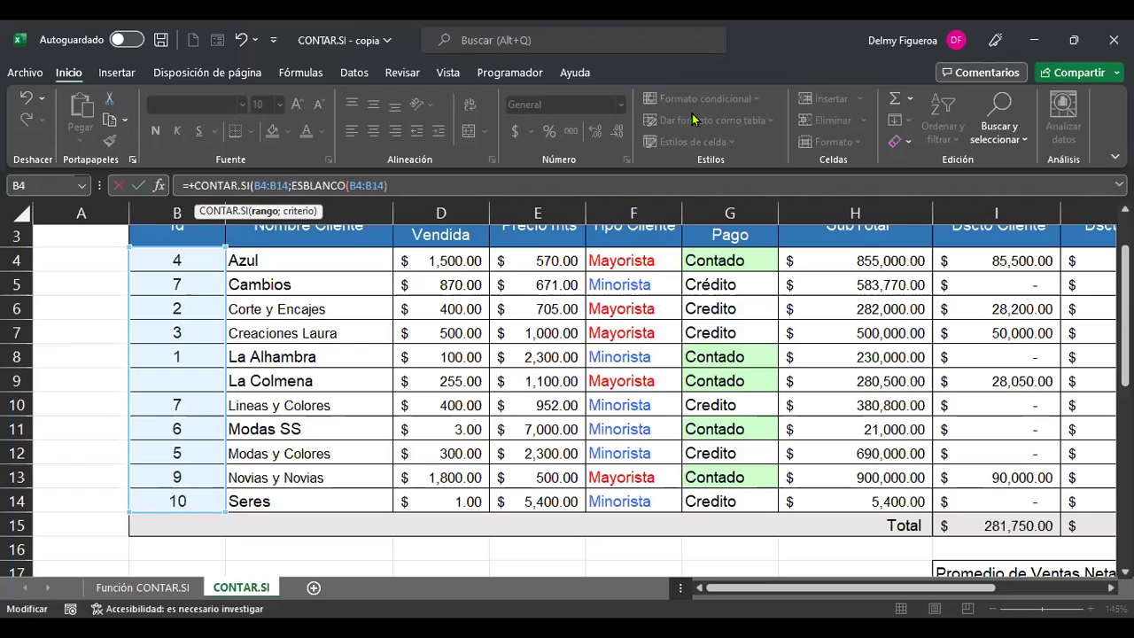
pyautogui.press('Right')
pyautogui.press('Right')
pyautogui.press('Right')
pyautogui.press('Right')
pyautogui.press('Right')
pyautogui.press('Right')
pyautogui.press('Right')
pyautogui.press('Right')
pyautogui.press('Right')
pyautogui.press('Right')
pyautogui.press('Right')
pyautogui.press('Right')
pyautogui.press('Right')
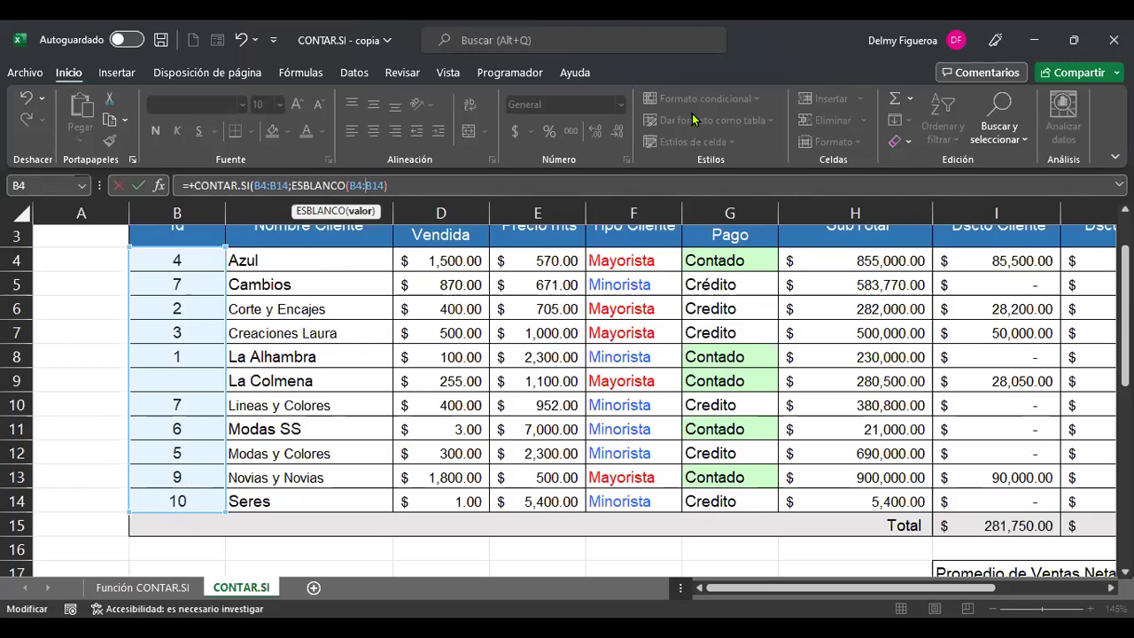
pyautogui.press('Right')
pyautogui.press('Right')
pyautogui.press('Right')
pyautogui.press('Right')
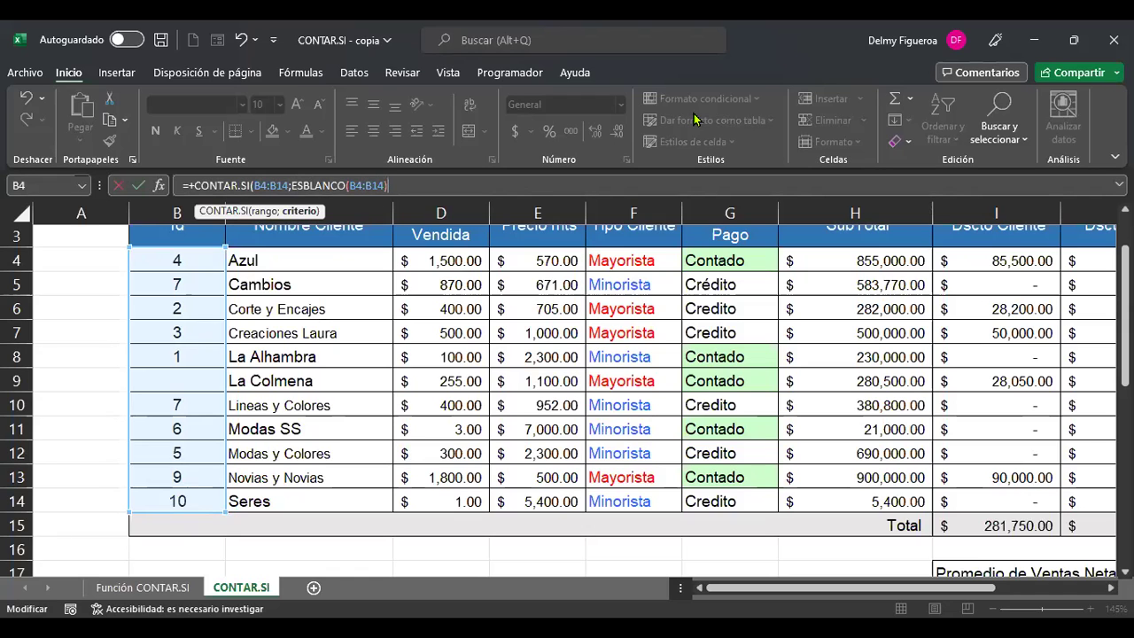
pyautogui.write(')')
pyautogui.press('Return')
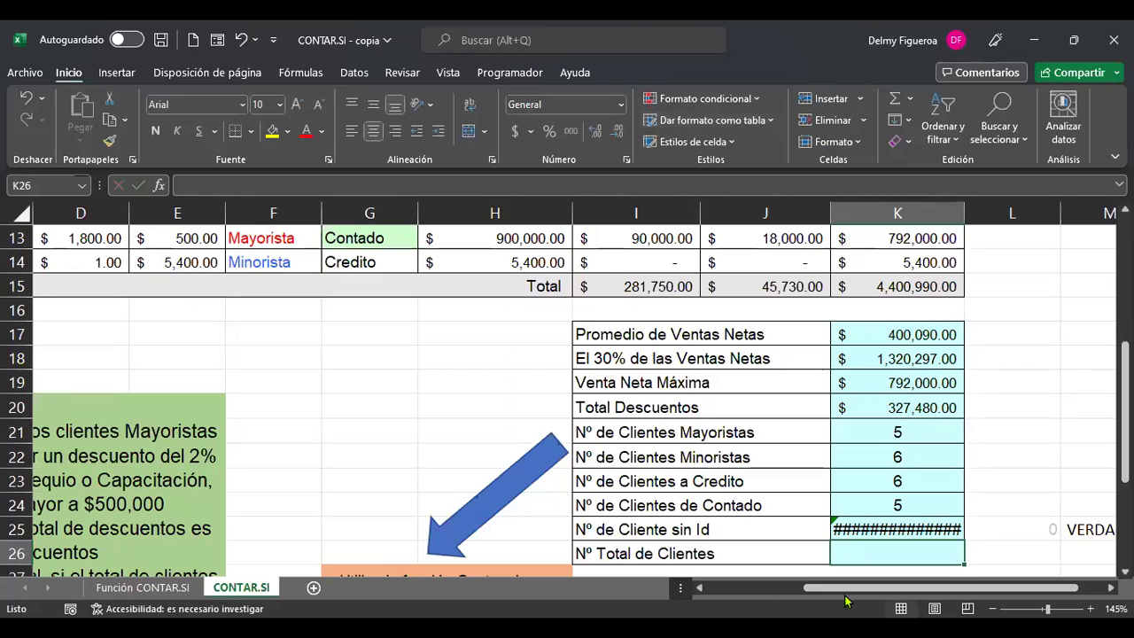
# - Auto-fit column K to read the result in K25, and undo the width change
pyautogui.click(873, 527)
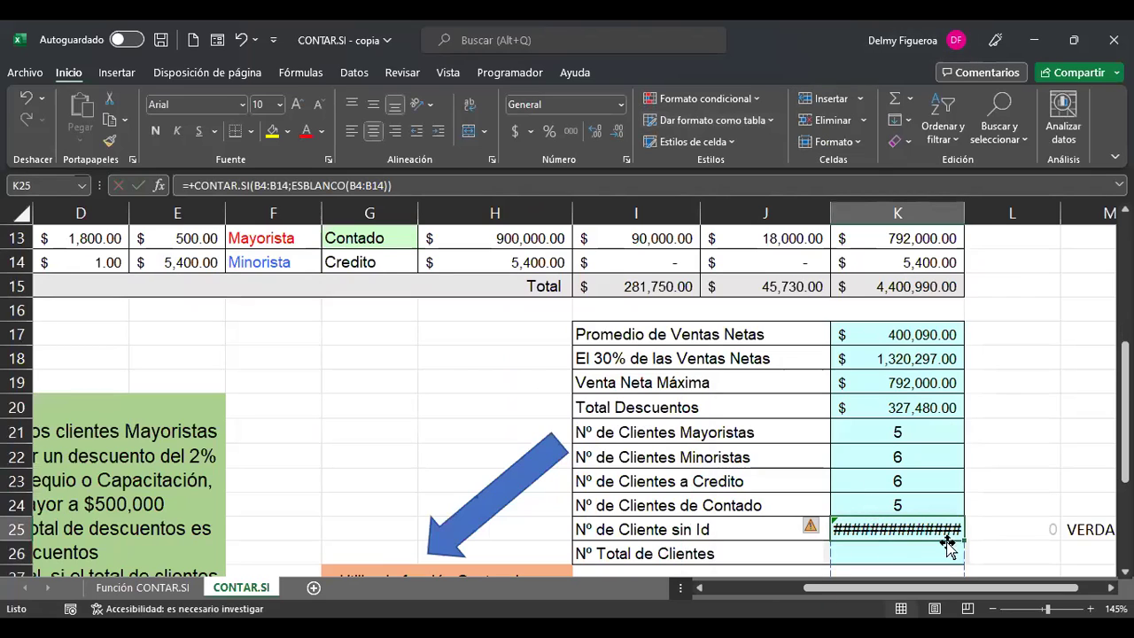
pyautogui.doubleClick(965, 214)
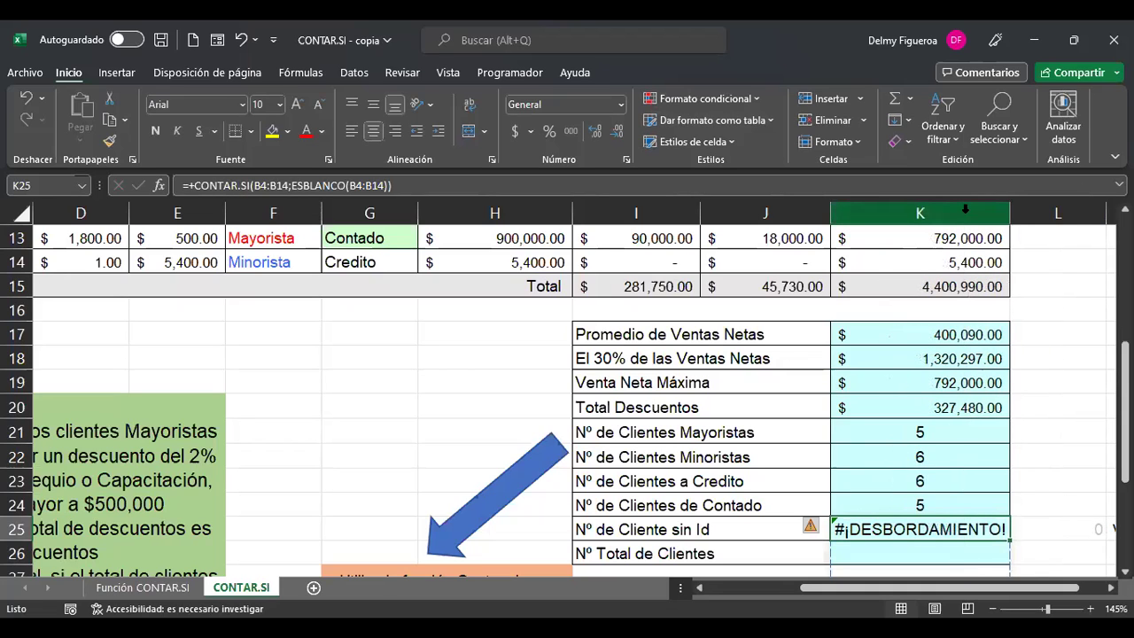
pyautogui.hotkey('ctrl', 'z')
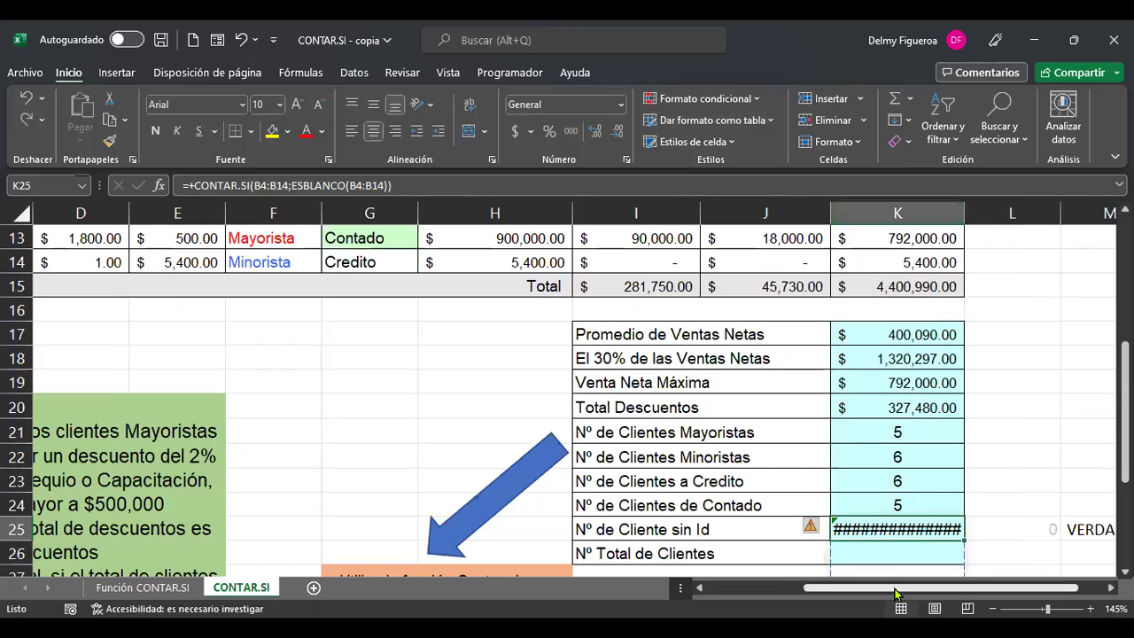
# - Replace the formula in K25 with a CONTARA function over the Id range B4:B14
pyautogui.press('Delete')
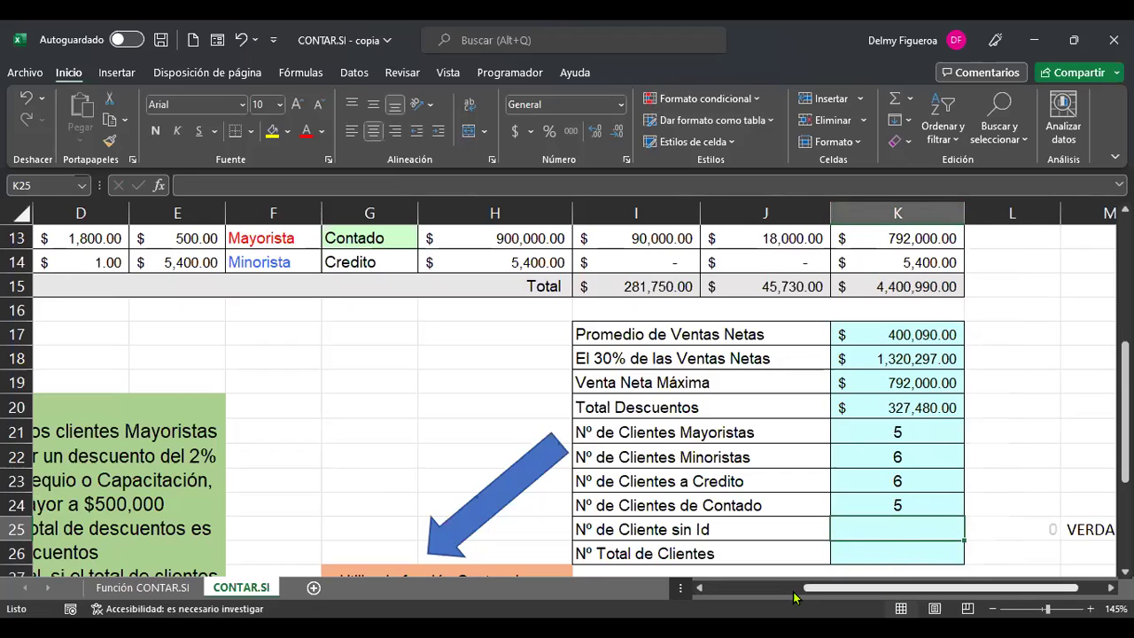
pyautogui.write('+')
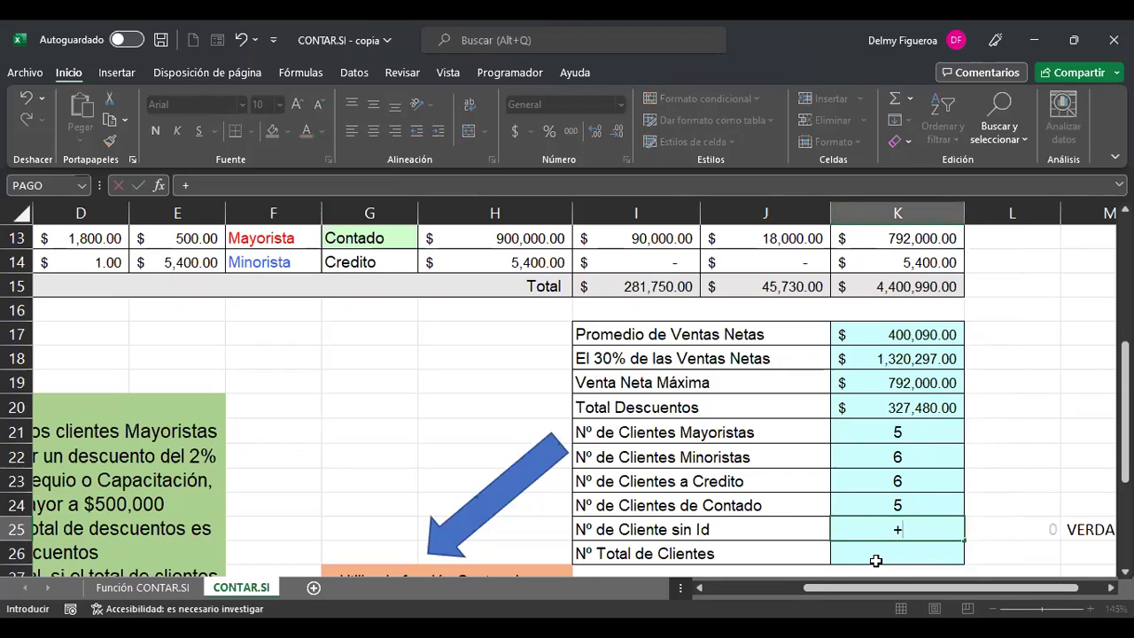
pyautogui.write('cont')
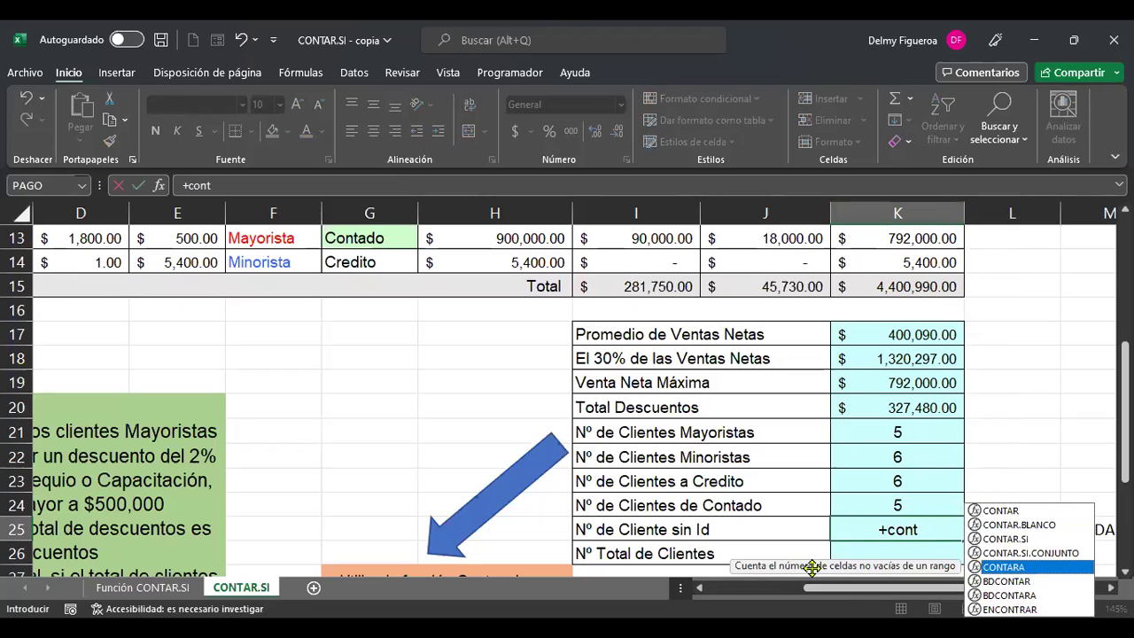
pyautogui.doubleClick(1009, 568)
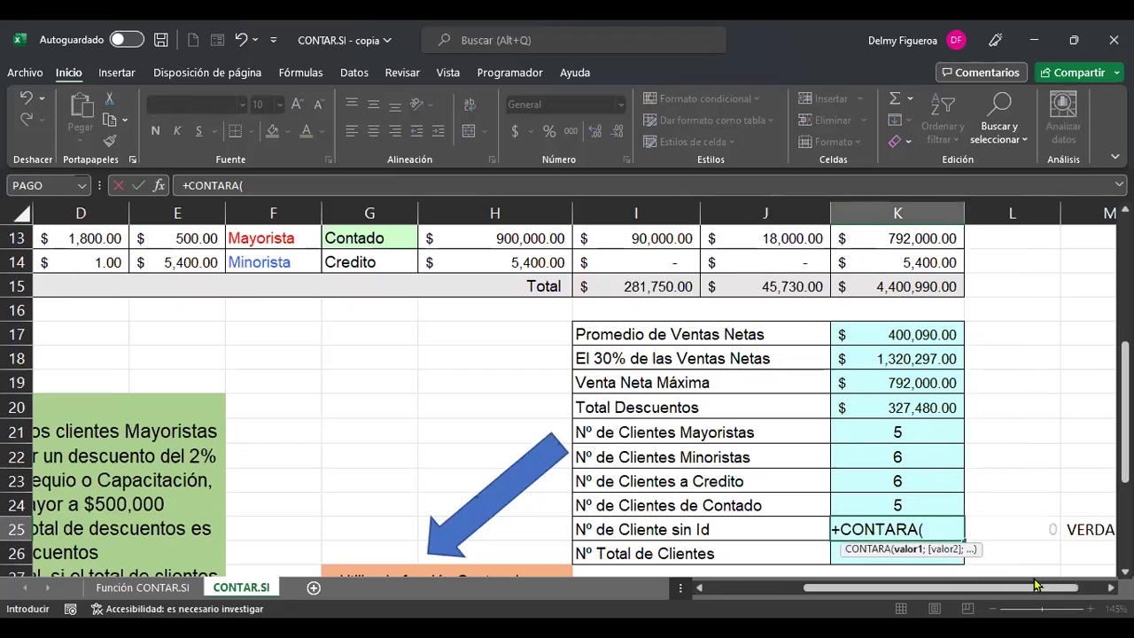
pyautogui.moveTo(865, 586); pyautogui.dragTo(764, 588)
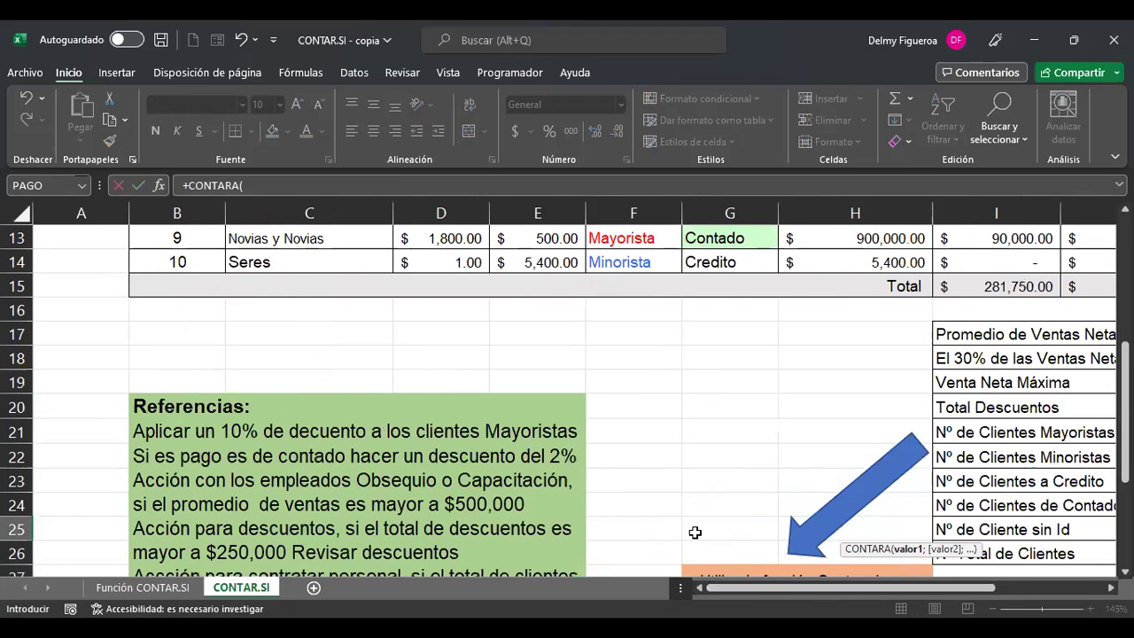
pyautogui.scroll(3, 330, 375)
pyautogui.scroll(1, 326, 378)
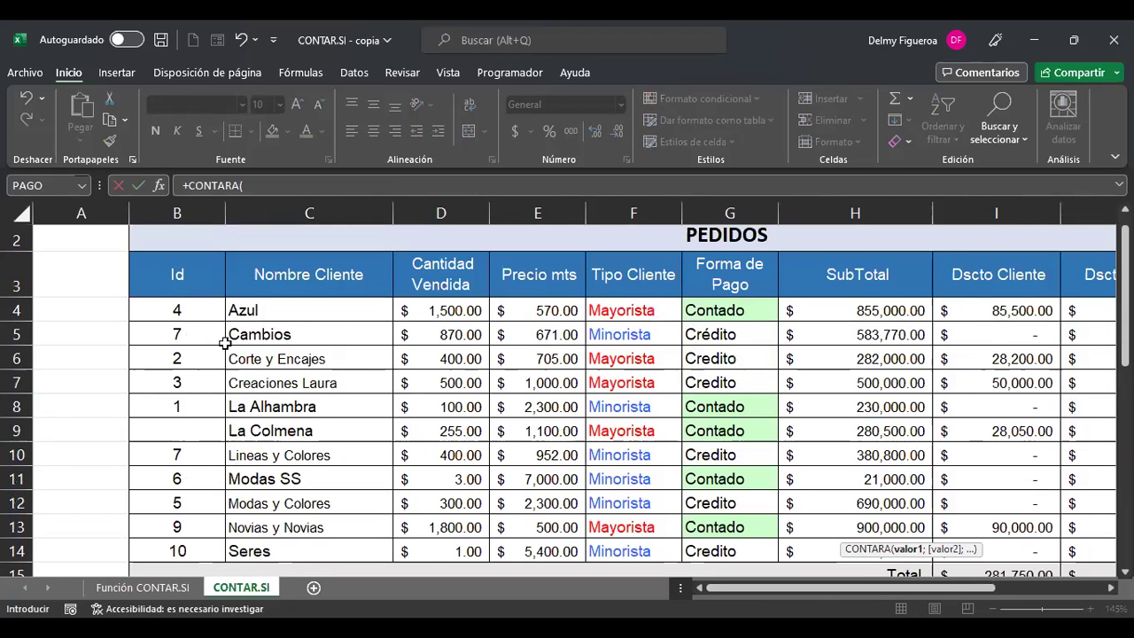
pyautogui.click(196, 310)
pyautogui.moveTo(197, 324); pyautogui.dragTo(203, 474)
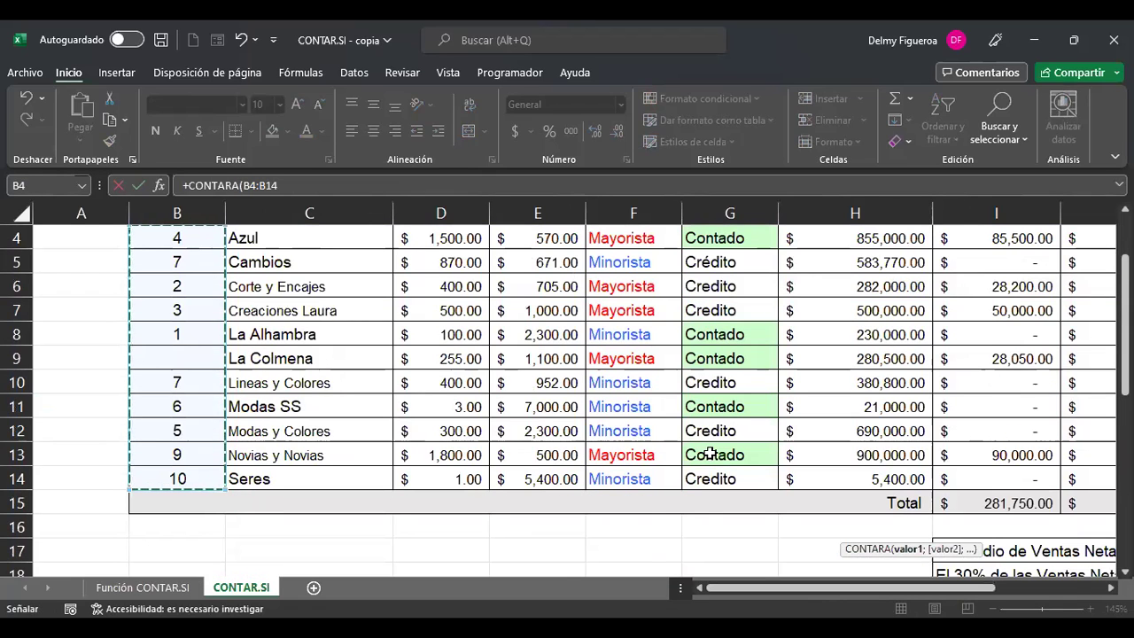
pyautogui.press('Escape')
pyautogui.press('Up')
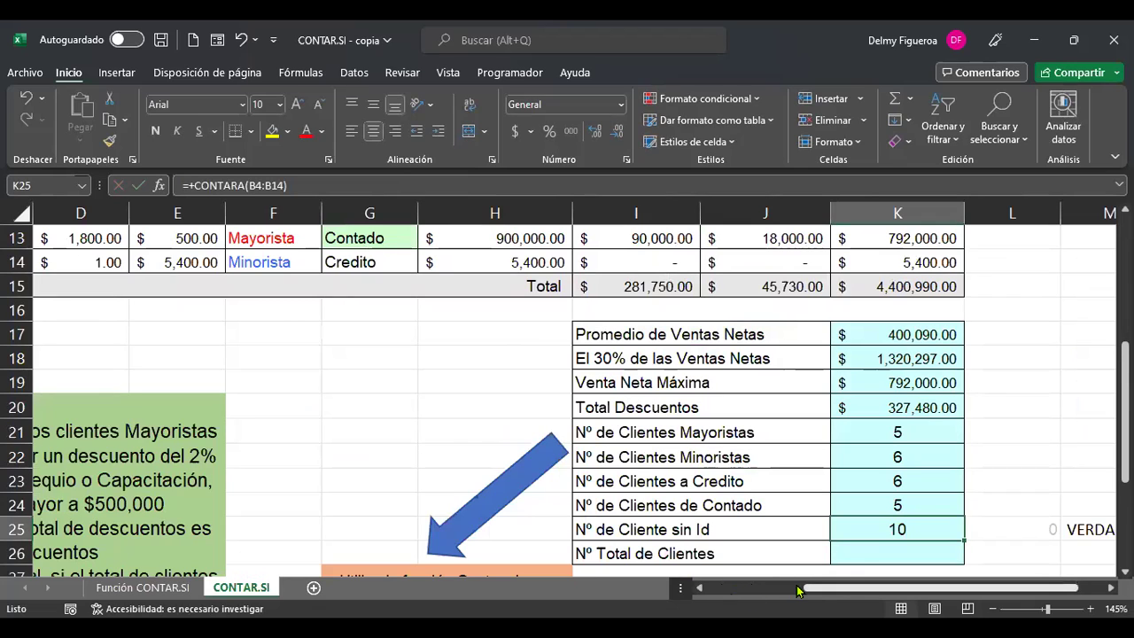
# - Check the Id column, and change the function in K25 to CONTAR with its argument left open
pyautogui.click(749, 594)
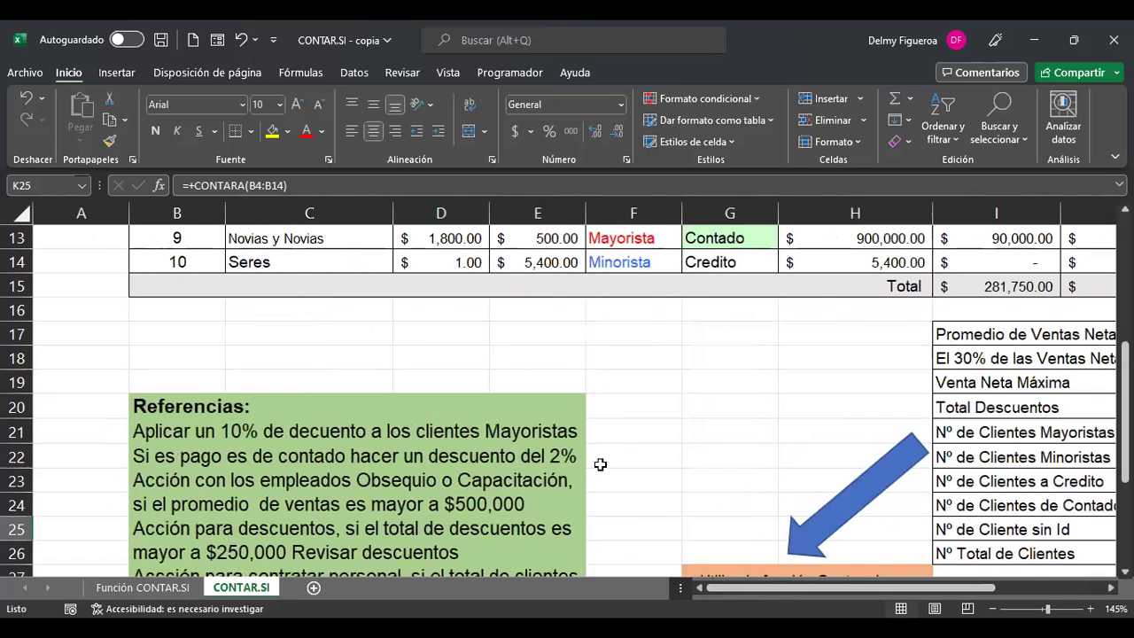
pyautogui.scroll(2, 492, 401)
pyautogui.scroll(1, 492, 401)
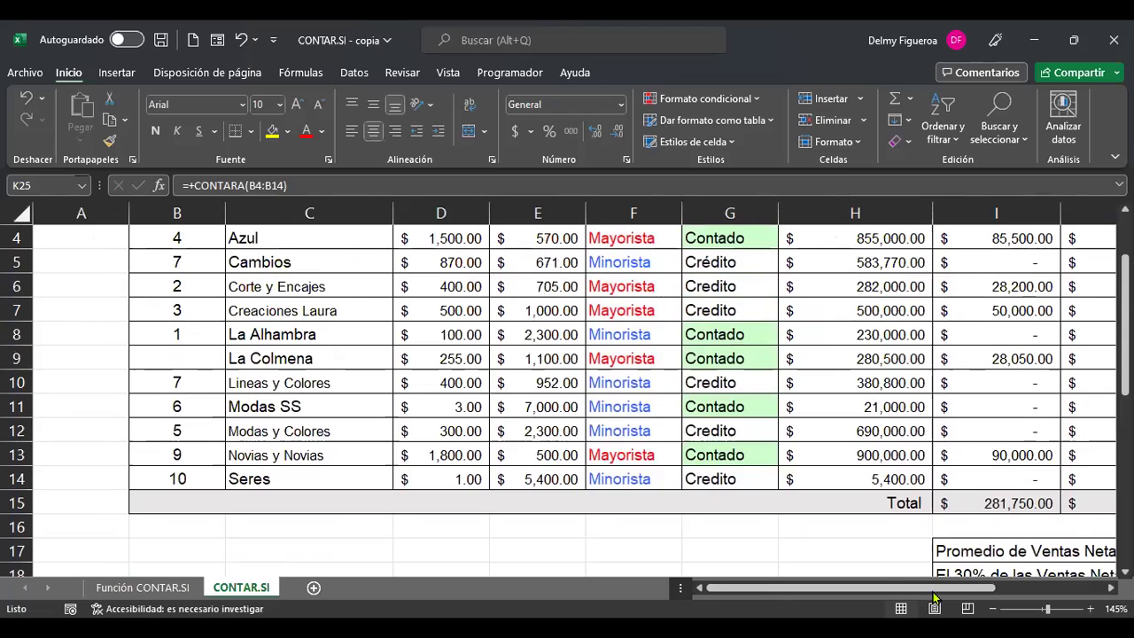
pyautogui.moveTo(970, 594); pyautogui.dragTo(1083, 609)
pyautogui.scroll(-4, 851, 497)
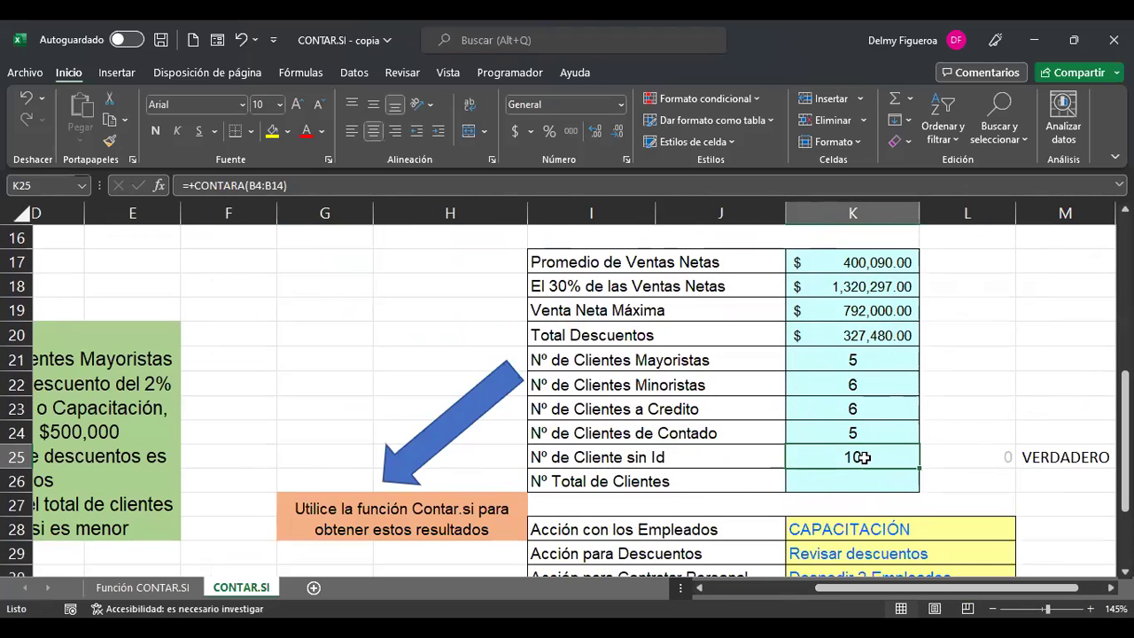
pyautogui.doubleClick(863, 457)
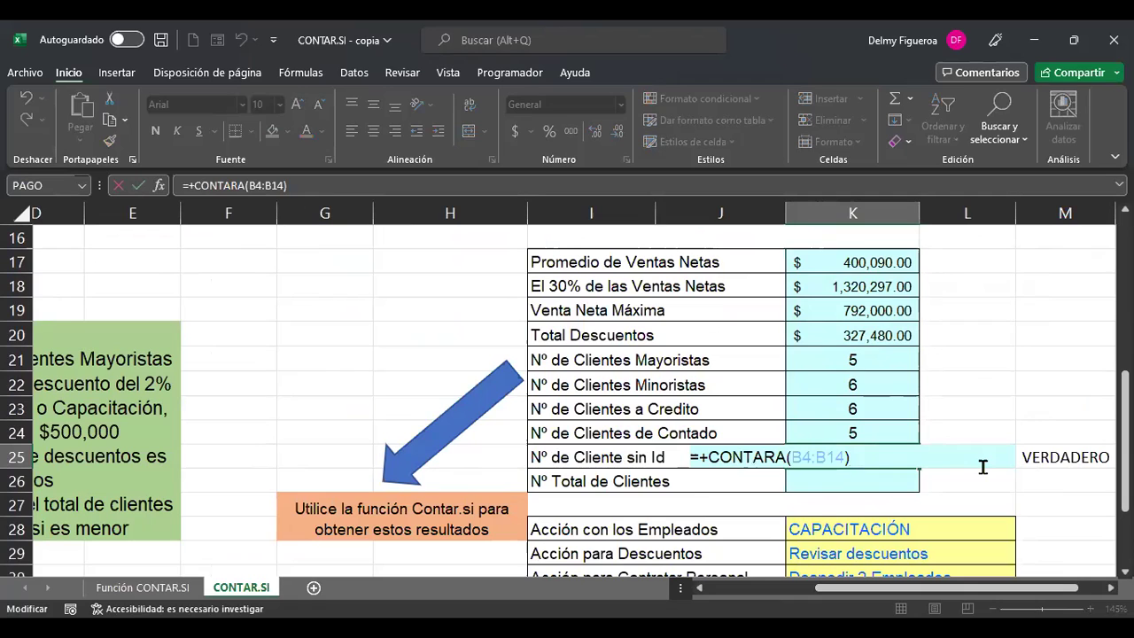
pyautogui.press('BackSpace')
pyautogui.press('BackSpace')
pyautogui.press('BackSpace')
pyautogui.press('BackSpace')
pyautogui.press('BackSpace')
pyautogui.press('BackSpace')
pyautogui.press('BackSpace')
pyautogui.press('BackSpace')
pyautogui.press('BackSpace')
pyautogui.write('(')
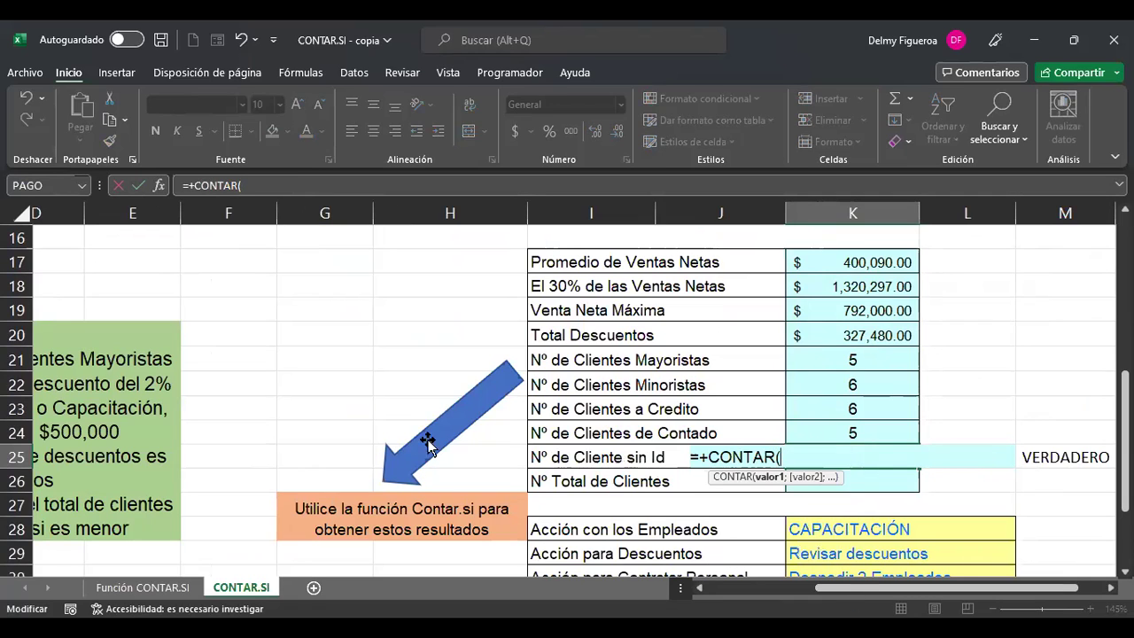
# - Give CONTAR the Id range B4:B14, enter it in K25, and look at the formula in L25
pyautogui.click(749, 589)
pyautogui.scroll(4, 445, 443)
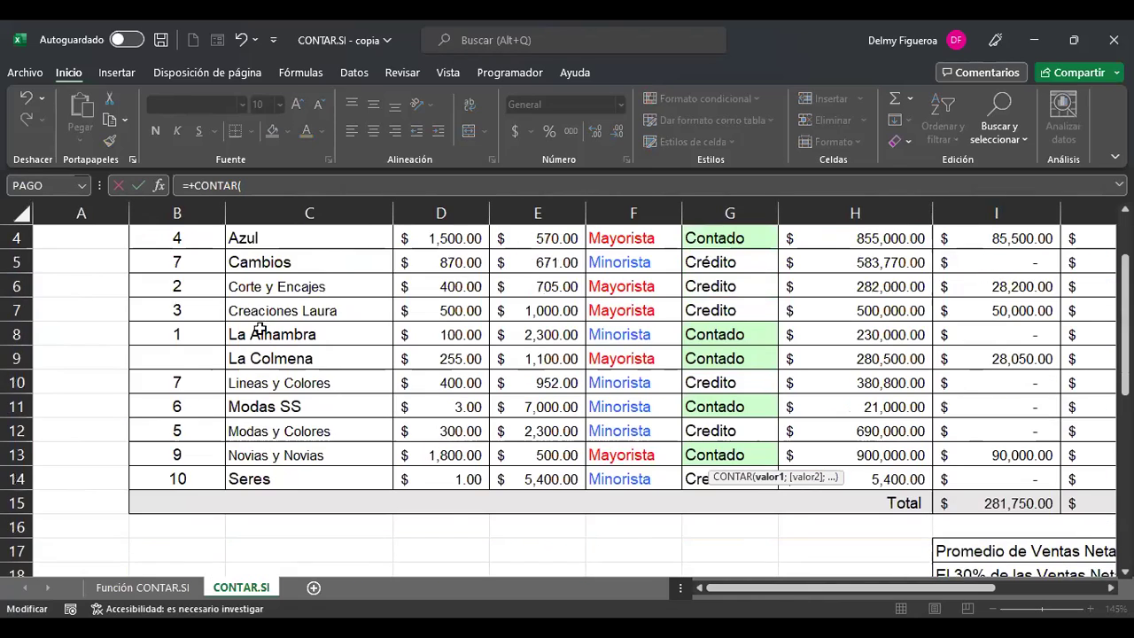
pyautogui.scroll(1, 234, 281)
pyautogui.moveTo(198, 313); pyautogui.dragTo(213, 549)
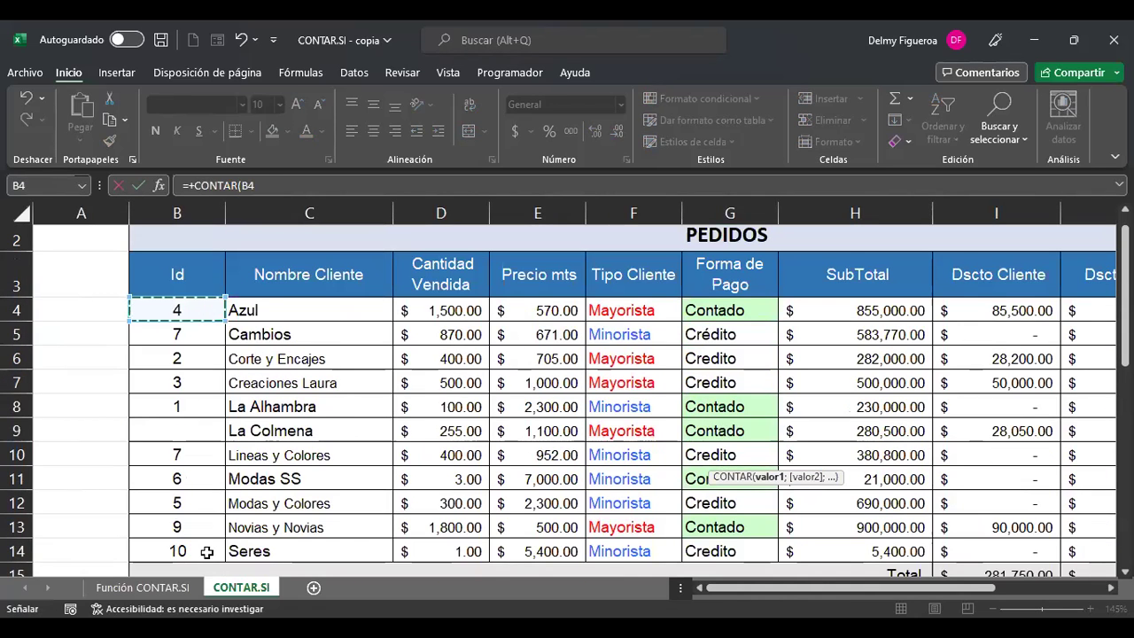
pyautogui.hotkey('ctrl', 'Return')
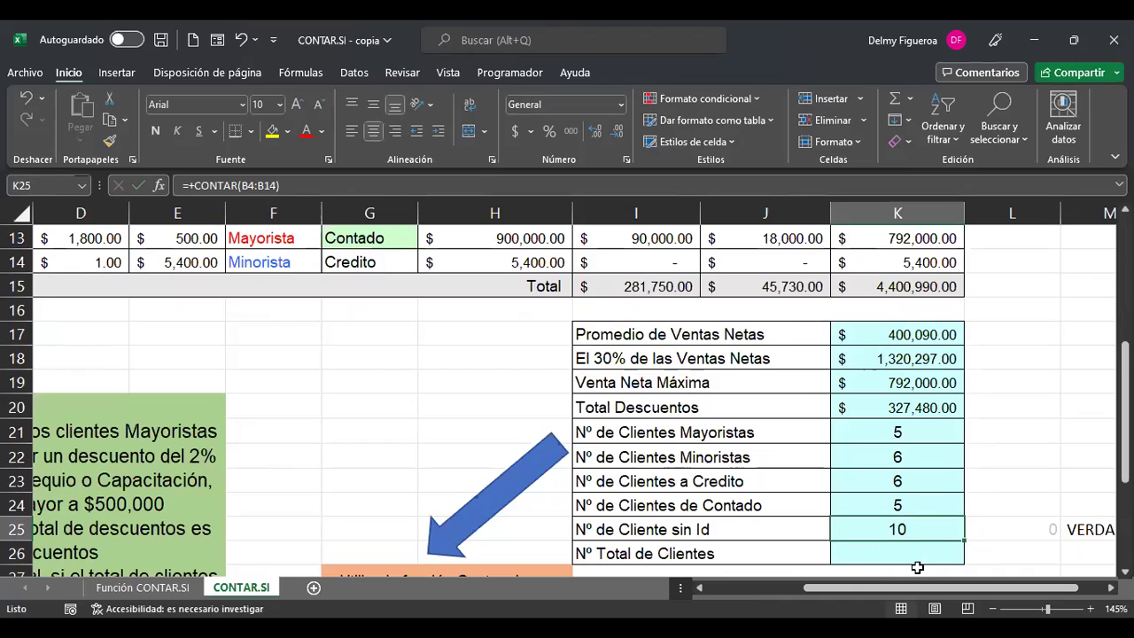
pyautogui.click(1014, 534)
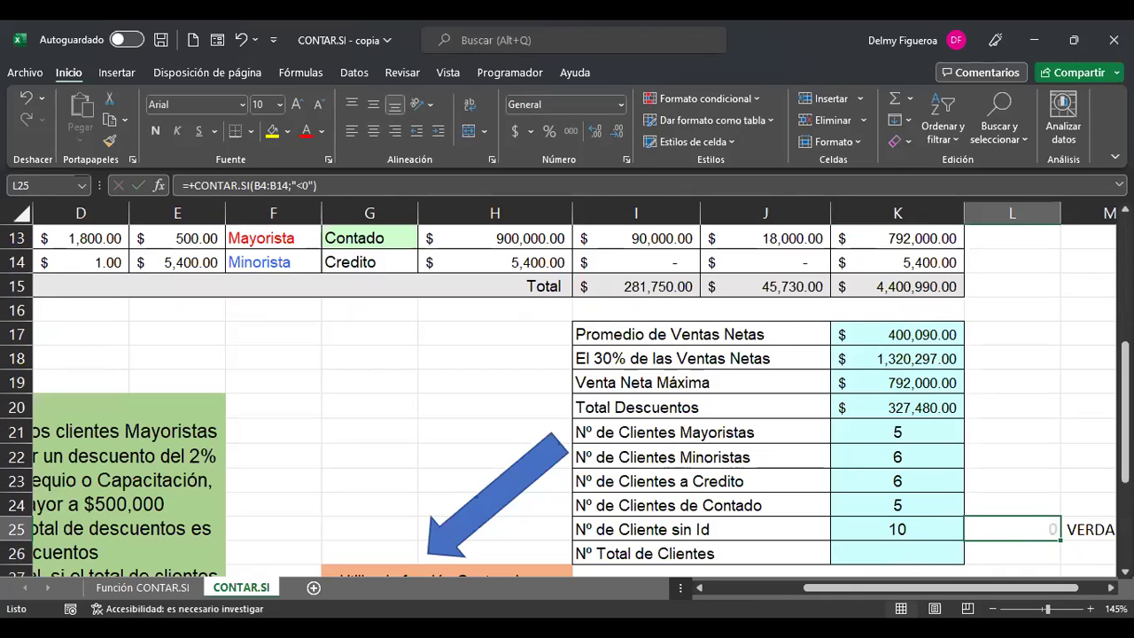
# - Replace the formula in K25 with an ESBLANCO function over the Id range B4:B14
pyautogui.click(897, 529)
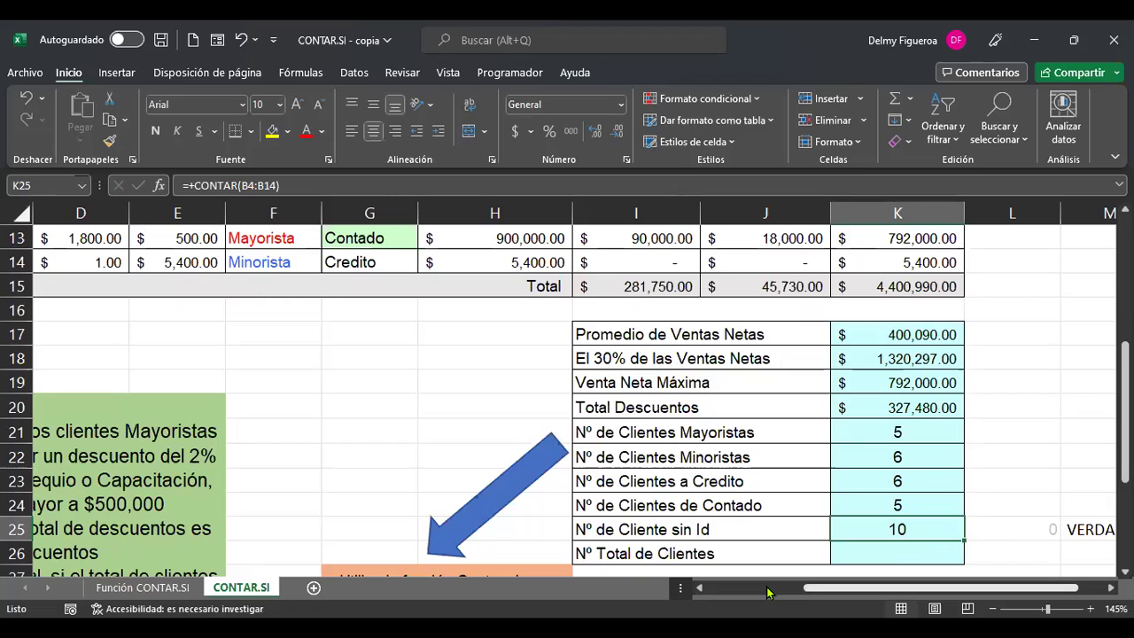
pyautogui.write('+')
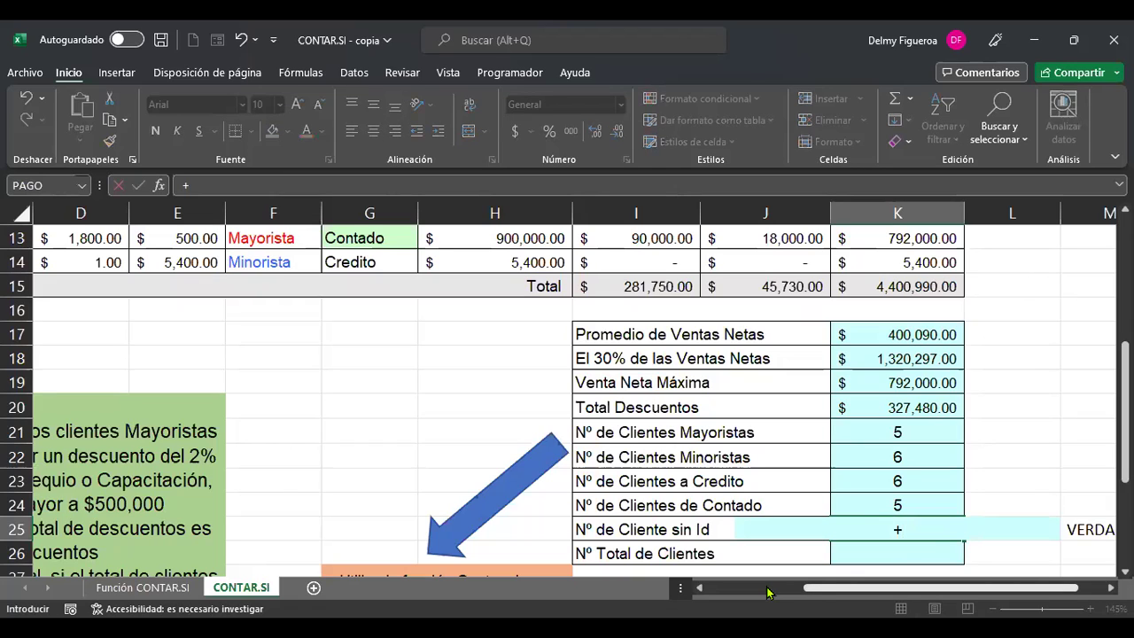
pyautogui.write('esblan')
pyautogui.doubleClick(926, 550)
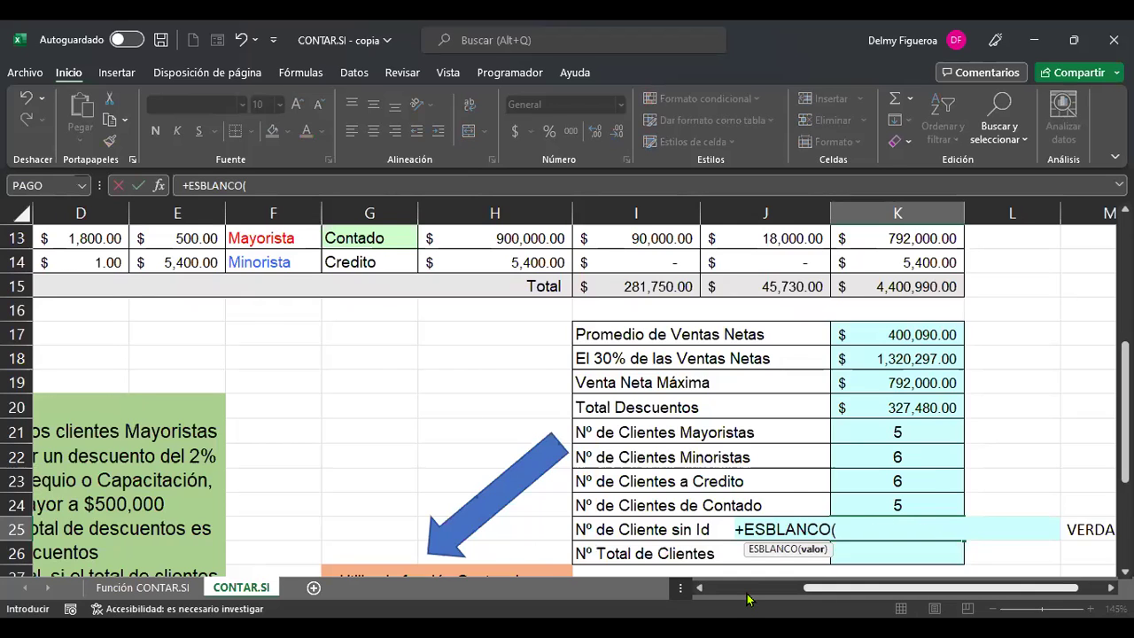
pyautogui.hscroll(-3, 375, 390)
pyautogui.scroll(4, 332, 367)
pyautogui.moveTo(200, 318); pyautogui.dragTo(182, 552)
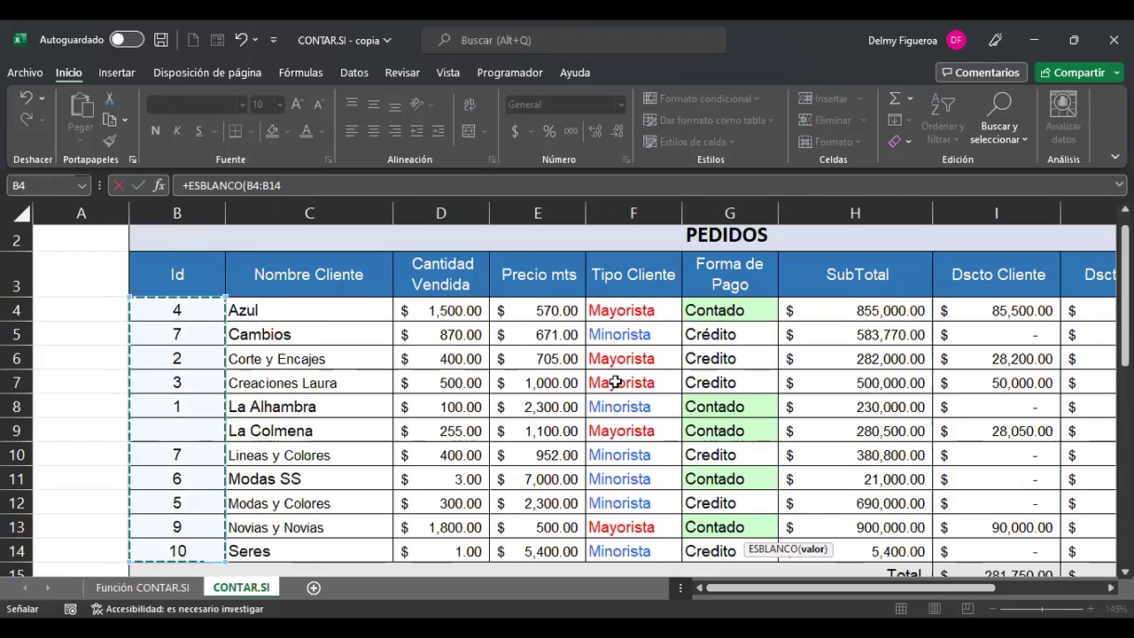
pyautogui.press('Return')
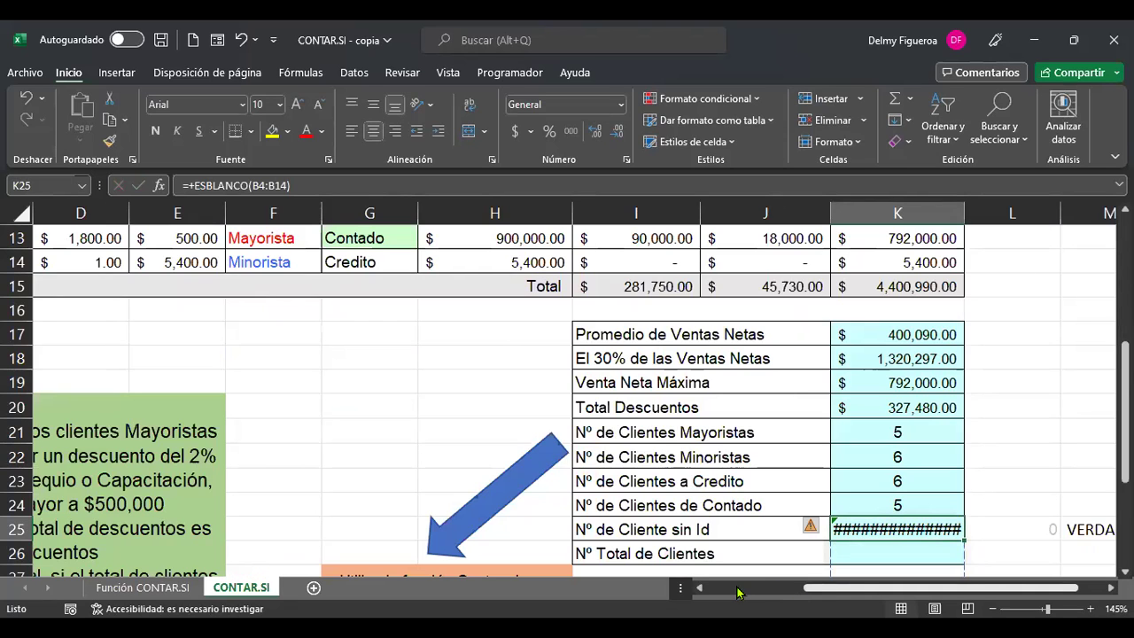
# - Clear the ESBLANCO formula from K25
pyautogui.moveTo(869, 592); pyautogui.dragTo(768, 596)
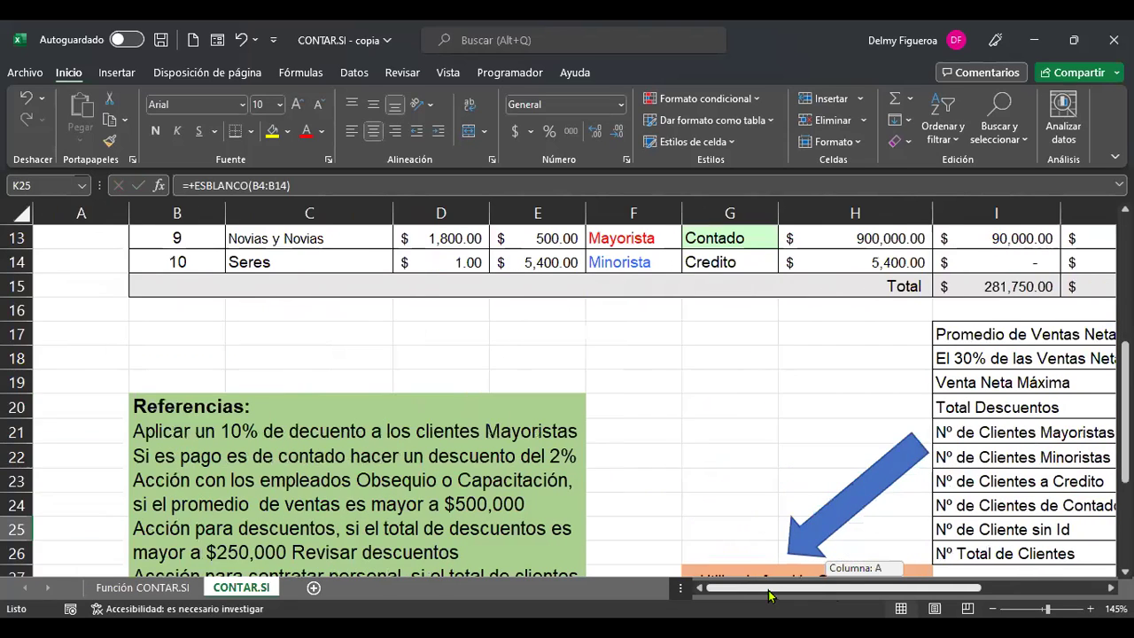
pyautogui.moveTo(982, 588); pyautogui.dragTo(1045, 597)
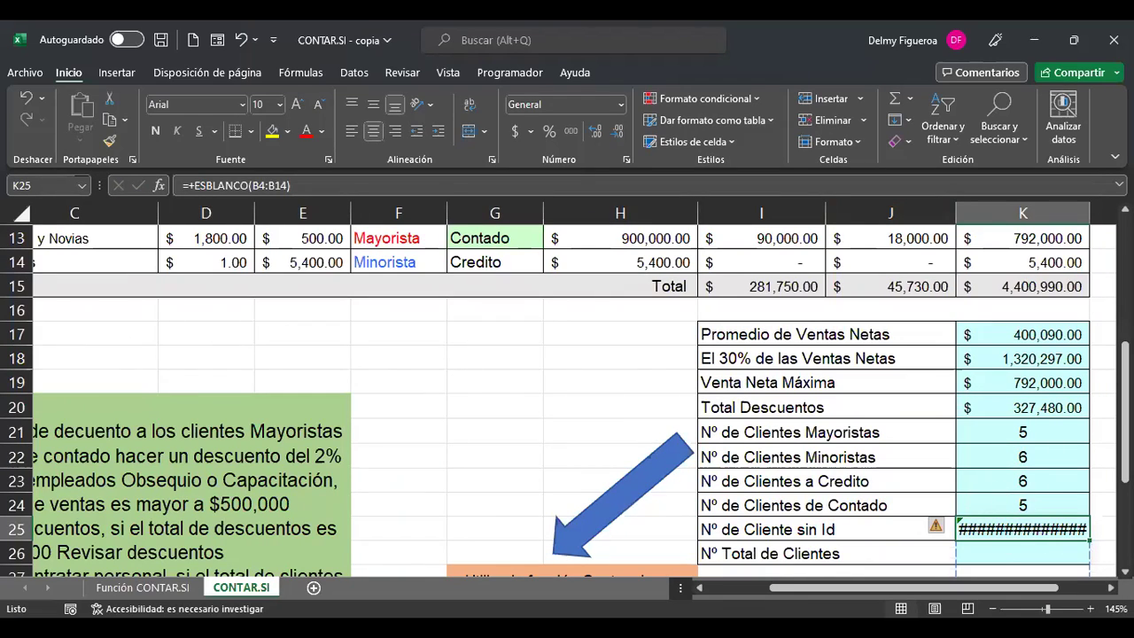
pyautogui.press('Delete')
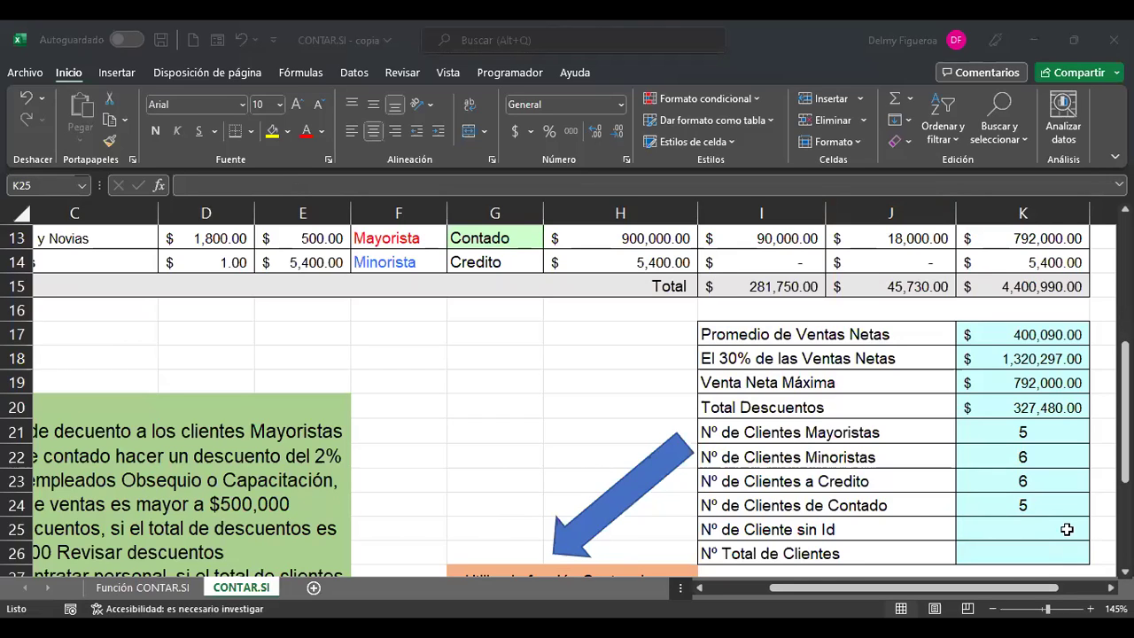
# - Count the clients without Id in K25 with a CONTAR.BLANCO function over B4:B14
pyautogui.write('+')
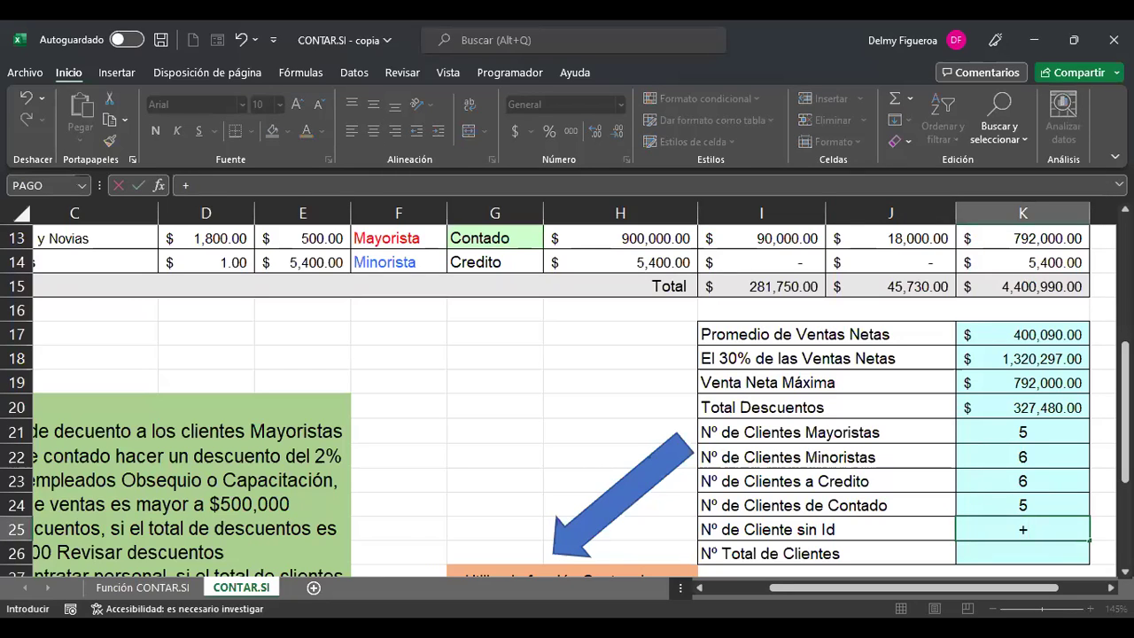
pyautogui.write('con')
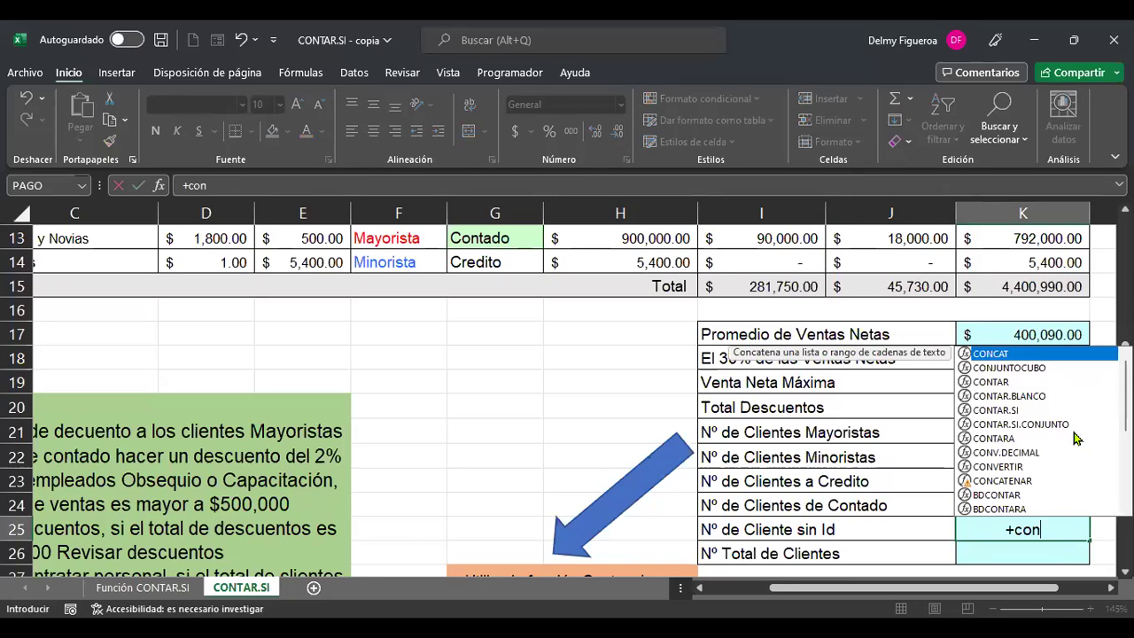
pyautogui.doubleClick(1035, 397)
pyautogui.scroll(3, 355, 478)
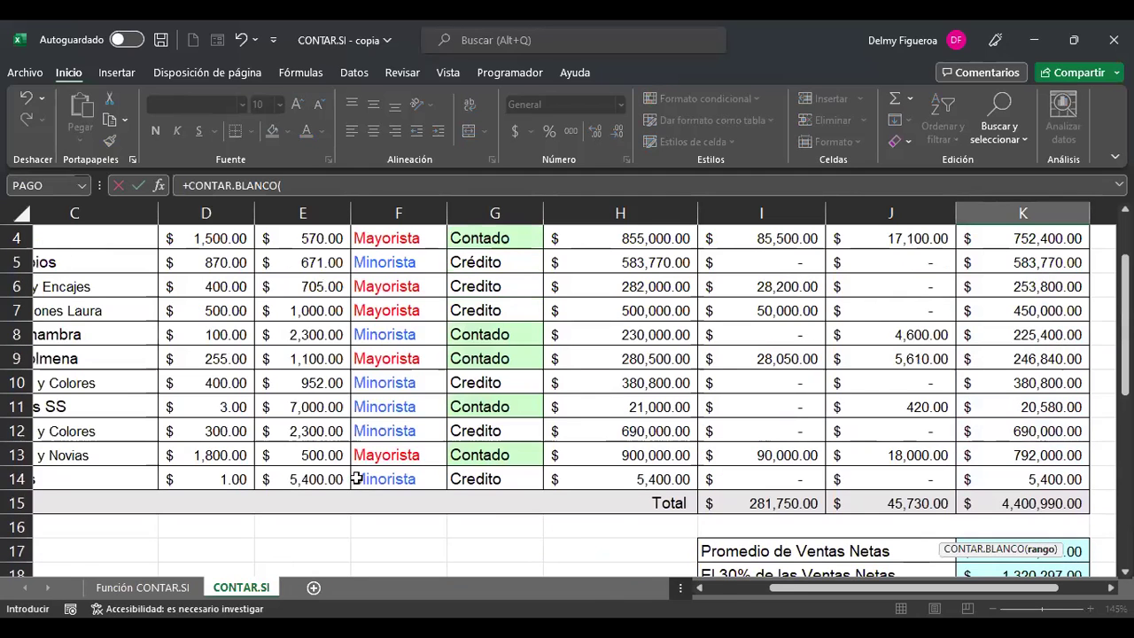
pyautogui.click(729, 590)
pyautogui.scroll(1, 157, 376)
pyautogui.moveTo(189, 314); pyautogui.dragTo(190, 549)
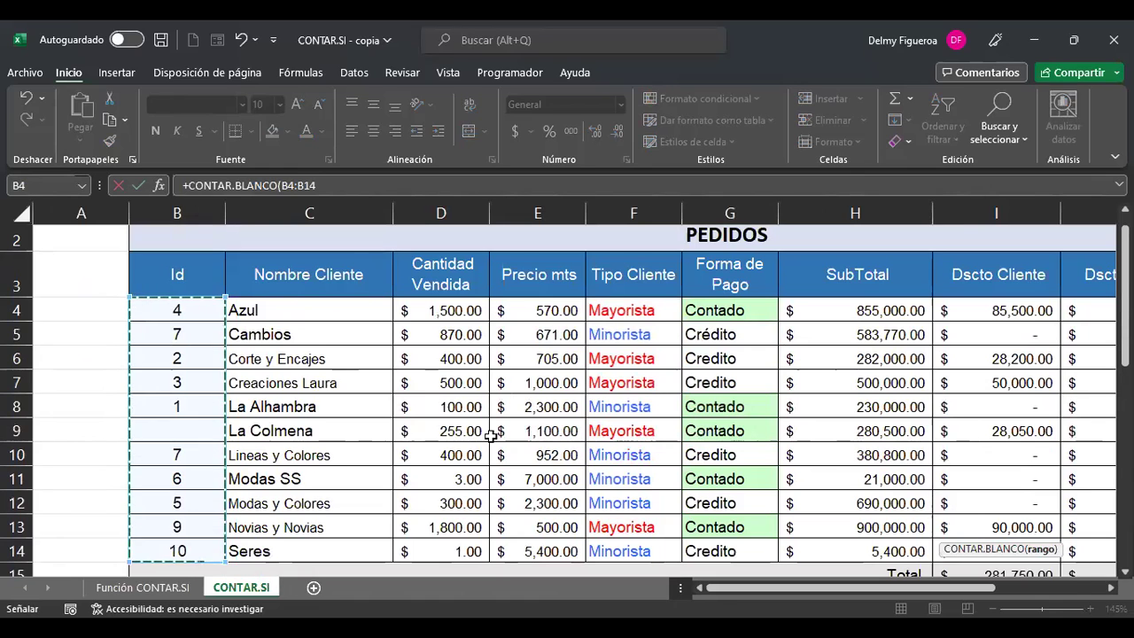
pyautogui.press('Return')
pyautogui.press('Up')
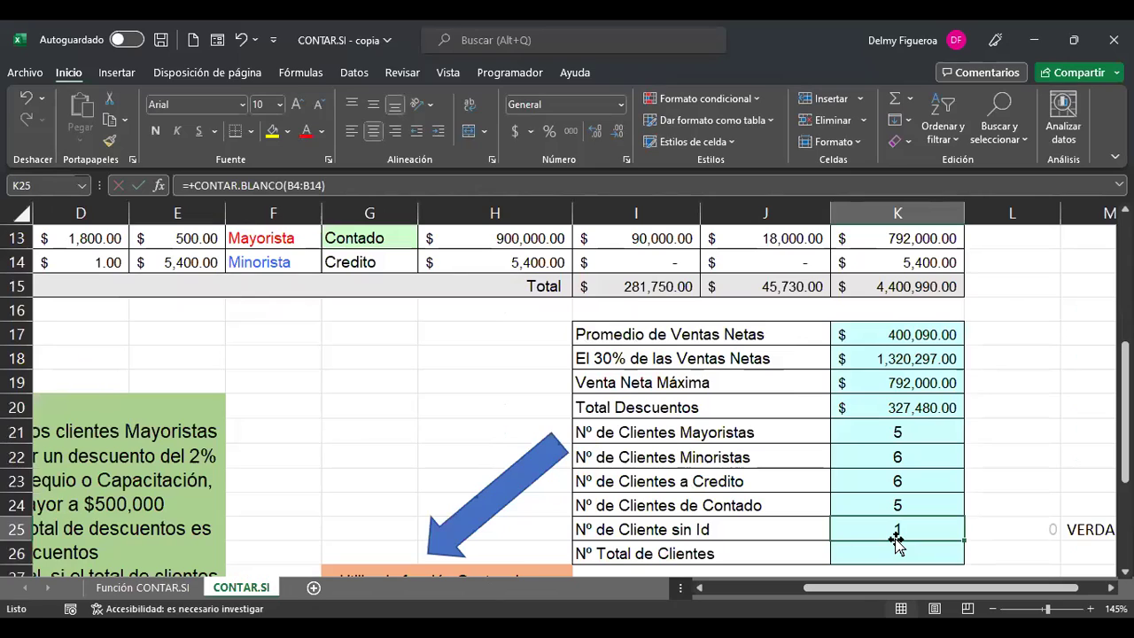
# - Build the K25 formula again from scratch, using CONTAR.BLANCO with the Id cells B4:B14 as its range
pyautogui.write('+')
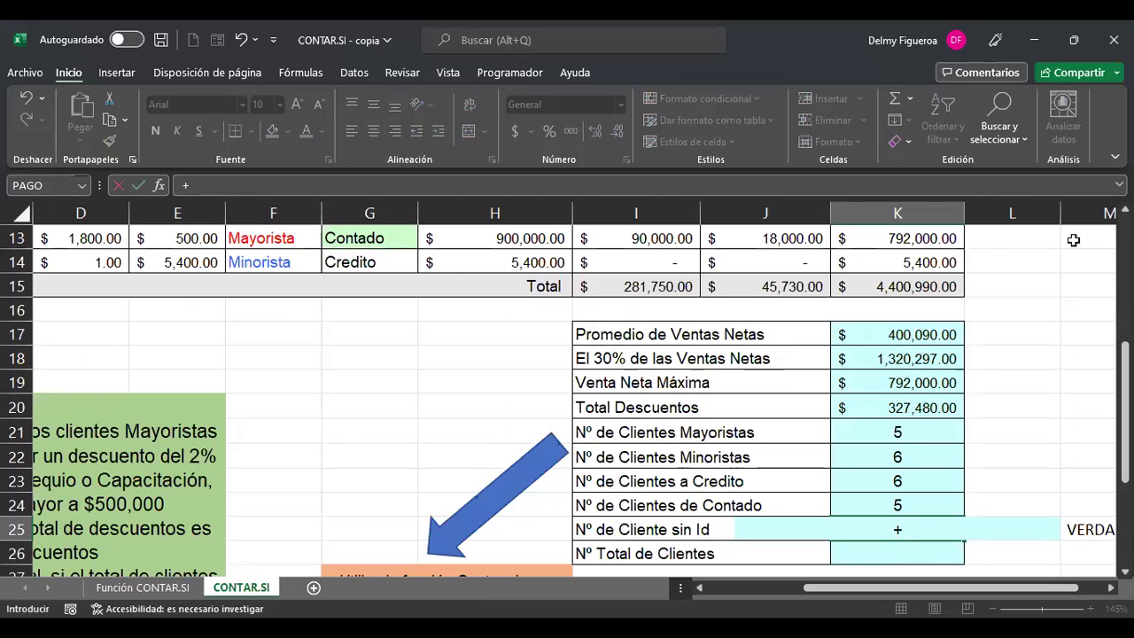
pyautogui.write('contar')
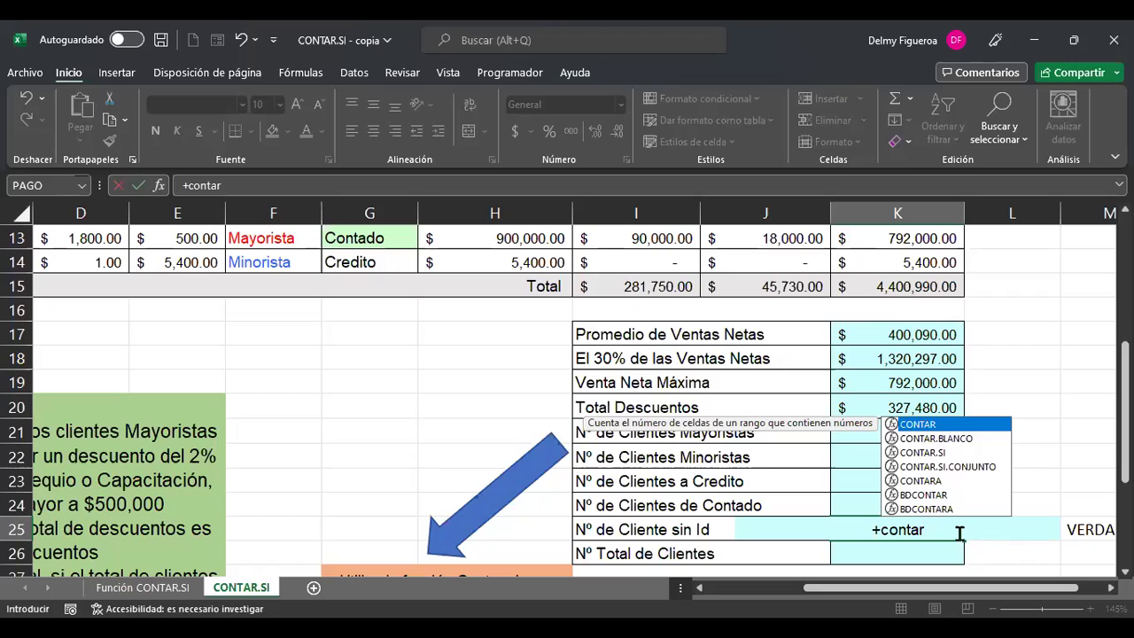
pyautogui.click(956, 439)
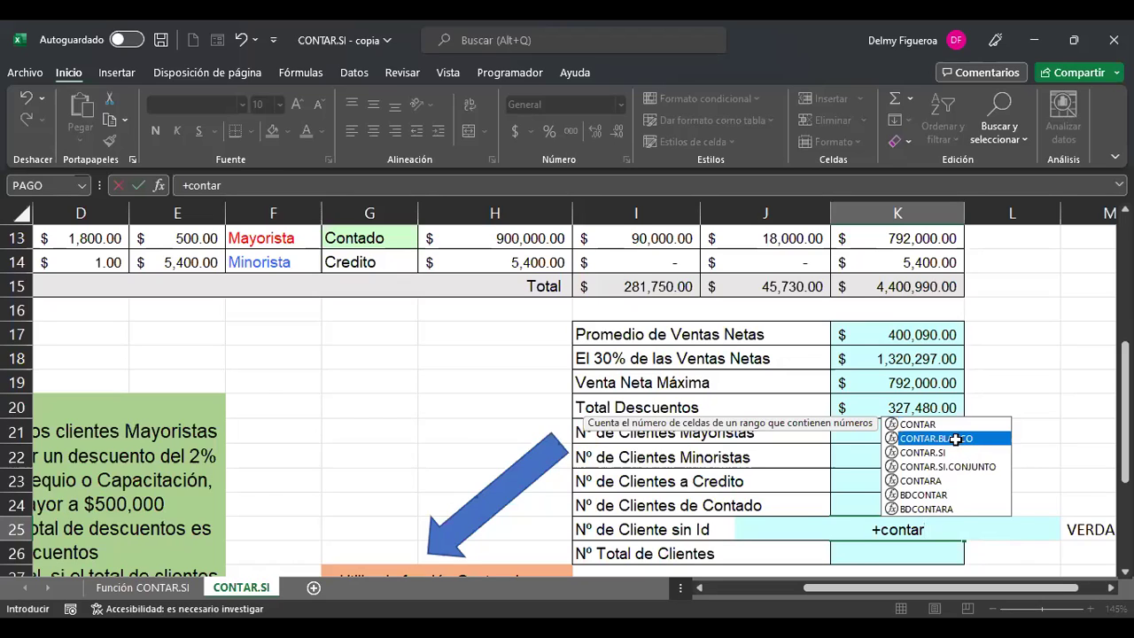
pyautogui.doubleClick(957, 439)
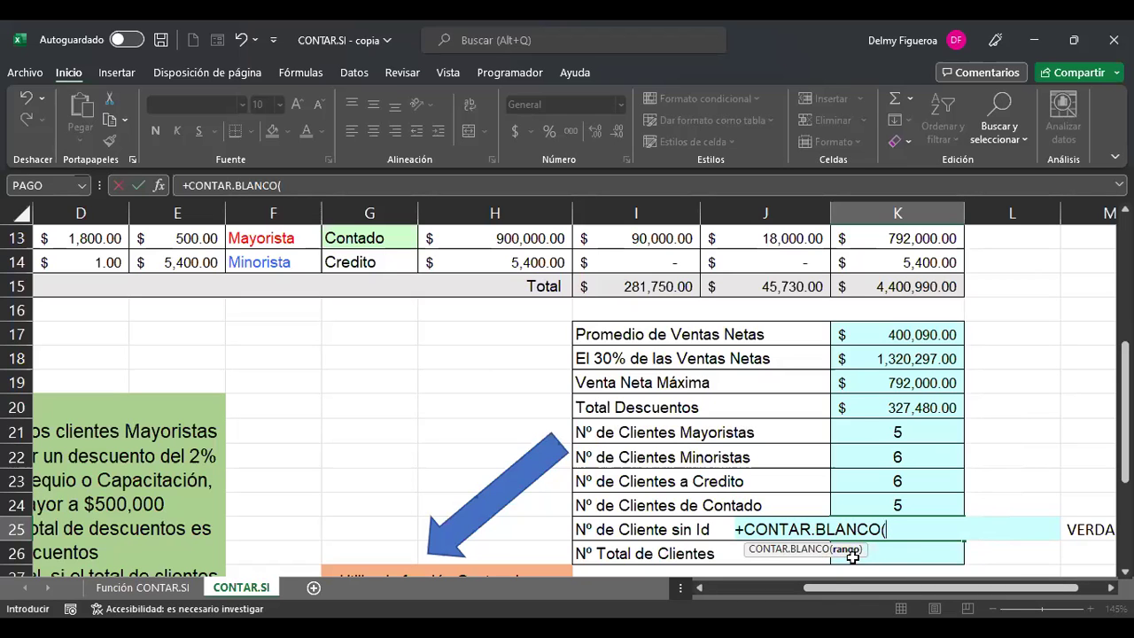
pyautogui.moveTo(842, 592); pyautogui.dragTo(744, 592)
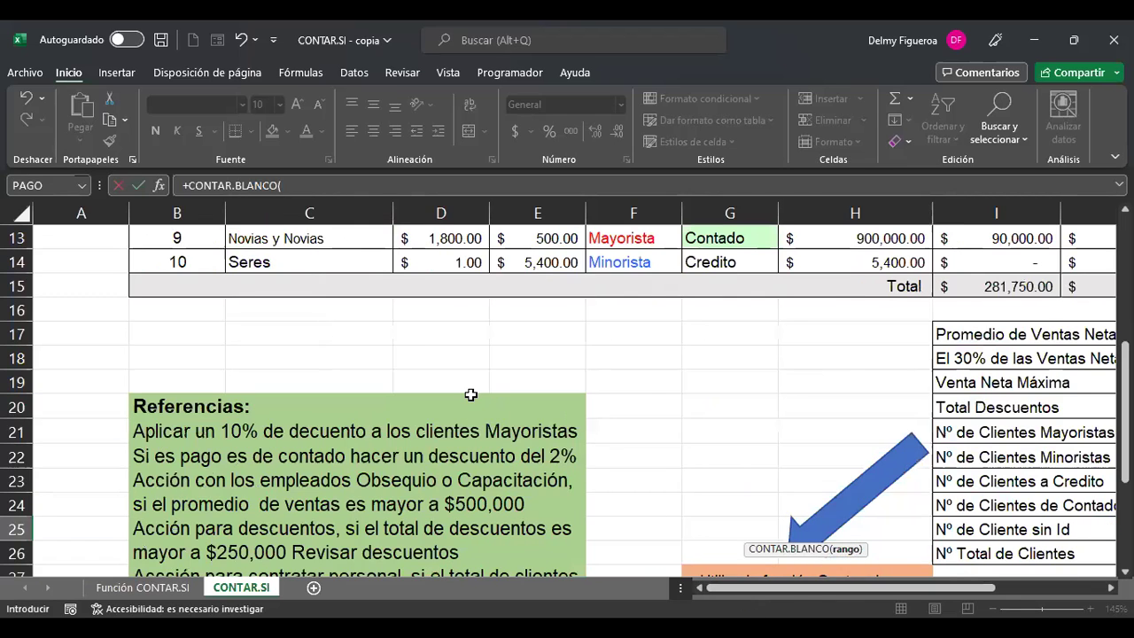
pyautogui.scroll(4, 474, 393)
pyautogui.scroll(-1, 262, 372)
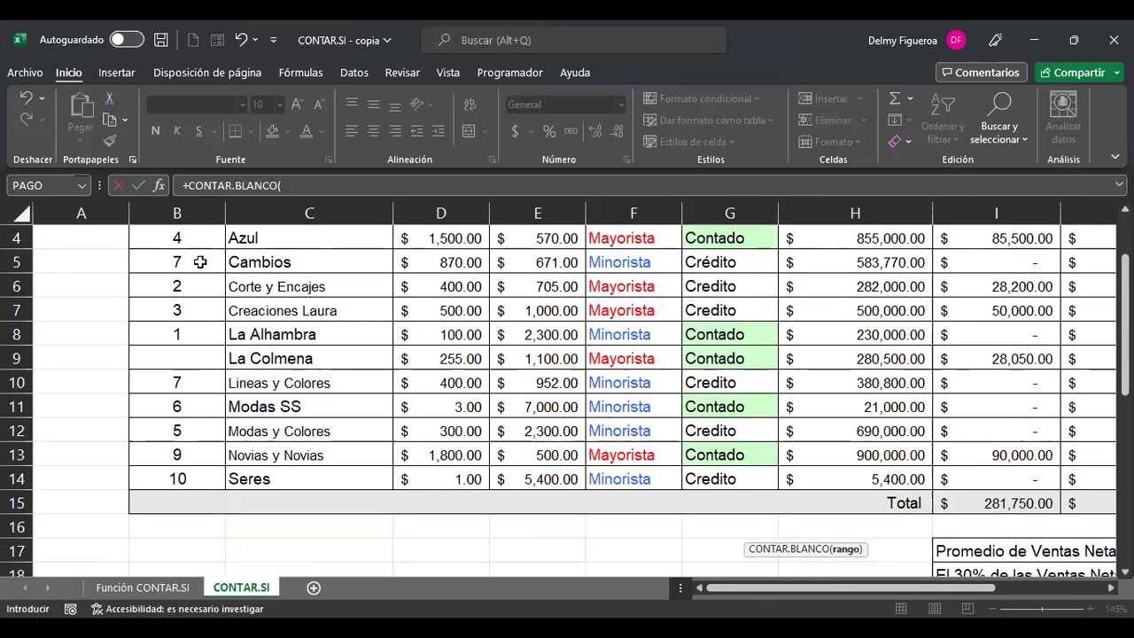
pyautogui.scroll(1, 359, 274)
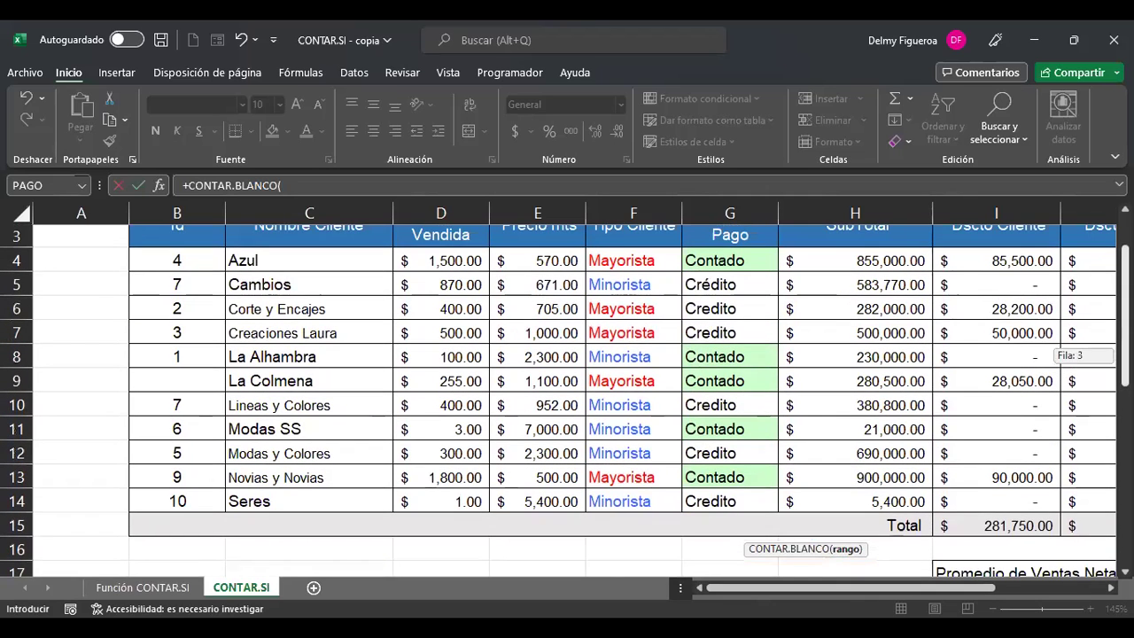
pyautogui.moveTo(195, 257); pyautogui.dragTo(191, 498)
pyautogui.press('Return')
pyautogui.press('Up')
# - Enter 8 as the Id of La Colmena in B9
pyautogui.hotkey('ctrl', 'Home')
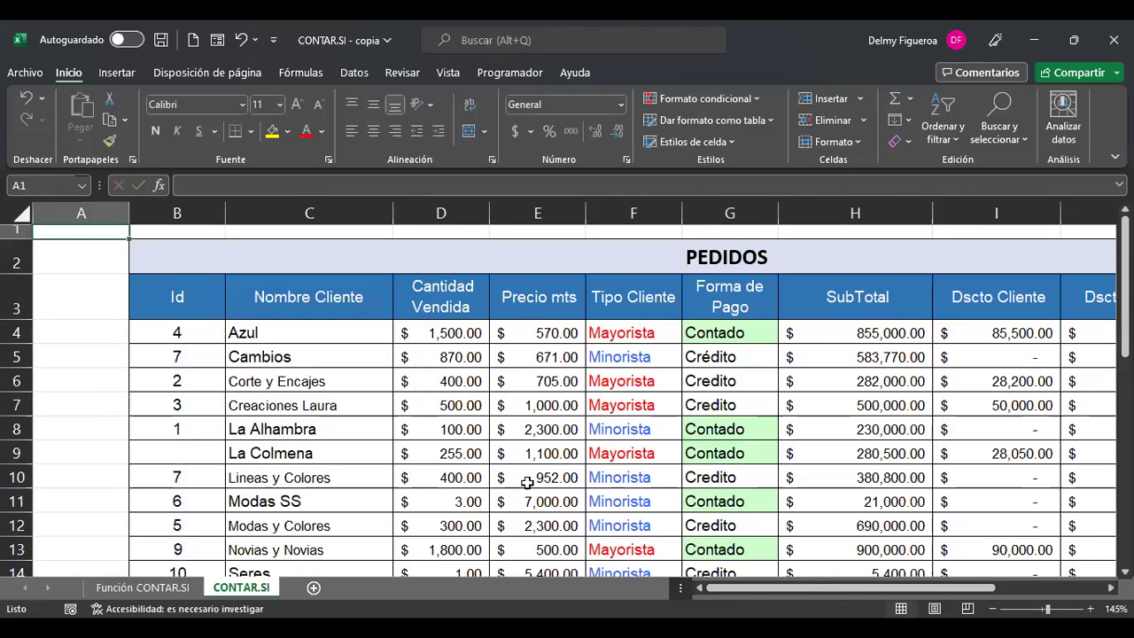
pyautogui.click(186, 453)
pyautogui.write('8')
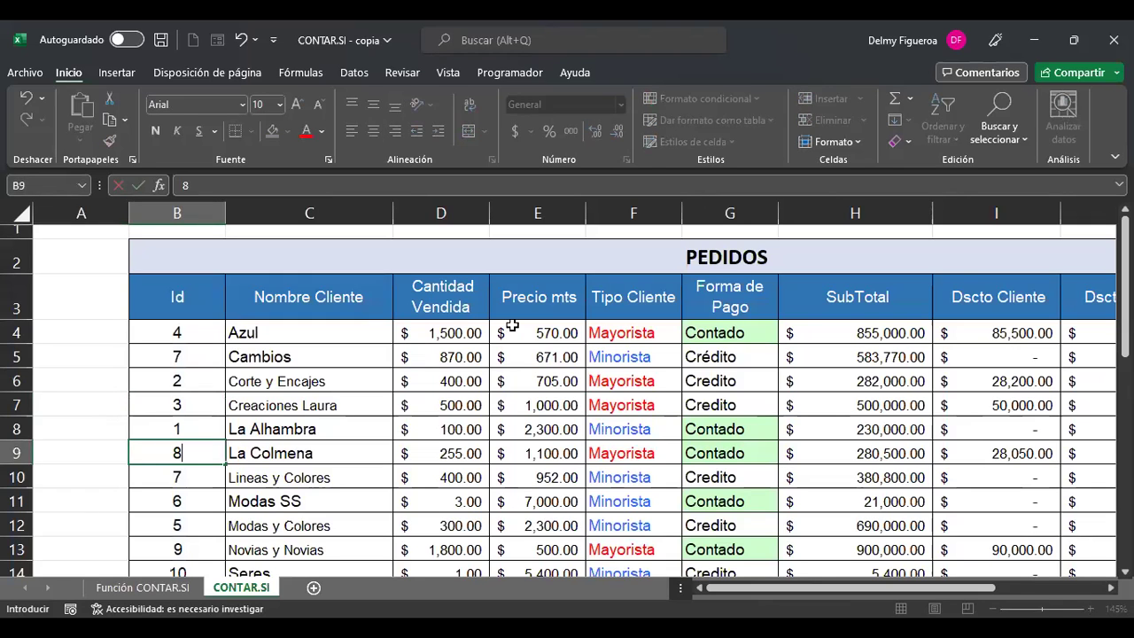
pyautogui.press('Return')
# - Review the recalculated count and the CONTAR.BLANCO formula in K25, closing the cell without changes
pyautogui.scroll(-2, 1080, 570)
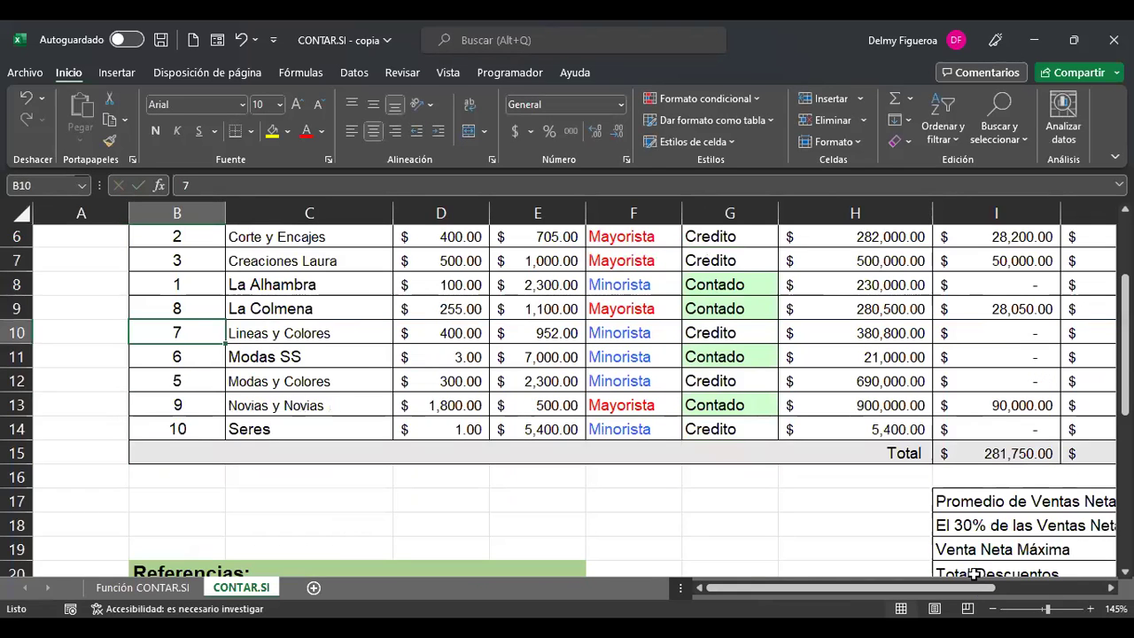
pyautogui.moveTo(945, 593); pyautogui.dragTo(1021, 592)
pyautogui.scroll(-3, 1027, 498)
pyautogui.click(1024, 484)
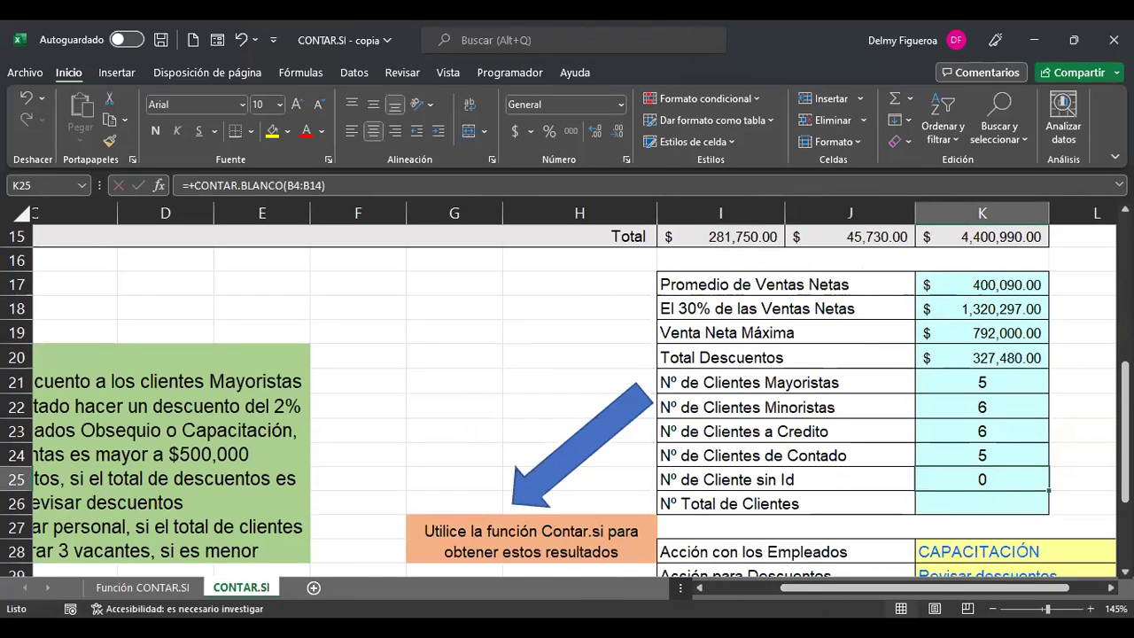
pyautogui.press('F2')
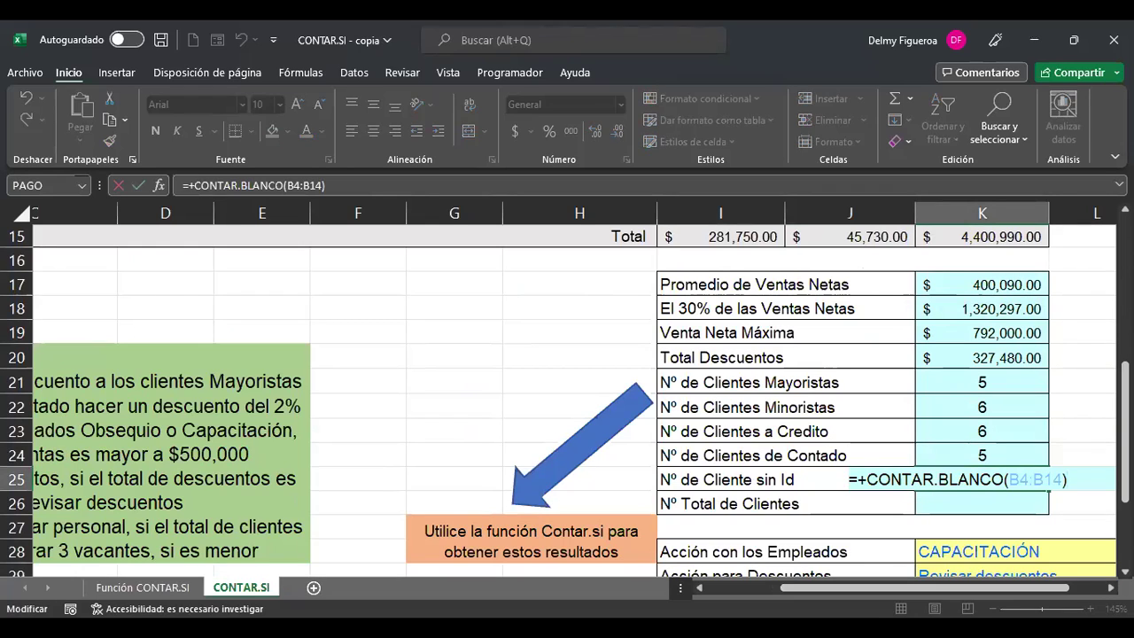
pyautogui.press('Return')
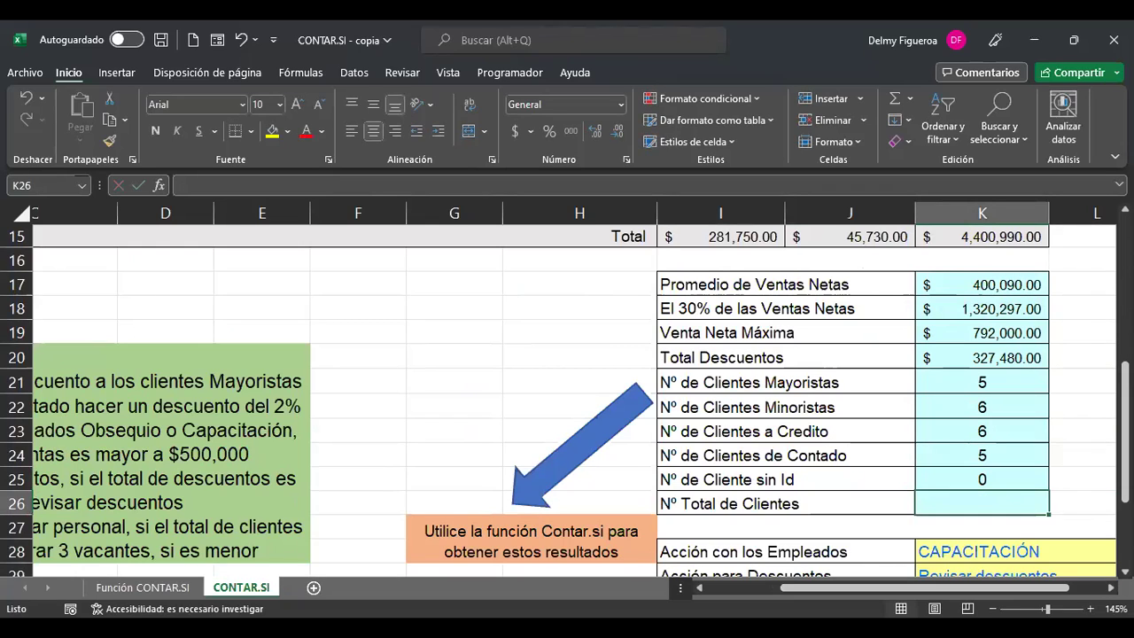
# - Clear the Ids of Novias y Novias and Seres in B13:B14 and check the recalculated count in K25
pyautogui.hscroll(-3, 567, 399)
pyautogui.scroll(2, 207, 331)
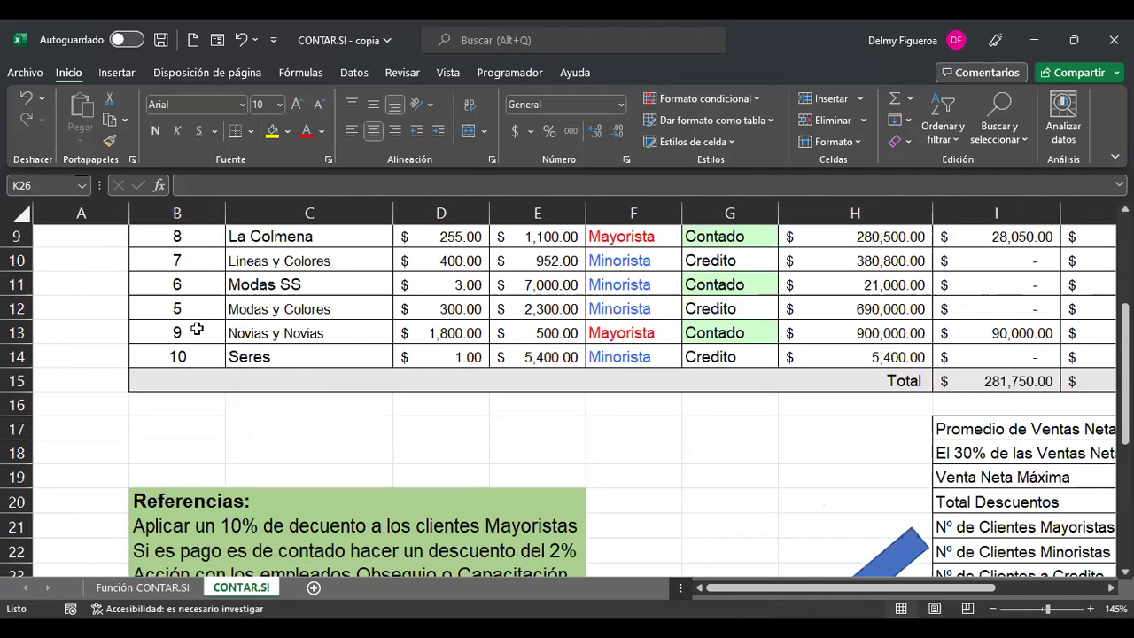
pyautogui.moveTo(197, 328); pyautogui.dragTo(197, 351)
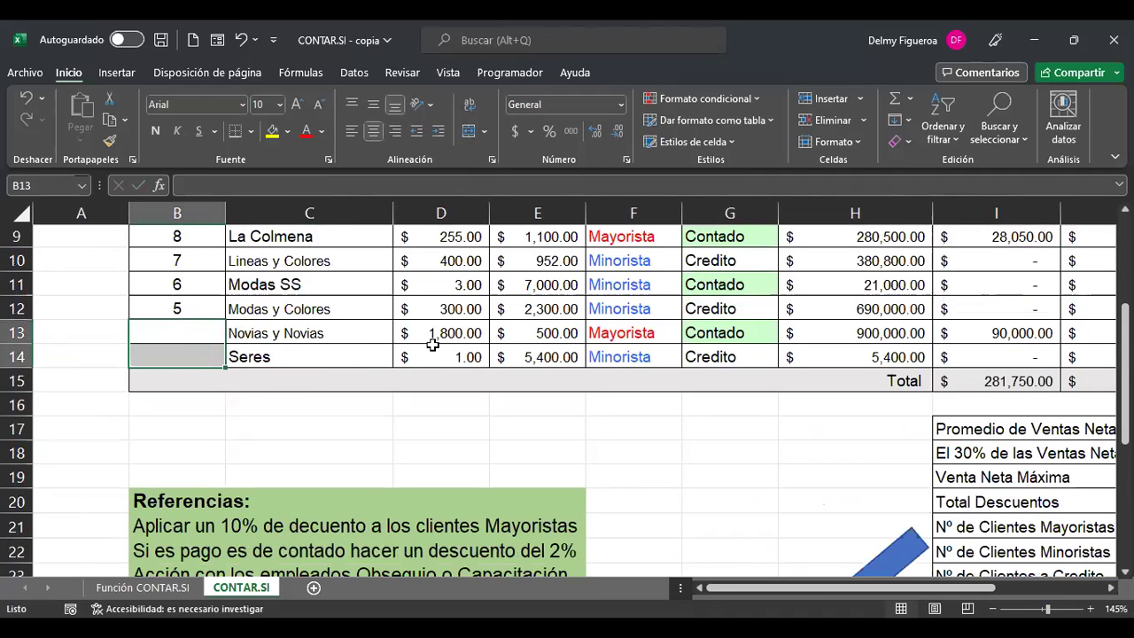
pyautogui.click(1083, 589)
pyautogui.hscroll(3, 828, 458)
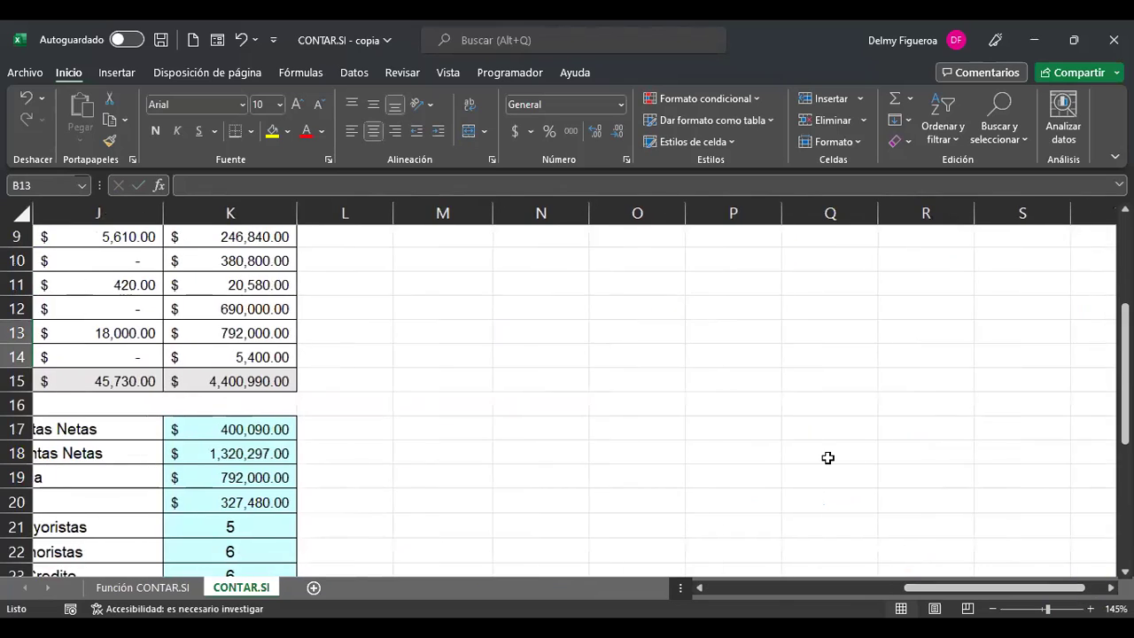
pyautogui.scroll(-3, 827, 458)
pyautogui.click(267, 409)
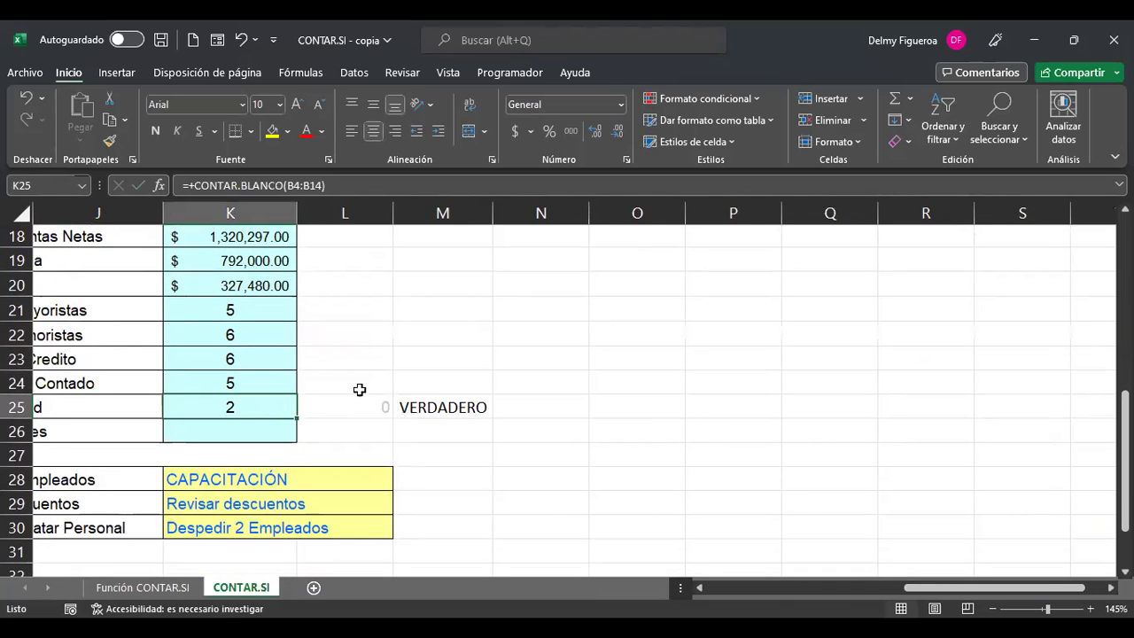
pyautogui.moveTo(969, 586); pyautogui.dragTo(993, 588)
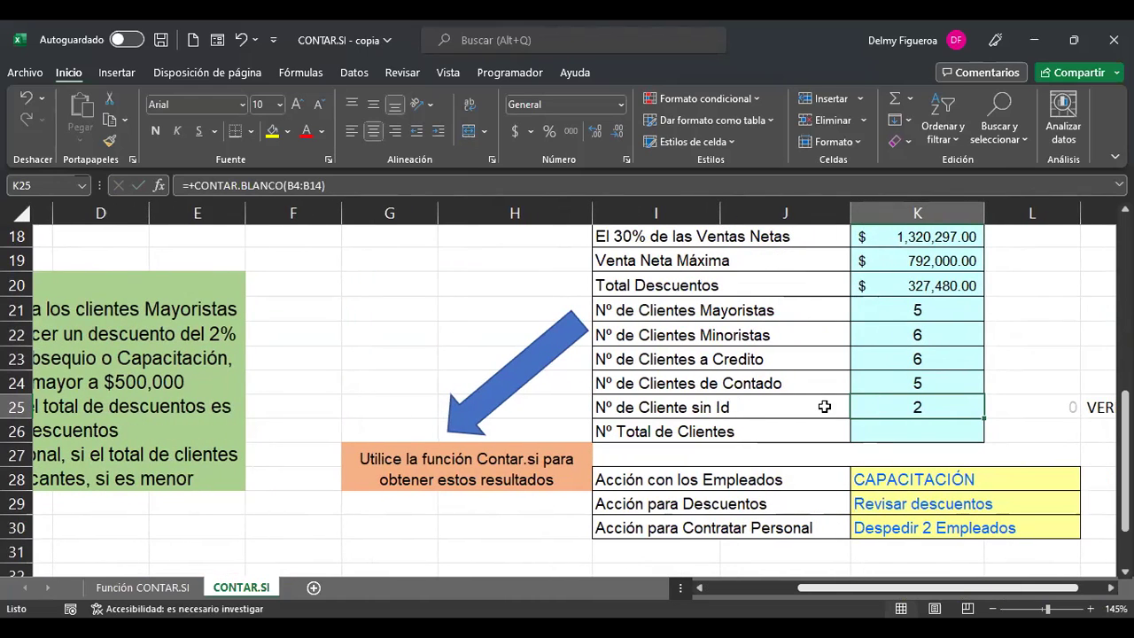
# - Select the Id cells B4:B14 and the client names C4:C14 in turn to compare their cell counts
pyautogui.click(926, 432)
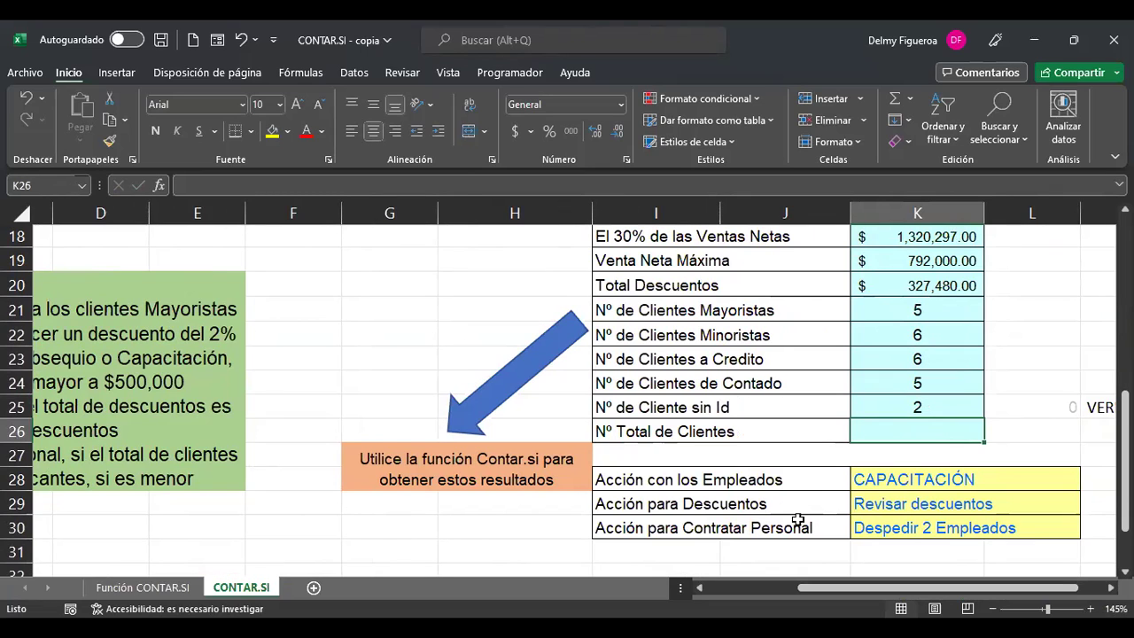
pyautogui.hotkey('ctrl', 'Home')
pyautogui.moveTo(204, 333); pyautogui.dragTo(205, 502)
pyautogui.scroll(-1, 203, 525)
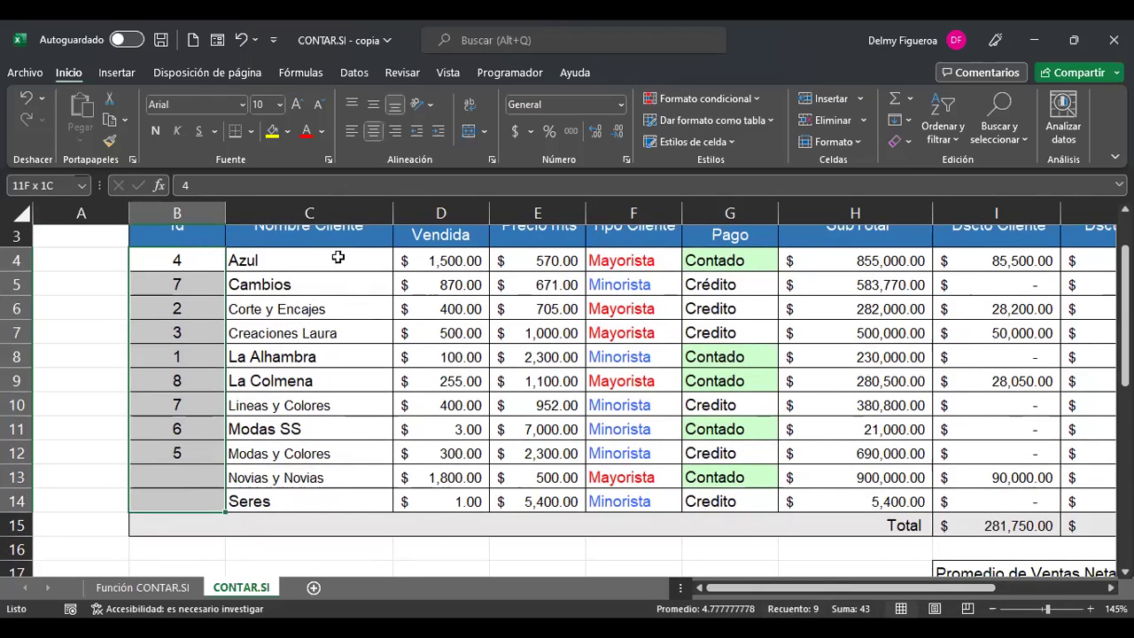
pyautogui.moveTo(336, 267); pyautogui.dragTo(343, 507)
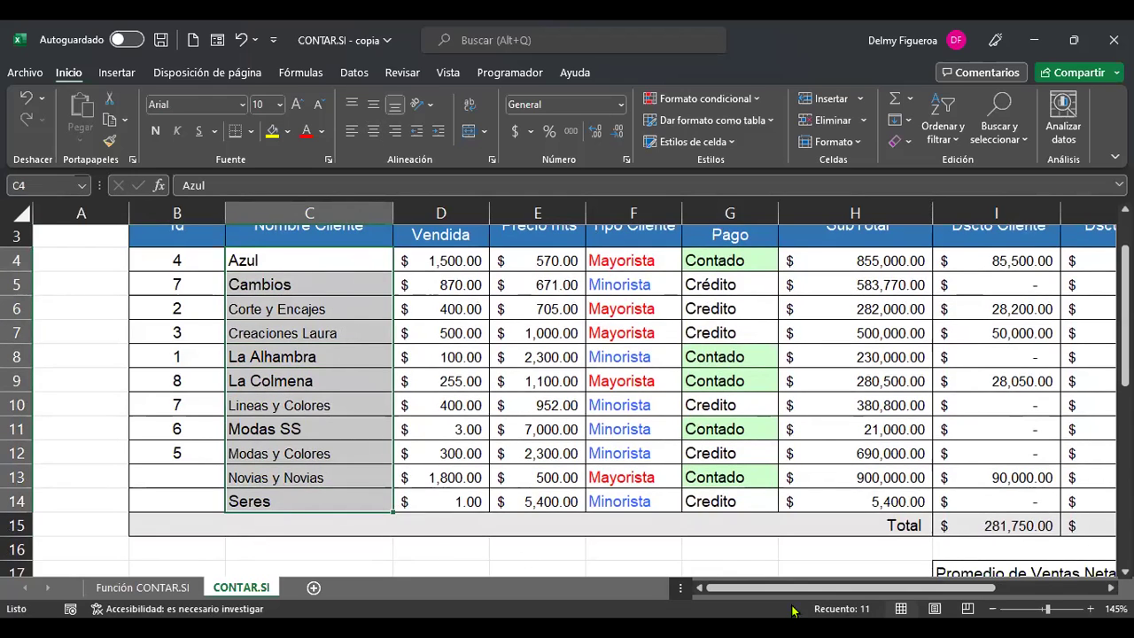
# - Count the total number of clients in K26 with a CONTARA function over the client names C4:C14
pyautogui.click(1070, 592)
pyautogui.scroll(-4, 752, 446)
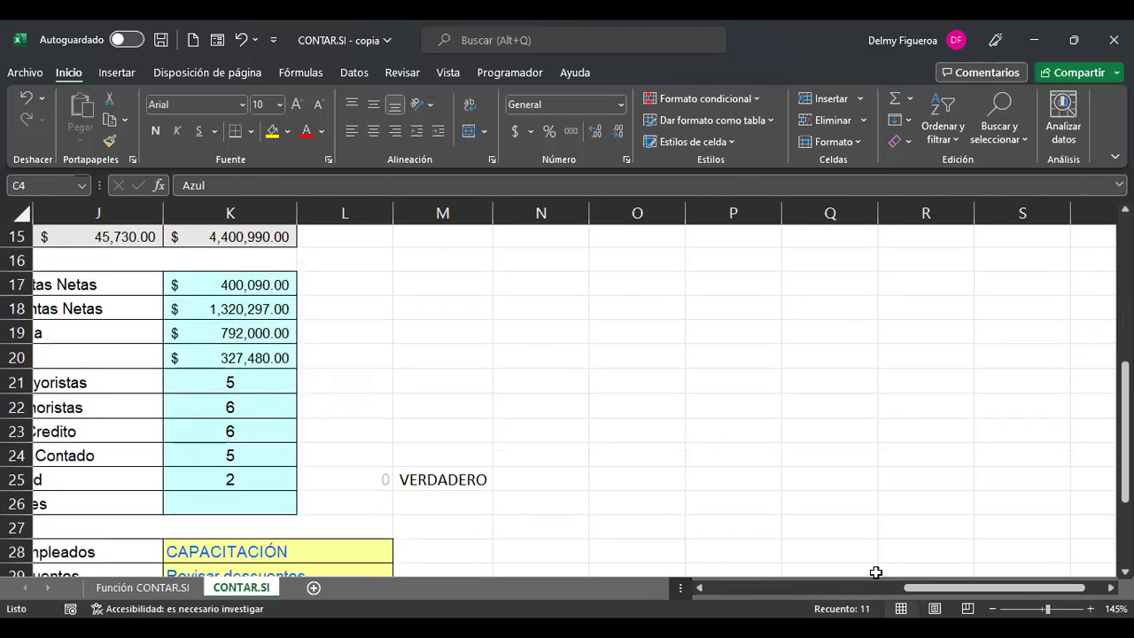
pyautogui.moveTo(950, 588); pyautogui.dragTo(859, 588)
pyautogui.scroll(-2, 829, 492)
pyautogui.scroll(1, 830, 493)
pyautogui.click(856, 433)
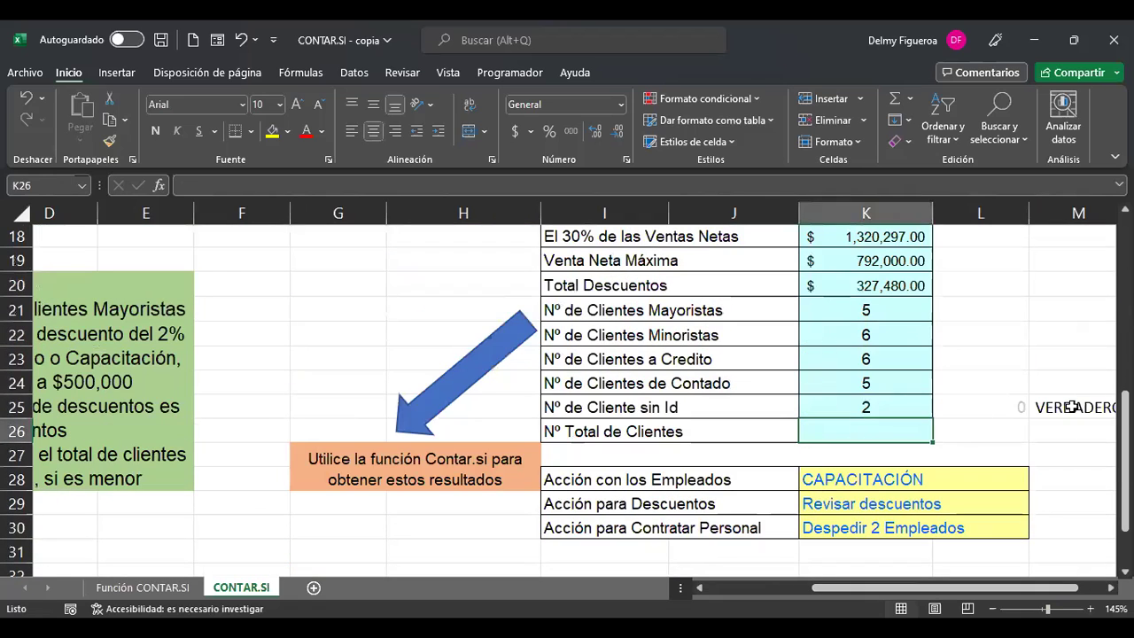
pyautogui.write('+')
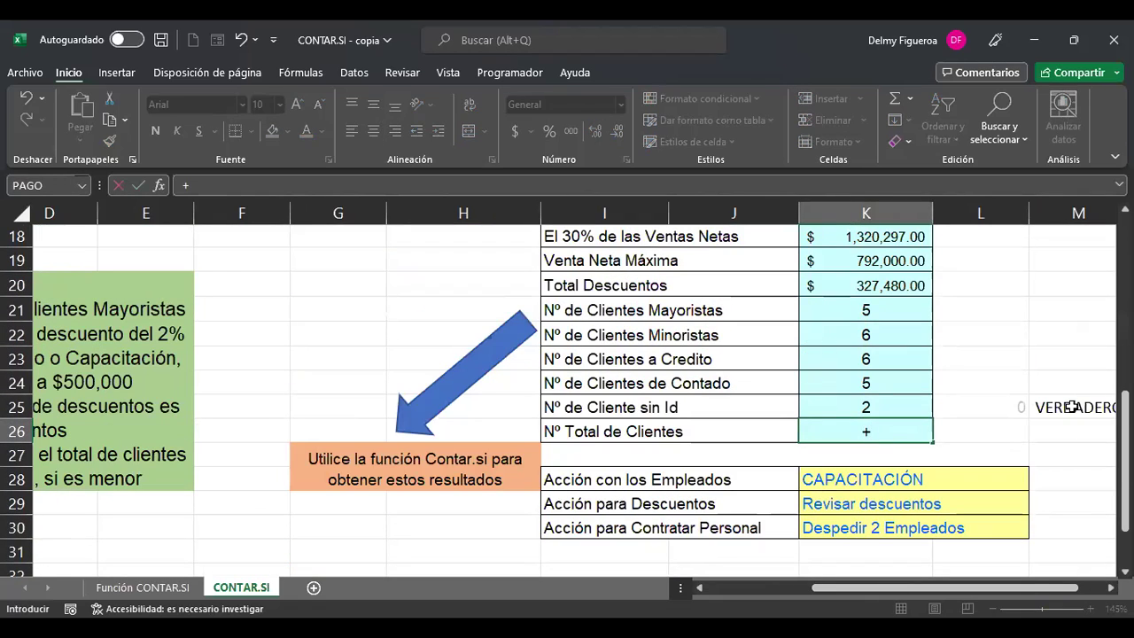
pyautogui.write('con')
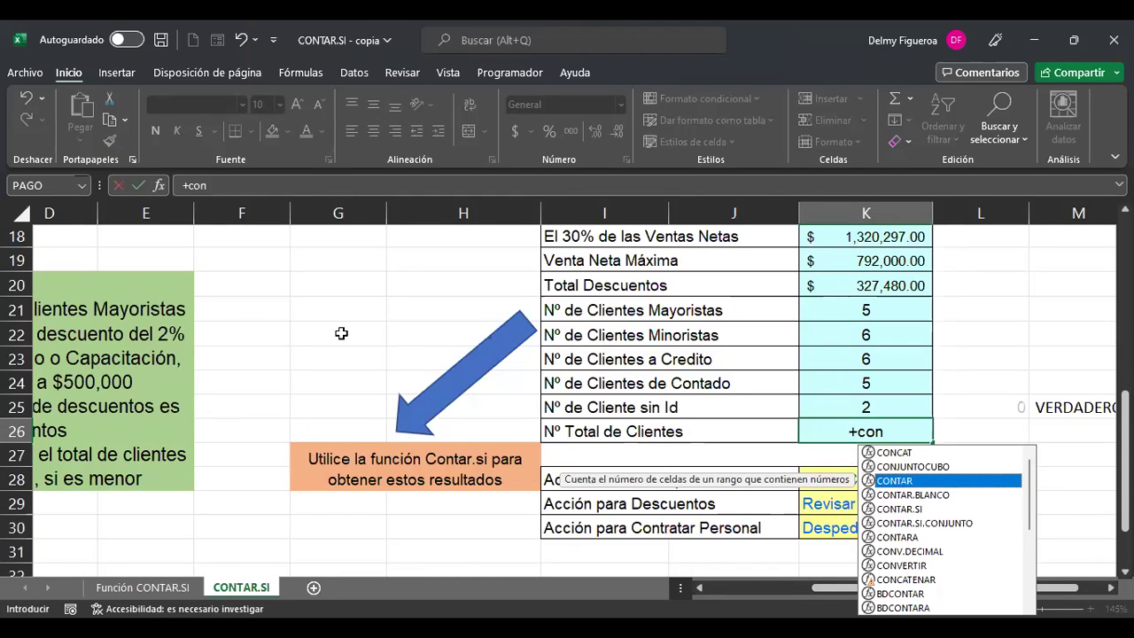
pyautogui.click(899, 537)
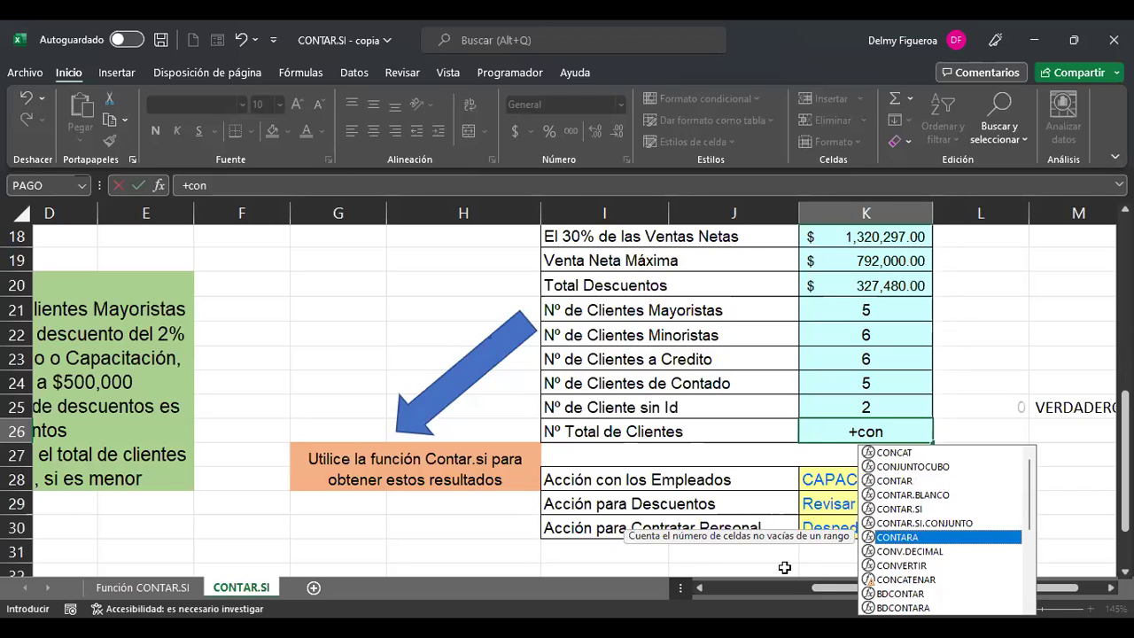
pyautogui.doubleClick(904, 537)
pyautogui.moveTo(864, 587); pyautogui.dragTo(756, 591)
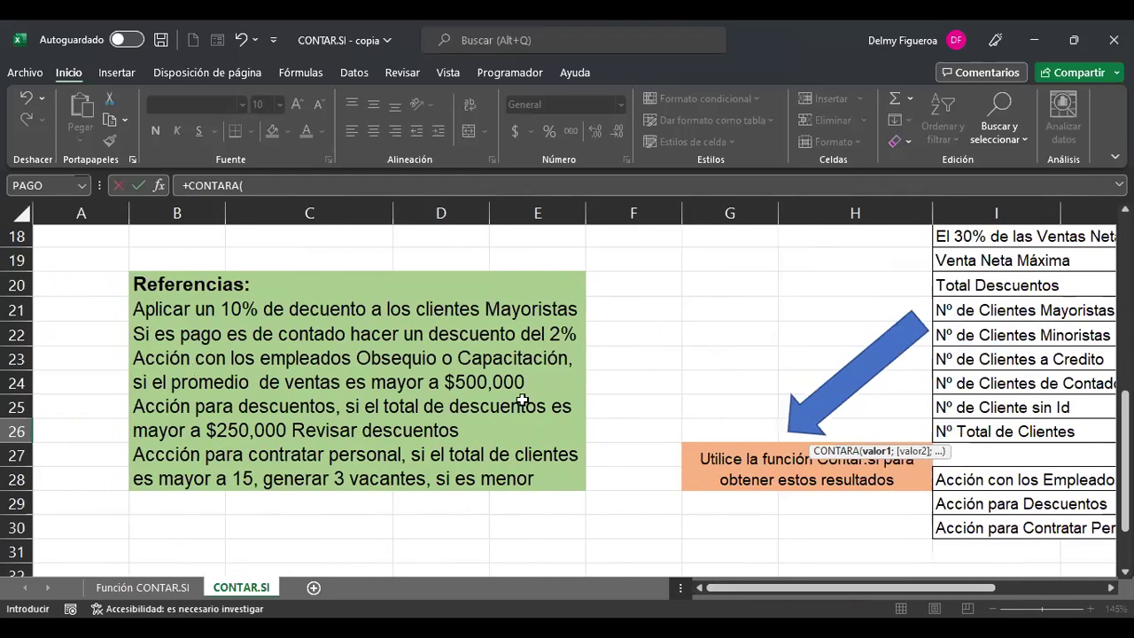
pyautogui.scroll(5, 502, 387)
pyautogui.click(321, 262)
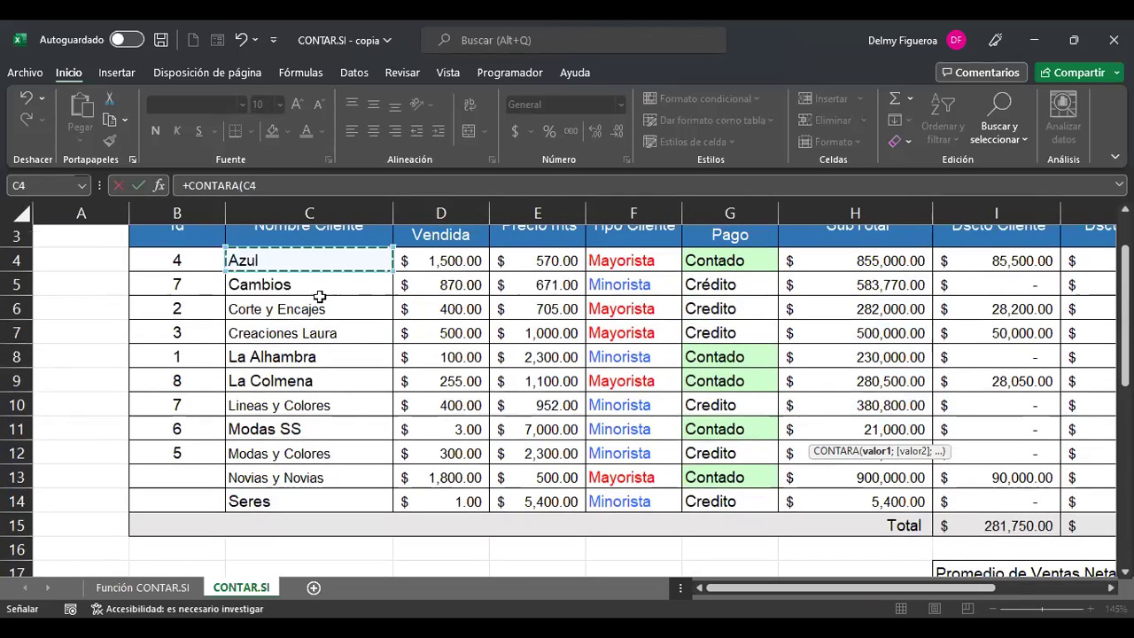
pyautogui.keyDown('shift'); pyautogui.click(321, 499); pyautogui.keyUp('shift')
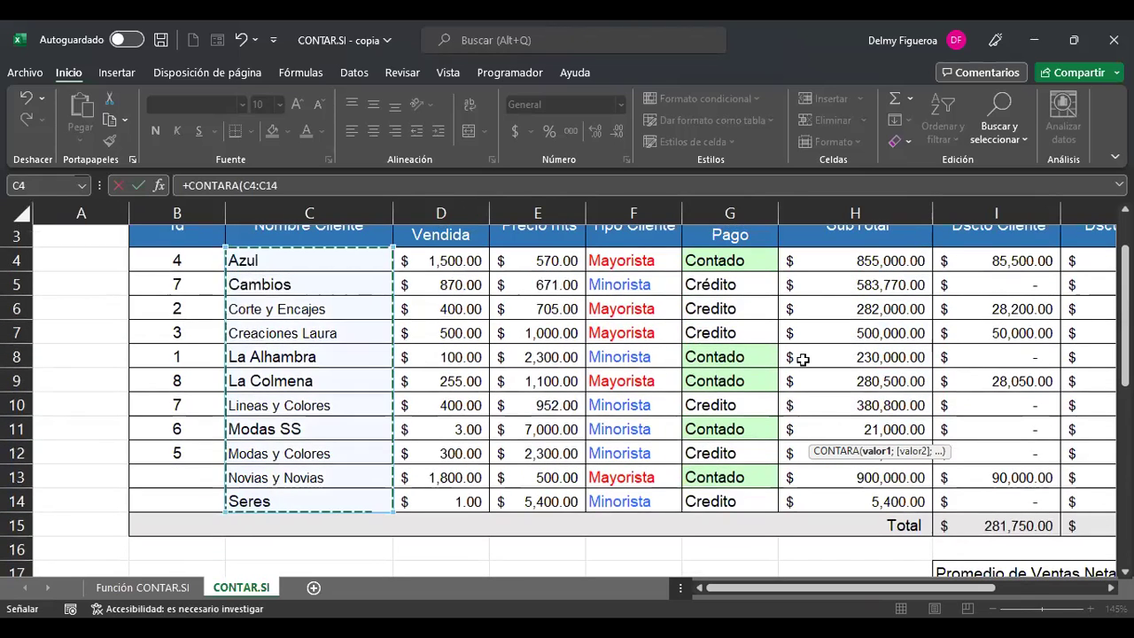
pyautogui.press('Return')
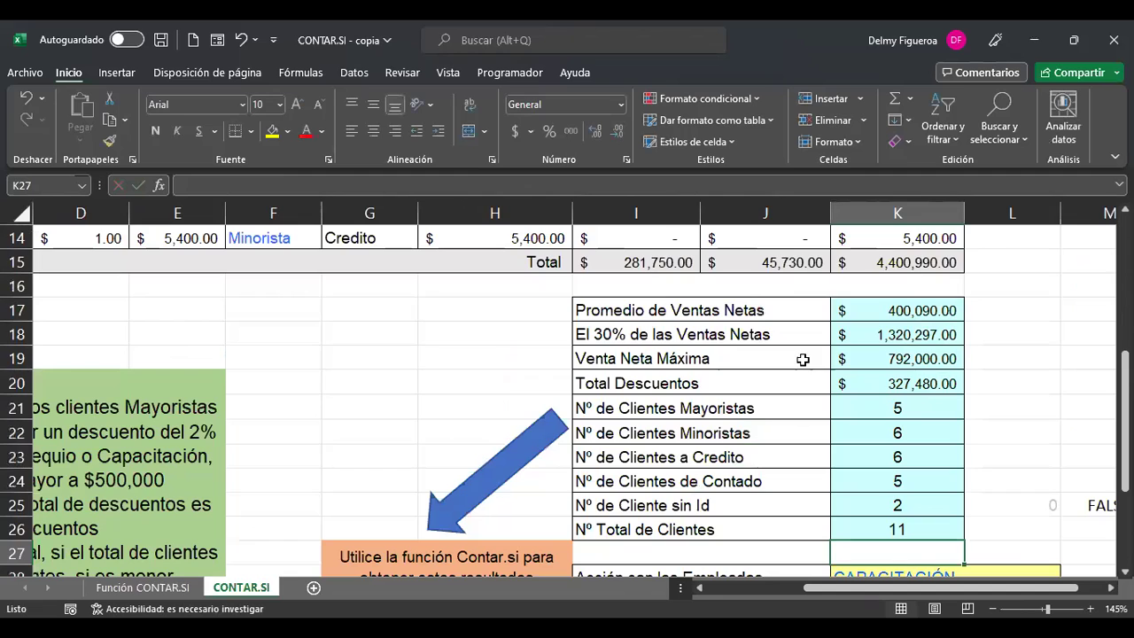
# - Review the CONTARA formula and its arguments in K26, closing the cell without changes
pyautogui.scroll(-1, 945, 519)
pyautogui.click(925, 462)
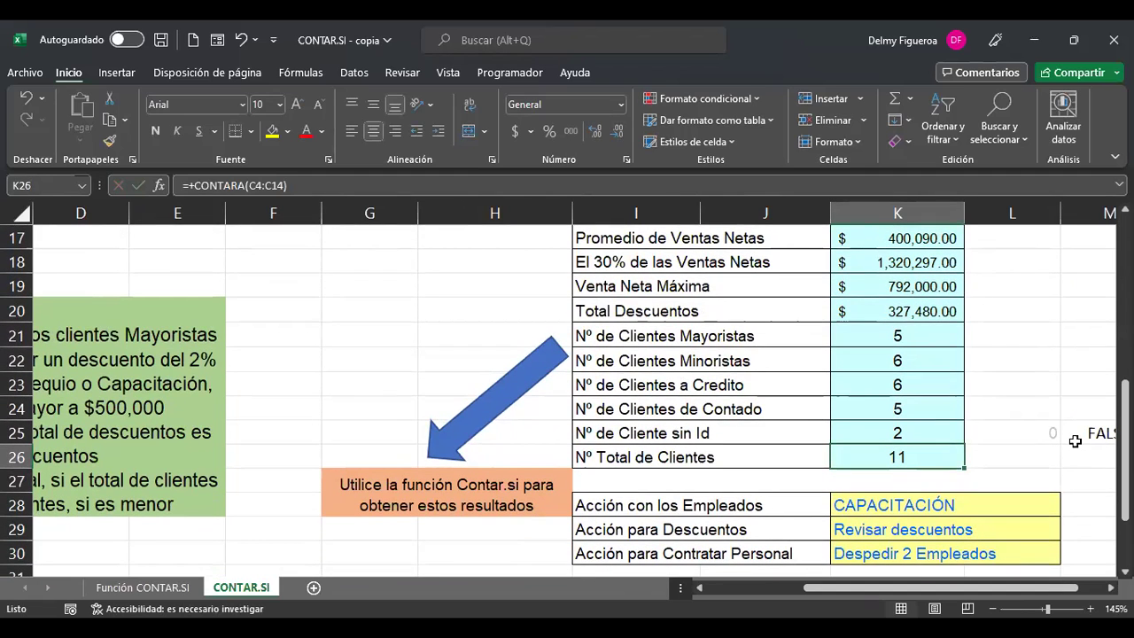
pyautogui.press('F2')
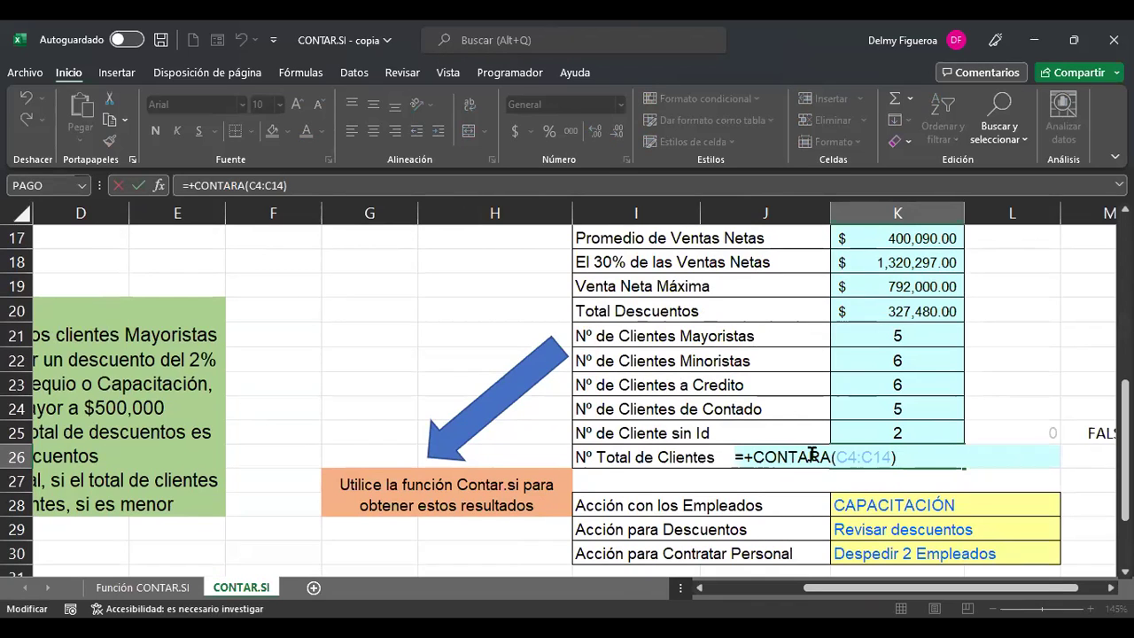
pyautogui.press('Left')
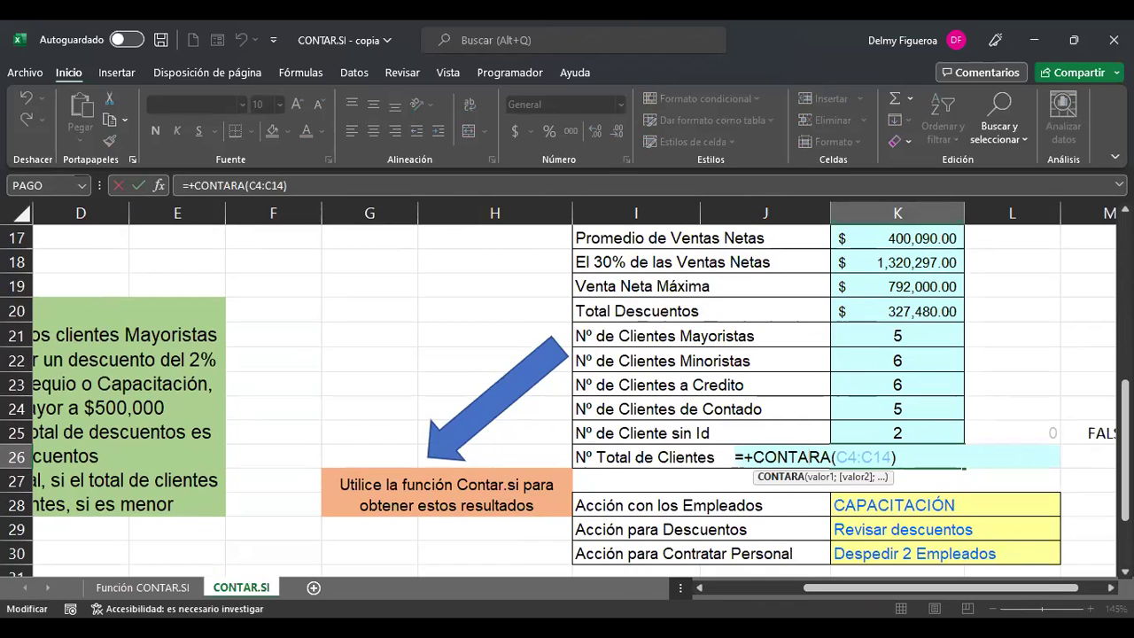
pyautogui.press('Return')
# - Examine the Acción para Descuentos formula in K29, the total discounts formula in K20 and the discount rule in the Referencias box
pyautogui.scroll(-1, 787, 481)
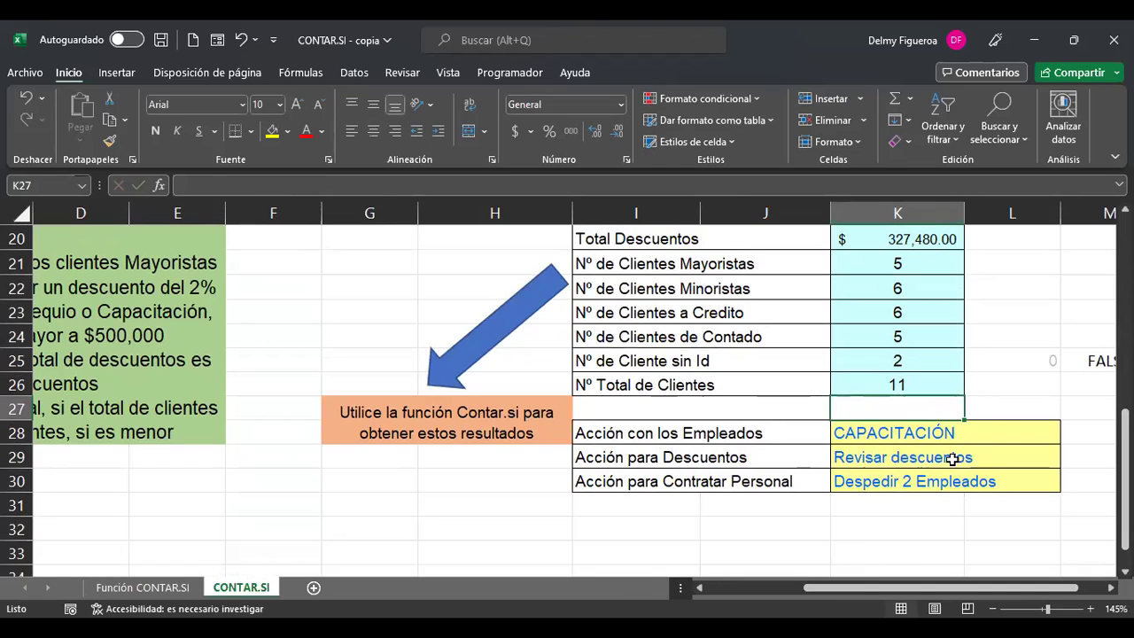
pyautogui.click(952, 459)
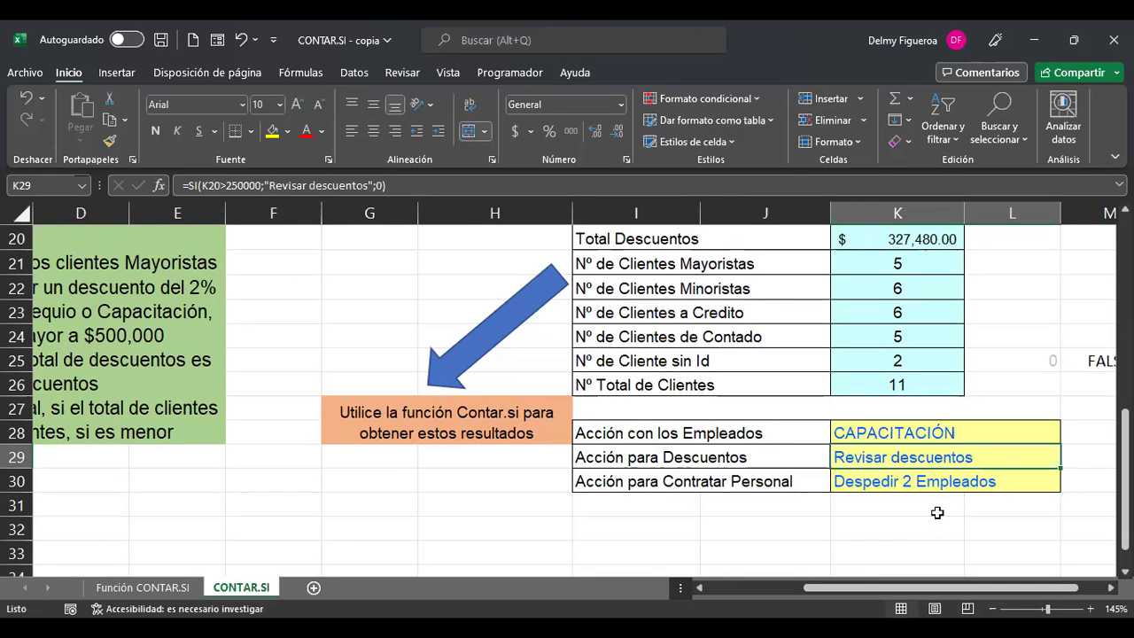
pyautogui.click(593, 188)
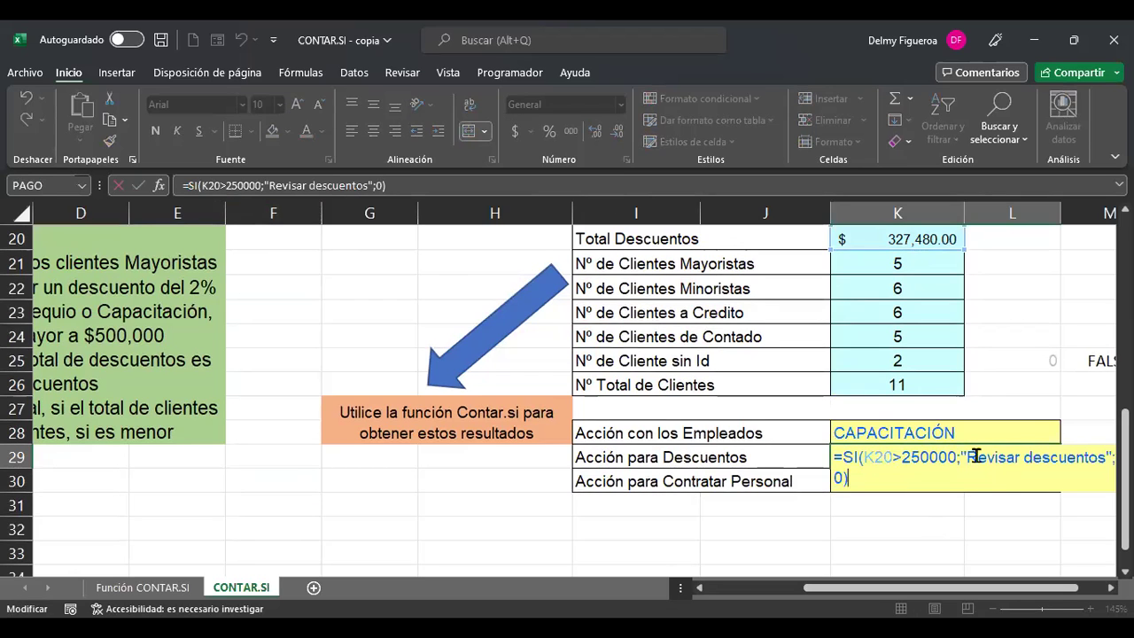
pyautogui.press('Return')
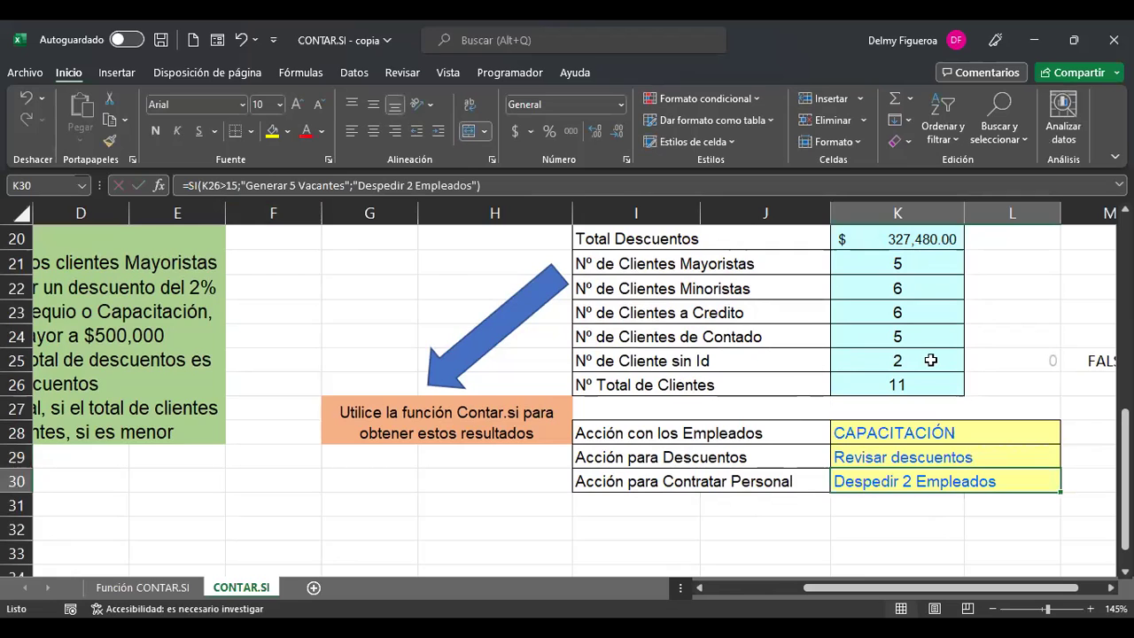
pyautogui.scroll(1, 931, 359)
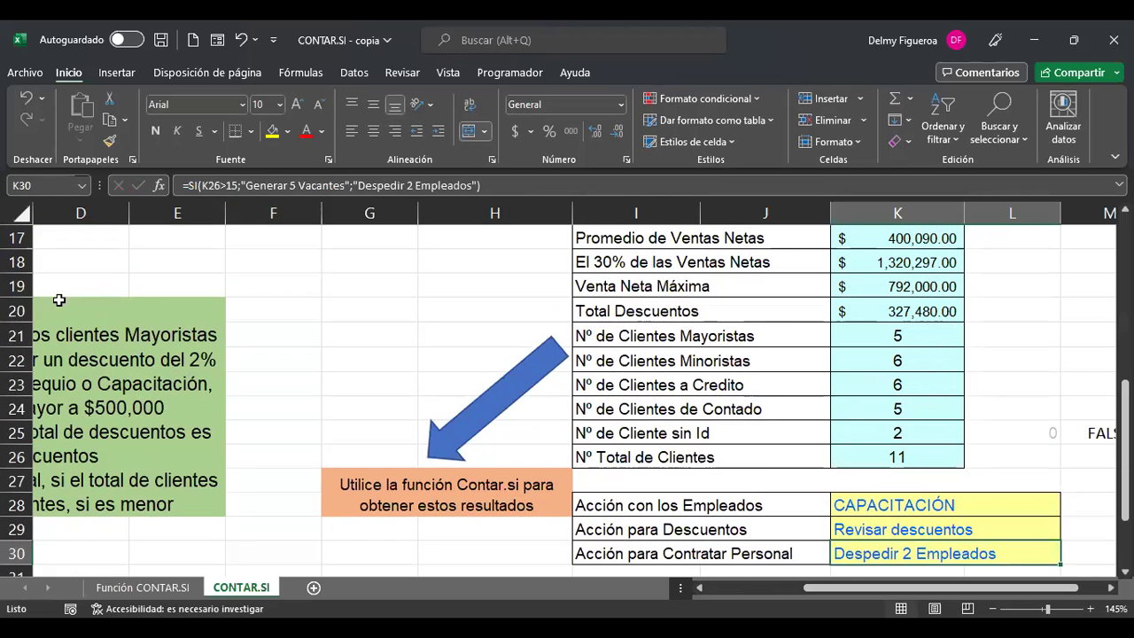
pyautogui.click(884, 308)
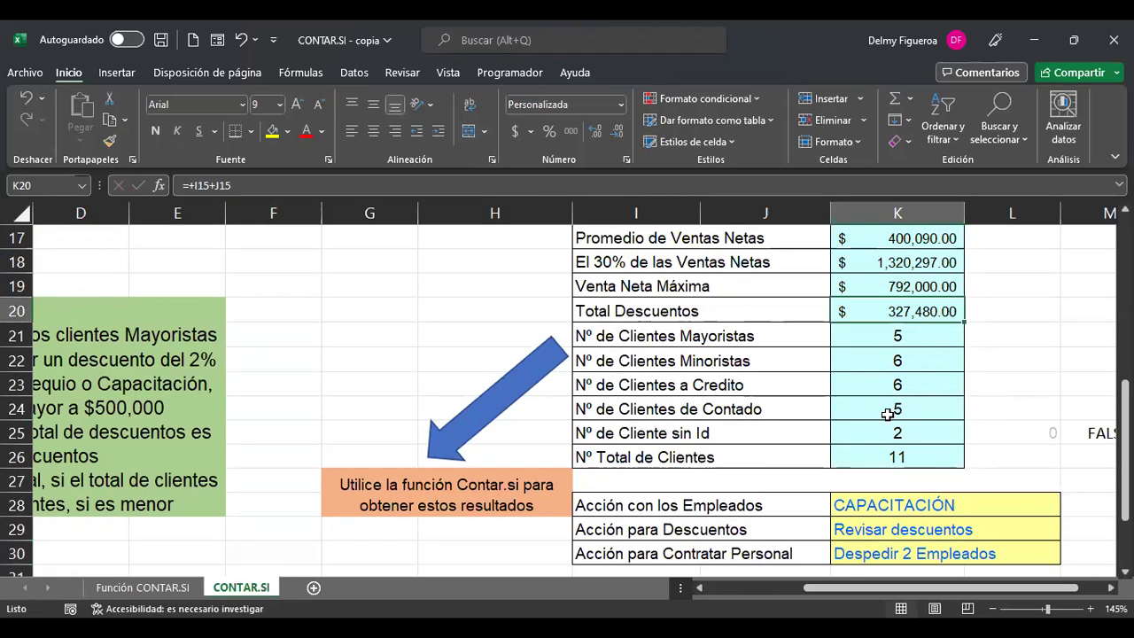
pyautogui.scroll(-1, 890, 414)
pyautogui.moveTo(902, 589); pyautogui.dragTo(805, 589)
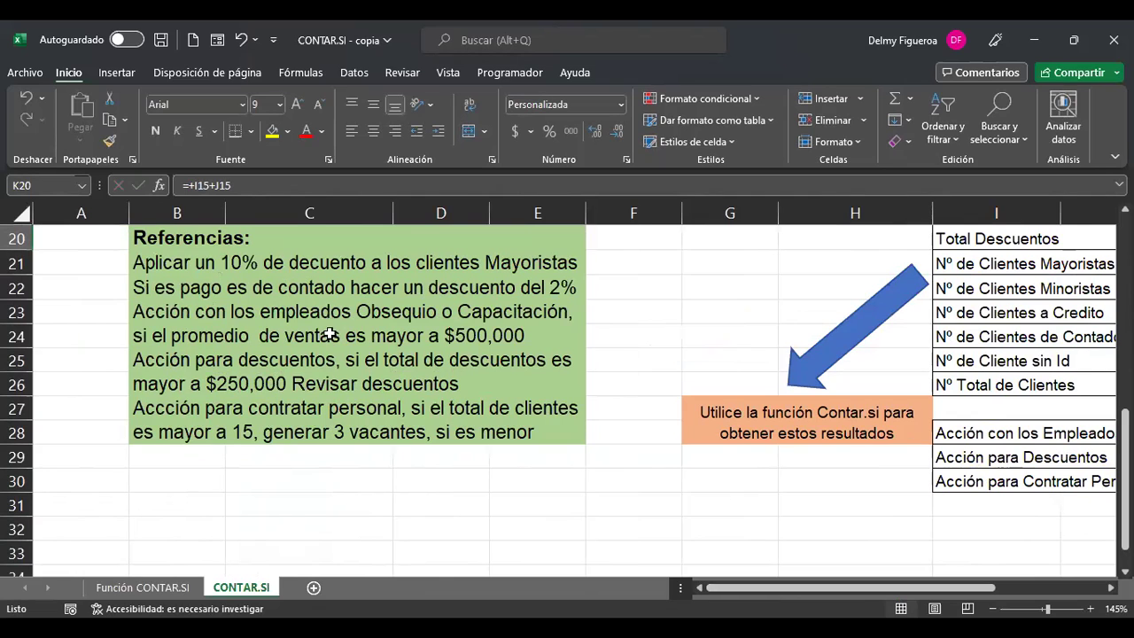
# - Inspect the logical test and the true and false values of the SI formula in K29, closing the cell without changes
pyautogui.moveTo(924, 593); pyautogui.dragTo(1086, 592)
pyautogui.click(876, 452)
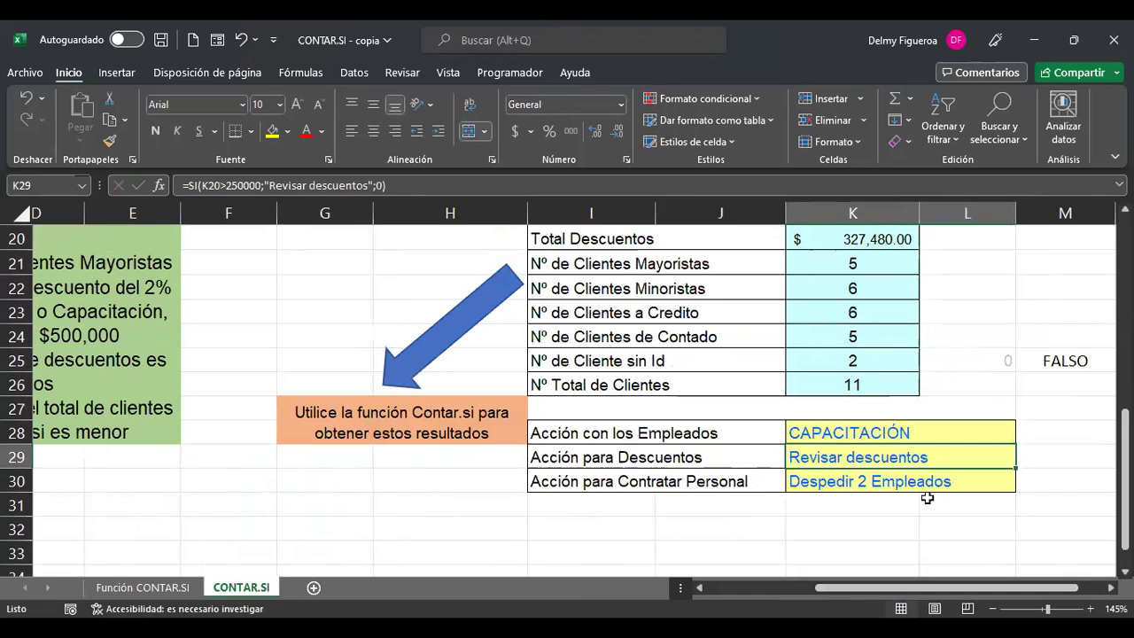
pyautogui.press('F2')
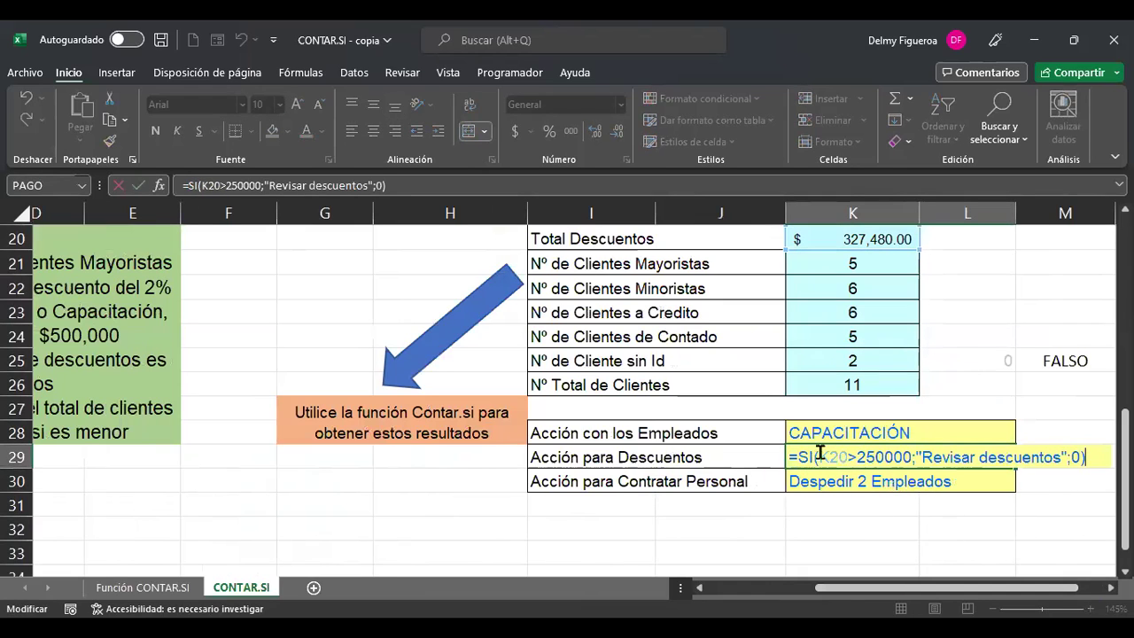
pyautogui.click(883, 458)
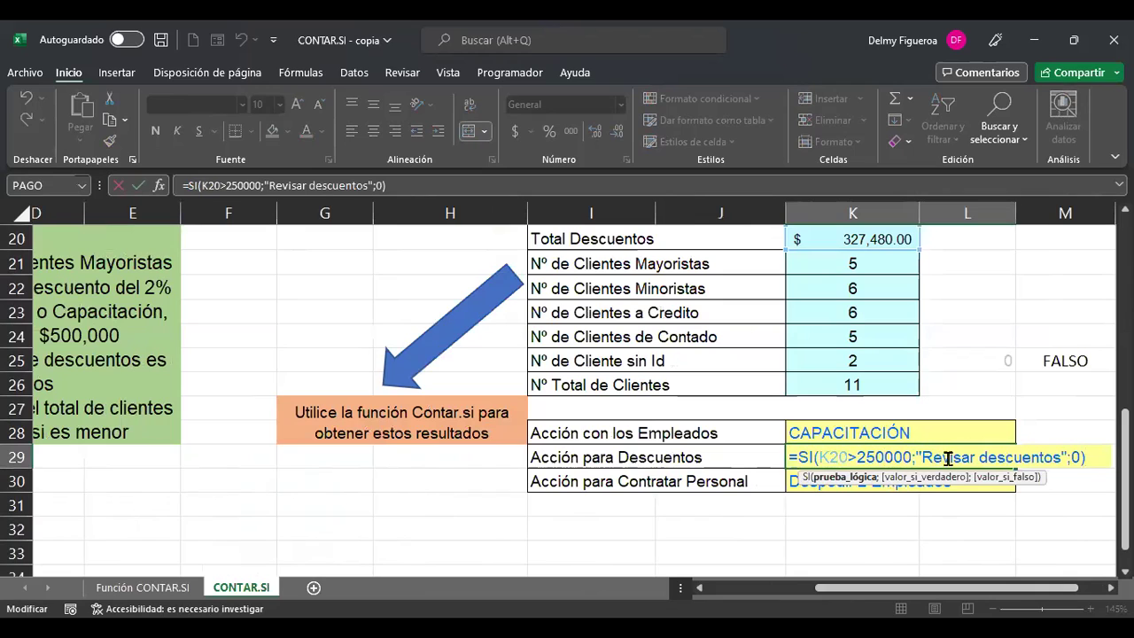
pyautogui.click(1070, 458)
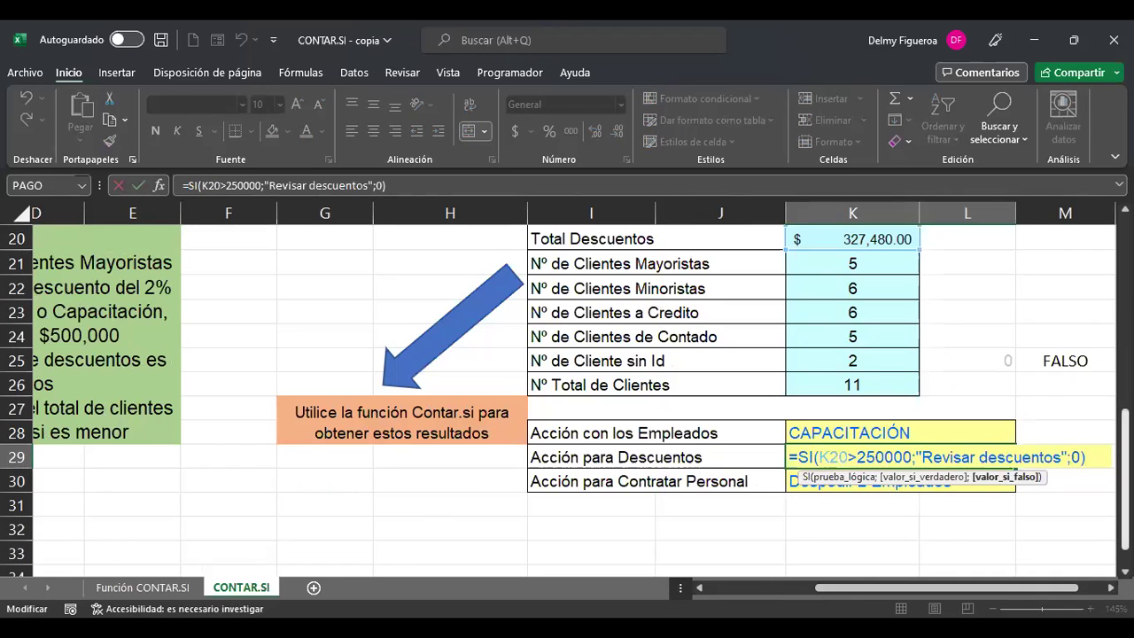
pyautogui.click(1073, 457)
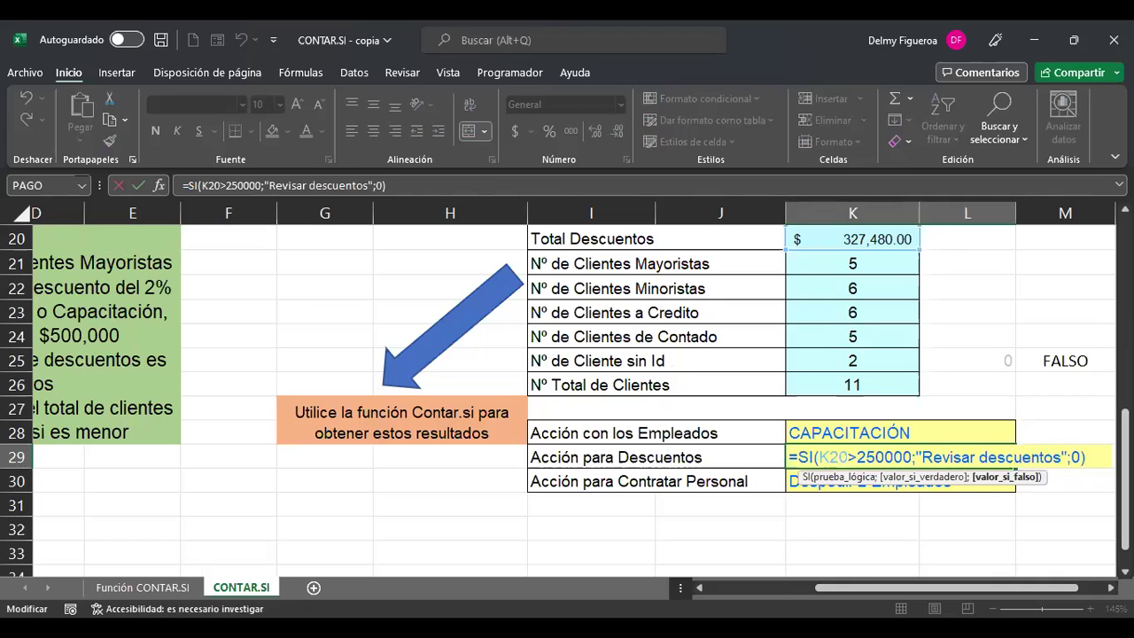
pyautogui.hotkey('shift', 'Return')
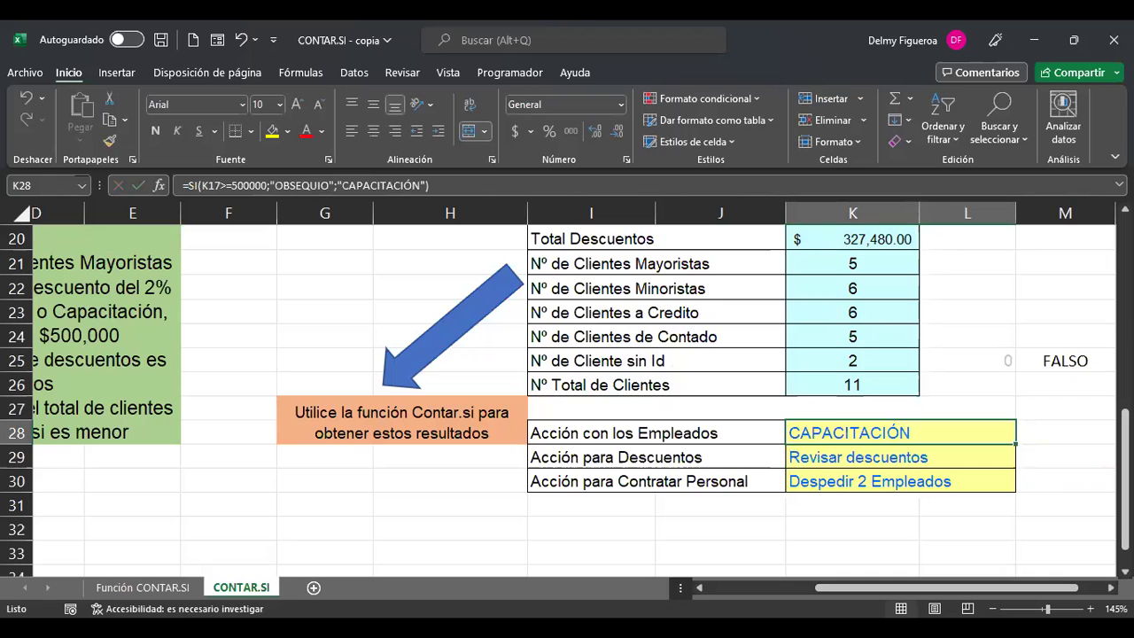
# - Review the SI formula for Acción con los Empleados in K28 against the Referencias rule and the average in K17, closing the cell without changes
pyautogui.moveTo(888, 592); pyautogui.dragTo(780, 592)
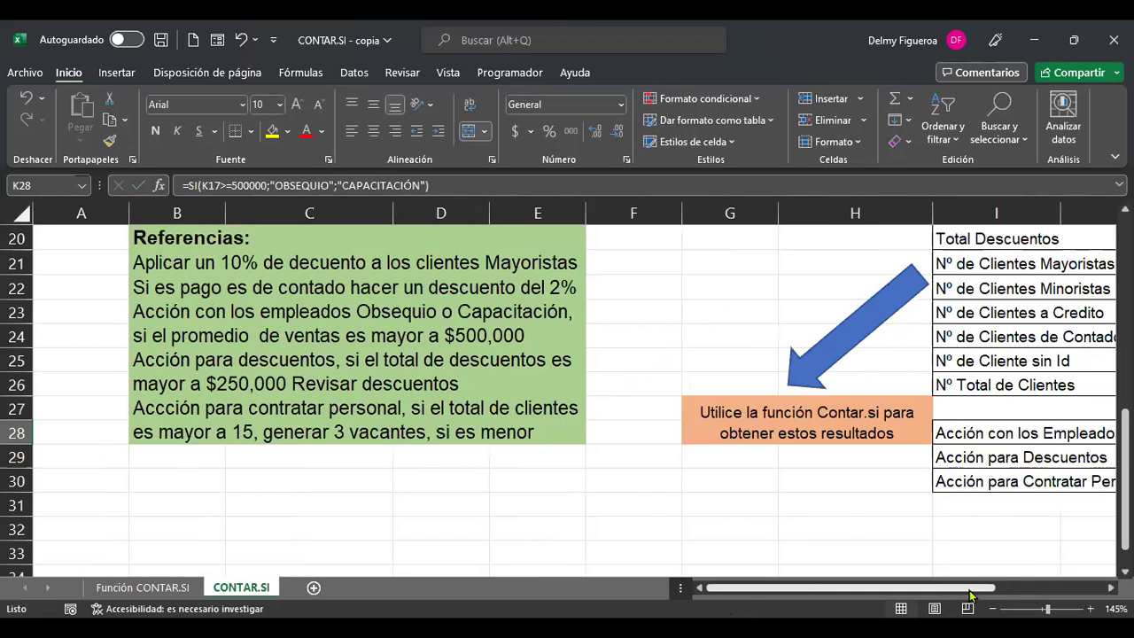
pyautogui.moveTo(966, 587); pyautogui.dragTo(1059, 588)
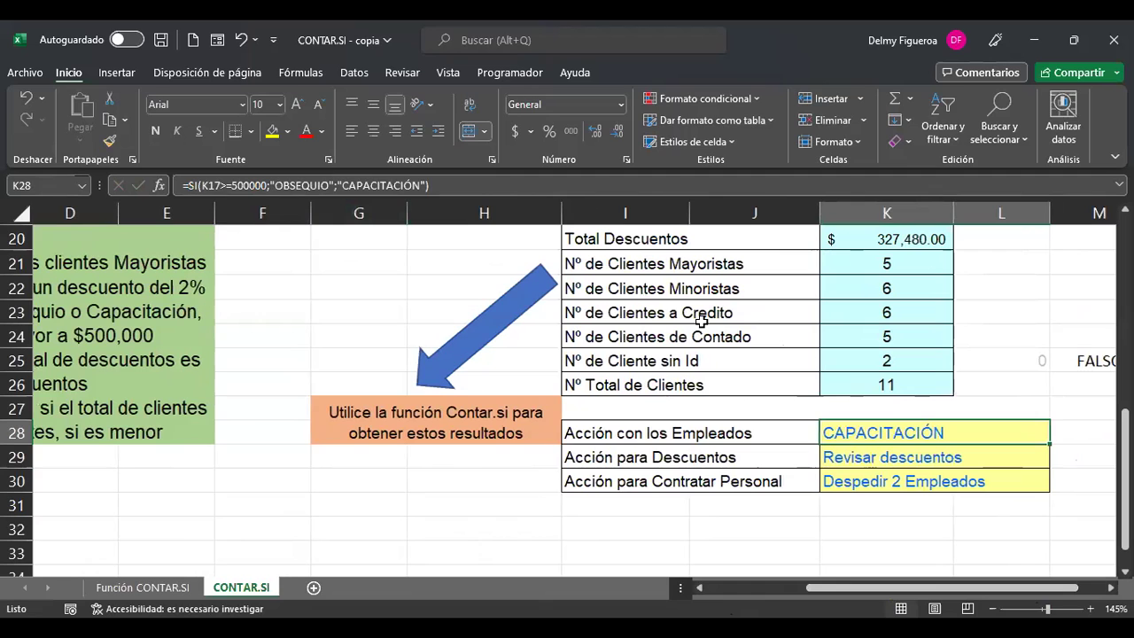
pyautogui.press('F2')
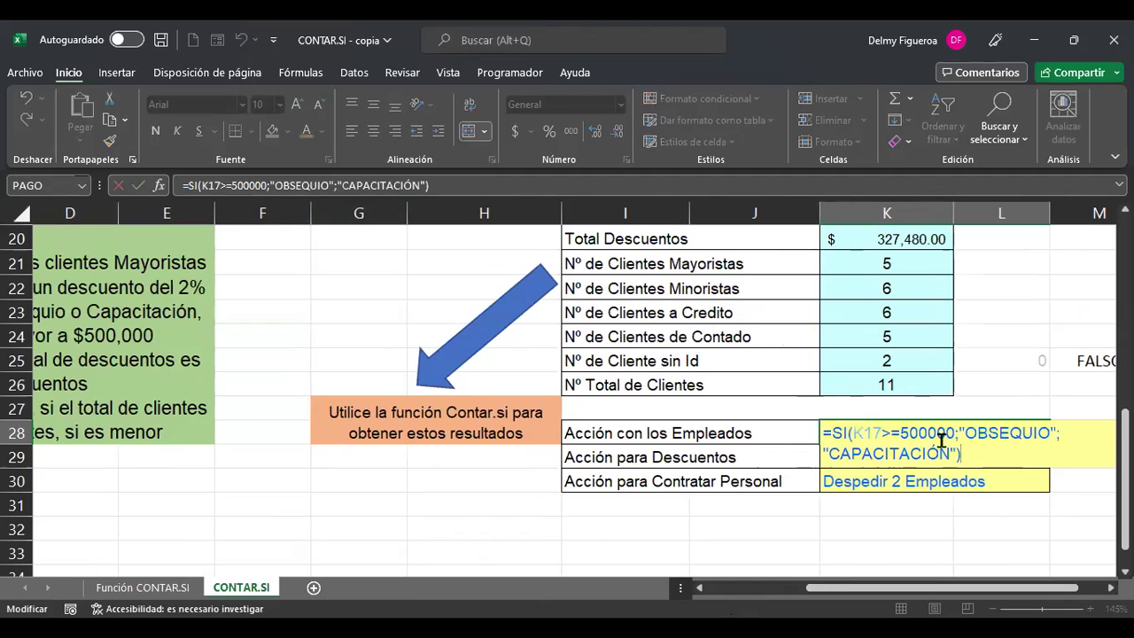
pyautogui.scroll(1, 940, 369)
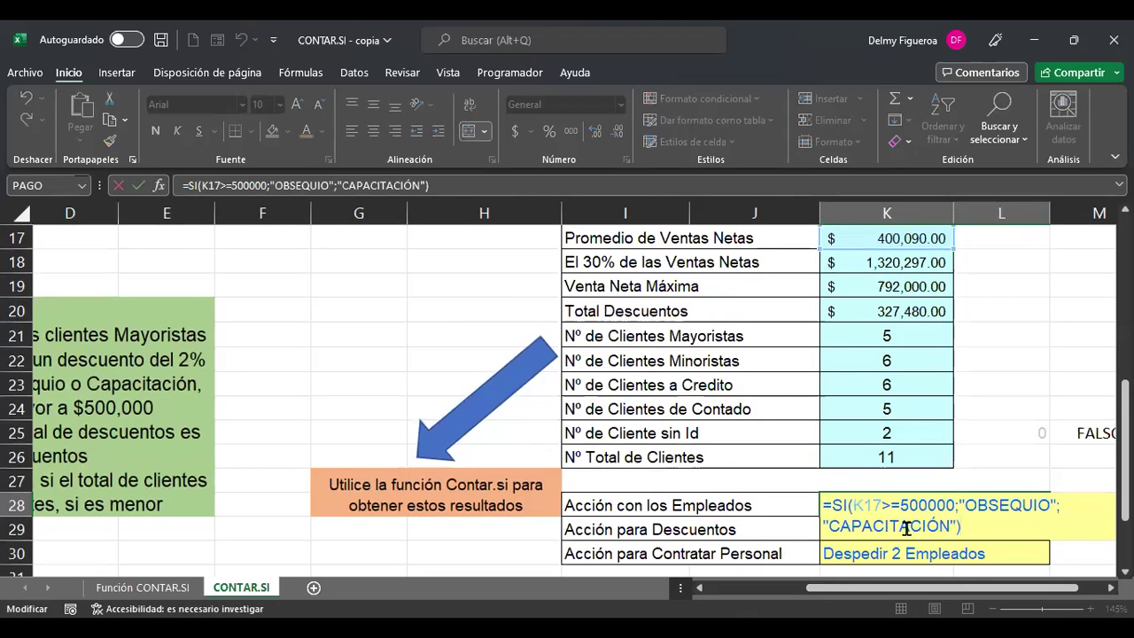
pyautogui.press('Return')
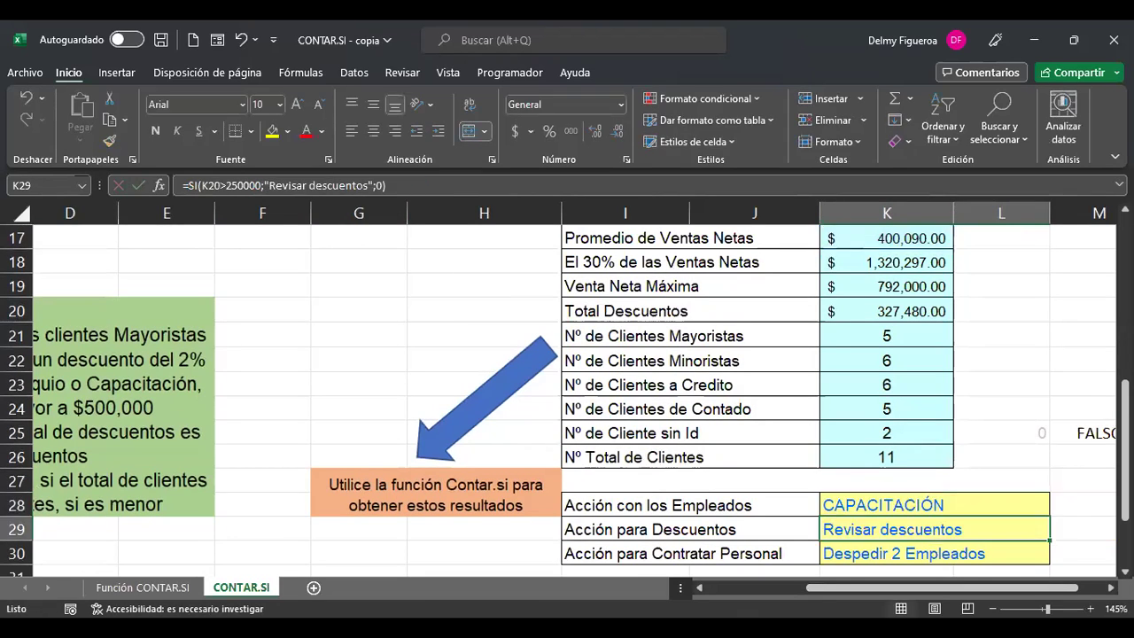
# - Examine the Acción para Contratar Personal formula in K30, the orders table and the hiring rule in the Referencias box
pyautogui.click(877, 555)
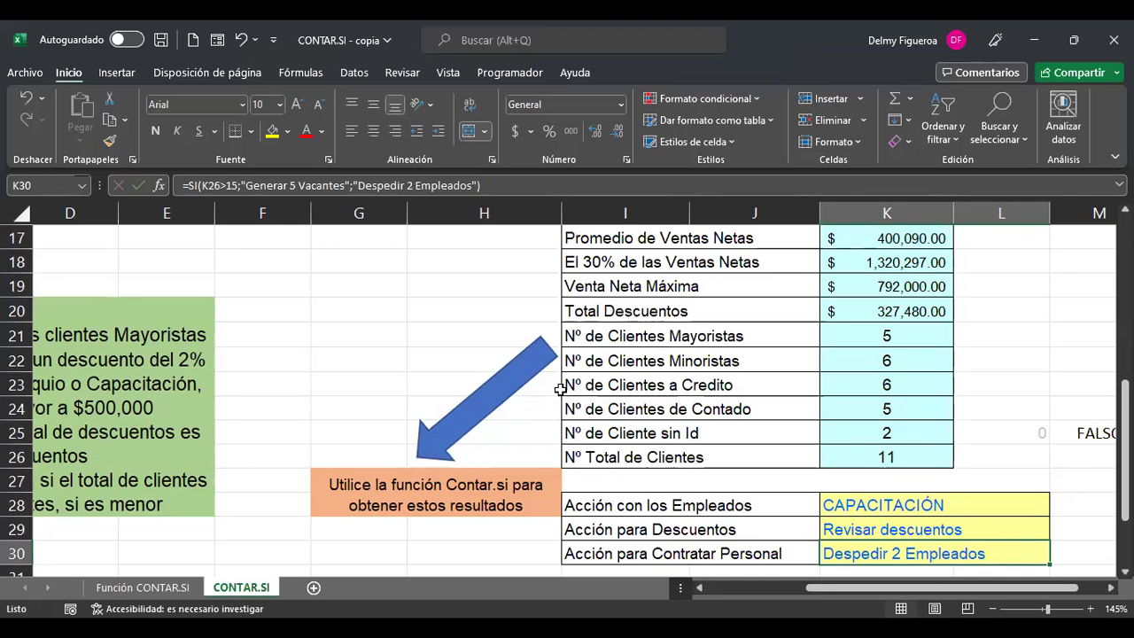
pyautogui.scroll(3, 389, 432)
pyautogui.scroll(2, 389, 433)
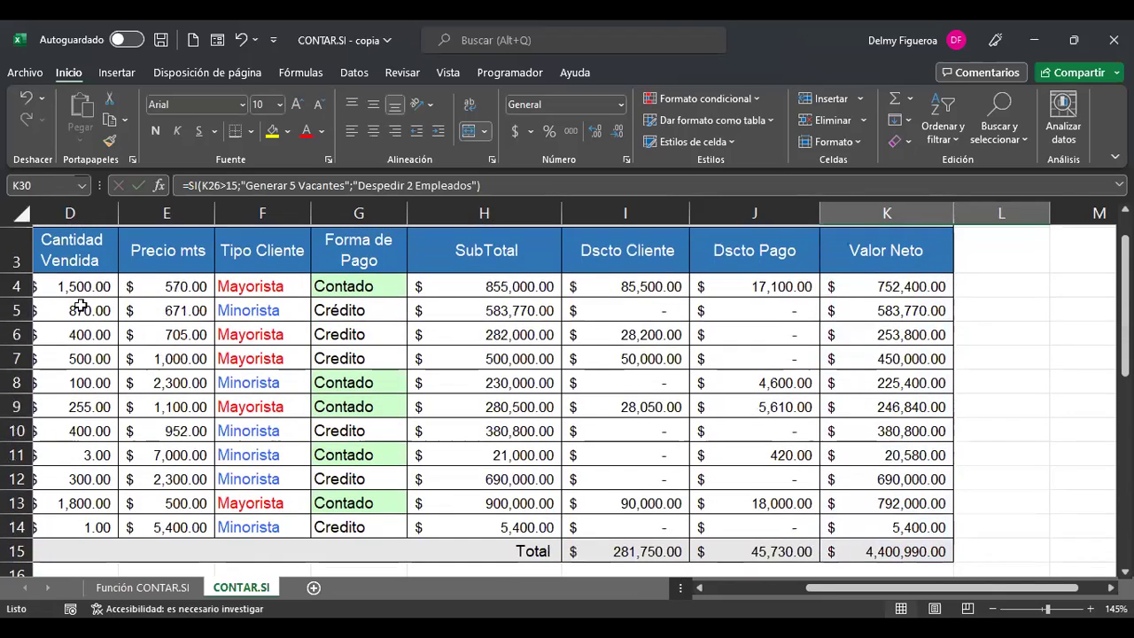
pyautogui.scroll(-2, 269, 416)
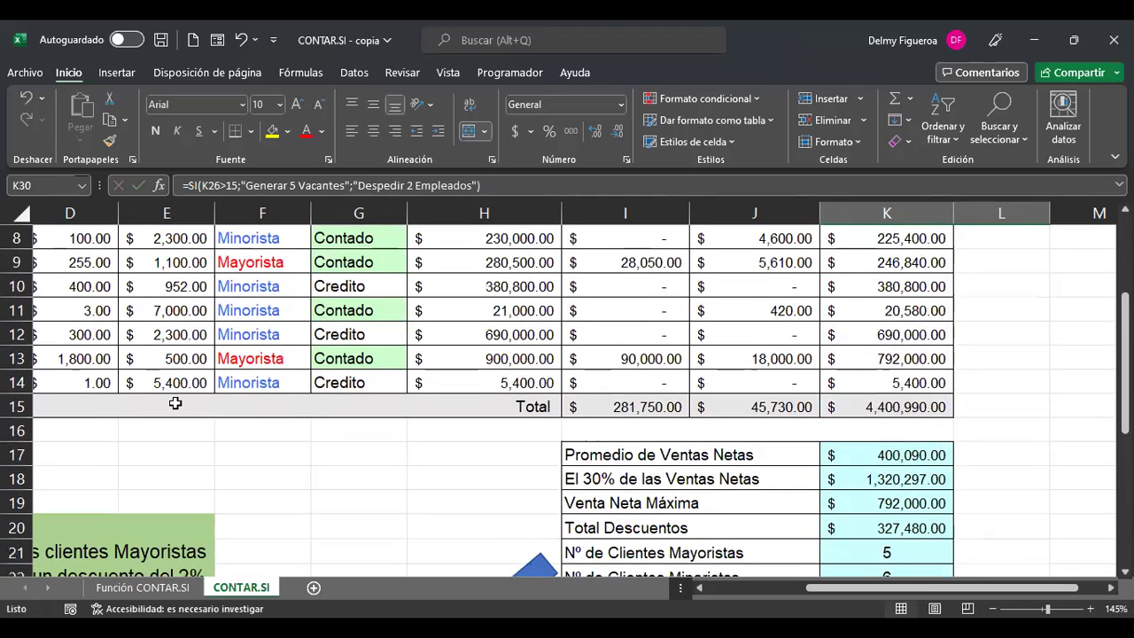
pyautogui.scroll(-4, 172, 401)
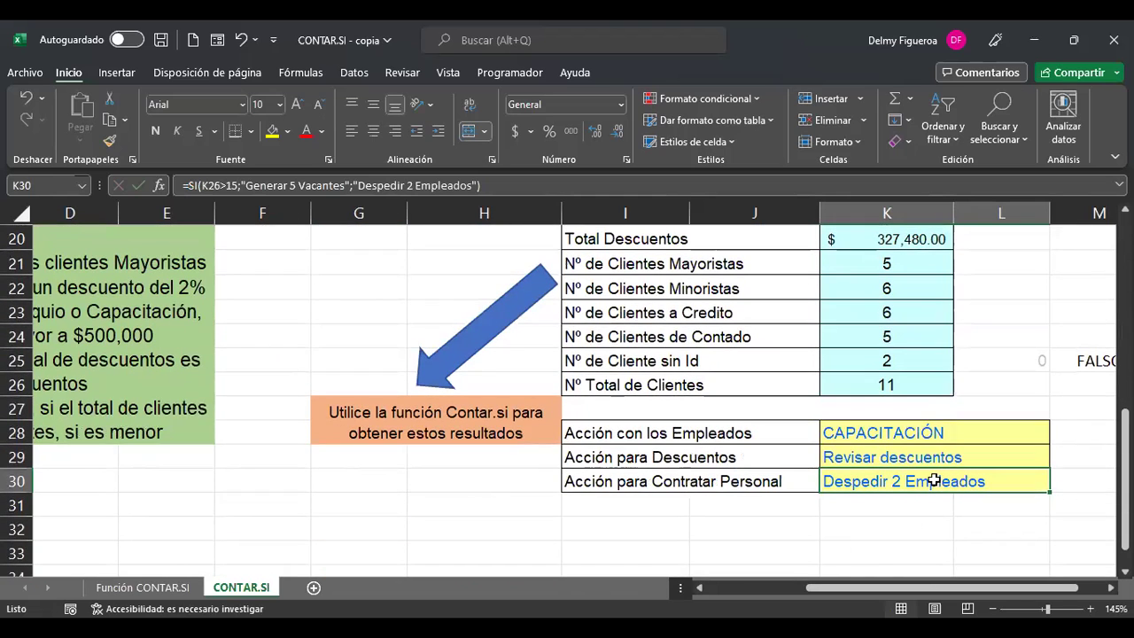
pyautogui.moveTo(833, 588); pyautogui.dragTo(732, 587)
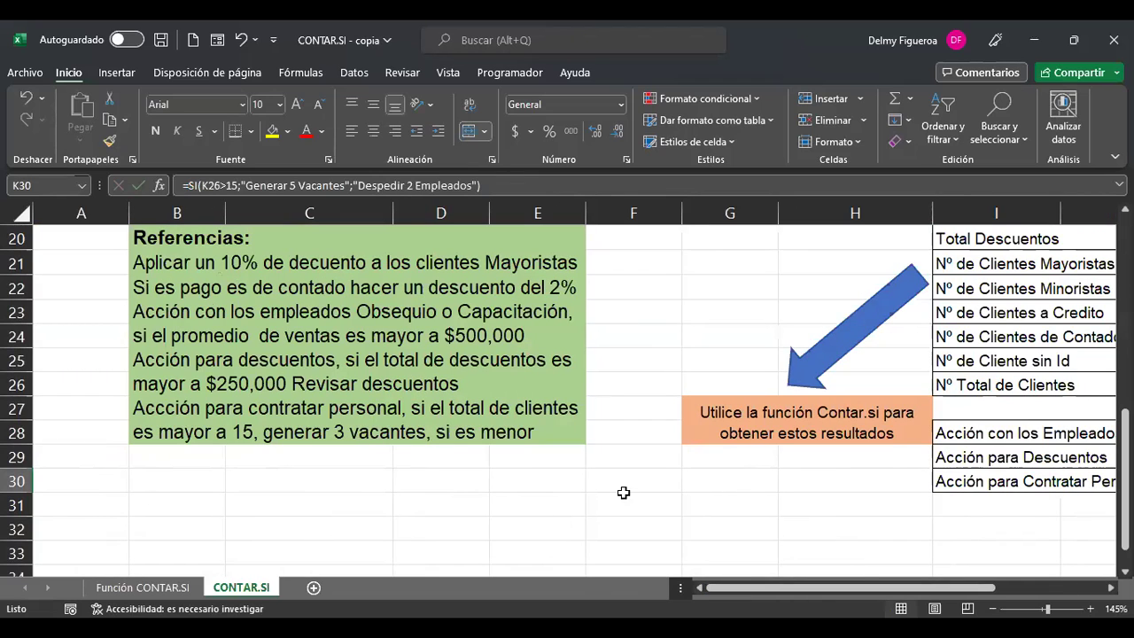
pyautogui.moveTo(934, 588); pyautogui.dragTo(1033, 588)
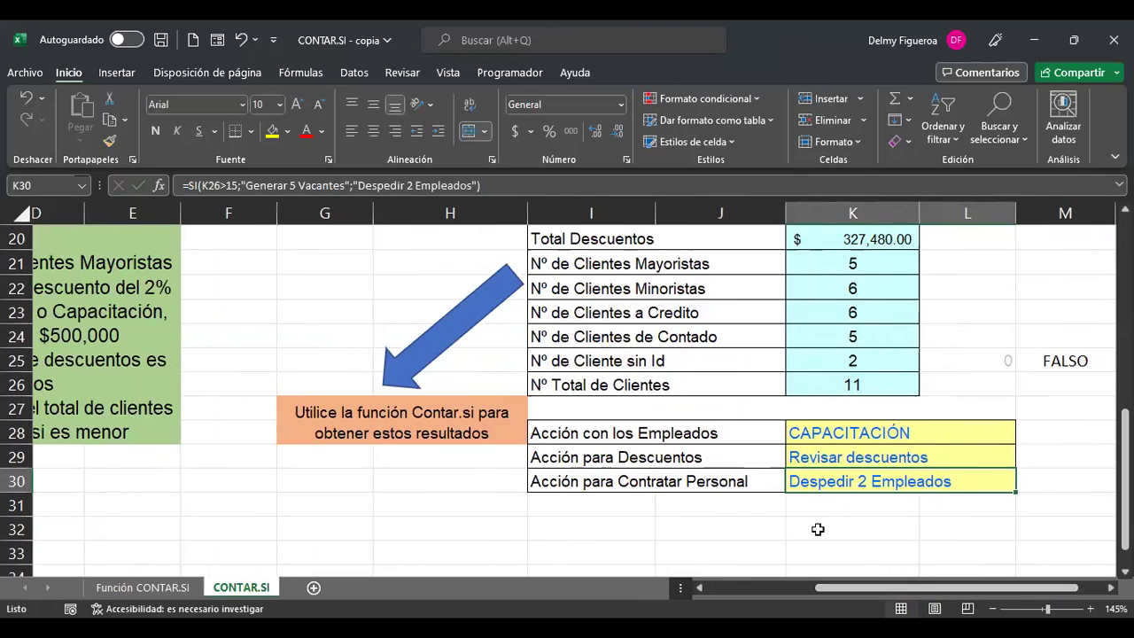
# - Inspect the logical test and the true and false values of the SI formula in K30, closing the cell without changes
pyautogui.moveTo(941, 592)
pyautogui.mouseDown()
pyautogui.moveTo(820, 603)
pyautogui.moveTo(931, 594)
pyautogui.mouseUp()
pyautogui.doubleClick(985, 473)
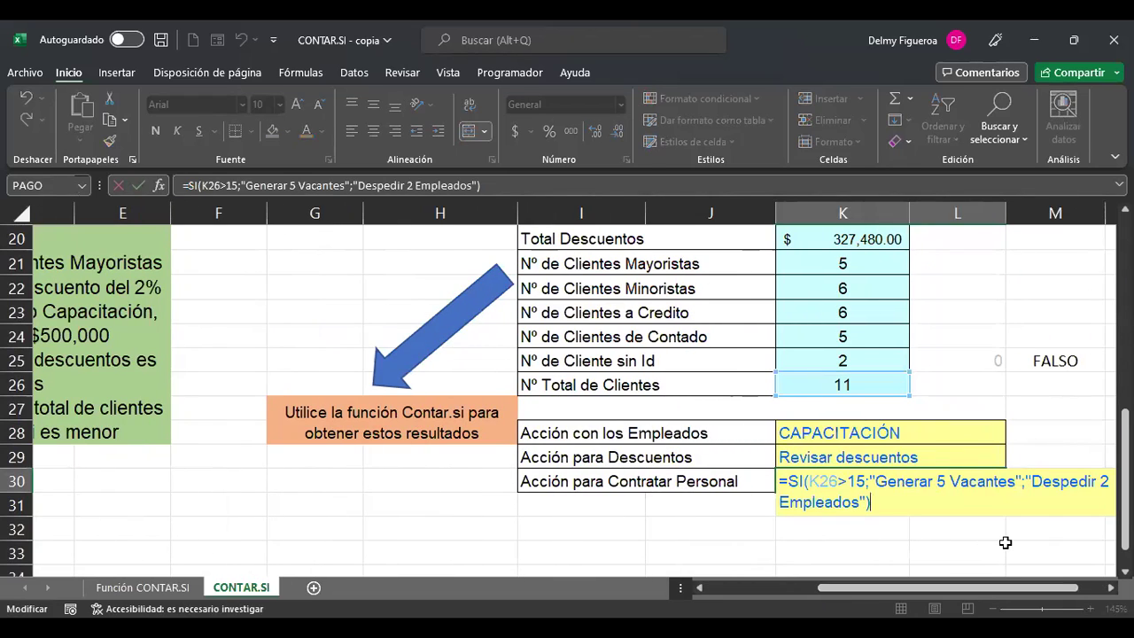
pyautogui.press('Return')
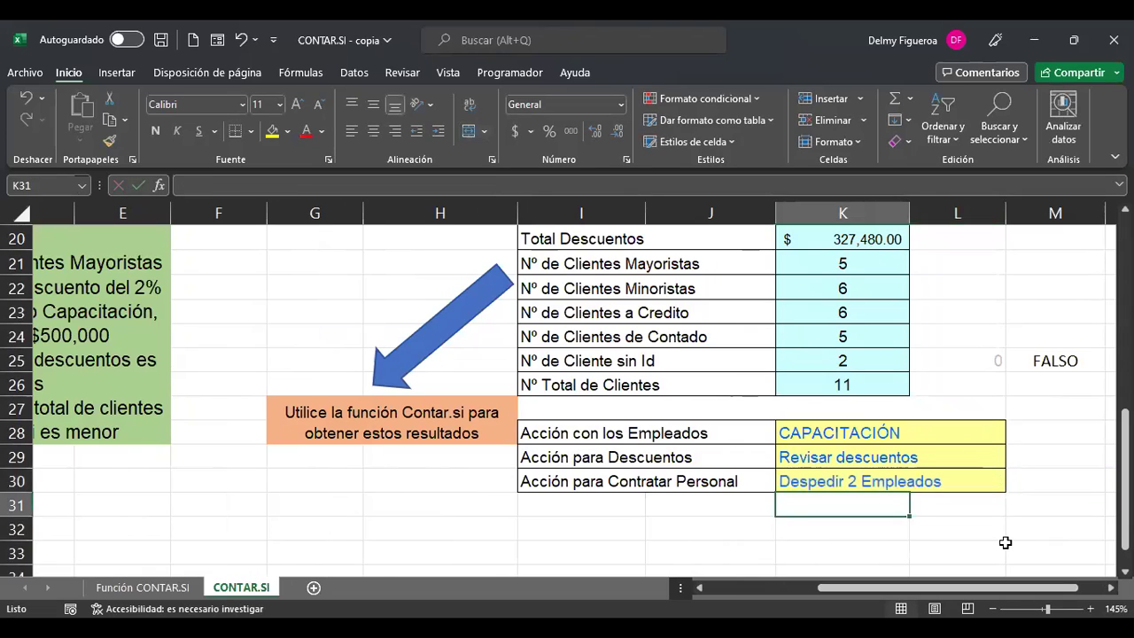
pyautogui.press('Up')
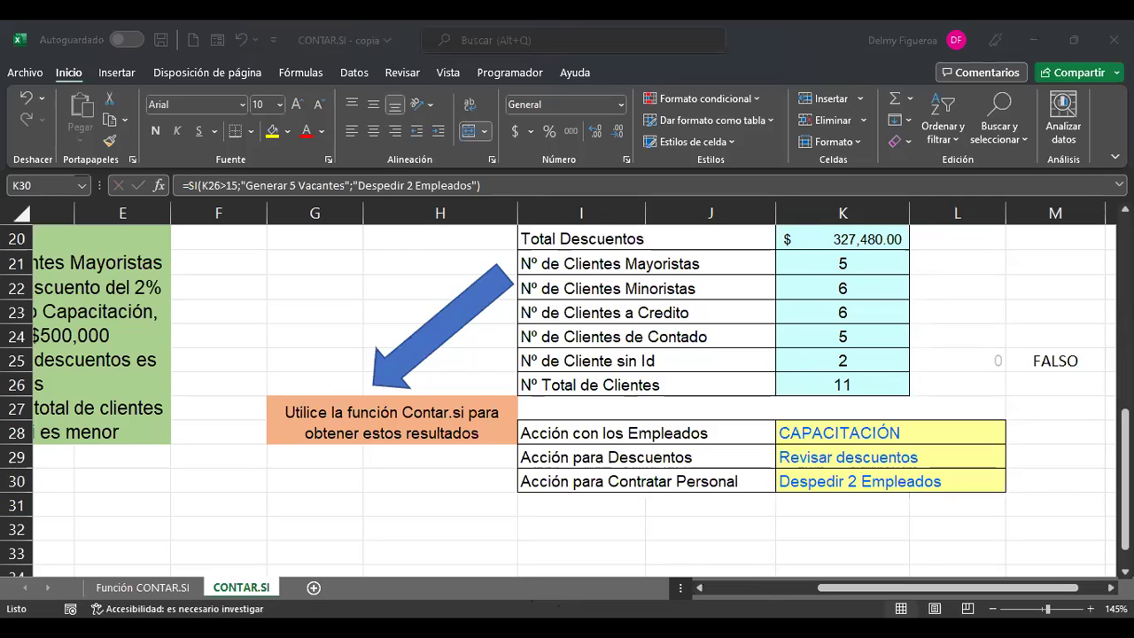
# - Copy the January visits sheet from the other workbook and paste it over a whole new worksheet in this file
pyautogui.hotkey('ctrl', 'c')
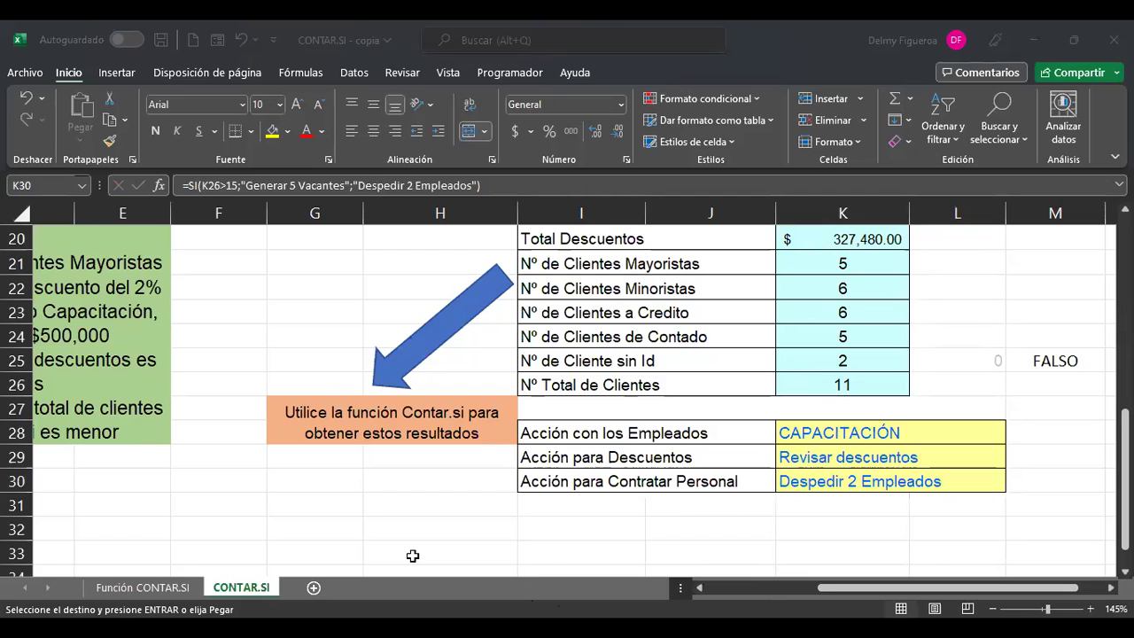
pyautogui.click(312, 588)
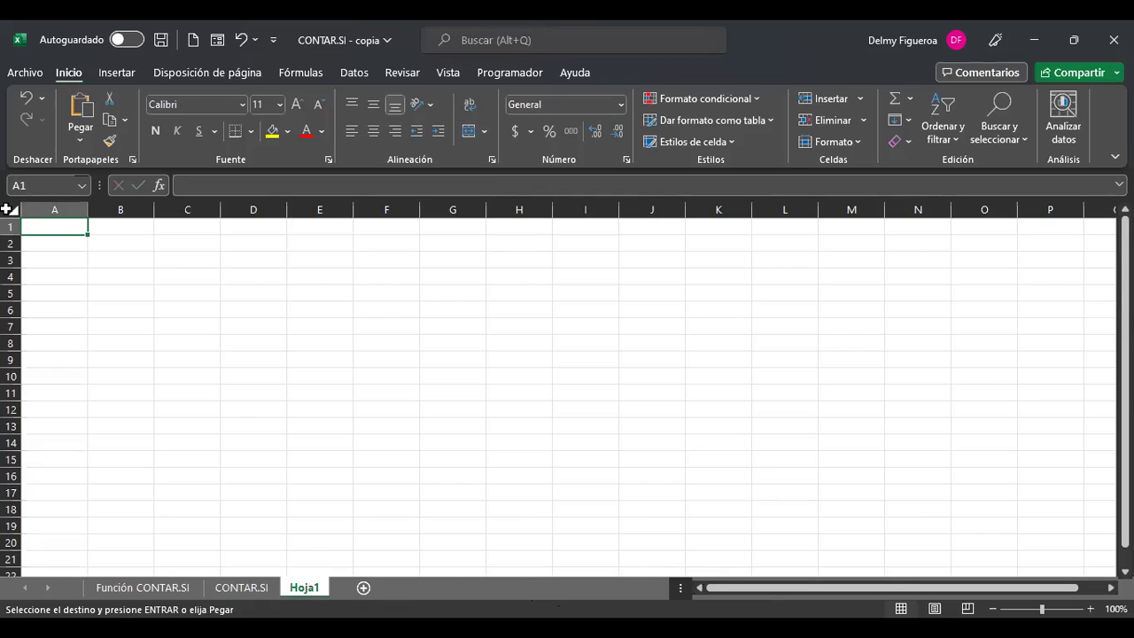
pyautogui.click(9, 207)
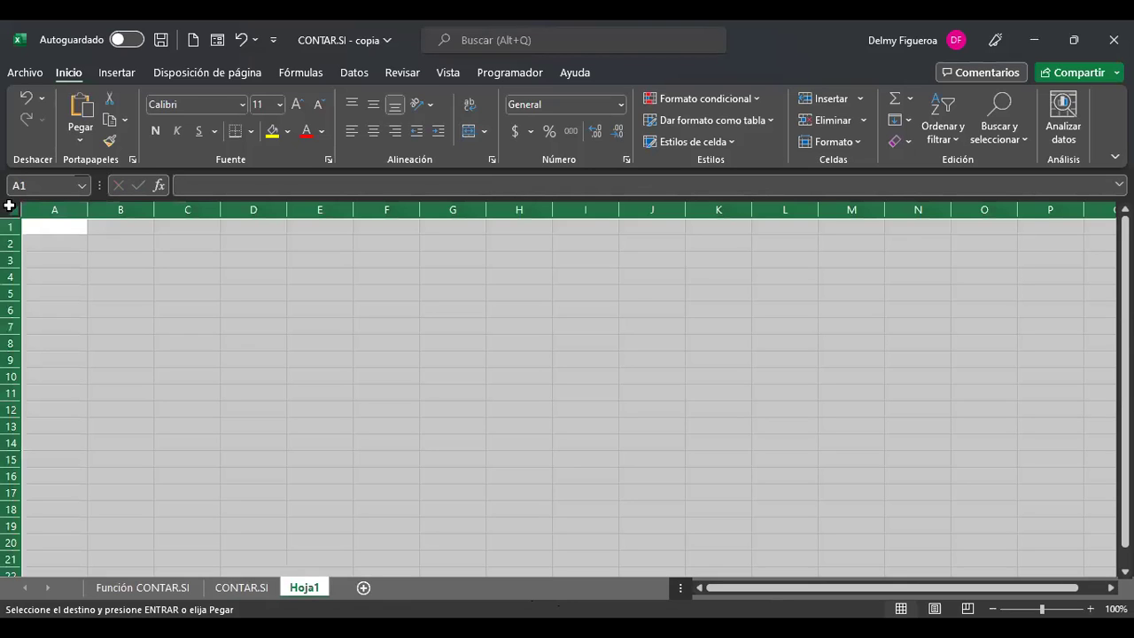
pyautogui.hotkey('ctrl', 'v')
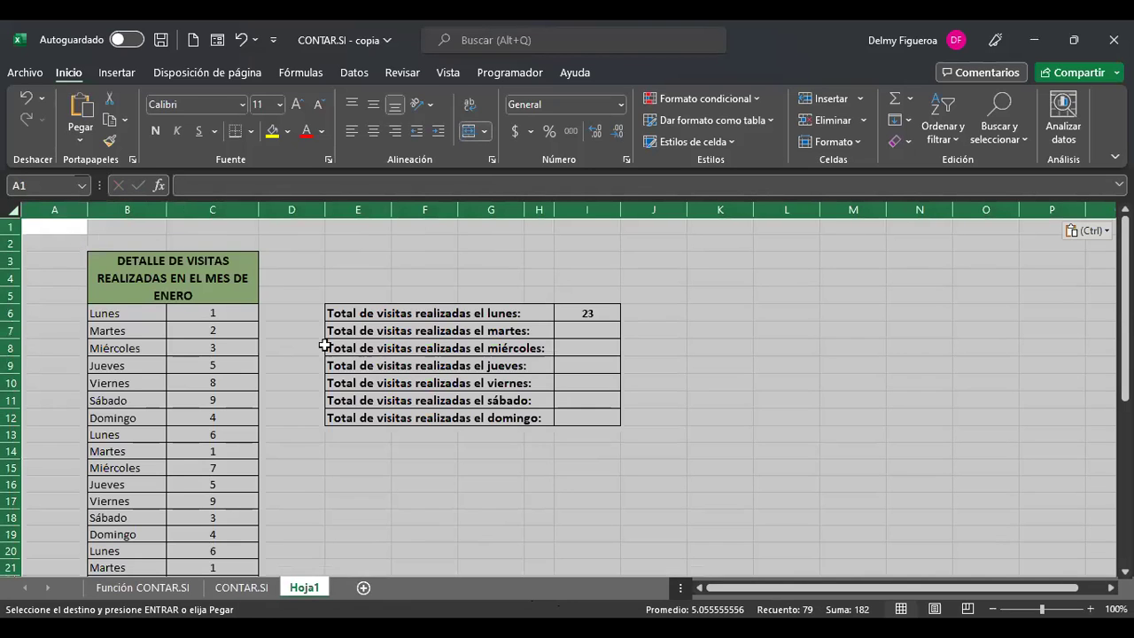
pyautogui.click(524, 476)
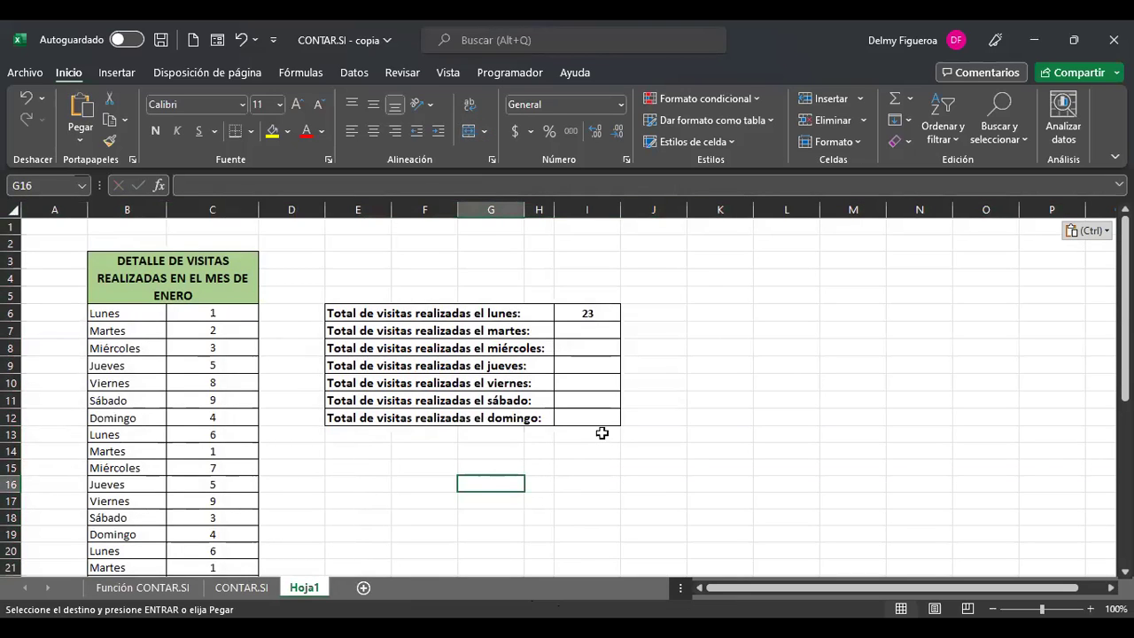
# - Review the SUMAR.SI formula for Monday visits in I6 and its range, criterion and sum range, closing the cell without changes
pyautogui.click(592, 313)
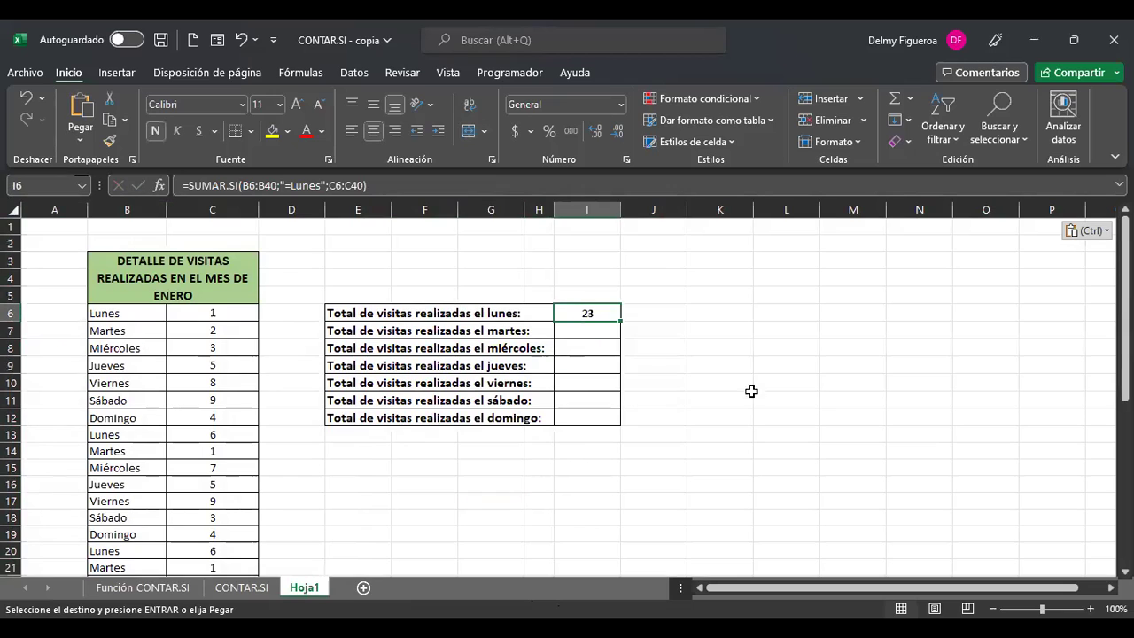
pyautogui.scroll(1, 722, 396)
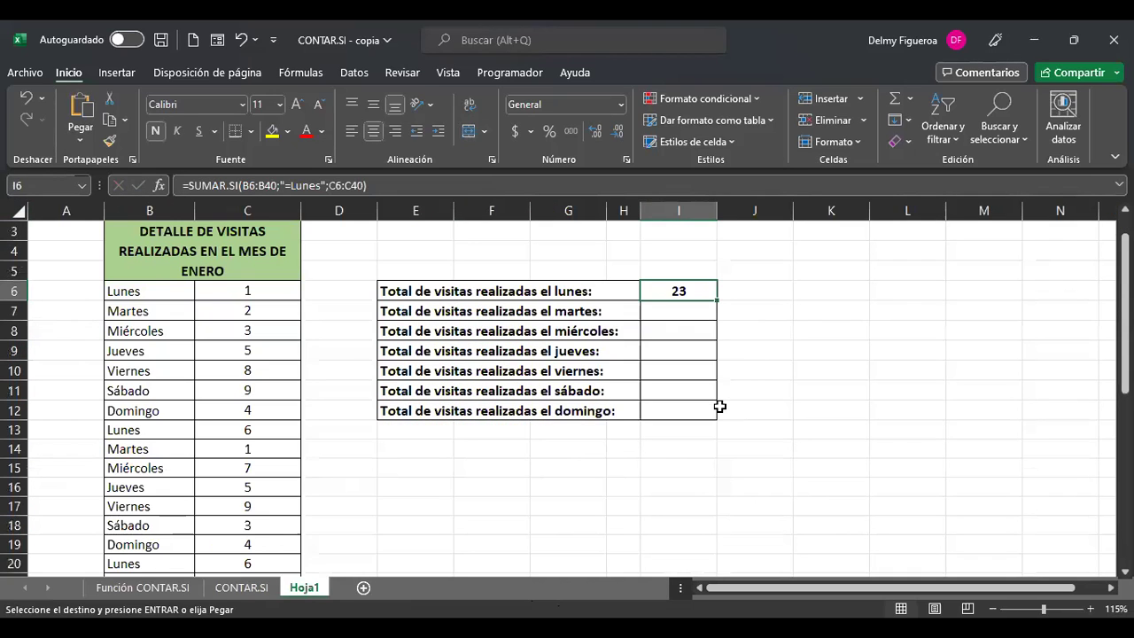
pyautogui.hotkey('ctrl', 'Home')
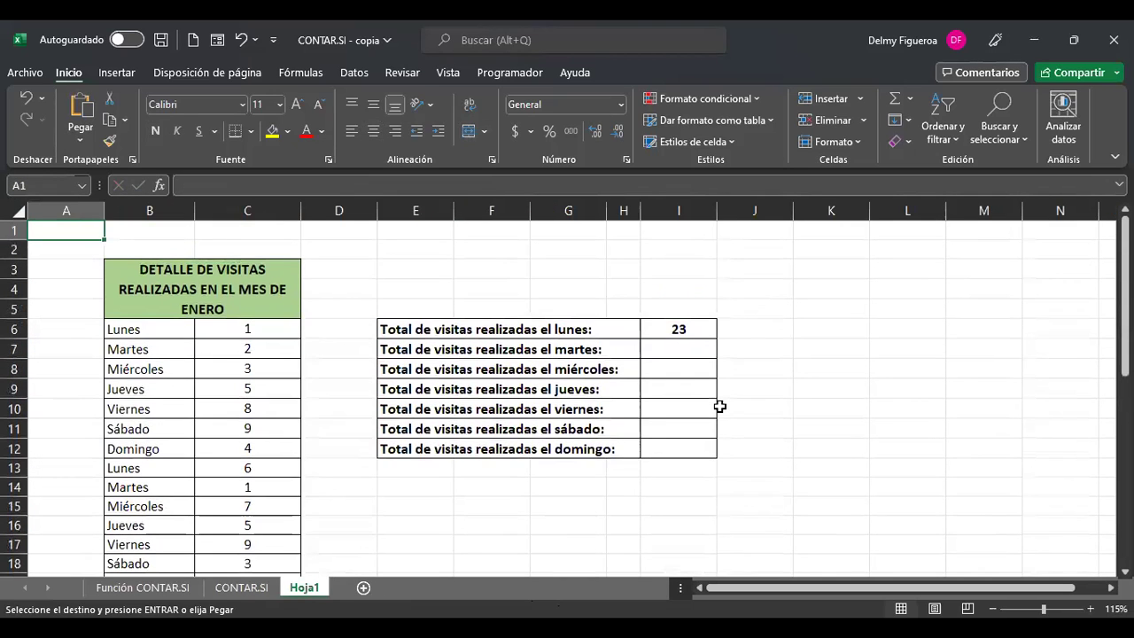
pyautogui.click(698, 328)
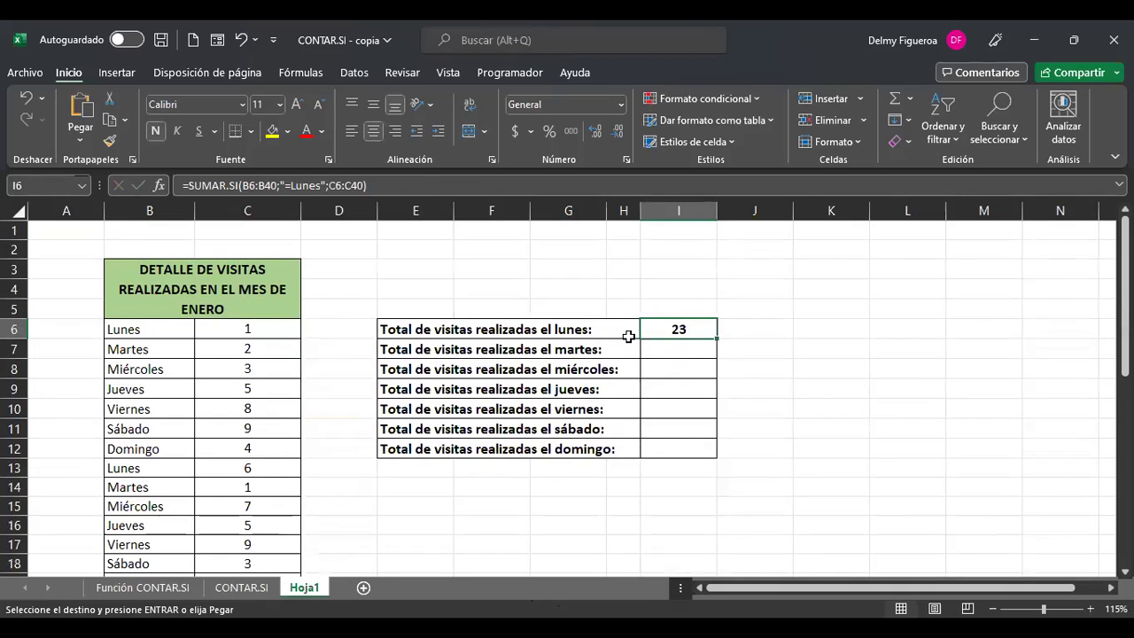
pyautogui.press('F2')
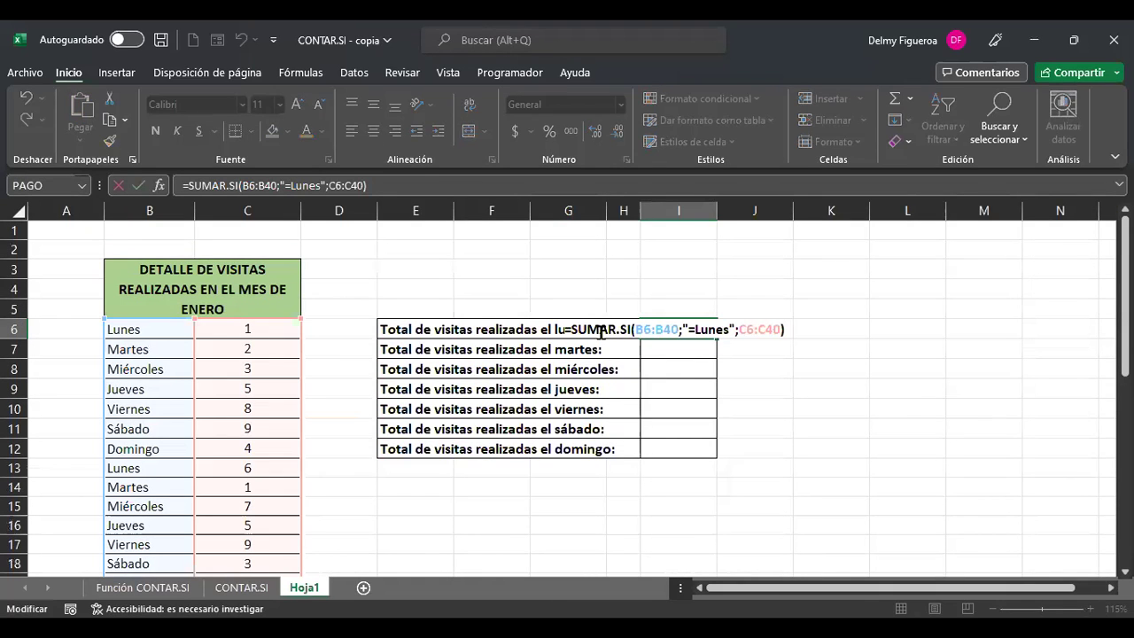
pyautogui.click(601, 332)
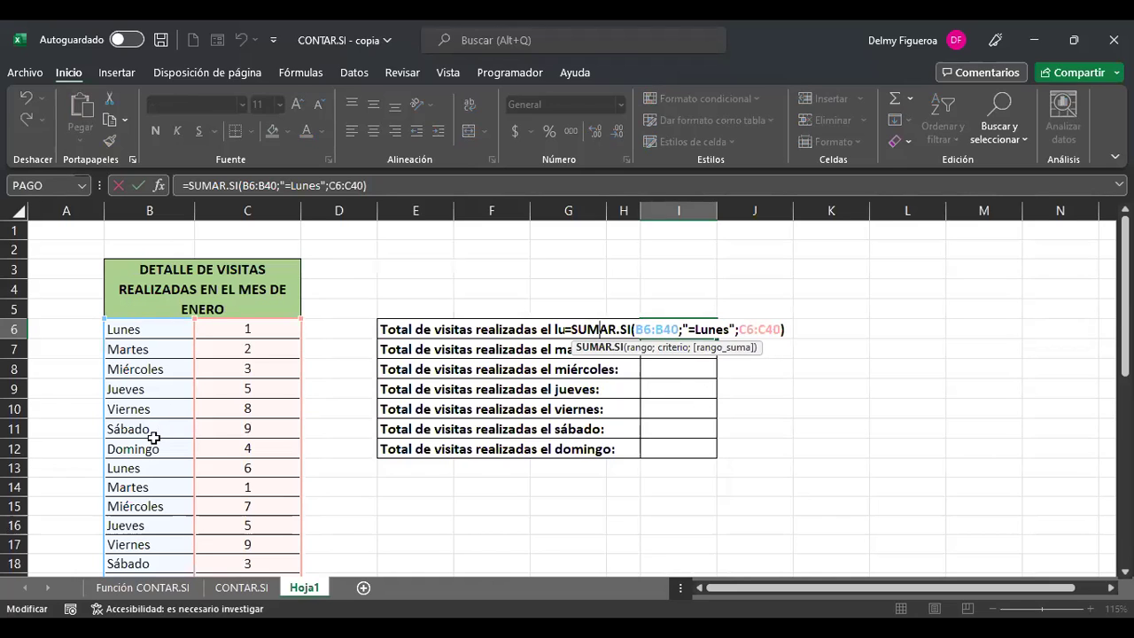
pyautogui.scroll(-9, 154, 437)
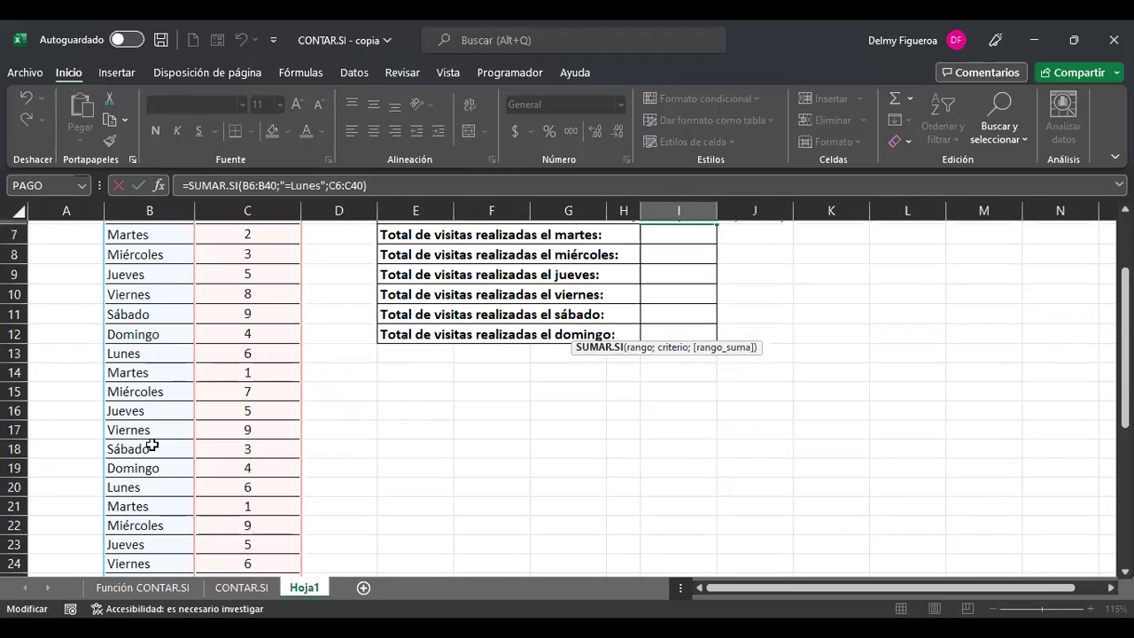
pyautogui.scroll(9, 152, 443)
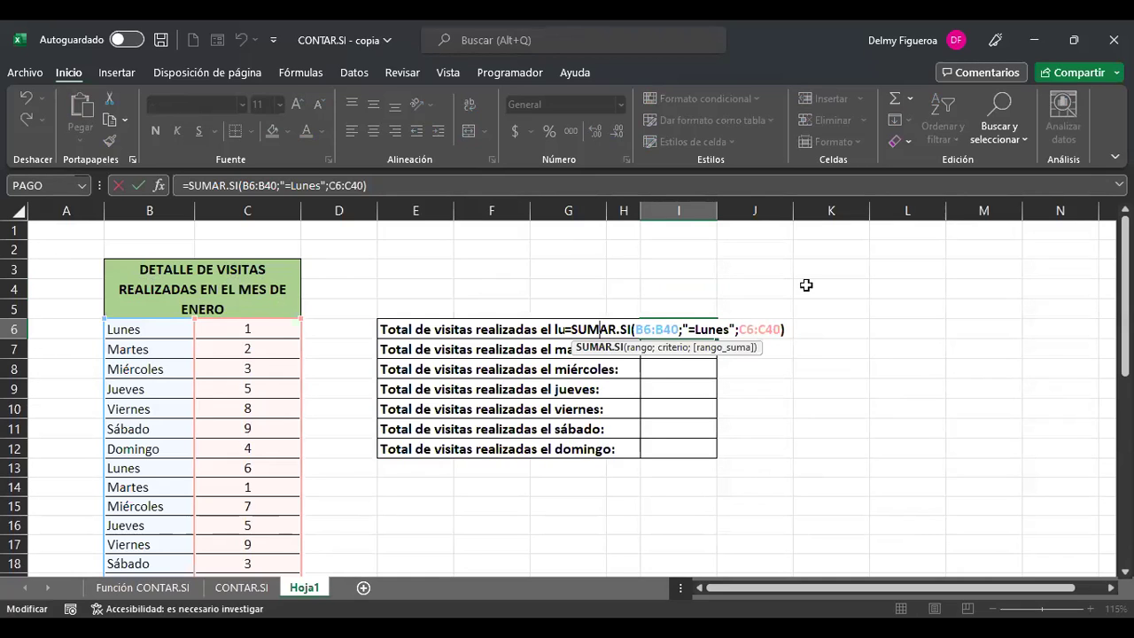
pyautogui.press('Return')
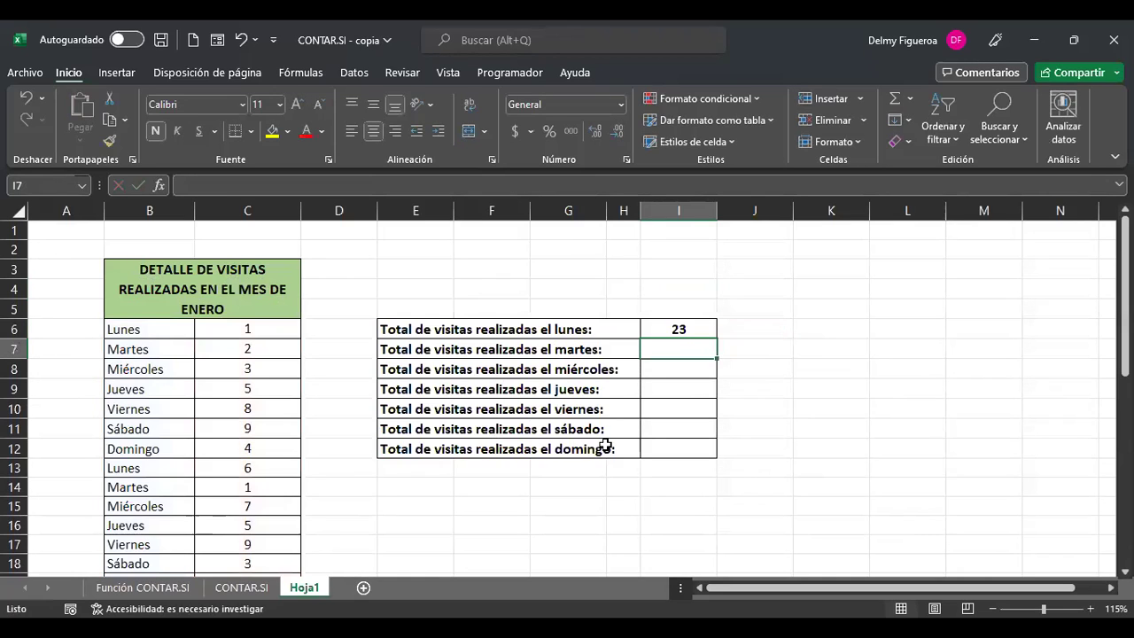
# - Start a SUMAR.SI formula in I7 for the Tuesday visits, with the weekday cells B6:B40 as its range
pyautogui.click(738, 329)
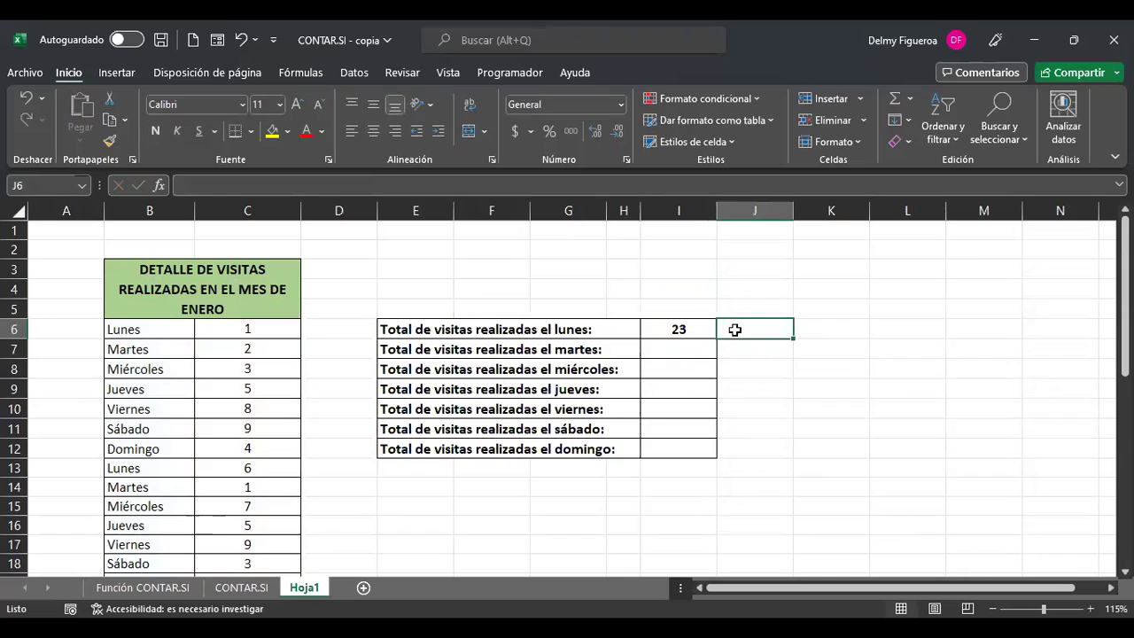
pyautogui.click(679, 351)
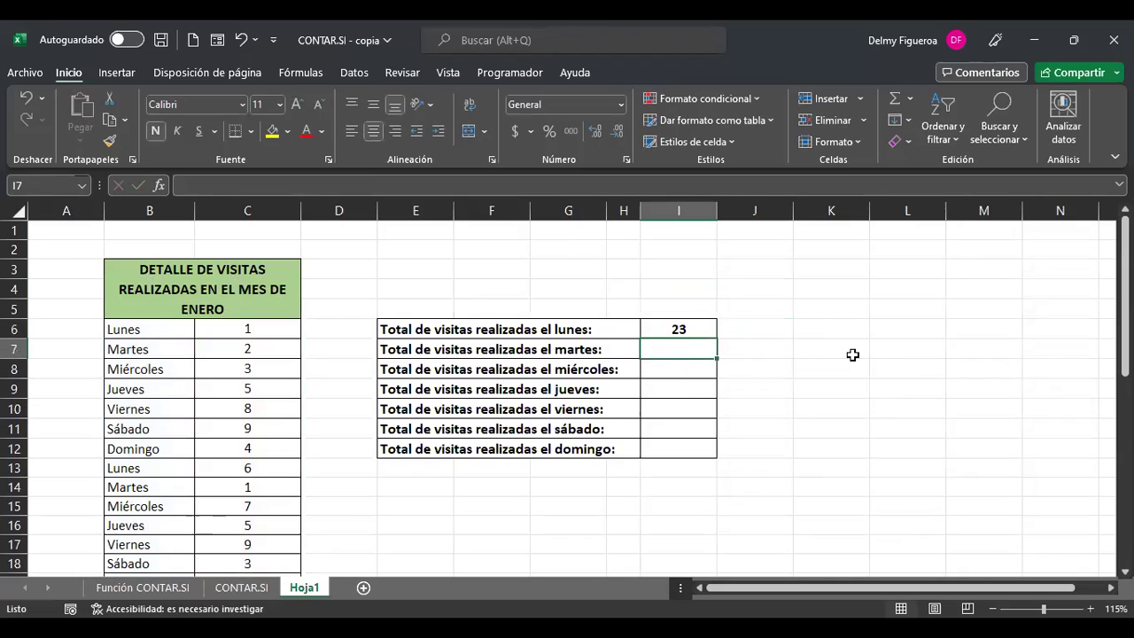
pyautogui.write('+')
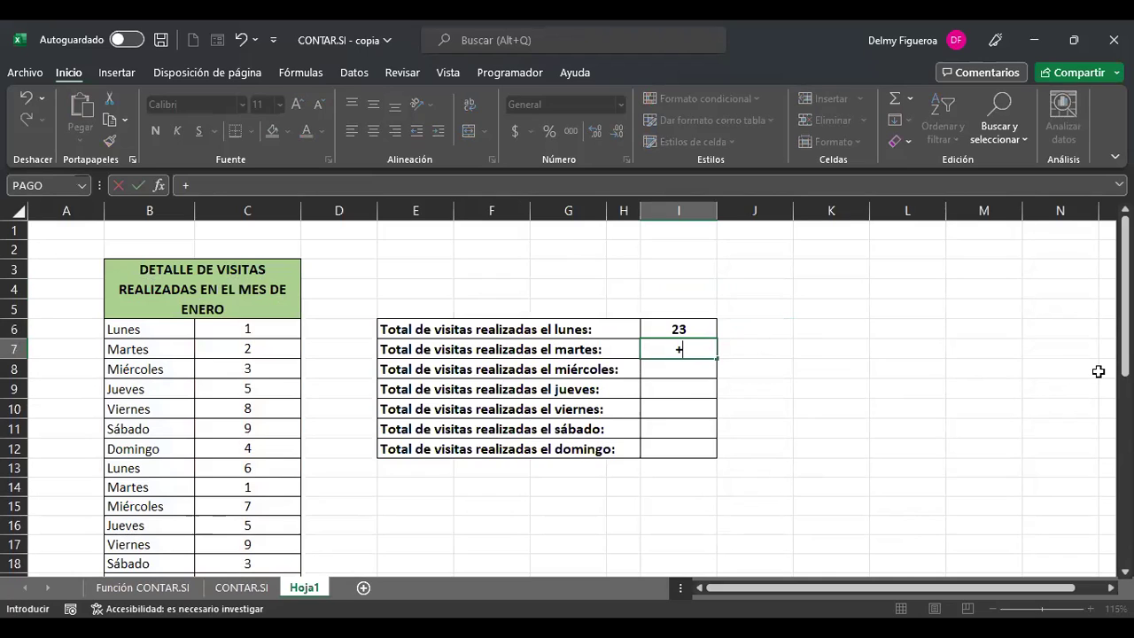
pyautogui.write('sumar')
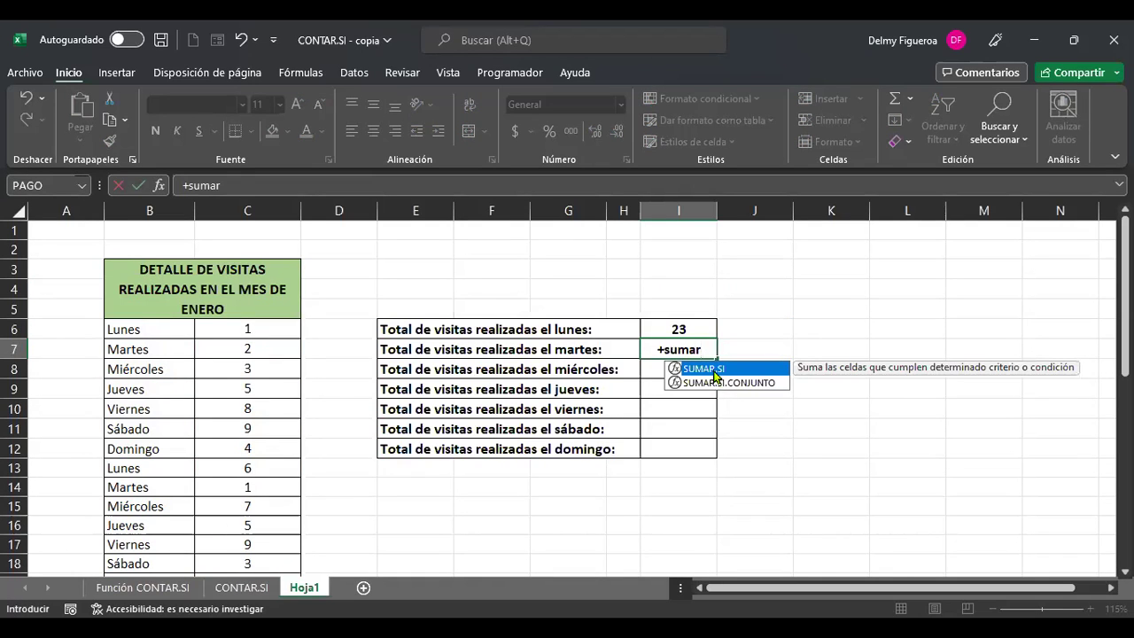
pyautogui.press('Tab')
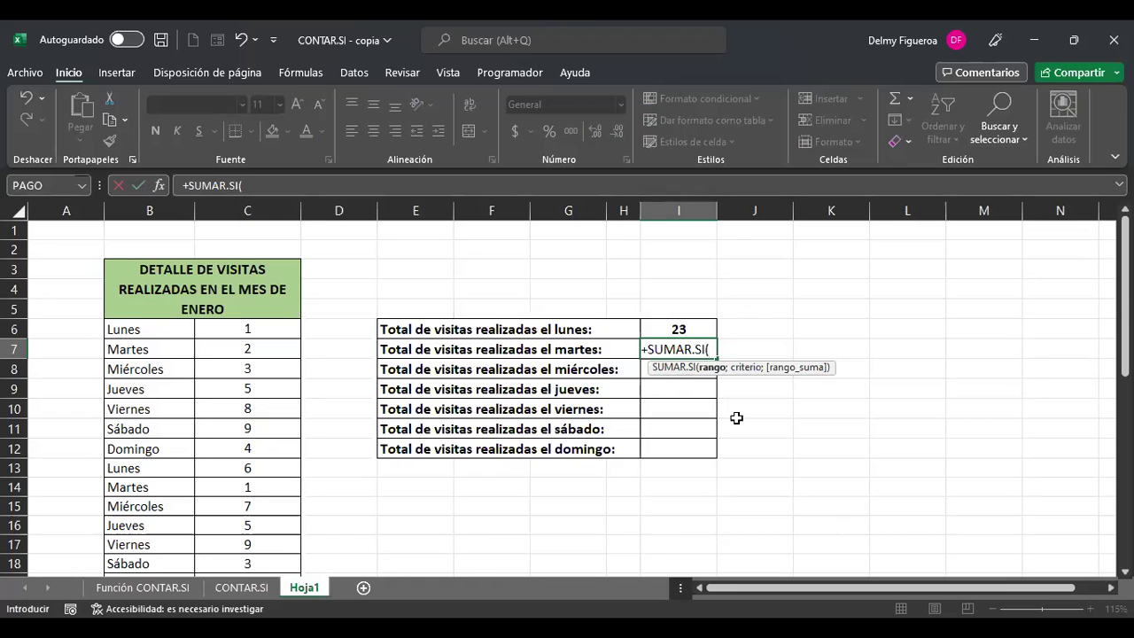
pyautogui.click(151, 329)
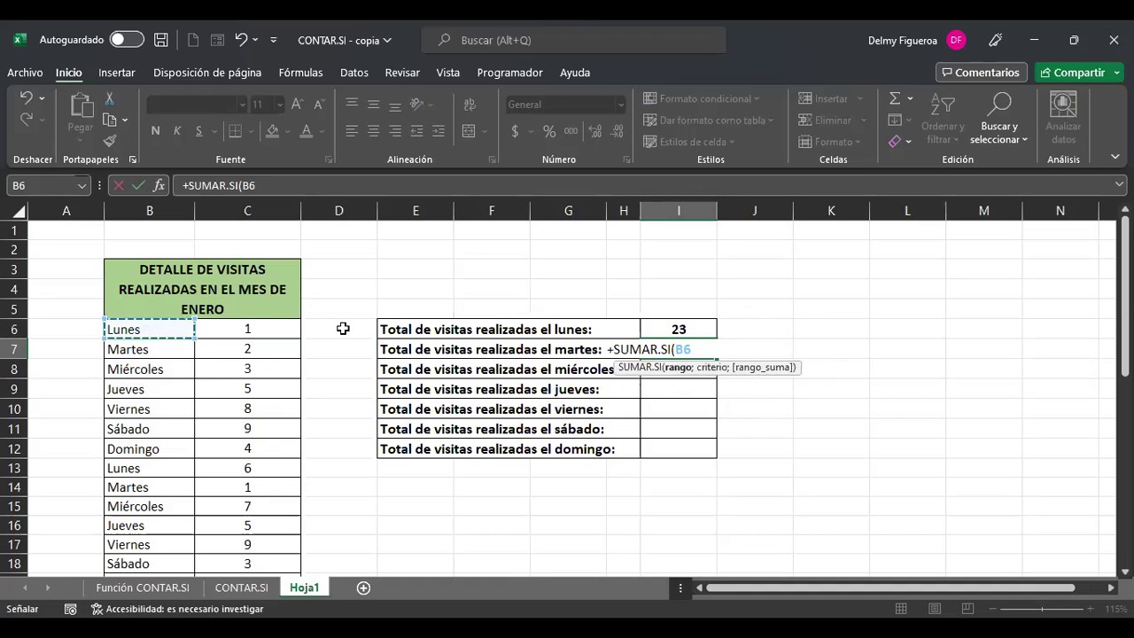
pyautogui.hotkey('ctrl', 'shift', 'Down')
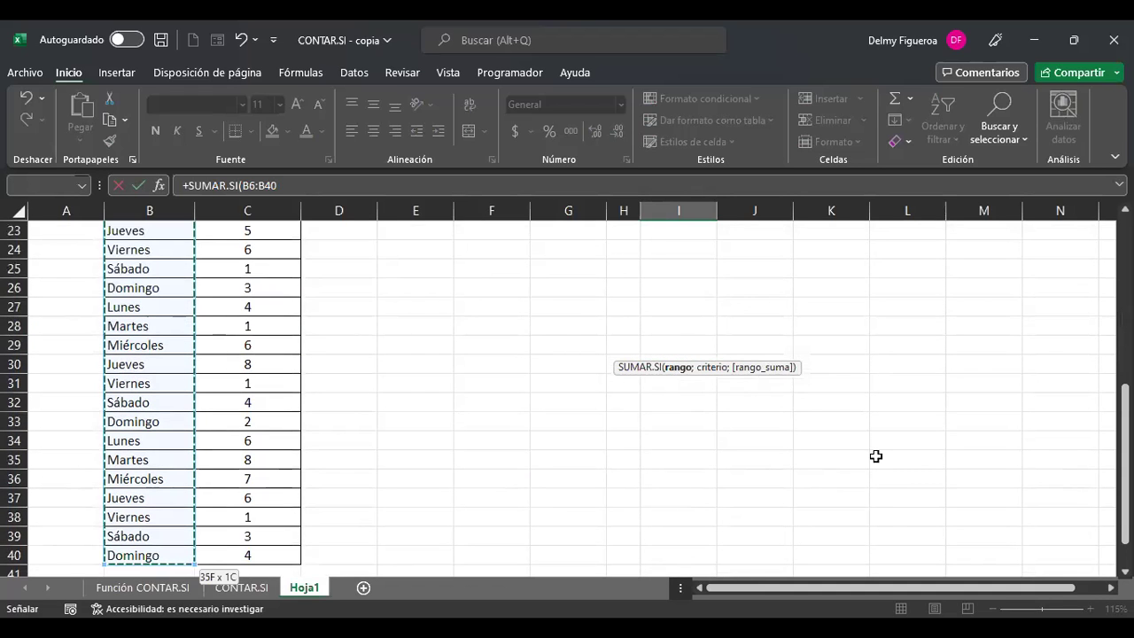
pyautogui.scroll(7, 875, 456)
pyautogui.write(';')
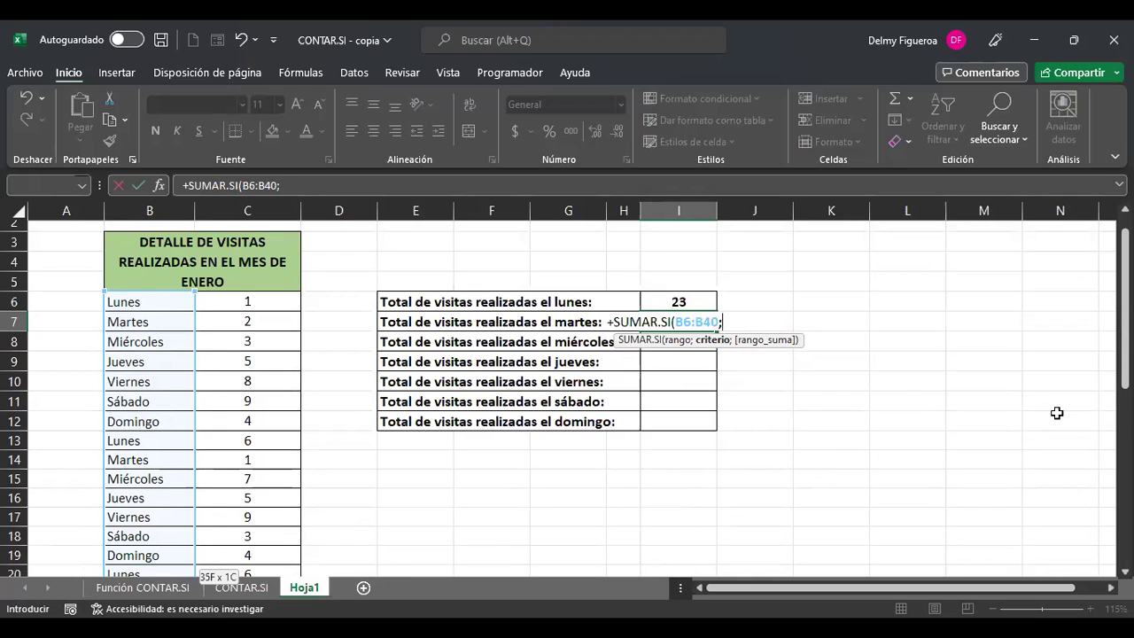
# - Complete the I7 formula with the criterion "=Martes" and the visit counts C6:C40 as the sum range
pyautogui.write('"=Martes')
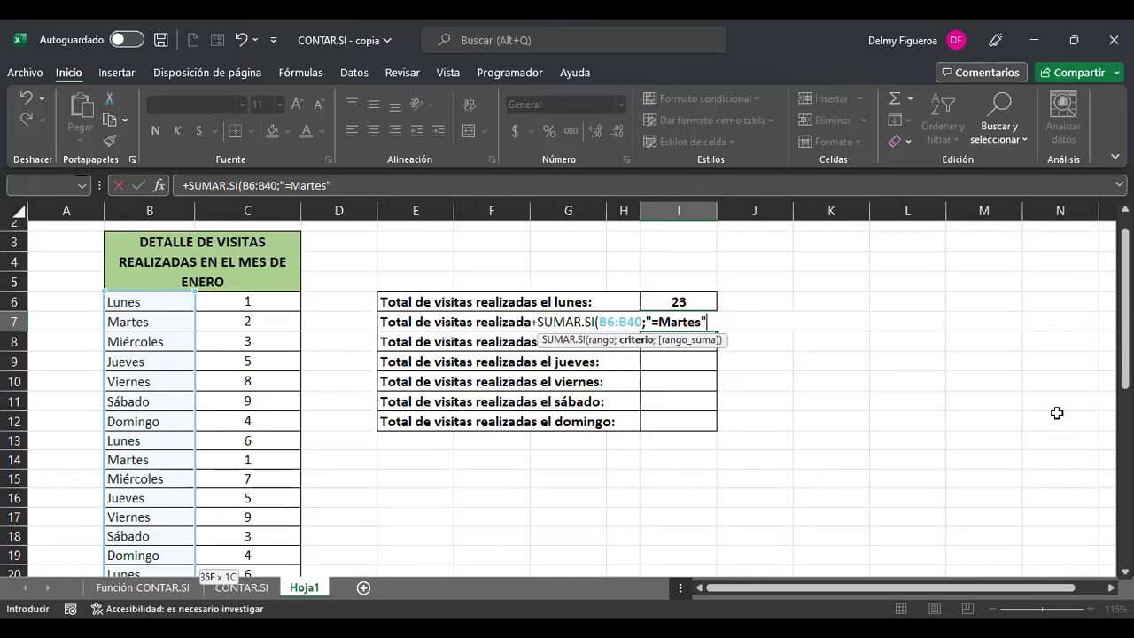
pyautogui.write('";')
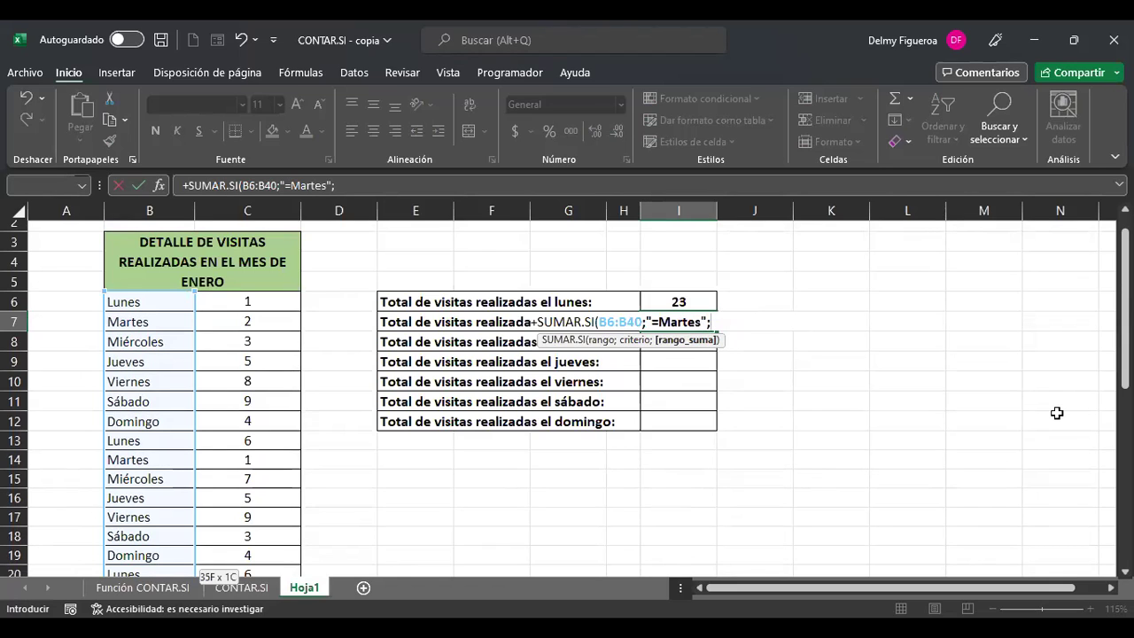
pyautogui.click(256, 301)
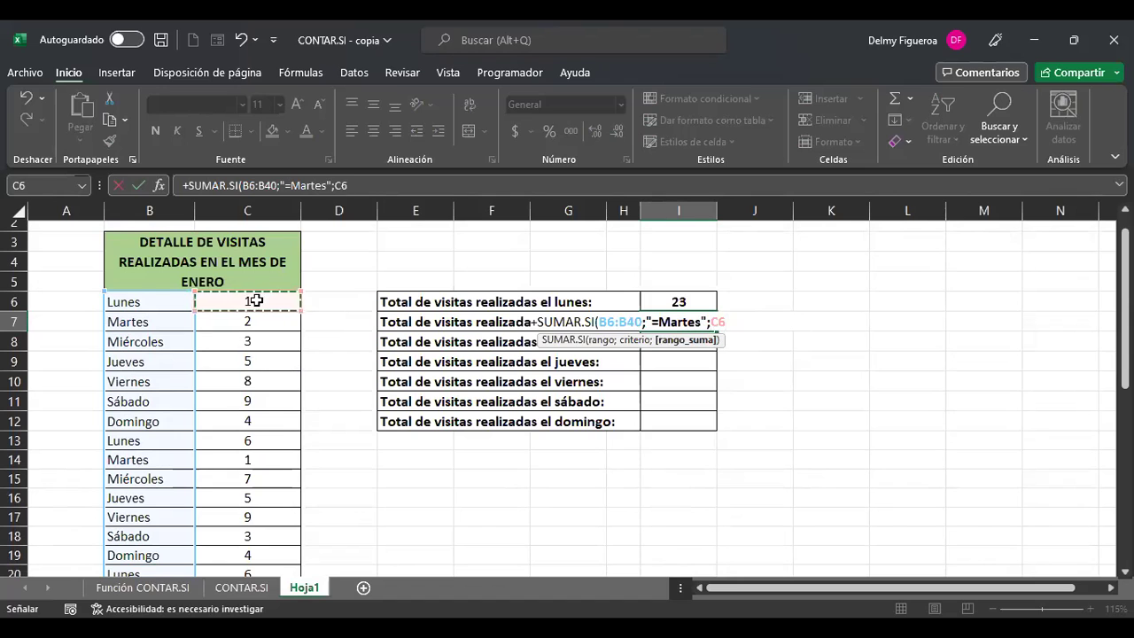
pyautogui.hotkey('ctrl', 'shift', 'Down')
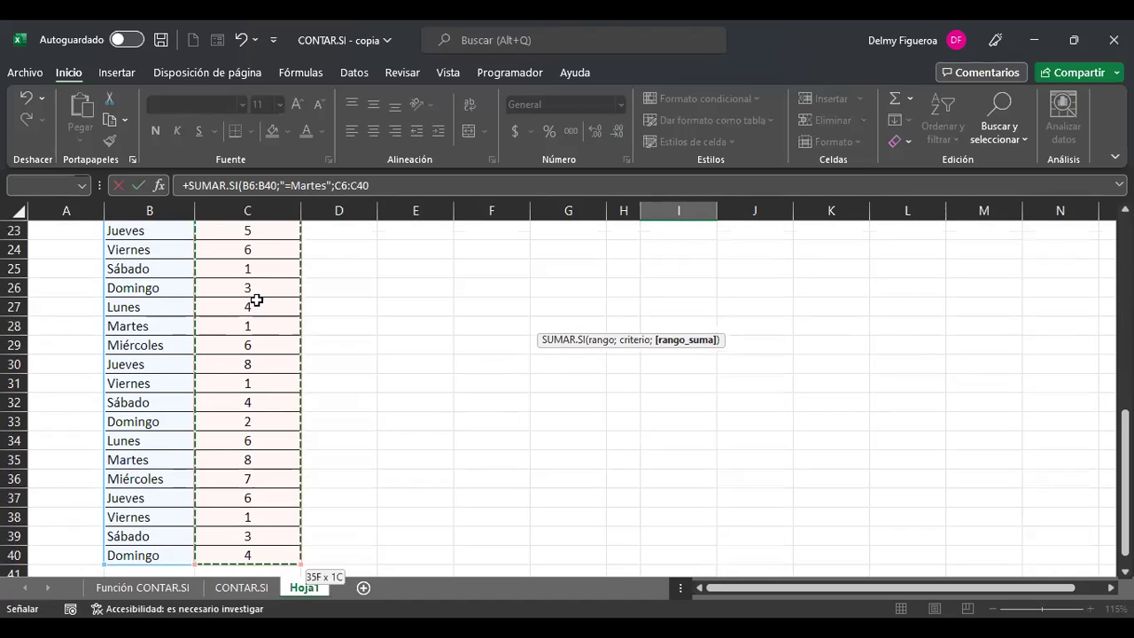
pyautogui.scroll(5, 593, 304)
pyautogui.scroll(3, 593, 304)
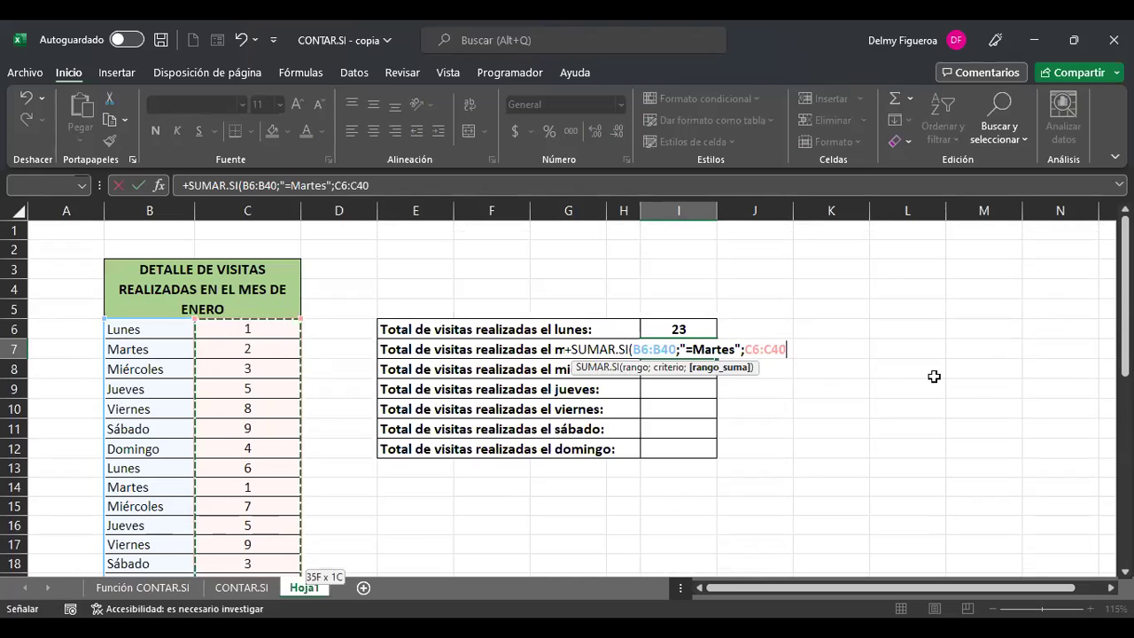
pyautogui.press('Return')
pyautogui.press('Up')
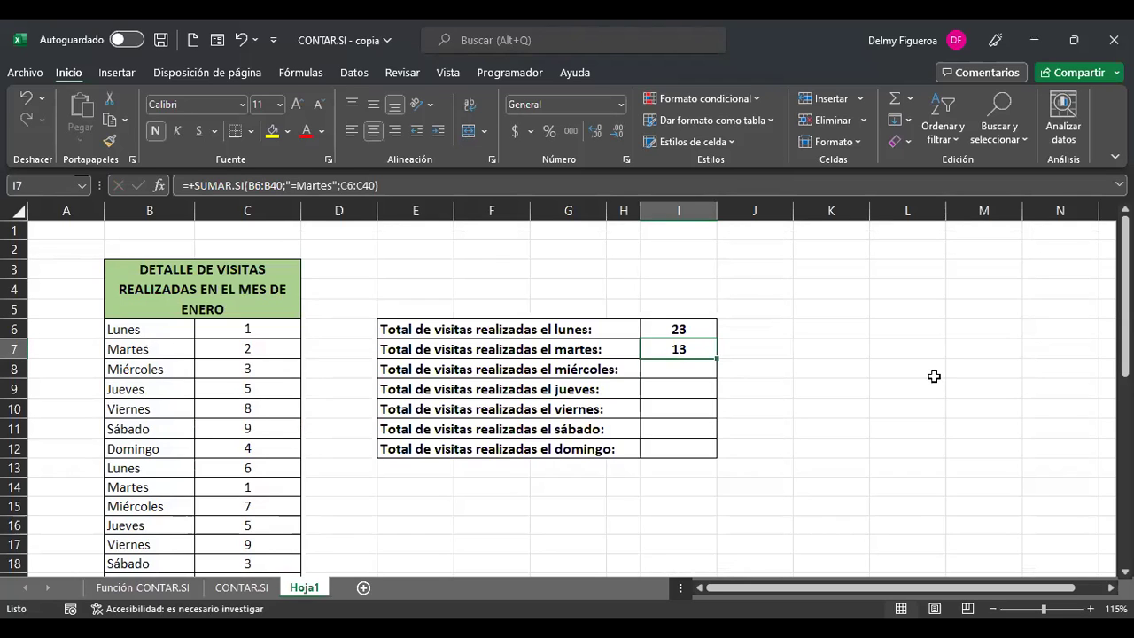
# - Start a SUMAR.SI formula in I8 for the Wednesday visits, with B6:B40 as its range
pyautogui.press('Down')
pyautogui.write('+')
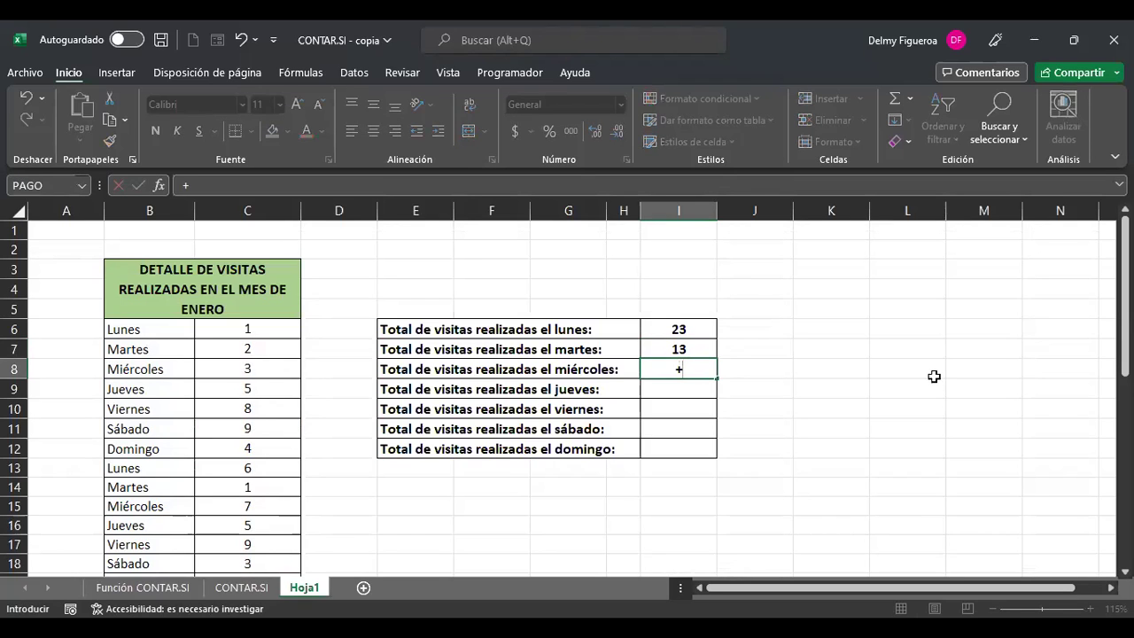
pyautogui.write('sumar')
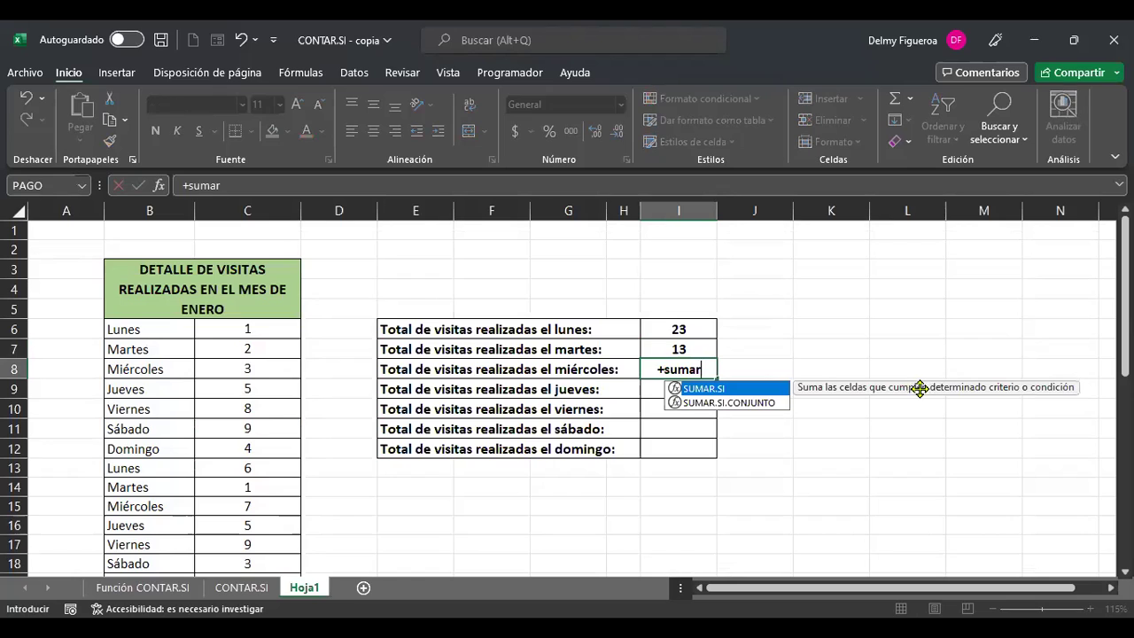
pyautogui.doubleClick(734, 387)
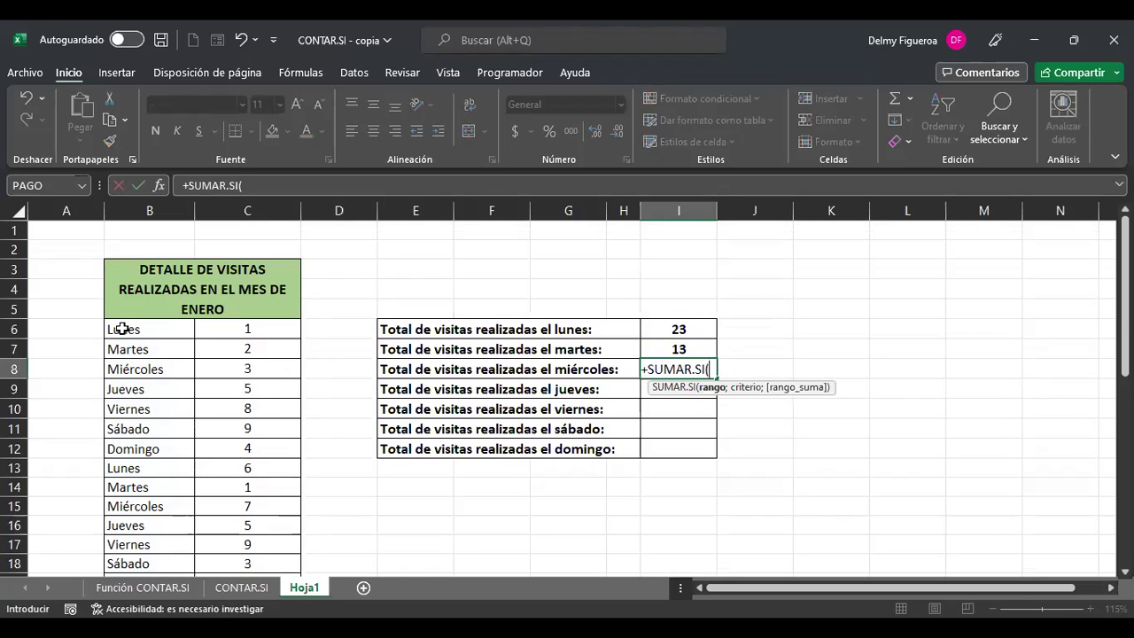
pyautogui.click(130, 330)
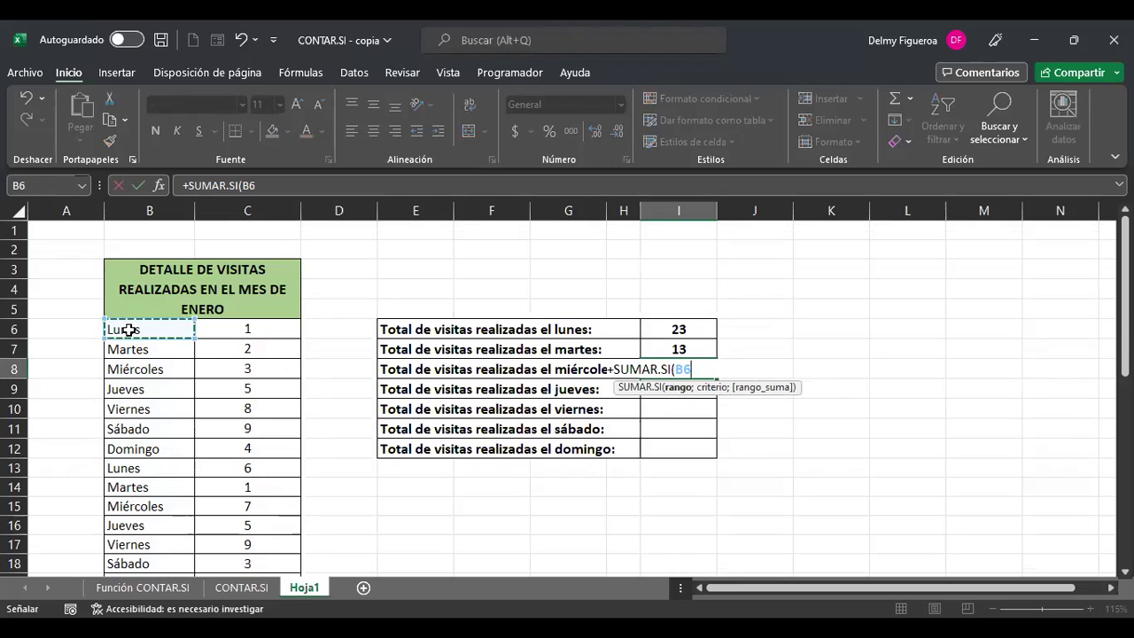
pyautogui.hotkey('ctrl', 'shift', 'Down')
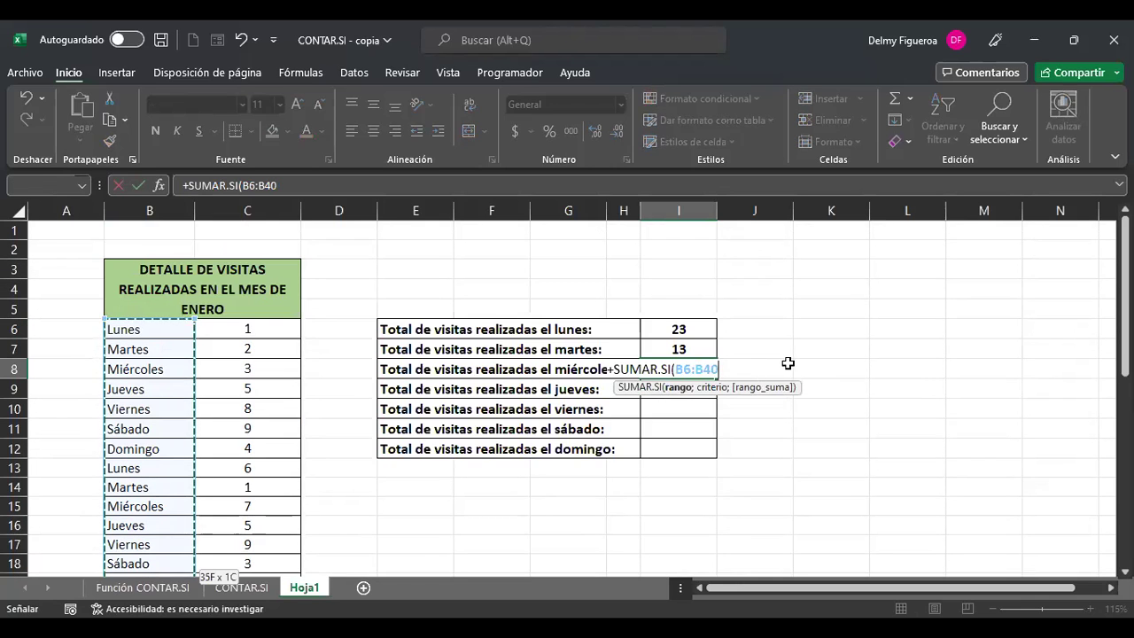
# - Complete the I8 formula with the criterion "=miércoles" and C6:C40 as the sum range
pyautogui.write(';"=mi')
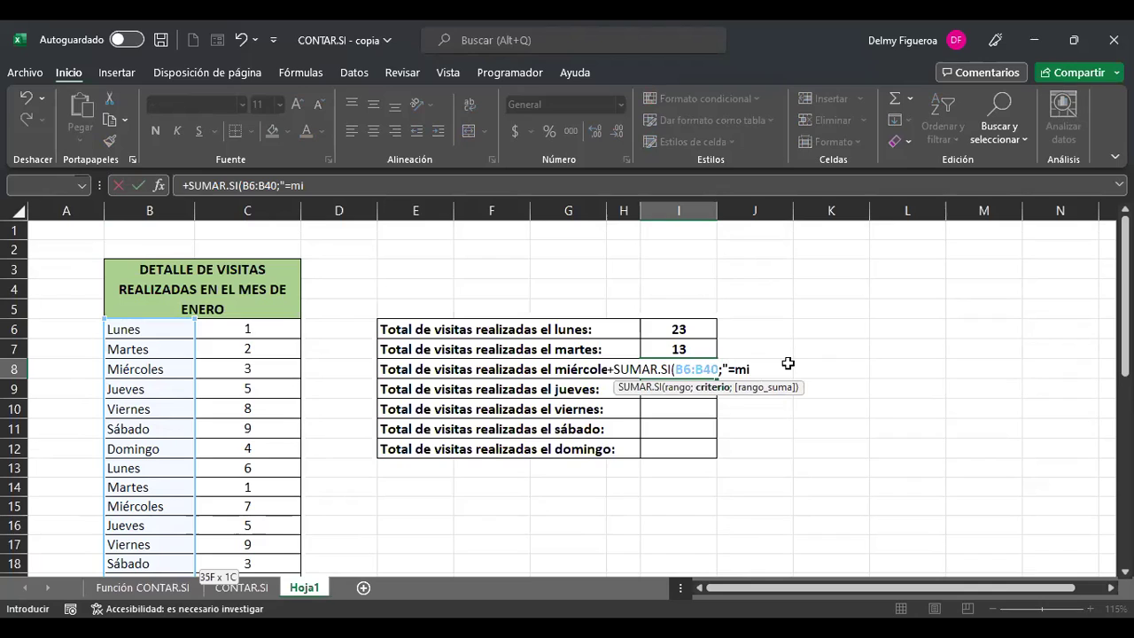
pyautogui.write('ércoles')
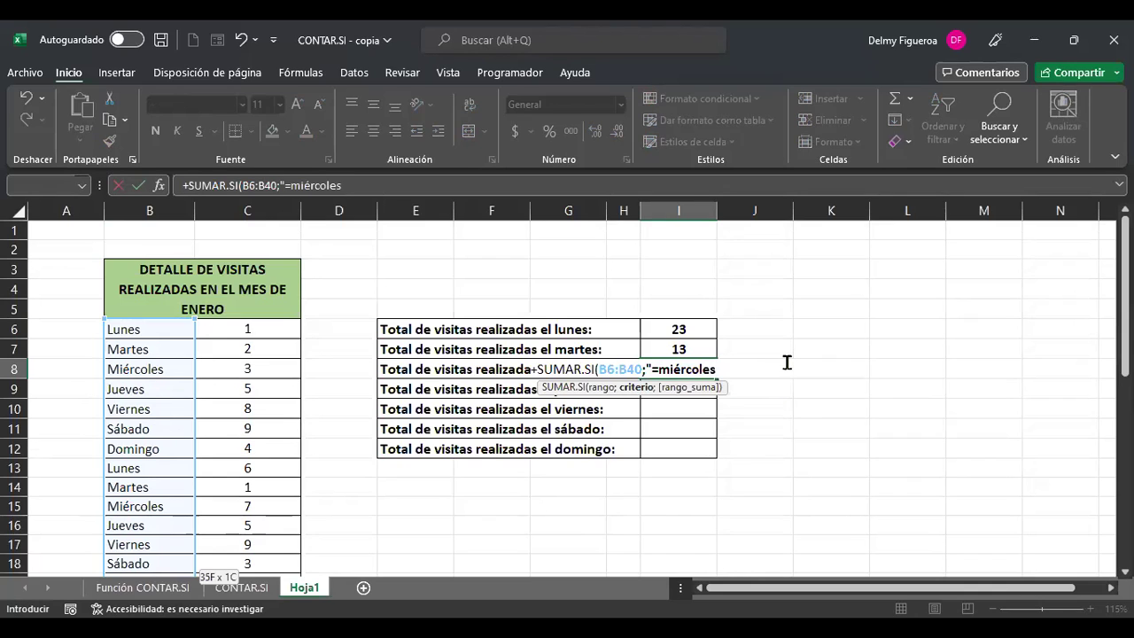
pyautogui.write('";')
pyautogui.click(253, 330)
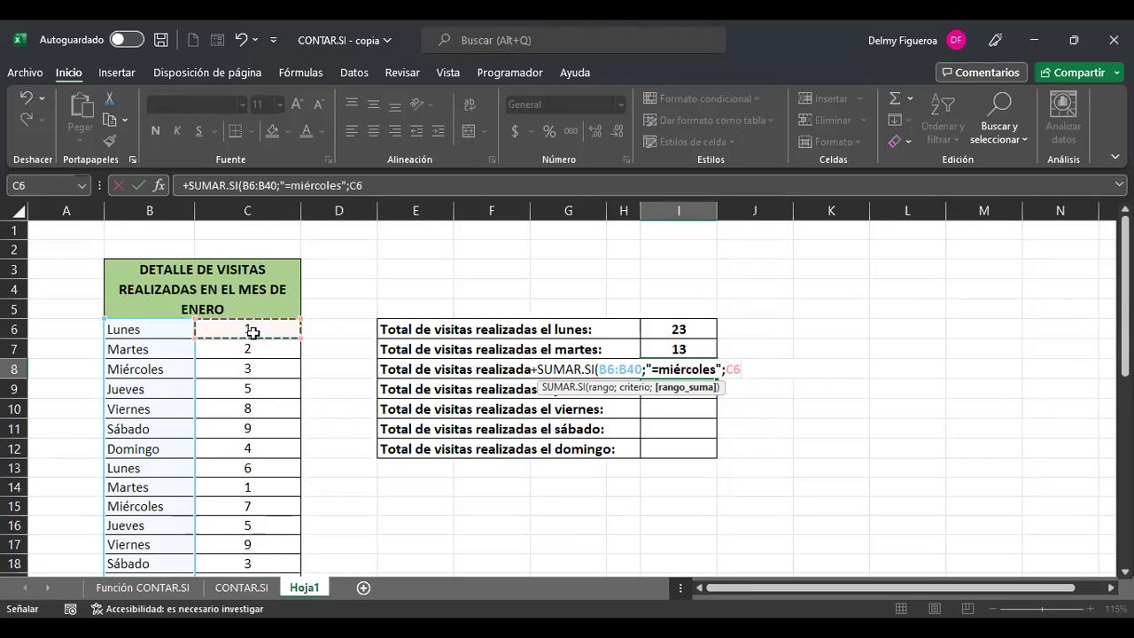
pyautogui.hotkey('ctrl', 'shift', 'Down')
pyautogui.press('Return')
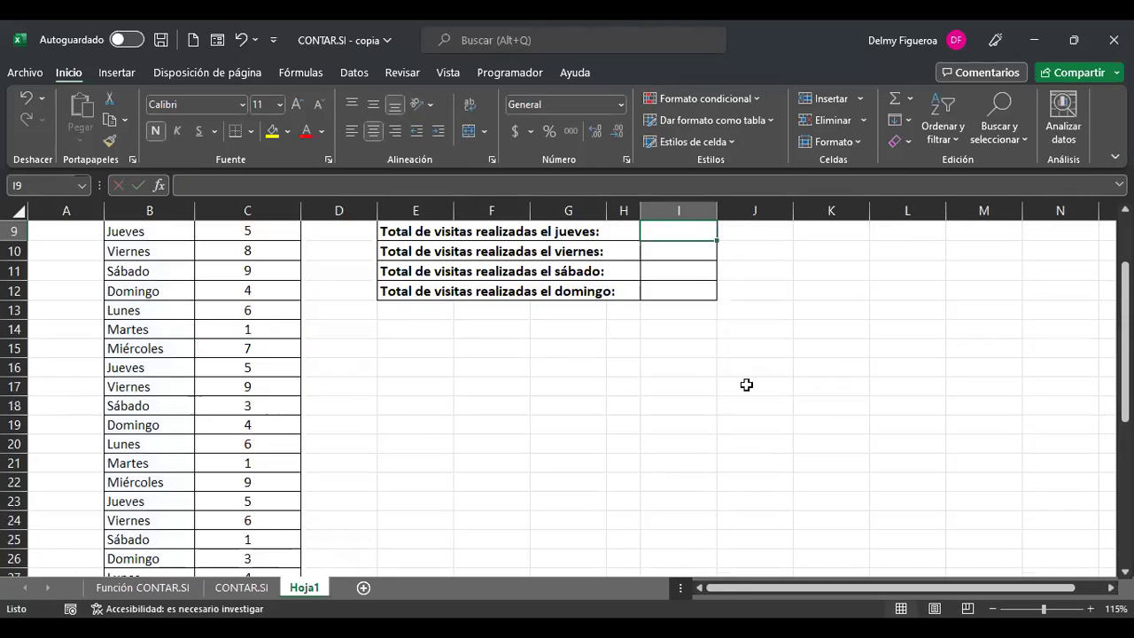
pyautogui.scroll(3, 747, 384)
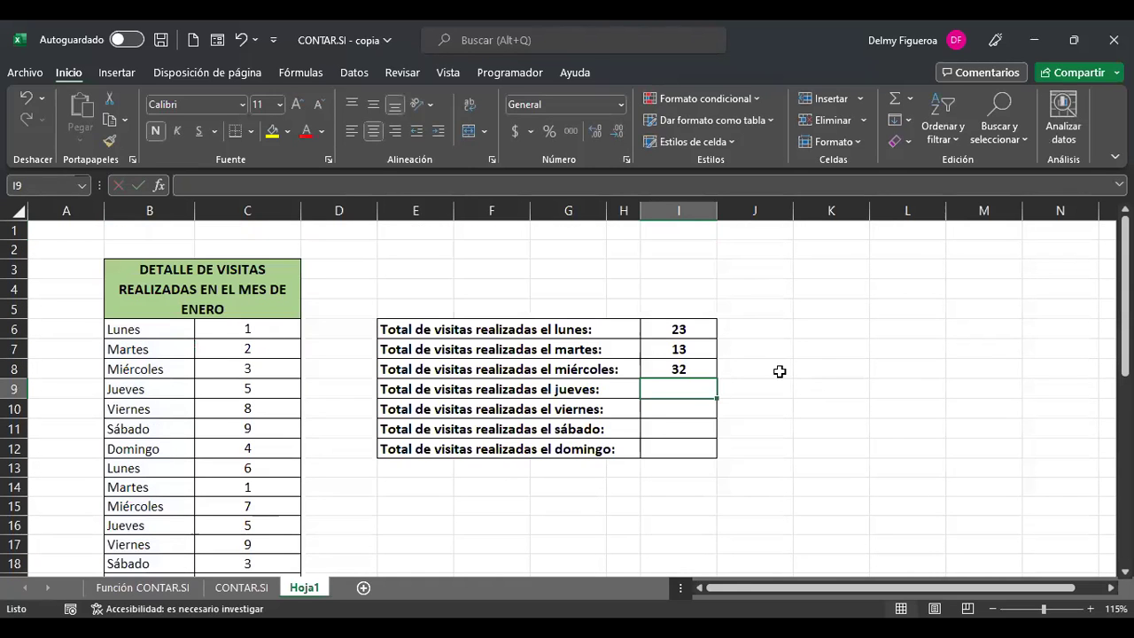
# - Copy the full text of the Wednesday formula in I8 and paste it into I9 for the Thursday total
pyautogui.click(707, 369)
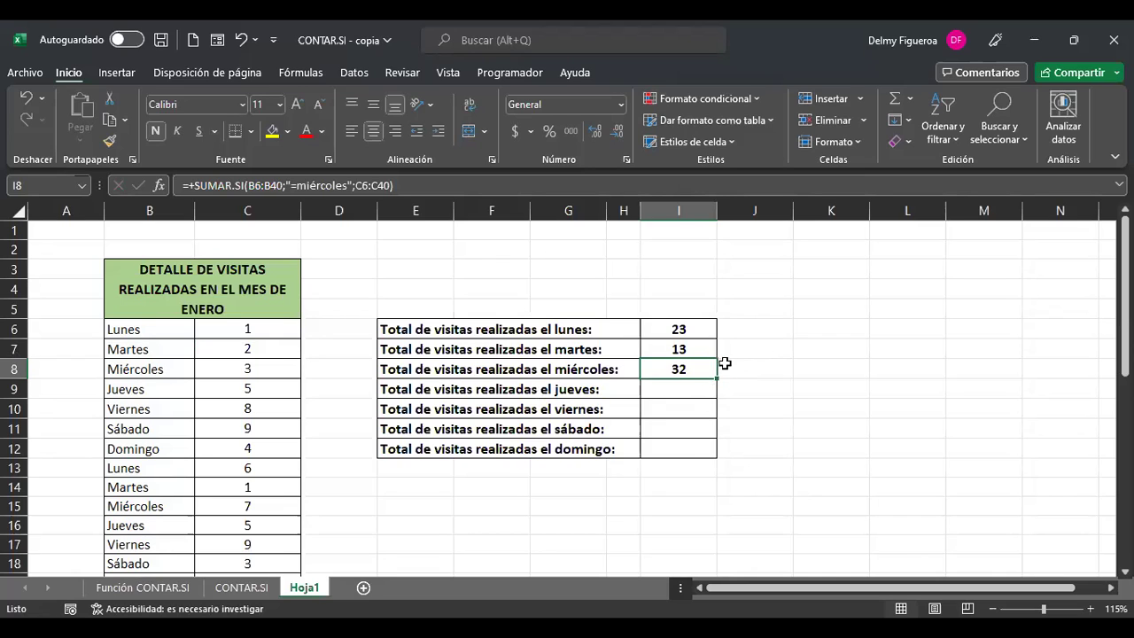
pyautogui.moveTo(409, 186); pyautogui.dragTo(199, 185)
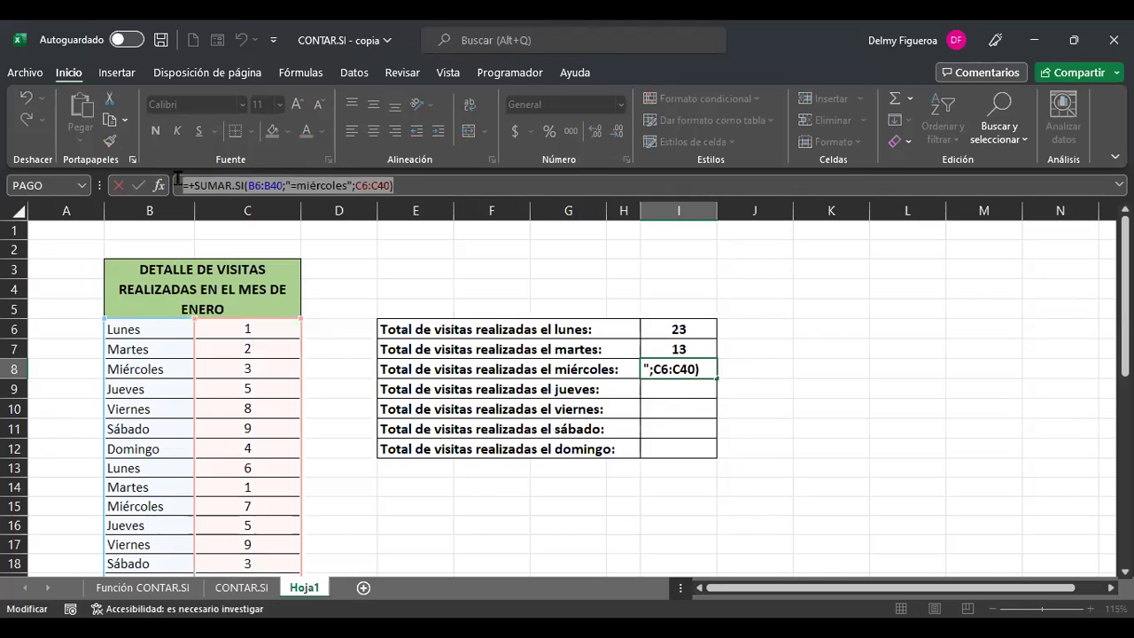
pyautogui.rightClick(354, 189)
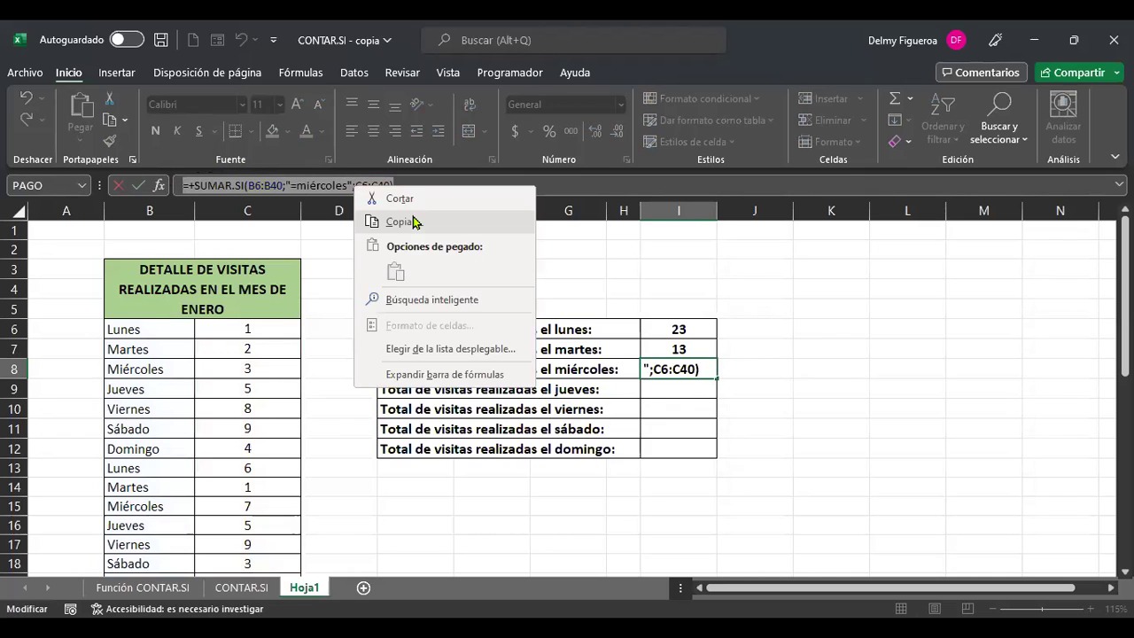
pyautogui.click(412, 222)
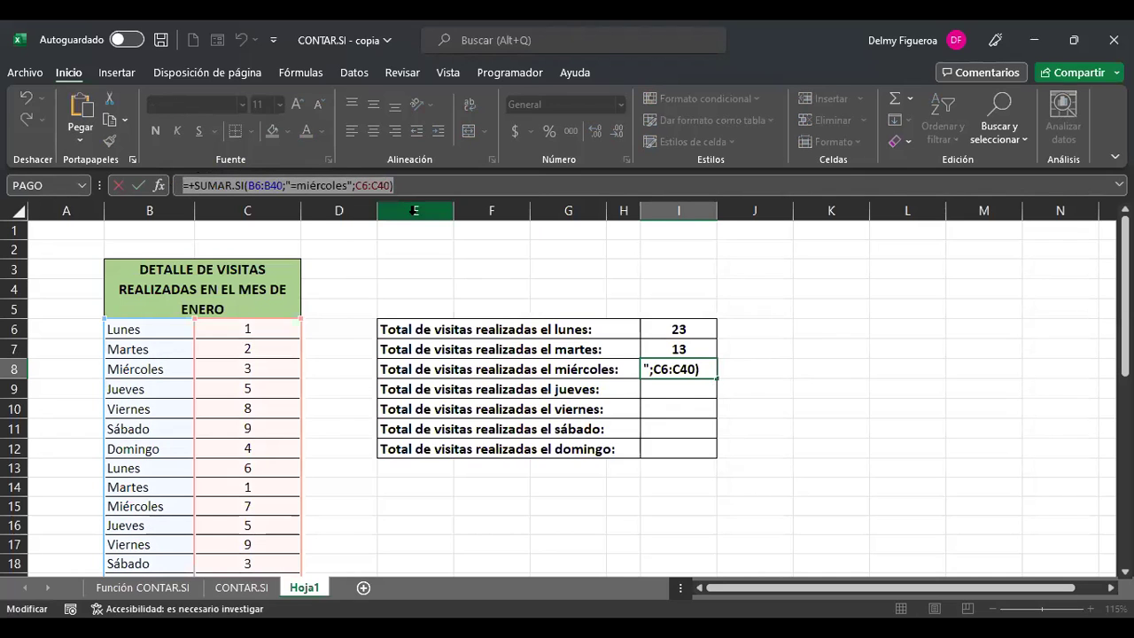
pyautogui.press('Return')
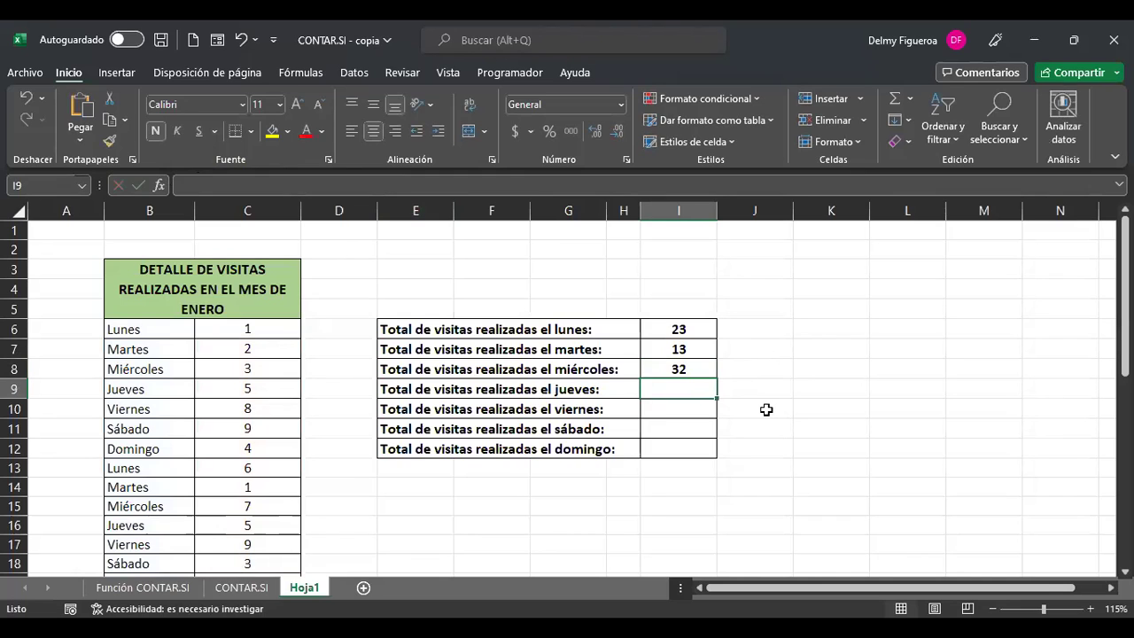
pyautogui.hotkey('ctrl', 'v')
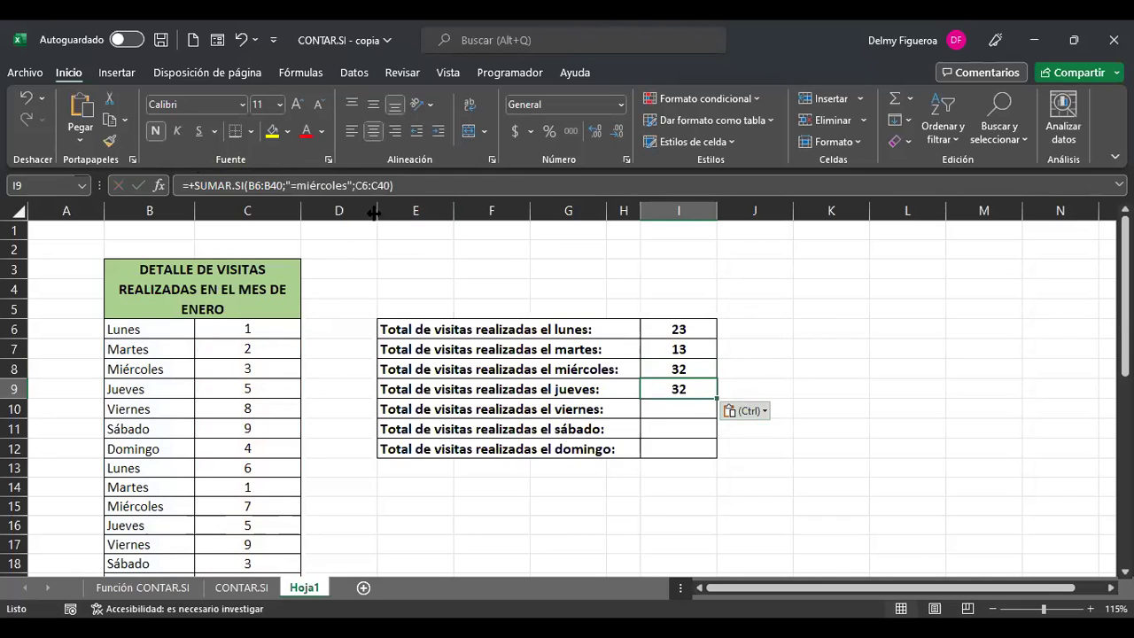
# - Change the criterion of the pasted formula in I9 to "=jueves"
pyautogui.click(350, 186)
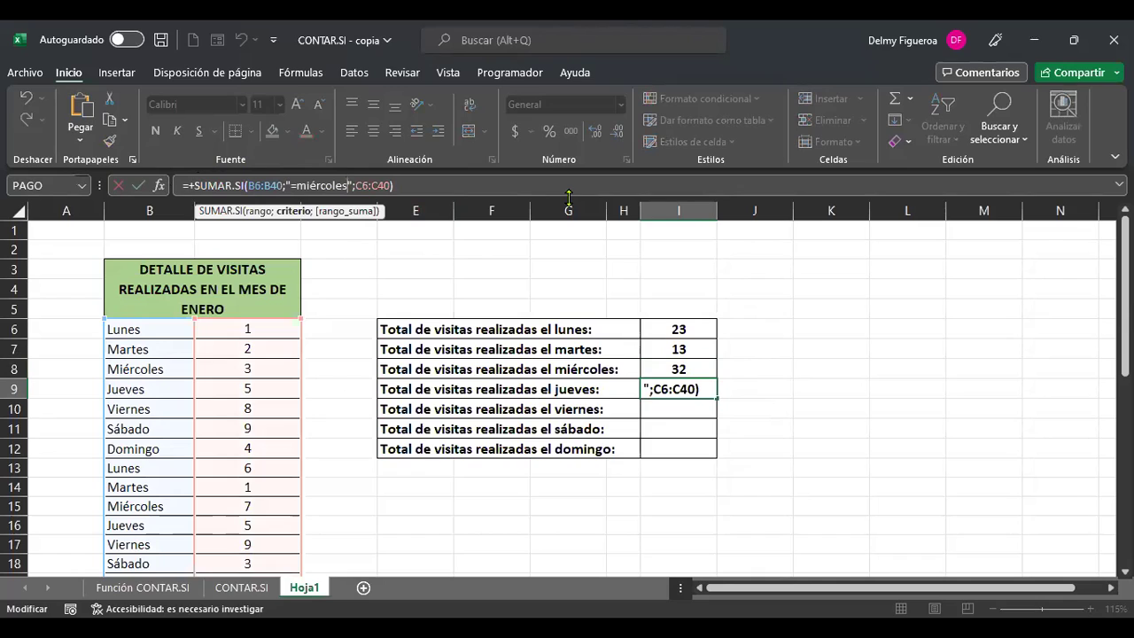
pyautogui.hotkey('shift', 'Left')
pyautogui.hotkey('shift', 'Left')
pyautogui.hotkey('shift', 'Left')
pyautogui.hotkey('shift', 'Left')
pyautogui.hotkey('shift', 'Left')
pyautogui.hotkey('shift', 'Left')
pyautogui.hotkey('shift', 'Left')
pyautogui.hotkey('shift', 'Left')
pyautogui.hotkey('shift', 'Left')
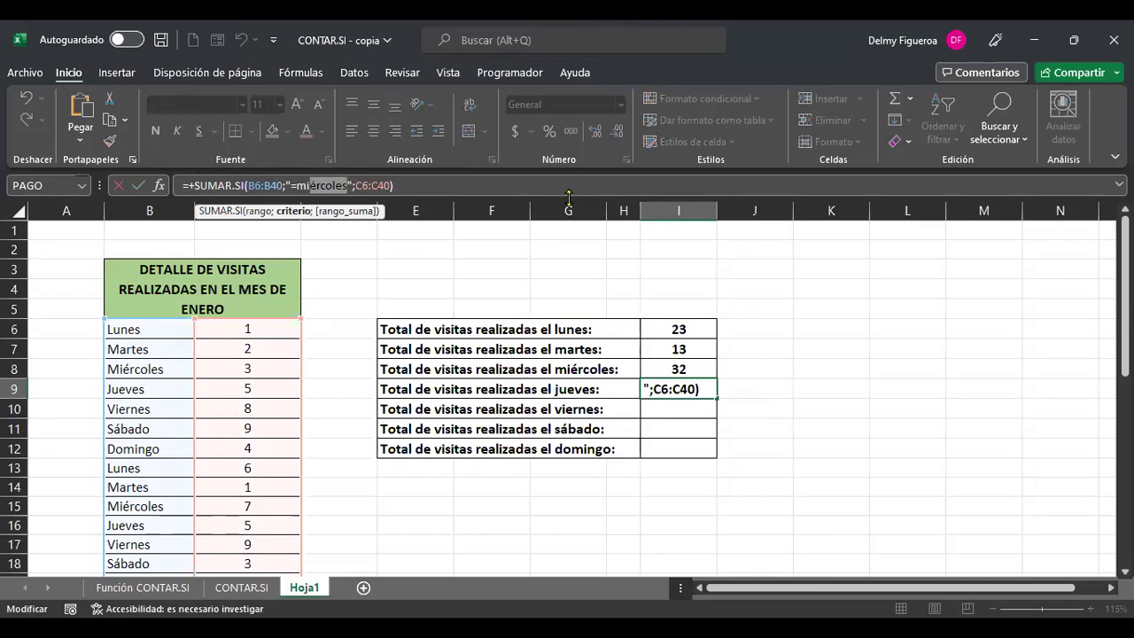
pyautogui.write('jueves')
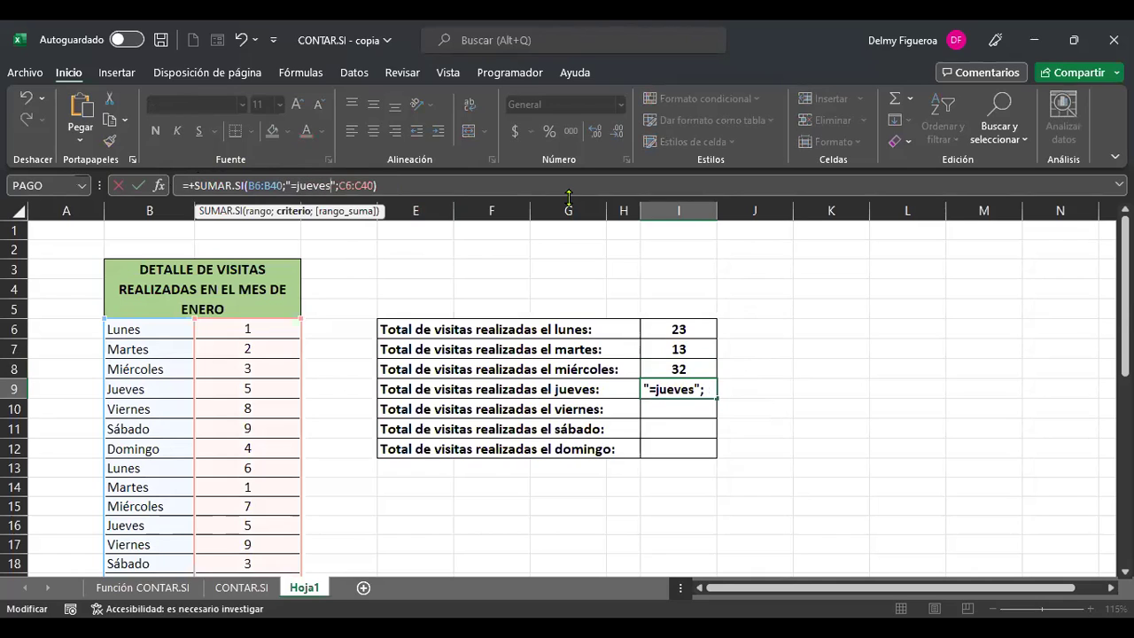
pyautogui.press('Return')
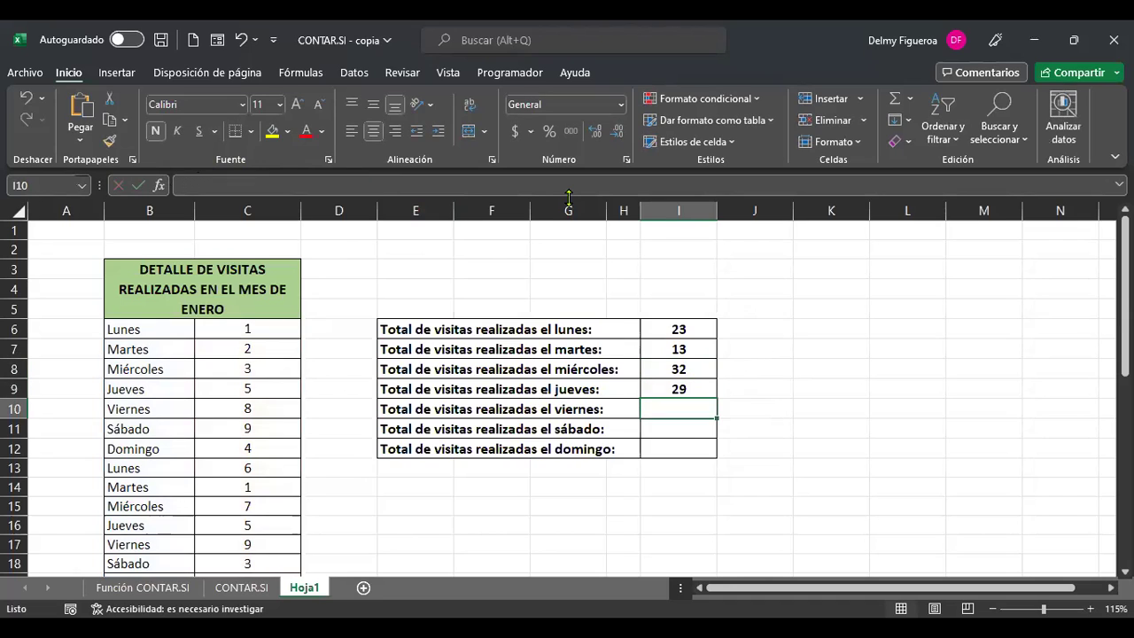
# - Paste the copied Wednesday formula into I10 for the Friday total and change its criterion to "=viernes"
pyautogui.hotkey('ctrl', 'v')
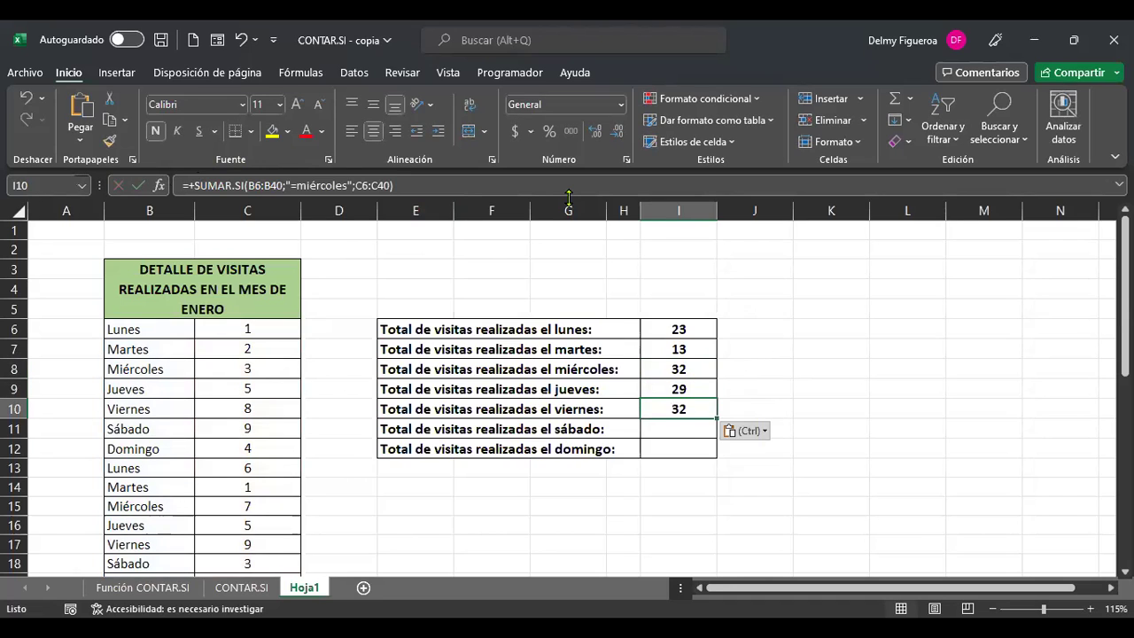
pyautogui.press('F2')
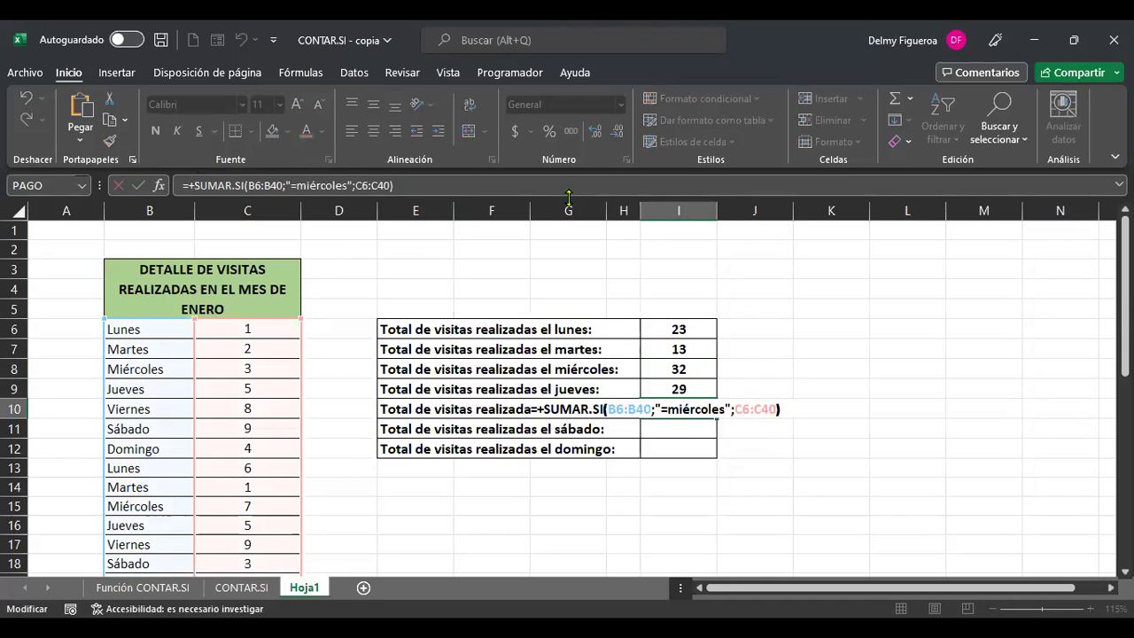
pyautogui.press('Left')
pyautogui.press('Left')
pyautogui.press('Left')
pyautogui.press('Left')
pyautogui.press('Left')
pyautogui.press('Left')
pyautogui.press('Left')
pyautogui.press('Left')
pyautogui.press('Left')
pyautogui.hotkey('shift', 'Left')
pyautogui.hotkey('shift', 'Left')
pyautogui.hotkey('shift', 'Left')
pyautogui.hotkey('shift', 'Left')
pyautogui.hotkey('shift', 'Left')
pyautogui.hotkey('shift', 'Left')
pyautogui.hotkey('shift', 'Left')
pyautogui.hotkey('shift', 'Left')
pyautogui.hotkey('shift', 'Left')
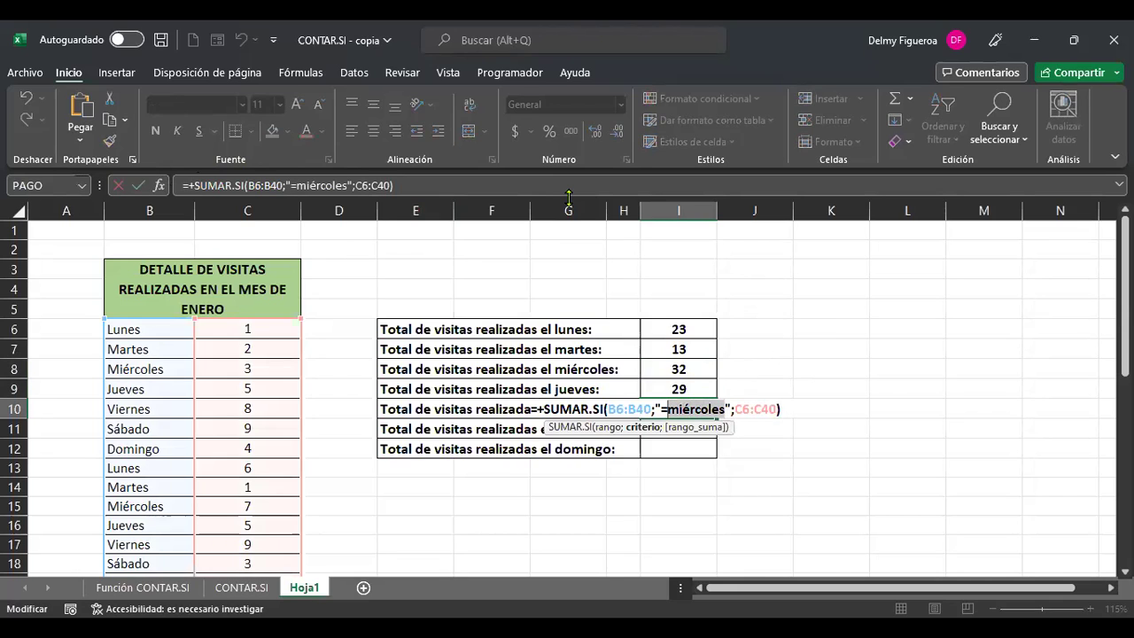
pyautogui.write('viernes')
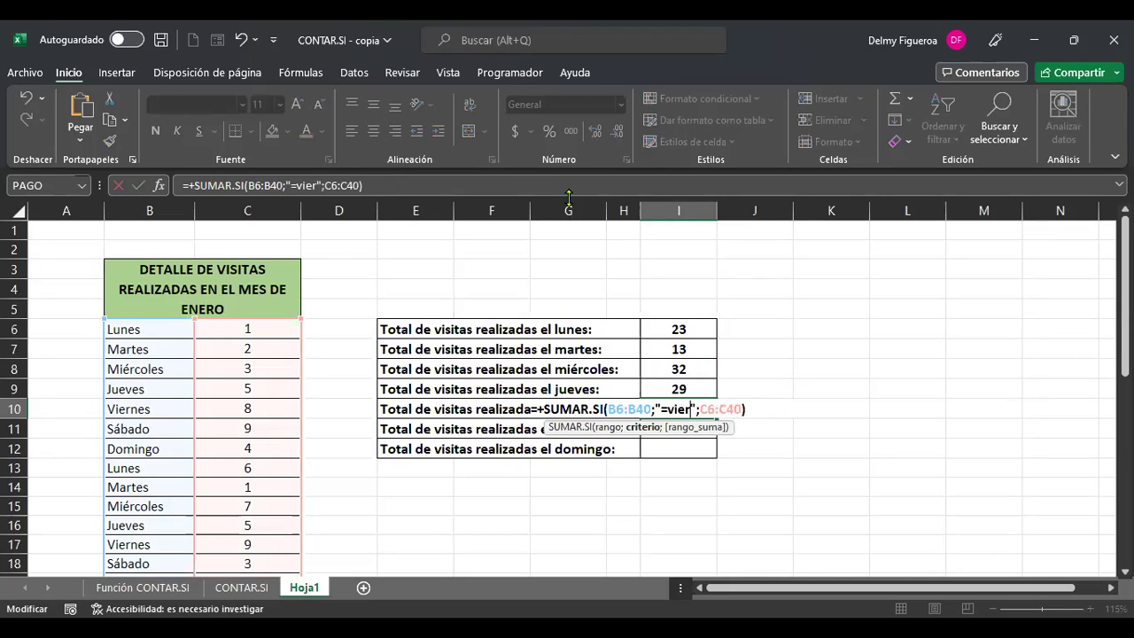
pyautogui.press('Return')
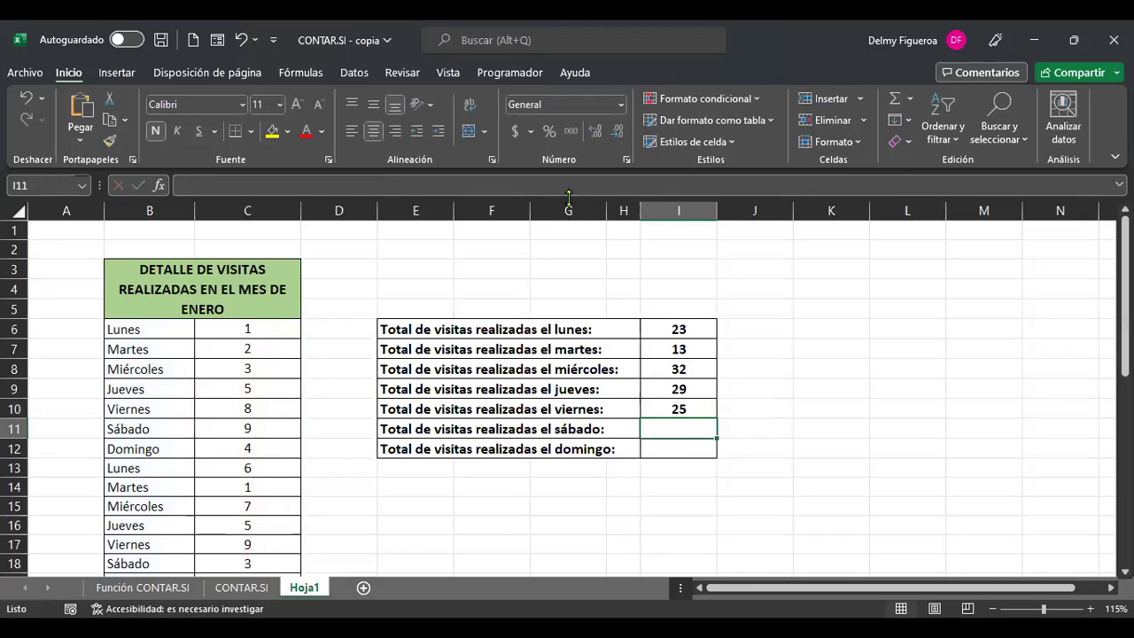
pyautogui.press('Up')
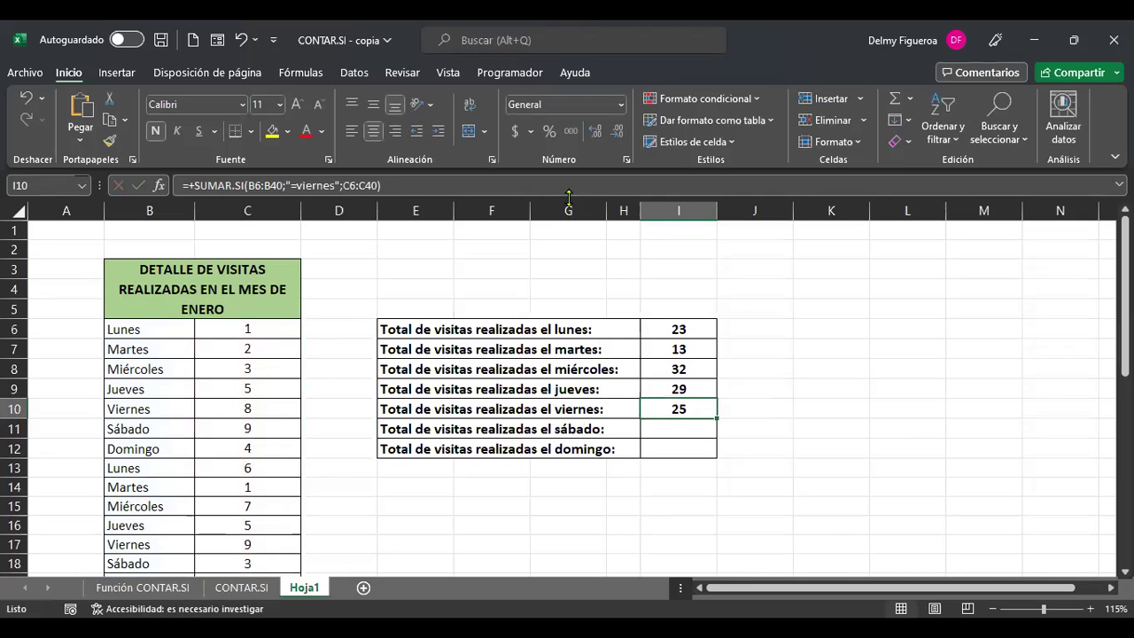
# - Paste the Wednesday formula into I11 for the Saturday total and change its criterion to "=sábado"
pyautogui.press('Down')
pyautogui.write('=+SUMAR.SI(B6:B40;"=miércoles";C6:C40)')
pyautogui.press('F2')
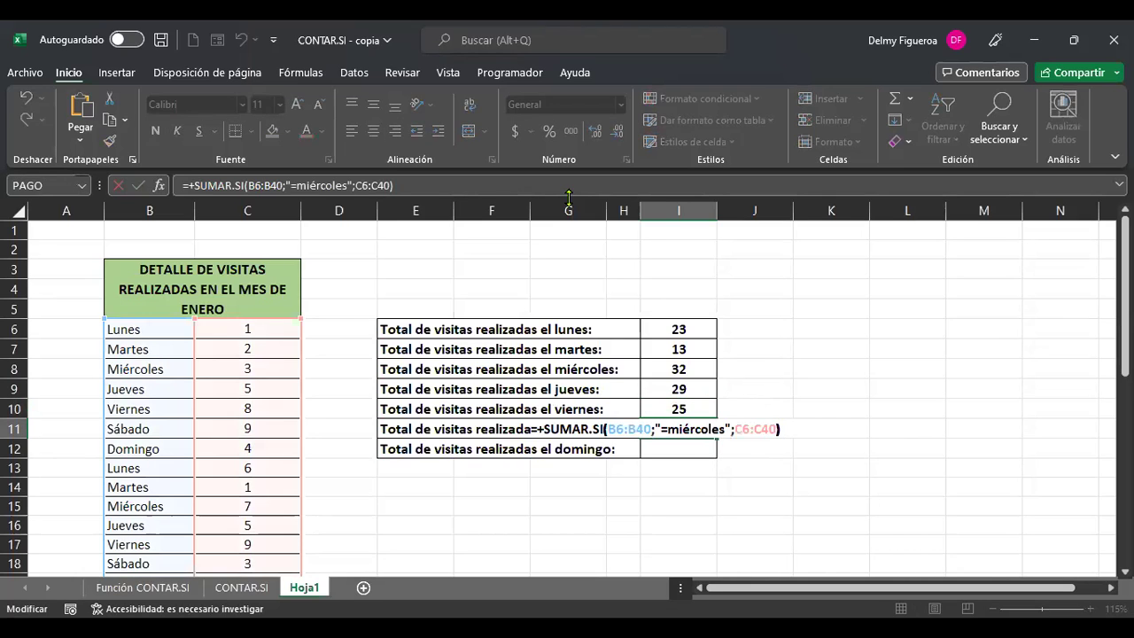
pyautogui.press('Left')
pyautogui.press('Left')
pyautogui.press('Left')
pyautogui.press('Left')
pyautogui.press('Left')
pyautogui.press('Left')
pyautogui.press('Left')
pyautogui.press('Left')
pyautogui.press('Left')
pyautogui.hotkey('shift', 'Left')
pyautogui.hotkey('shift', 'Left')
pyautogui.hotkey('shift', 'Left')
pyautogui.hotkey('shift', 'Left')
pyautogui.hotkey('shift', 'Left')
pyautogui.hotkey('shift', 'Left')
pyautogui.hotkey('shift', 'Left')
pyautogui.hotkey('shift', 'Left')
pyautogui.hotkey('shift', 'Left')
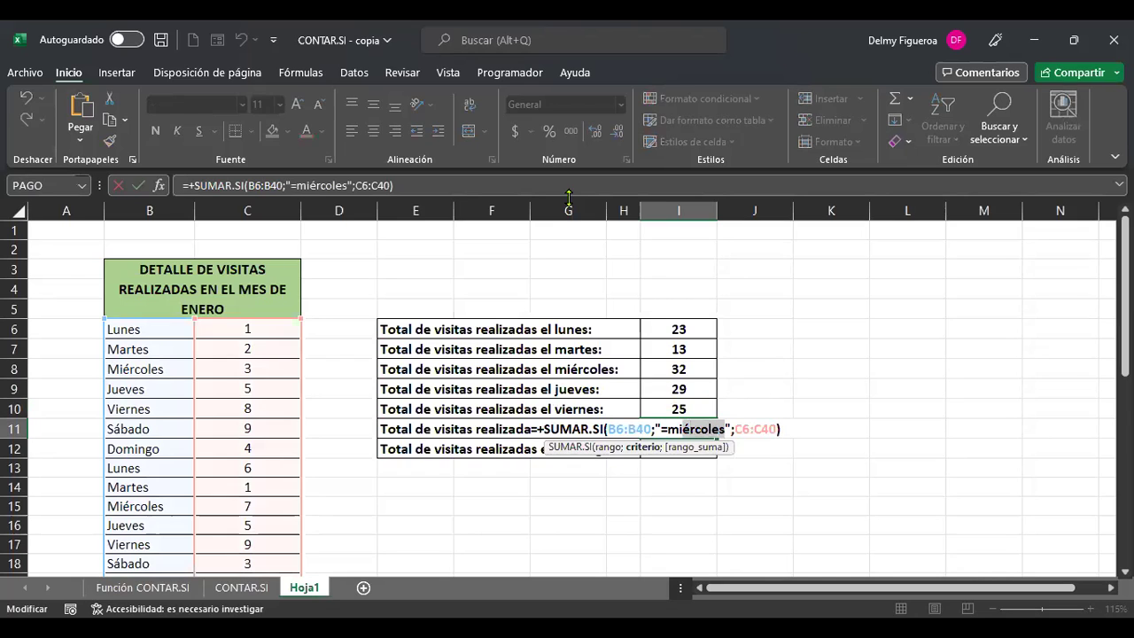
pyautogui.write('sabad')
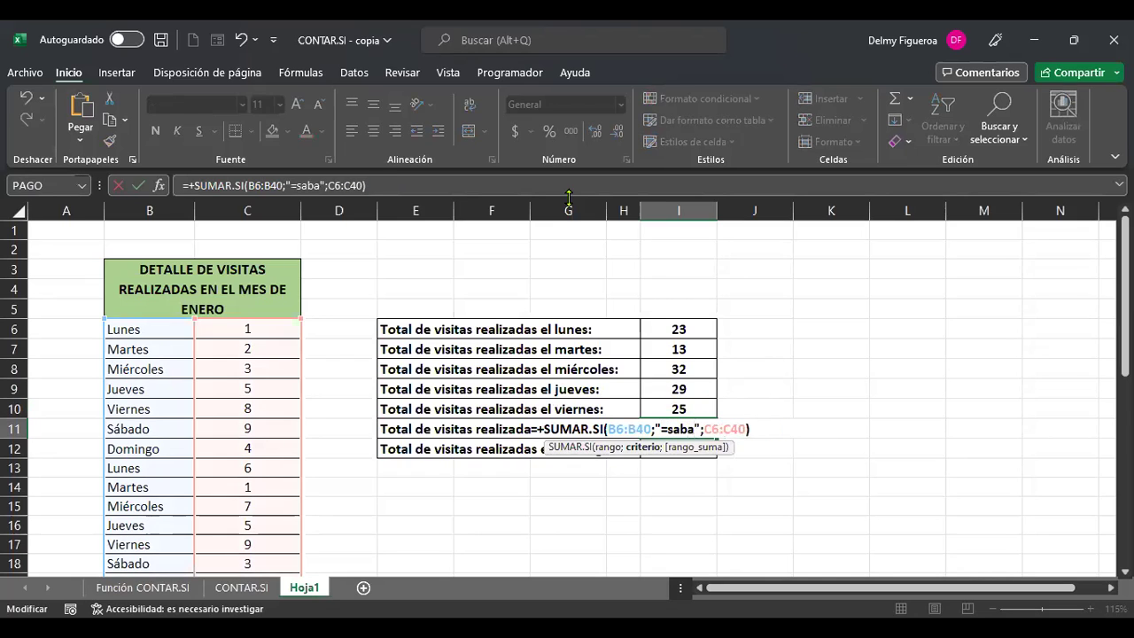
pyautogui.press('BackSpace')
pyautogui.press('BackSpace')
pyautogui.press('BackSpace')
pyautogui.press('BackSpace')
pyautogui.write('ábado')
pyautogui.press('Return')
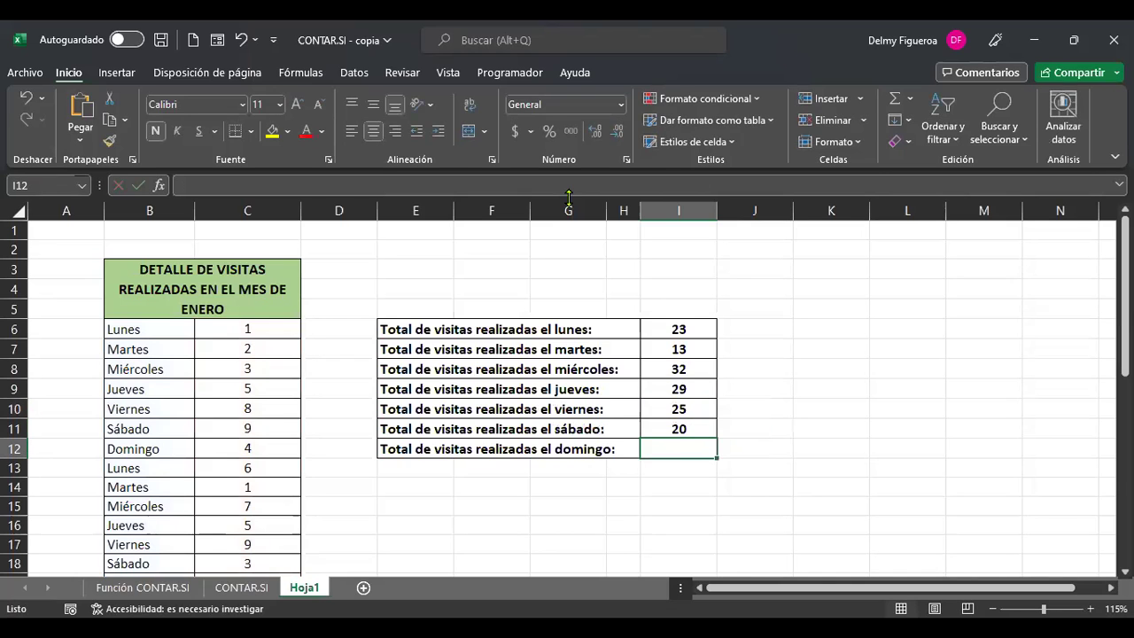
# - Paste the Wednesday formula into I12 for the Sunday total and change its criterion to "=domingo"
pyautogui.write('=+SUMAR.SI(B6:B40;"=miércoles";C6:C40)')
pyautogui.press('F2')
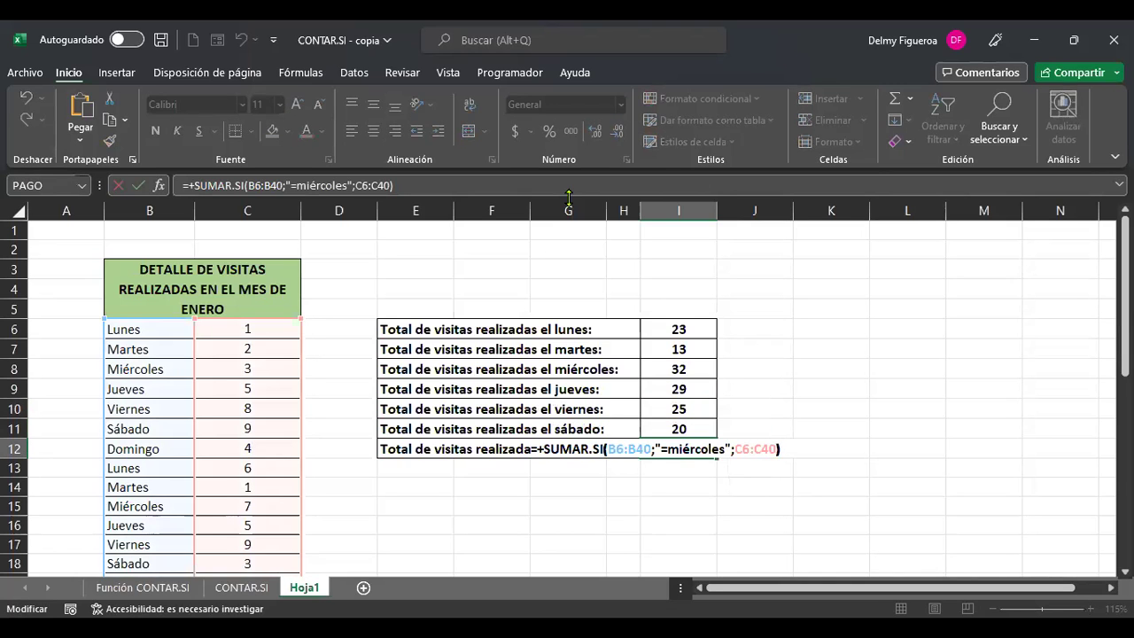
pyautogui.press('Left')
pyautogui.press('Left')
pyautogui.press('Left')
pyautogui.press('Left')
pyautogui.press('Left')
pyautogui.press('Left')
pyautogui.press('Left')
pyautogui.press('Left')
pyautogui.press('Left')
pyautogui.hotkey('shift', 'Left')
pyautogui.hotkey('shift', 'Left')
pyautogui.hotkey('shift', 'Left')
pyautogui.hotkey('shift', 'Left')
pyautogui.hotkey('shift', 'Left')
pyautogui.hotkey('shift', 'Left')
pyautogui.hotkey('shift', 'Left')
pyautogui.hotkey('shift', 'Left')
pyautogui.hotkey('shift', 'Left')
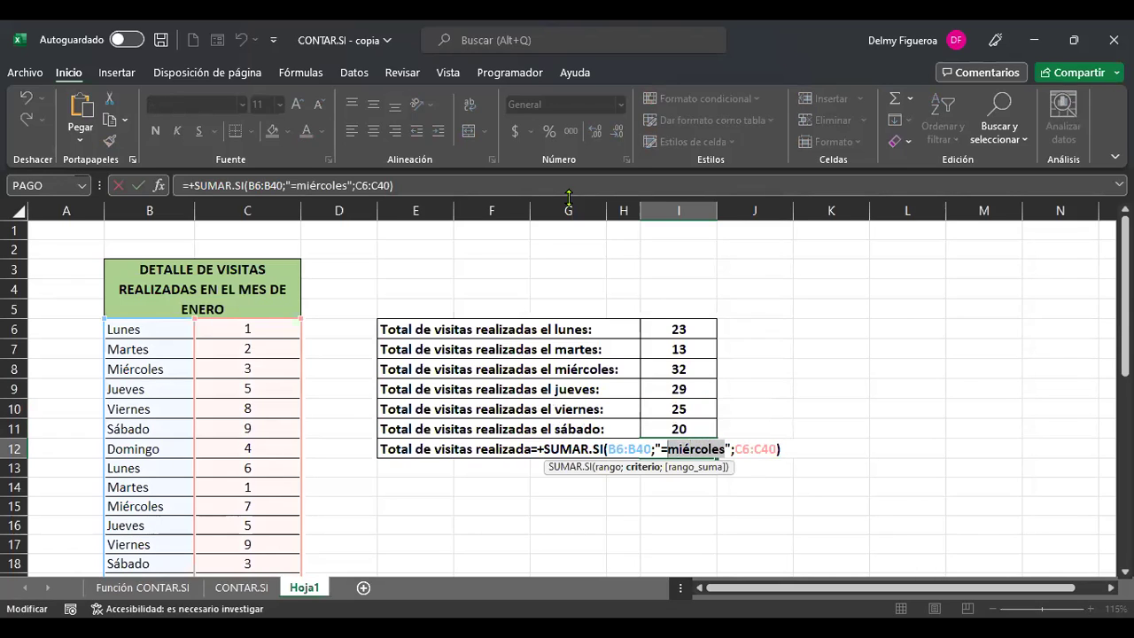
pyautogui.write('domingo')
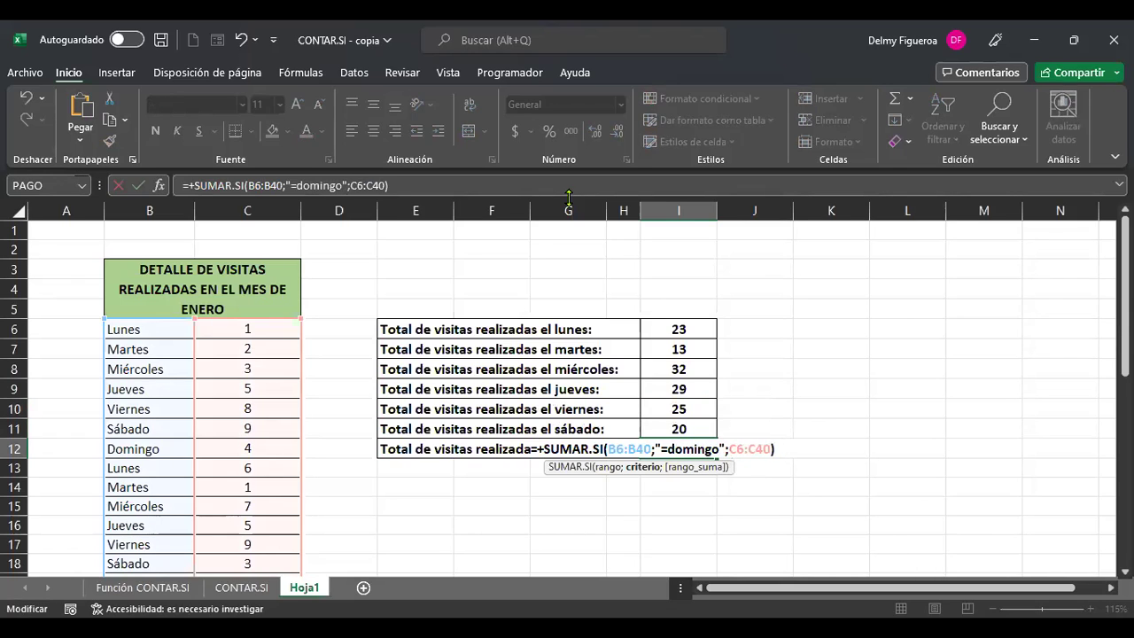
pyautogui.hotkey('ctrl', 'Return')
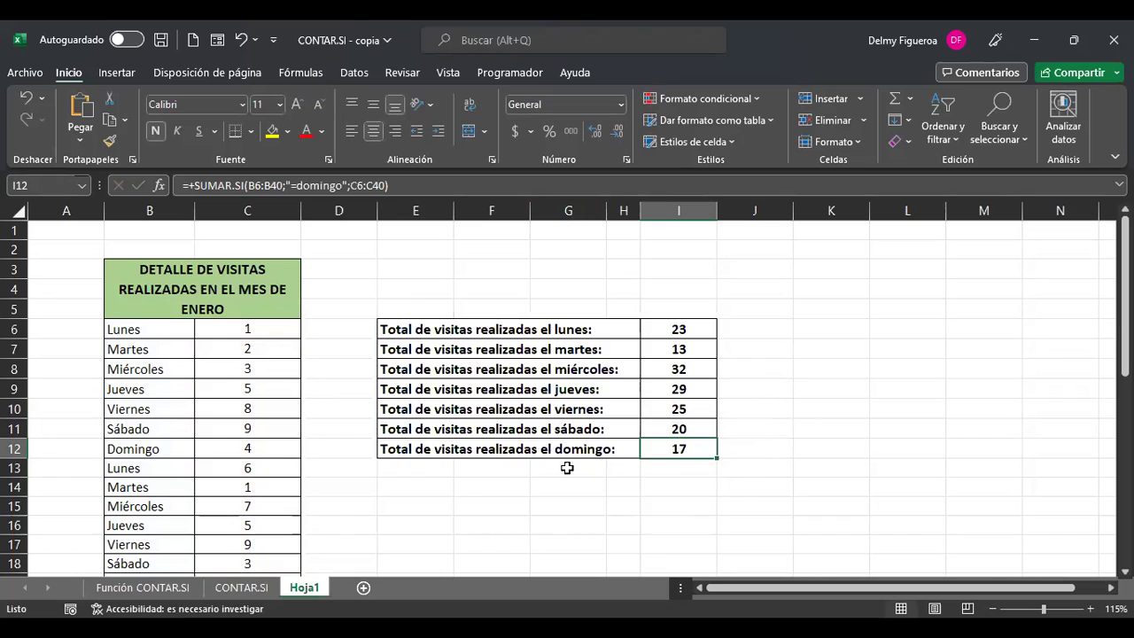
pyautogui.click(763, 327)
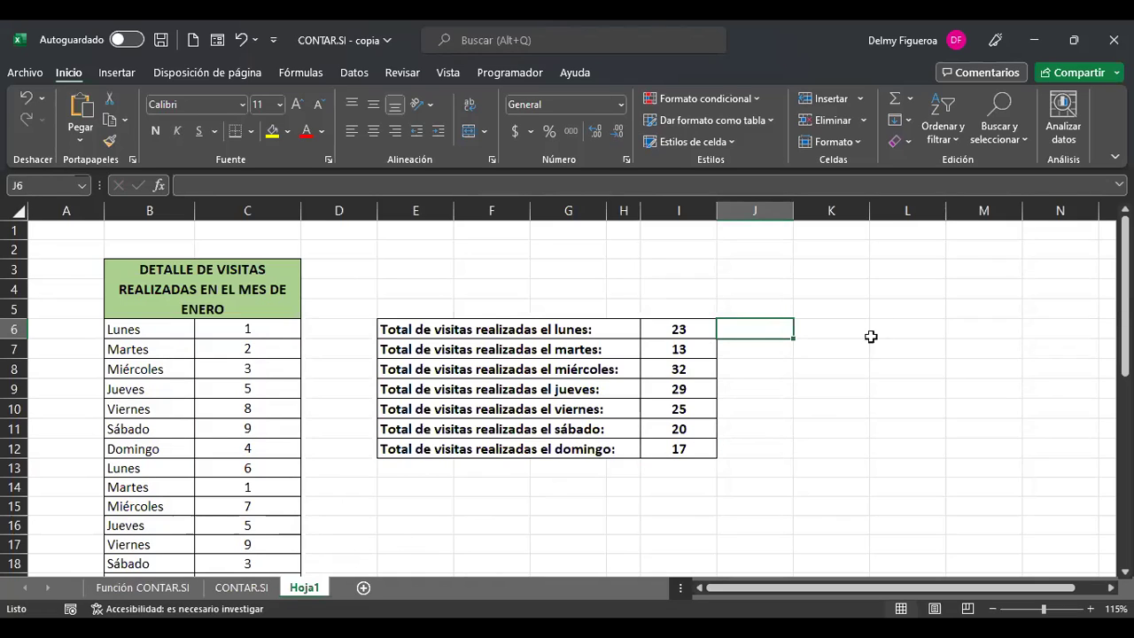
pyautogui.click(902, 323)
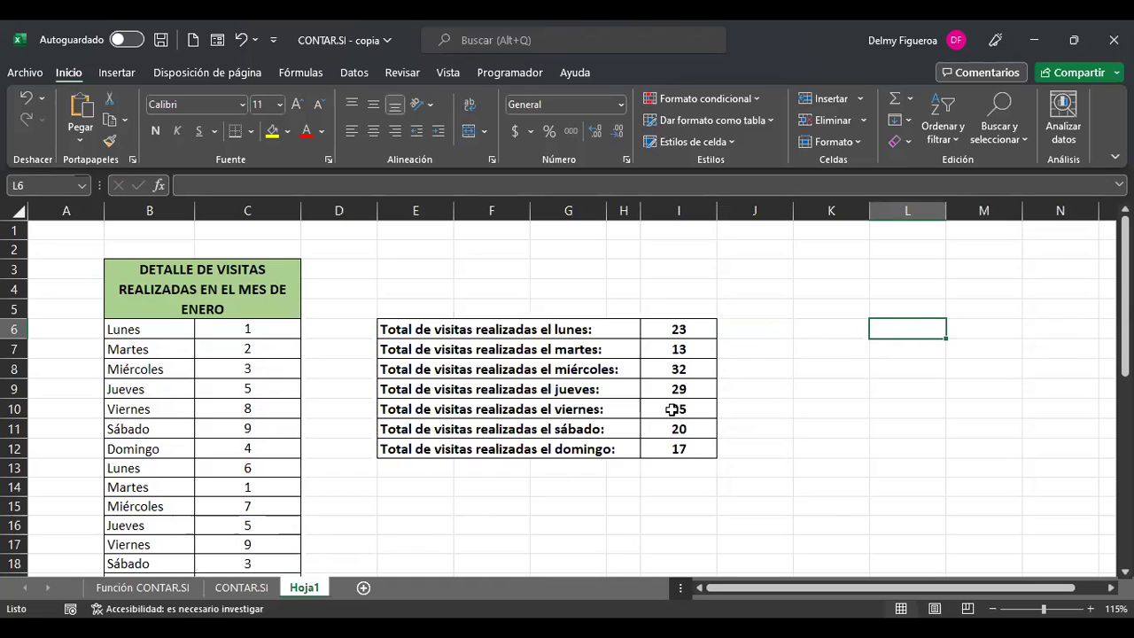
pyautogui.click(699, 481)
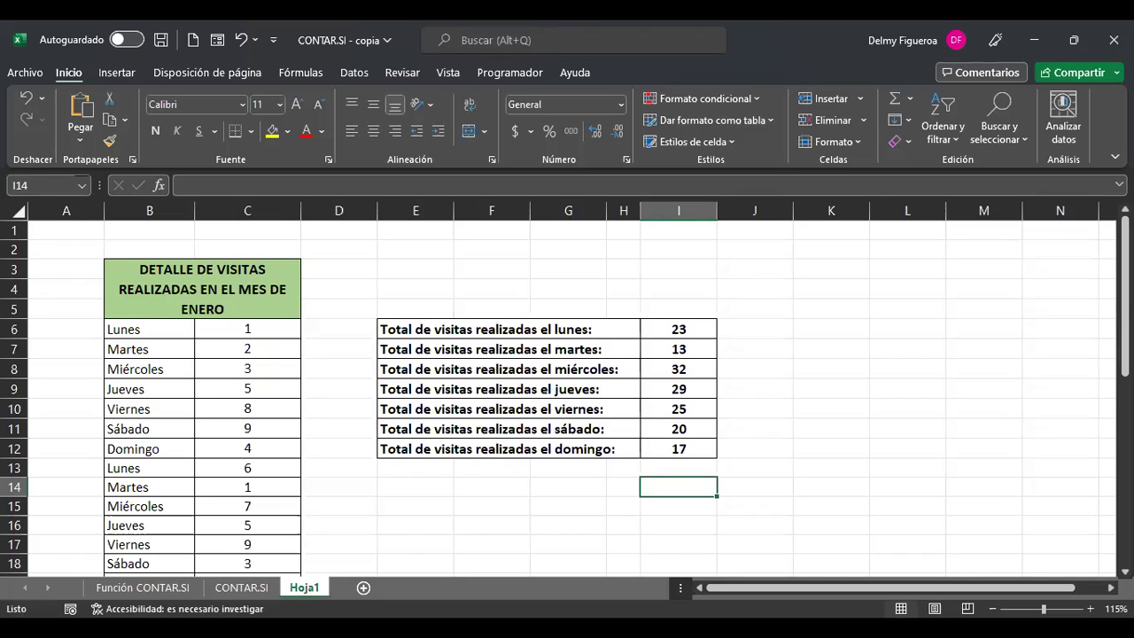
pyautogui.click(835, 329)
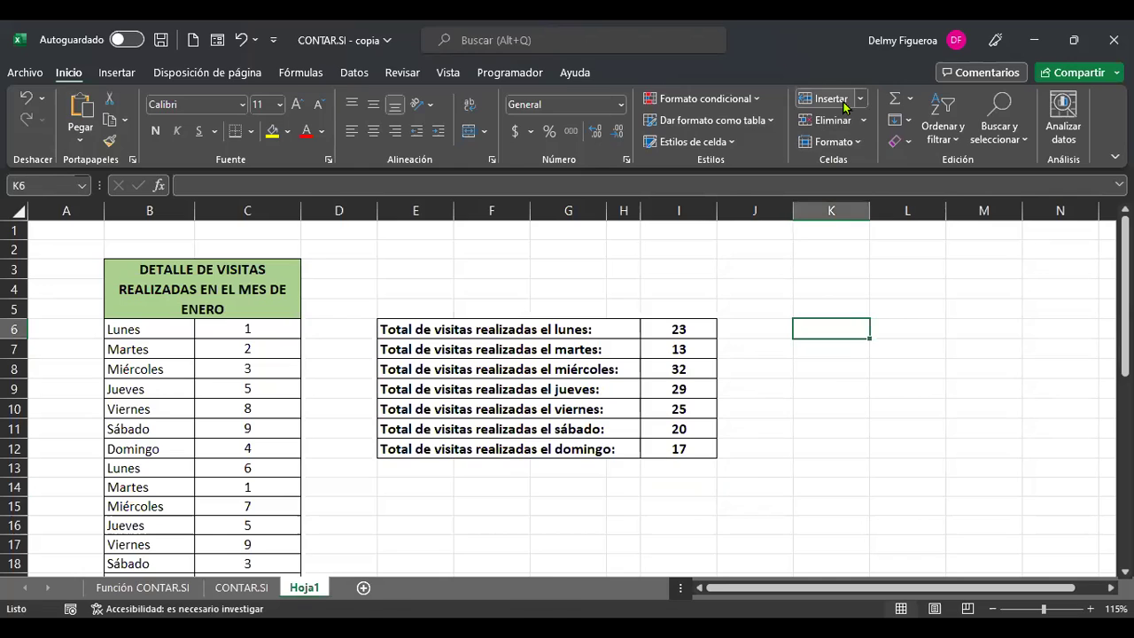